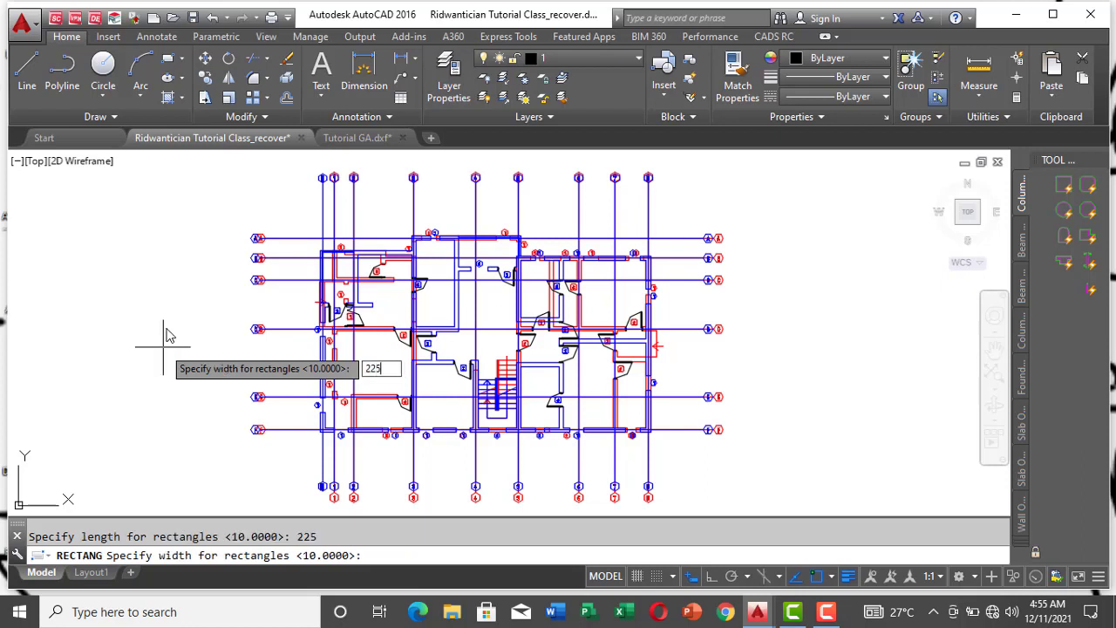
Step: Place the 225-wide square column outline in the empty area beside the floor plan
click(111, 229)
scroll(76, 227, up, 6)
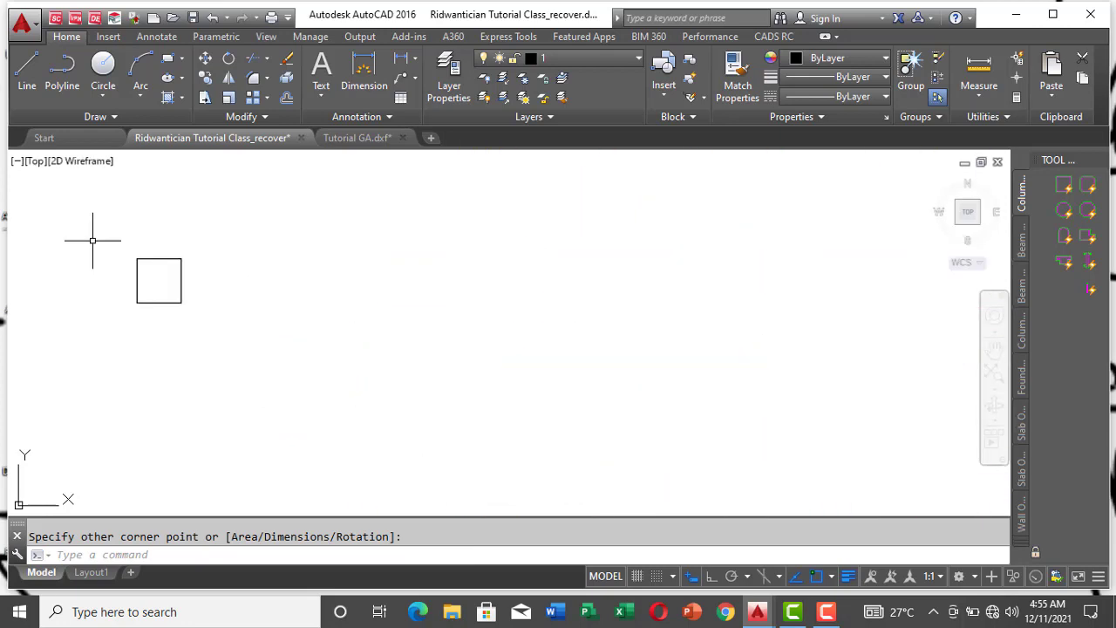
scroll(76, 221, down, 2)
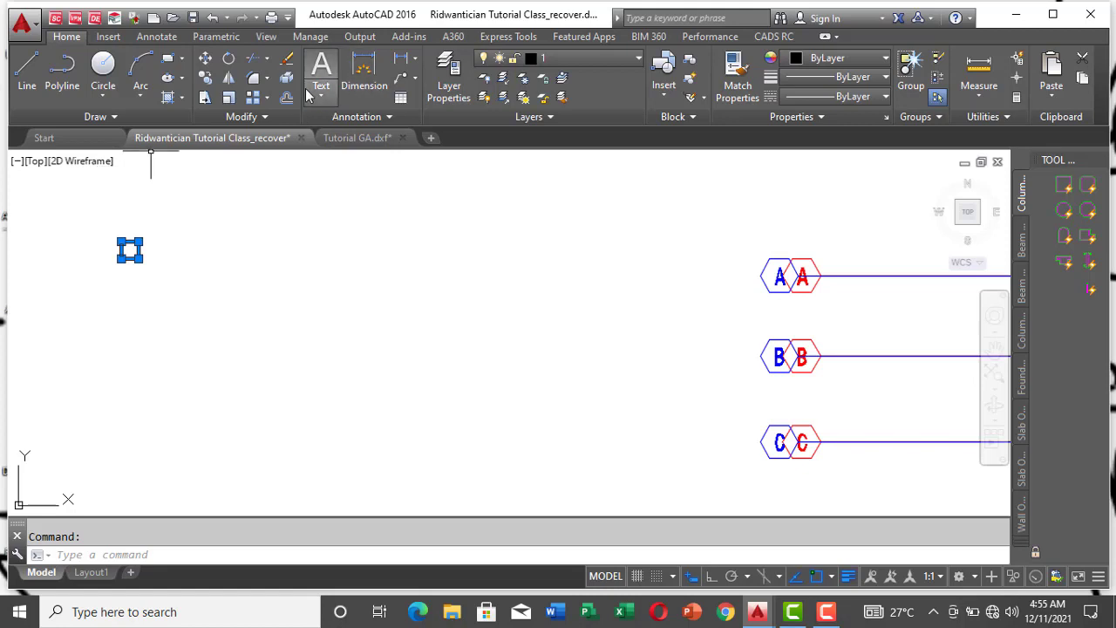
Step: Copy the column square by its upper-left corner to the top end of the red wall on gridline 1, just above gridline B
click(208, 80)
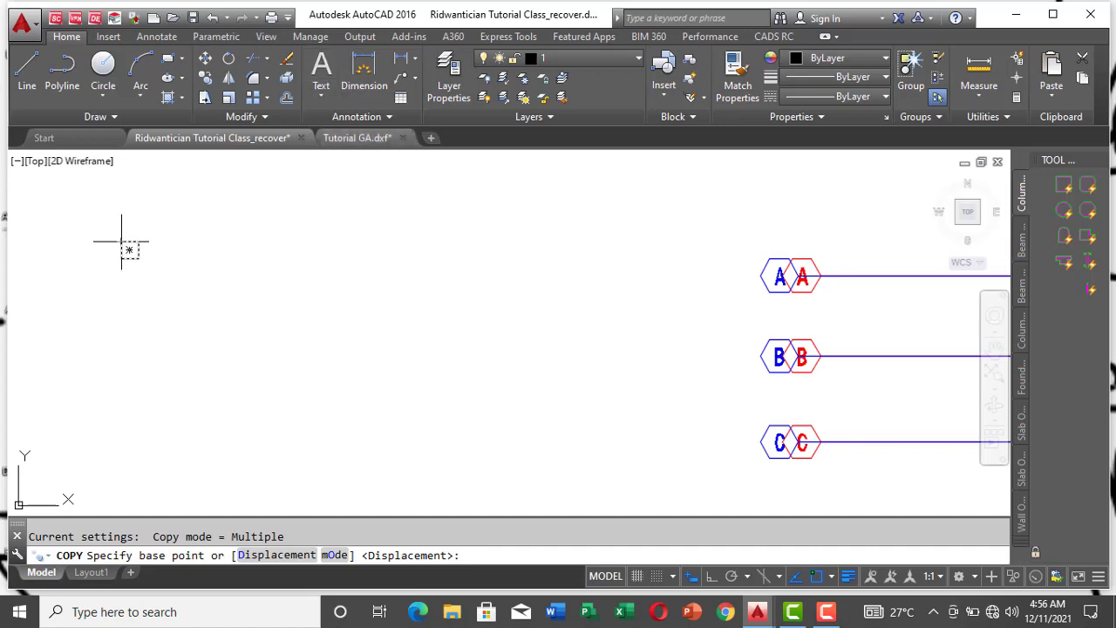
scroll(111, 243, up, 5)
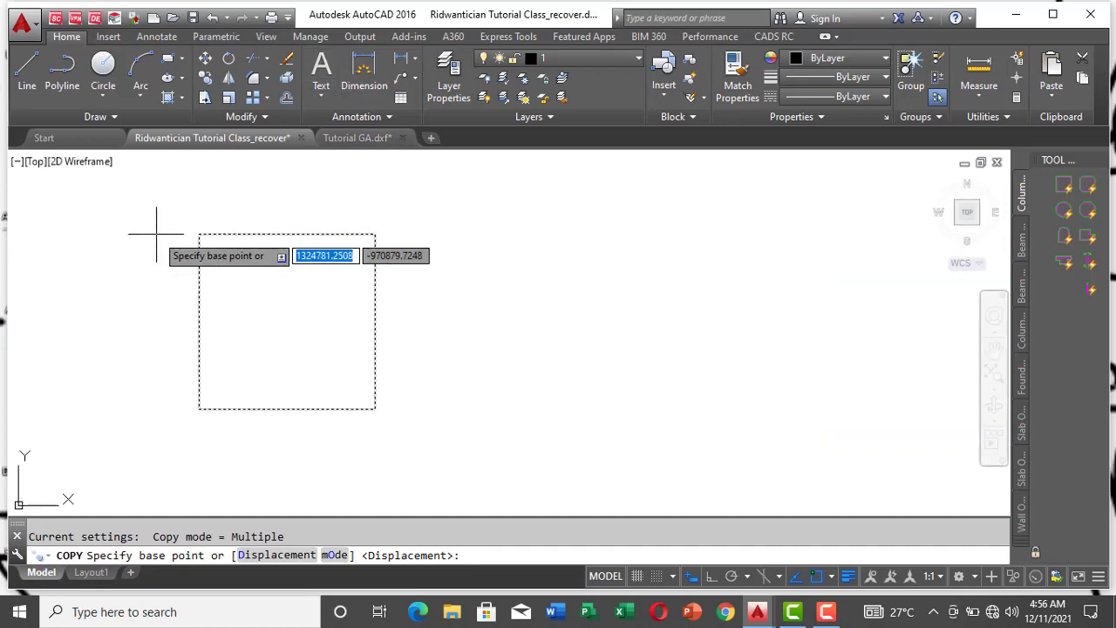
click(199, 233)
scroll(173, 225, down, 9)
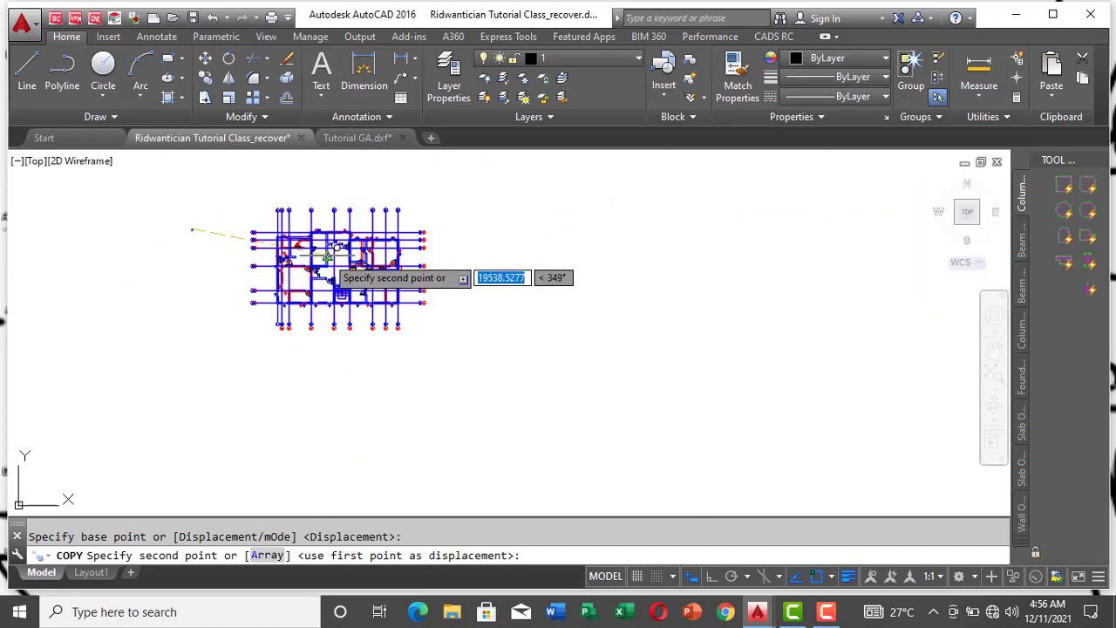
scroll(331, 245, up, 7)
scroll(340, 247, down, 3)
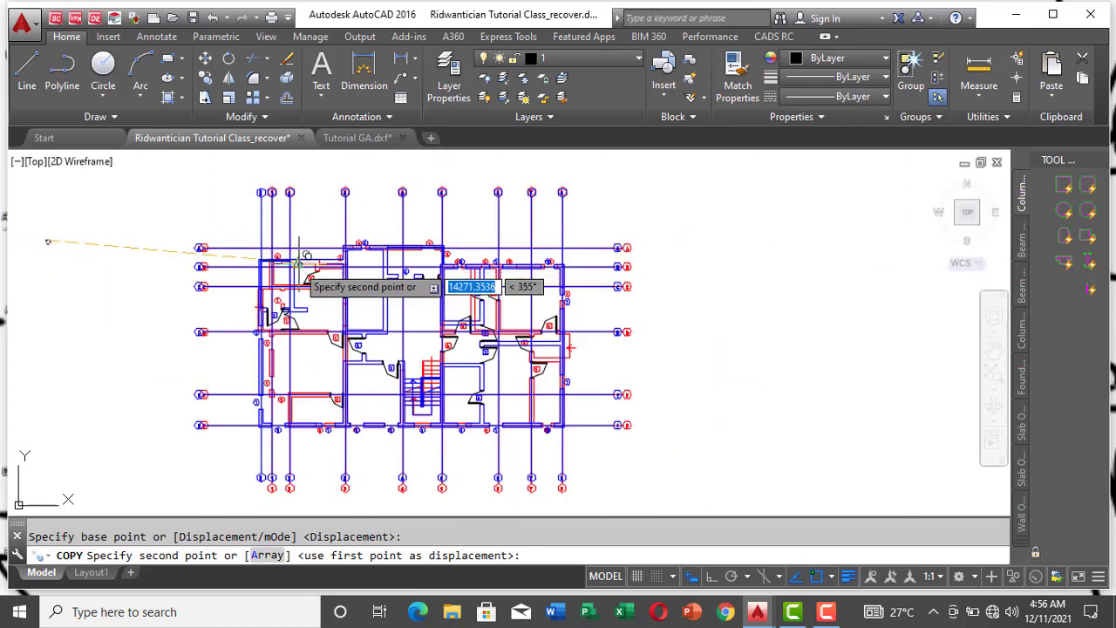
scroll(287, 253, up, 7)
scroll(279, 254, down, 3)
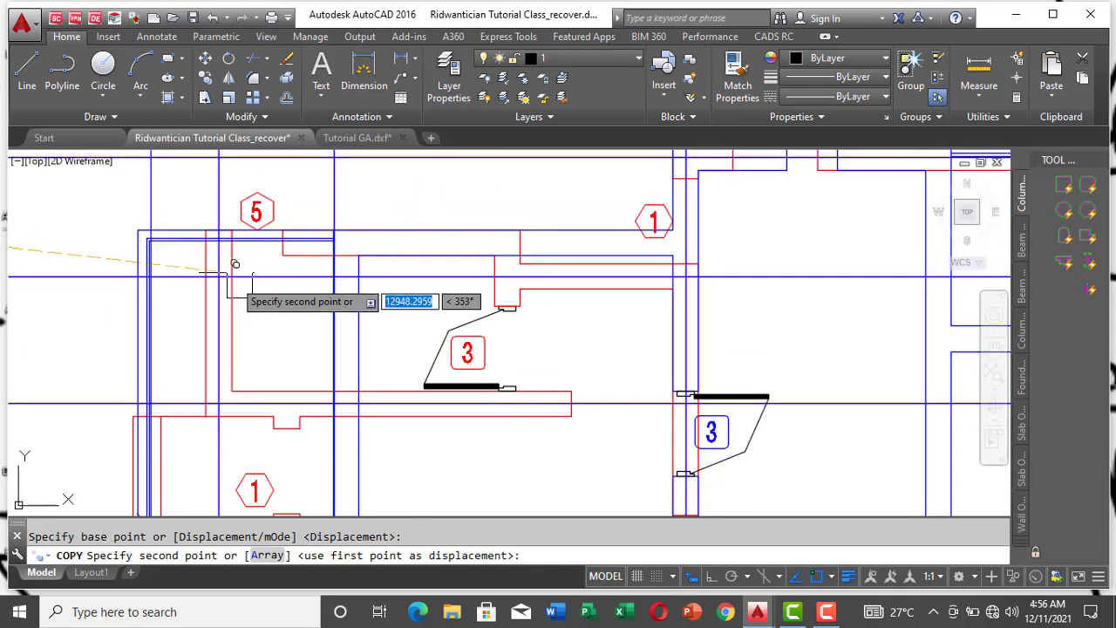
scroll(240, 270, up, 6)
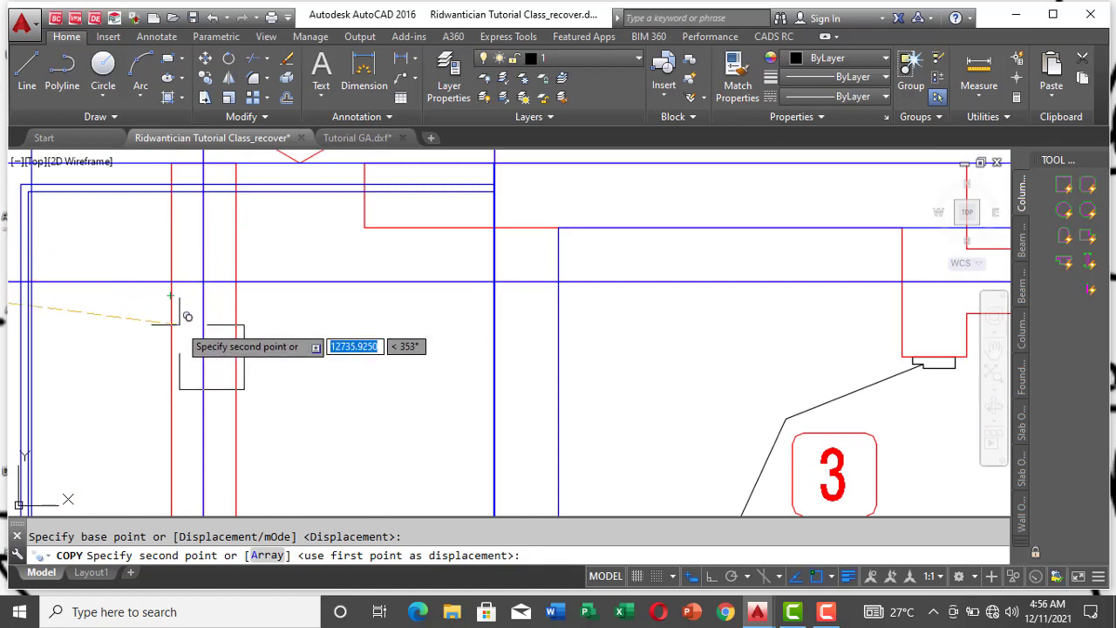
scroll(178, 315, down, 3)
scroll(148, 266, up, 2)
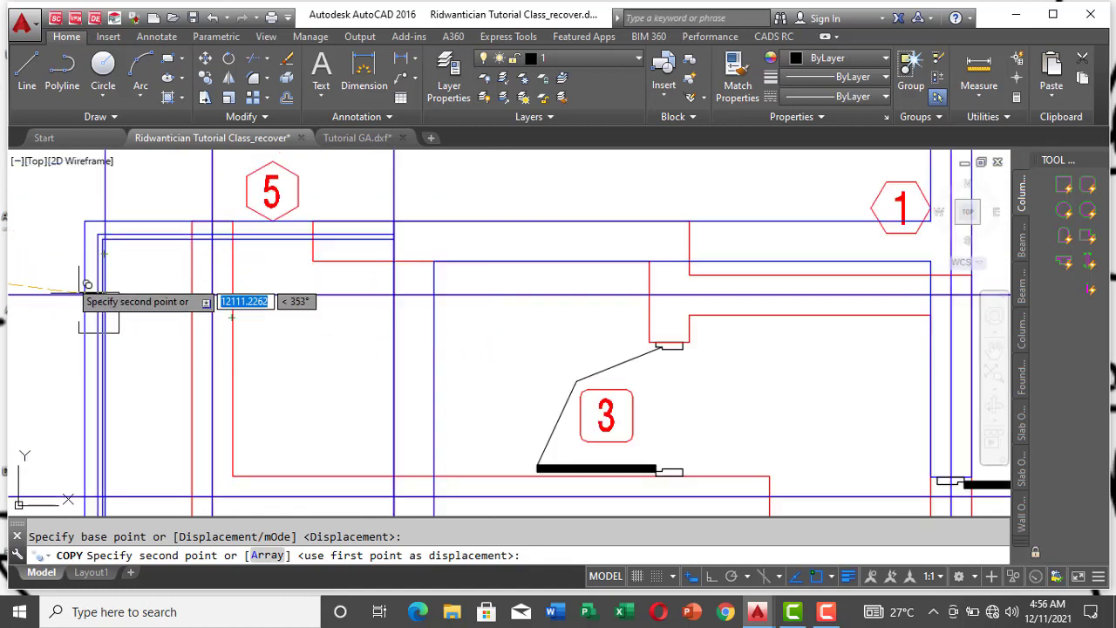
scroll(187, 228, up, 4)
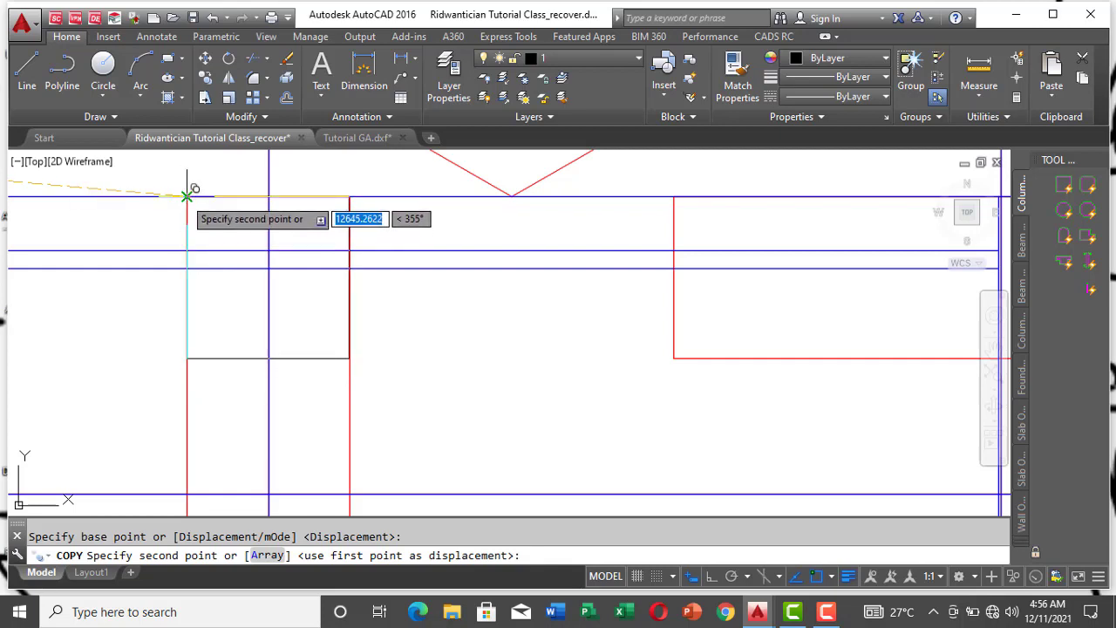
click(186, 196)
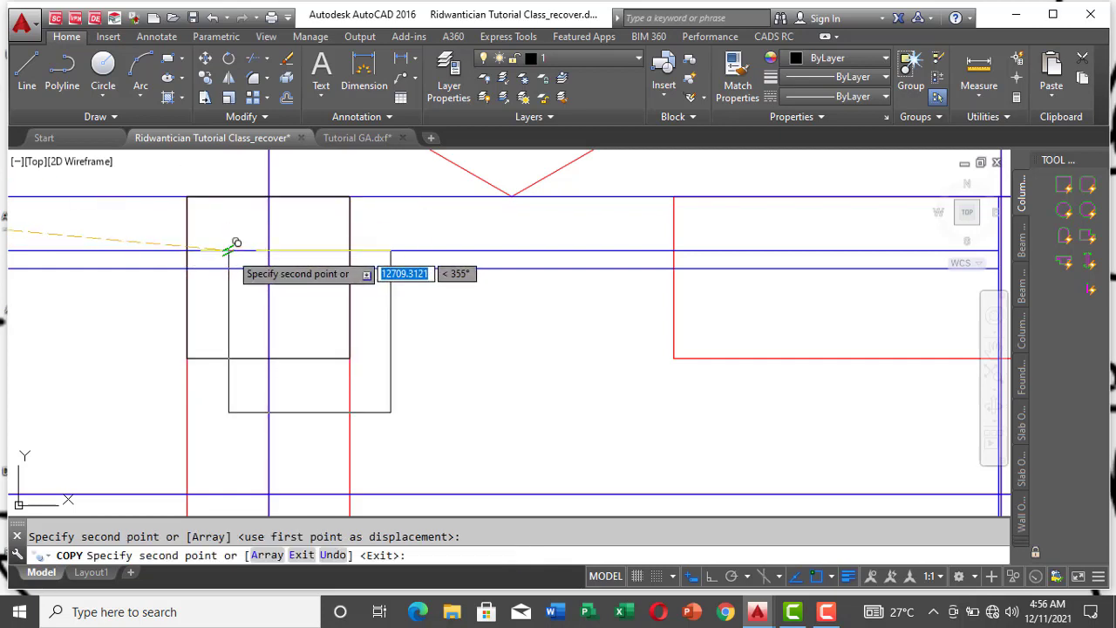
Step: Examine how the column copied on gridline 1 above gridline B fits the red and blue walls around it
scroll(235, 243, down, 3)
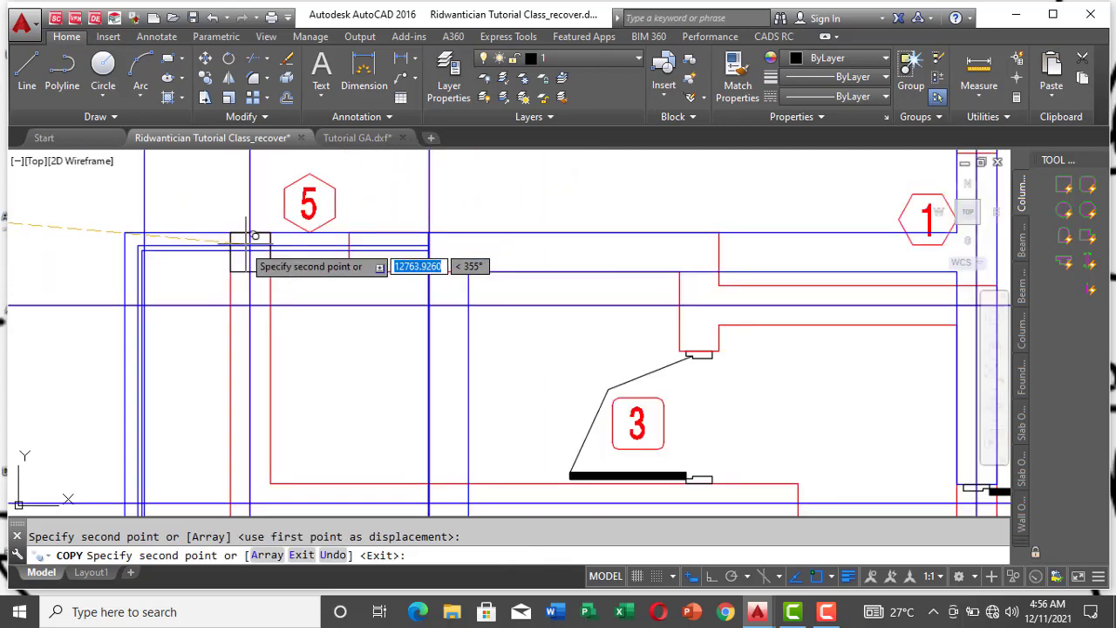
scroll(250, 242, up, 2)
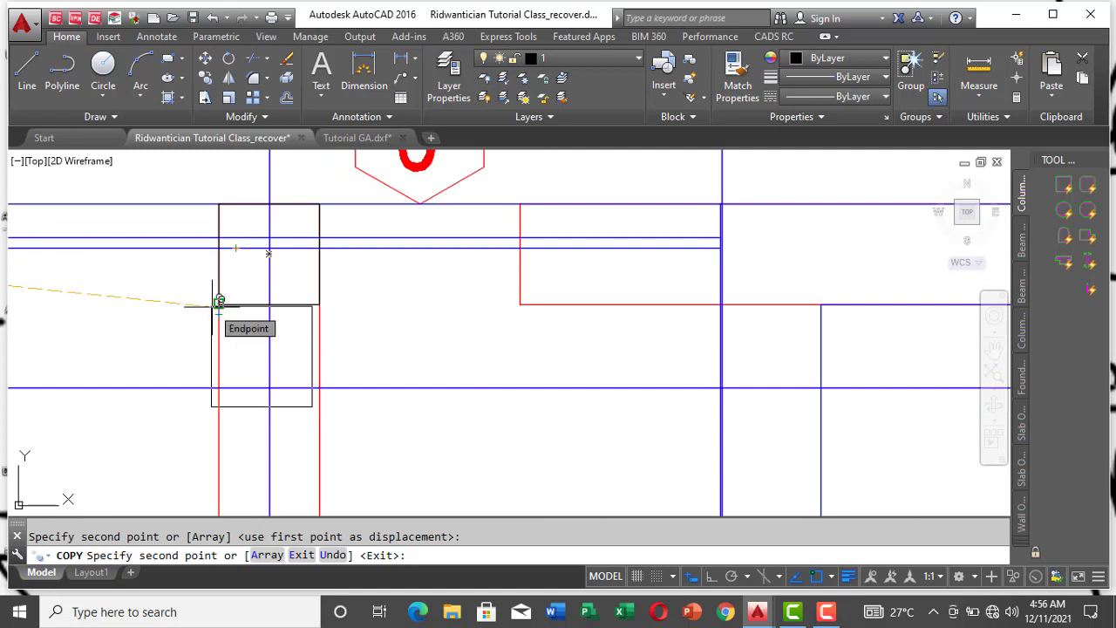
scroll(220, 296, down, 4)
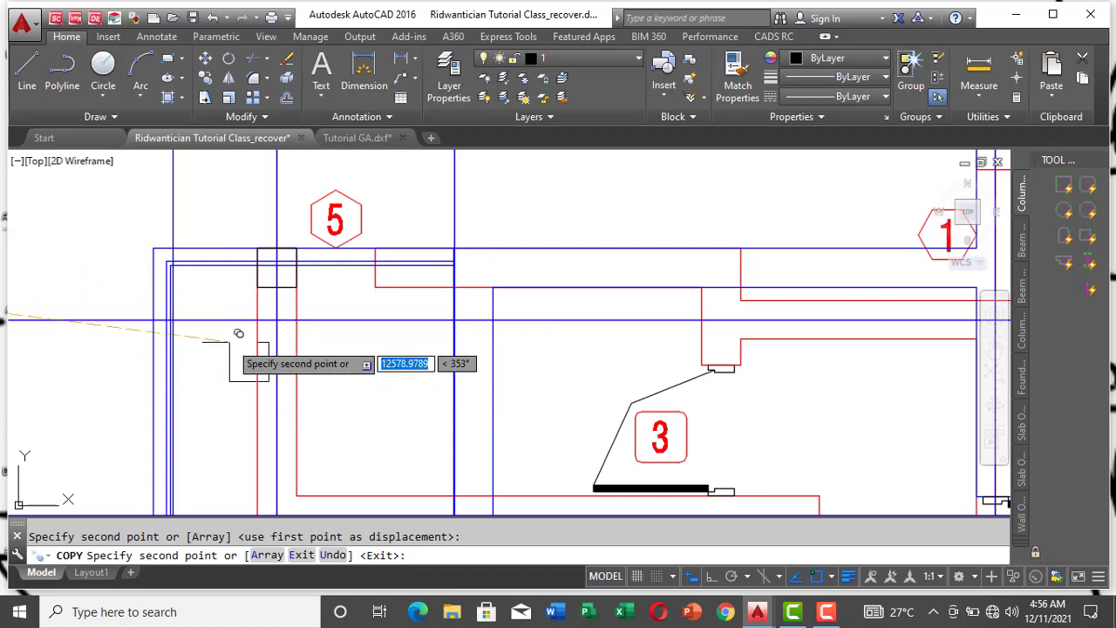
scroll(270, 249, down, 4)
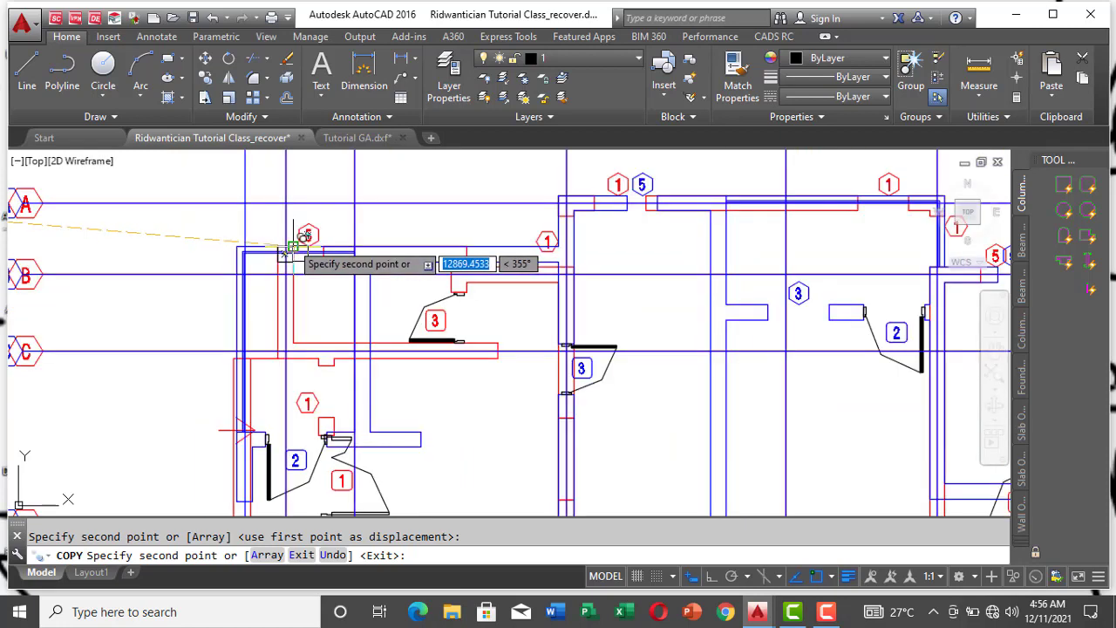
scroll(283, 272, up, 5)
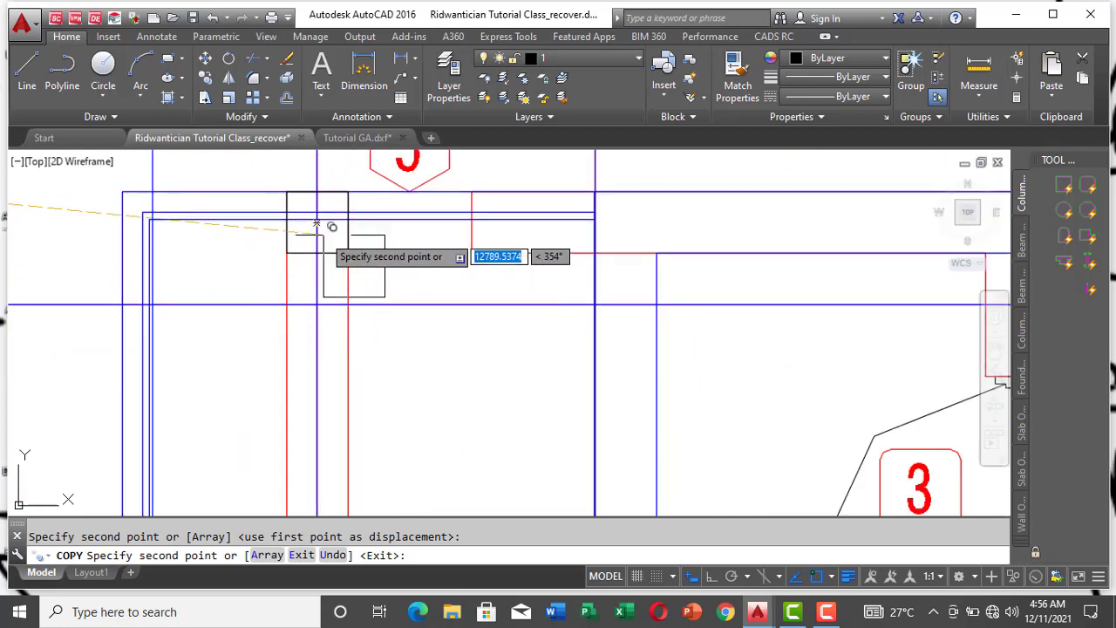
scroll(290, 190, up, 3)
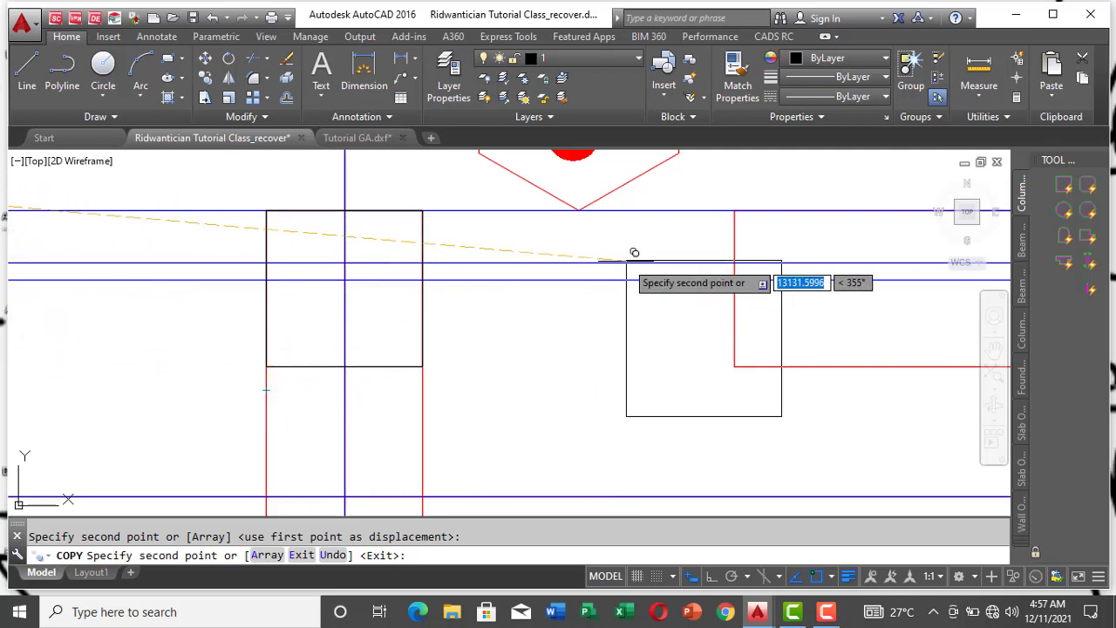
scroll(528, 223, down, 5)
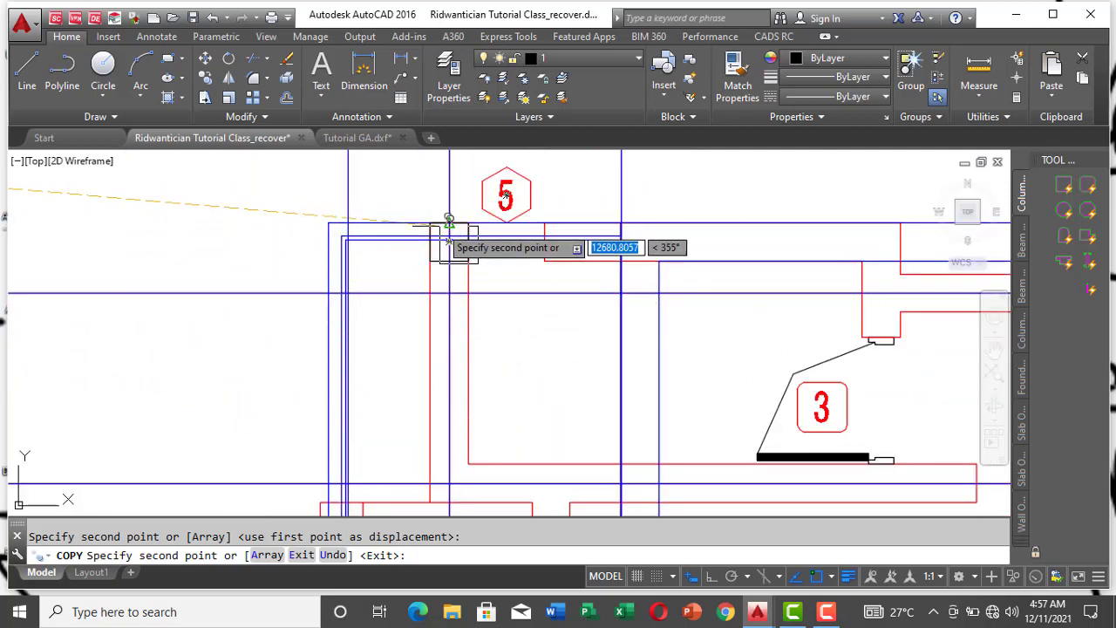
scroll(449, 228, up, 3)
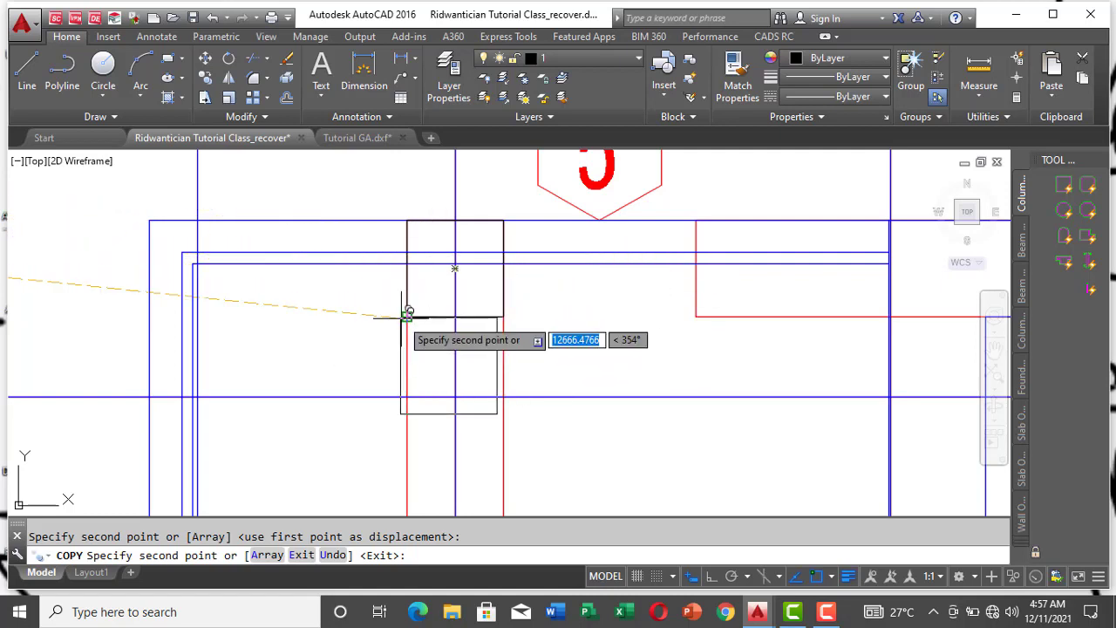
scroll(331, 242, down, 4)
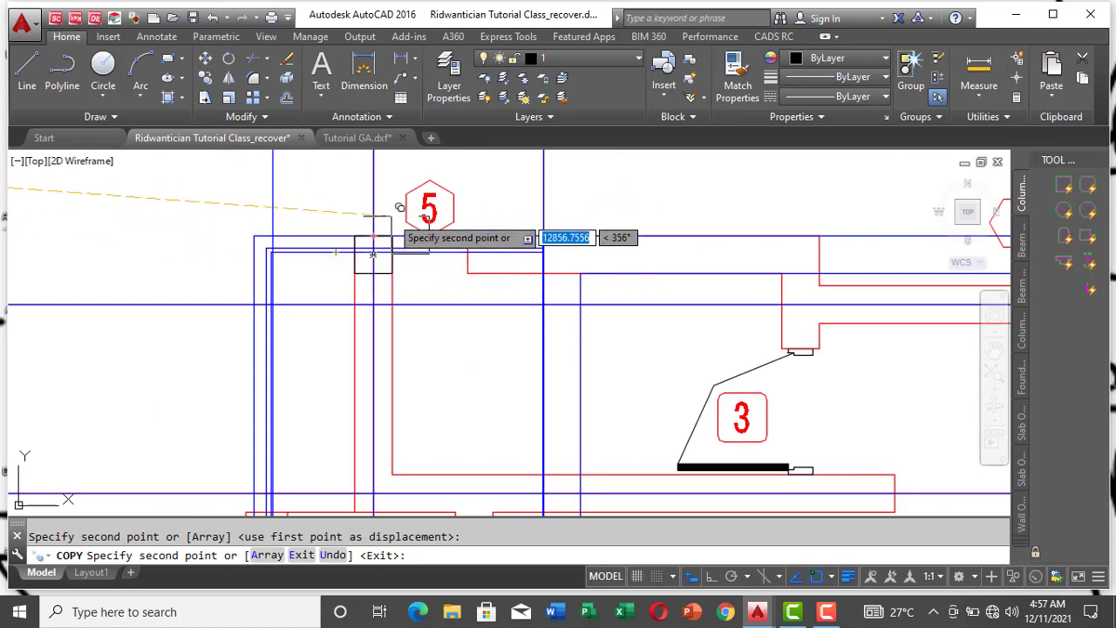
scroll(372, 253, up, 3)
scroll(365, 213, down, 5)
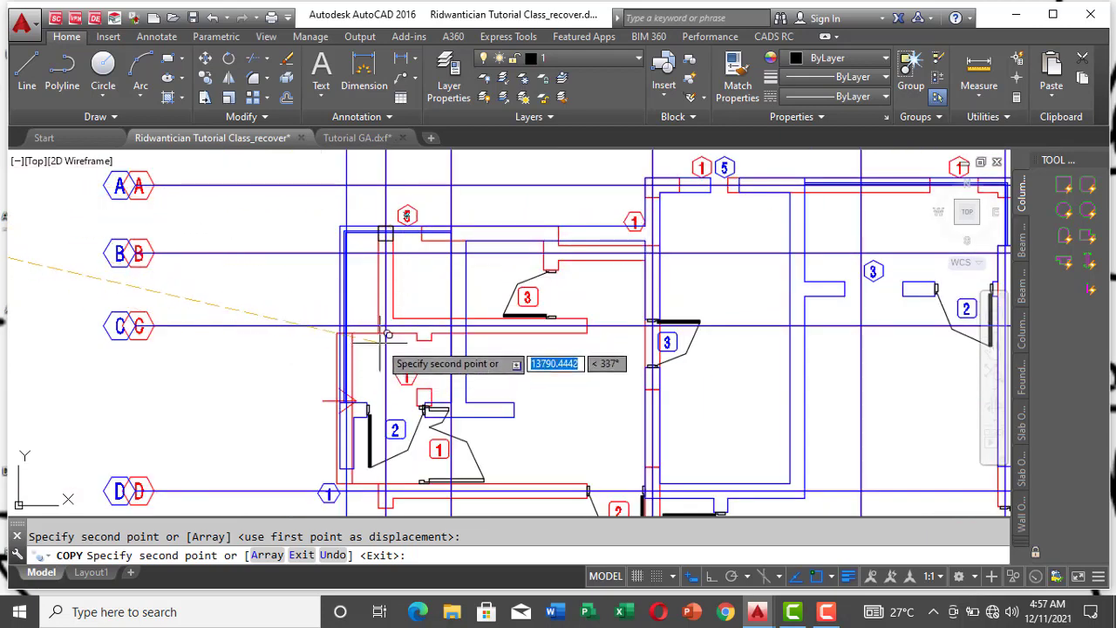
Step: Place a copy of the column square where gridlines 1 and C cross, fitted to the red wall corner
scroll(389, 334, up, 5)
scroll(389, 333, down, 3)
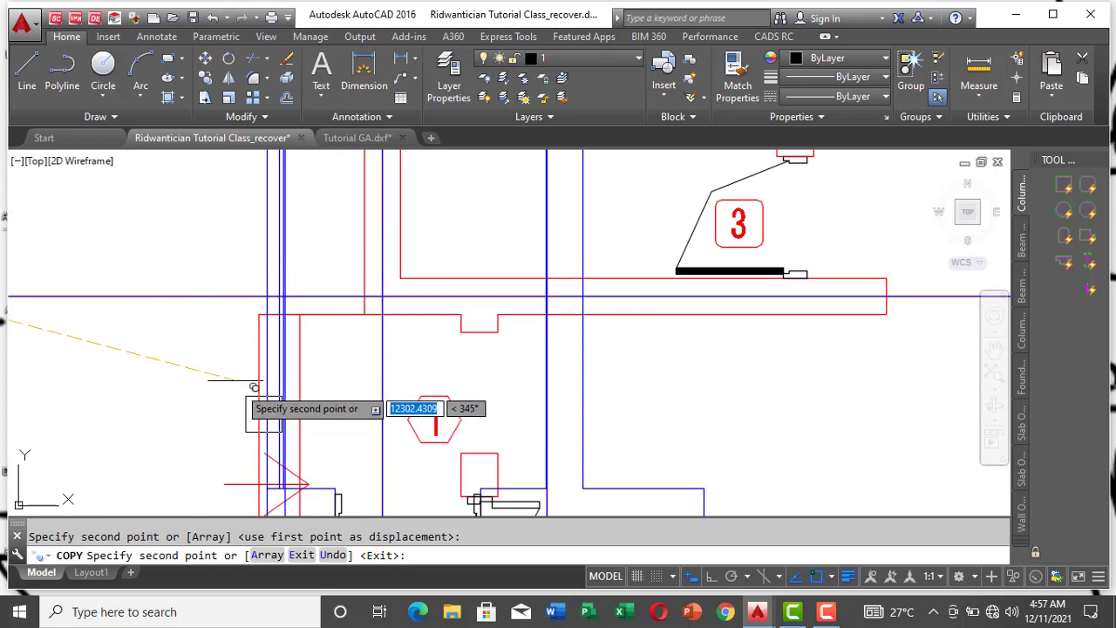
scroll(371, 228, down, 2)
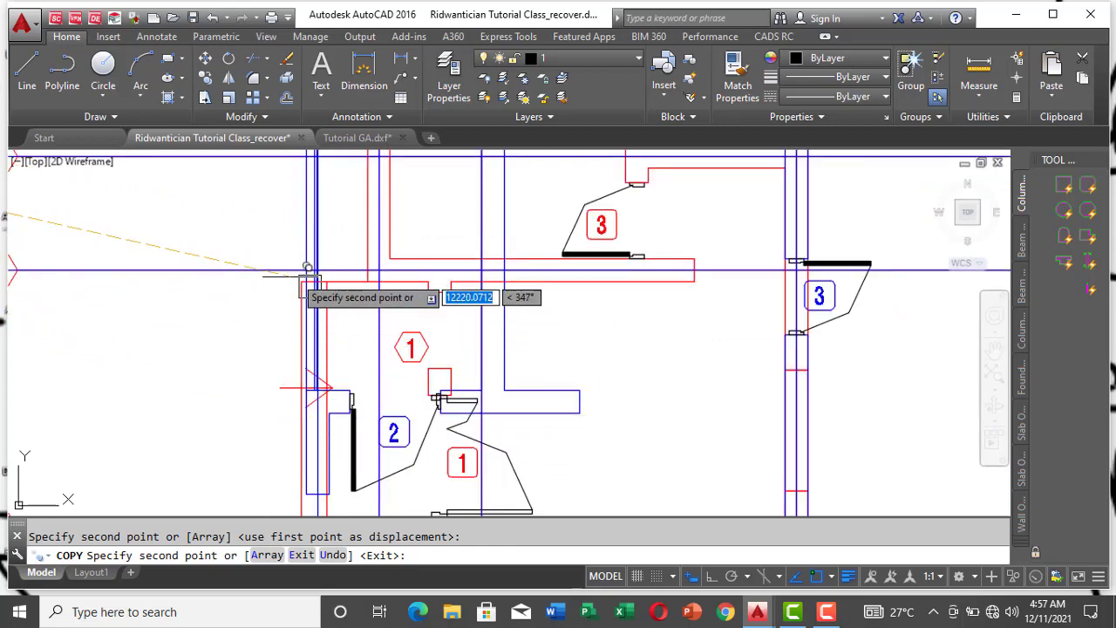
scroll(323, 310, up, 5)
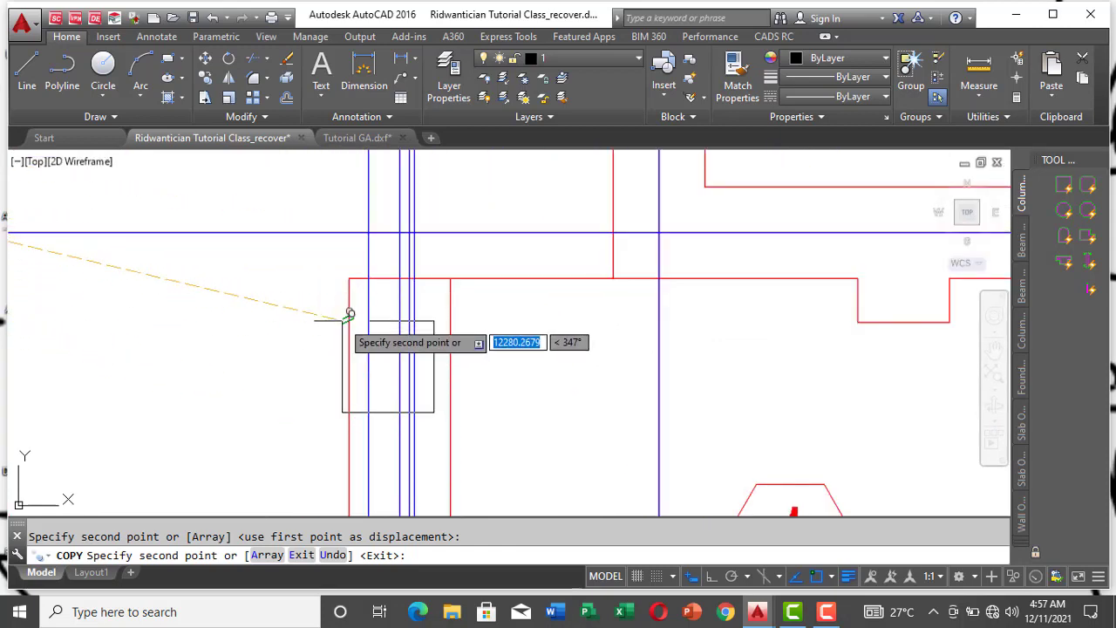
scroll(277, 310, down, 2)
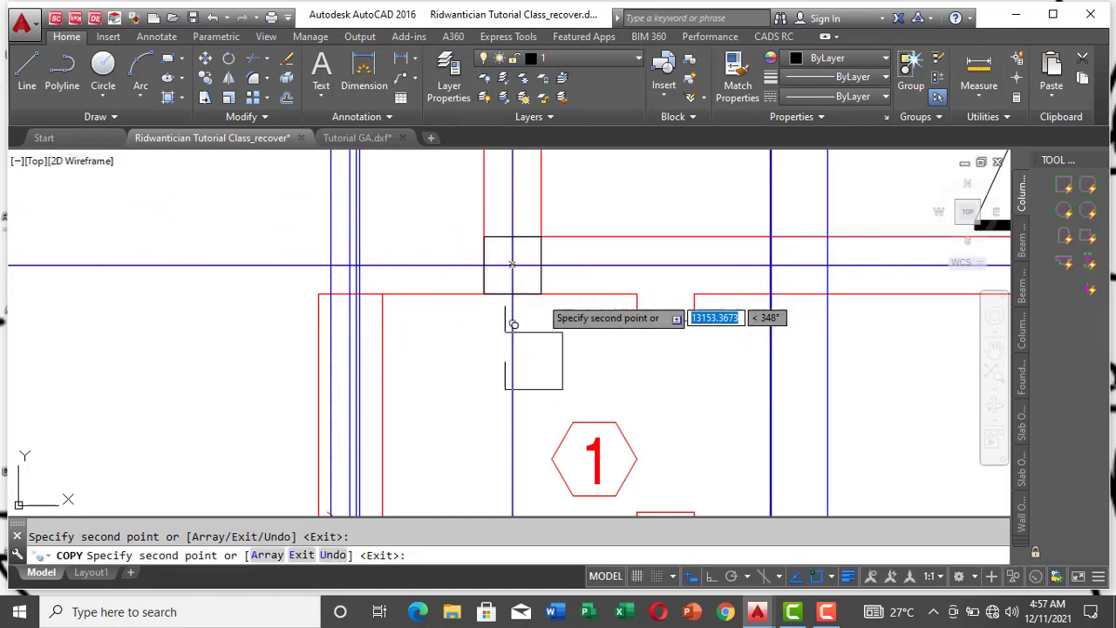
Step: Place a copy of the column square at the red wall corner where gridlines 1 and D cross
scroll(315, 349, down, 5)
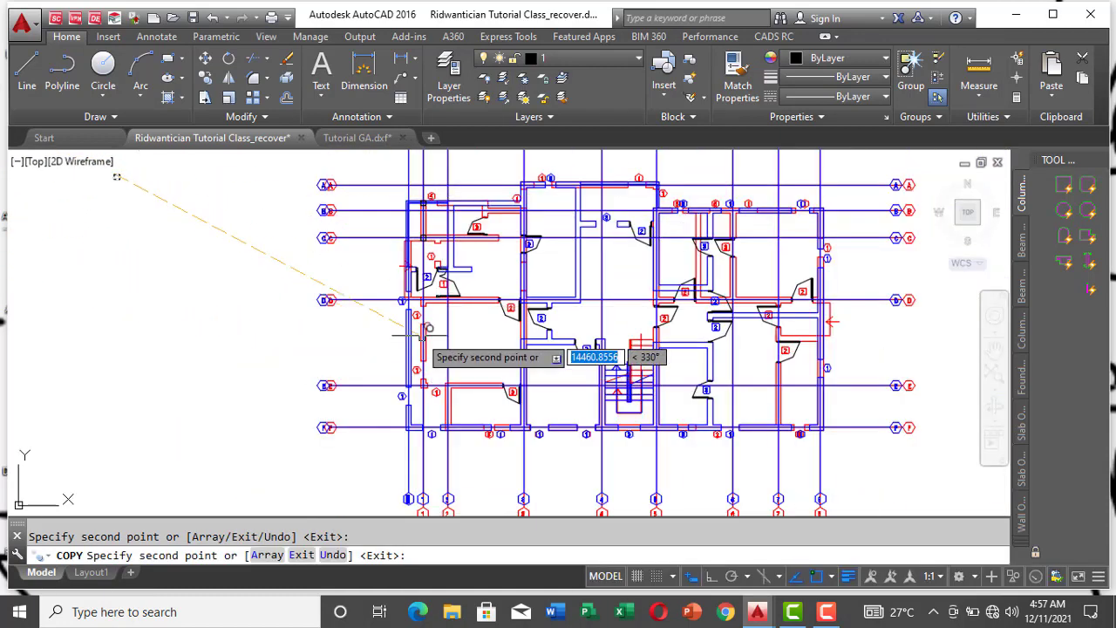
scroll(357, 326, up, 5)
scroll(406, 287, up, 4)
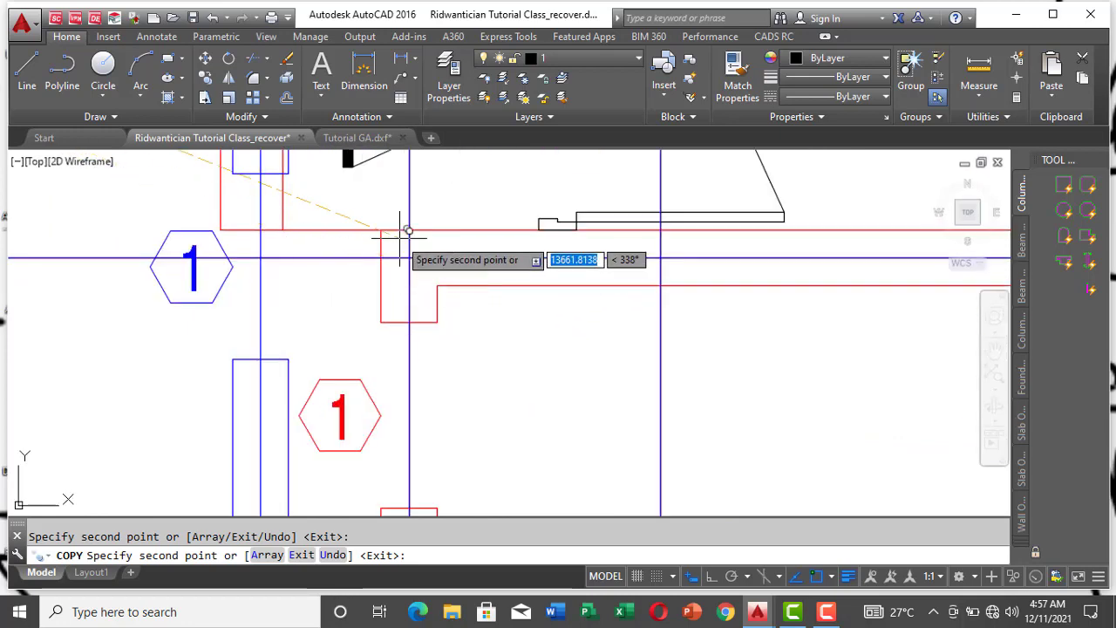
scroll(383, 233, down, 4)
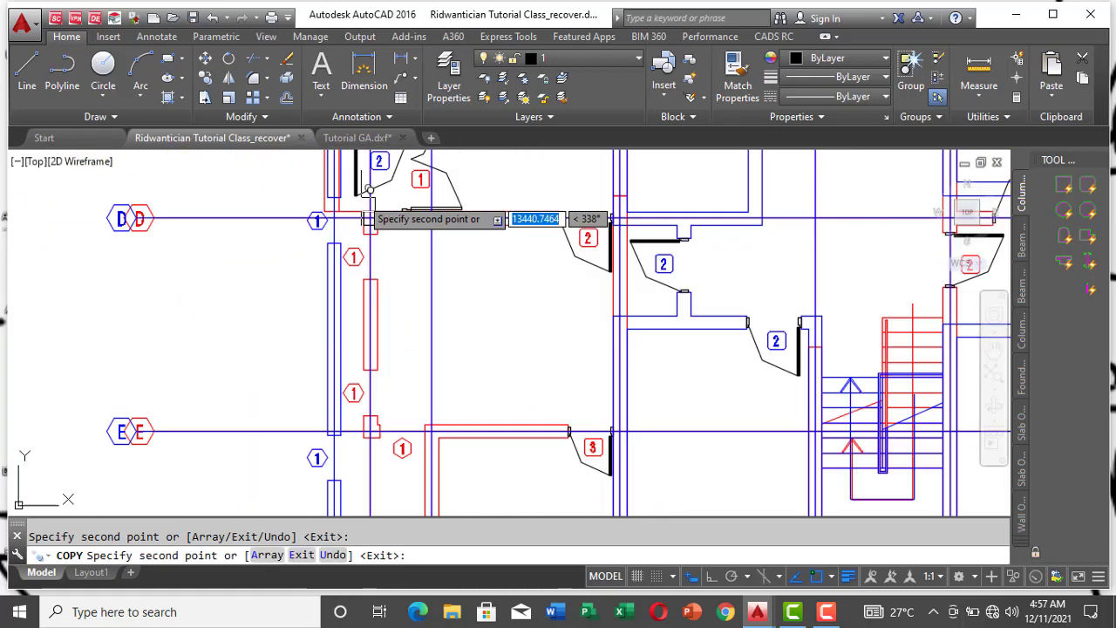
Step: Place a copy of the column square on the short red wall piece where gridlines 1 and E cross
scroll(393, 207, down, 2)
scroll(384, 309, up, 5)
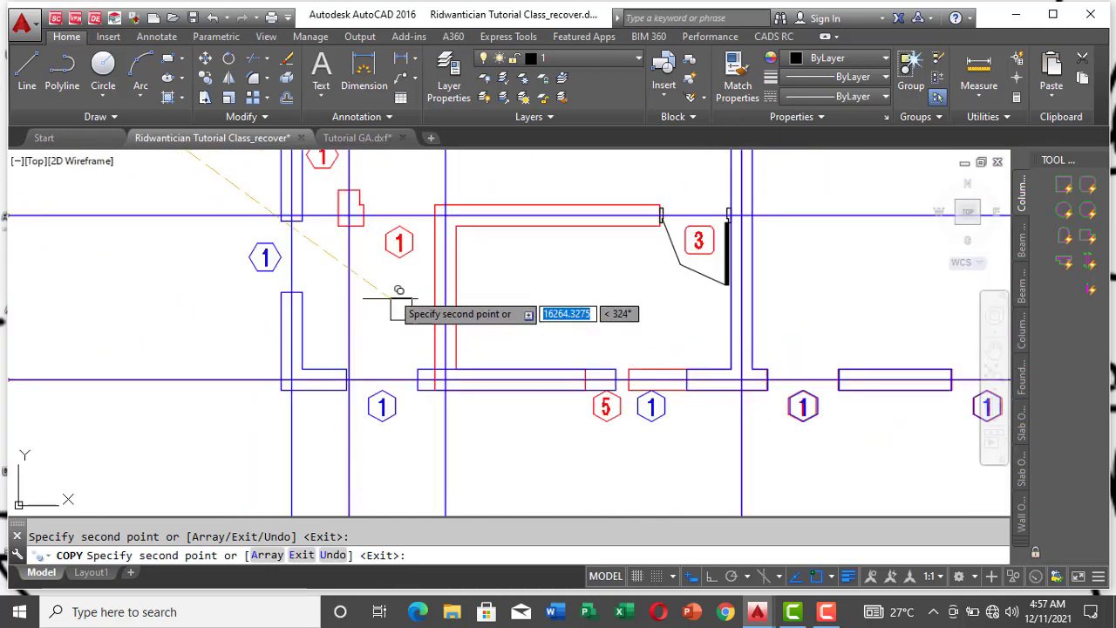
scroll(375, 200, up, 5)
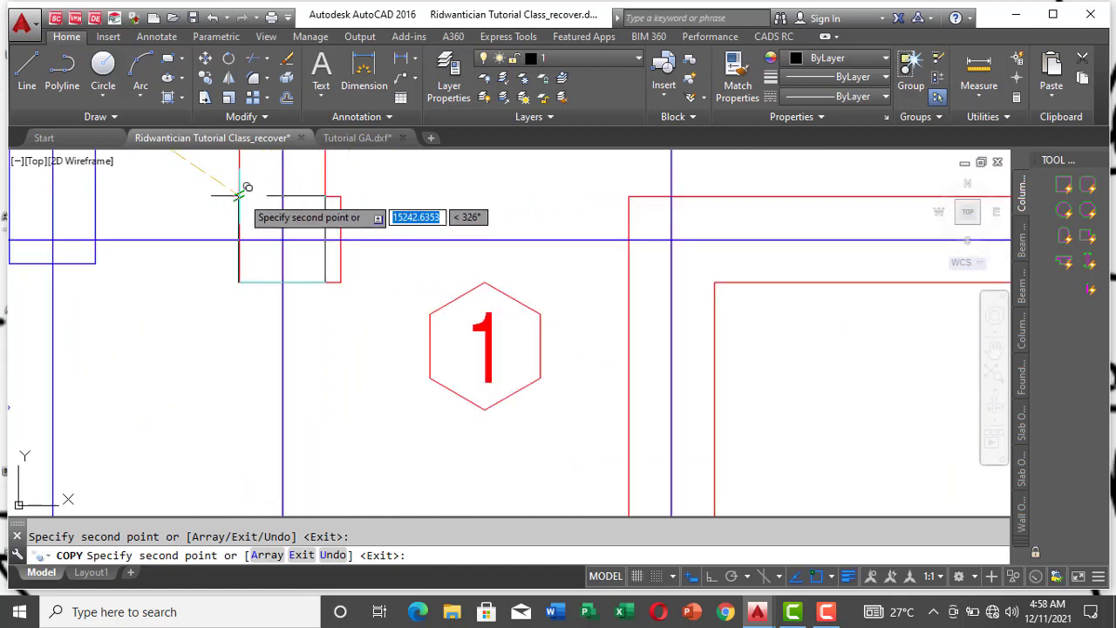
scroll(222, 284, down, 4)
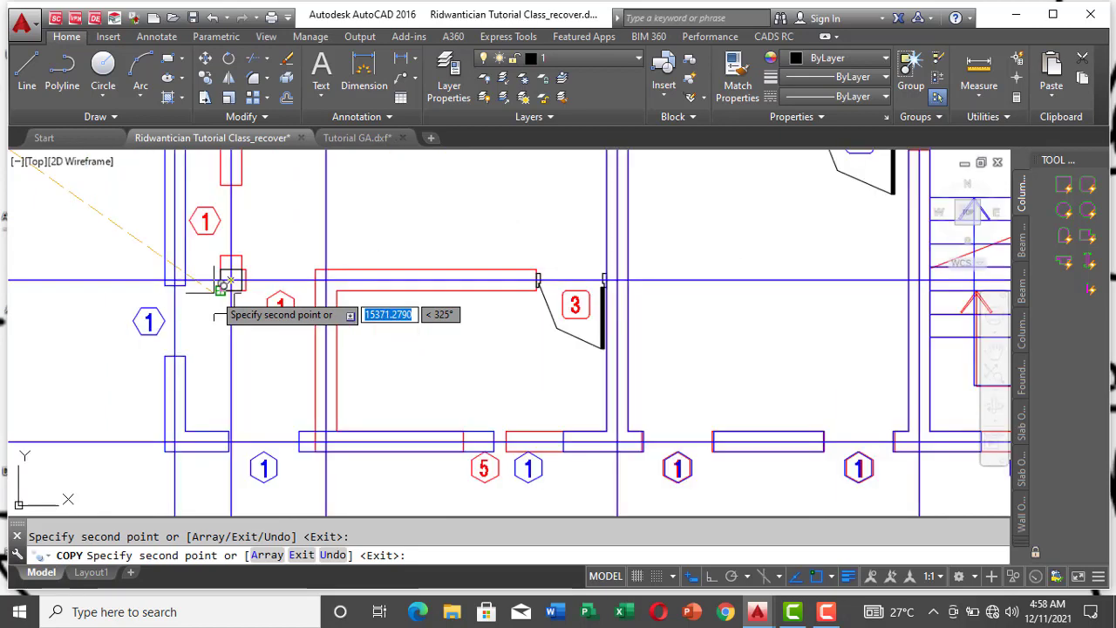
Step: Place a copy of the column square in the outer wall where gridlines 2 and F cross
scroll(222, 284, down, 3)
scroll(253, 340, up, 5)
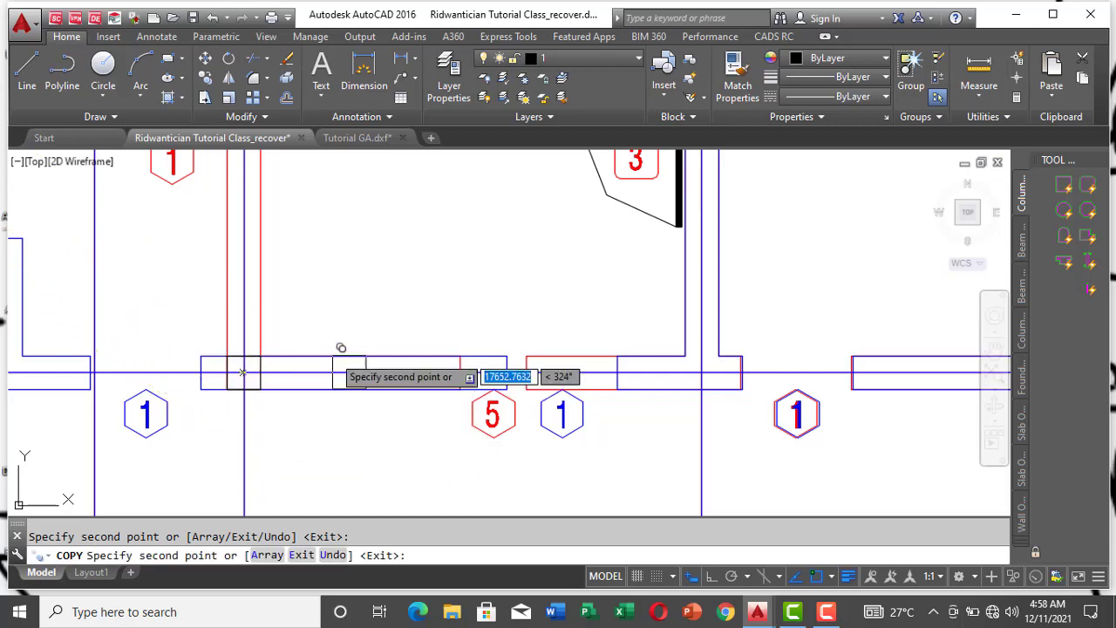
scroll(320, 349, down, 4)
scroll(321, 349, down, 2)
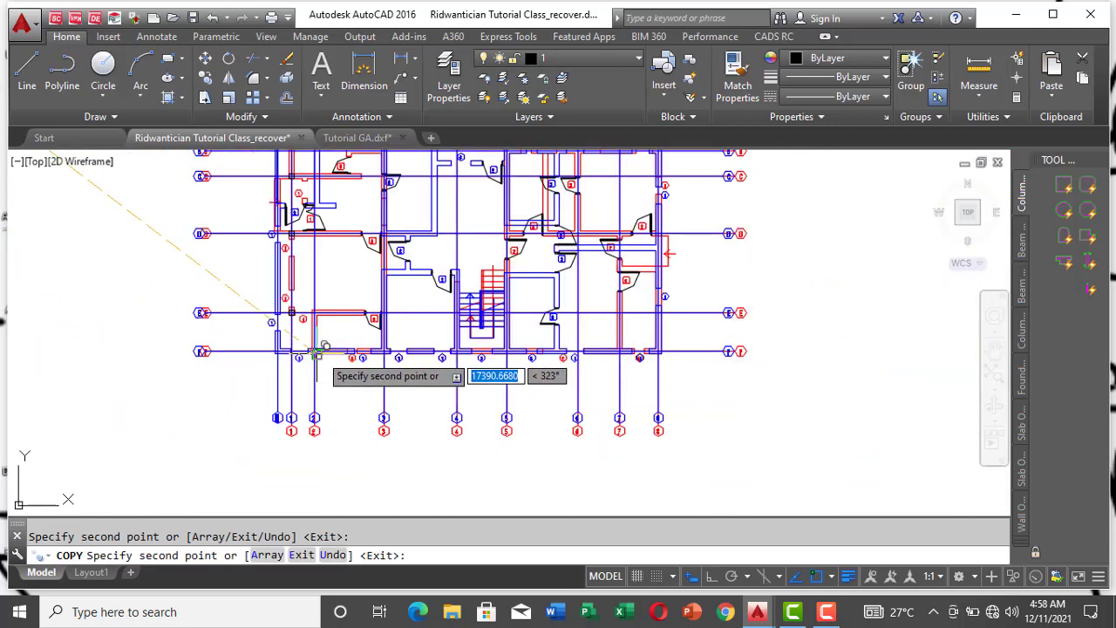
scroll(317, 352, down, 2)
scroll(299, 226, up, 6)
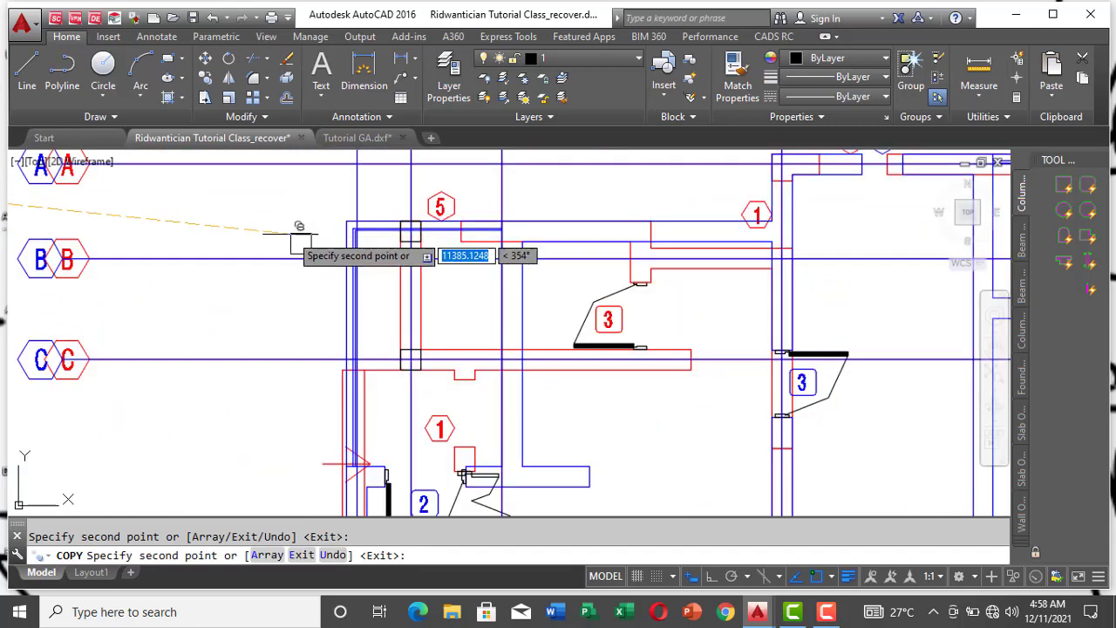
scroll(339, 256, down, 6)
scroll(348, 256, up, 3)
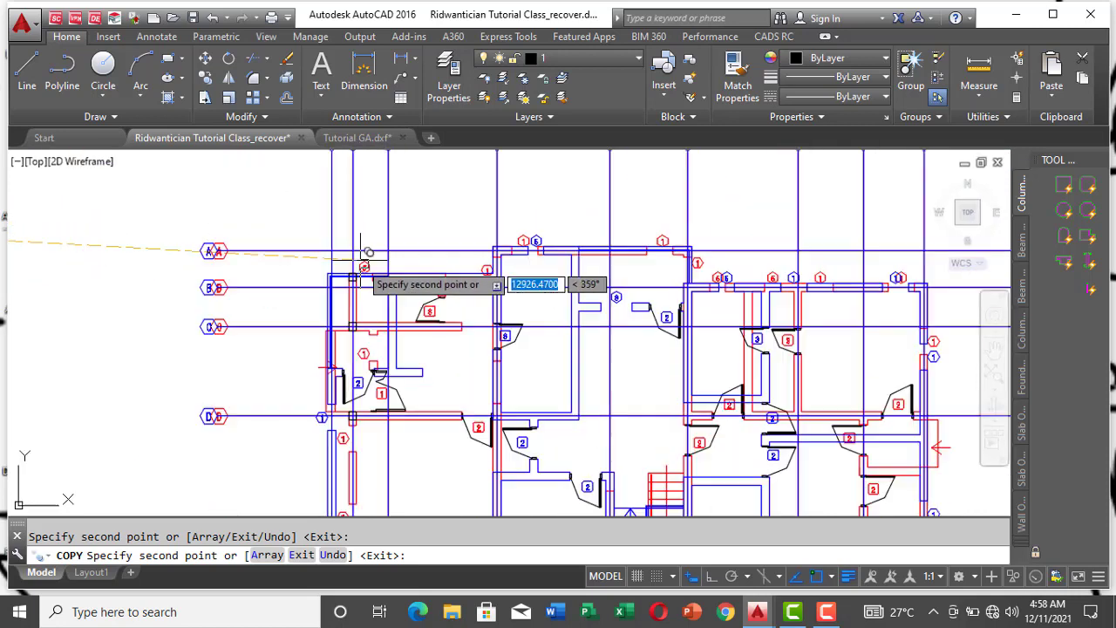
scroll(364, 254, up, 6)
scroll(318, 270, up, 2)
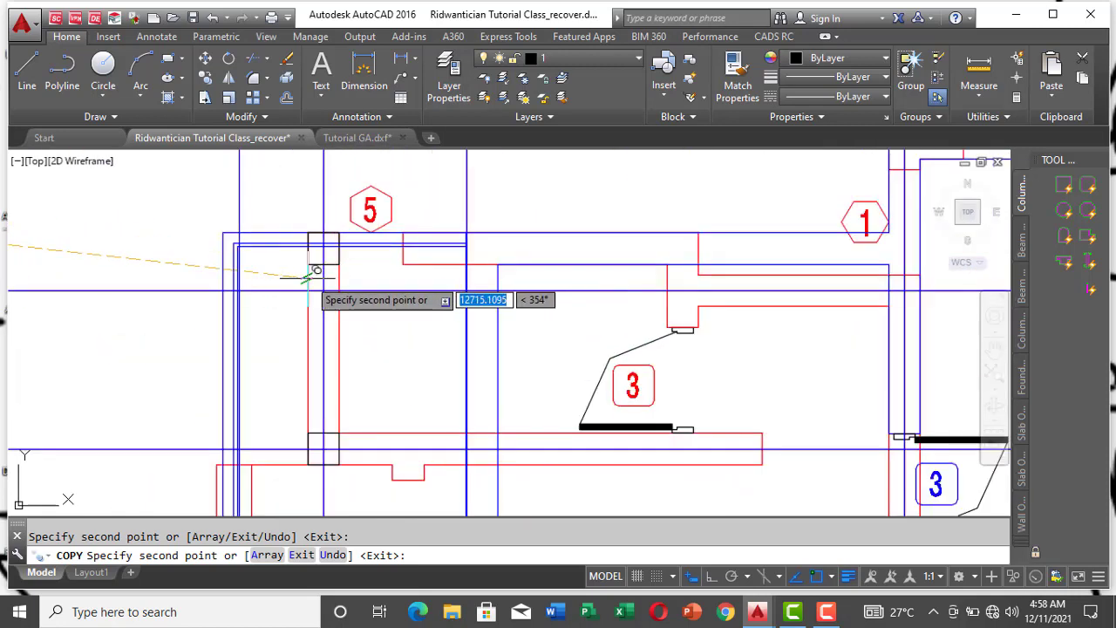
scroll(436, 245, up, 2)
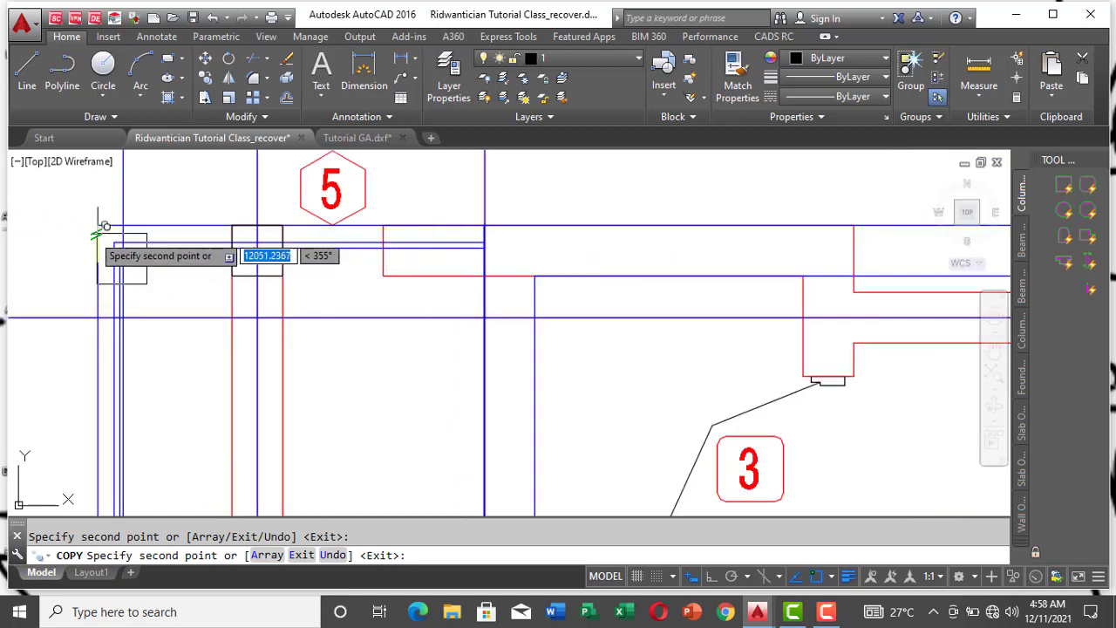
key(Escape)
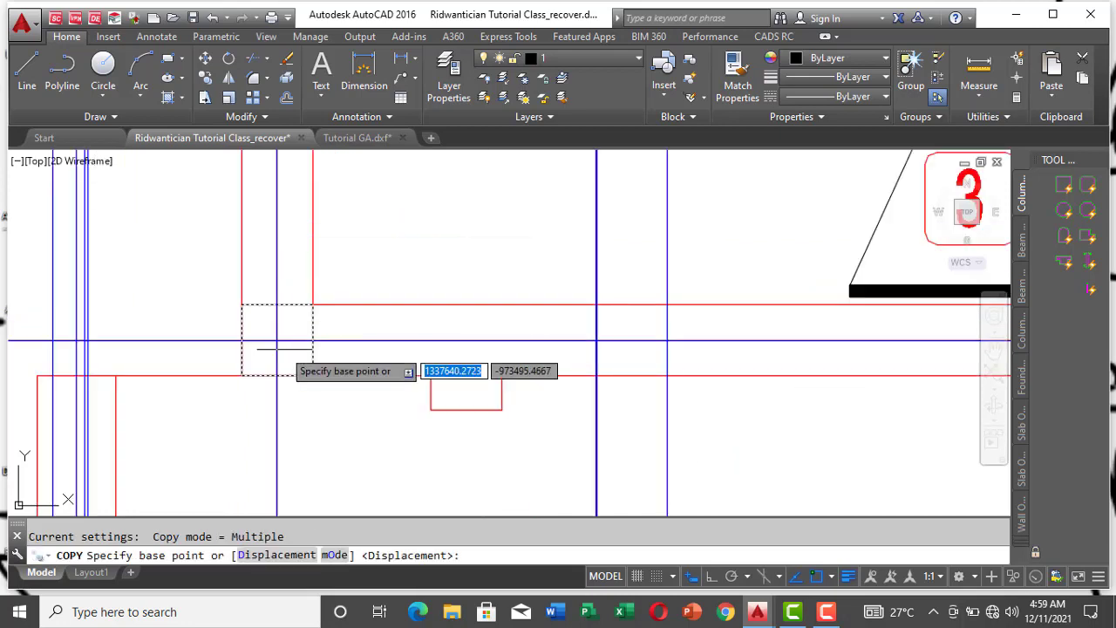
Step: Copy the column square at gridlines 1 and C by its upper-left corner to the blue wall corner on gridline 1' between C and D
click(242, 304)
scroll(262, 314, down, 3)
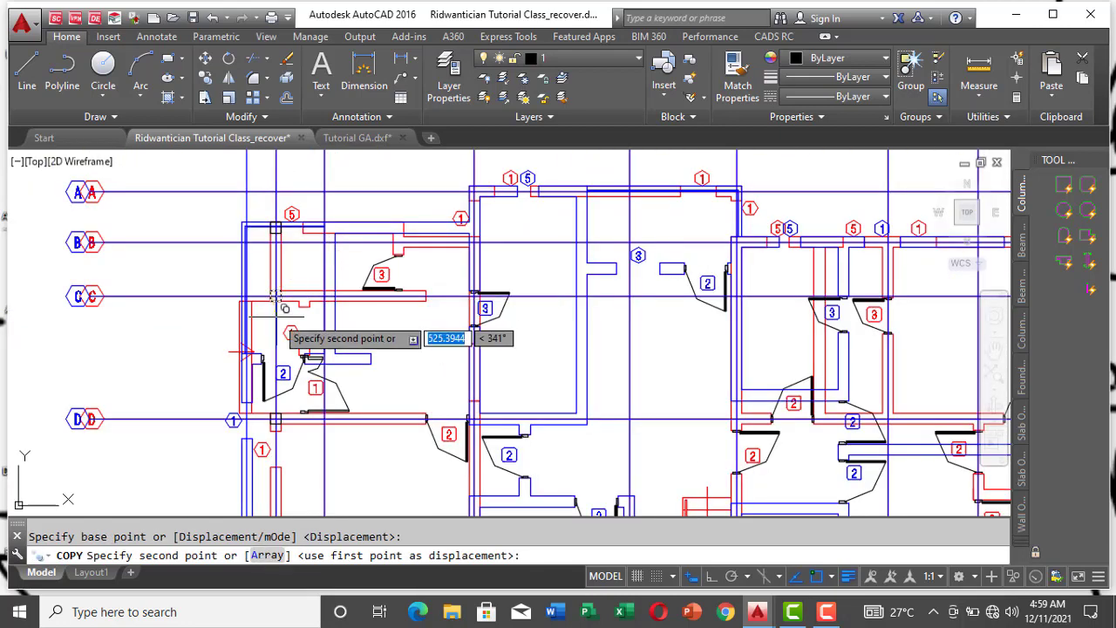
scroll(250, 357, up, 5)
scroll(250, 357, up, 6)
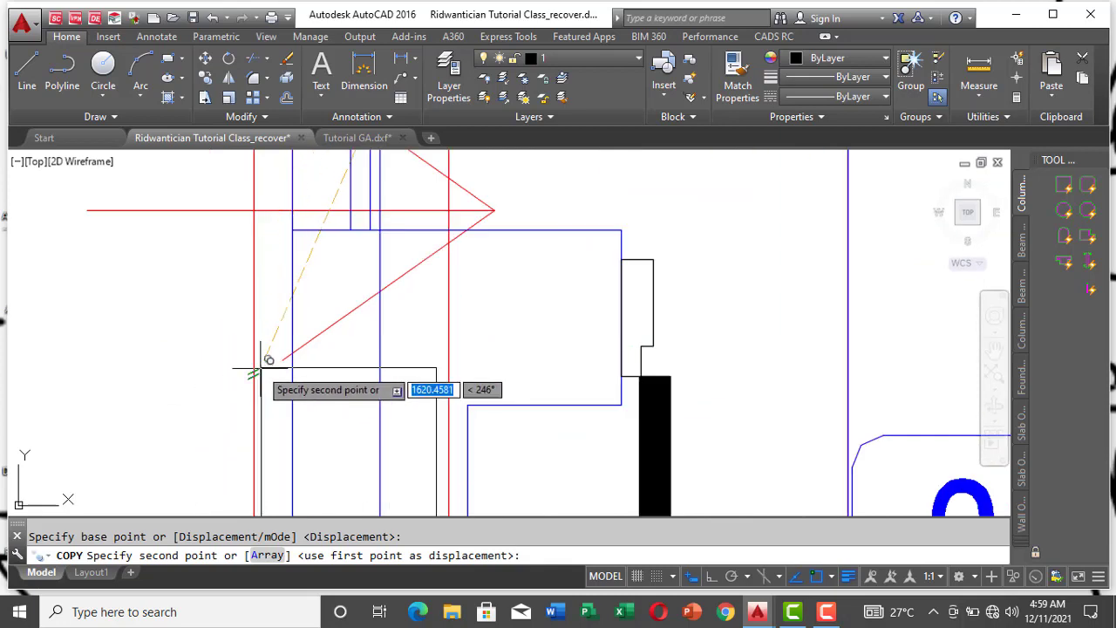
click(292, 229)
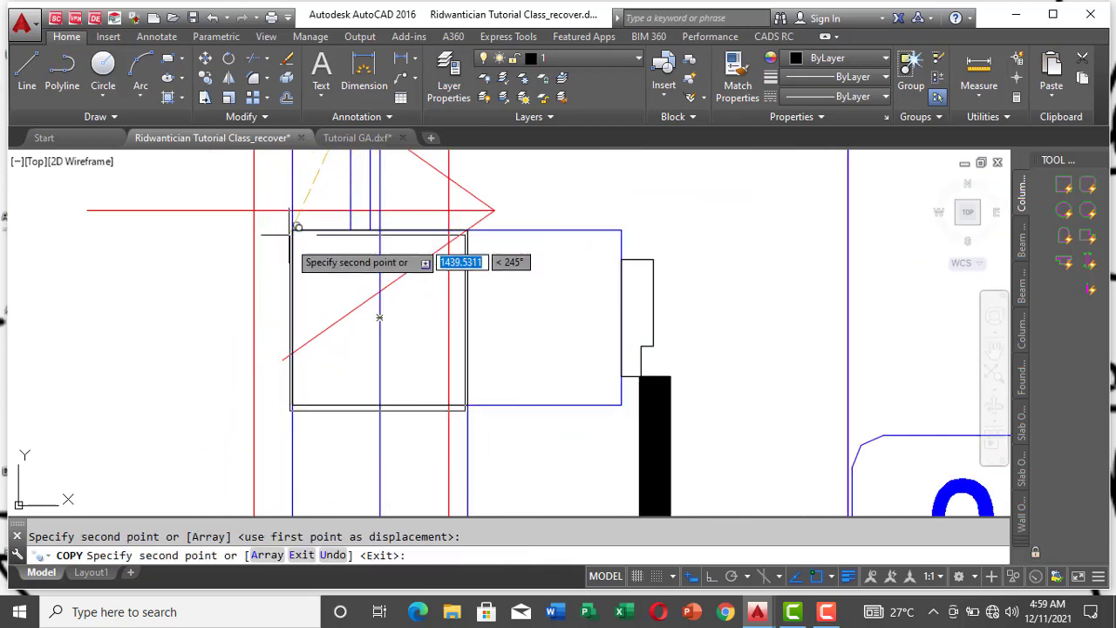
Step: Place a copy of the column square at the blue outer wall corner where gridlines 1' and F cross
scroll(356, 238, down, 3)
scroll(332, 240, down, 8)
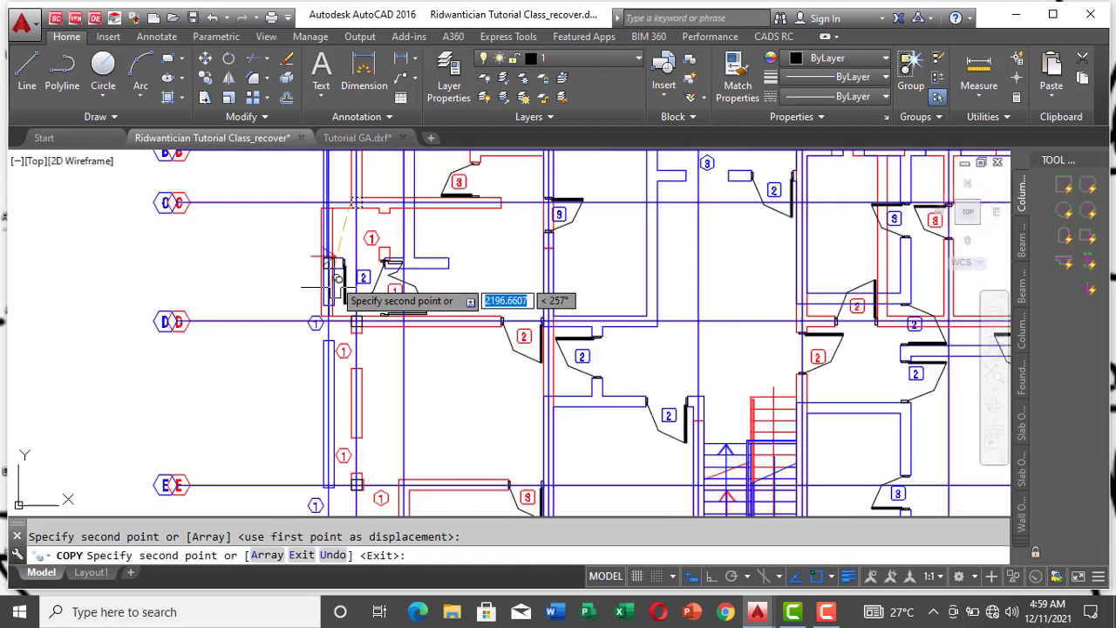
scroll(329, 427, up, 8)
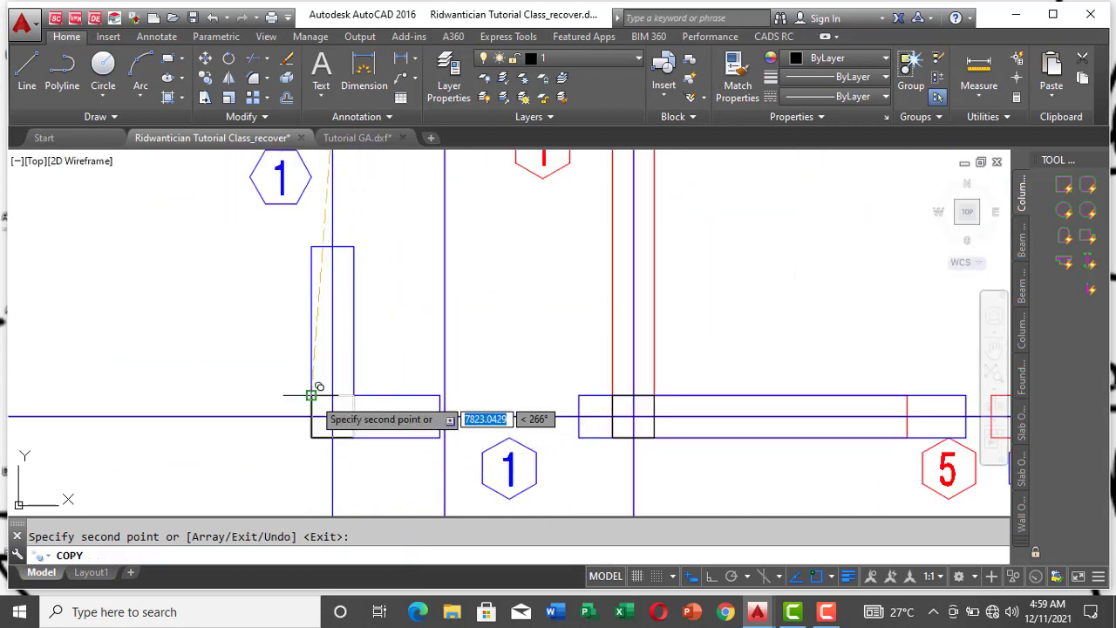
Step: Place a copy of the column square in the blue wall on gridline 1', aligned with the blue cross wall between gridlines D and E
scroll(324, 375, down, 5)
scroll(322, 302, down, 2)
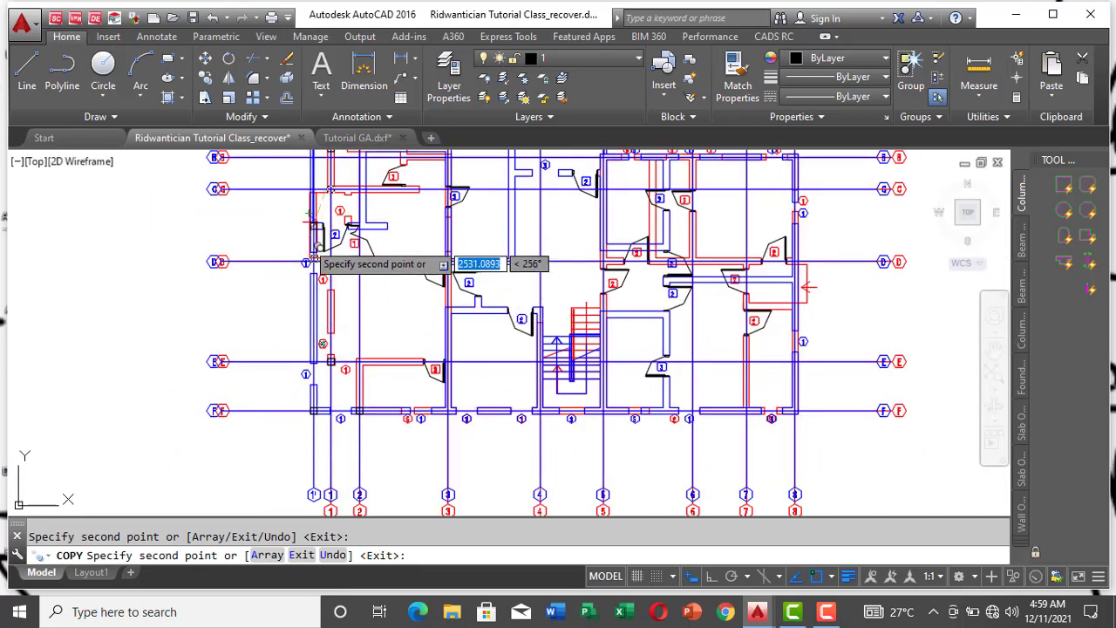
scroll(310, 218, up, 6)
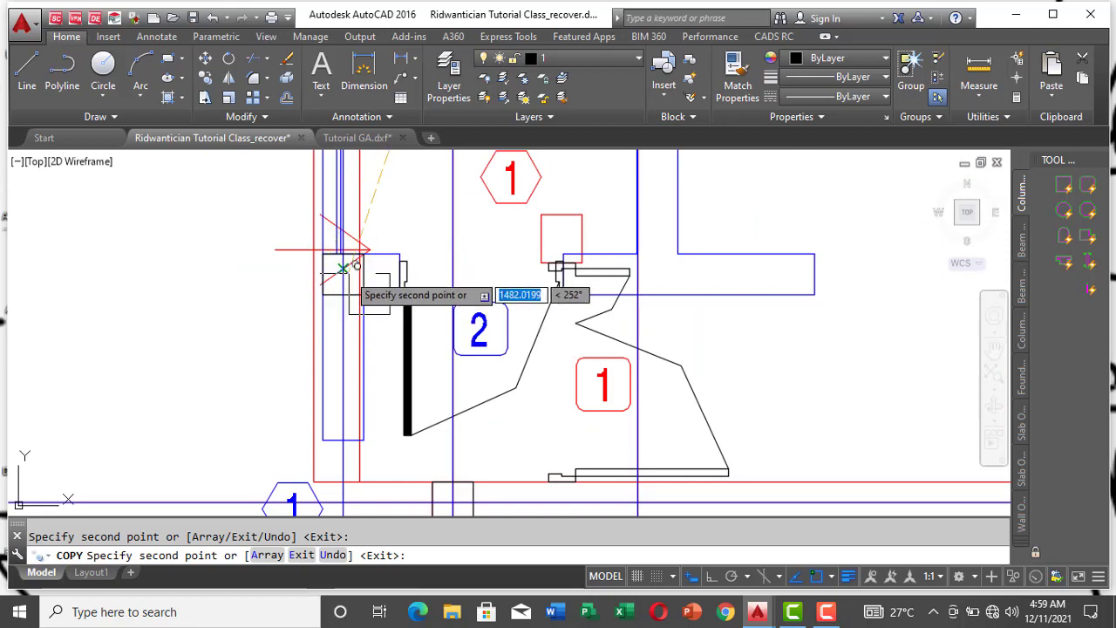
scroll(353, 248, down, 4)
scroll(331, 331, down, 4)
scroll(349, 418, up, 6)
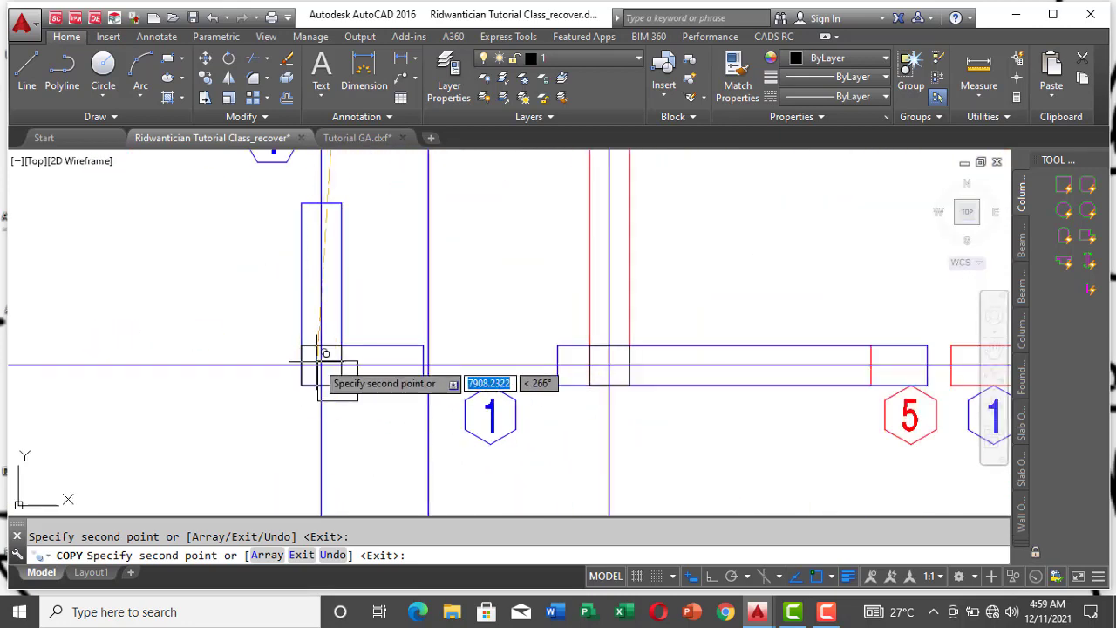
scroll(332, 374, down, 5)
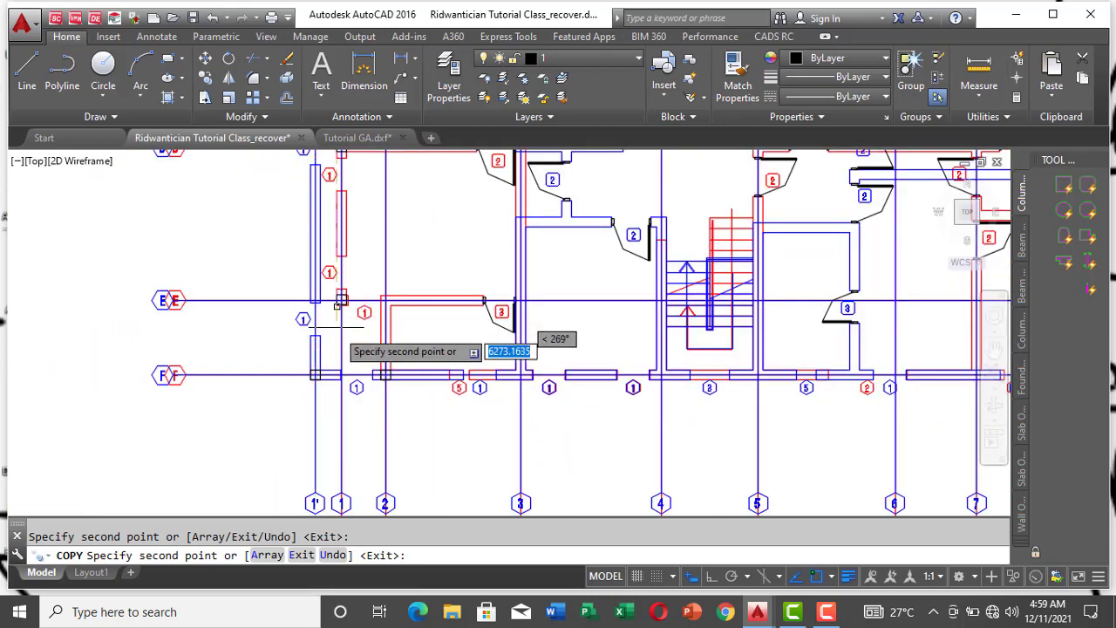
scroll(335, 187, up, 1)
scroll(336, 183, up, 2)
scroll(337, 183, down, 2)
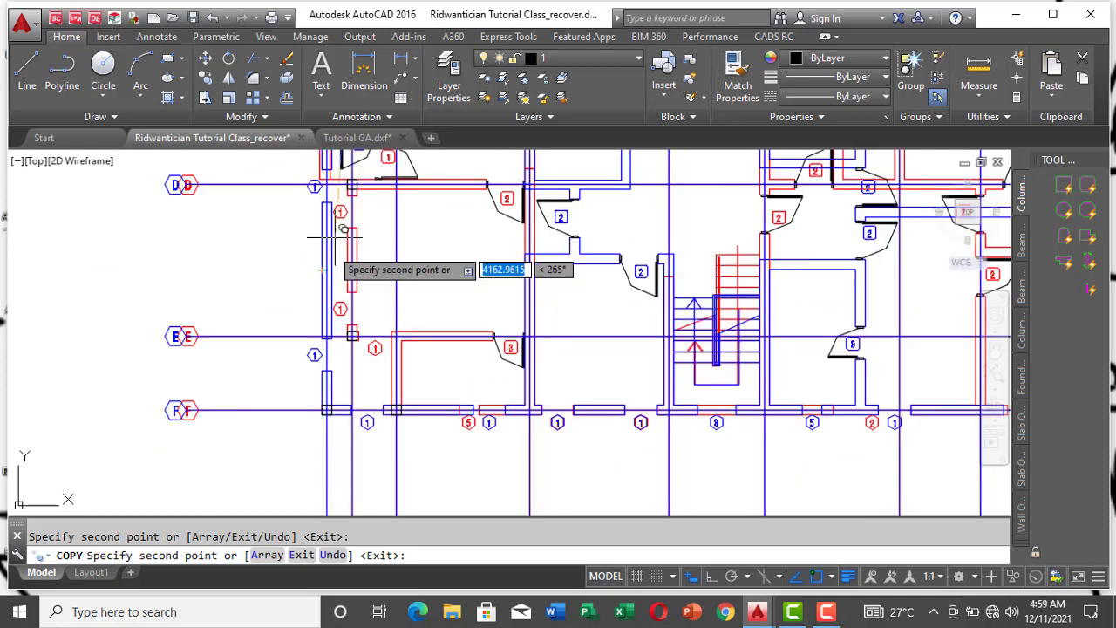
scroll(325, 276, up, 2)
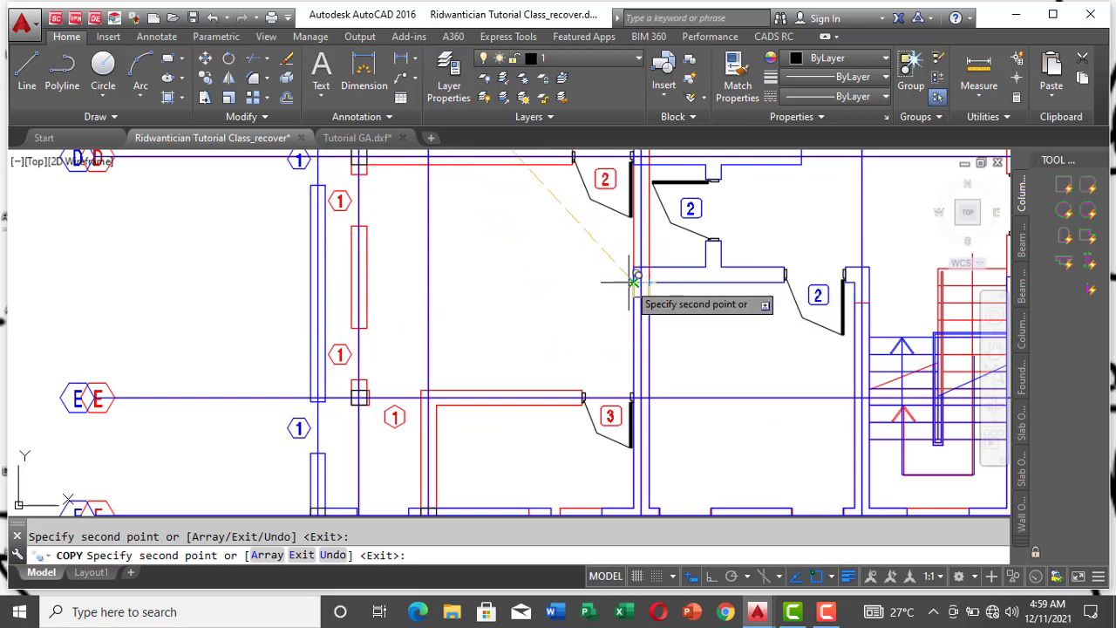
scroll(644, 262, up, 5)
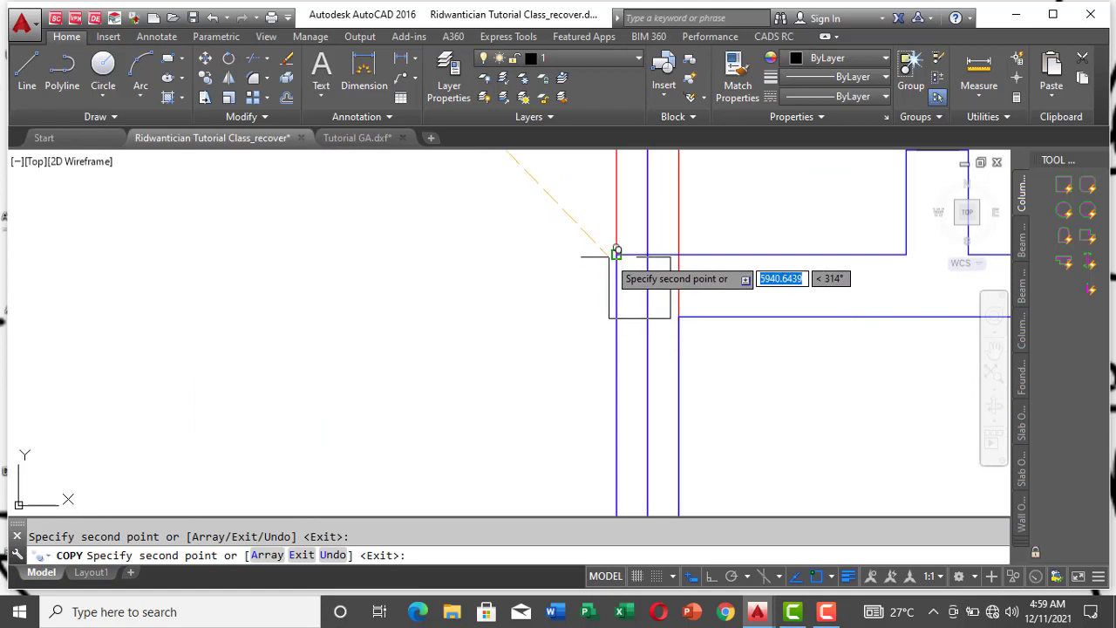
scroll(616, 252, down, 4)
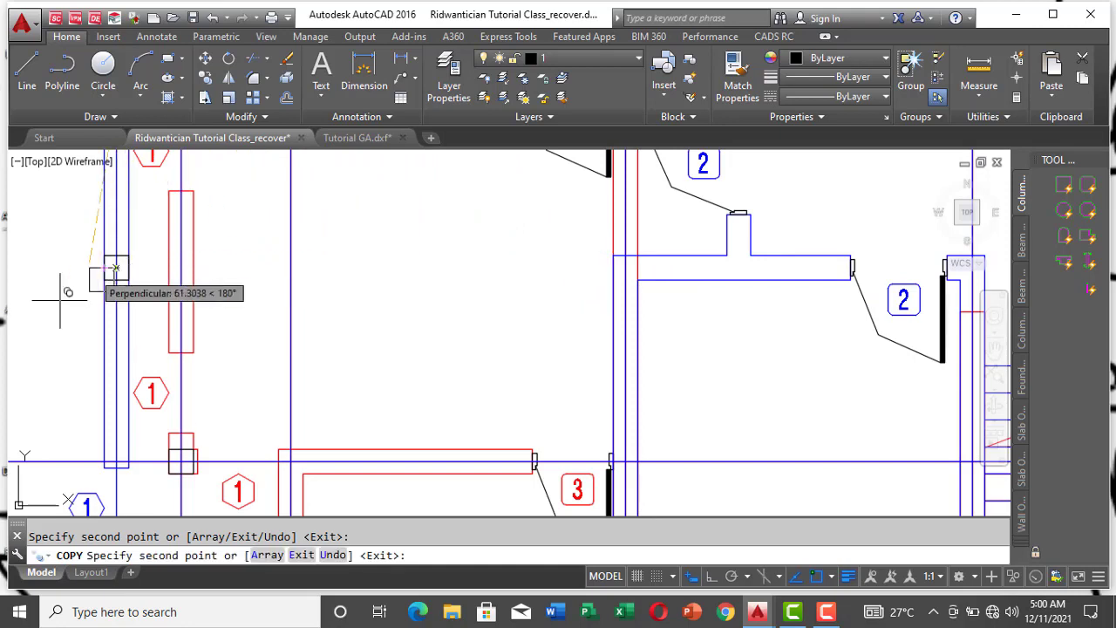
Step: Place a copy of the column square in the blue outer wall between gridlines 2 and 3, directly above the short red wall beside door 3
scroll(514, 248, down, 5)
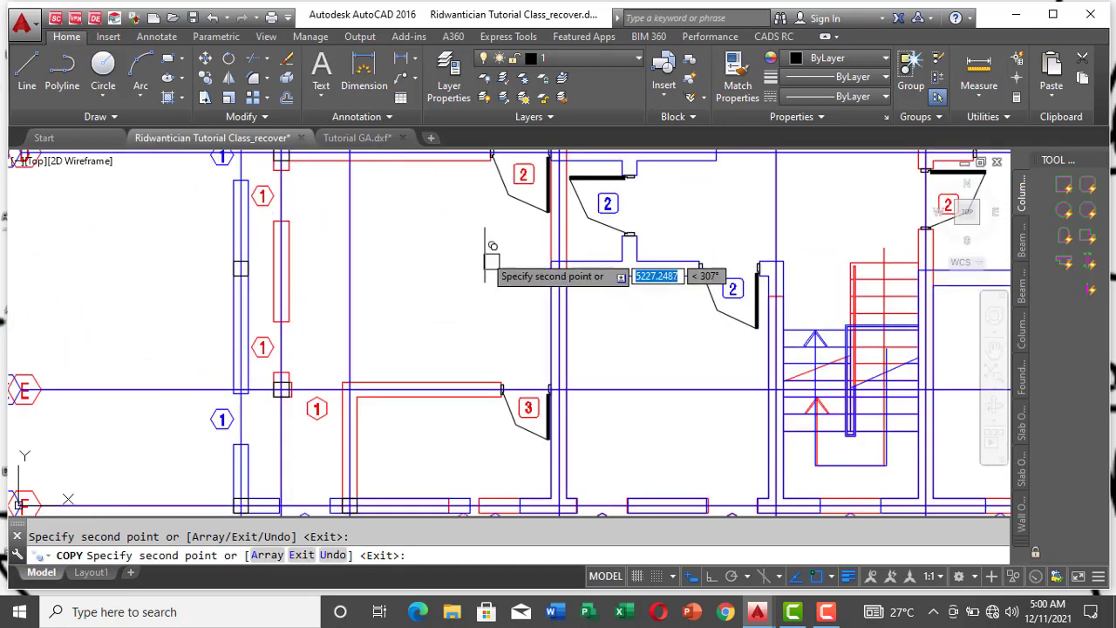
scroll(529, 253, down, 4)
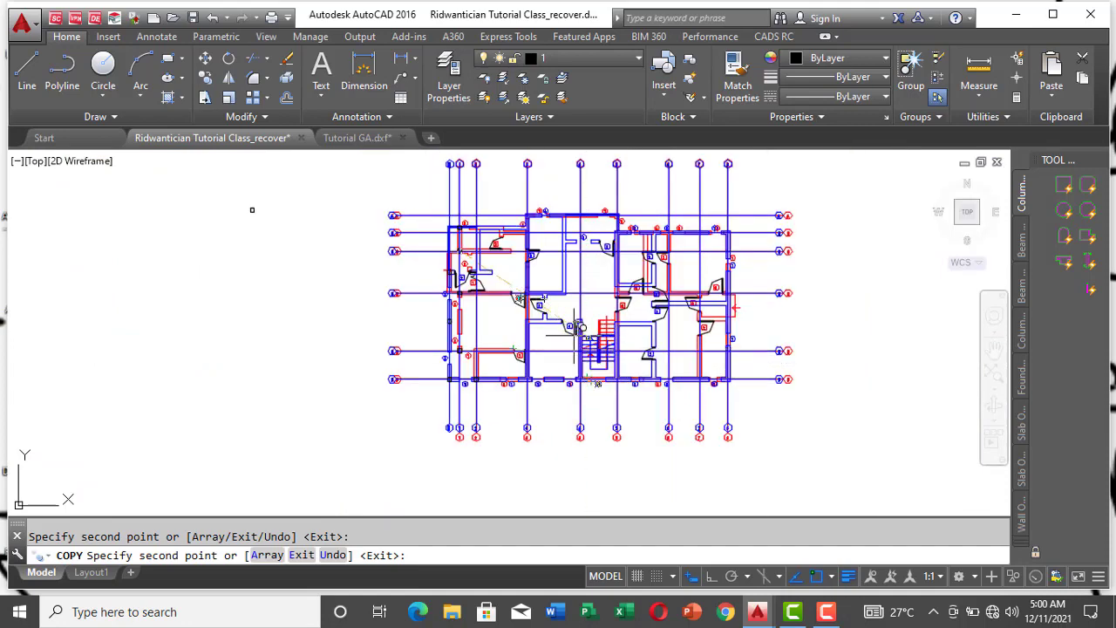
scroll(534, 380, up, 4)
scroll(531, 480, down, 4)
scroll(475, 270, up, 8)
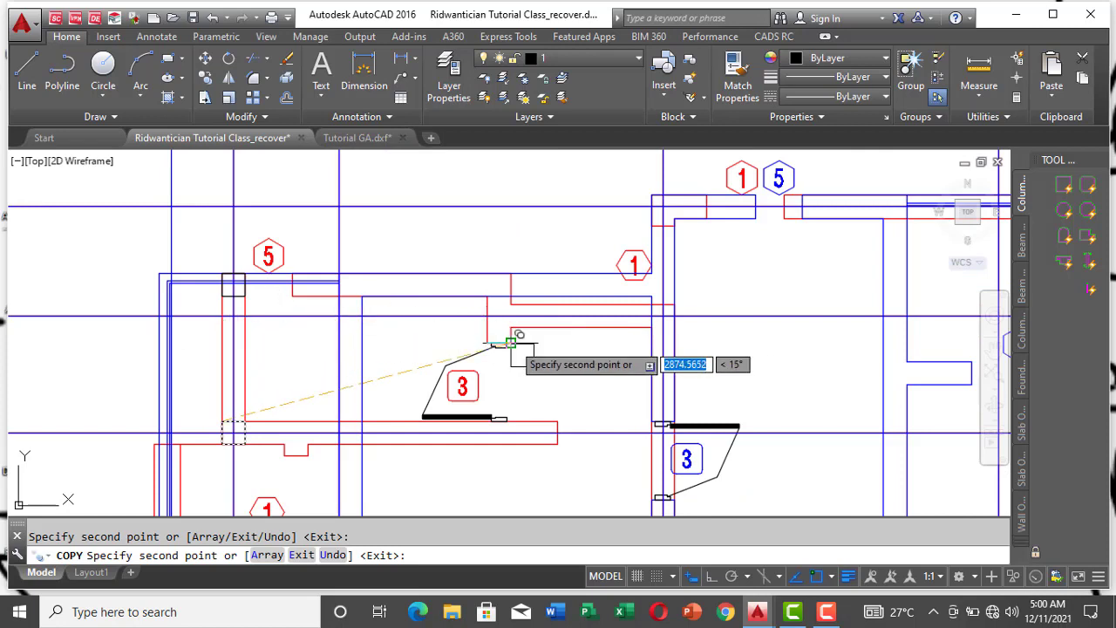
scroll(536, 284, up, 4)
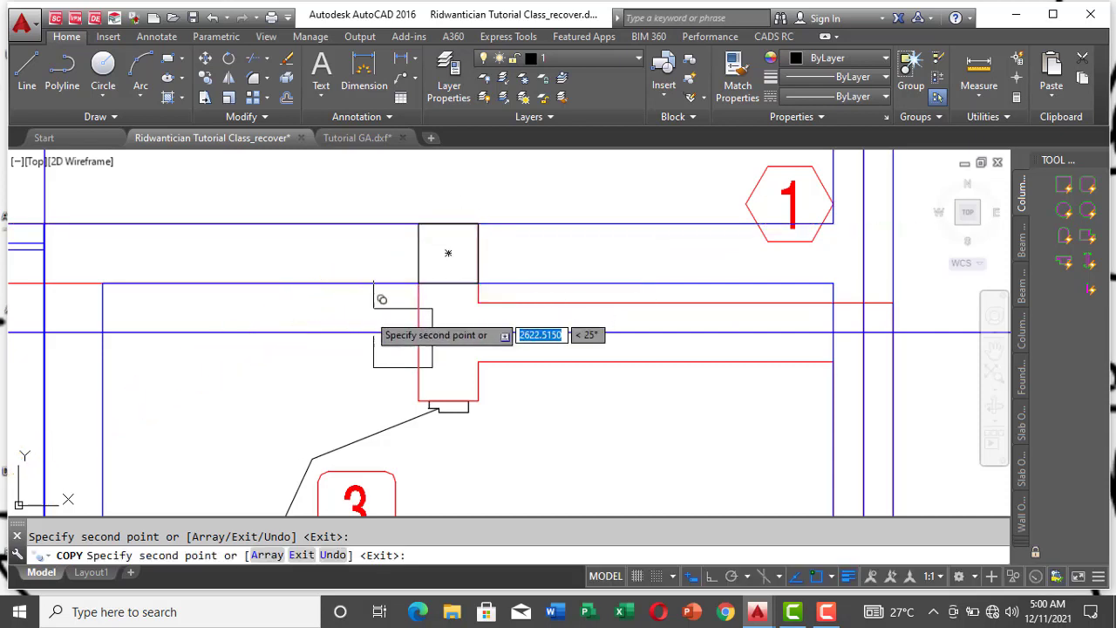
Step: Place a copy of the column square at the outer wall corner where gridlines 3 and A cross
scroll(444, 236, down, 3)
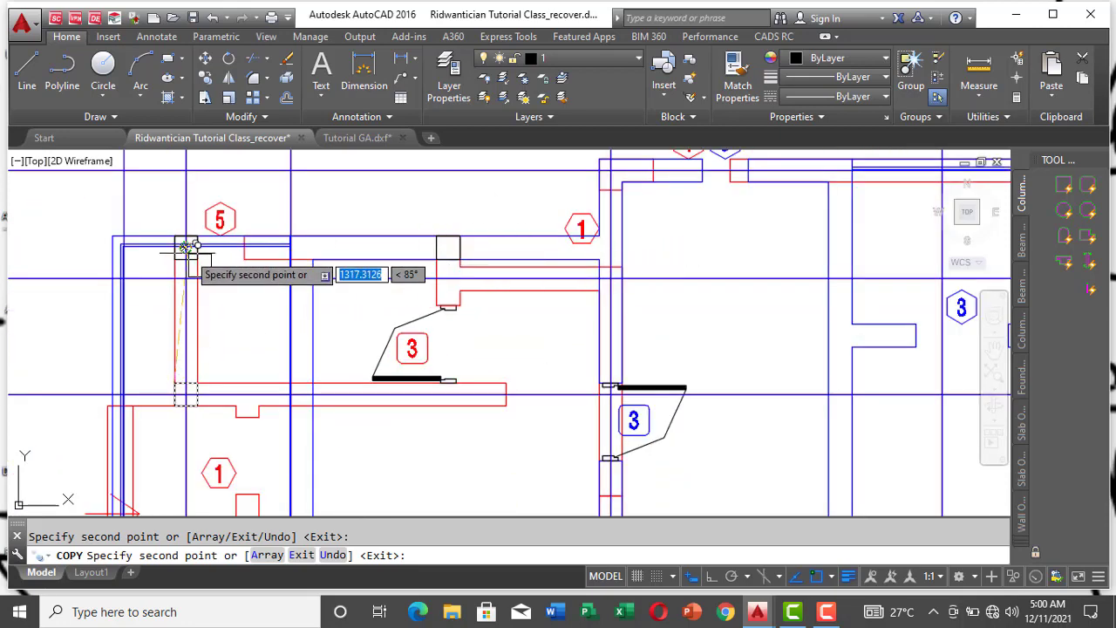
scroll(179, 251, up, 2)
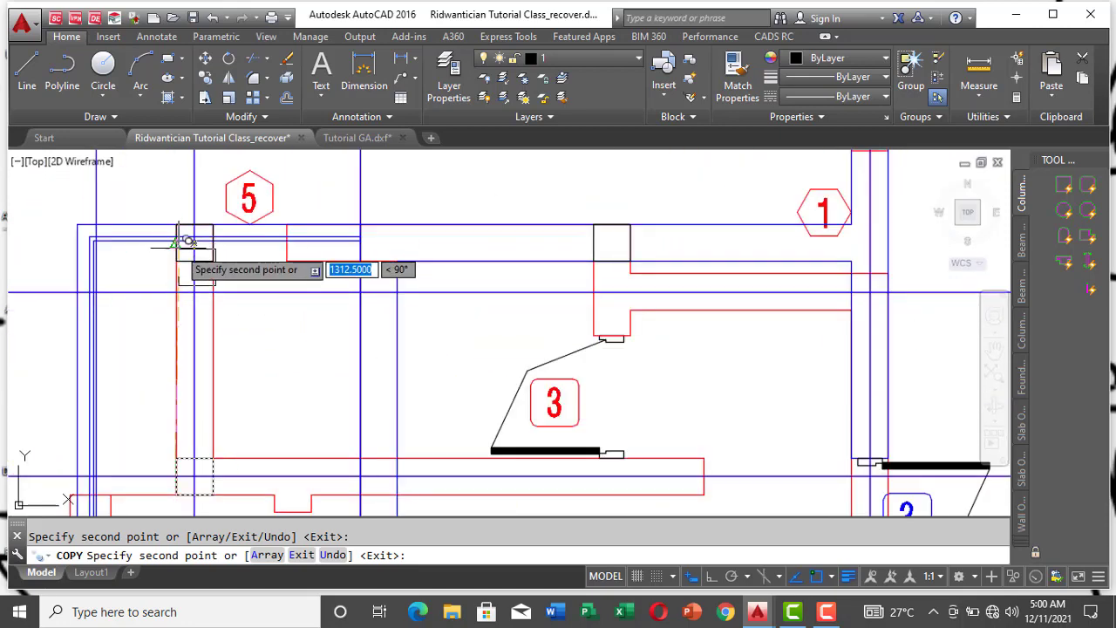
scroll(566, 273, down, 3)
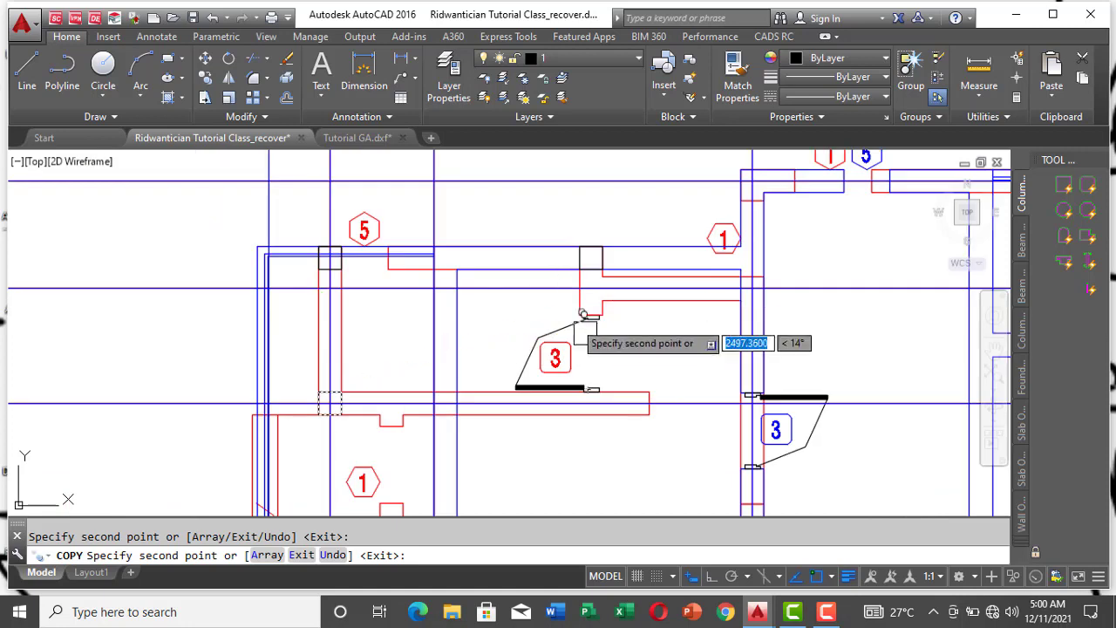
scroll(593, 252, up, 3)
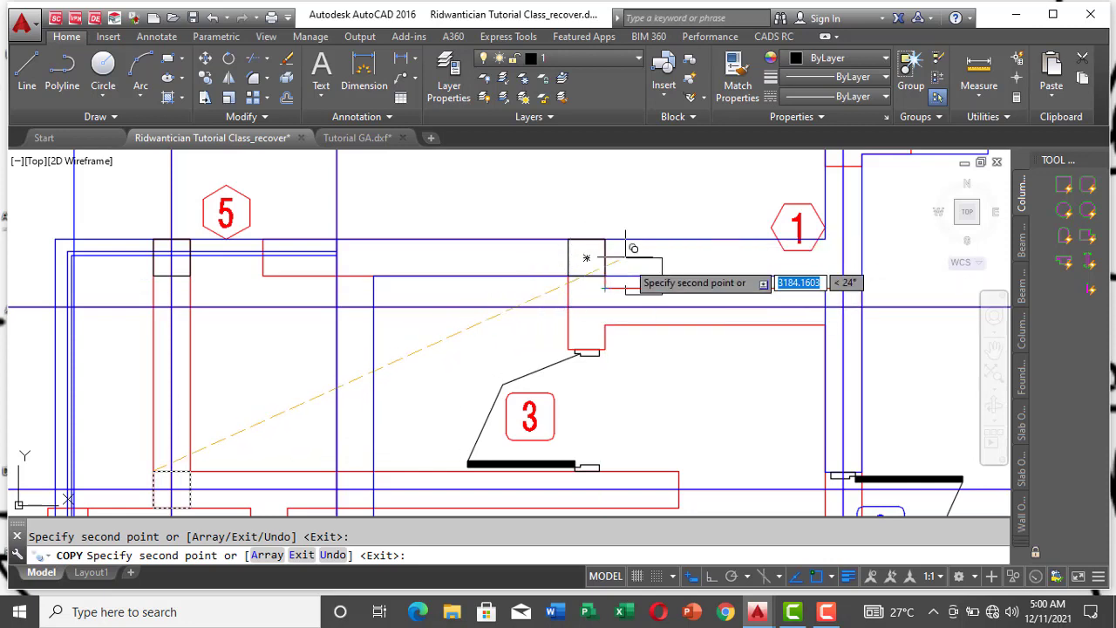
scroll(585, 258, down, 2)
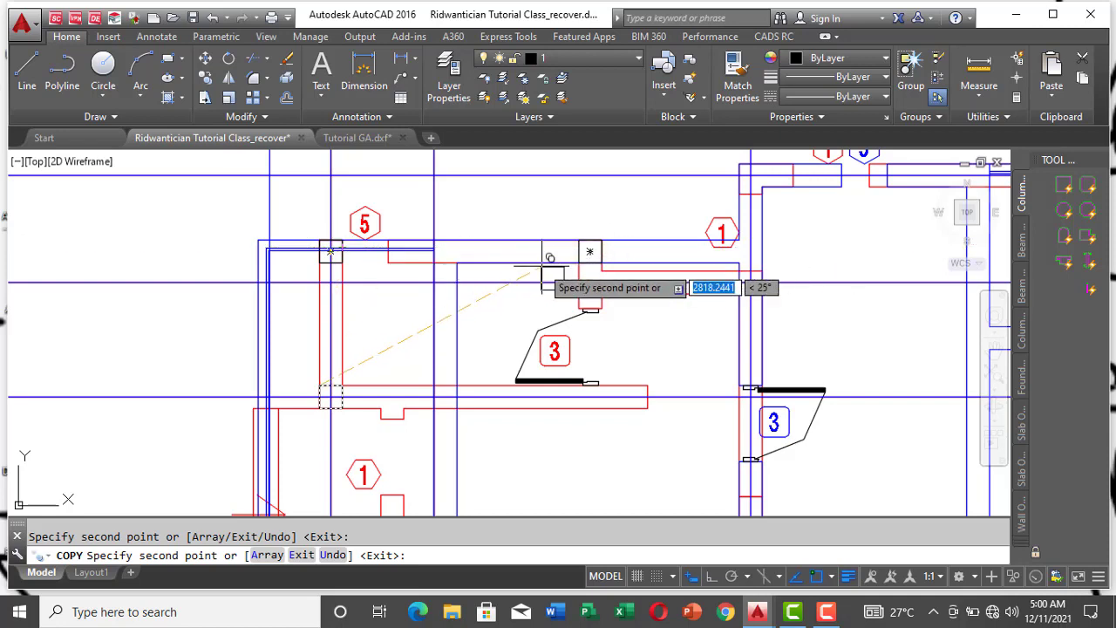
scroll(593, 250, up, 4)
scroll(583, 232, down, 4)
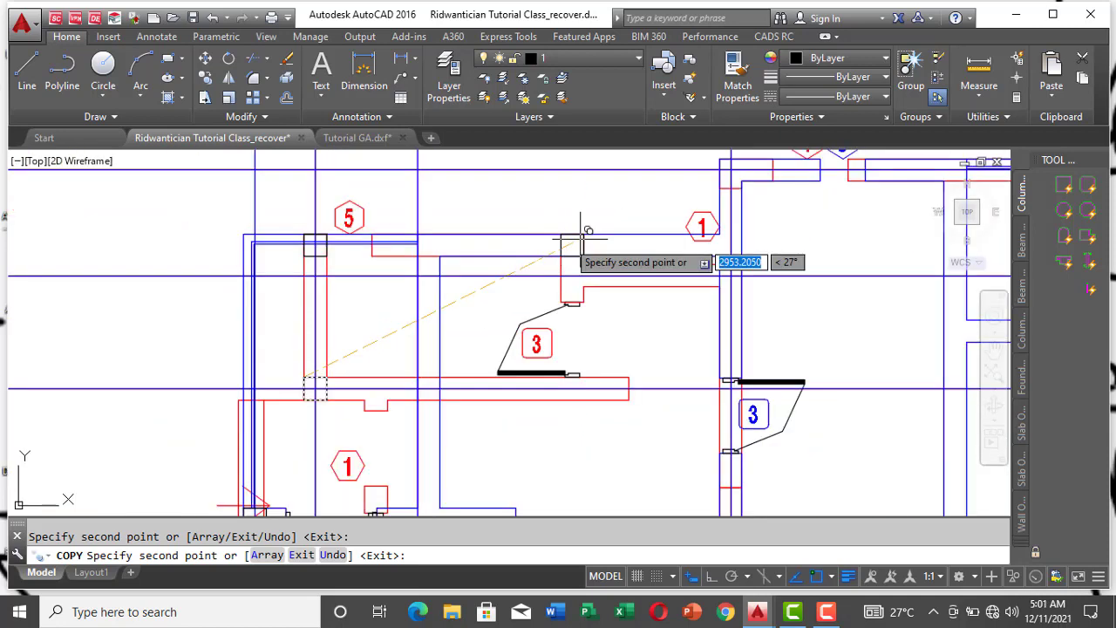
scroll(811, 277, down, 2)
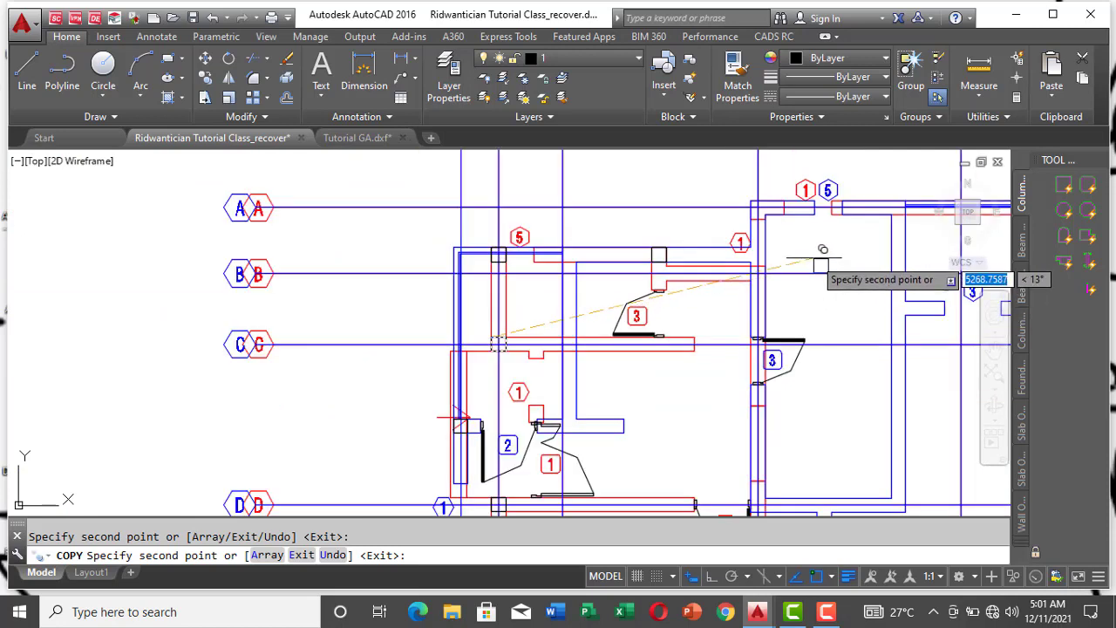
scroll(807, 199, up, 4)
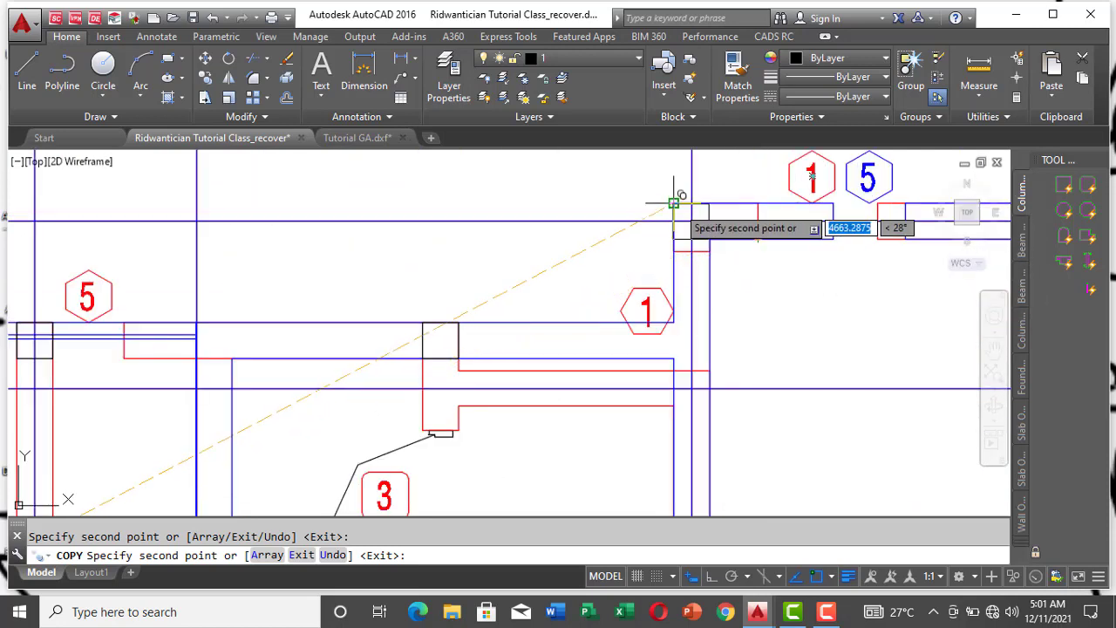
Step: Place a copy of the column square at the outer wall corner where gridlines 5 and A cross, and end the copying
scroll(410, 287, down, 4)
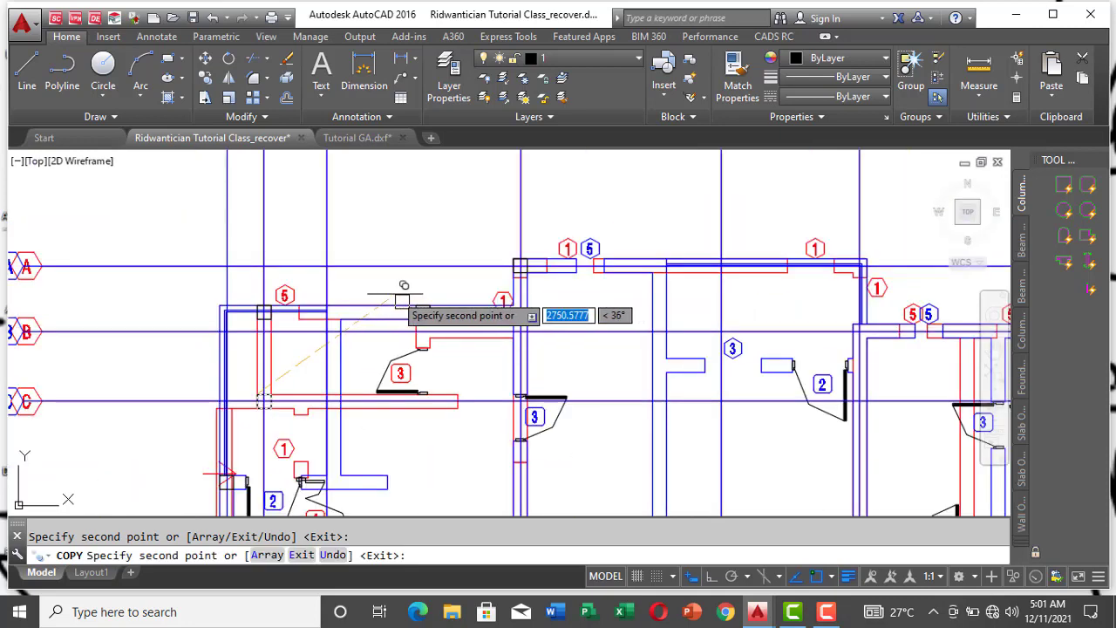
scroll(470, 292, up, 6)
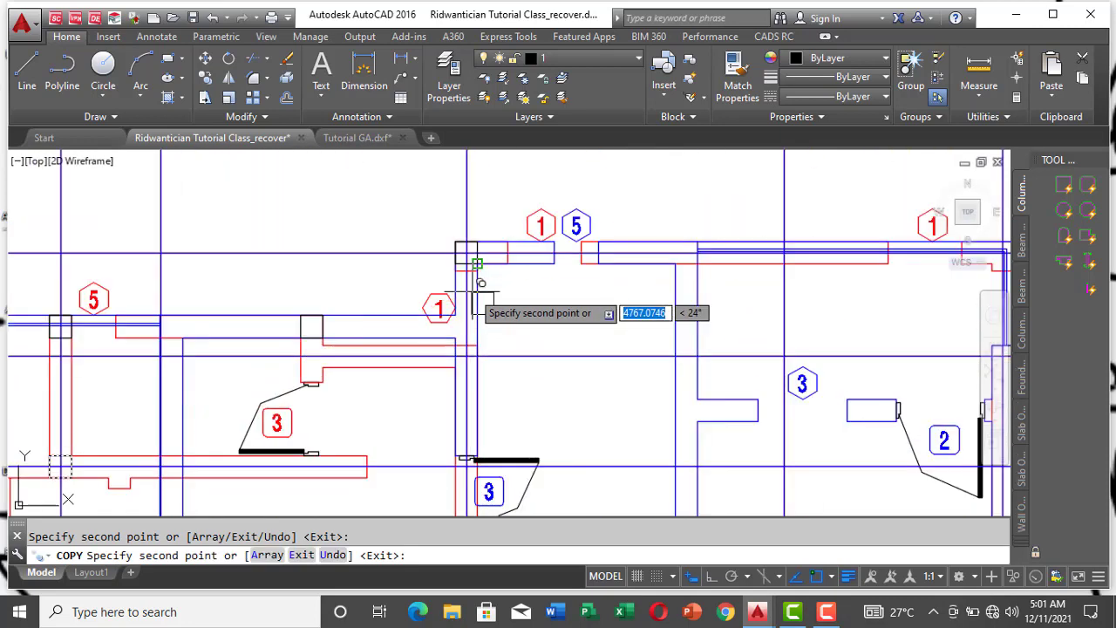
scroll(478, 288, down, 2)
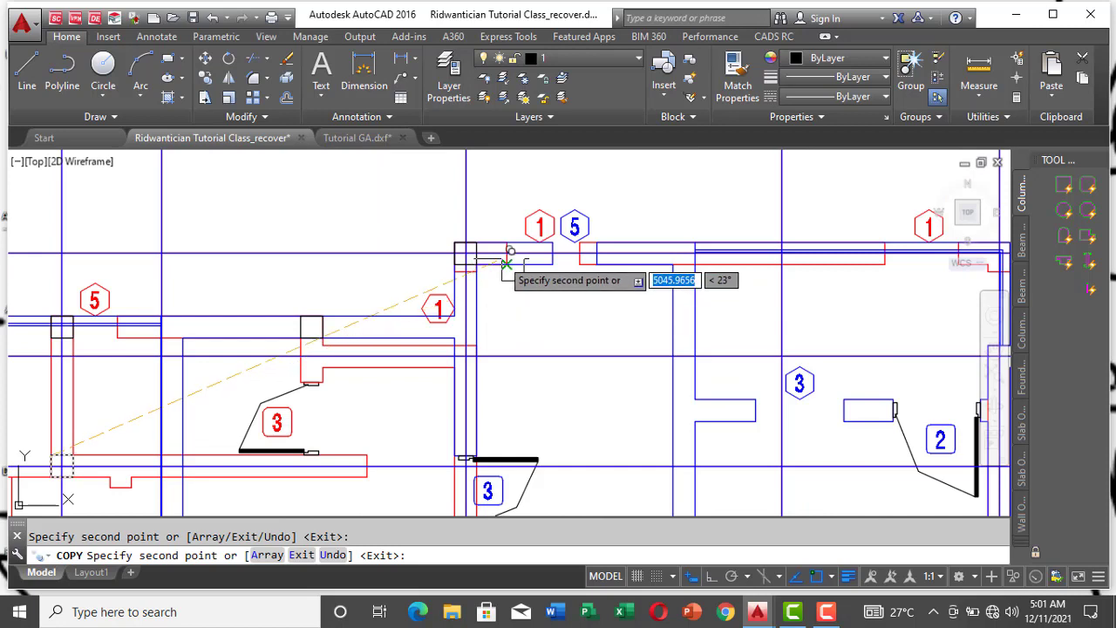
scroll(504, 263, up, 5)
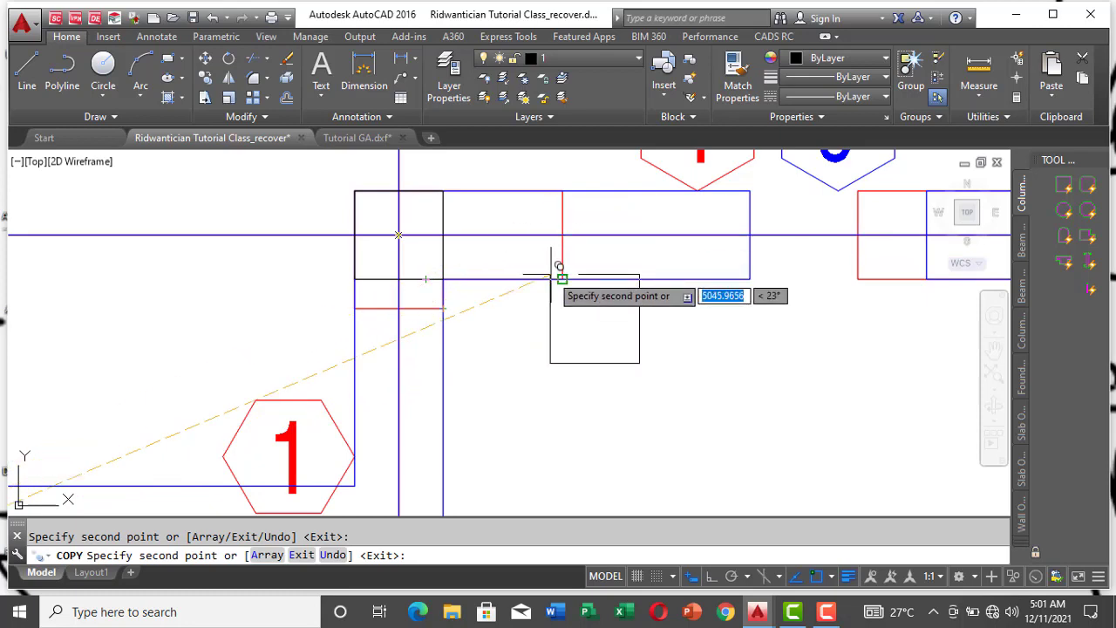
scroll(527, 292, down, 3)
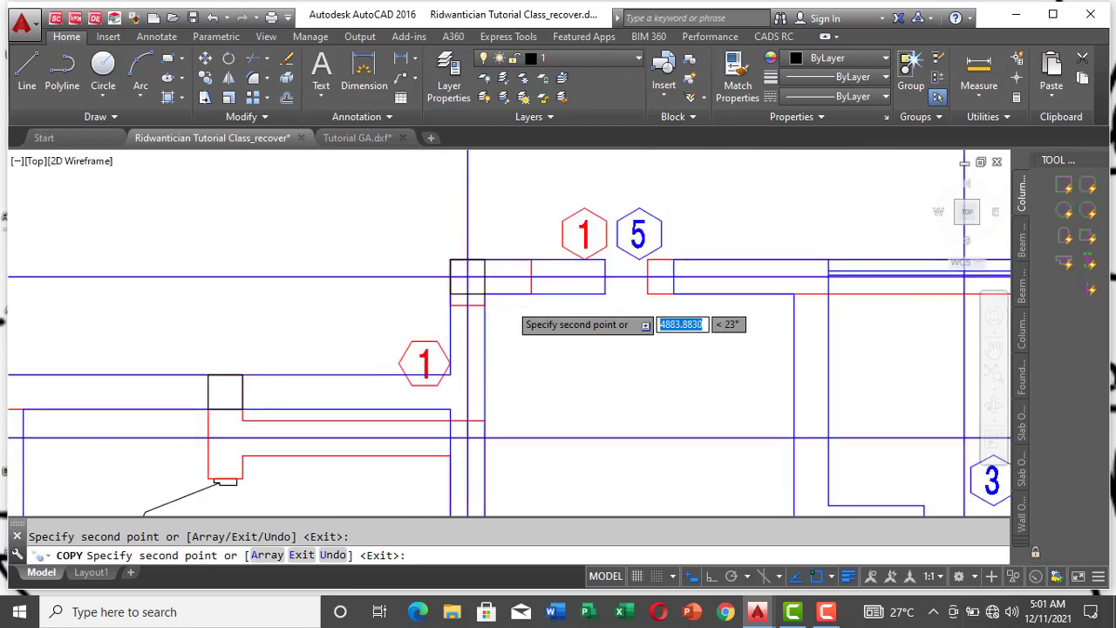
scroll(672, 324, down, 3)
scroll(611, 320, up, 5)
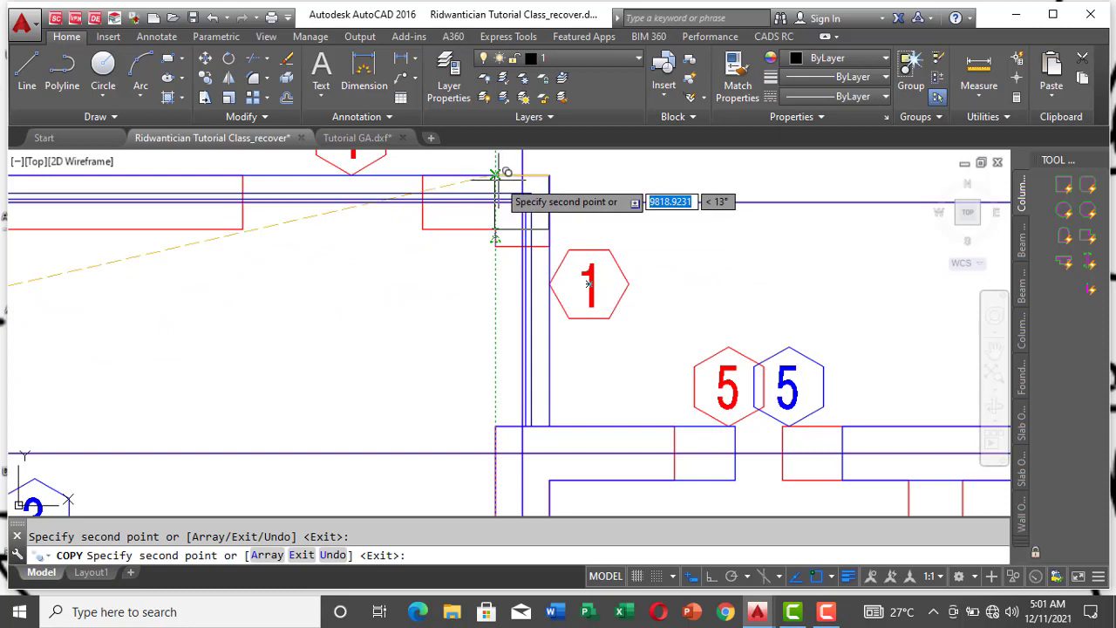
key(Escape)
scroll(761, 305, down, 4)
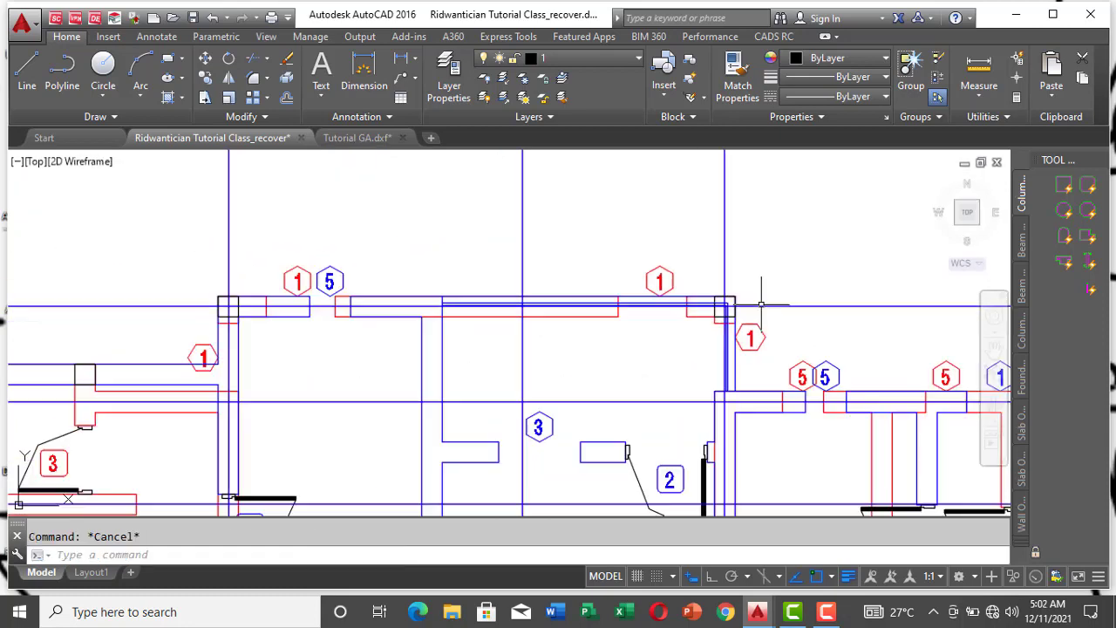
Step: Copy the column square from the gridline 5 and A corner to the gridline A wall junction with the blue interior wall, and end the copying
scroll(266, 325, up, 2)
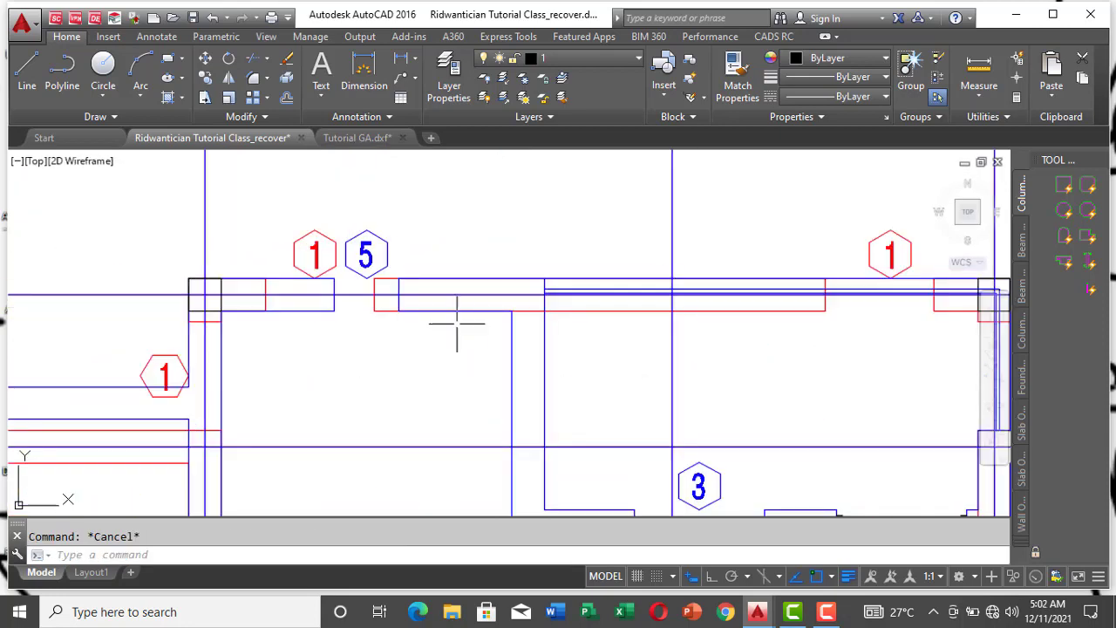
scroll(462, 319, down, 2)
scroll(812, 294, up, 2)
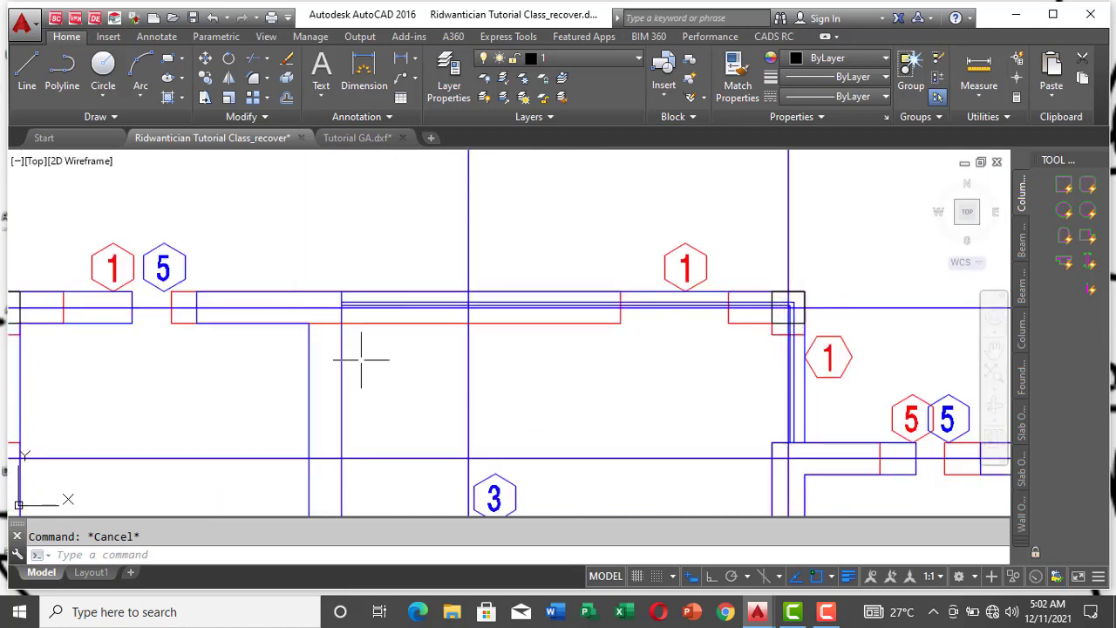
scroll(376, 297, down, 3)
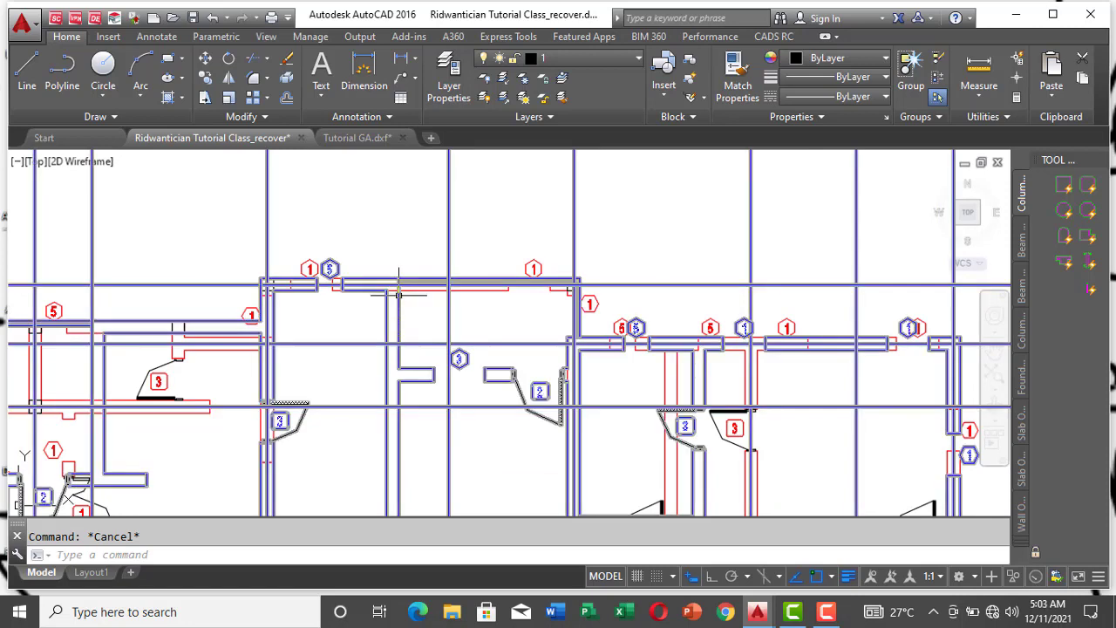
scroll(400, 287, up, 2)
scroll(400, 294, up, 2)
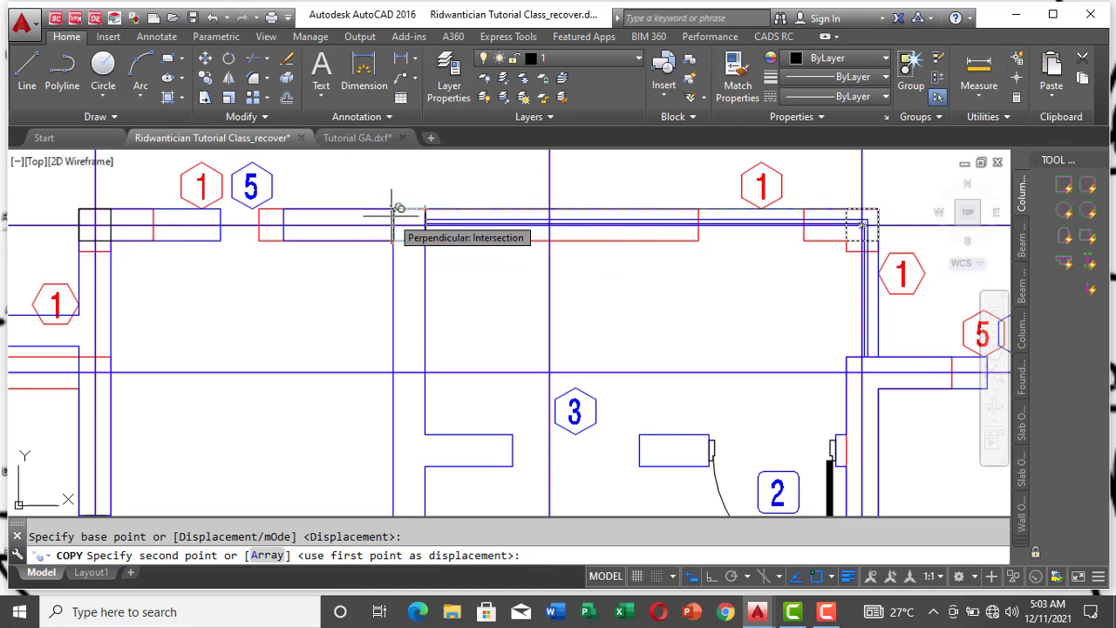
scroll(400, 279, down, 2)
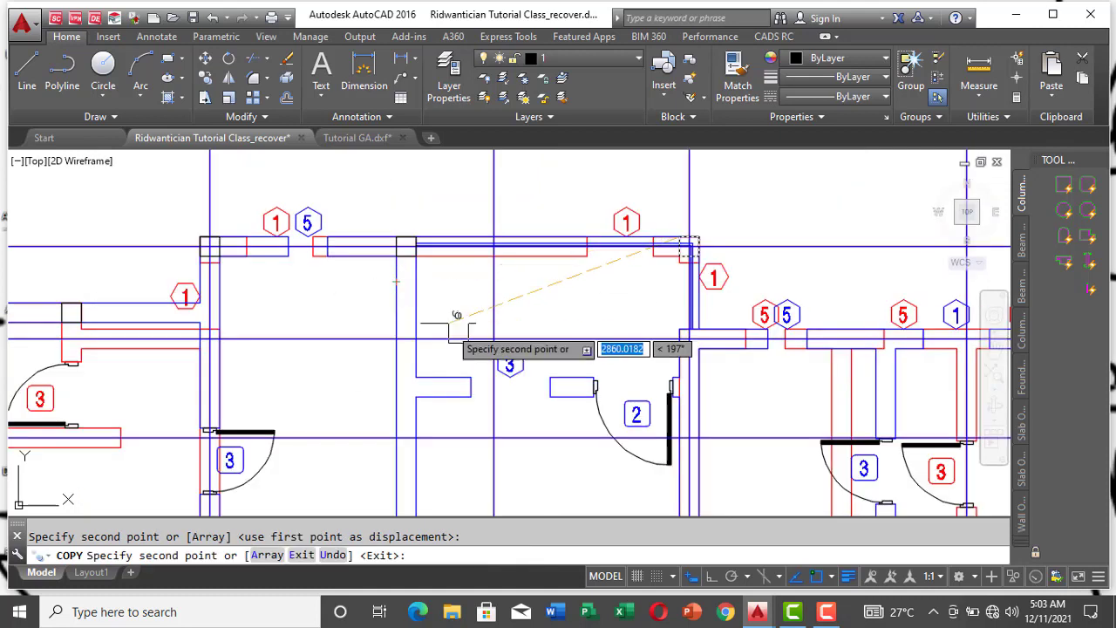
key(Escape)
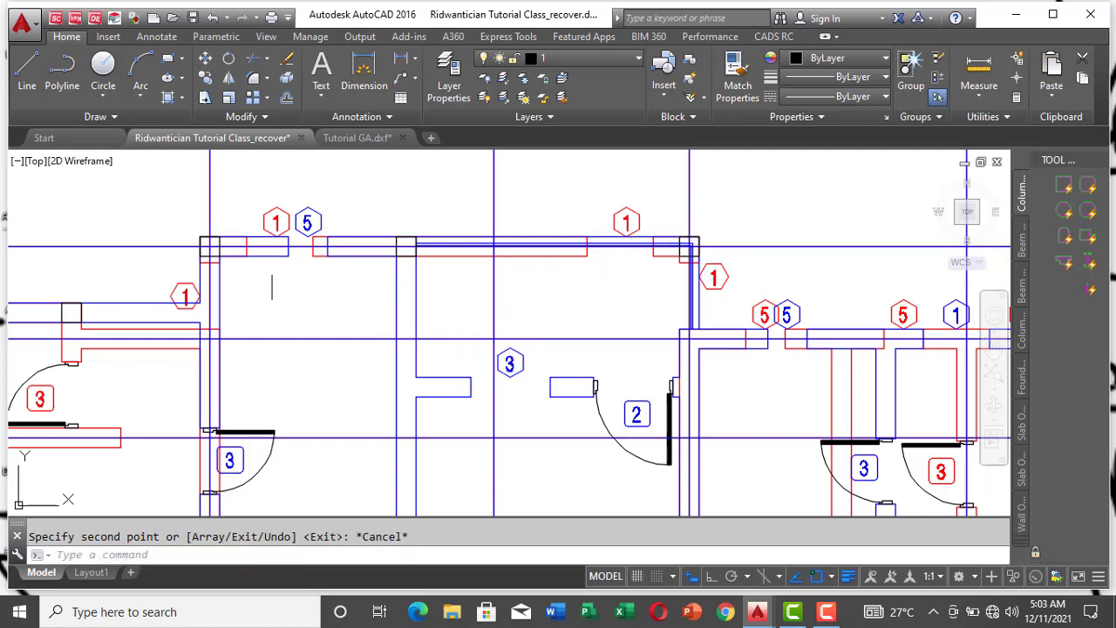
Step: Place a copy of the column square in the gridline B outer wall, with its left edge on gridline 5
scroll(293, 242, up, 4)
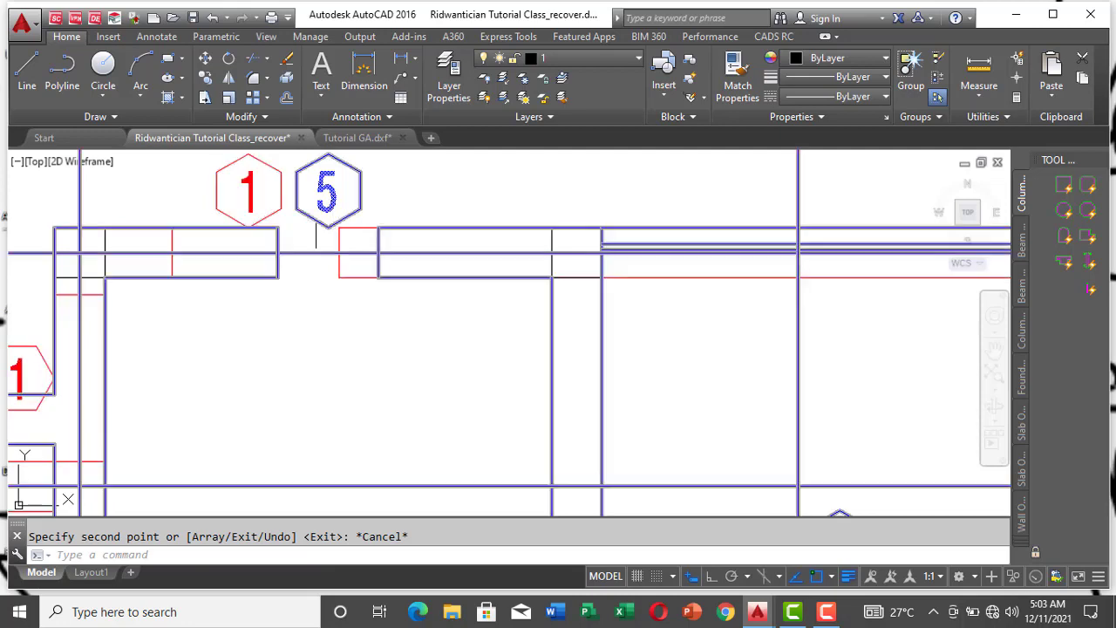
scroll(259, 204, down, 4)
scroll(248, 193, up, 4)
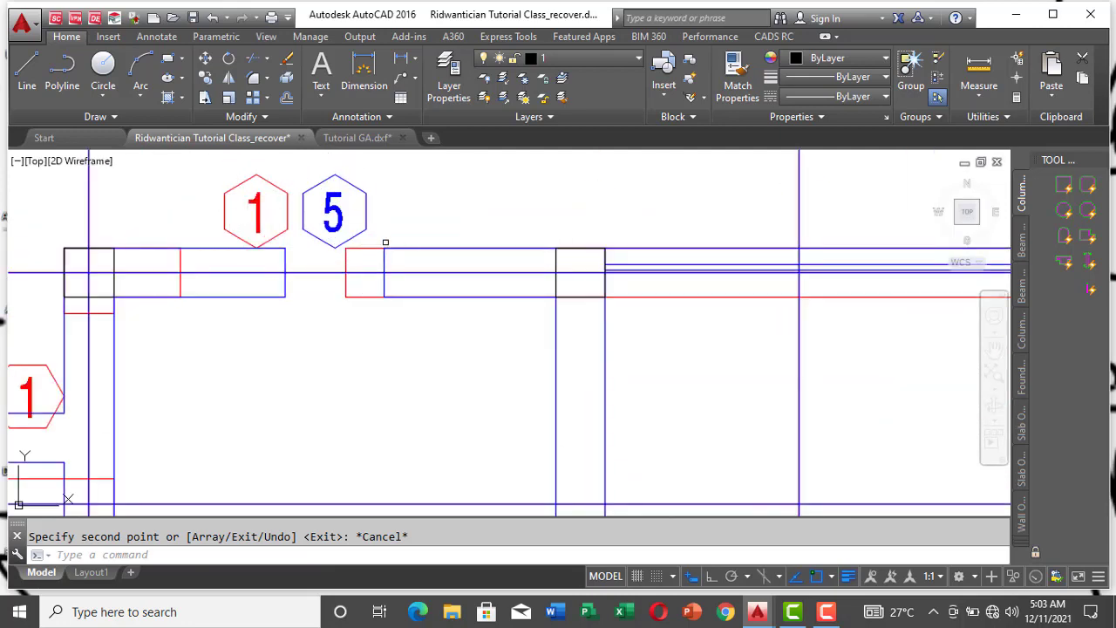
scroll(386, 243, down, 2)
scroll(444, 228, down, 2)
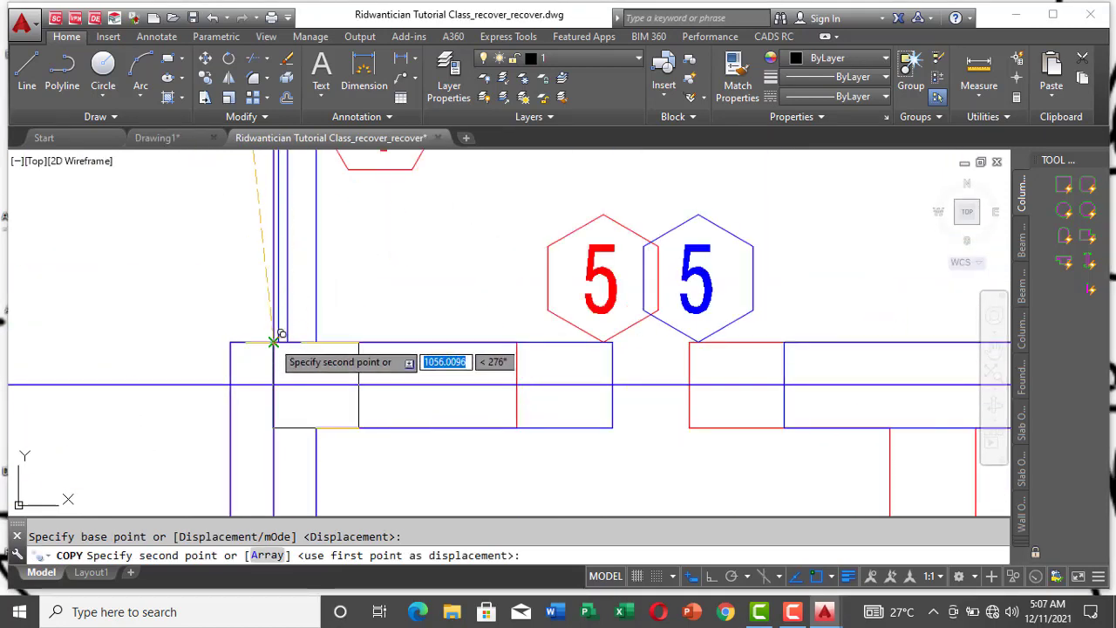
click(276, 345)
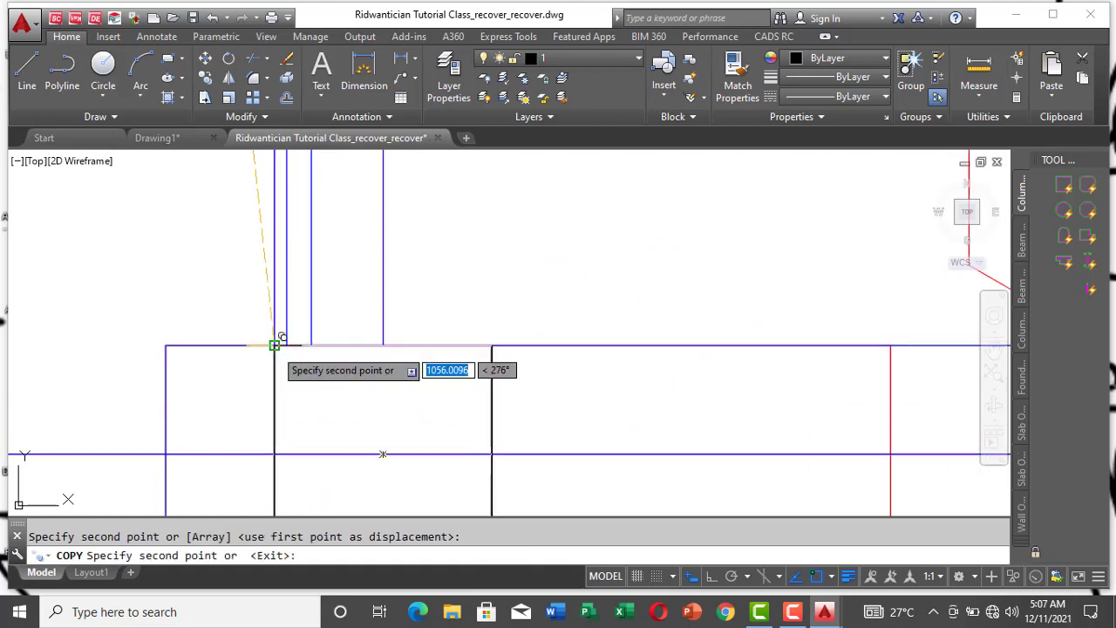
Step: Place a copy of the column square at the right-hand outer wall corner on gridline B, beyond the overlapping window 1 tags
scroll(225, 375, down, 5)
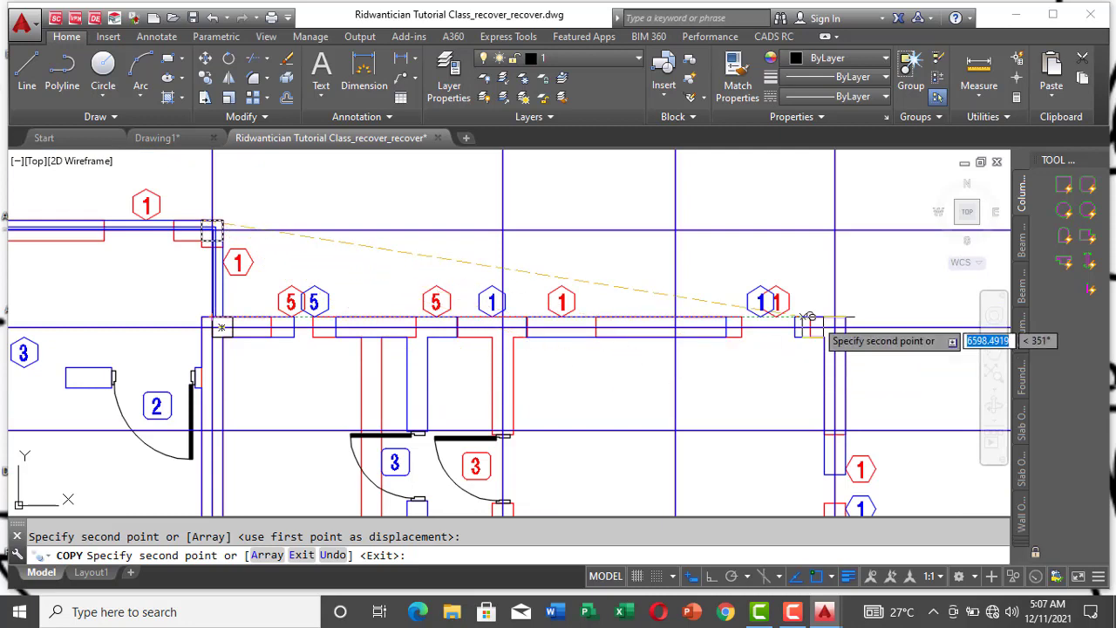
scroll(865, 331, up, 2)
scroll(865, 335, up, 4)
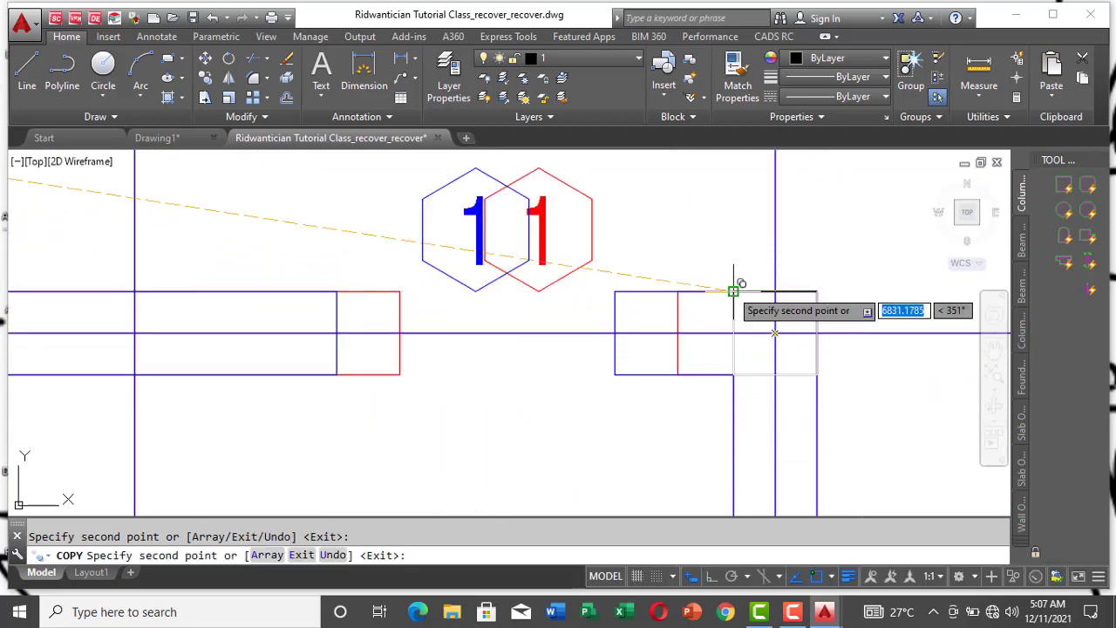
Step: Place a copy of the column square in the gridline B wall where the red cross wall above red door 3 meets it
scroll(733, 290, down, 7)
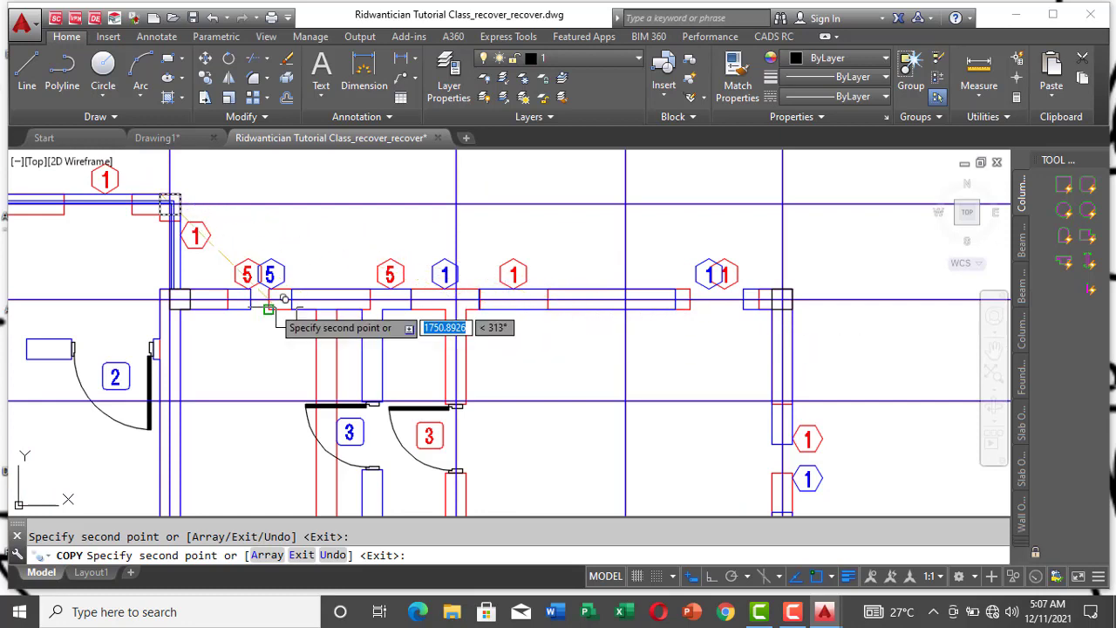
scroll(558, 253, down, 4)
scroll(514, 286, up, 5)
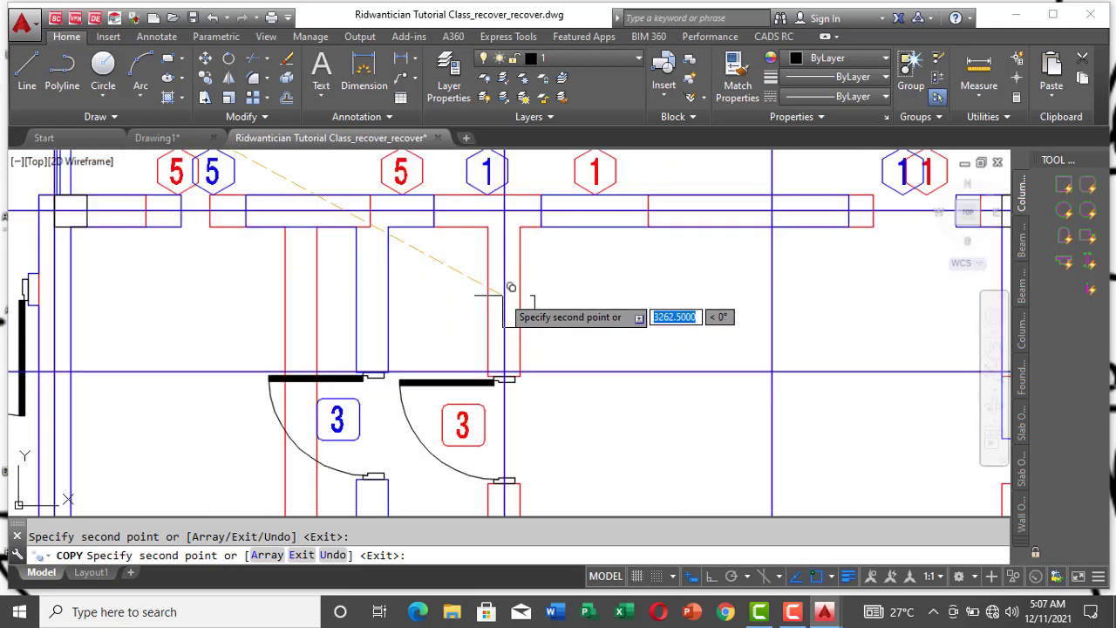
scroll(512, 183, up, 2)
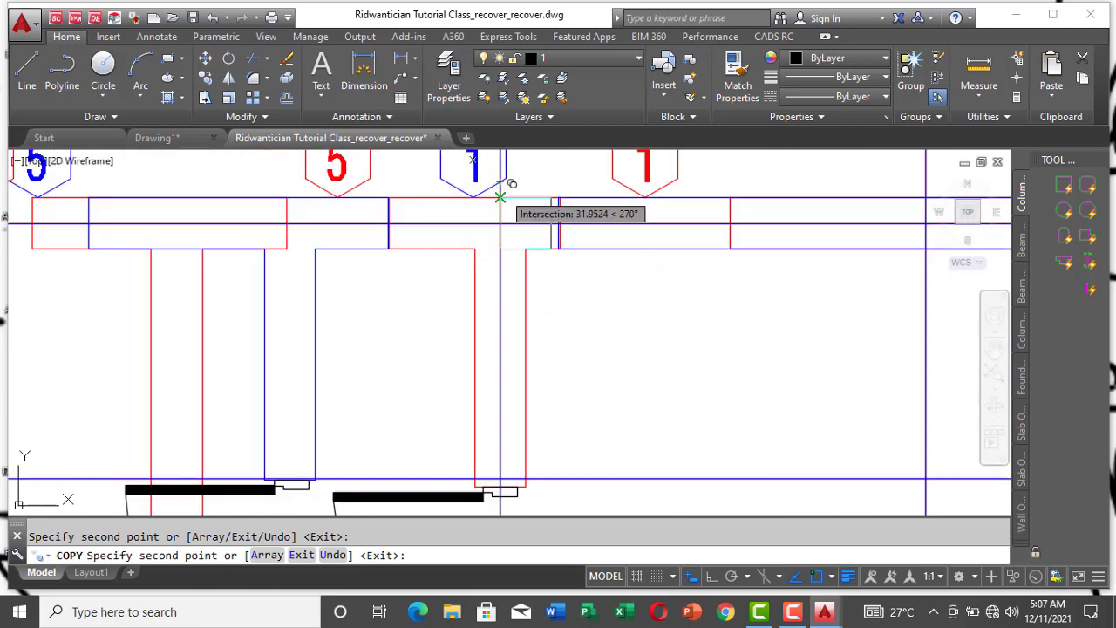
scroll(512, 183, down, 2)
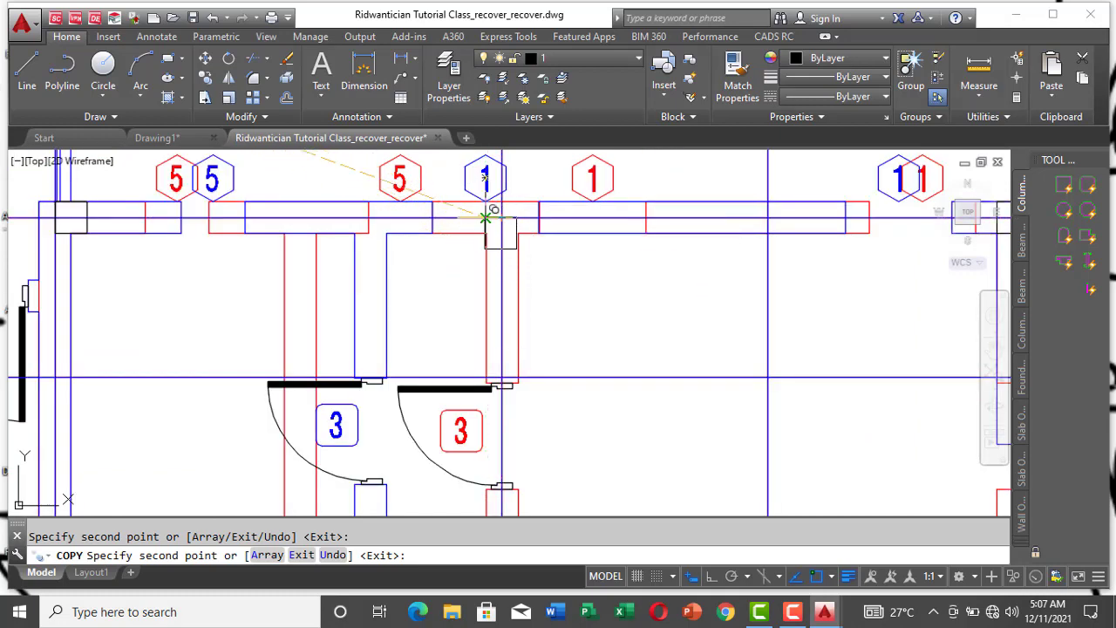
scroll(485, 181, up, 4)
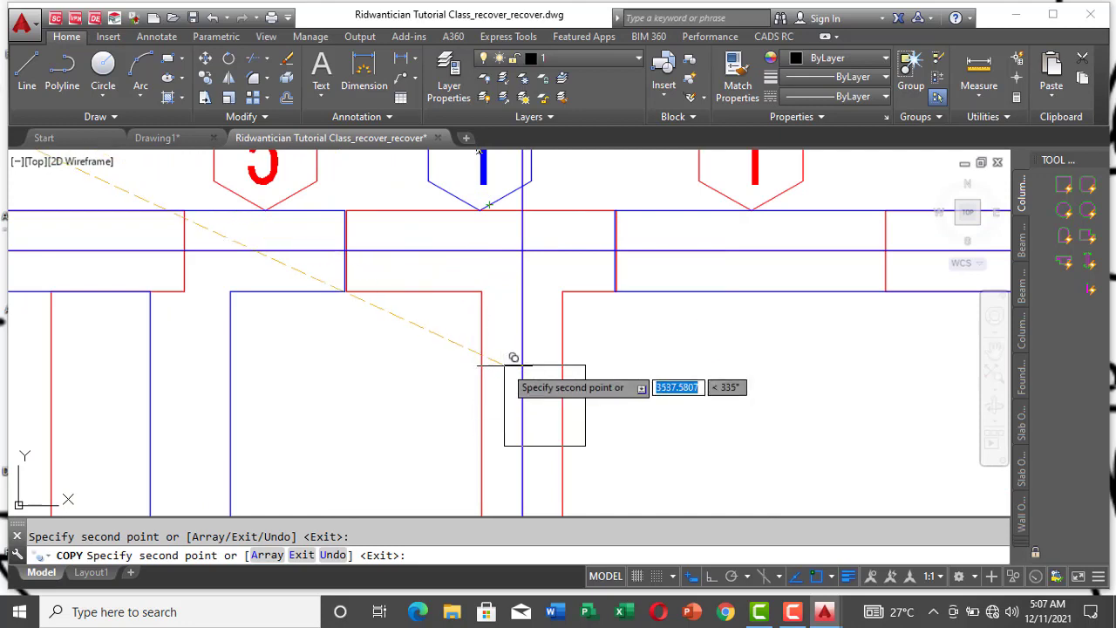
scroll(528, 228, down, 3)
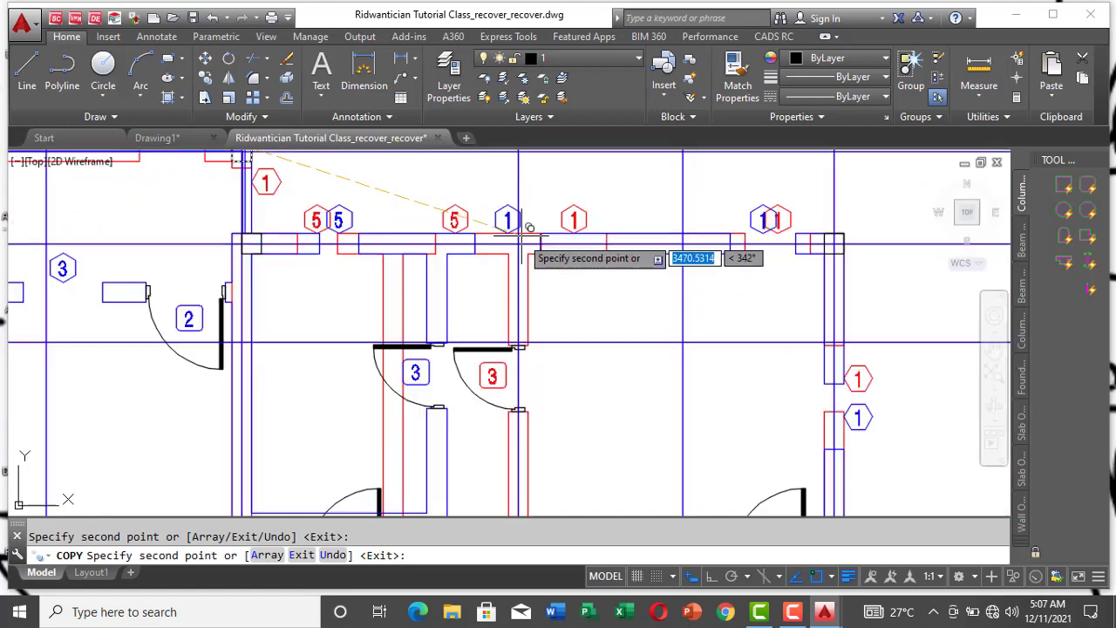
scroll(528, 227, down, 2)
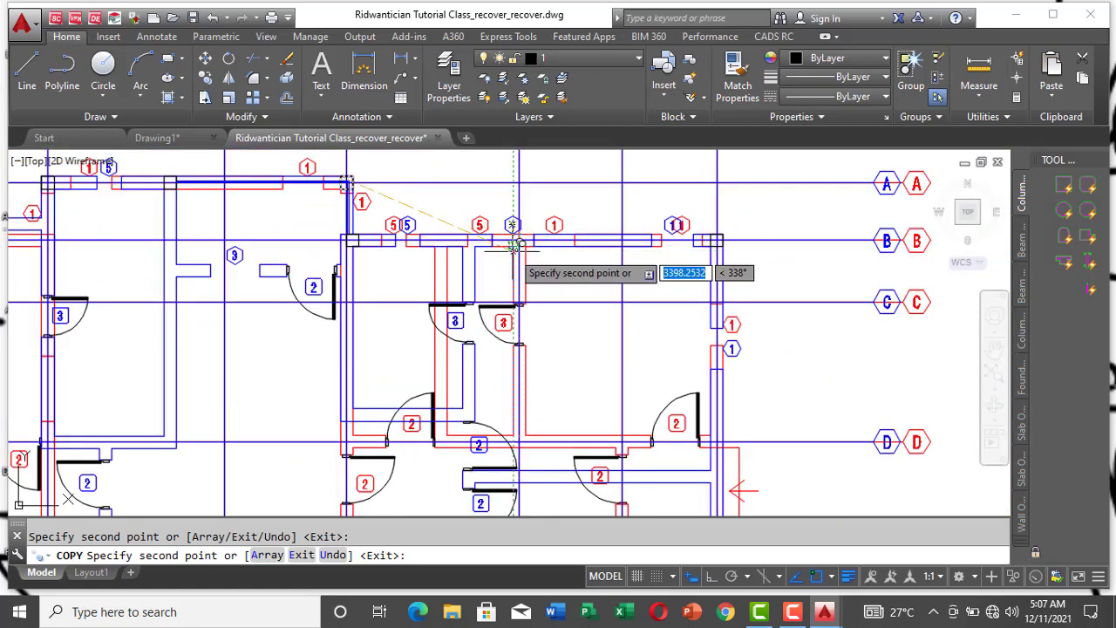
scroll(536, 233, up, 5)
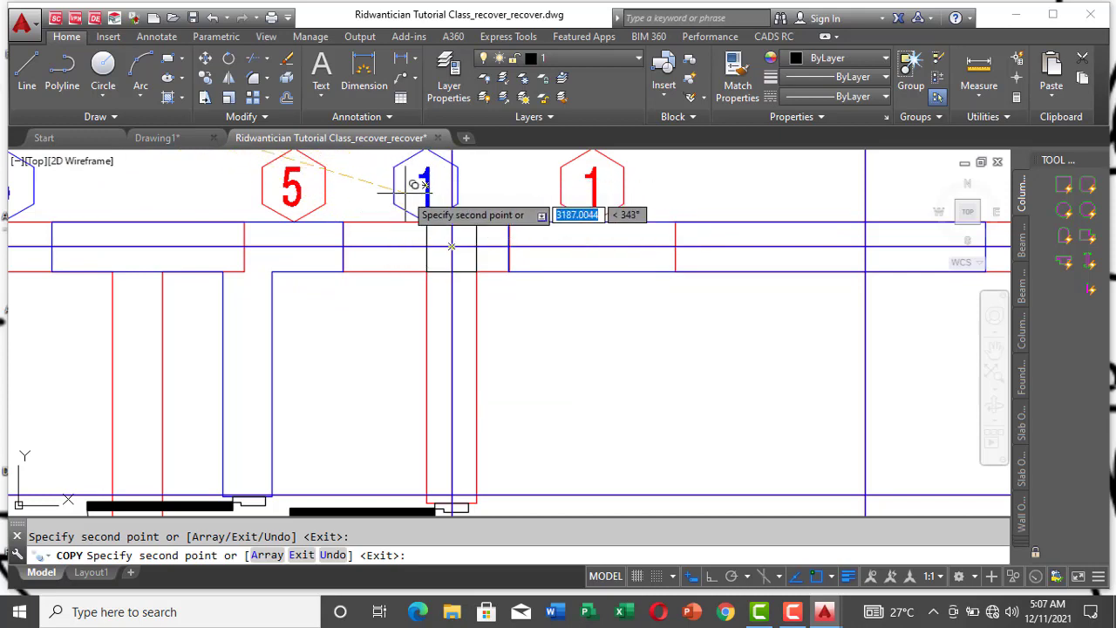
Step: Place a copy of the column square in the gridline B wall directly below the single red window 1 tag, and end the copying
scroll(381, 222, down, 3)
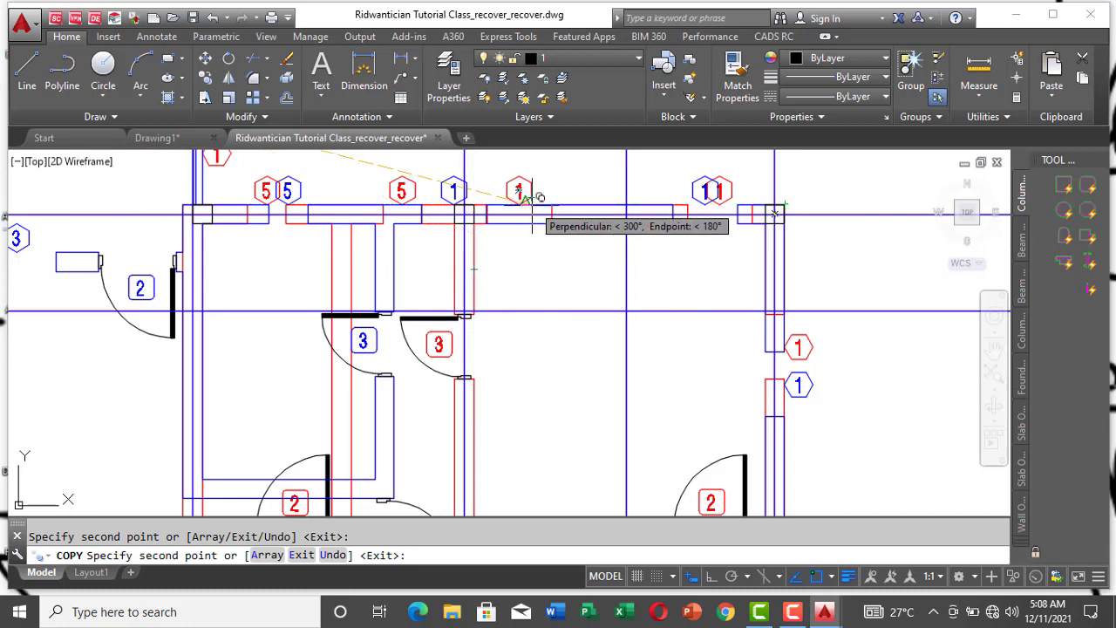
scroll(523, 185, down, 2)
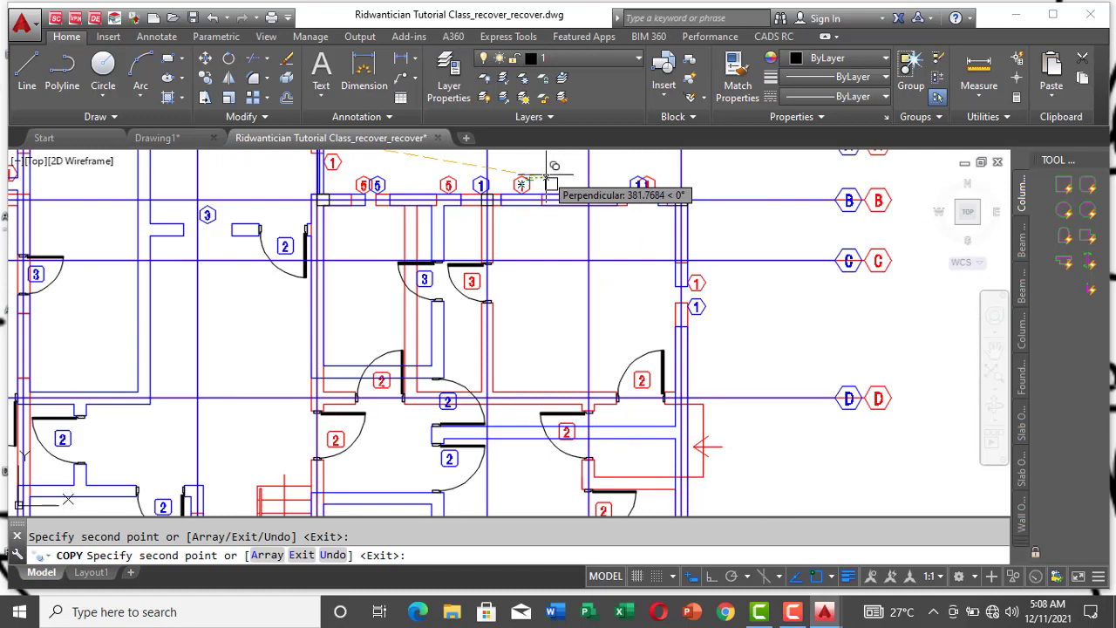
scroll(549, 183, up, 2)
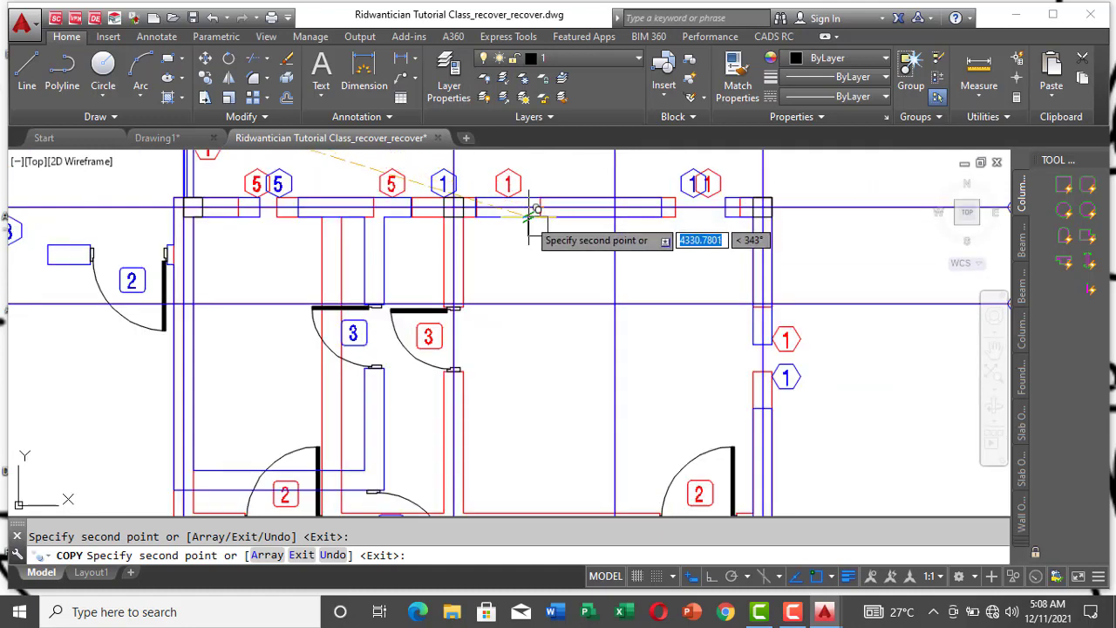
scroll(541, 196, up, 2)
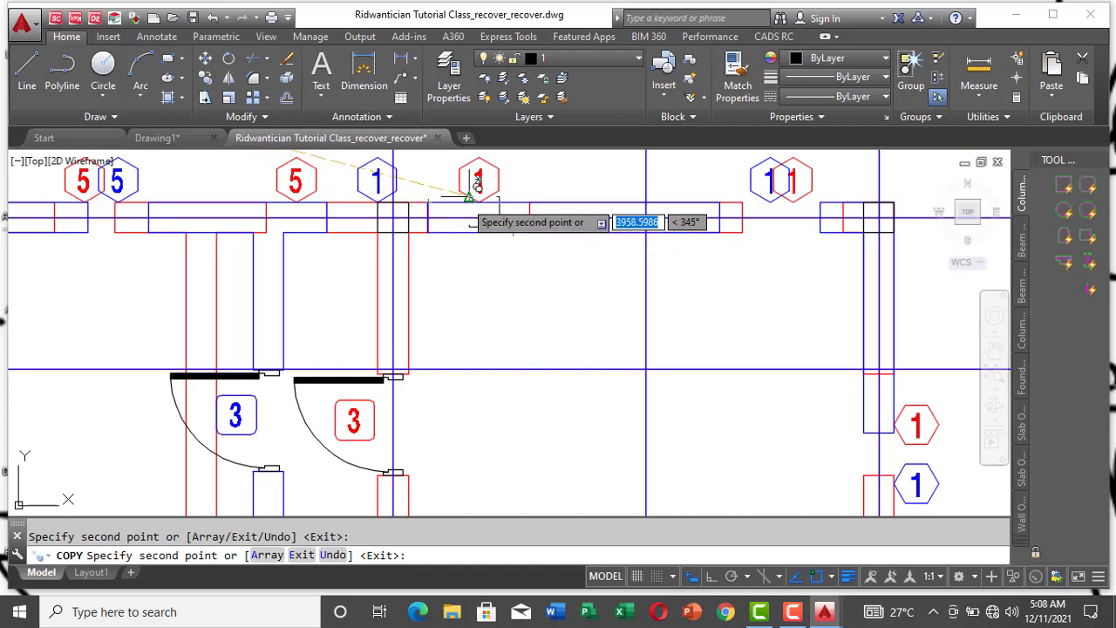
click(468, 199)
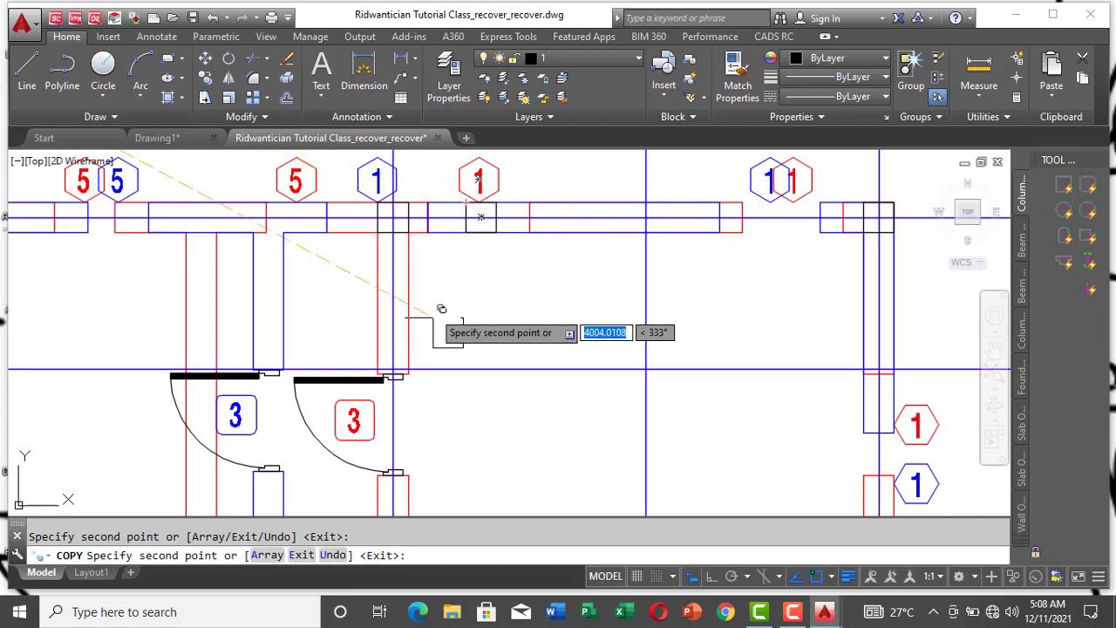
key(Escape)
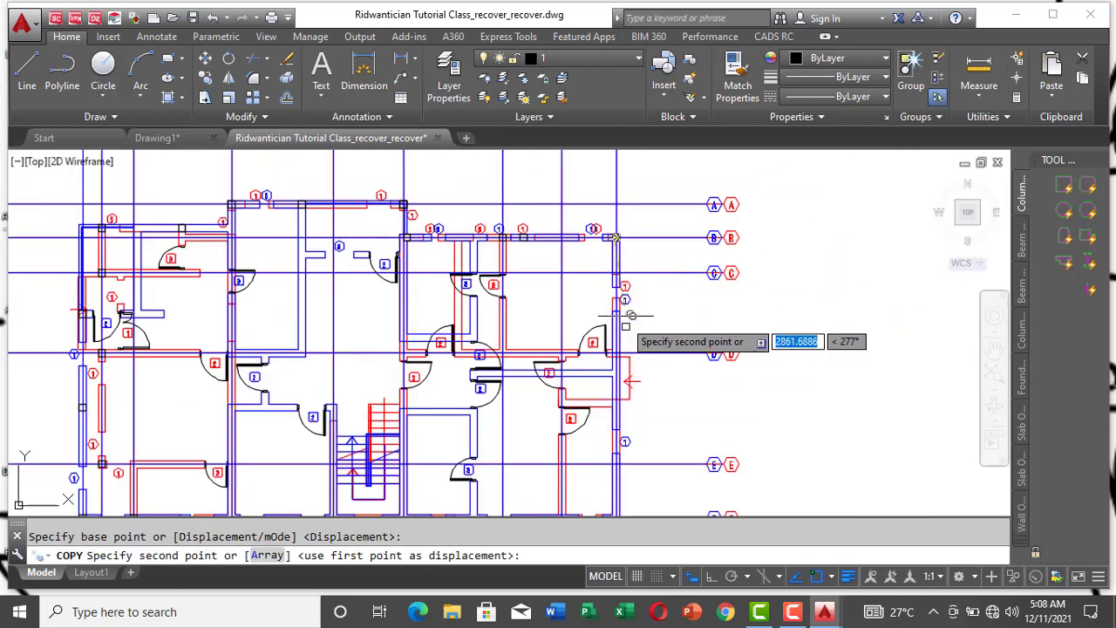
Step: Copy the column square to the point where the right-hand blue outer wall crosses gridline D
scroll(625, 301, down, 5)
scroll(635, 308, up, 6)
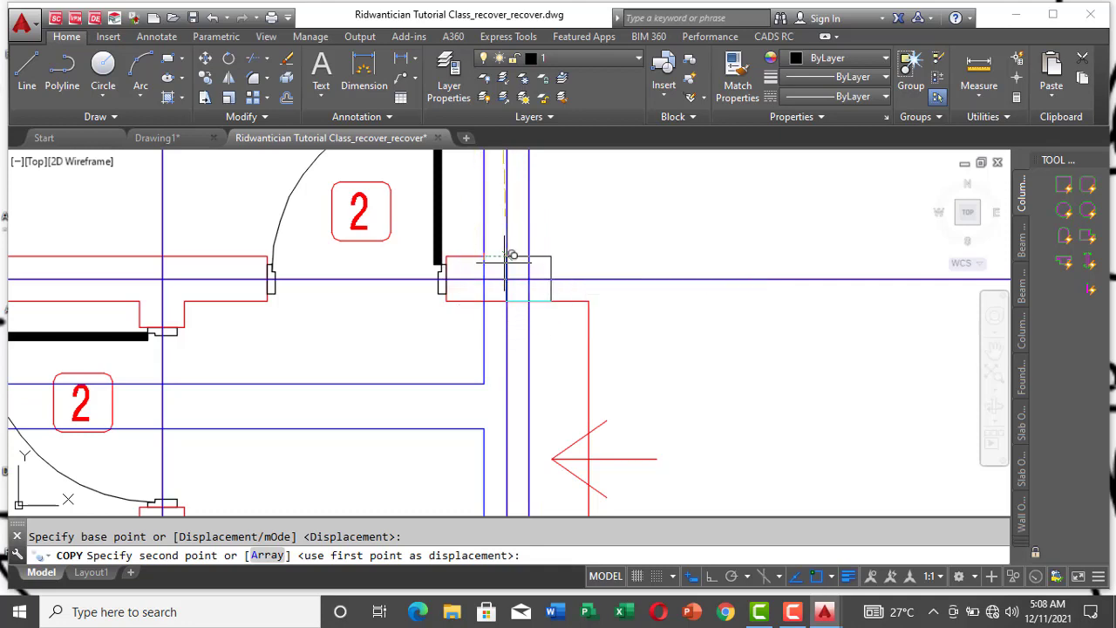
click(491, 278)
Step: Place a copy of the column square in the right-hand outer wall between gridlines D and E, aligned with the red cross wall above door 2
scroll(575, 279, down, 5)
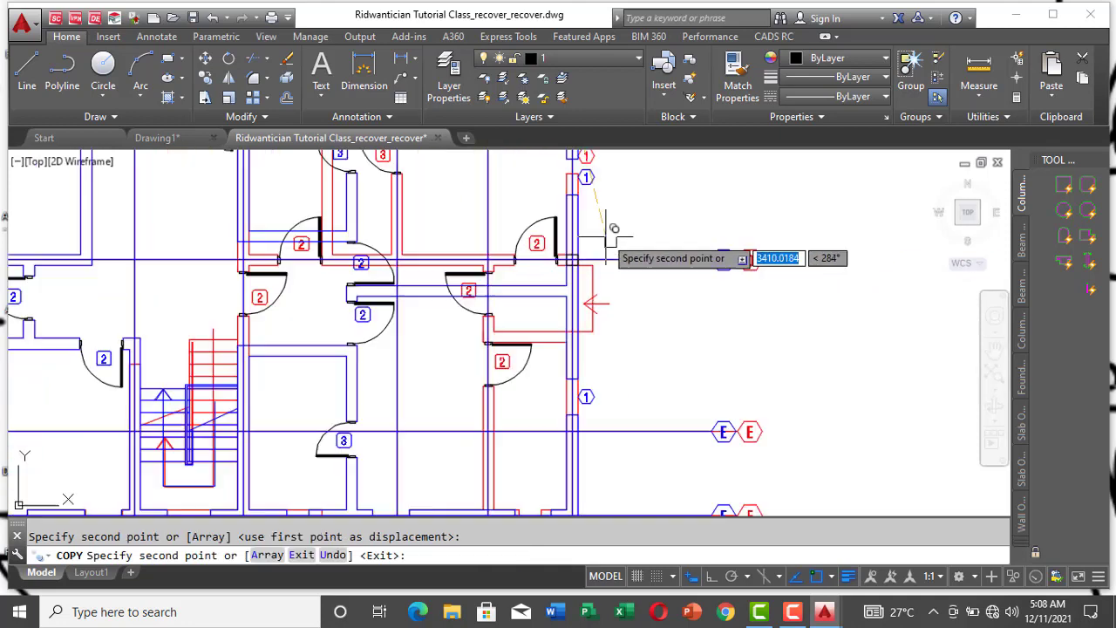
scroll(591, 340, up, 6)
scroll(593, 310, down, 4)
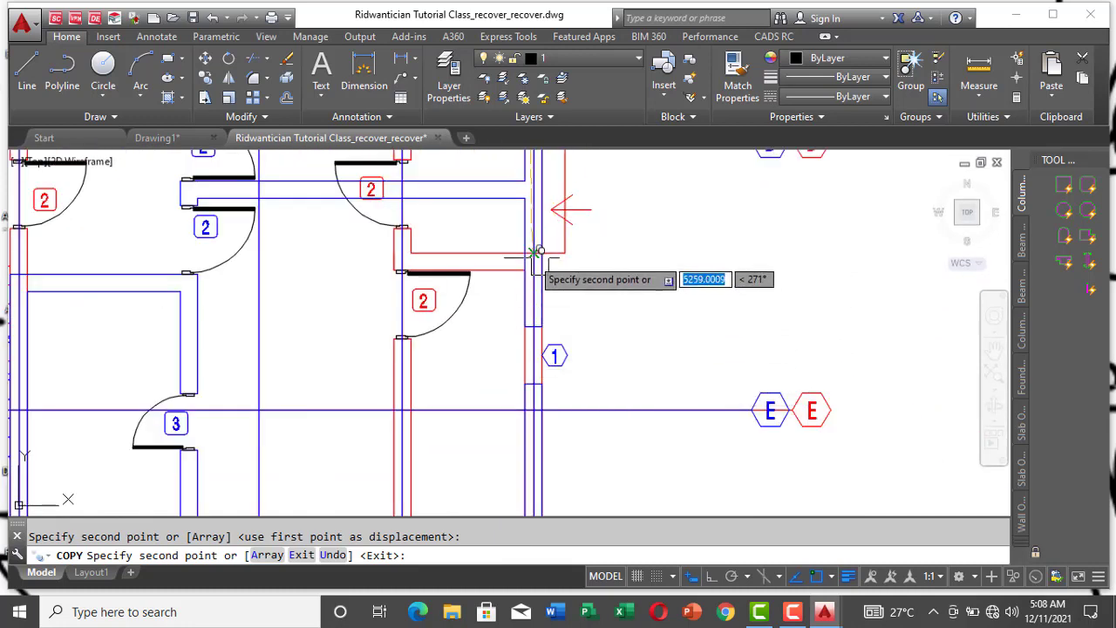
scroll(566, 288, up, 4)
scroll(593, 320, down, 3)
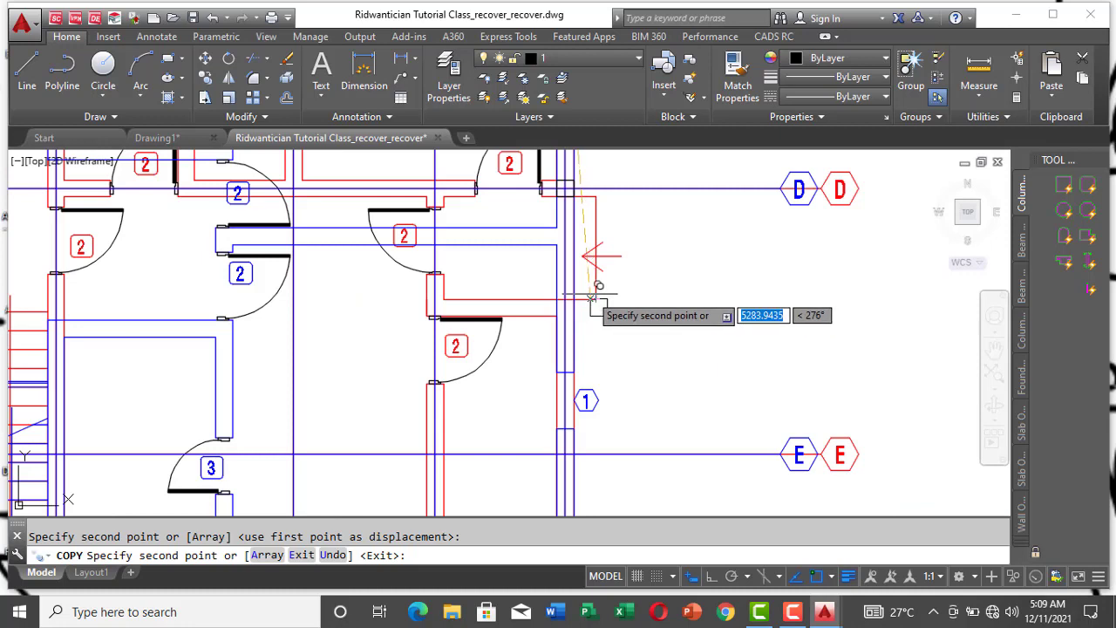
scroll(590, 279, up, 2)
scroll(590, 279, up, 2)
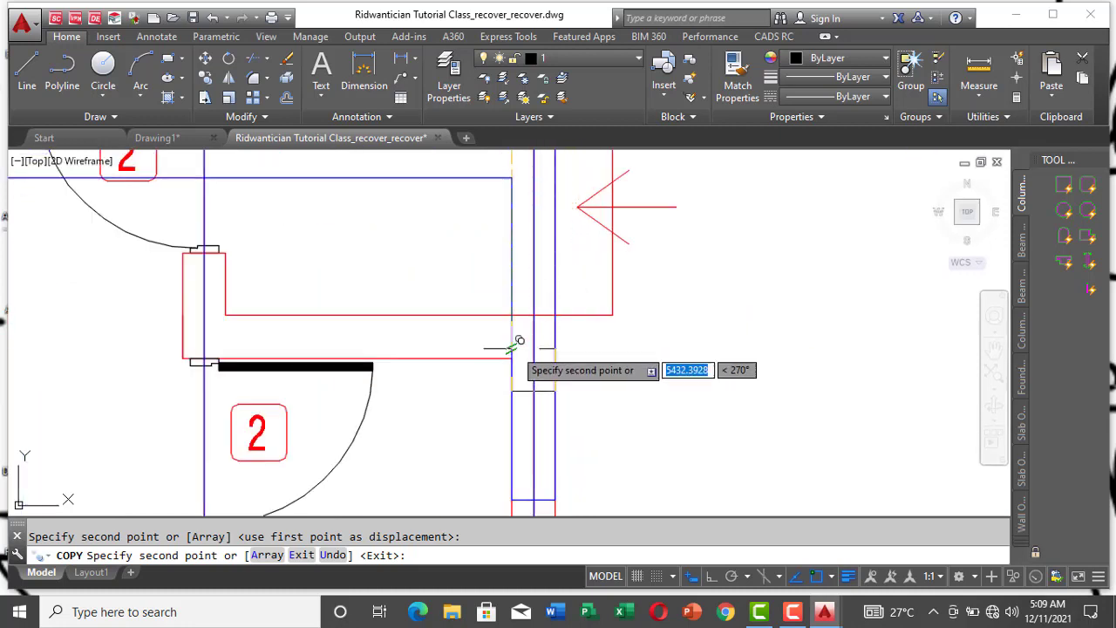
Step: Place a copy of the column square at the right-hand outer wall corner on gridline F, and end the copying
scroll(588, 295, down, 4)
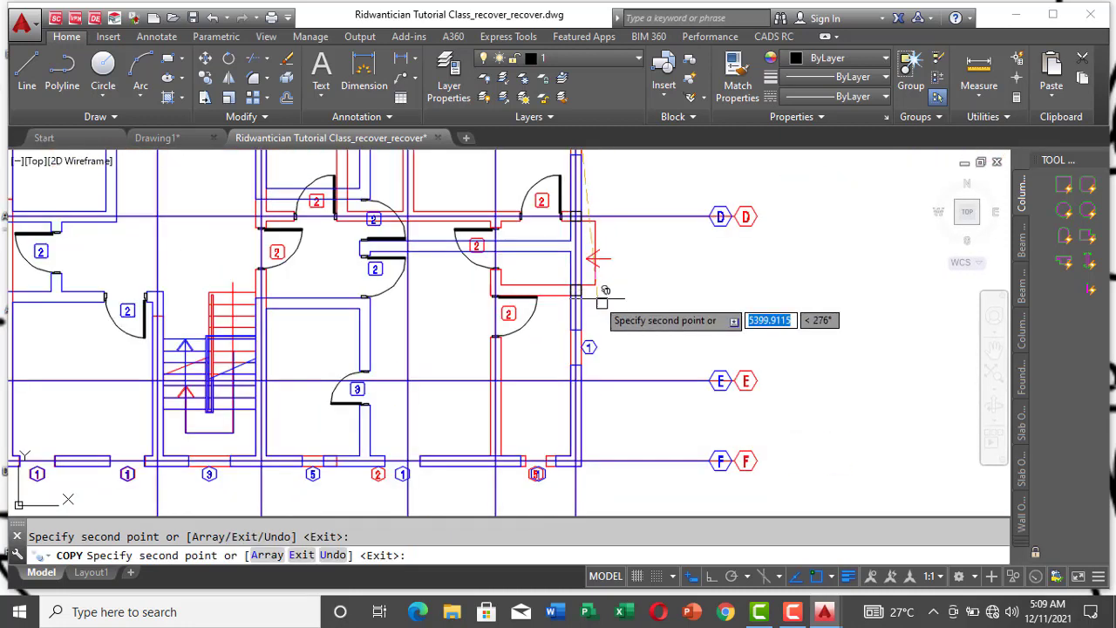
scroll(586, 462, up, 4)
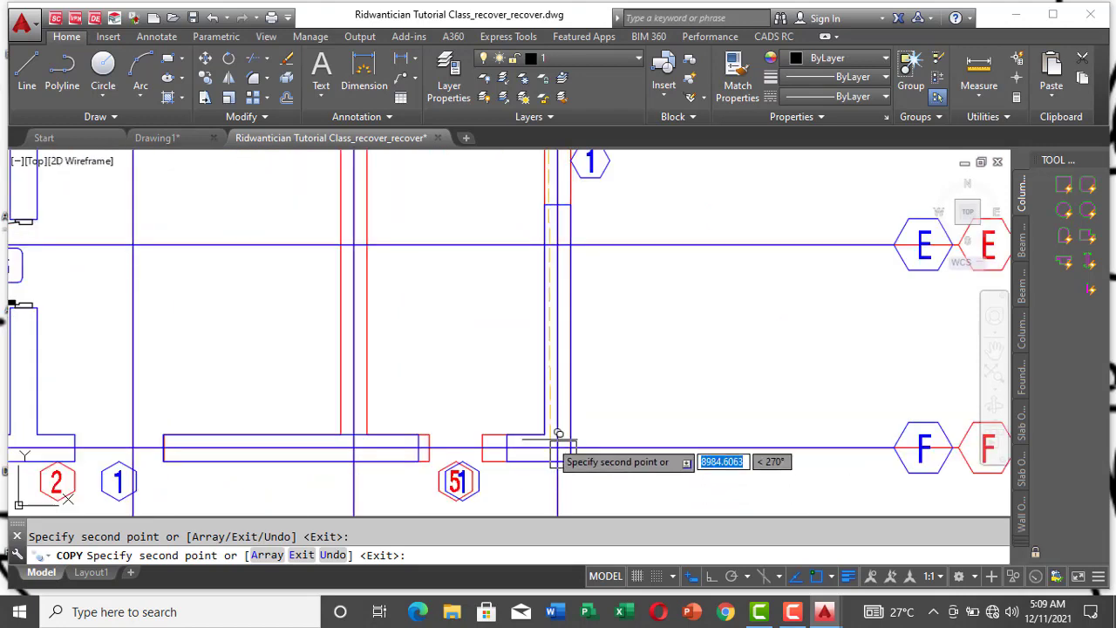
click(557, 449)
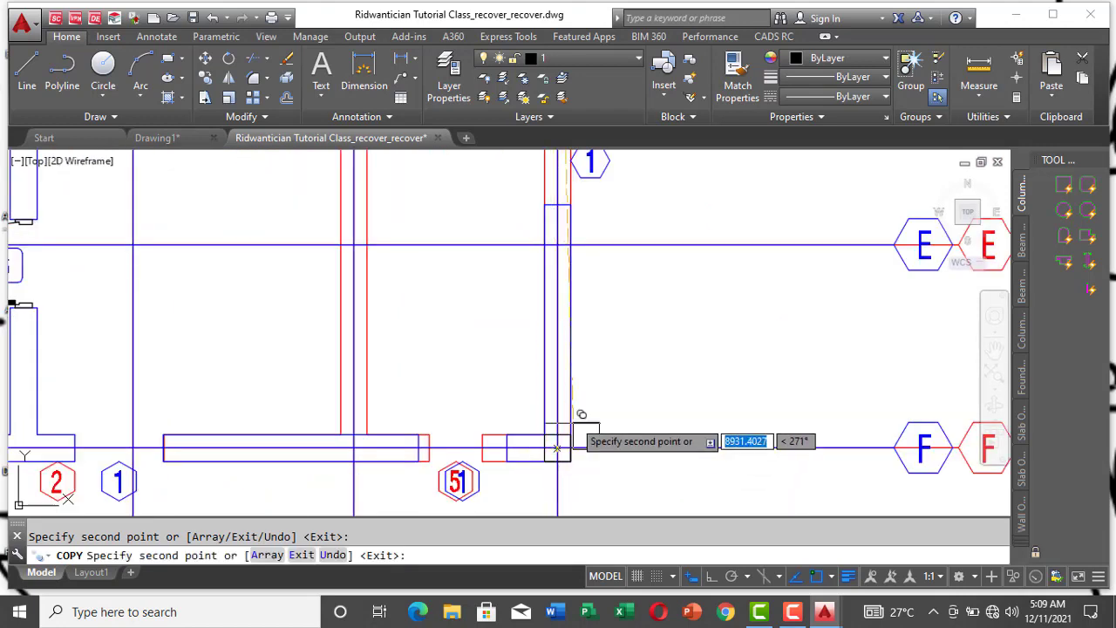
key(Escape)
scroll(661, 368, down, 2)
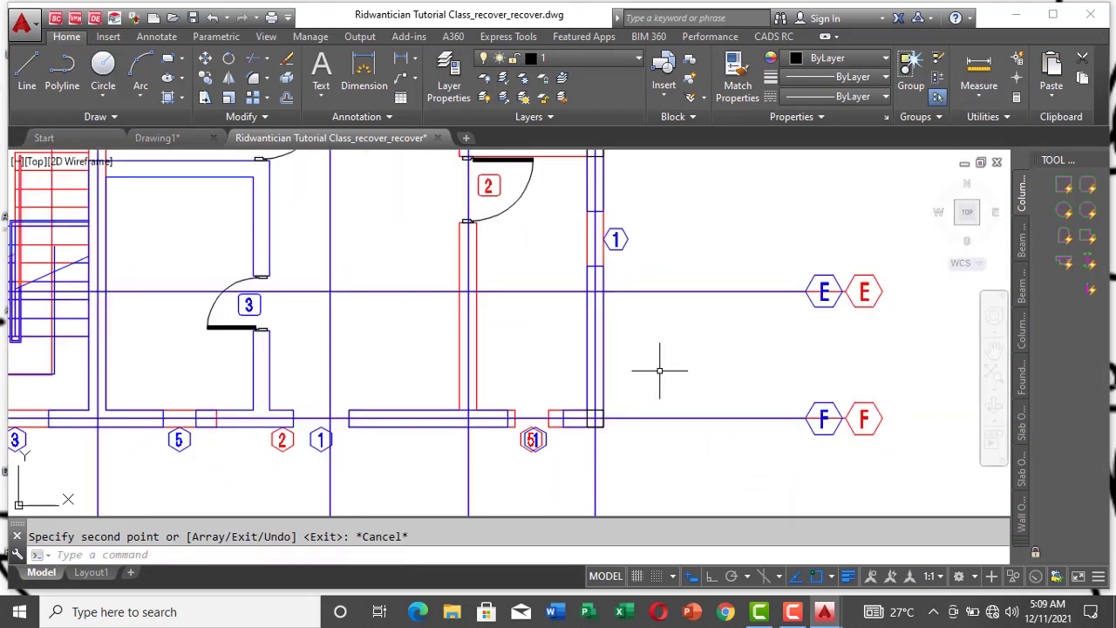
Step: Measure the distance along the outer wall from the column between gridlines D and E down to the corner column on gridline F
click(978, 70)
scroll(723, 349, down, 3)
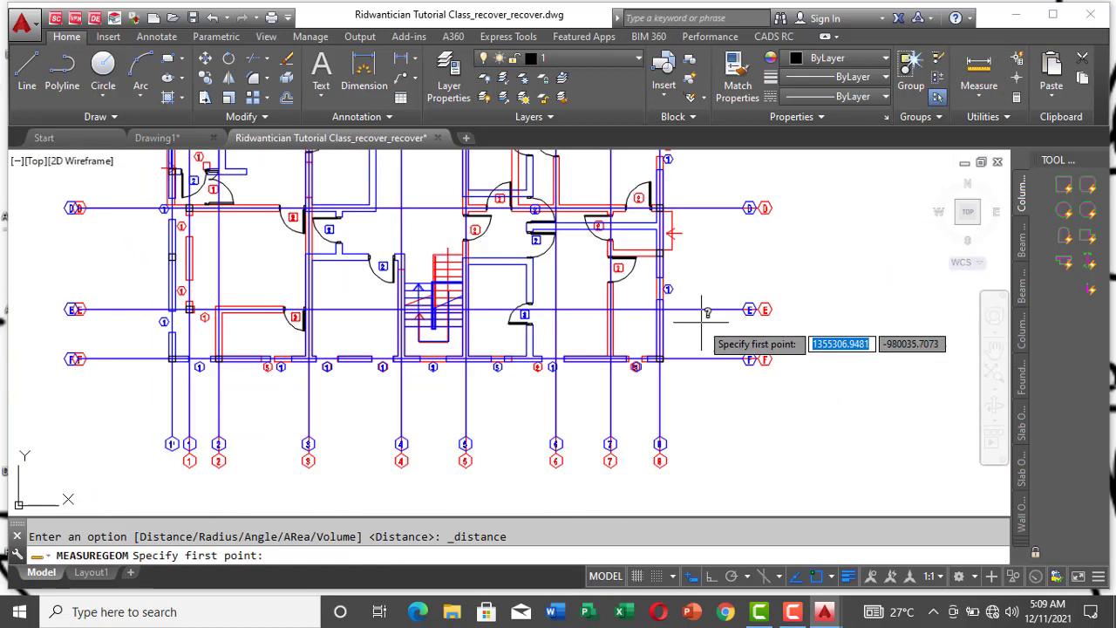
scroll(660, 279, up, 4)
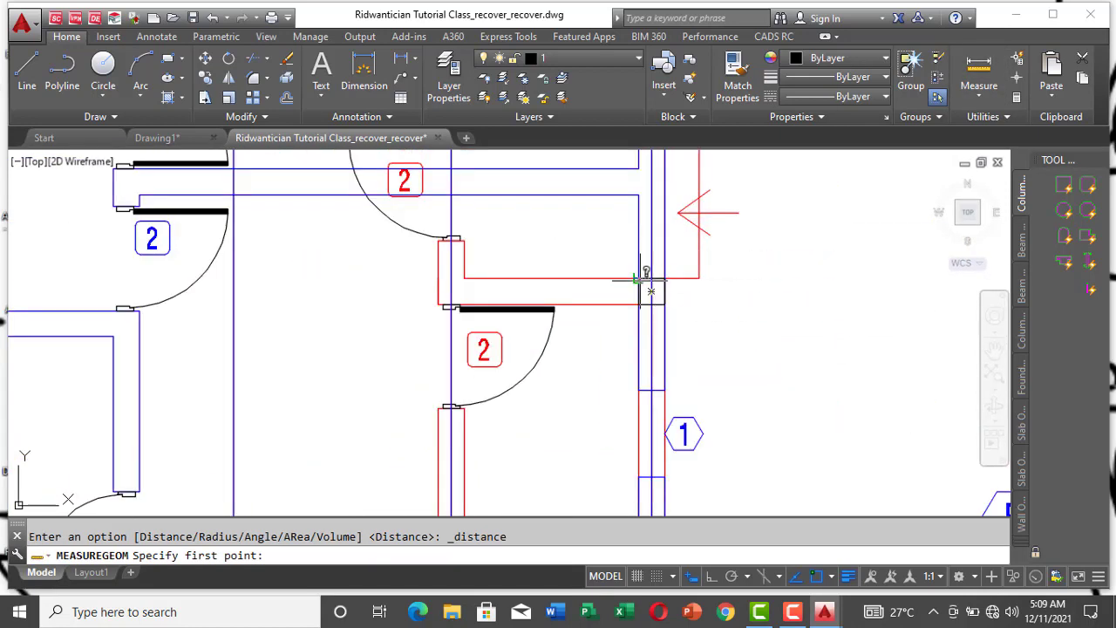
click(641, 279)
scroll(671, 253, down, 4)
scroll(667, 364, up, 3)
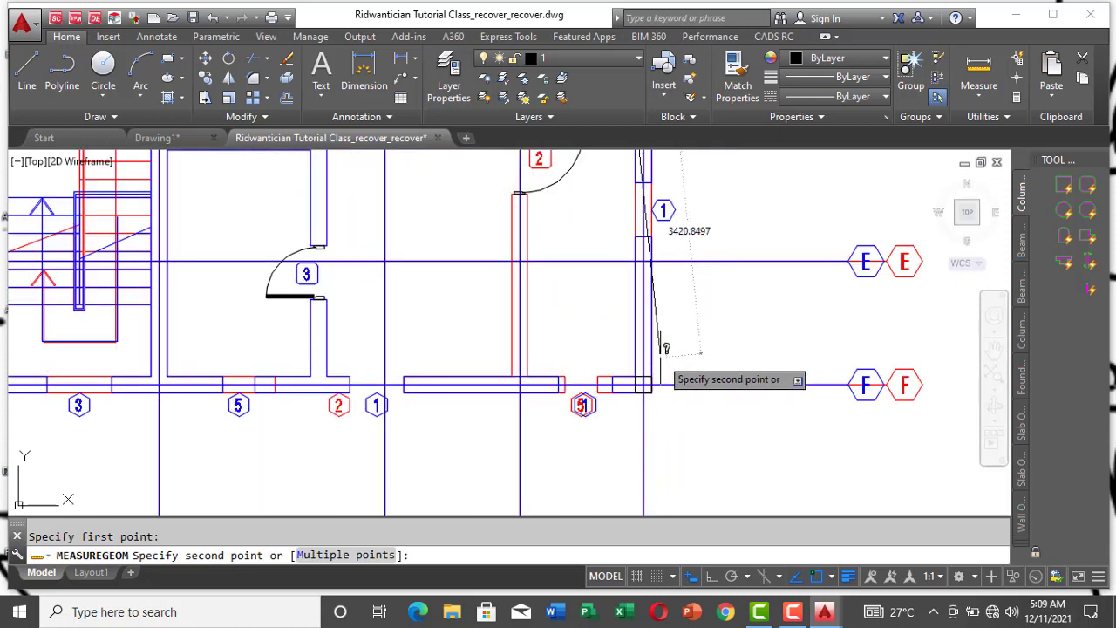
scroll(650, 362, up, 5)
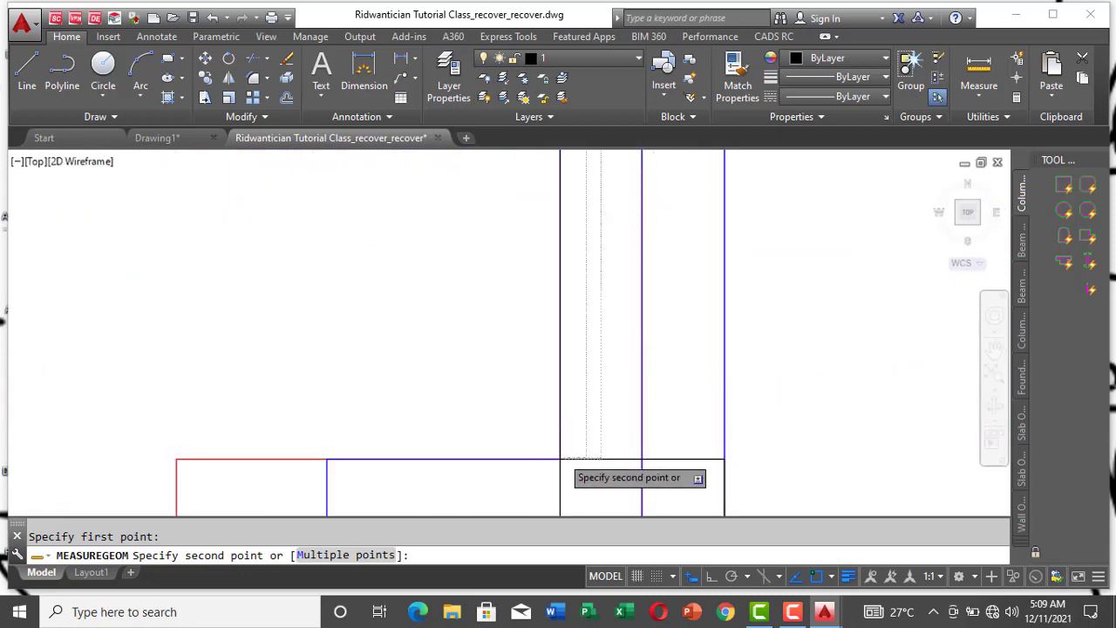
scroll(562, 456, down, 4)
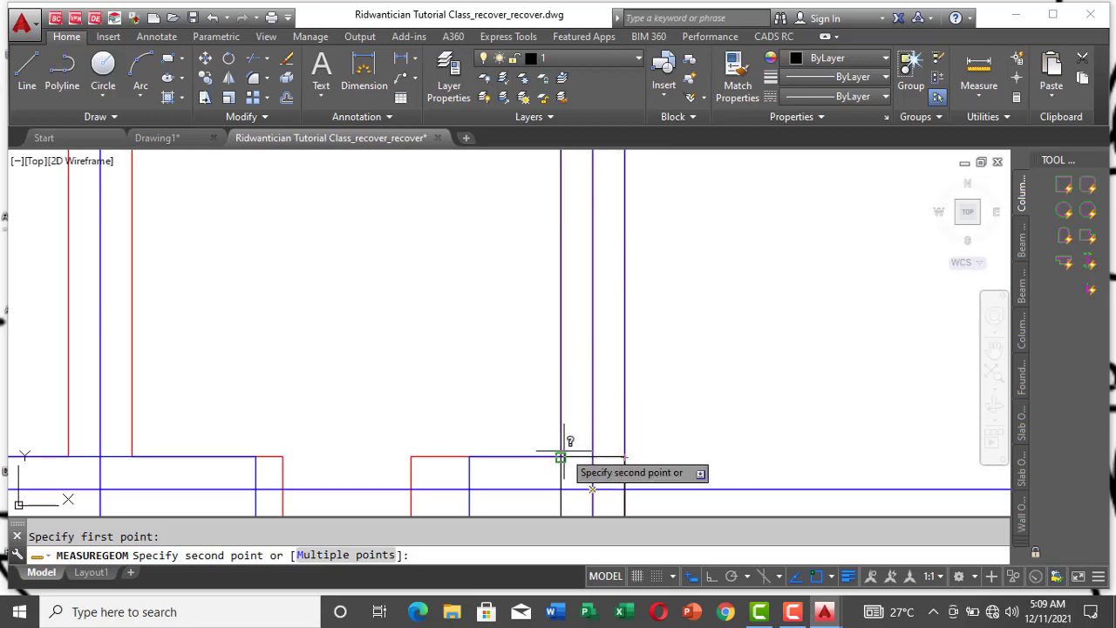
scroll(561, 457, down, 5)
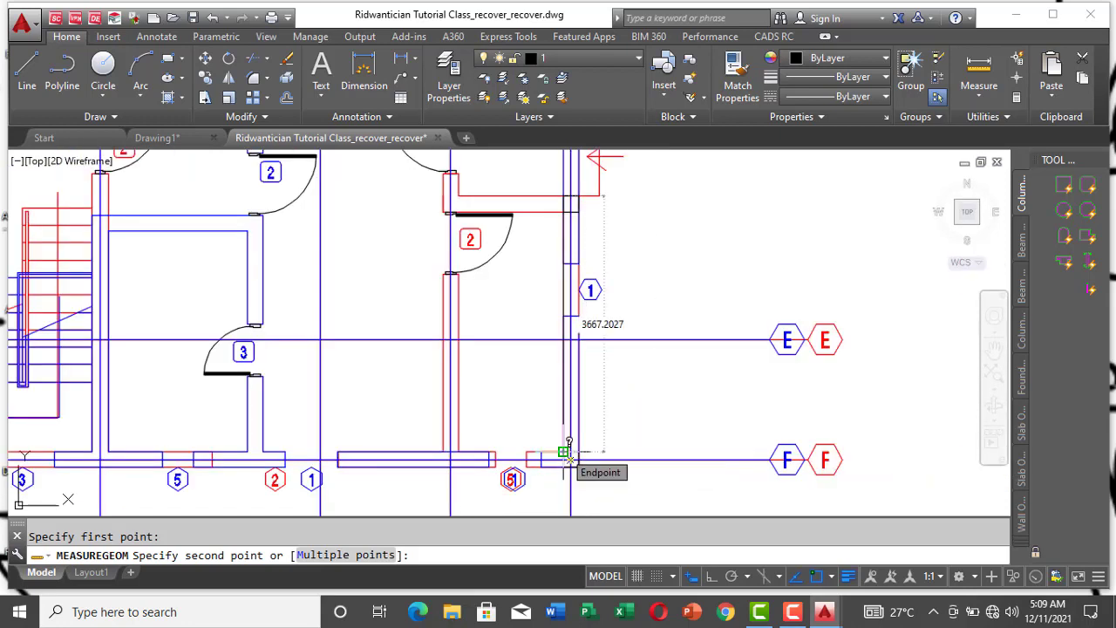
scroll(568, 452, up, 5)
scroll(575, 457, down, 3)
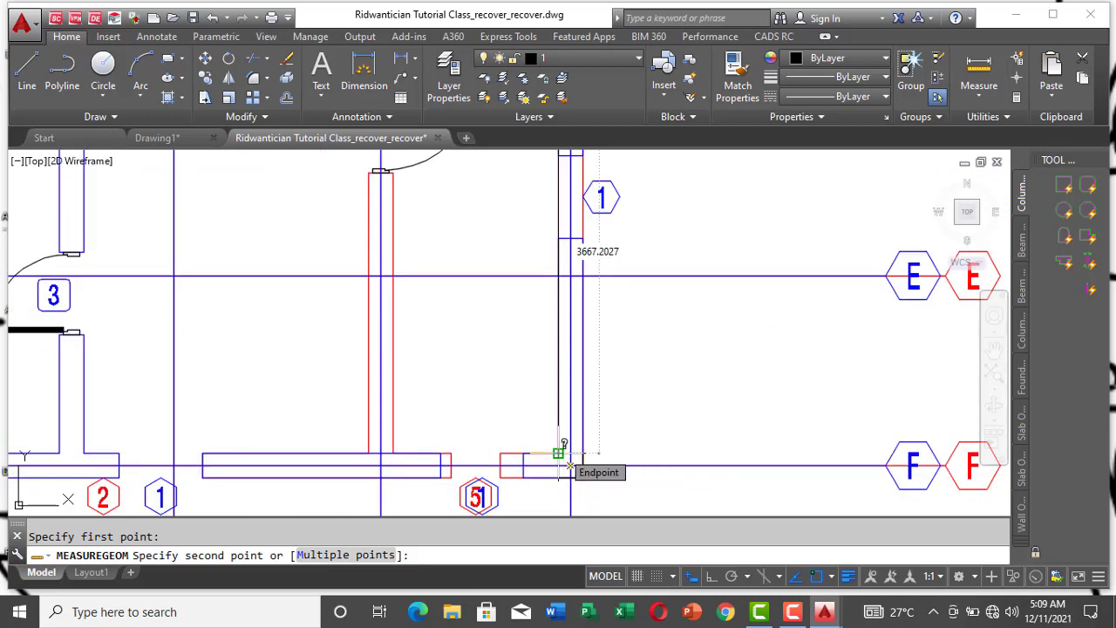
key(Escape)
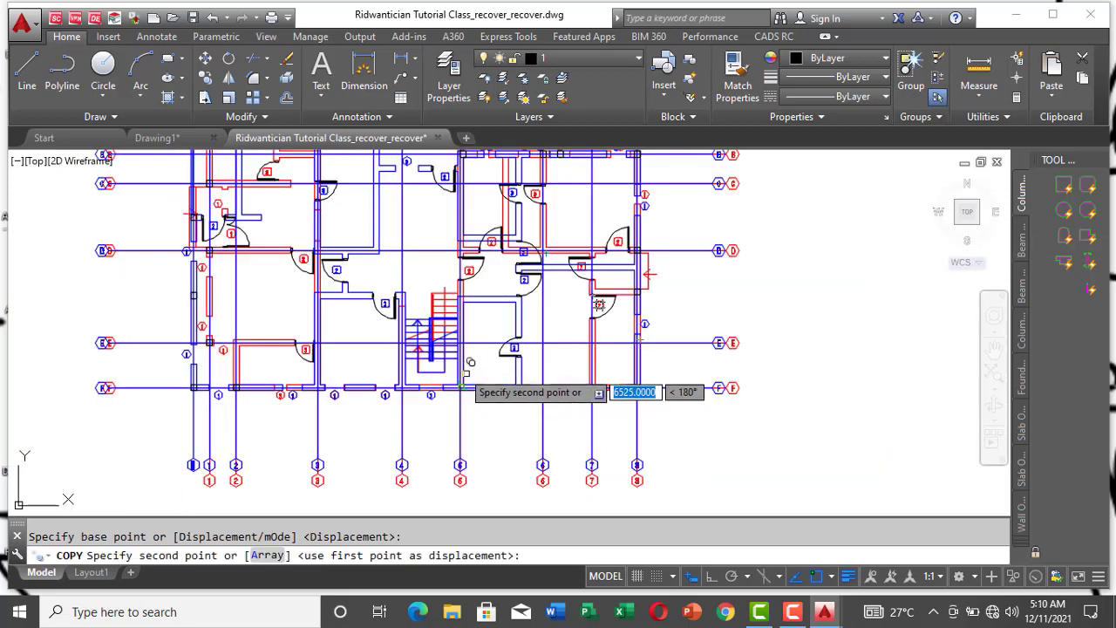
Step: Copy the gridline F corner column to the wall junctions on gridline F at gridlines 5 and 4, on both sides of the staircase
scroll(465, 375, up, 3)
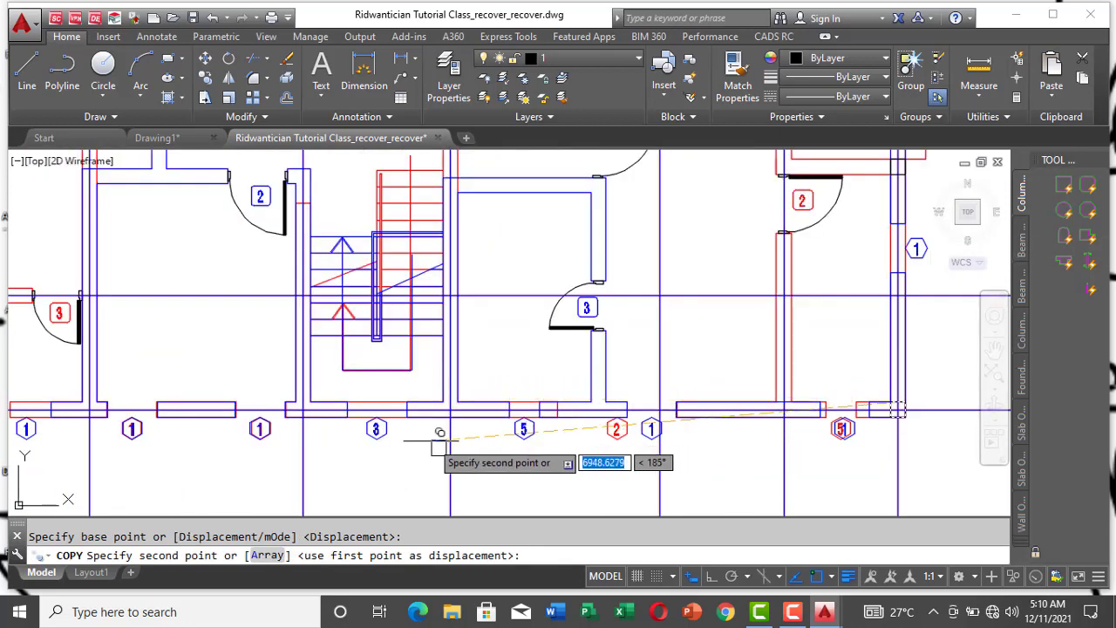
scroll(441, 392, up, 4)
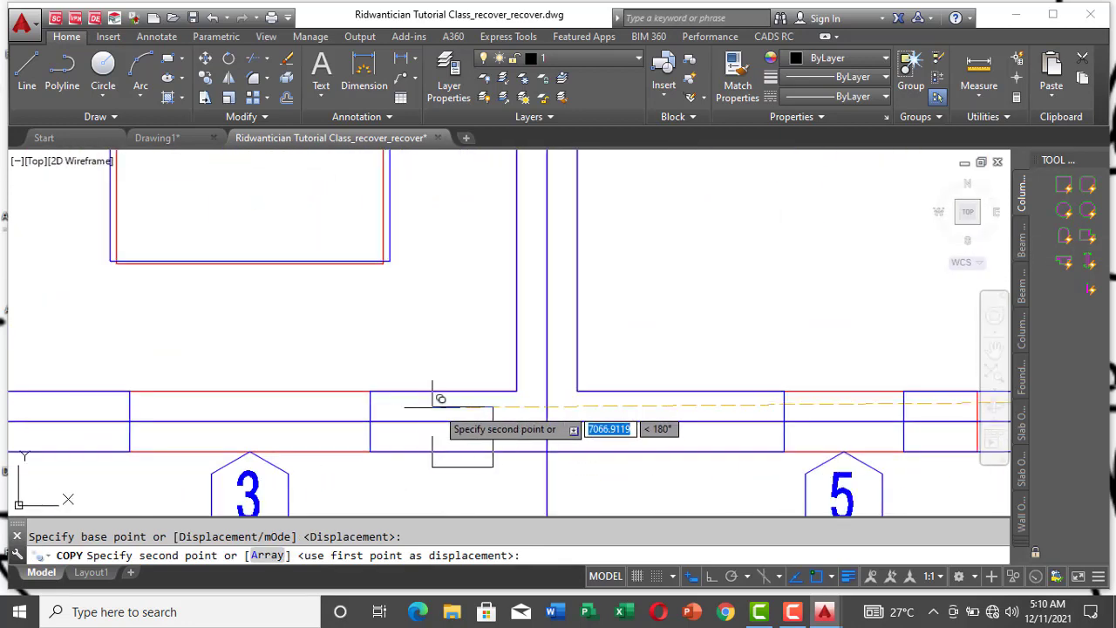
click(516, 391)
scroll(497, 405, down, 4)
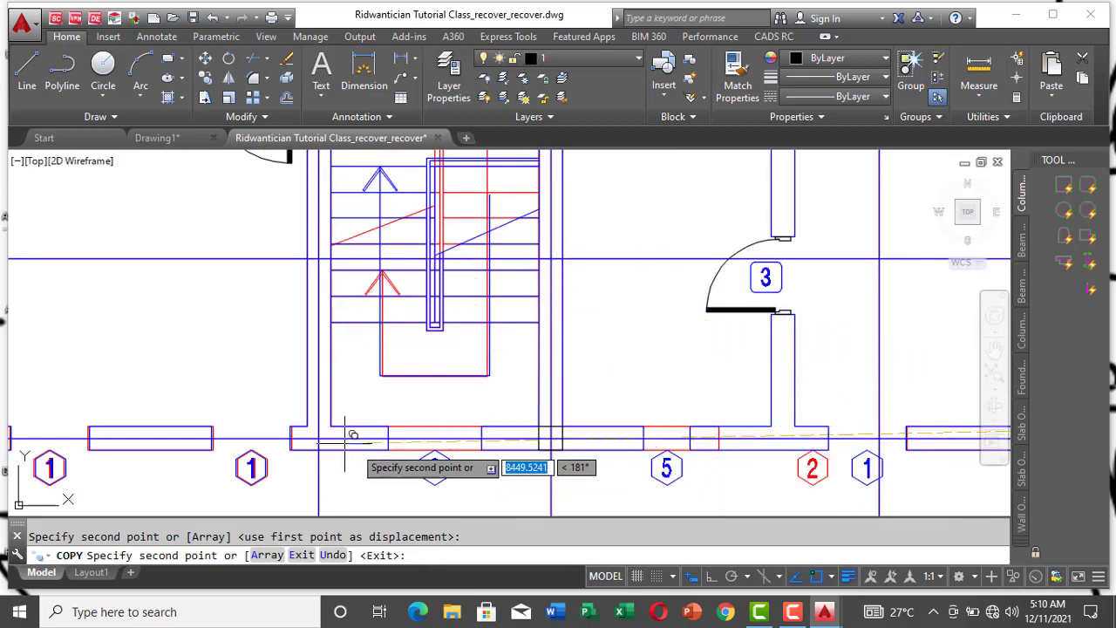
scroll(367, 432, up, 5)
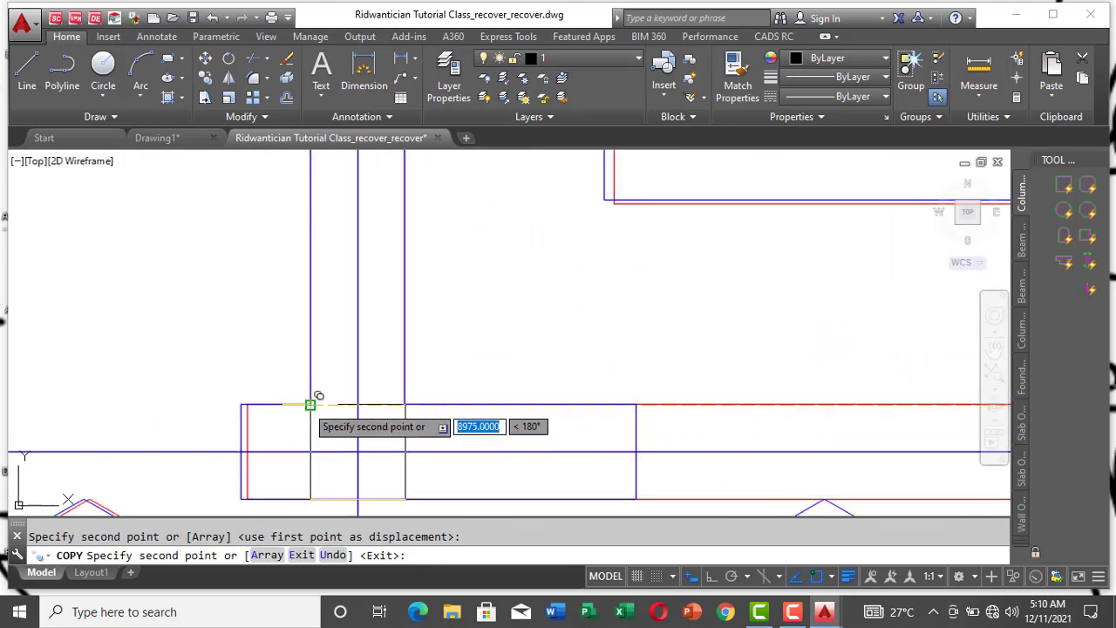
scroll(178, 392, down, 3)
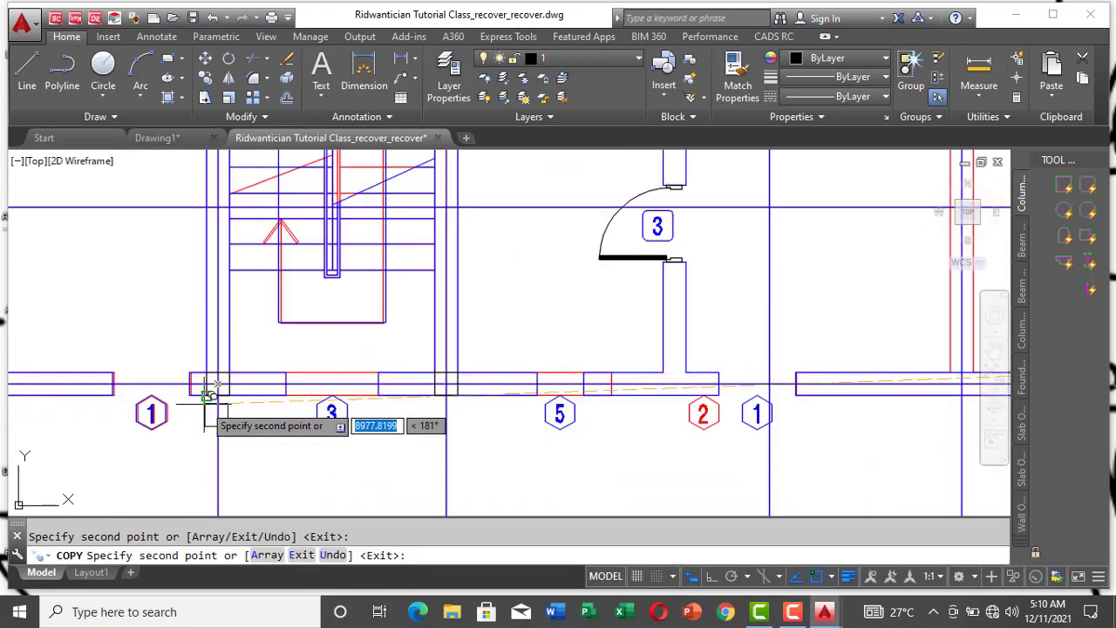
Step: Place a copy of the column square where the red cross wall on gridline 7 meets gridline F, and end the copying
scroll(179, 427, down, 2)
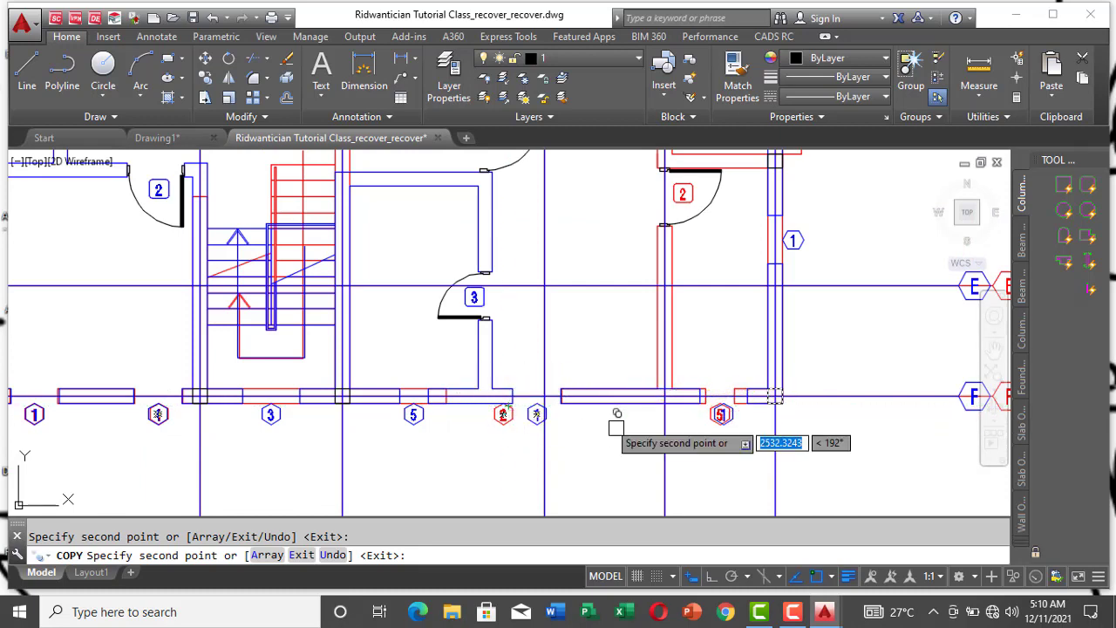
scroll(645, 380, up, 2)
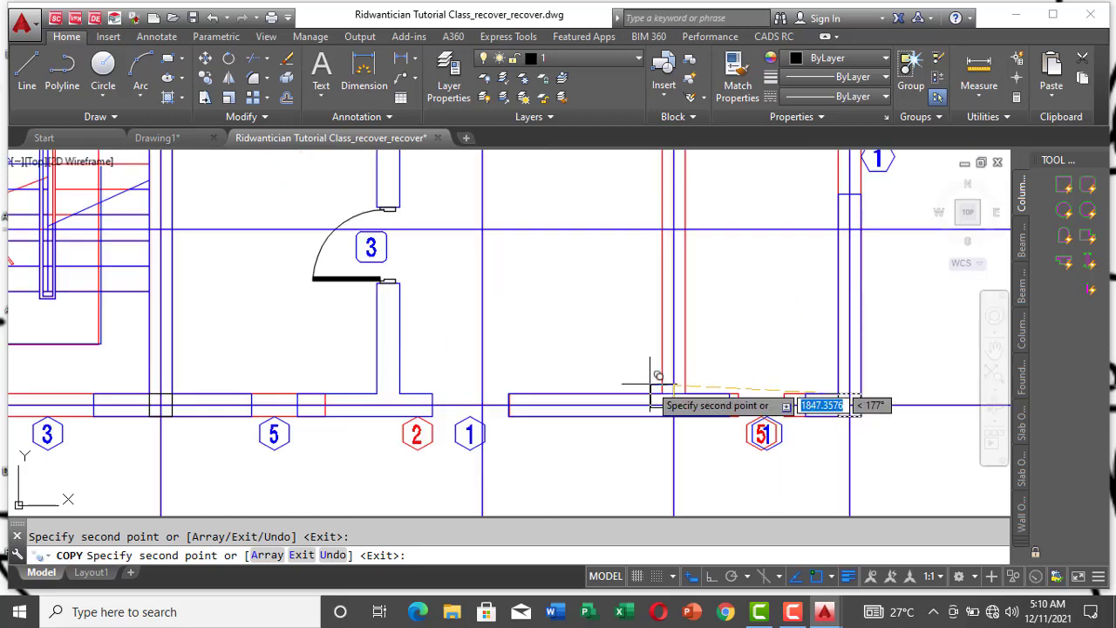
scroll(649, 381, down, 3)
scroll(700, 450, up, 3)
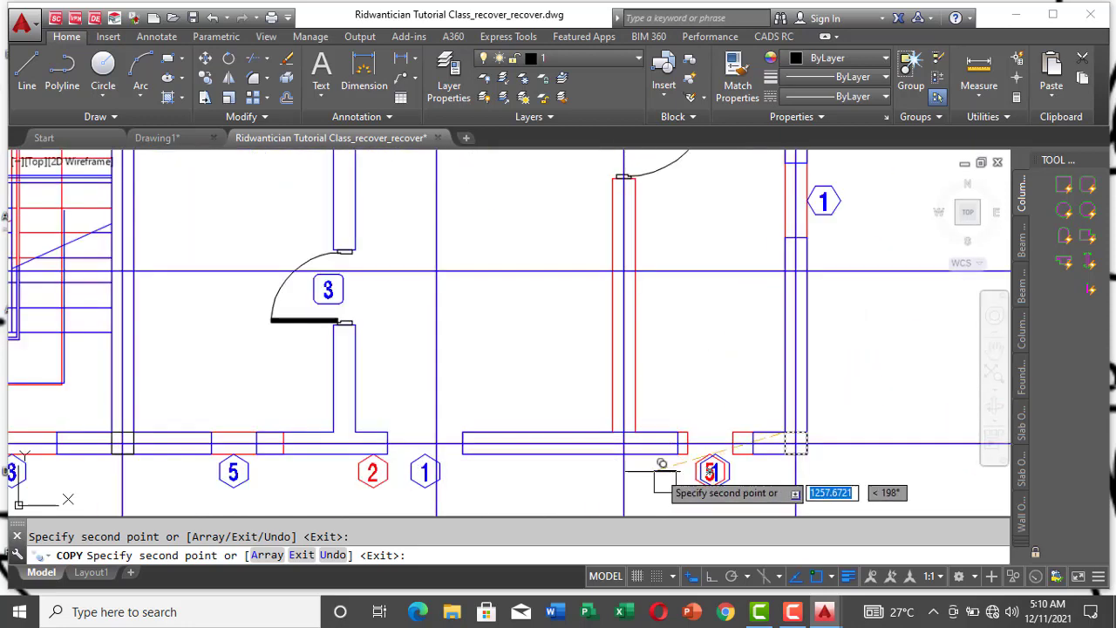
key(Escape)
Step: Measure the distance along gridline F between the columns at gridlines 7 and 5
click(979, 70)
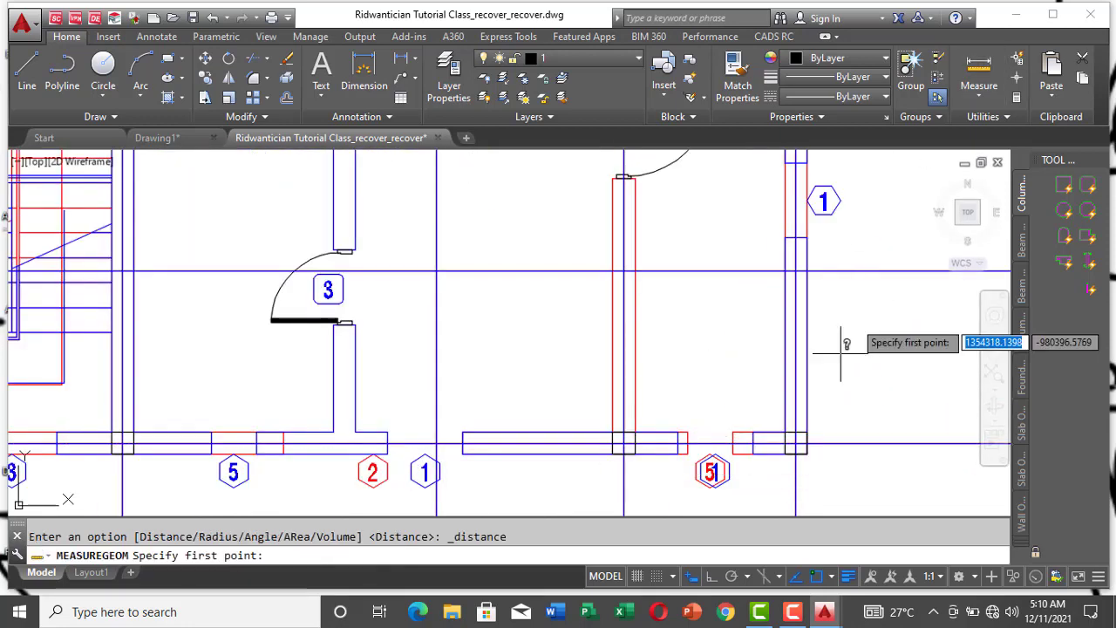
click(625, 443)
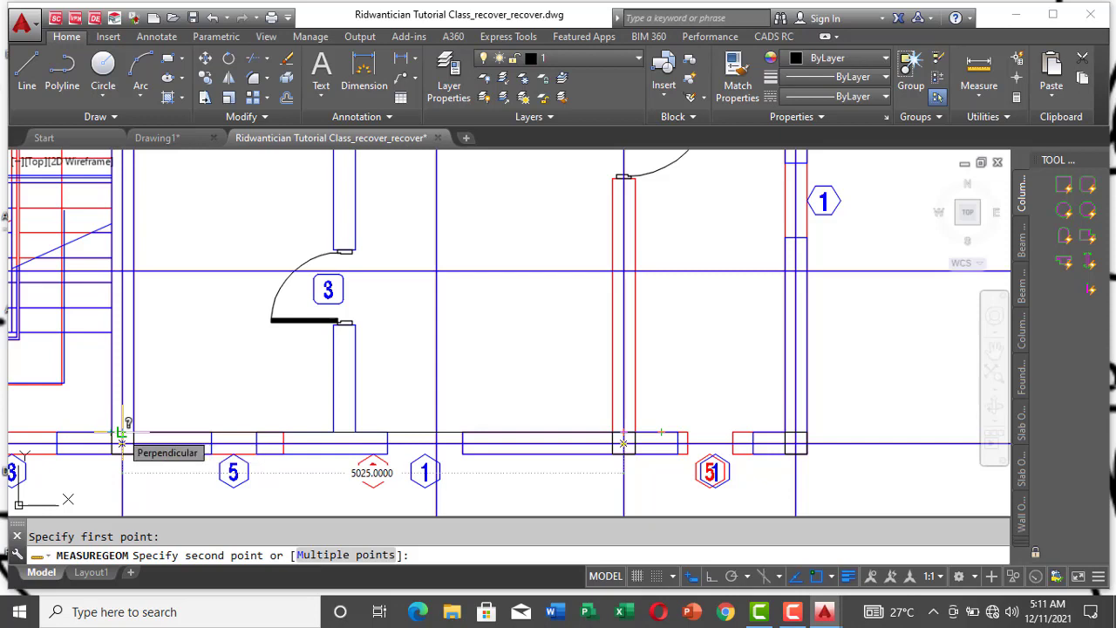
key(Escape)
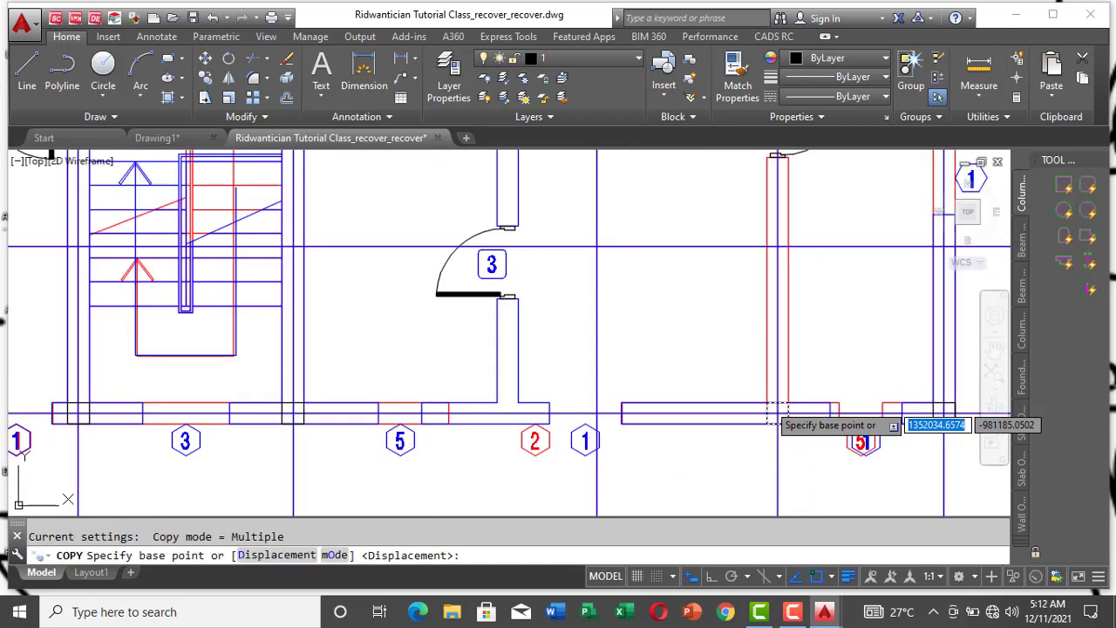
Step: Copy the gridline 7 column into the gridline F wall, against the red opening edge between blue window 5 and the door 3 cross wall
click(772, 401)
scroll(467, 421, up, 6)
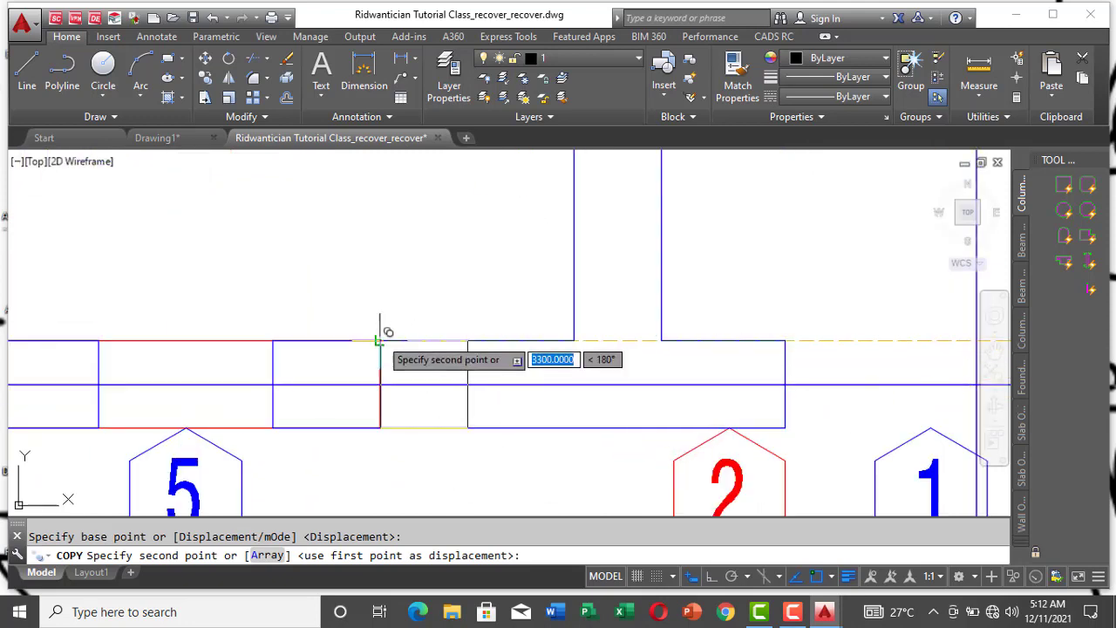
click(379, 340)
scroll(384, 366, down, 3)
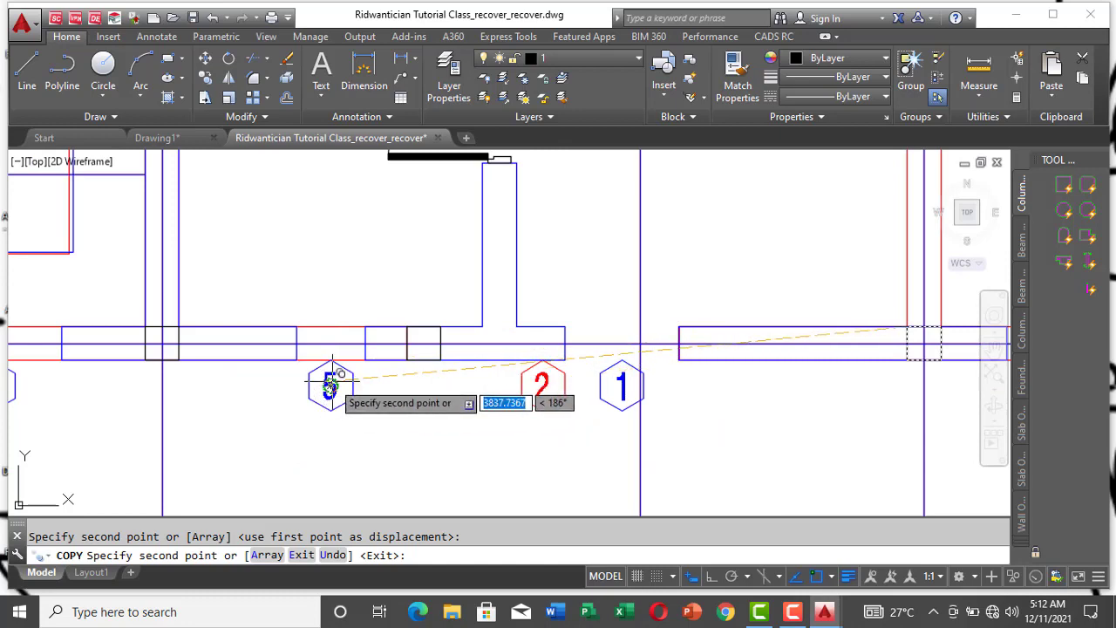
Step: Place a copy of the column square at the junction of the gridline 3 wall with the gridline F wall
scroll(323, 336, up, 2)
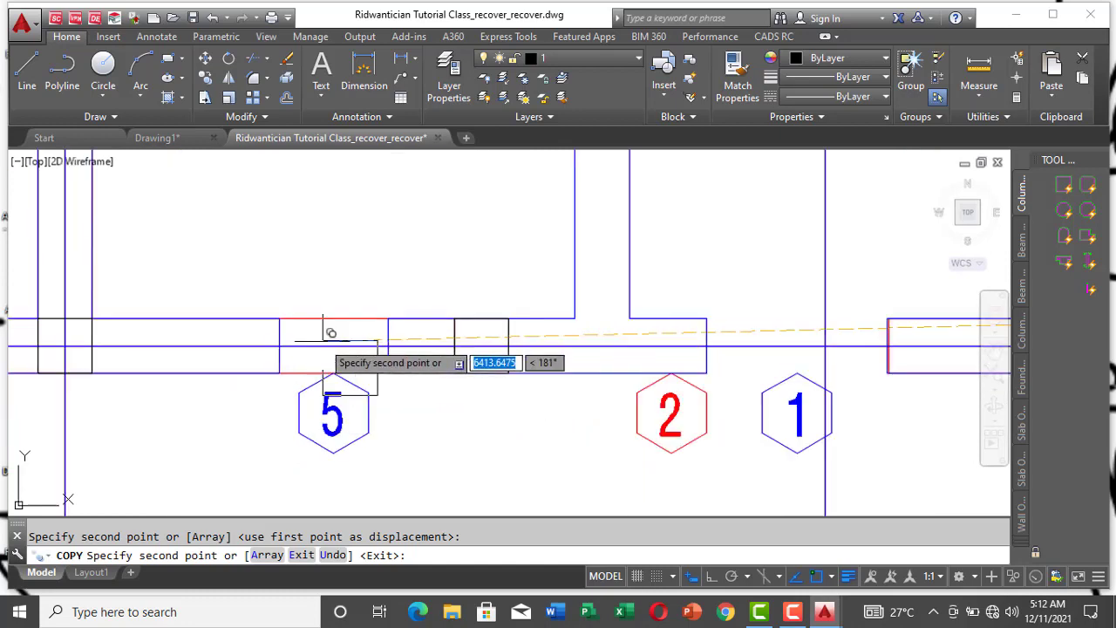
scroll(331, 335, up, 2)
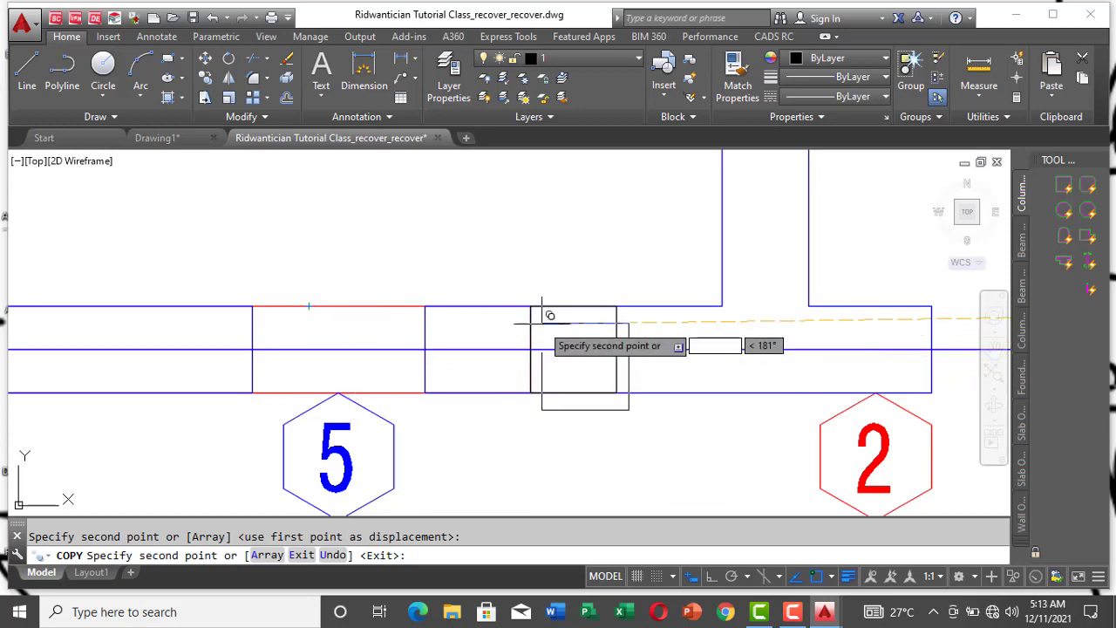
scroll(496, 314, down, 4)
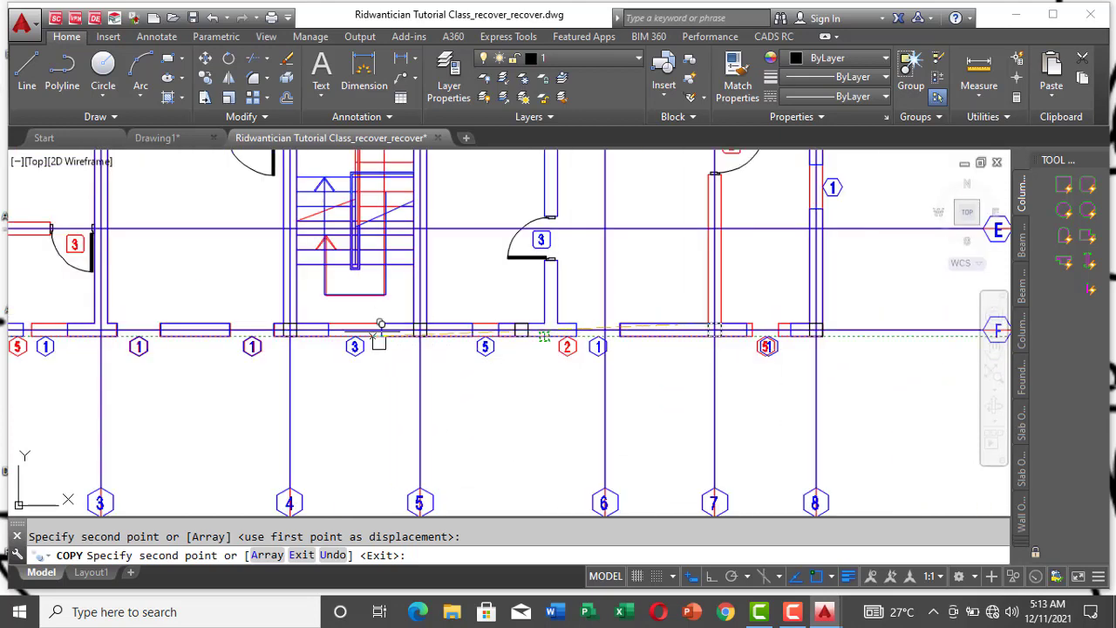
scroll(567, 330, down, 3)
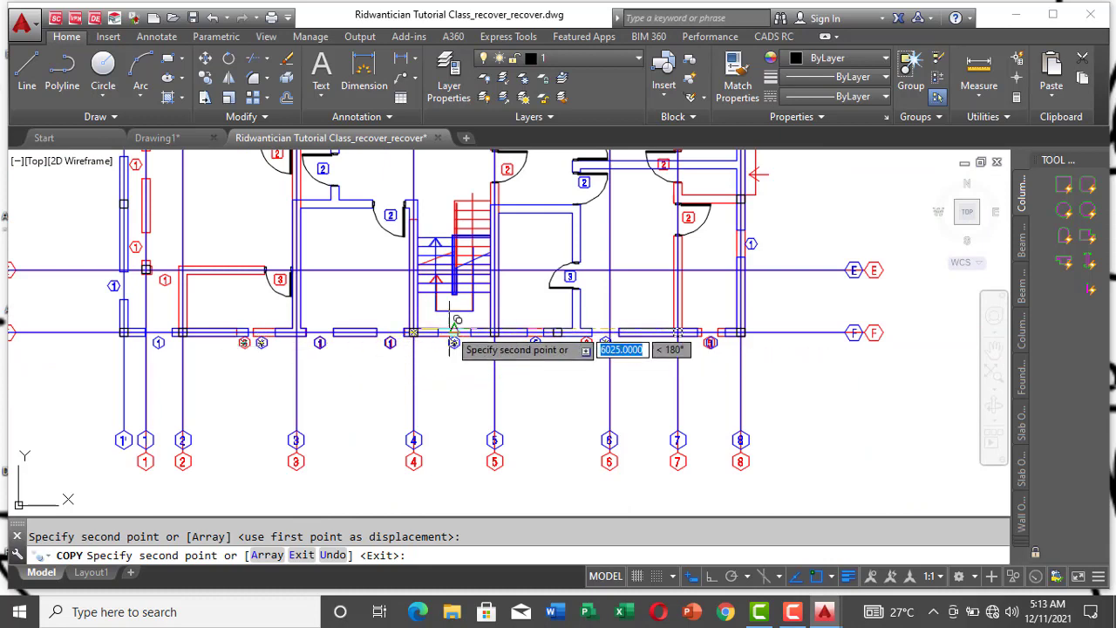
scroll(312, 312, up, 5)
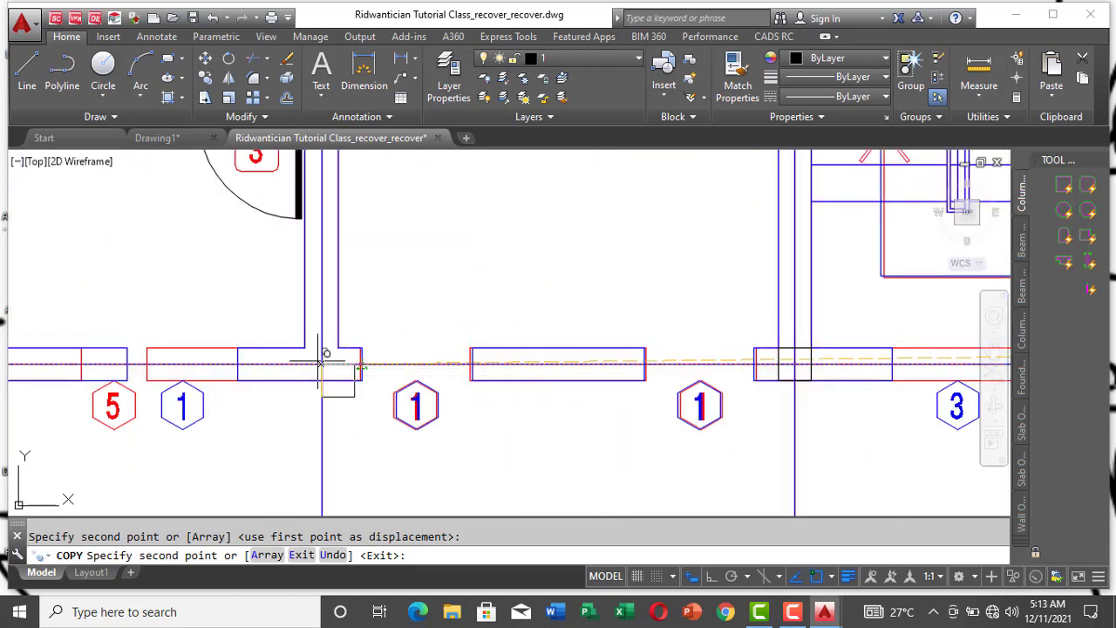
scroll(287, 392, down, 4)
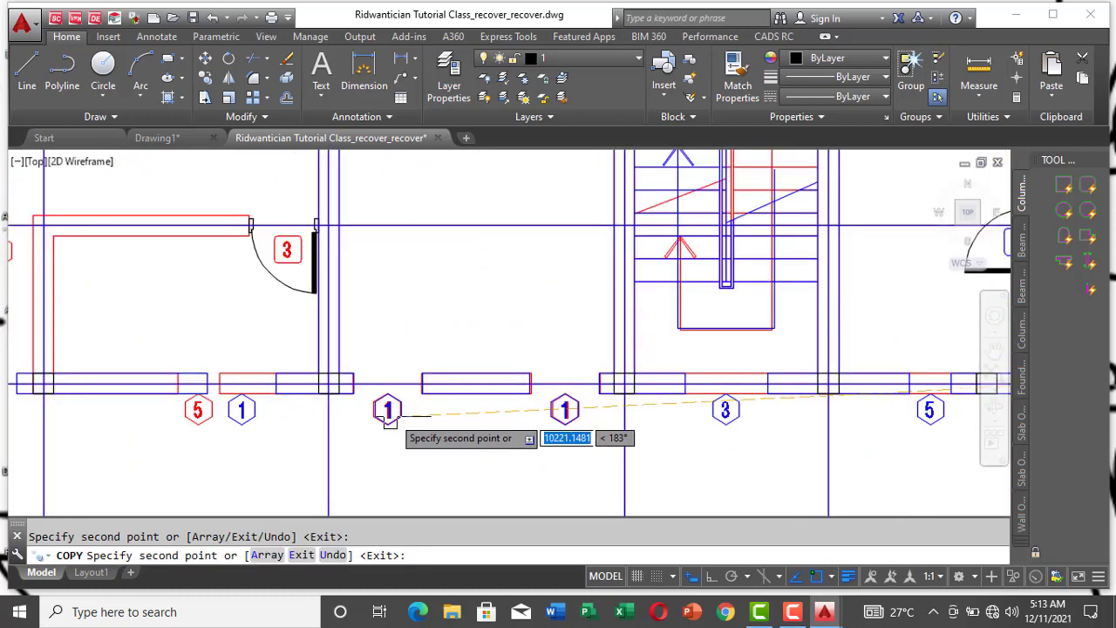
Step: Place a copy of the column square in the gridline 3 wall near gridline C, and move it to just above the blue door 3 opening
scroll(153, 335, down, 5)
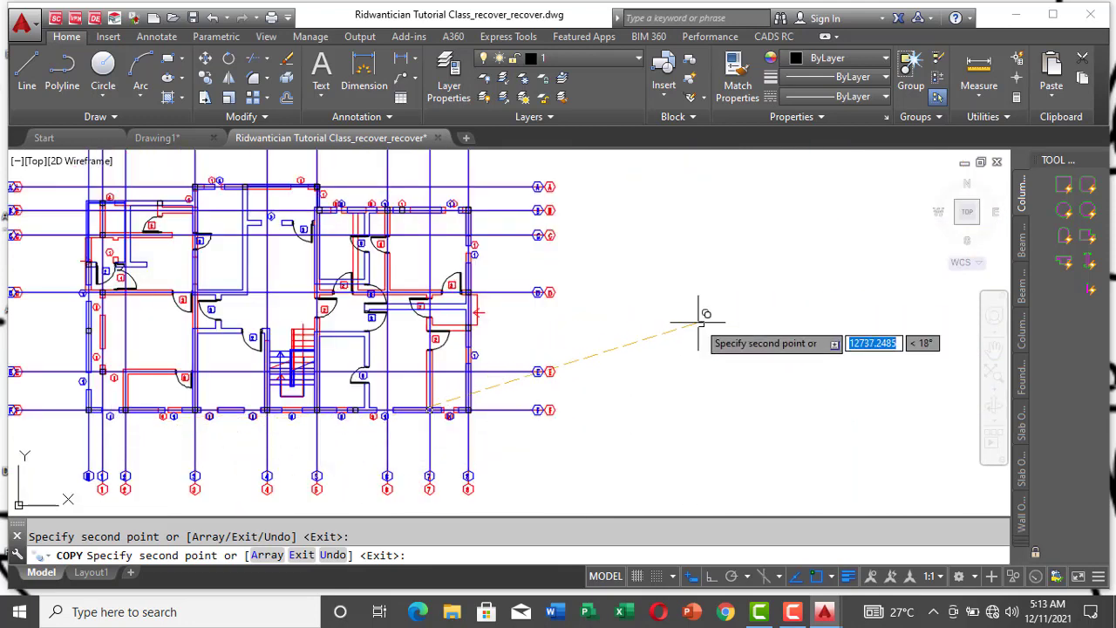
scroll(697, 316, down, 3)
scroll(343, 236, up, 5)
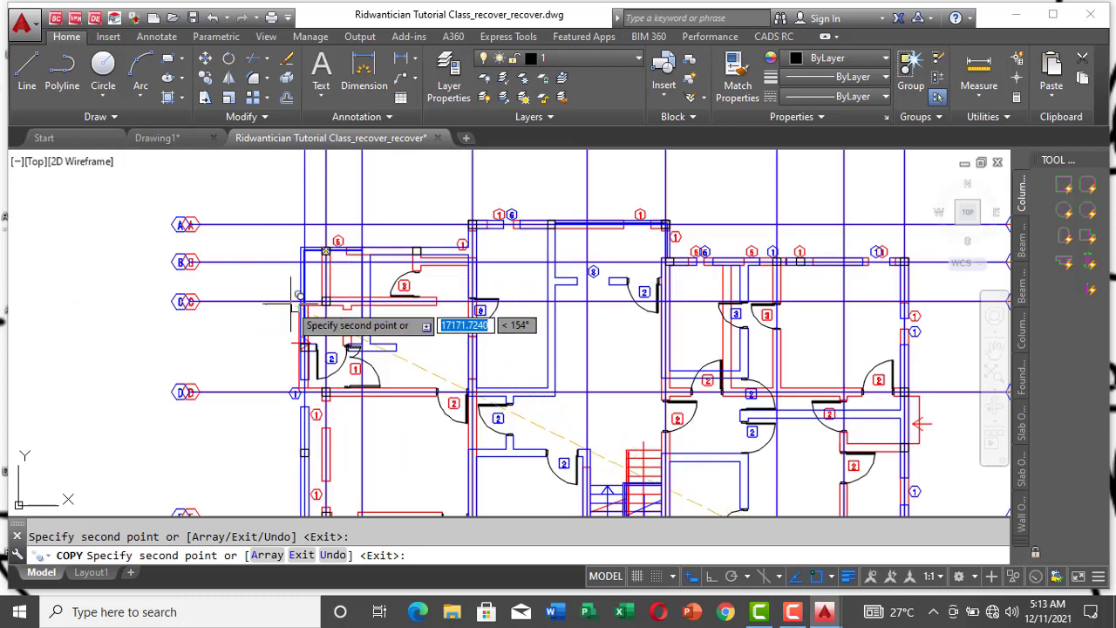
scroll(313, 362, down, 2)
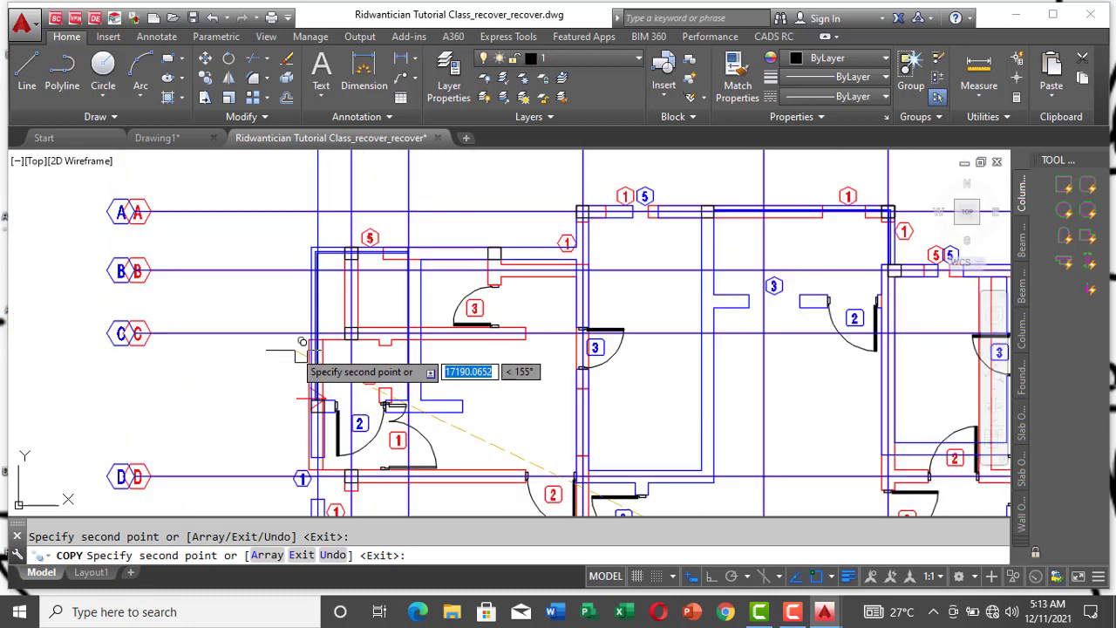
scroll(520, 268, down, 2)
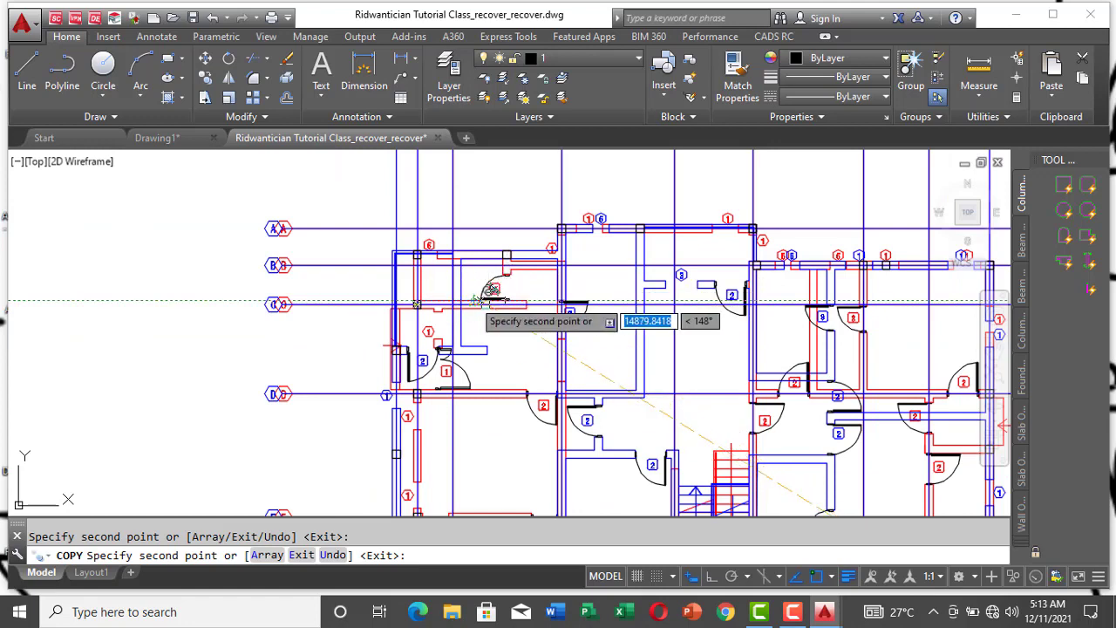
scroll(468, 299, up, 2)
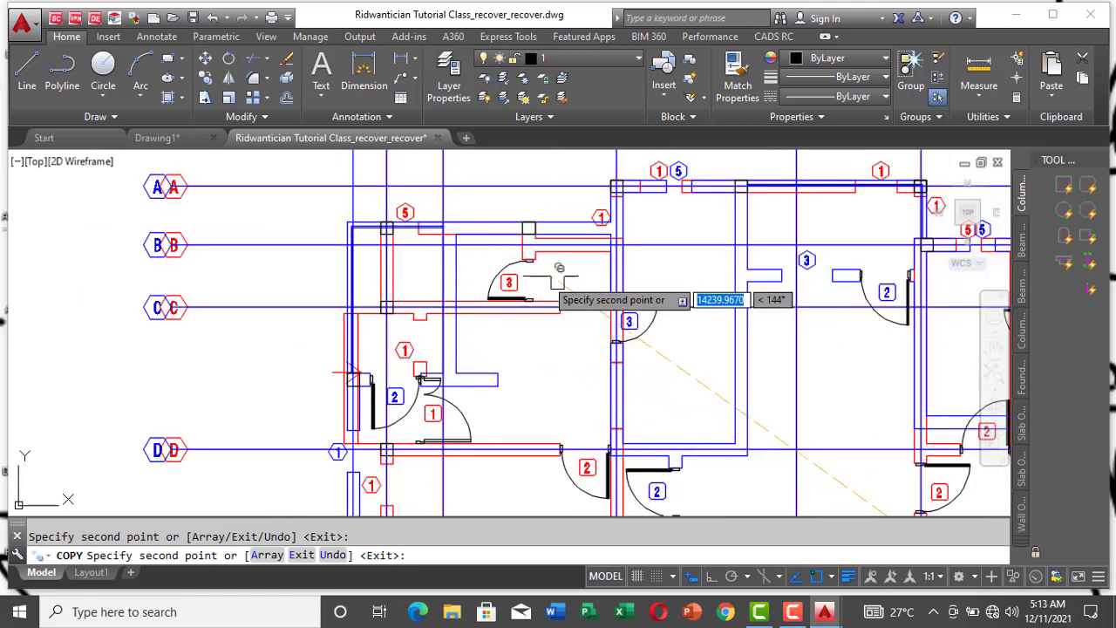
scroll(510, 283, up, 2)
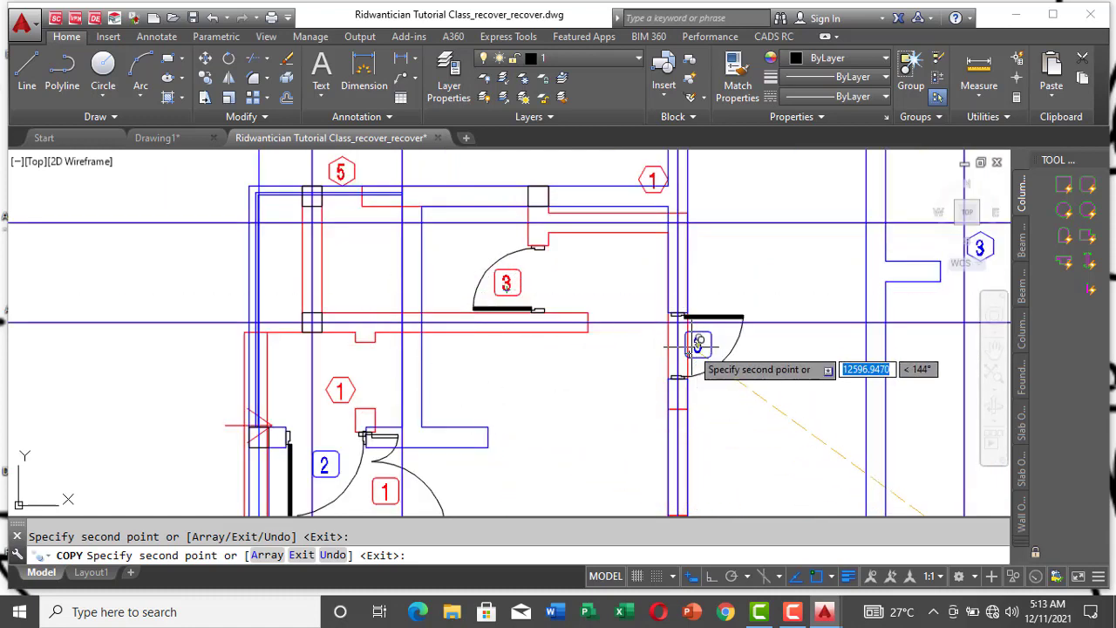
scroll(693, 286, up, 2)
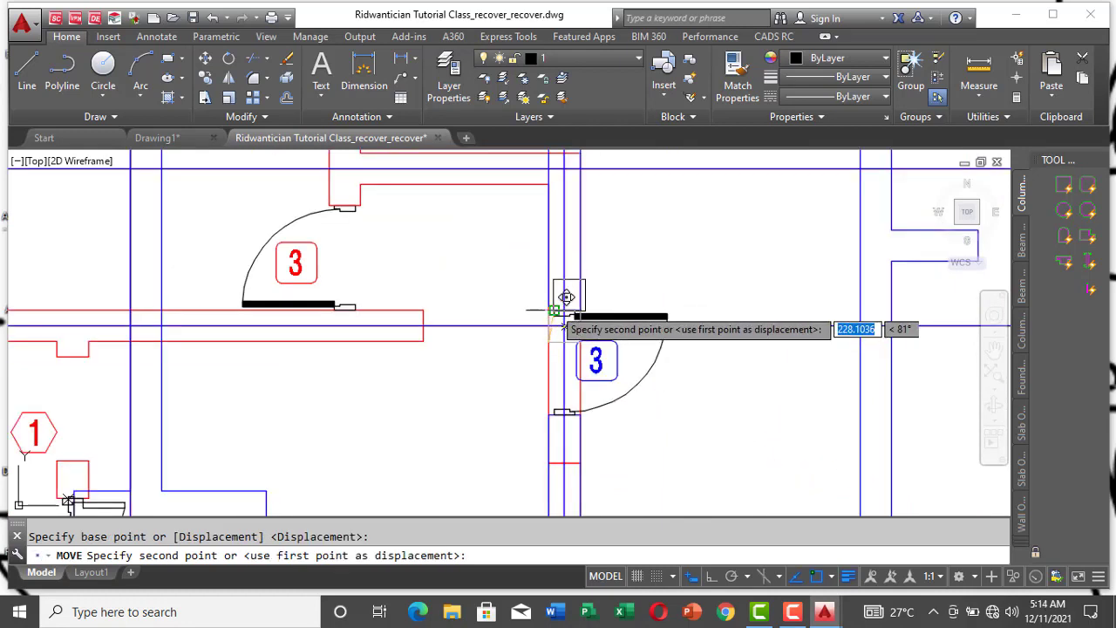
click(560, 297)
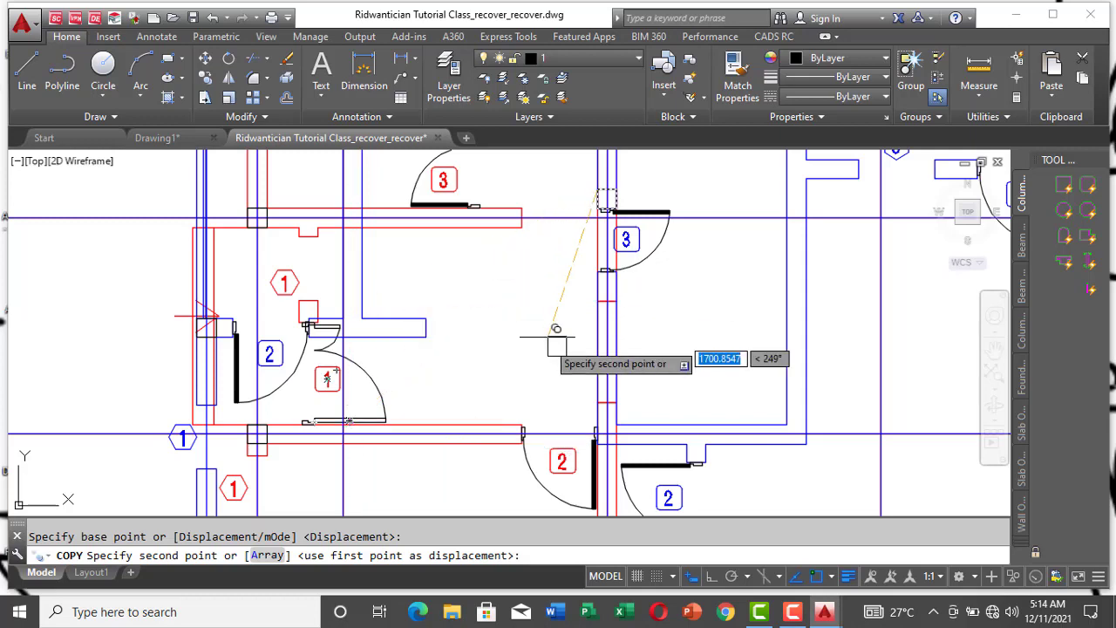
Step: Place copies of the column square where the gridline 3 wall crosses gridlines D and E
scroll(605, 386, up, 4)
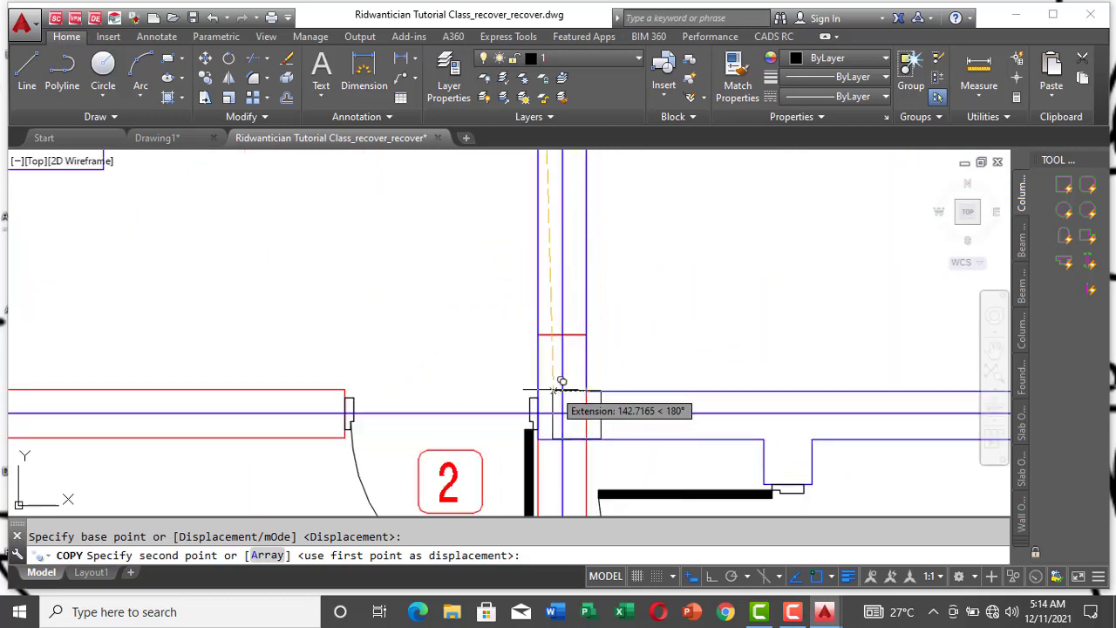
click(537, 390)
scroll(545, 340, down, 5)
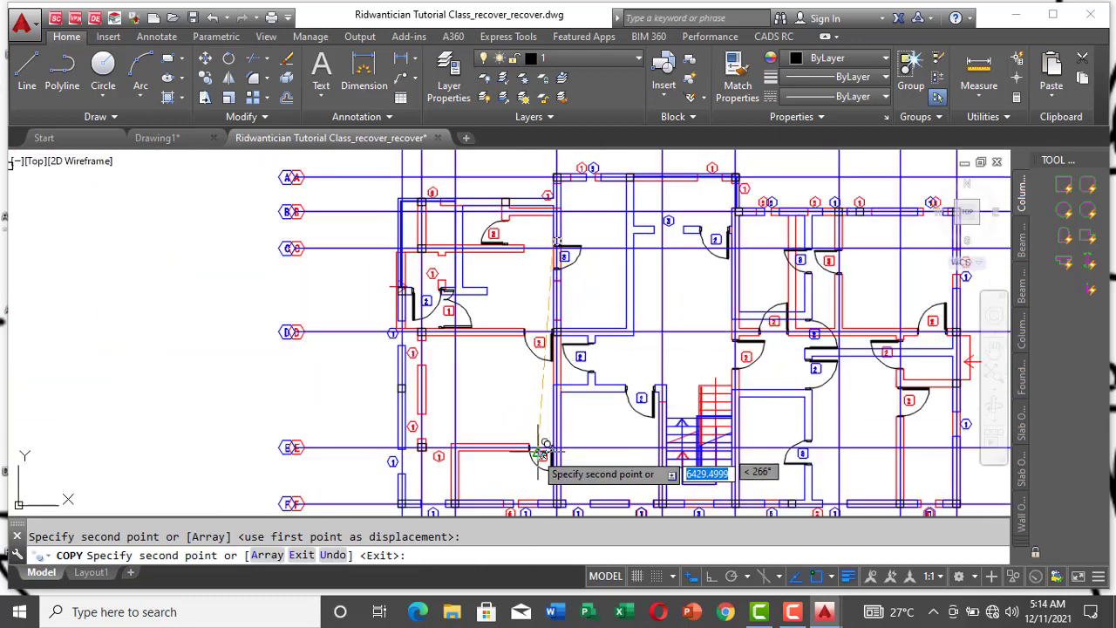
scroll(529, 462, up, 5)
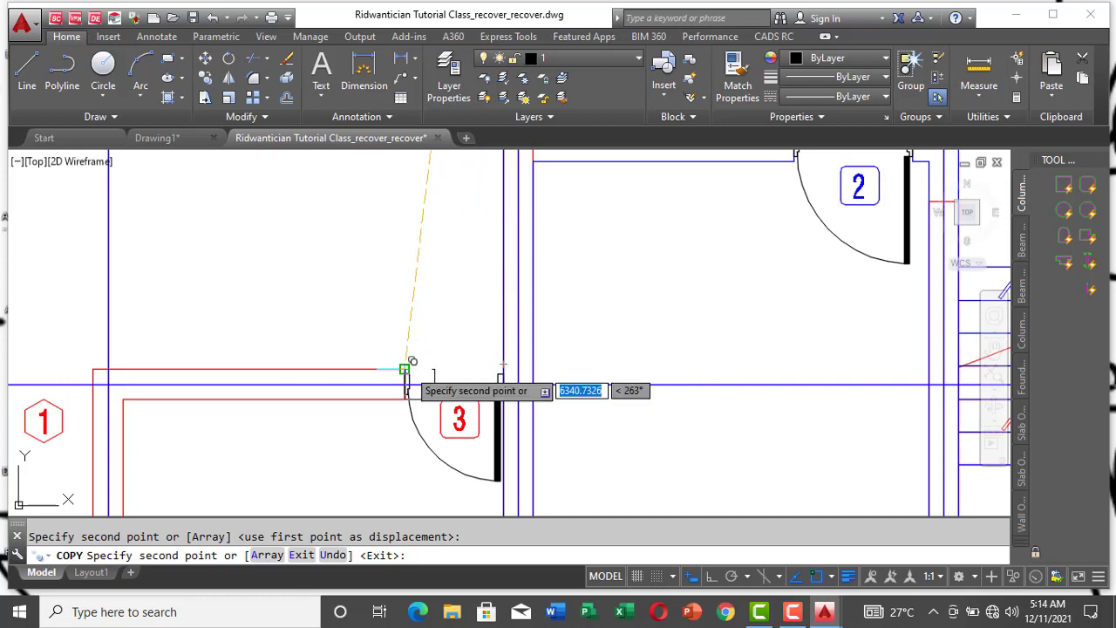
scroll(438, 367, up, 4)
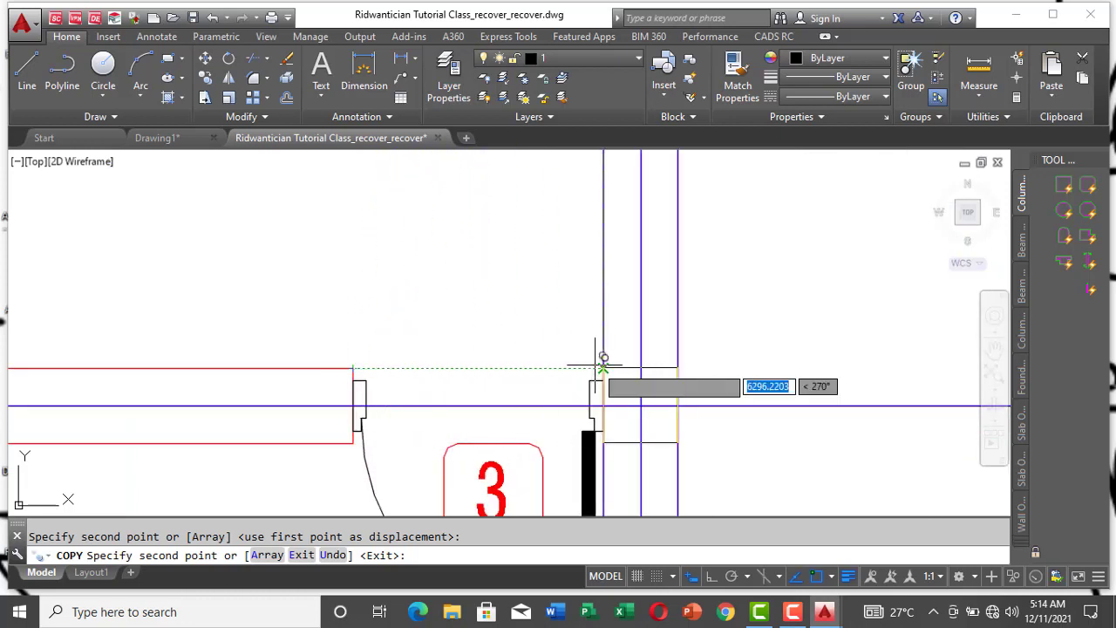
scroll(604, 367, down, 5)
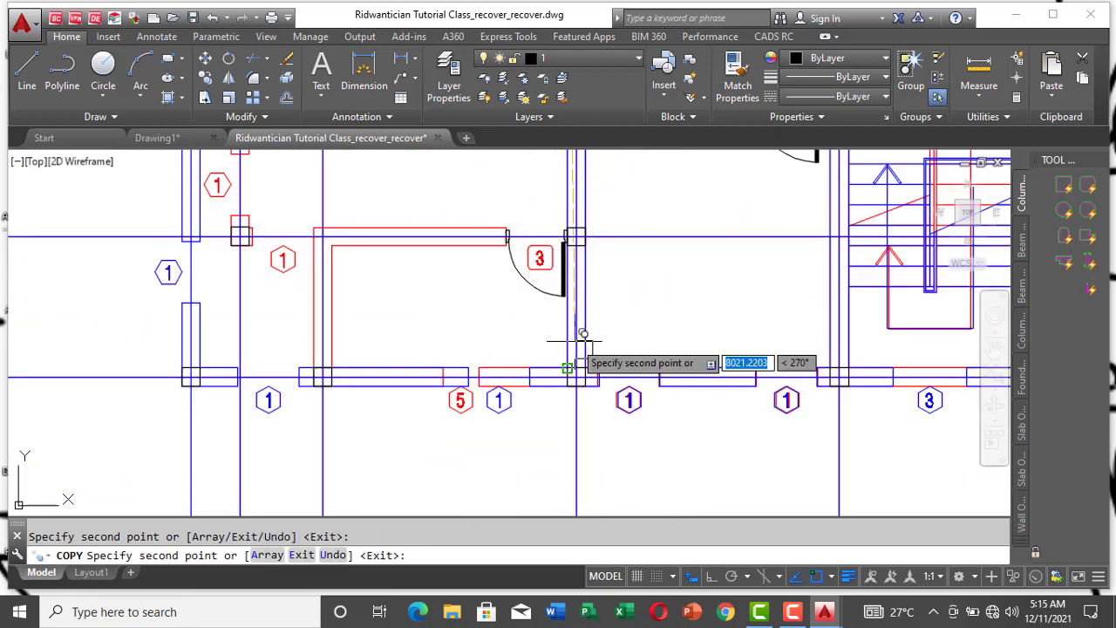
Step: Copy the column square to the blue wall junction on gridline 5 just above gridline D, and erase the column at gridlines 5 and D
scroll(578, 331, up, 4)
scroll(523, 397, down, 3)
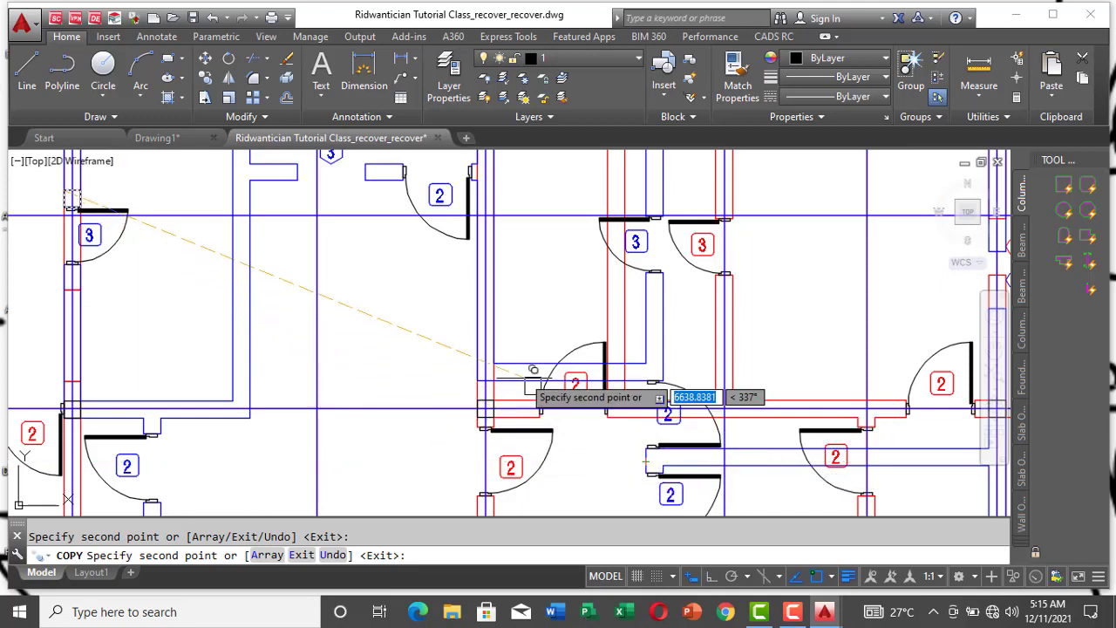
scroll(514, 375, up, 4)
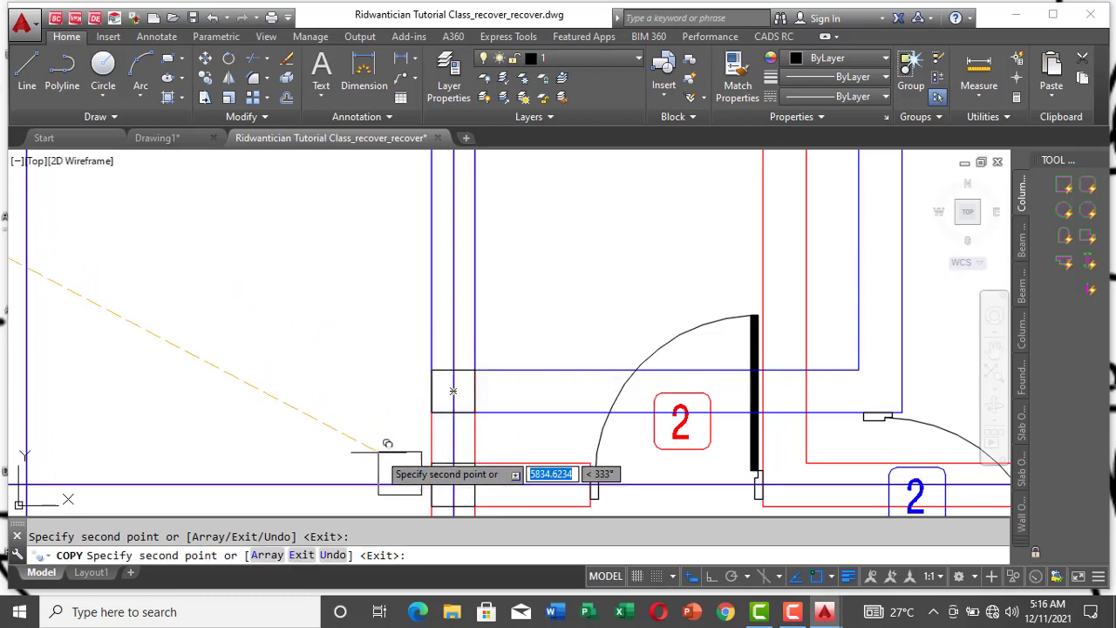
key(Escape)
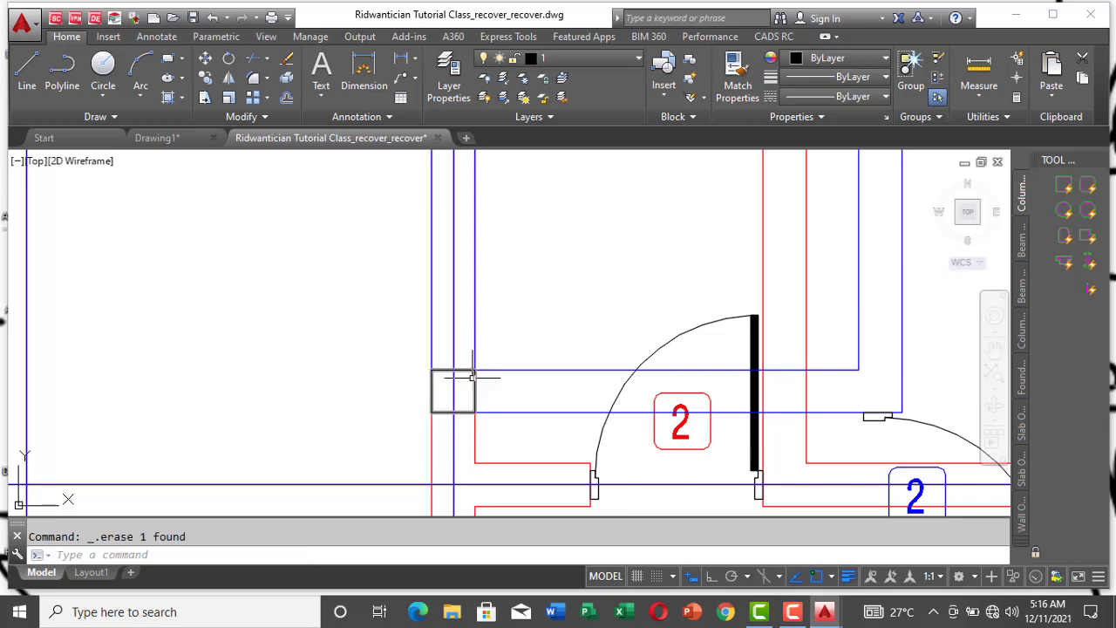
Step: Copy the gridline 5 column to the red wall junction at gridlines 6 and D, and save the drawing
scroll(454, 381, down, 3)
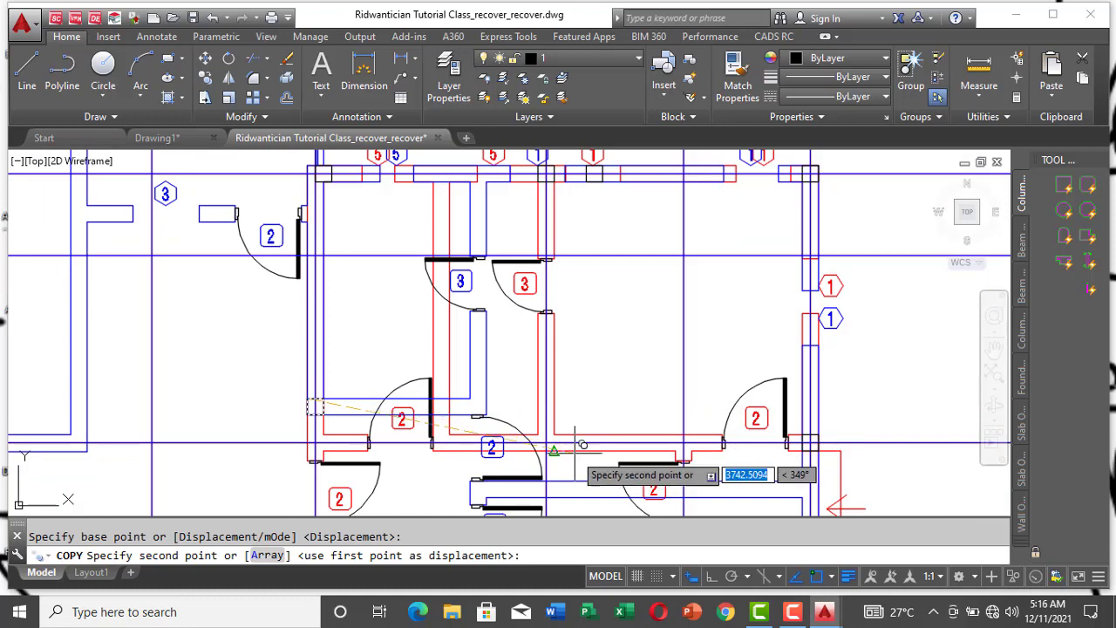
scroll(540, 449, up, 5)
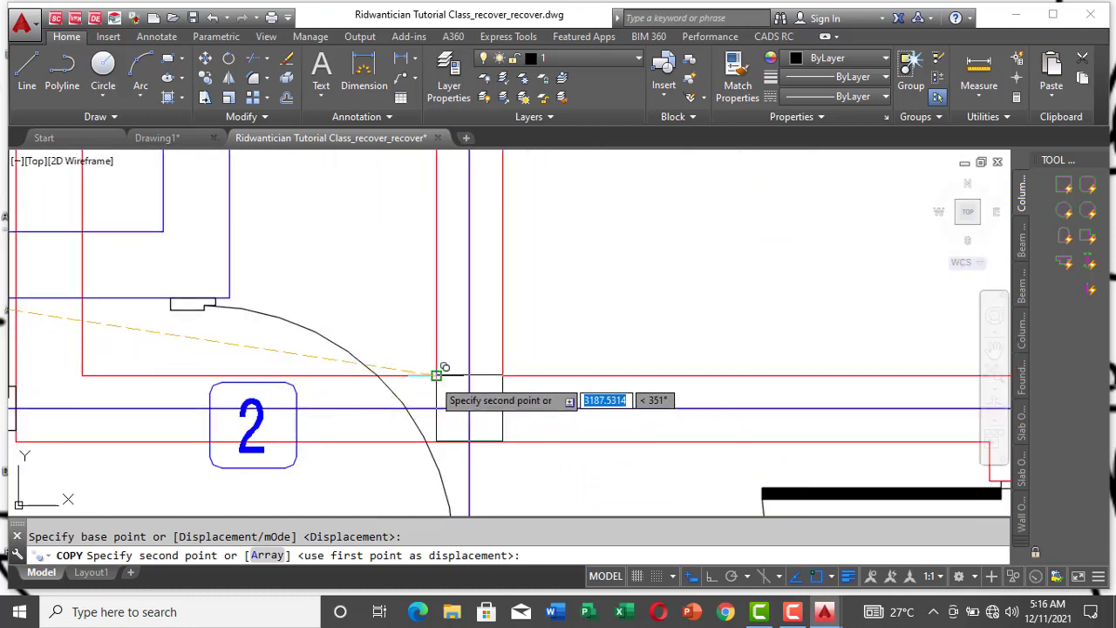
click(436, 375)
scroll(355, 346, down, 4)
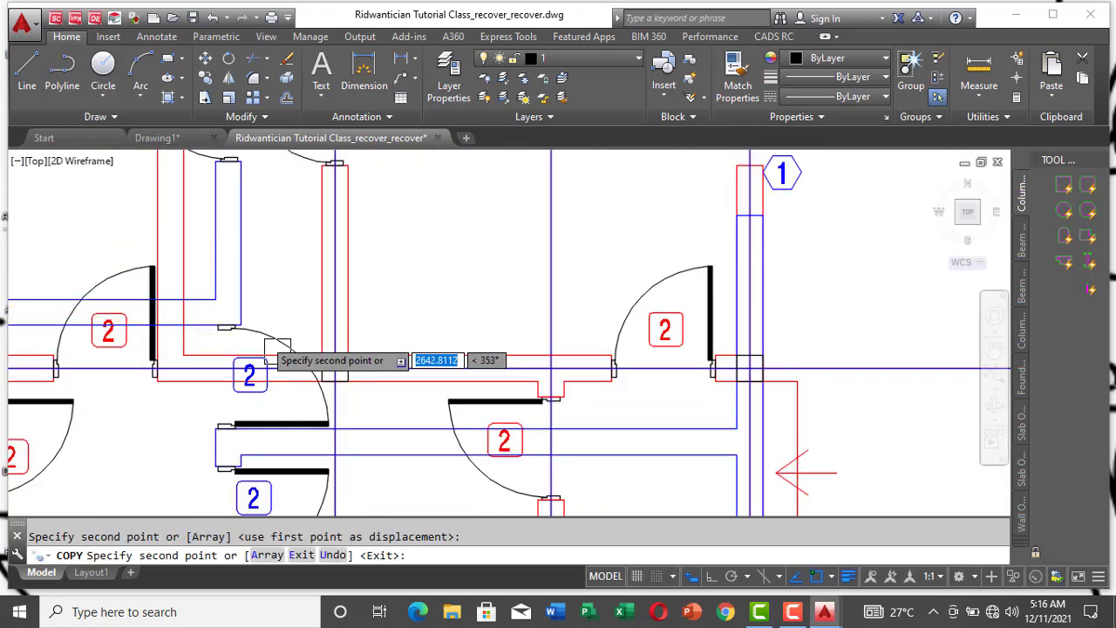
scroll(427, 399, down, 2)
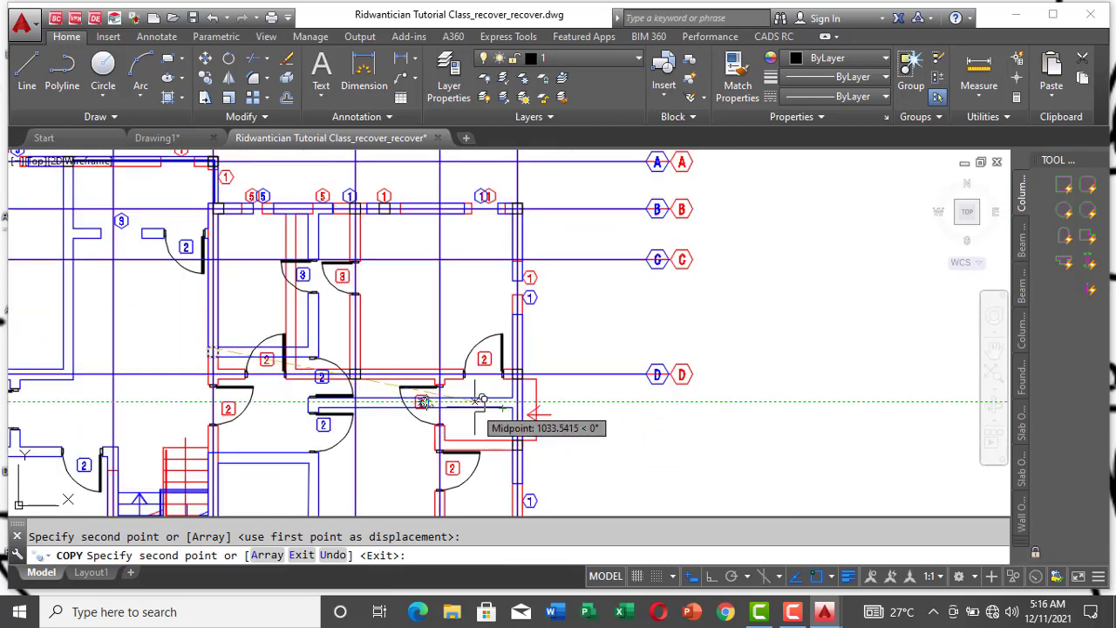
scroll(552, 299, down, 3)
scroll(497, 316, up, 3)
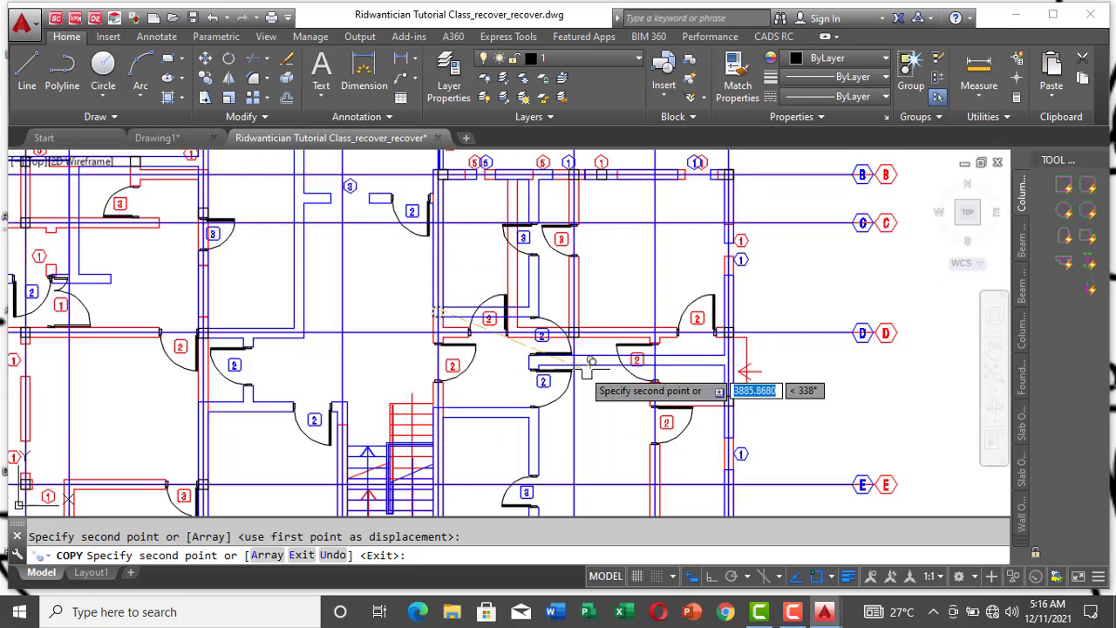
key(Escape)
key(ctrl+a)
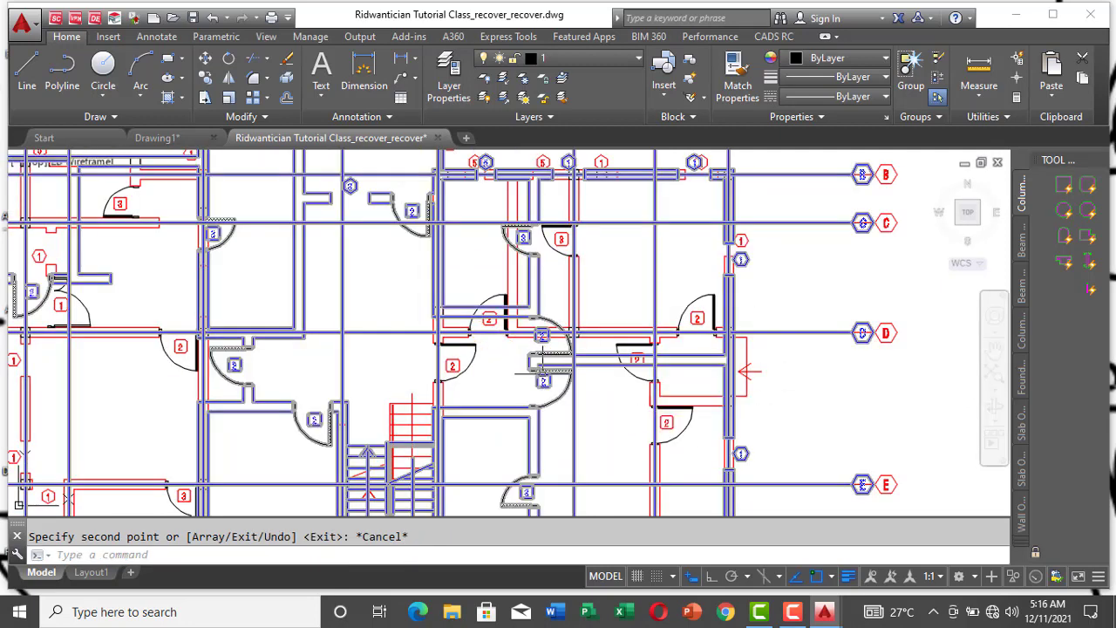
key(Escape)
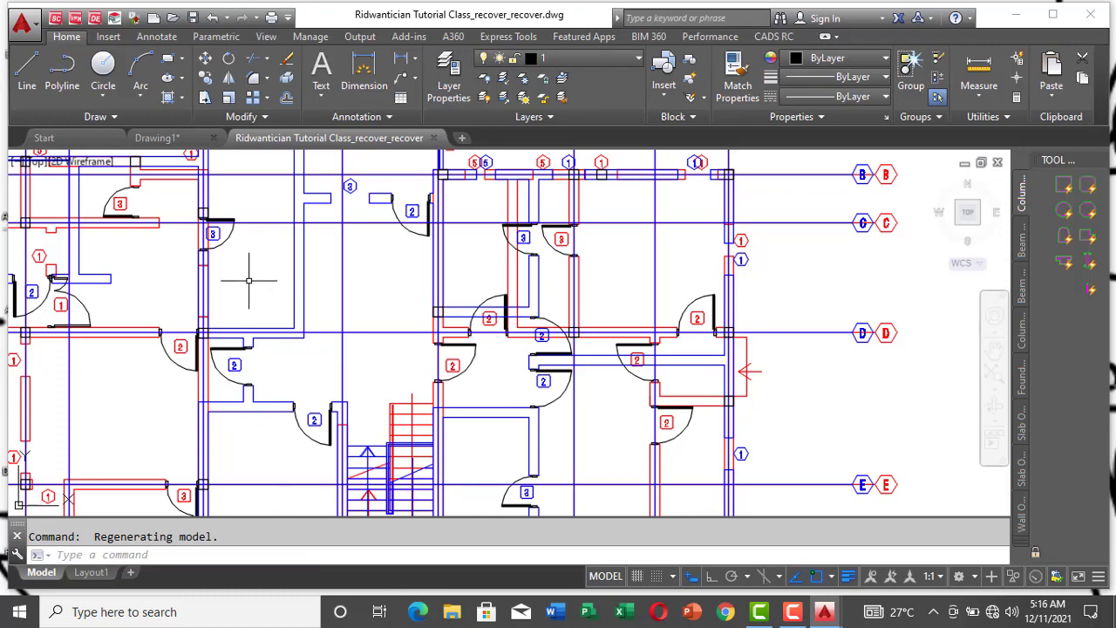
Step: Select the column at the top of the gridline 1 wall and extend the selection to all similar column squares
scroll(248, 282, down, 5)
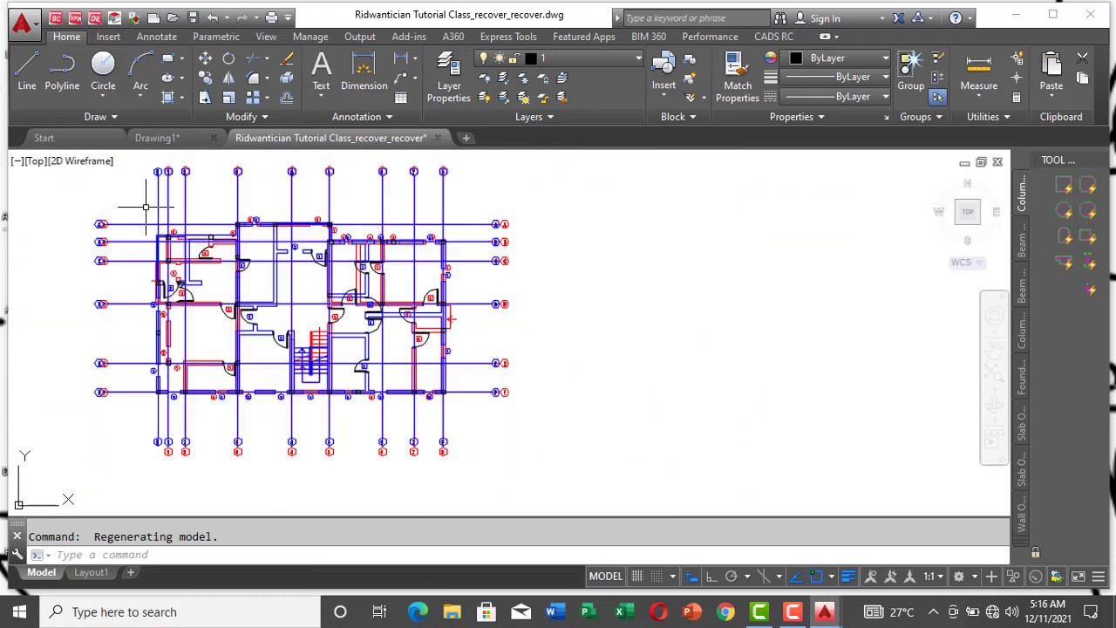
scroll(146, 207, up, 2)
scroll(196, 263, up, 4)
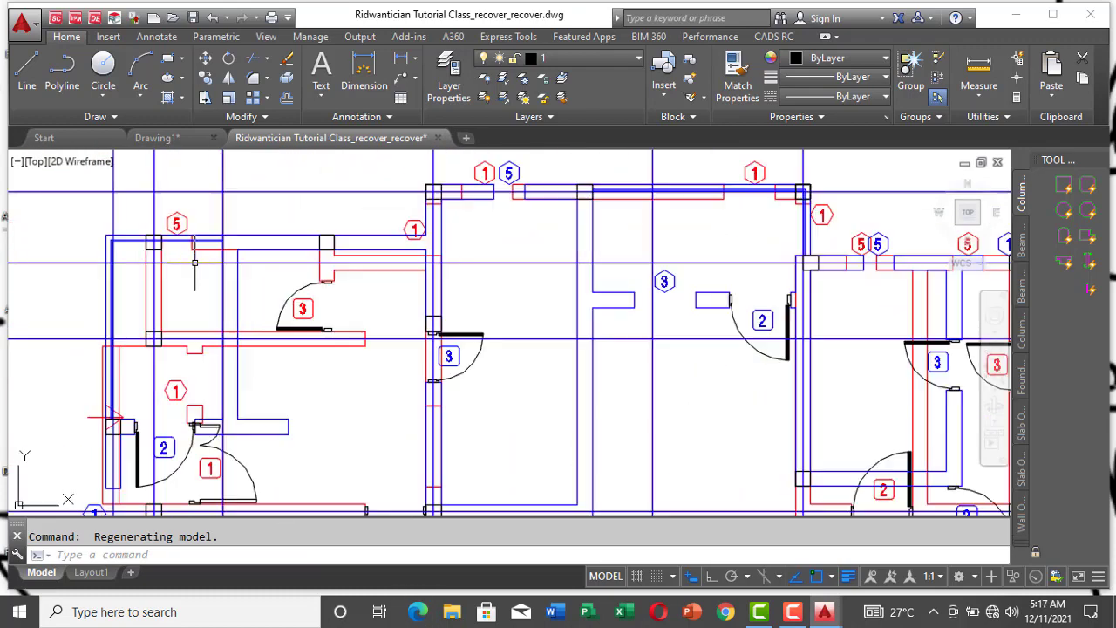
scroll(143, 280, up, 5)
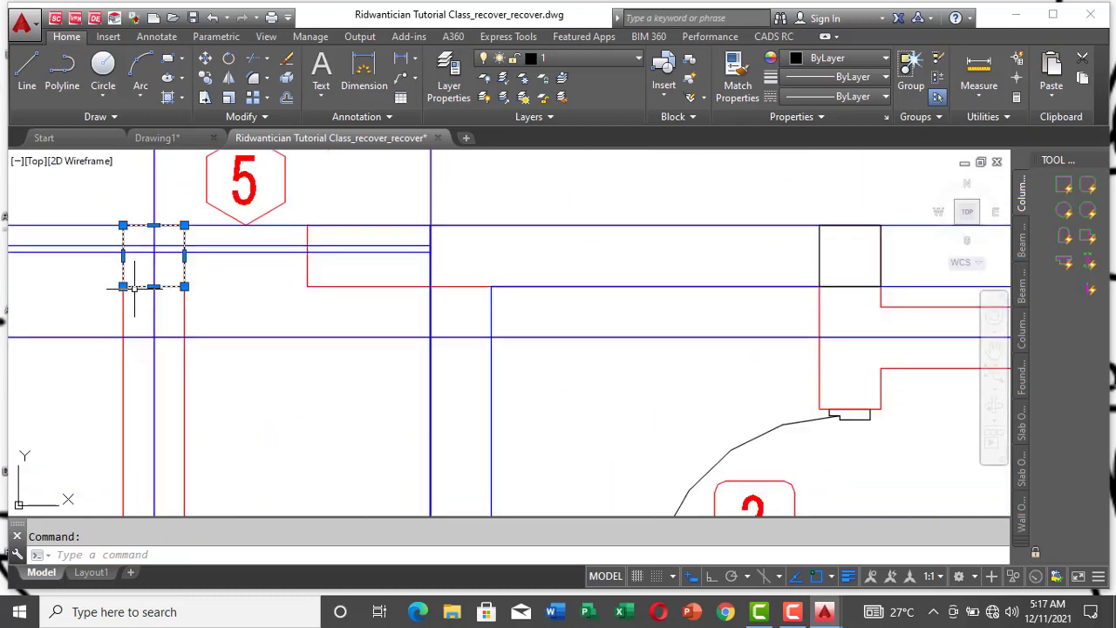
right_click(134, 288)
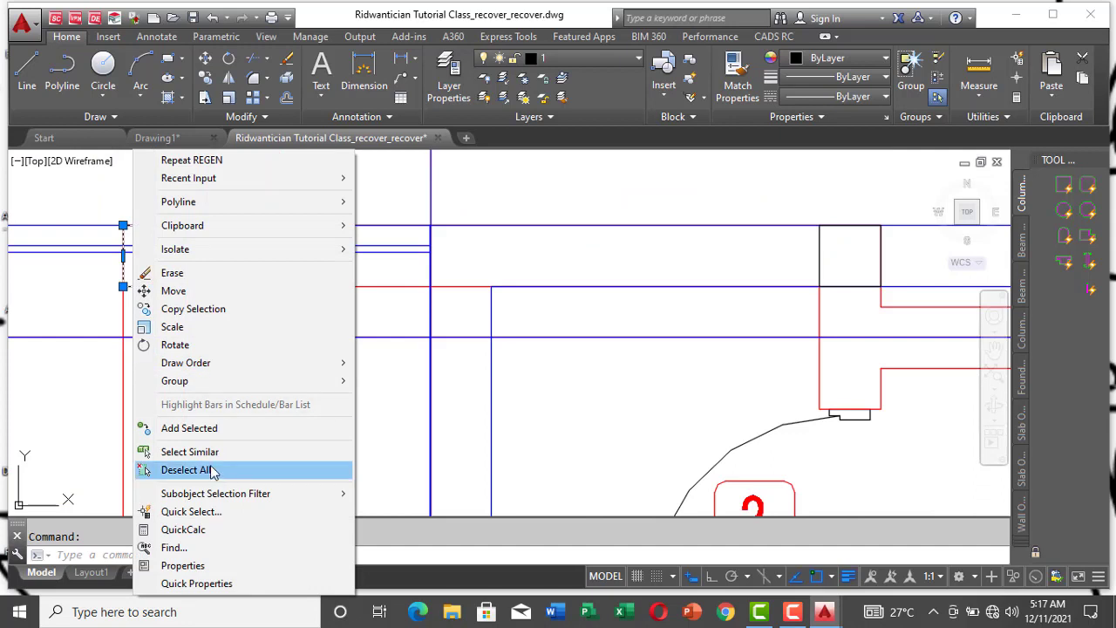
click(190, 451)
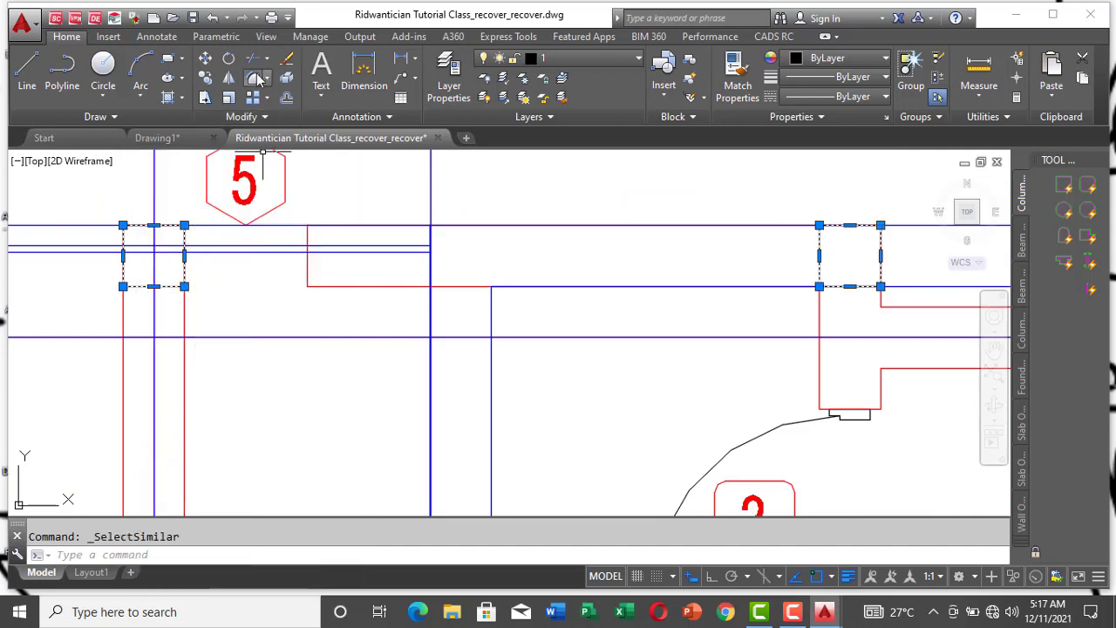
Step: Start copying all the selected columns, with the intersection of gridlines 1' and F as the base point
click(206, 78)
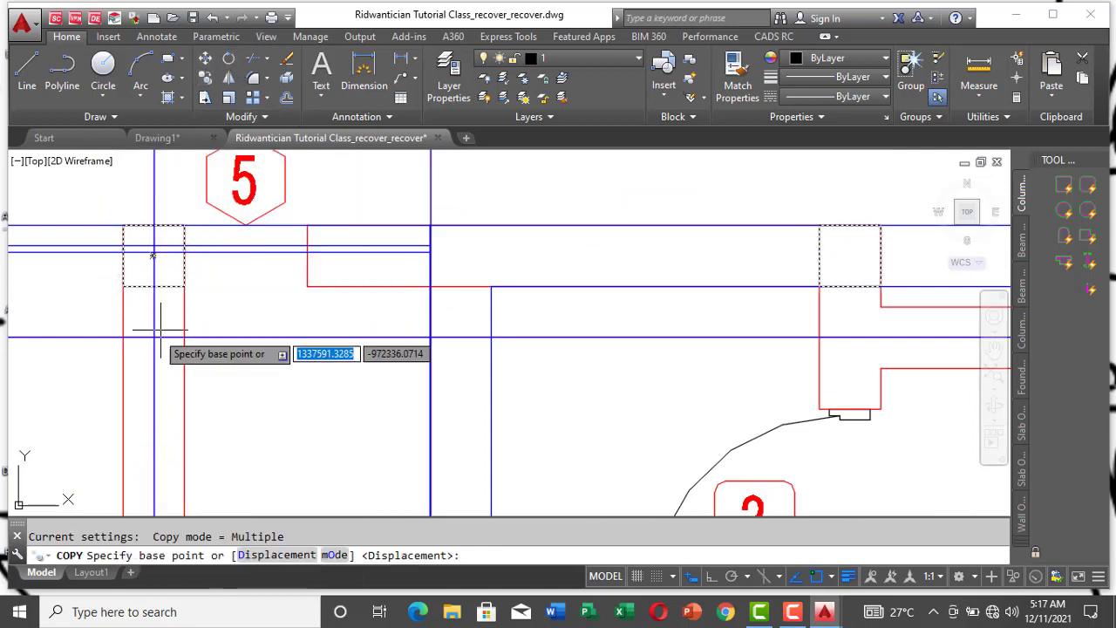
scroll(173, 306, down, 5)
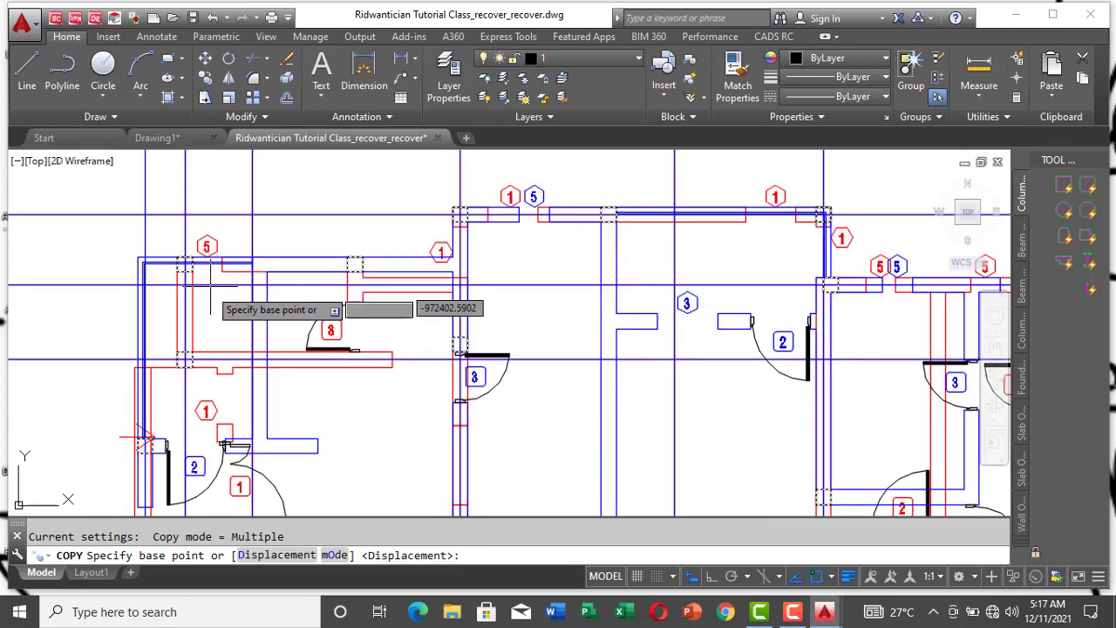
scroll(183, 235, up, 6)
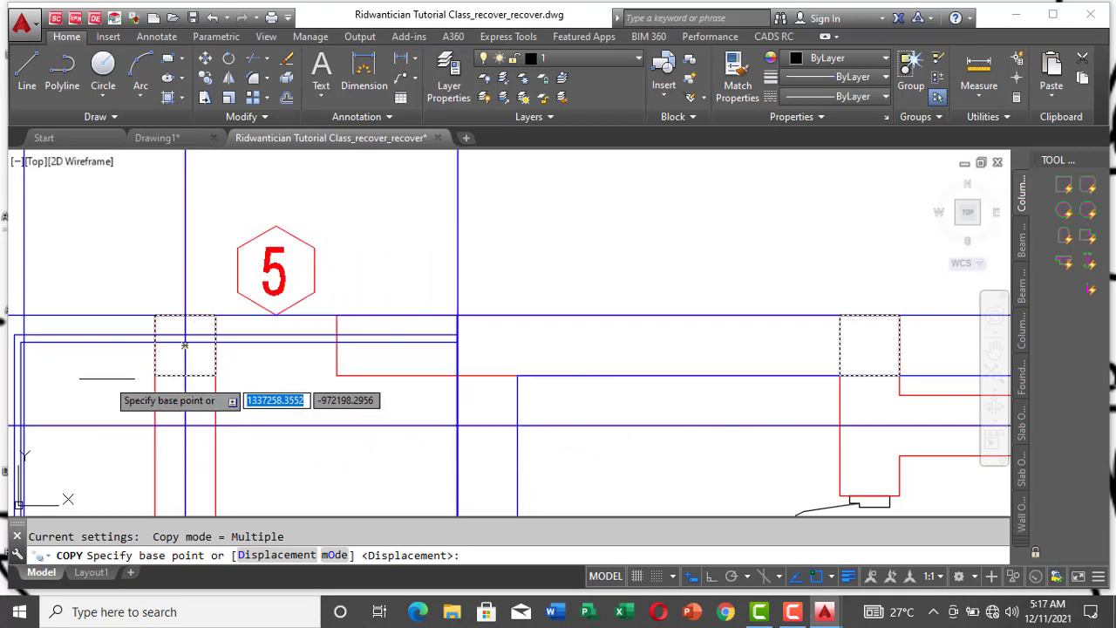
scroll(240, 337, down, 2)
scroll(244, 336, up, 5)
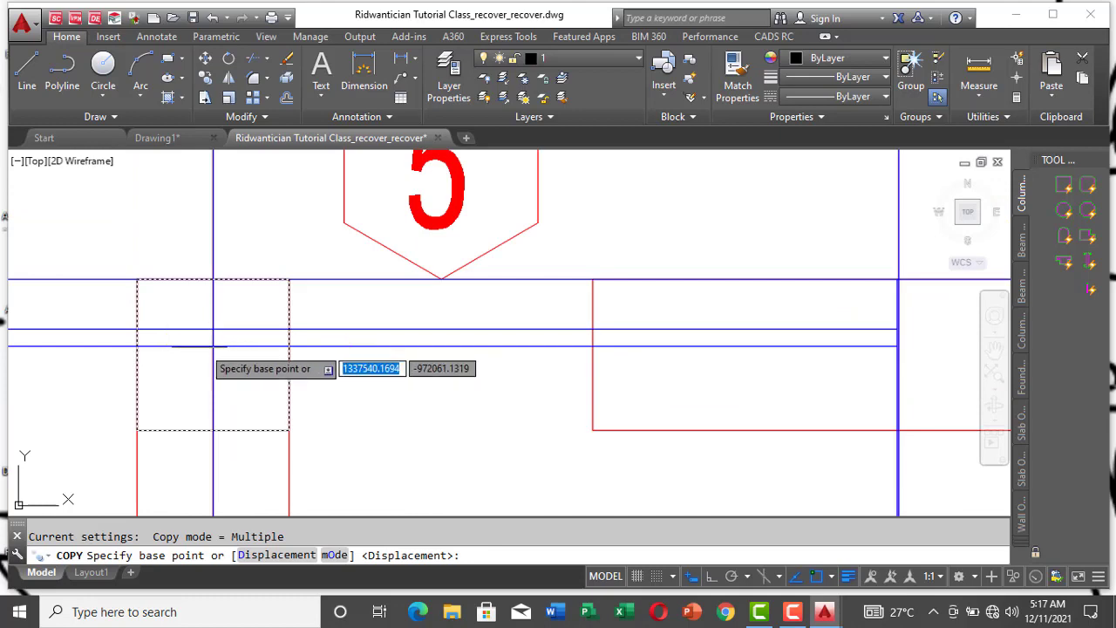
scroll(177, 344, down, 3)
scroll(177, 343, down, 3)
scroll(168, 344, up, 5)
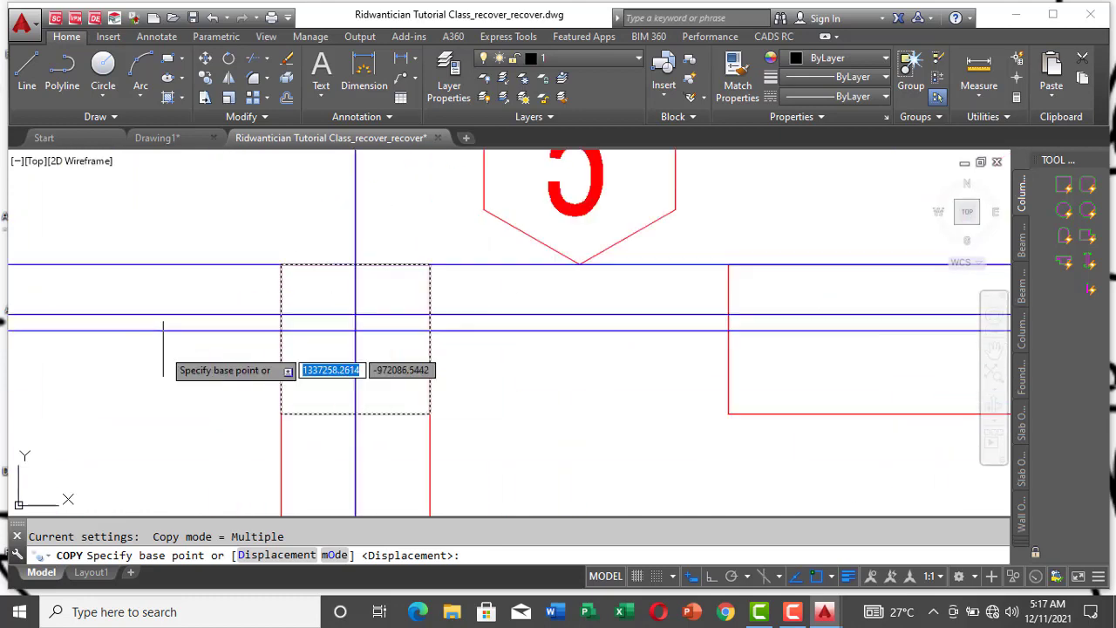
scroll(130, 321, down, 3)
scroll(113, 322, down, 3)
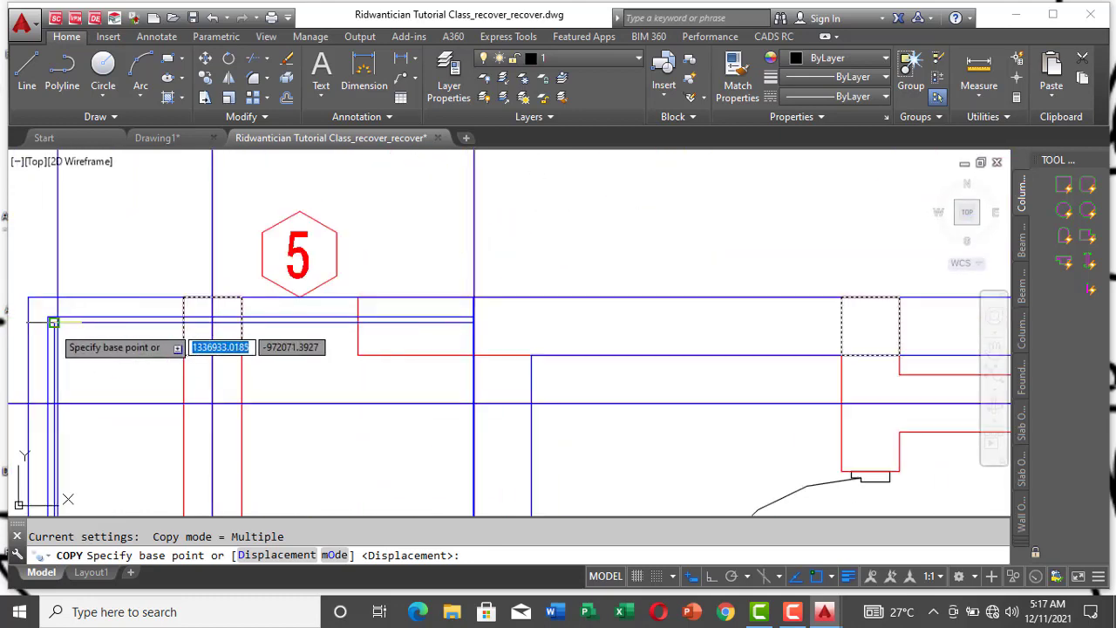
scroll(52, 314, up, 5)
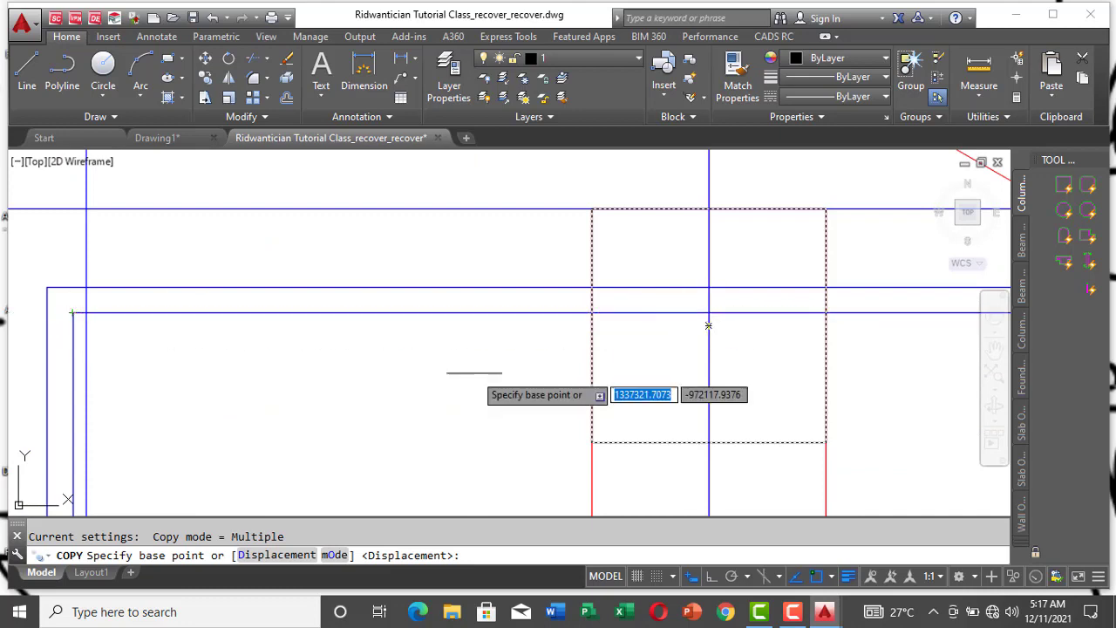
scroll(562, 292, down, 4)
scroll(563, 292, down, 6)
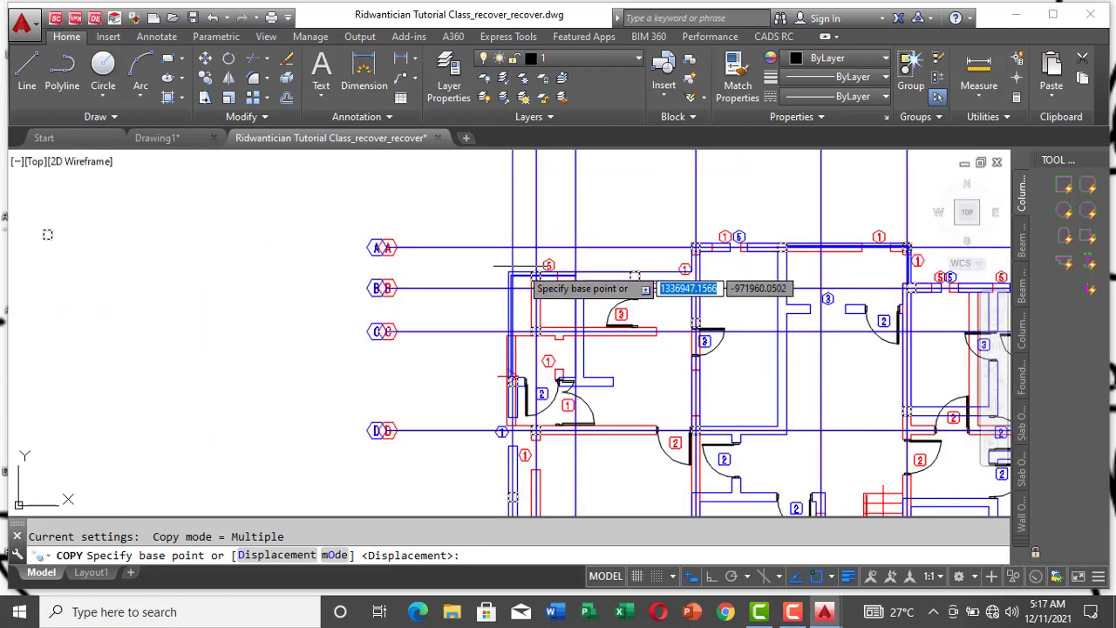
scroll(557, 383, up, 2)
scroll(557, 385, up, 5)
scroll(535, 357, down, 4)
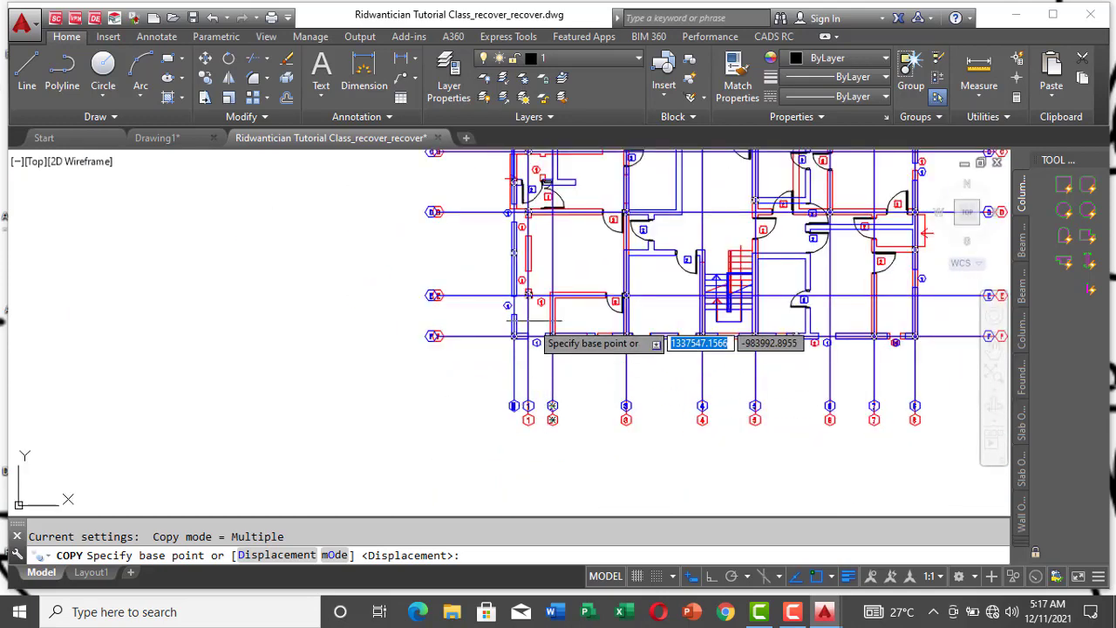
scroll(530, 336, up, 6)
scroll(586, 404, down, 3)
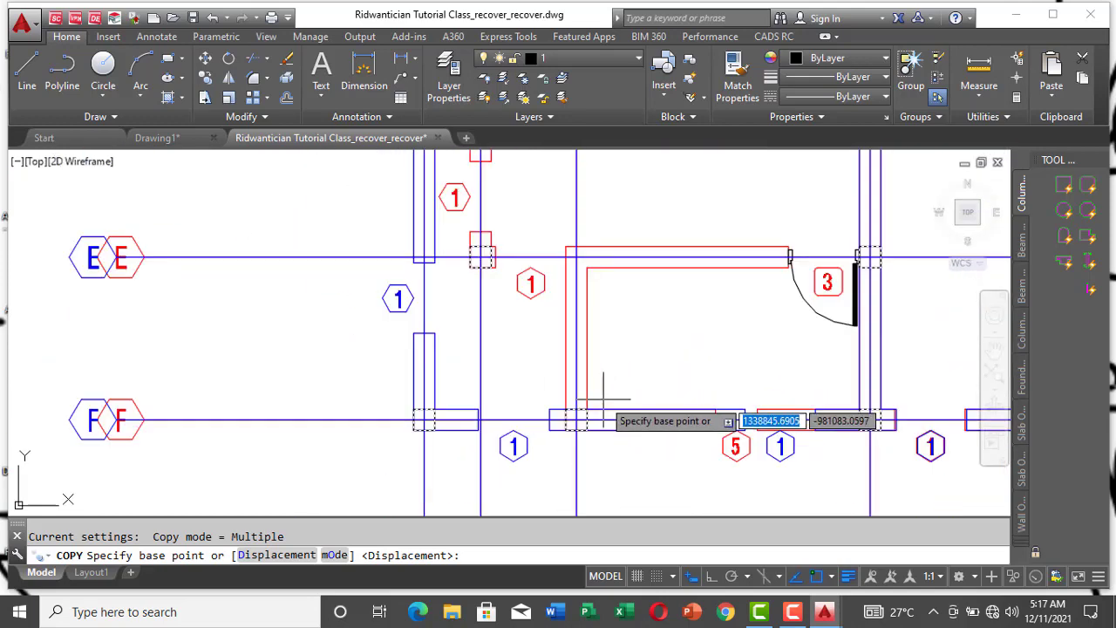
scroll(419, 414, up, 3)
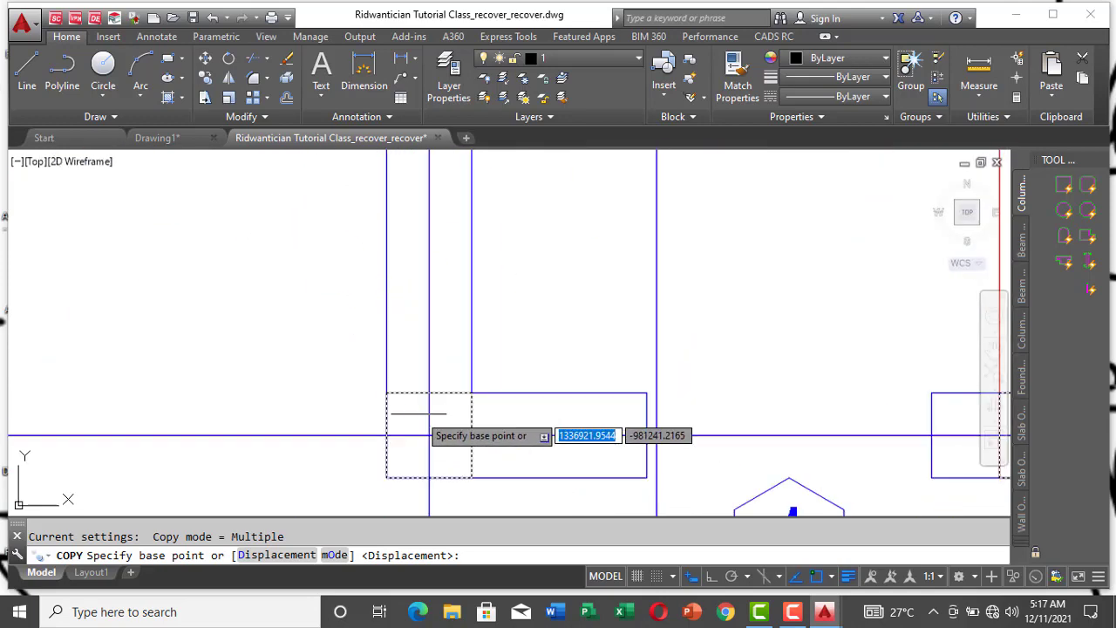
click(428, 435)
Step: Place the copied columns on the separate gridline layout, at the intersection of its leftmost vertical and lowest horizontal gridlines, and end the copy
scroll(261, 463, down, 5)
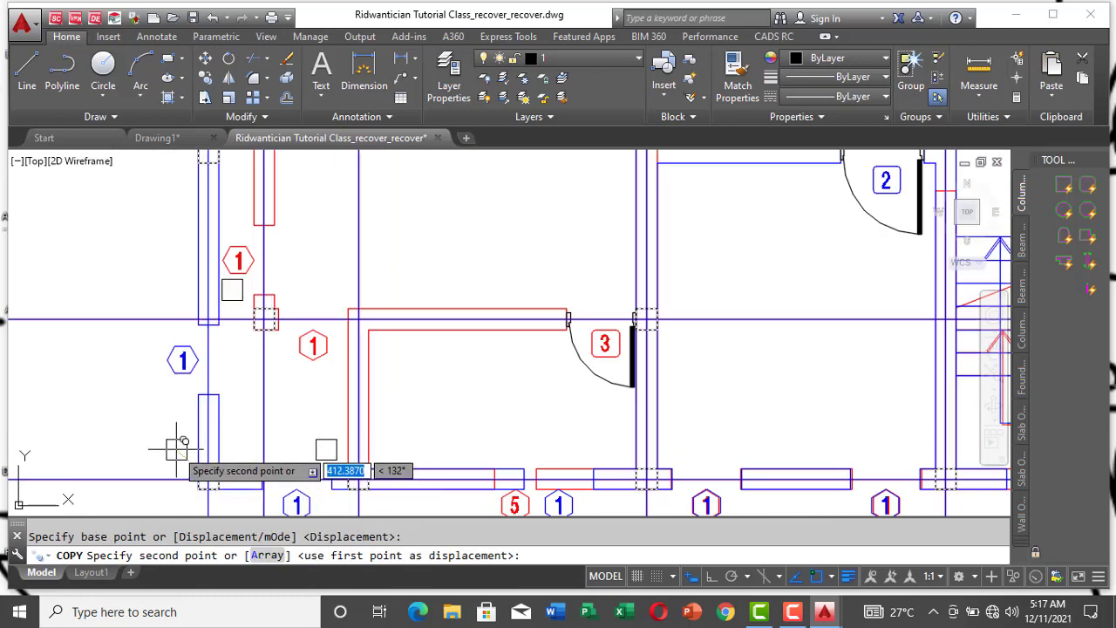
scroll(194, 449, down, 7)
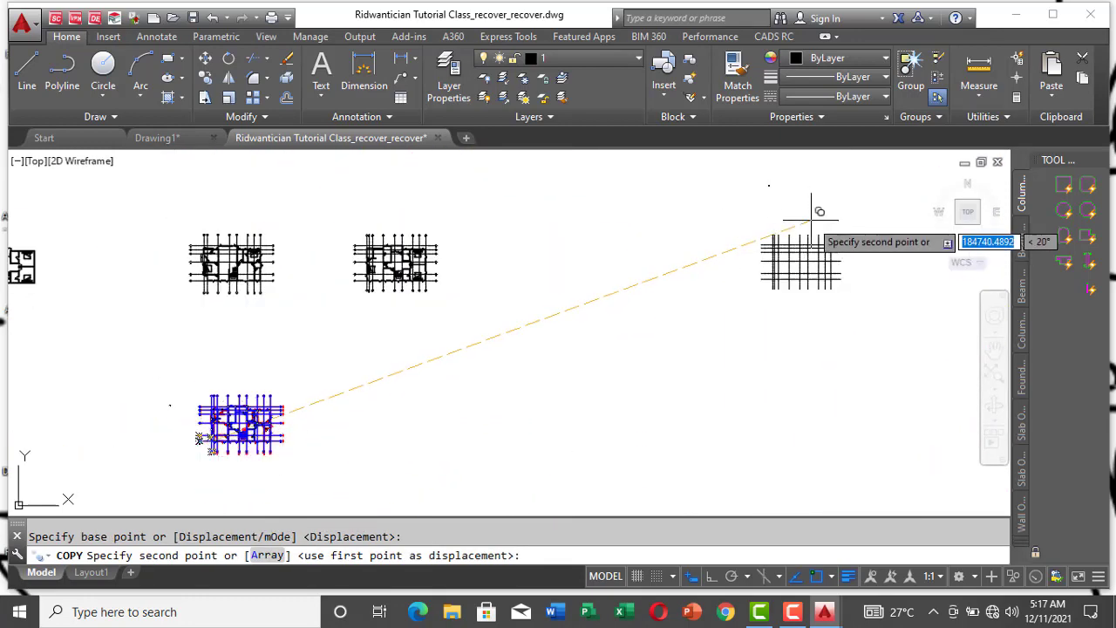
scroll(253, 440, up, 9)
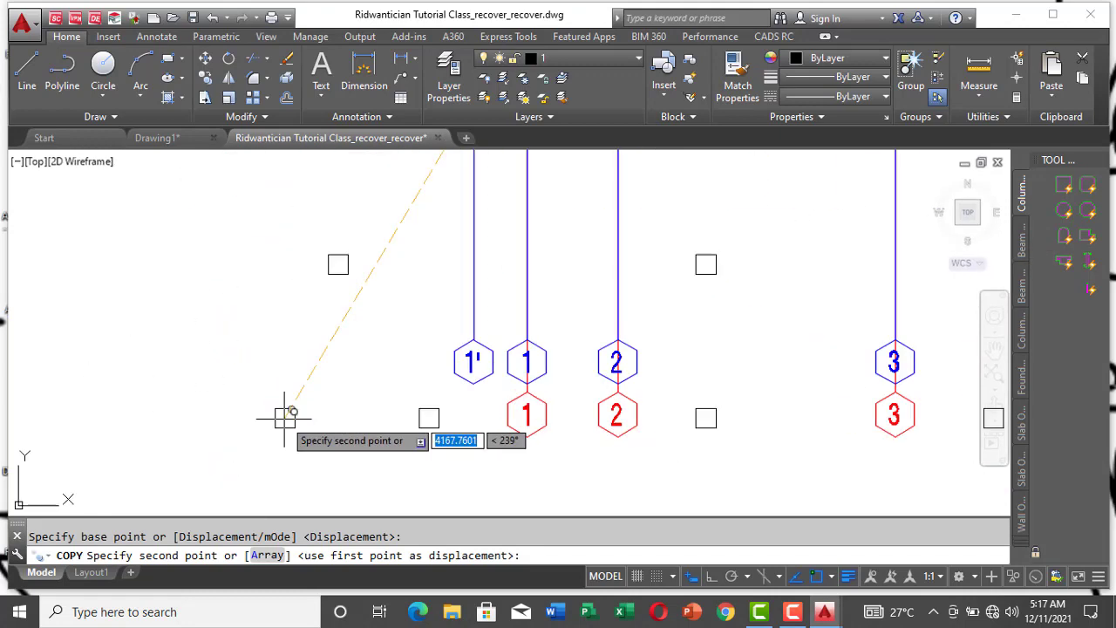
scroll(399, 274, up, 3)
scroll(323, 311, down, 2)
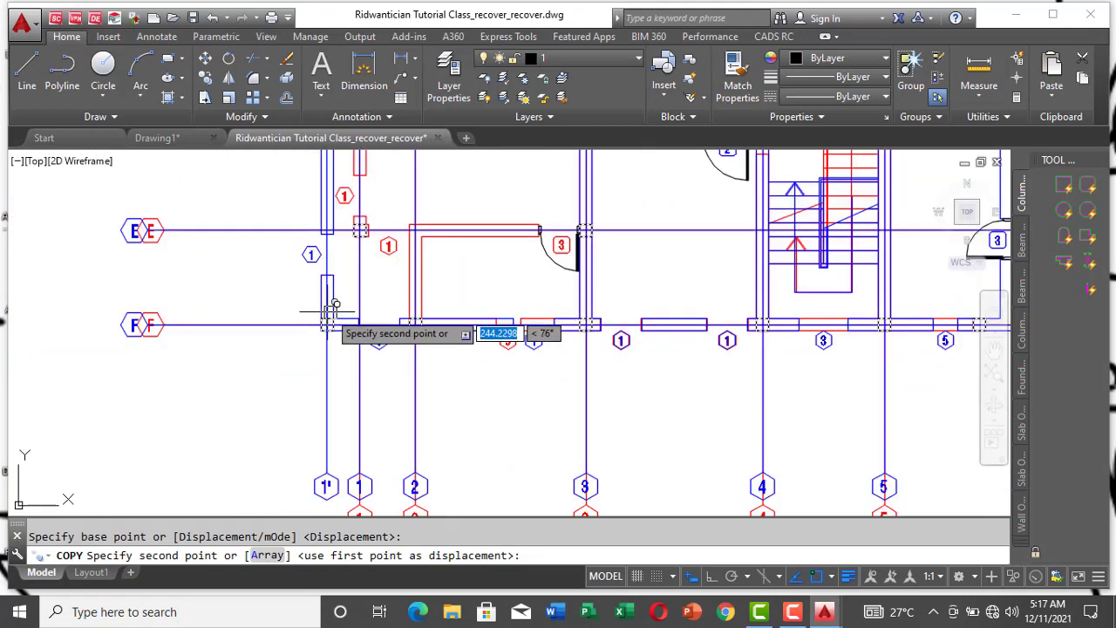
scroll(334, 347, up, 5)
scroll(216, 373, down, 8)
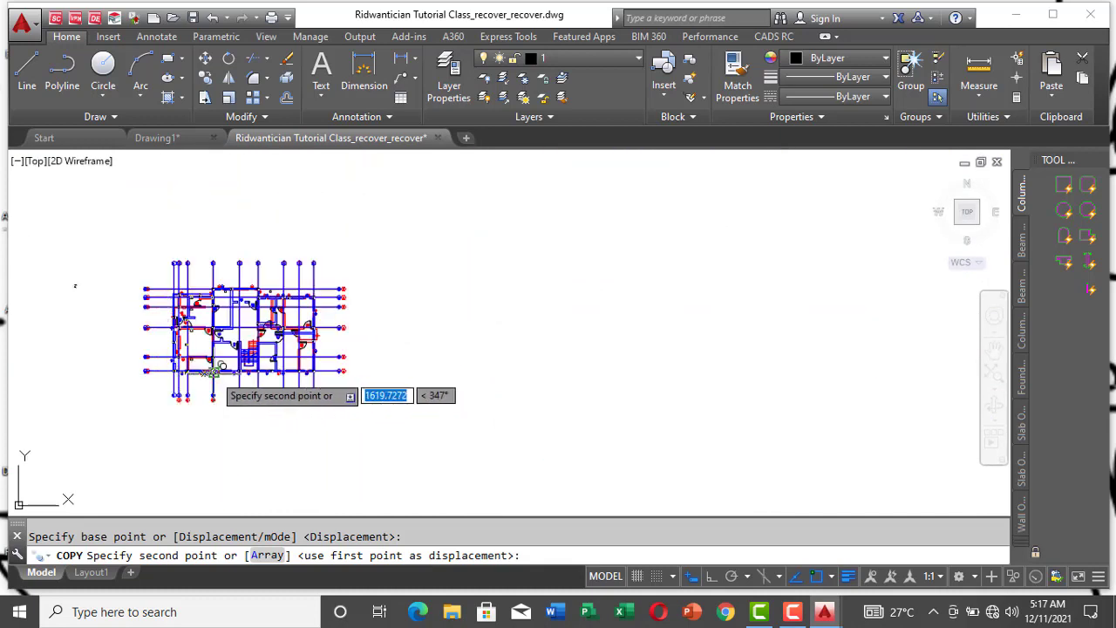
scroll(568, 294, up, 6)
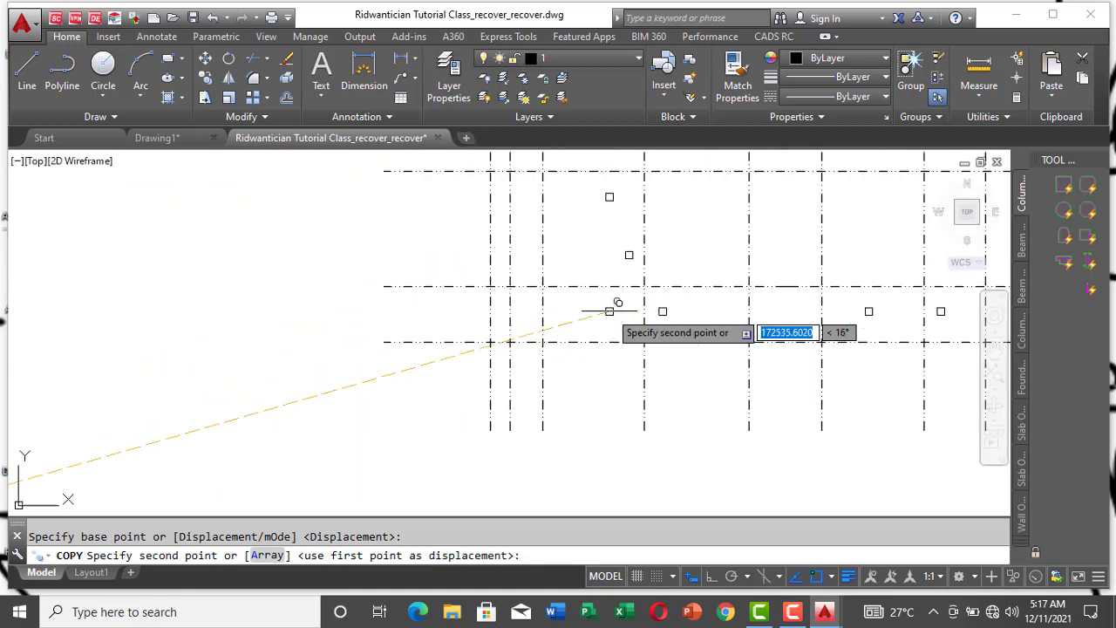
scroll(513, 371, up, 4)
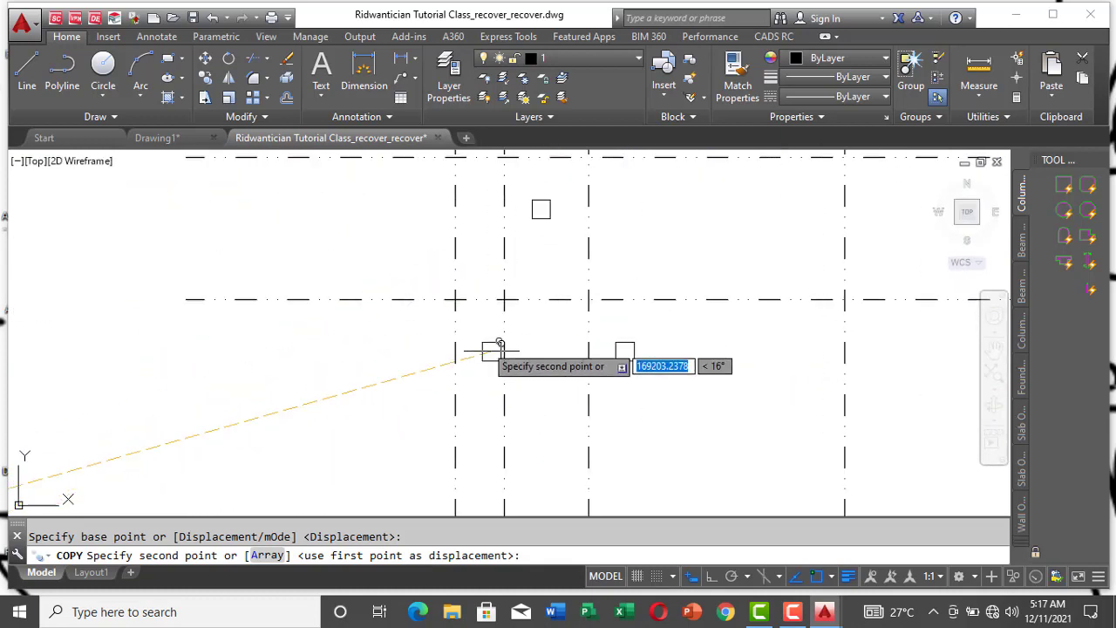
click(454, 300)
scroll(250, 440, down, 6)
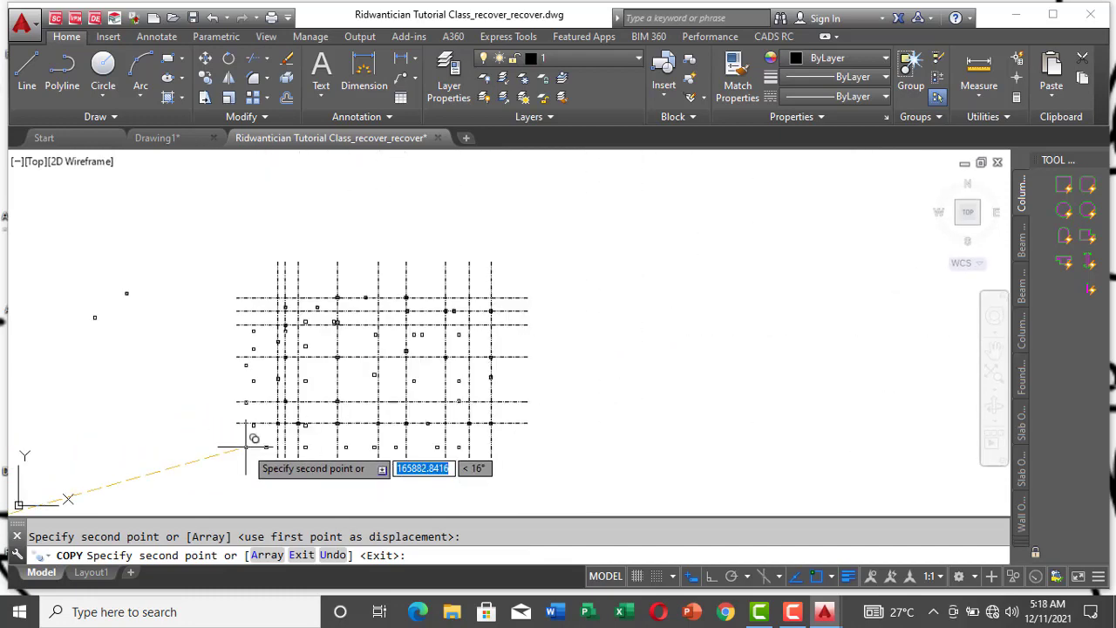
key(Escape)
Step: Erase the stray column squares lying outside the separate gridline layout, to the left of its gridlines
scroll(339, 386, up, 4)
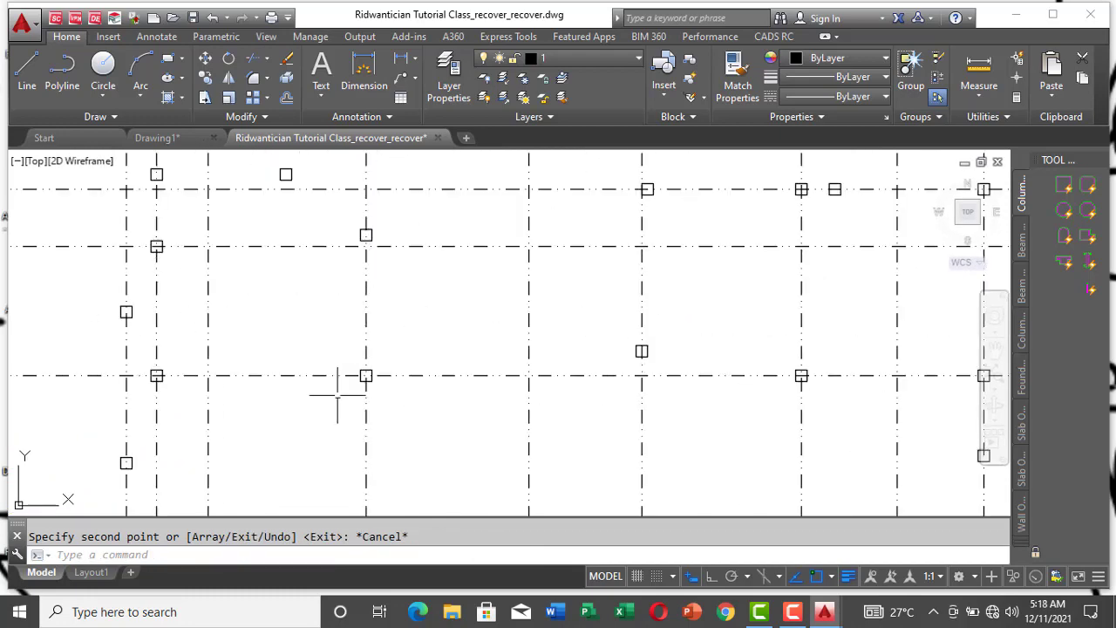
scroll(473, 353, down, 4)
click(152, 267)
click(194, 308)
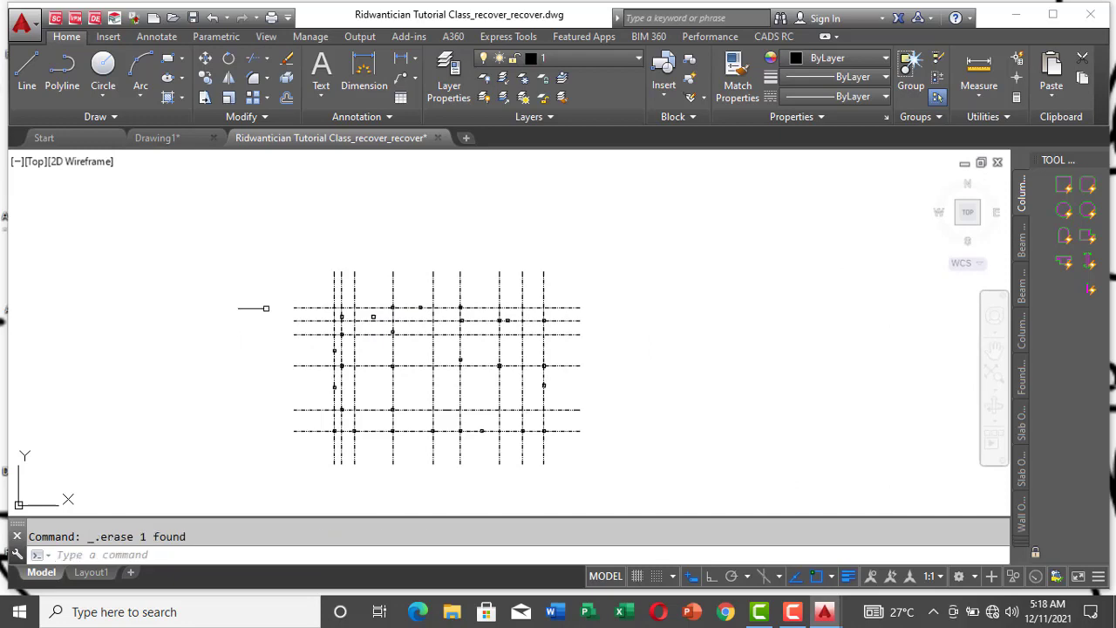
Step: Select all similar gridlines of the separate layout, move them to the First layer, and clear the selection
scroll(357, 365, up, 3)
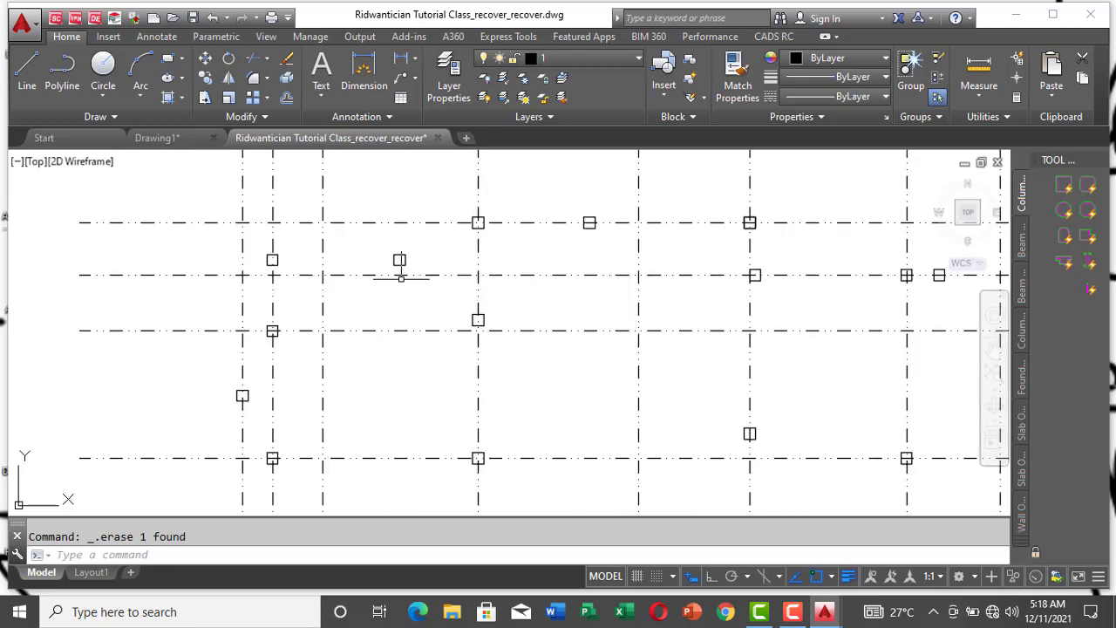
scroll(400, 267, down, 1)
scroll(541, 383, up, 4)
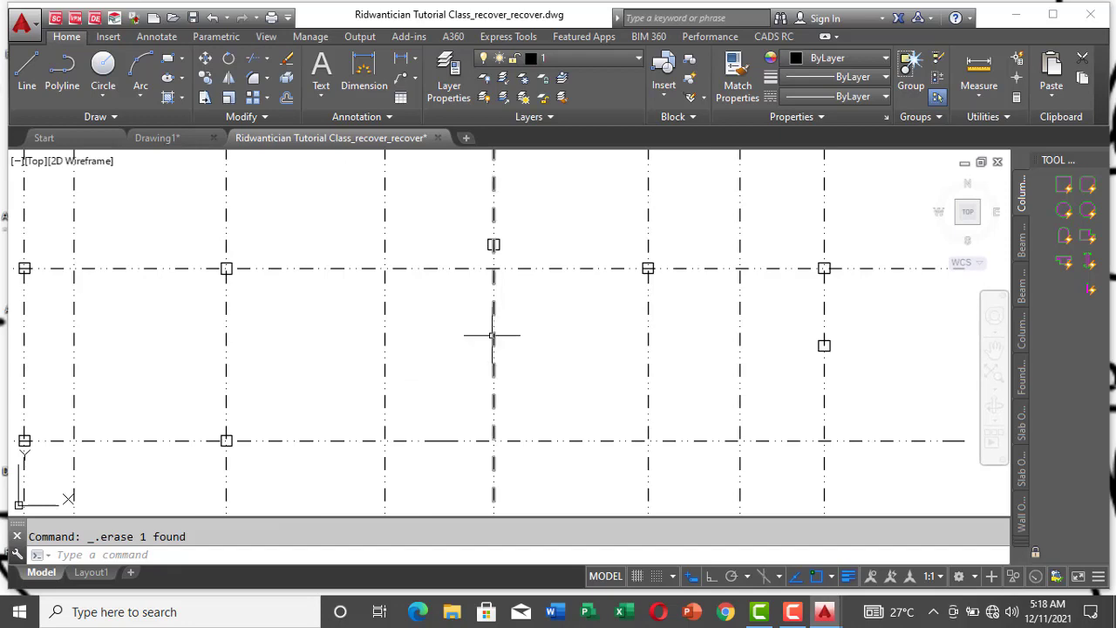
scroll(517, 269, down, 5)
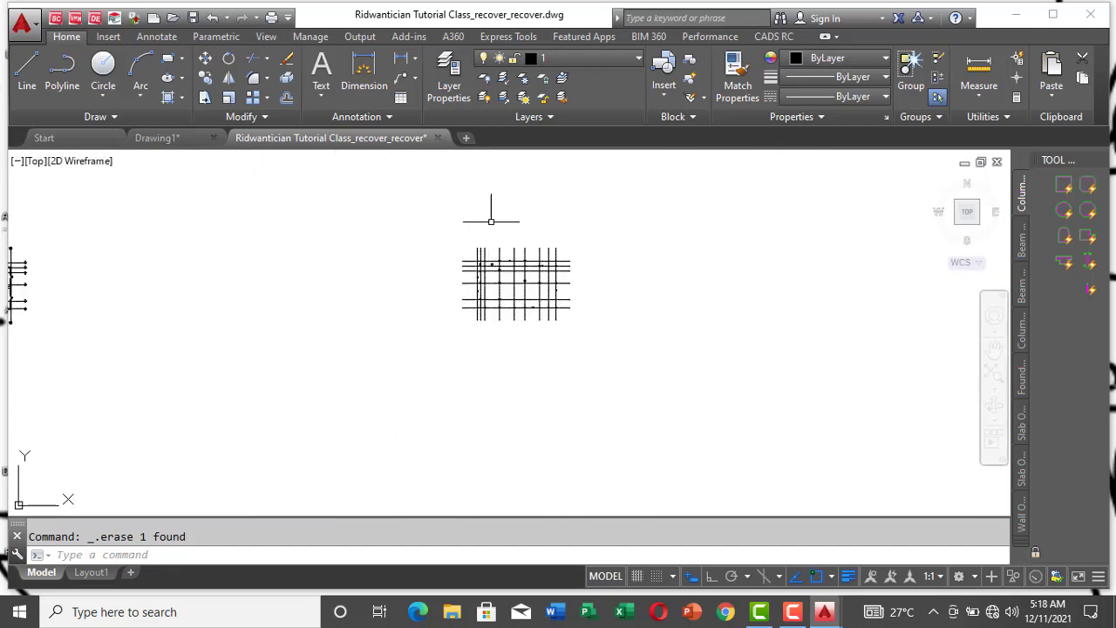
scroll(516, 279, up, 1)
scroll(518, 450, up, 2)
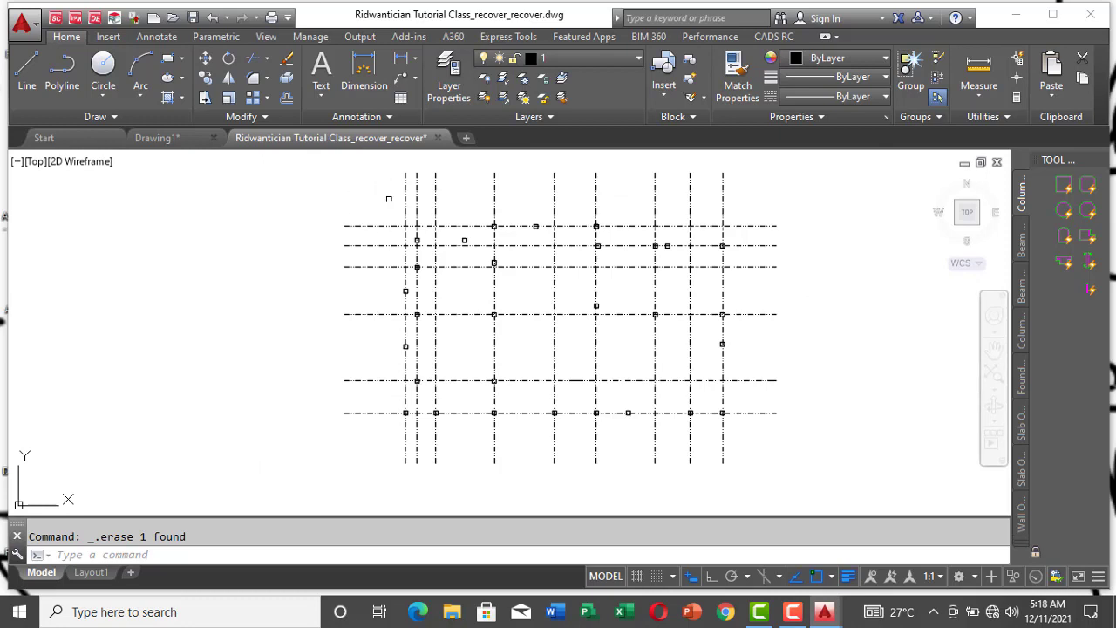
right_click(405, 174)
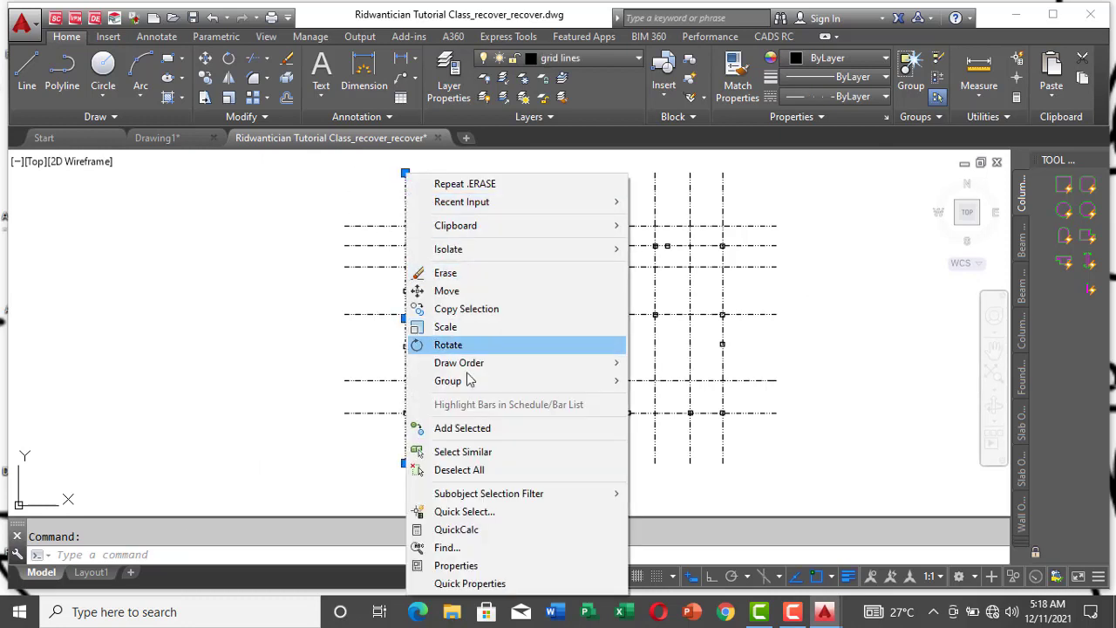
click(469, 453)
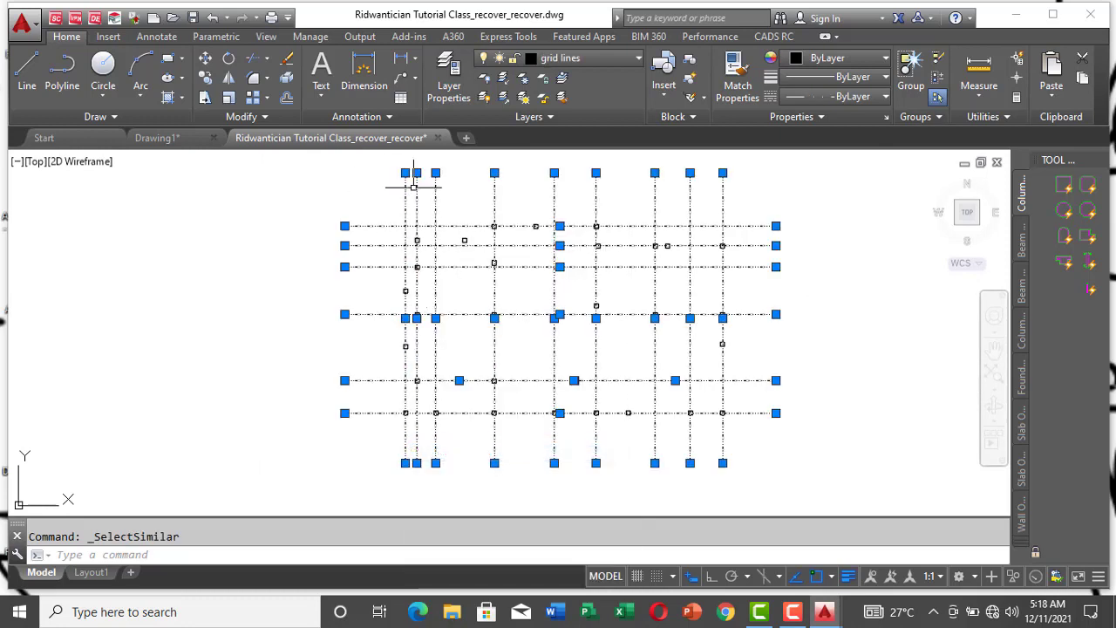
click(601, 57)
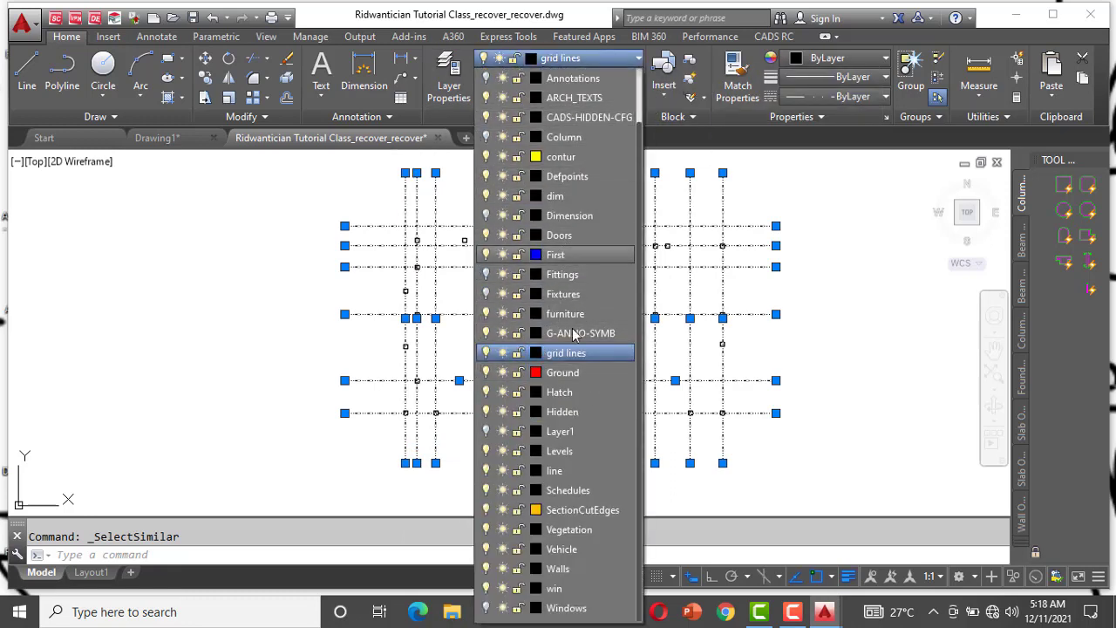
scroll(606, 132, up, 1)
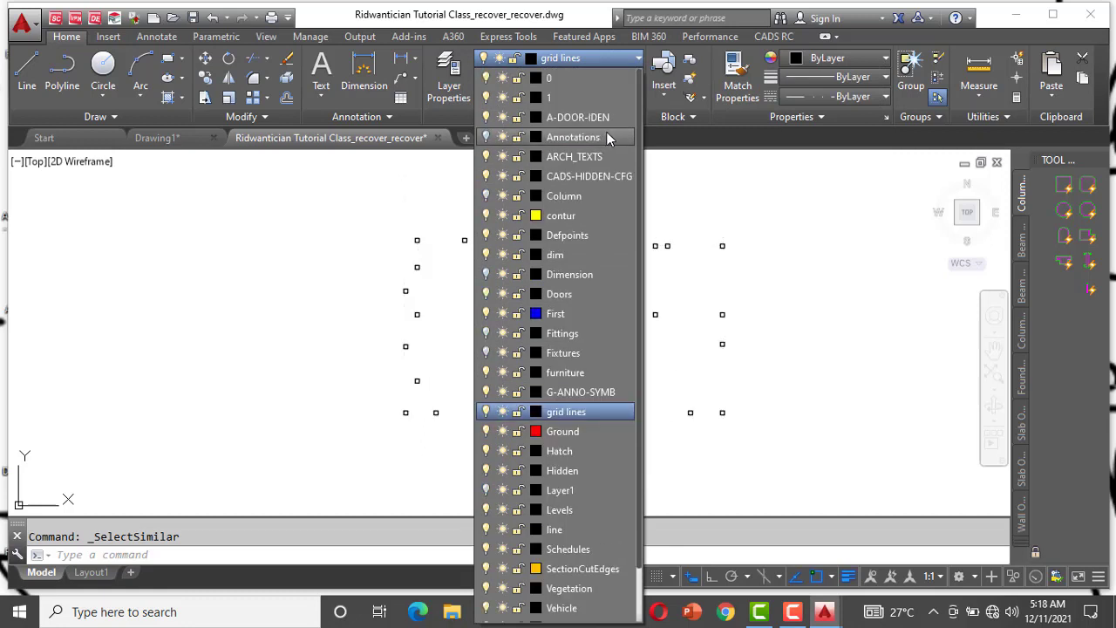
click(575, 315)
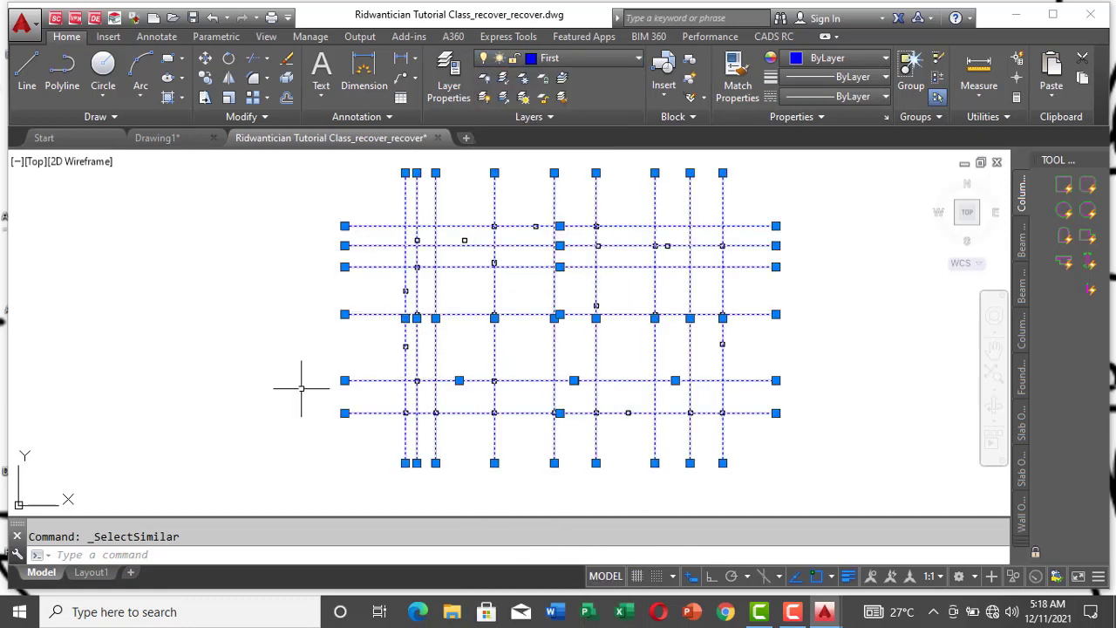
key(Escape)
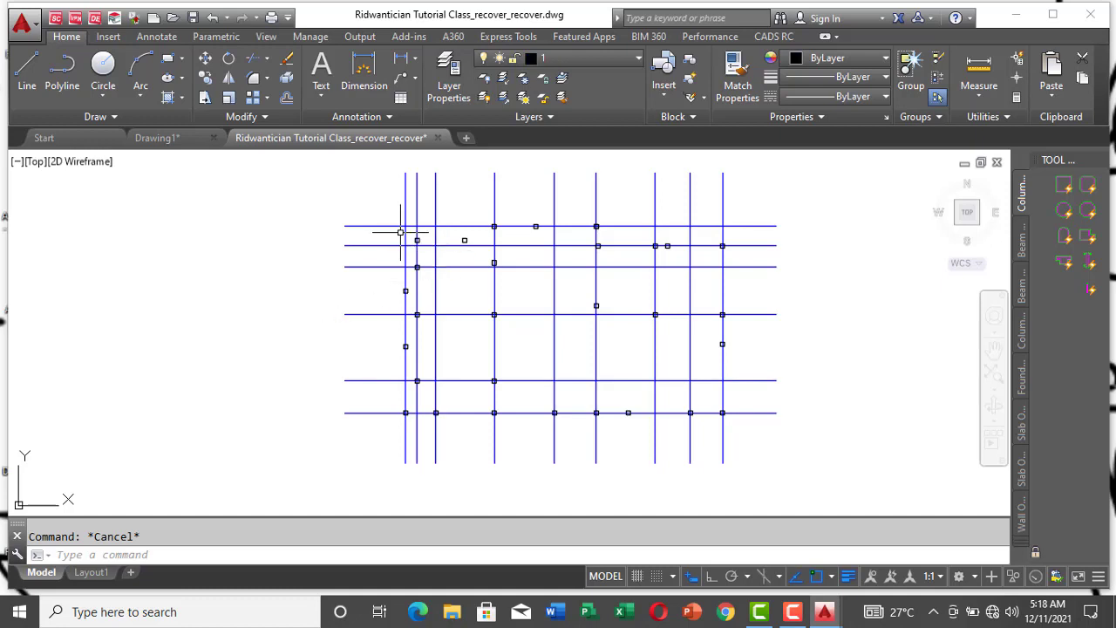
Step: Copy the fifth vertical gridline, based at its intersection with the uppermost horizontal gridline, onto the centre of the column just left of it
scroll(403, 243, up, 2)
scroll(530, 281, down, 3)
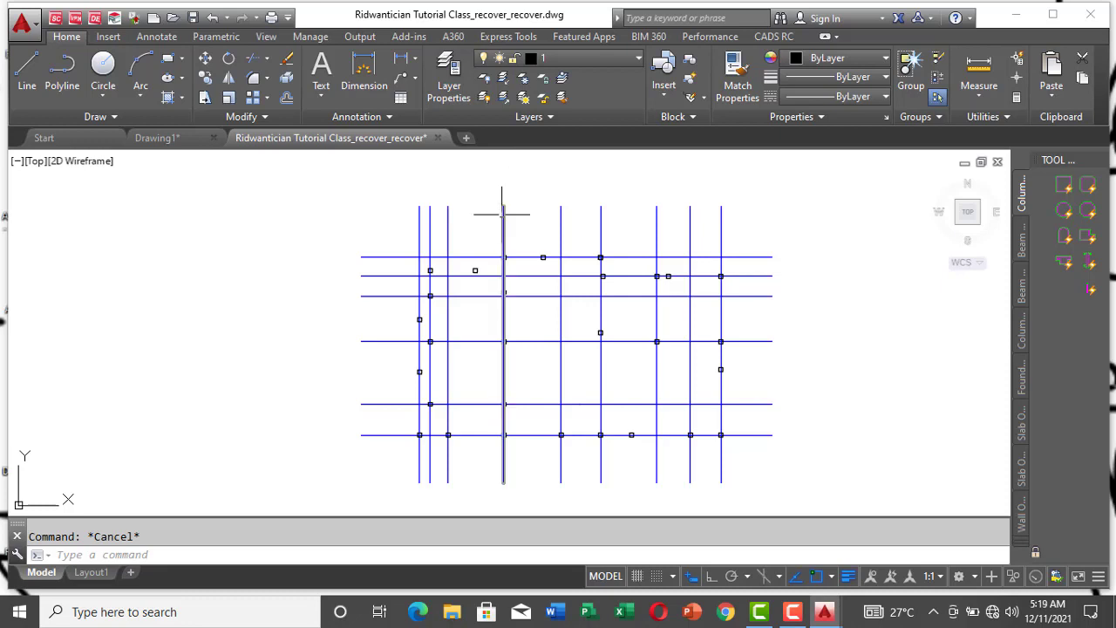
scroll(499, 244, up, 6)
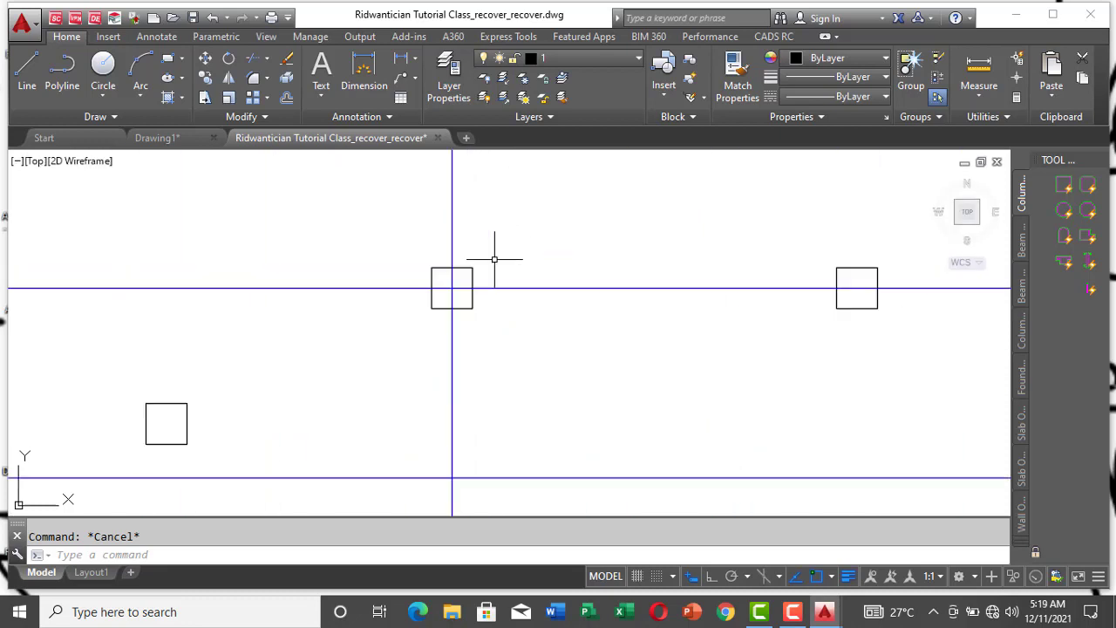
scroll(530, 258, down, 2)
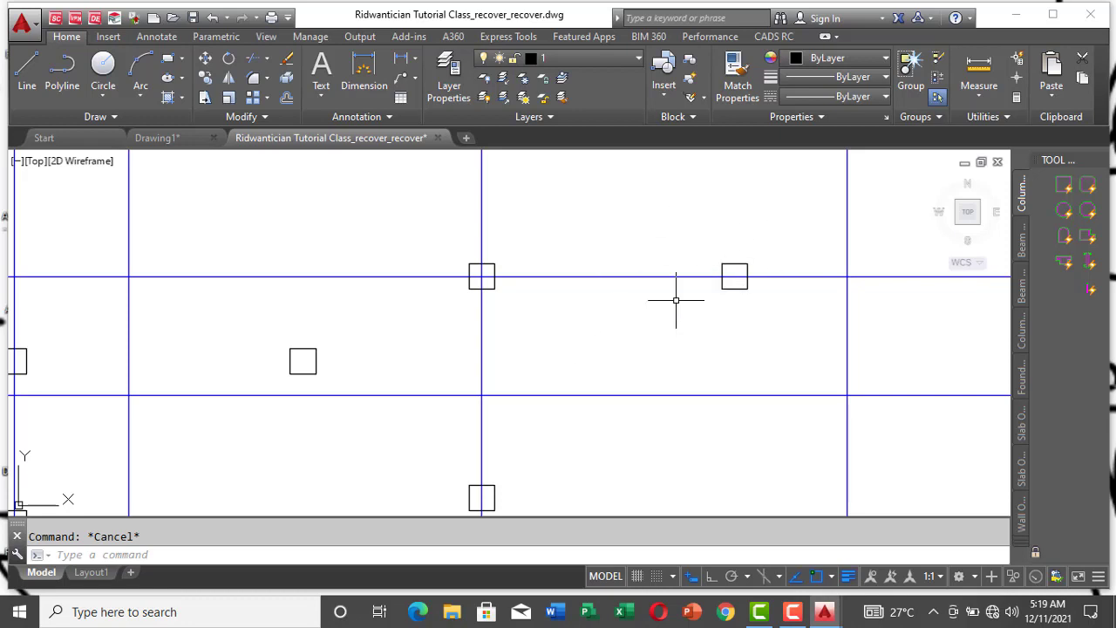
scroll(518, 324, down, 4)
scroll(653, 280, up, 2)
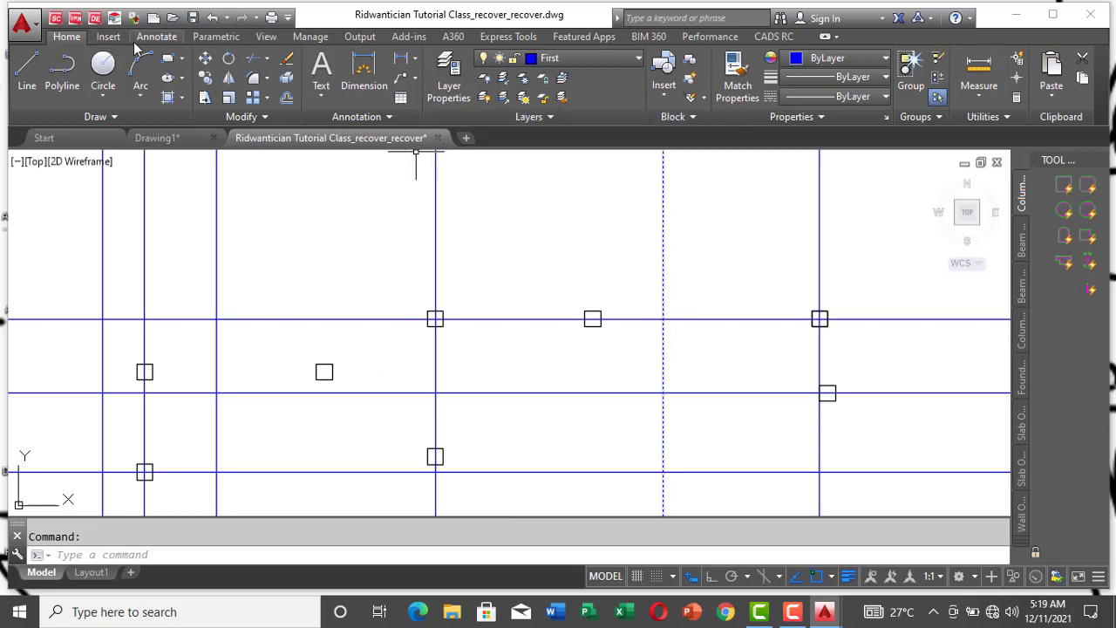
click(208, 78)
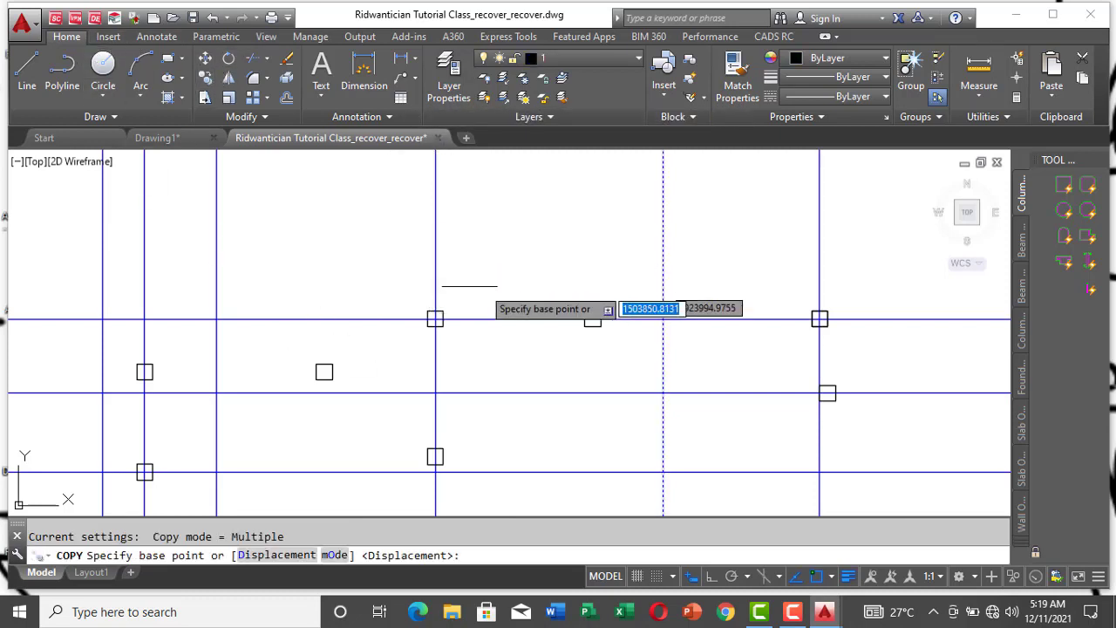
scroll(654, 358, up, 3)
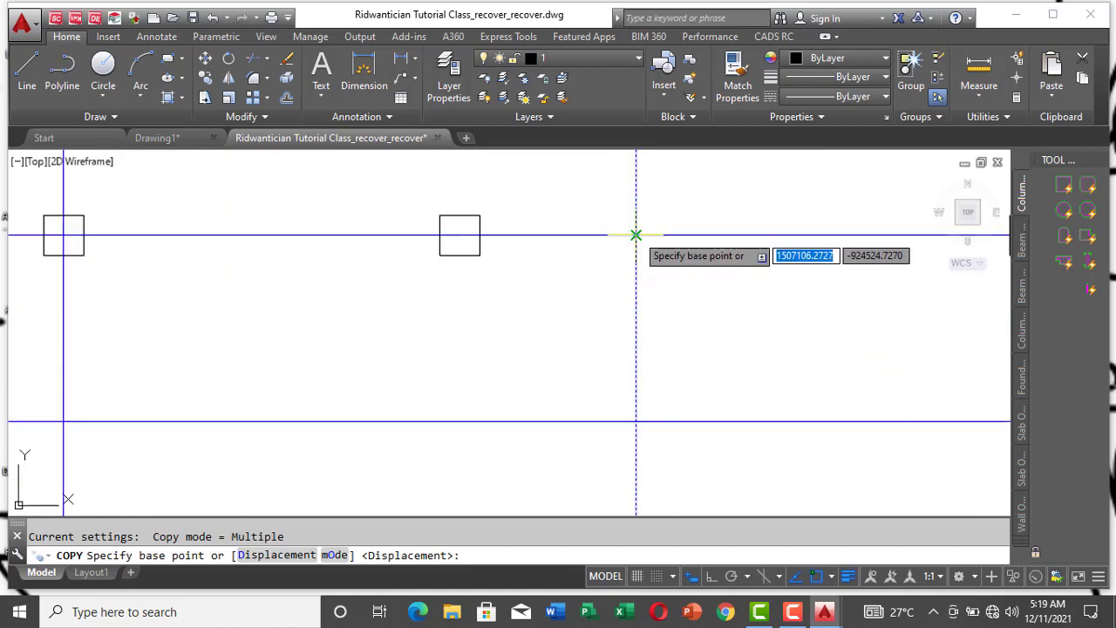
click(636, 235)
scroll(475, 239, up, 3)
scroll(491, 241, down, 5)
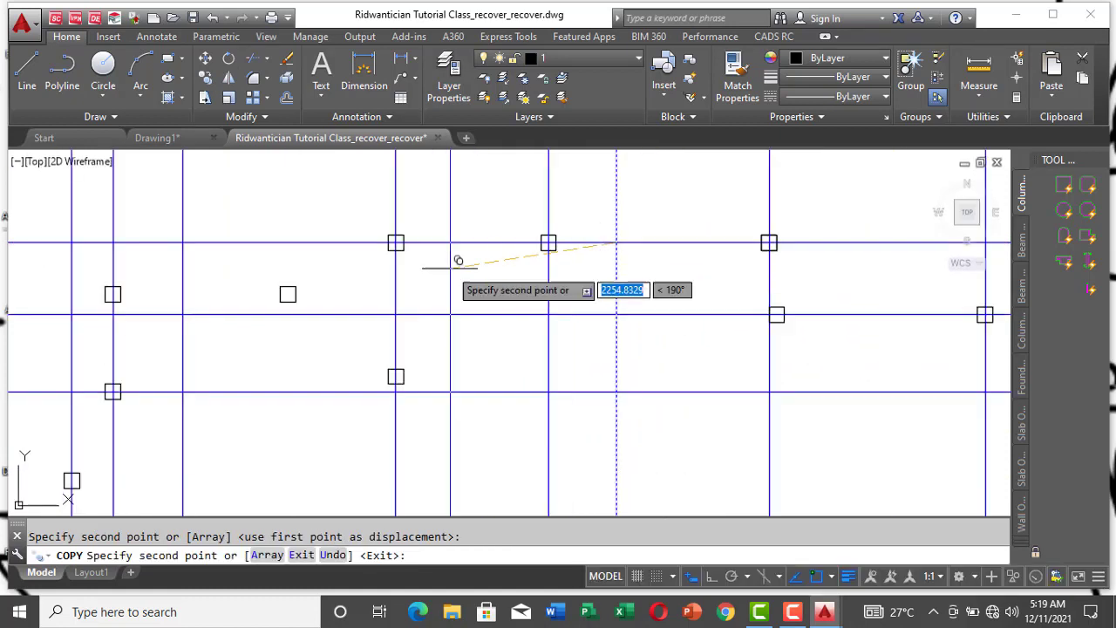
Step: Place further copies of the vertical gridline through the column just right of the sixth gridline and the off-grid column between the third and fourth gridlines
scroll(443, 249, up, 2)
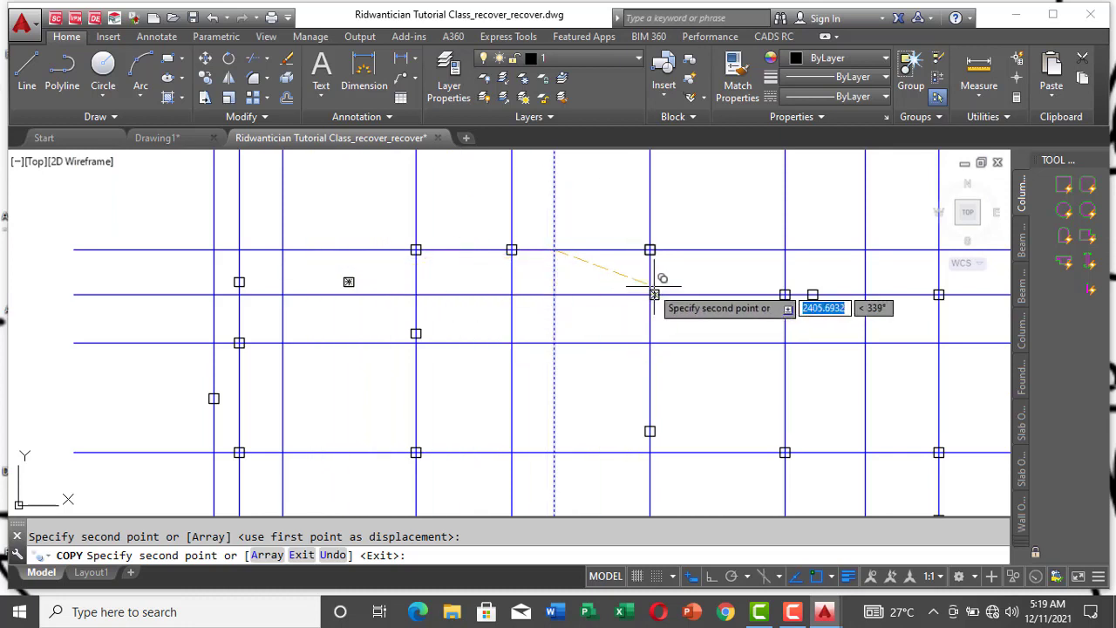
scroll(619, 321, up, 5)
click(580, 349)
scroll(610, 340, down, 3)
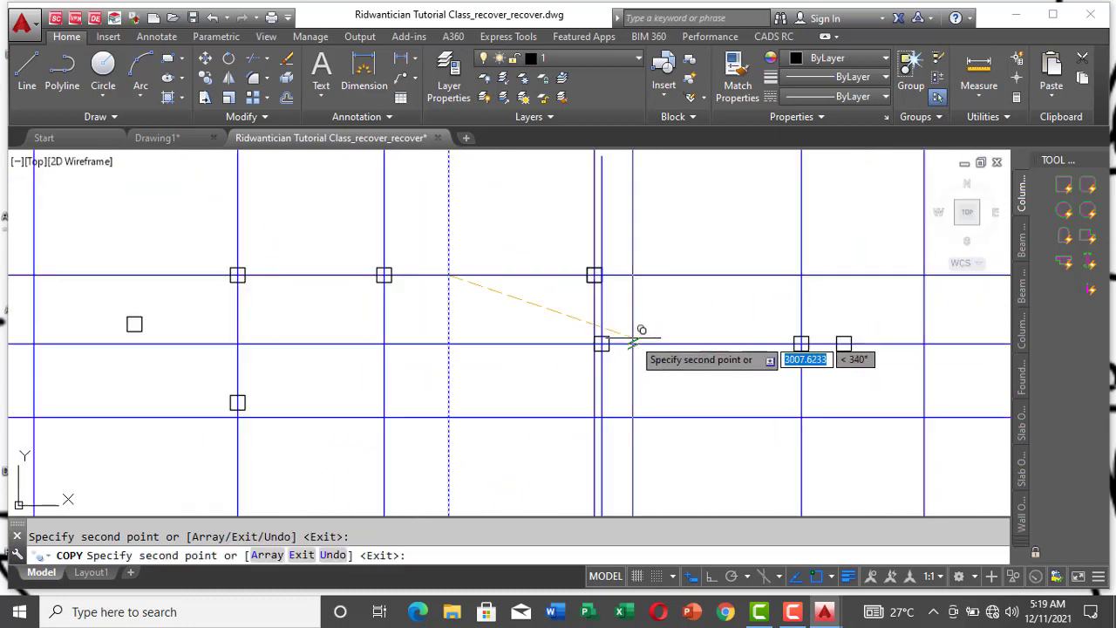
click(131, 321)
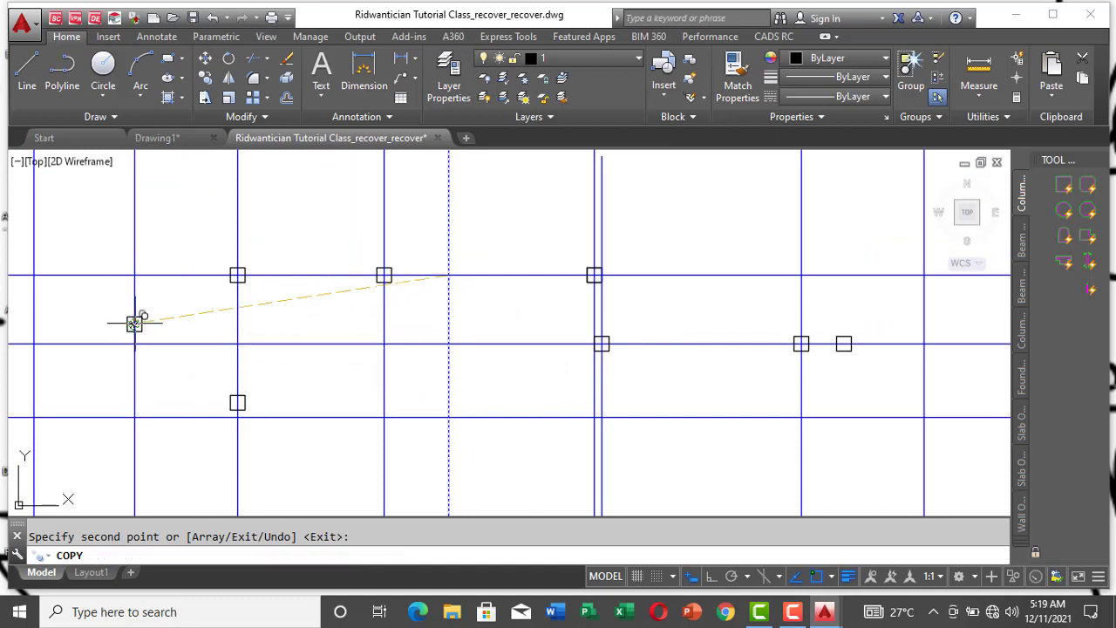
Step: Draw a rectangle about 22,000 units wide around all columns of the gridline layout, crossing the outer ends of the gridlines
scroll(374, 322, down, 3)
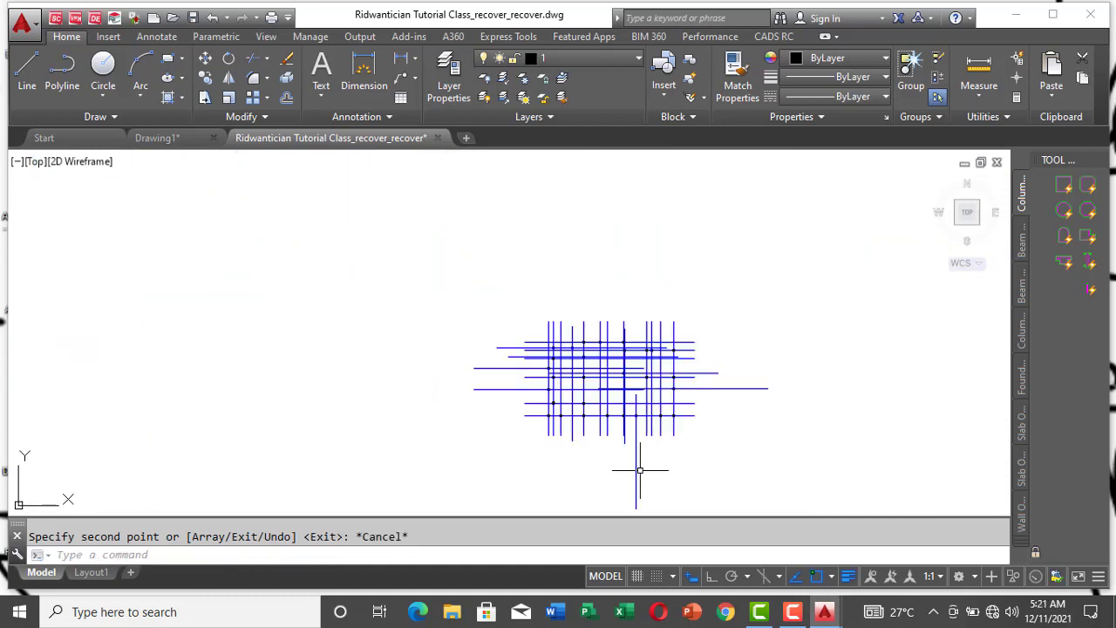
scroll(637, 471, up, 6)
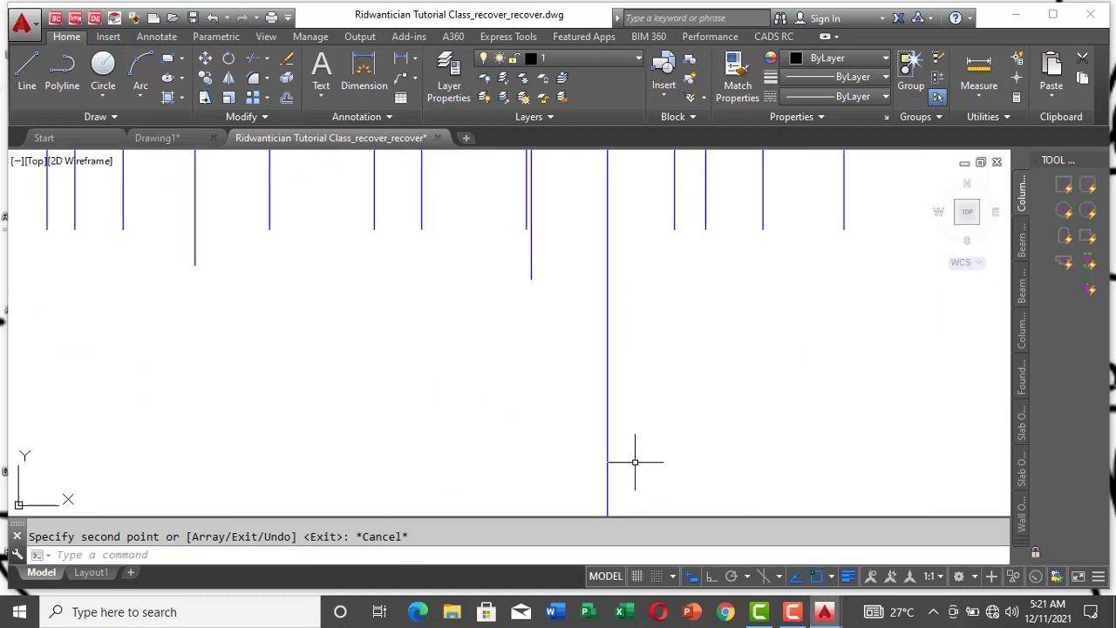
scroll(634, 464, down, 3)
scroll(635, 464, down, 2)
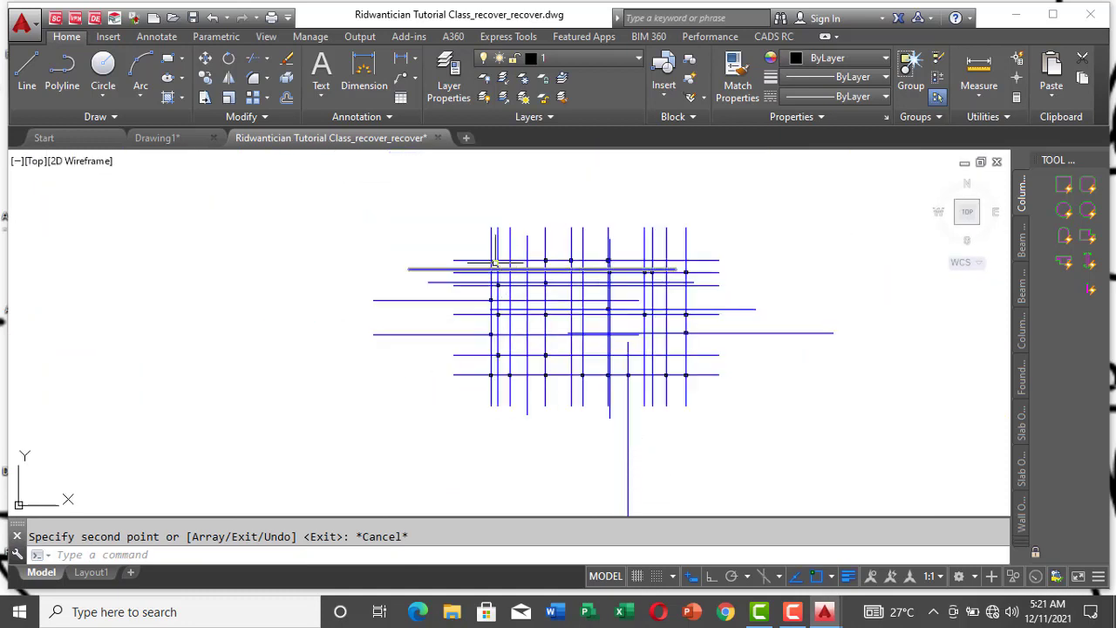
click(167, 59)
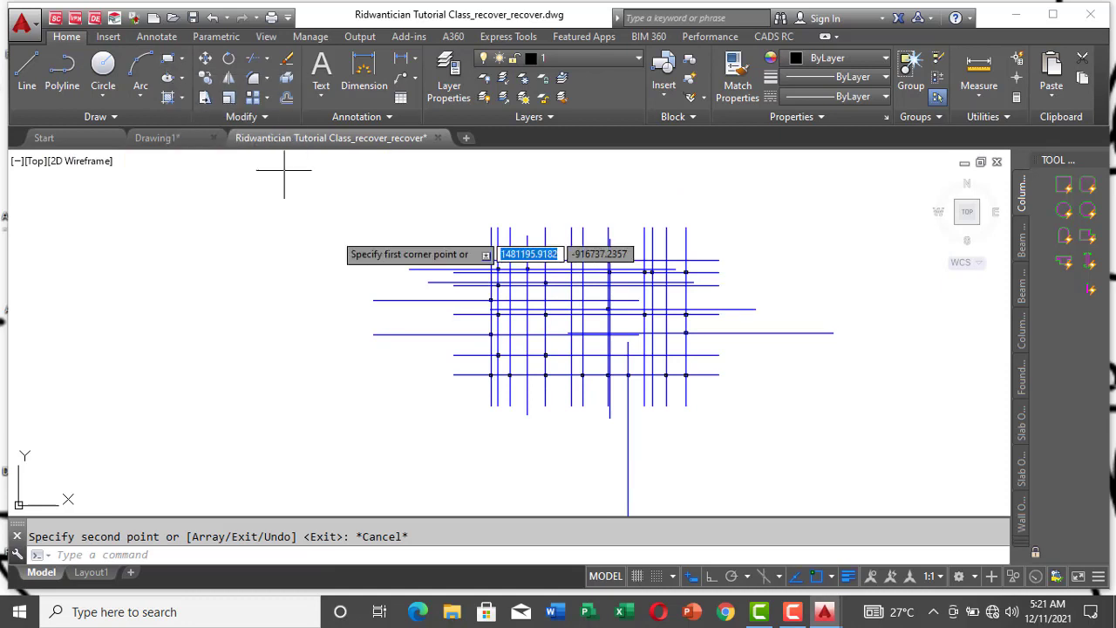
click(460, 248)
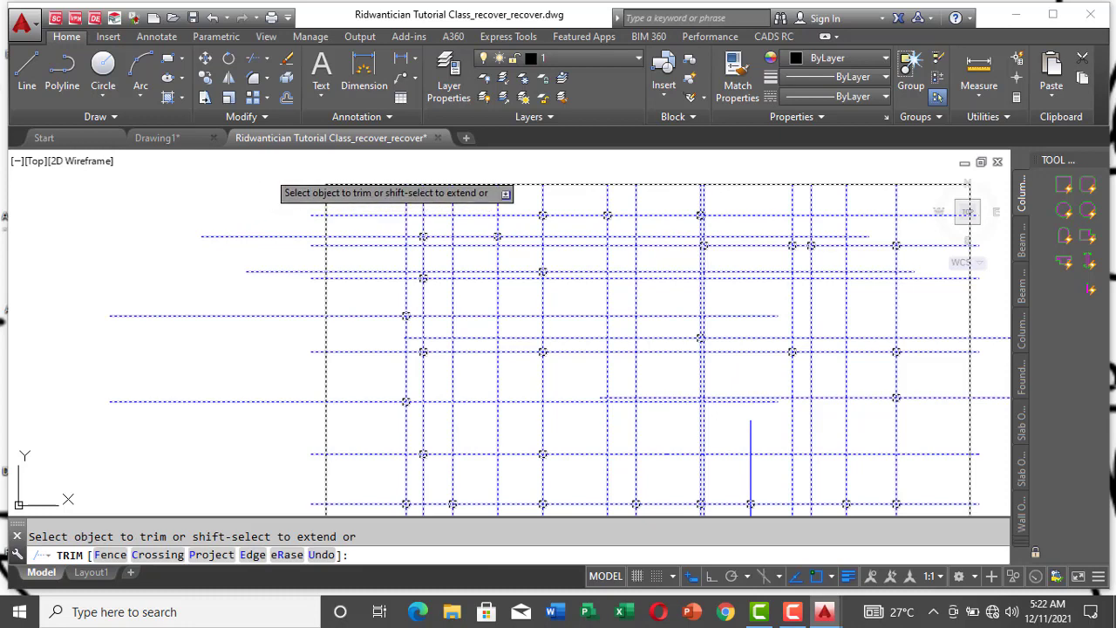
Step: Trim the horizontal gridline ends that project beyond the rectangle's left edge
click(269, 172)
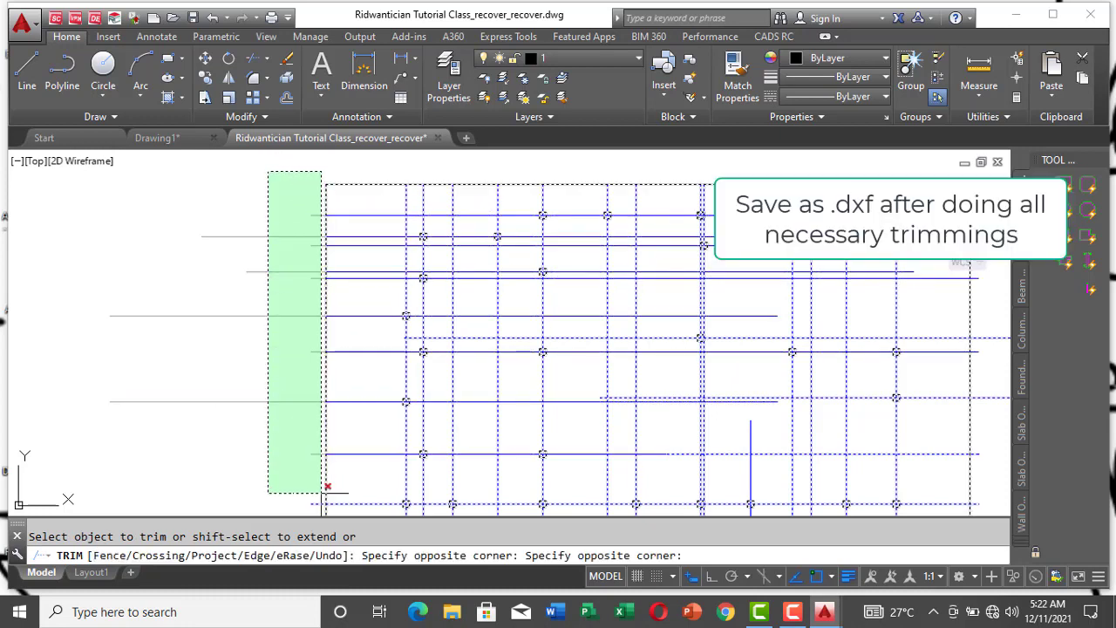
click(321, 457)
scroll(283, 293, down, 5)
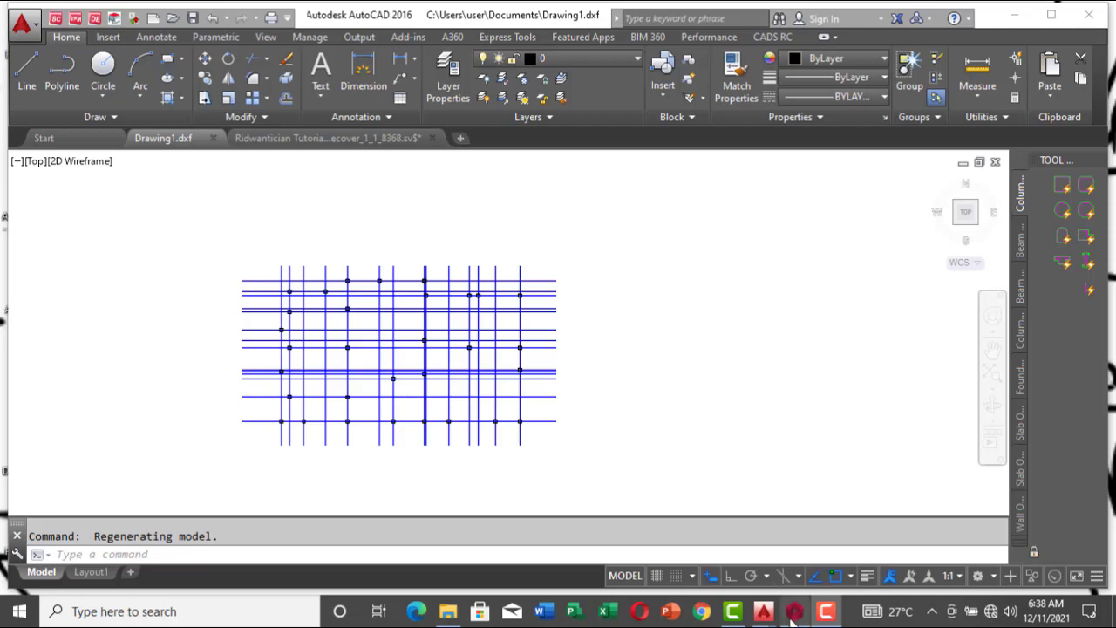
Step: Switch to ProtaStructure and create a new project with the code Drawing1, choosing the UK (BS8110) settings template
mouse_move(794, 612)
click(784, 546)
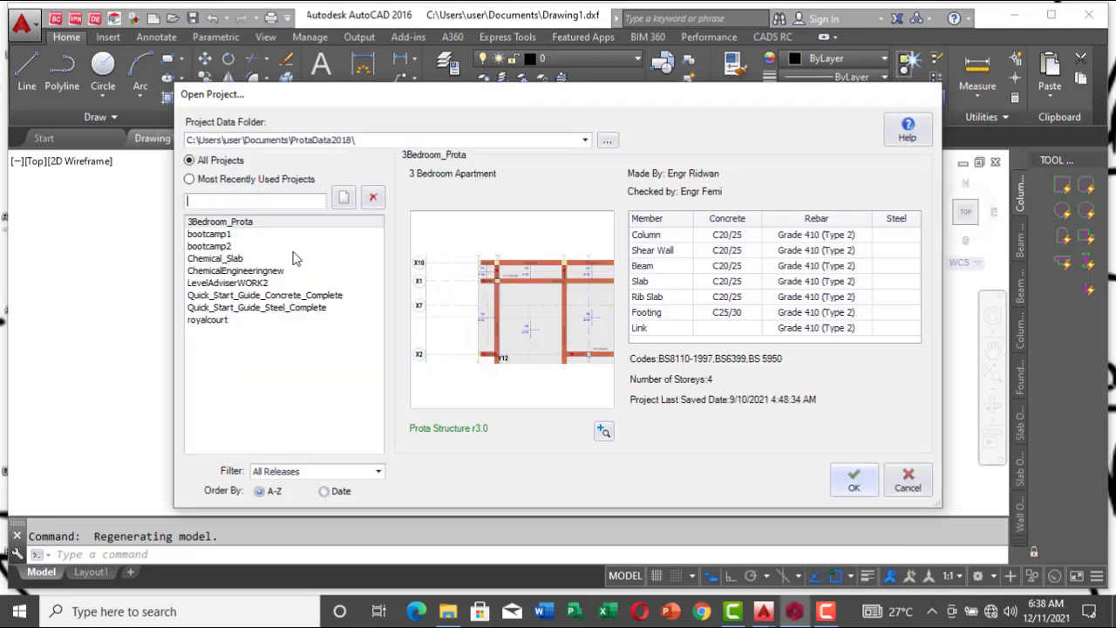
click(344, 199)
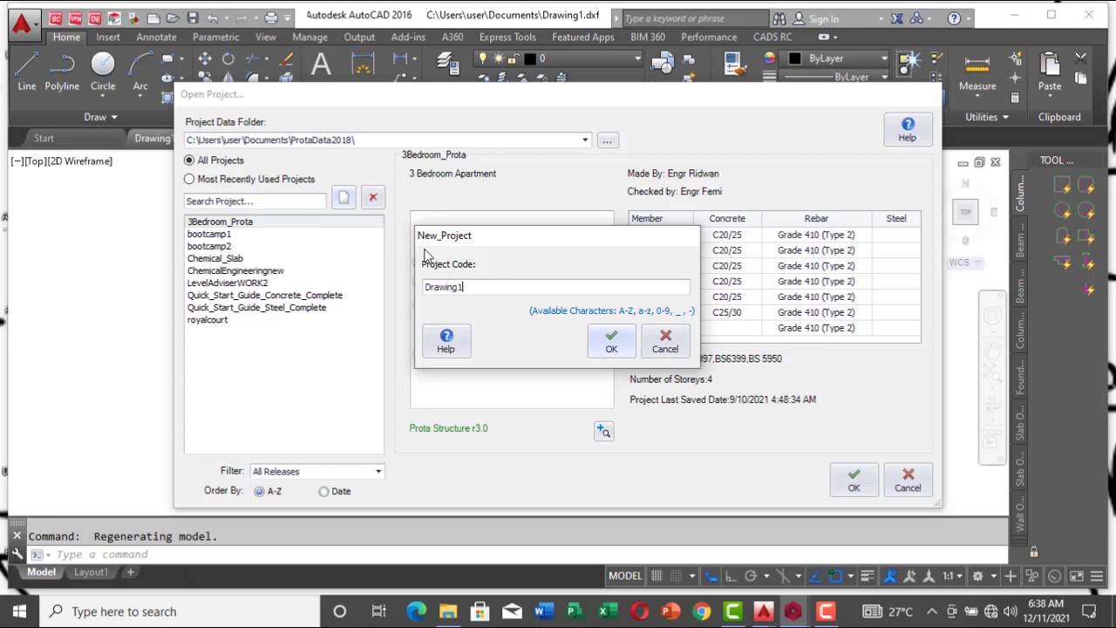
click(610, 346)
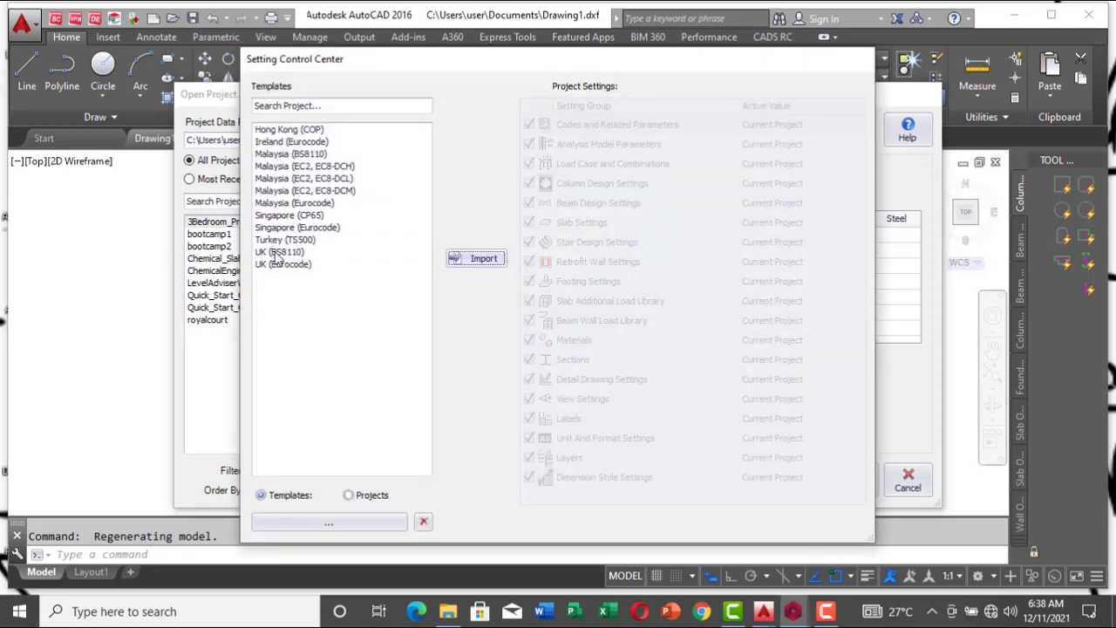
click(277, 252)
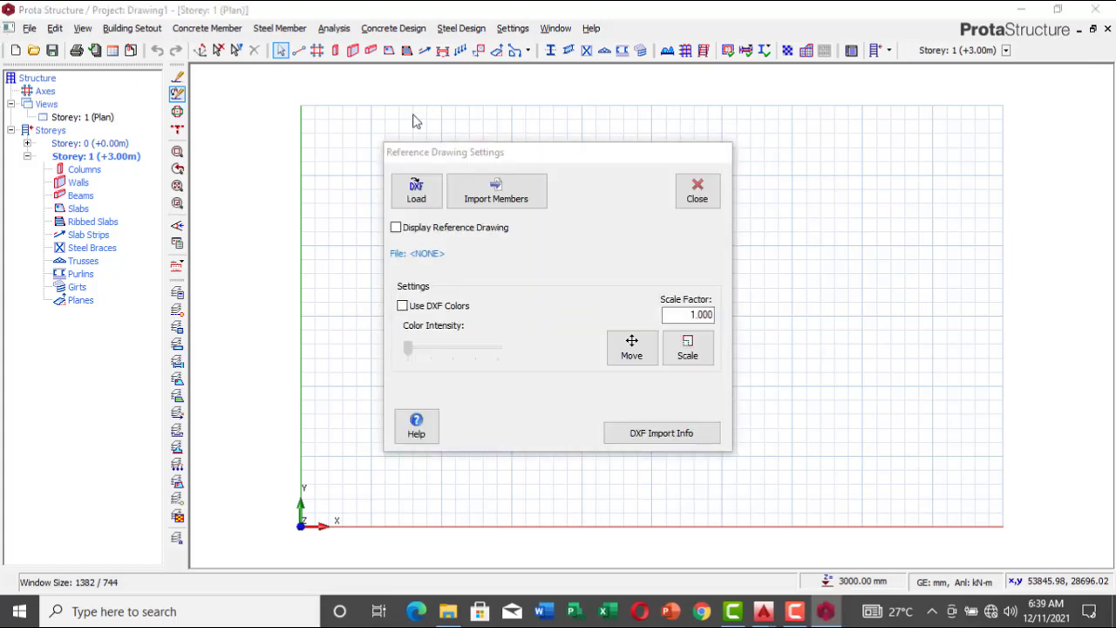
Step: Load Drawing1.dxf from the Documents folder as the reference drawing and turn on its DXF colors
click(403, 195)
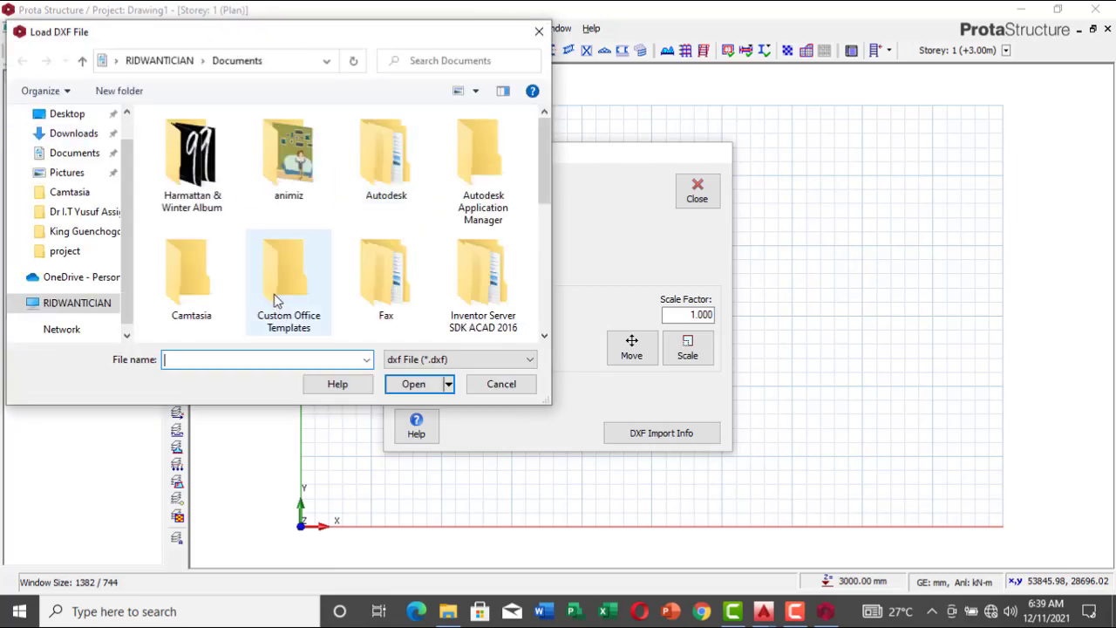
click(278, 298)
scroll(324, 299, down, 1)
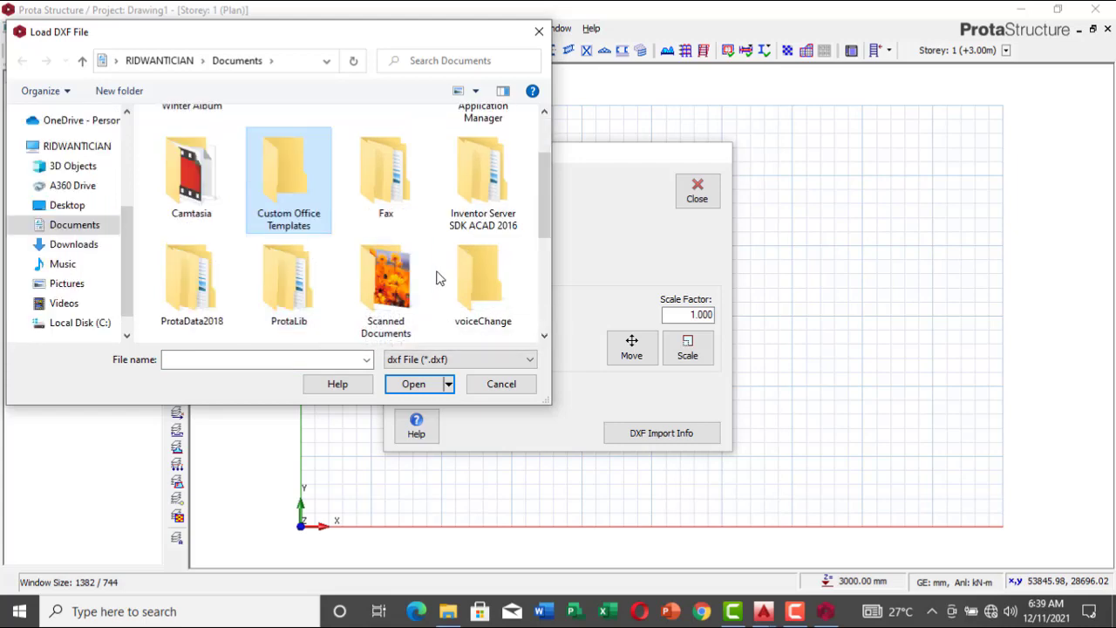
scroll(439, 277, down, 2)
click(392, 191)
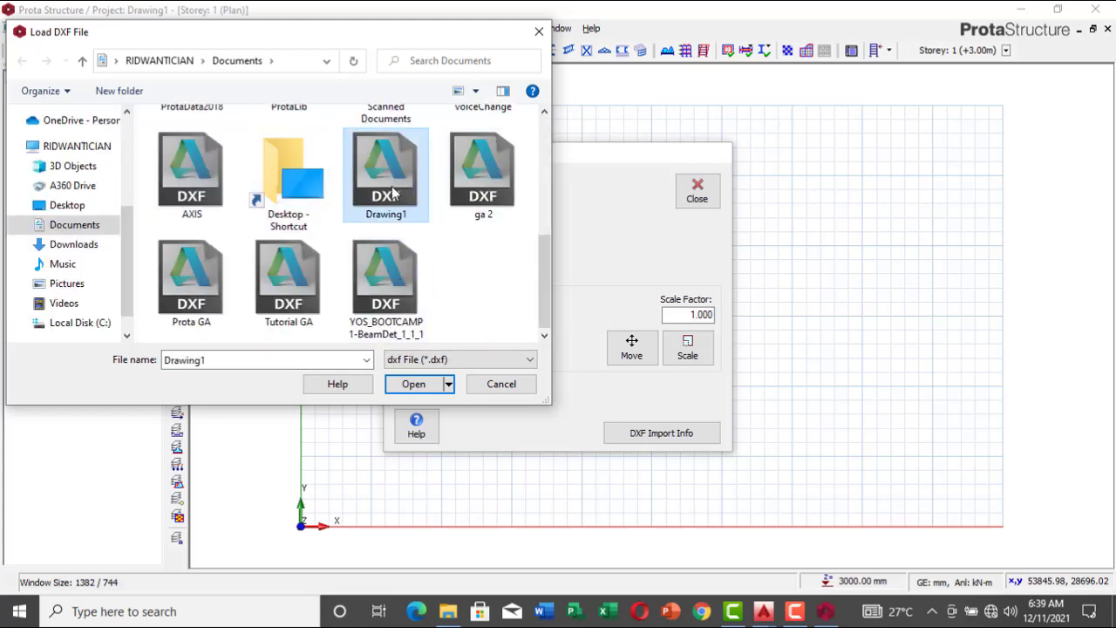
click(413, 383)
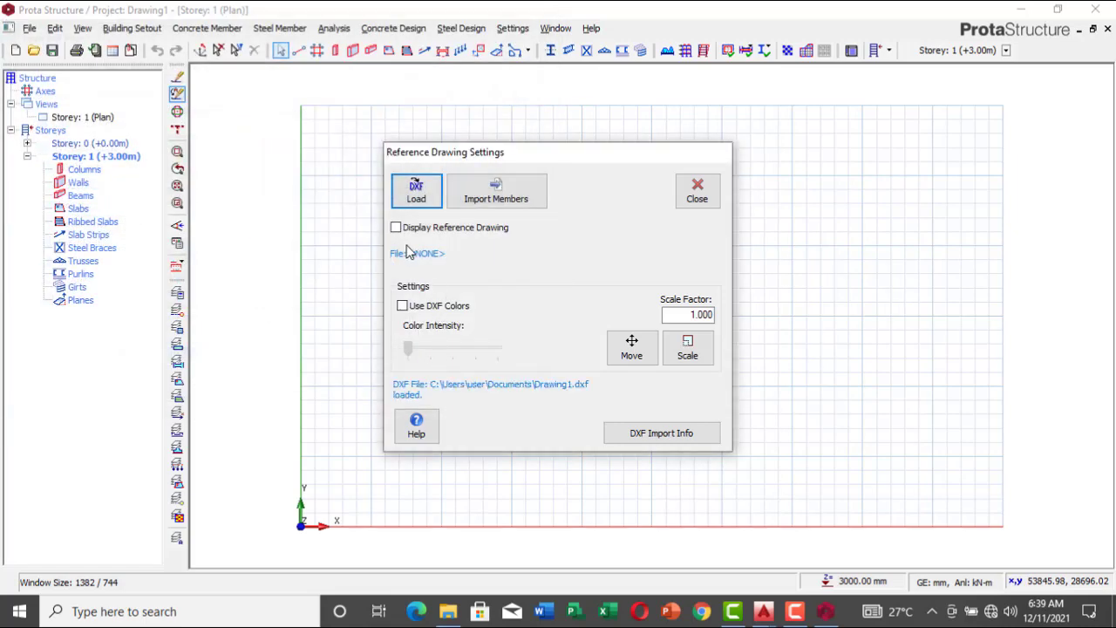
click(661, 225)
click(403, 307)
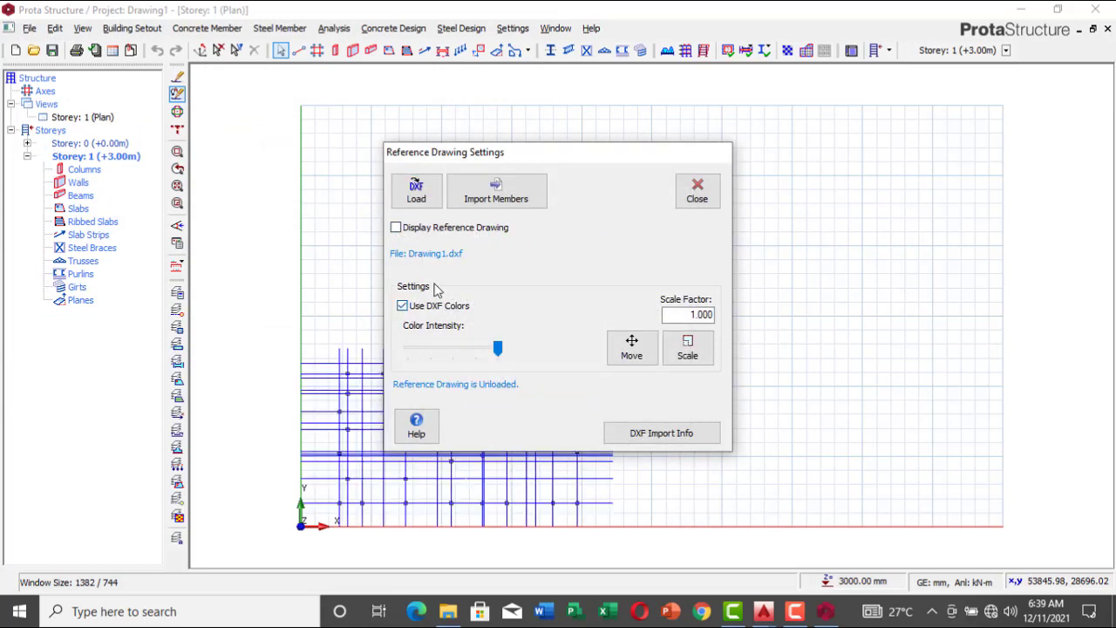
Step: Enable axis import for the reference drawing, using layer FIRST for both axis directions
click(492, 194)
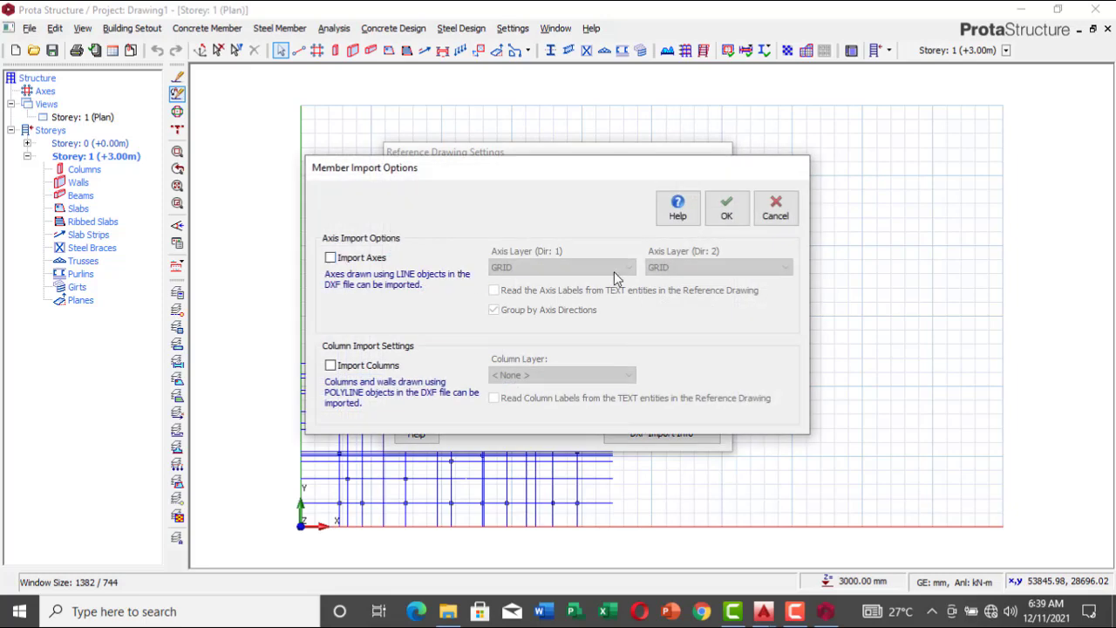
click(330, 258)
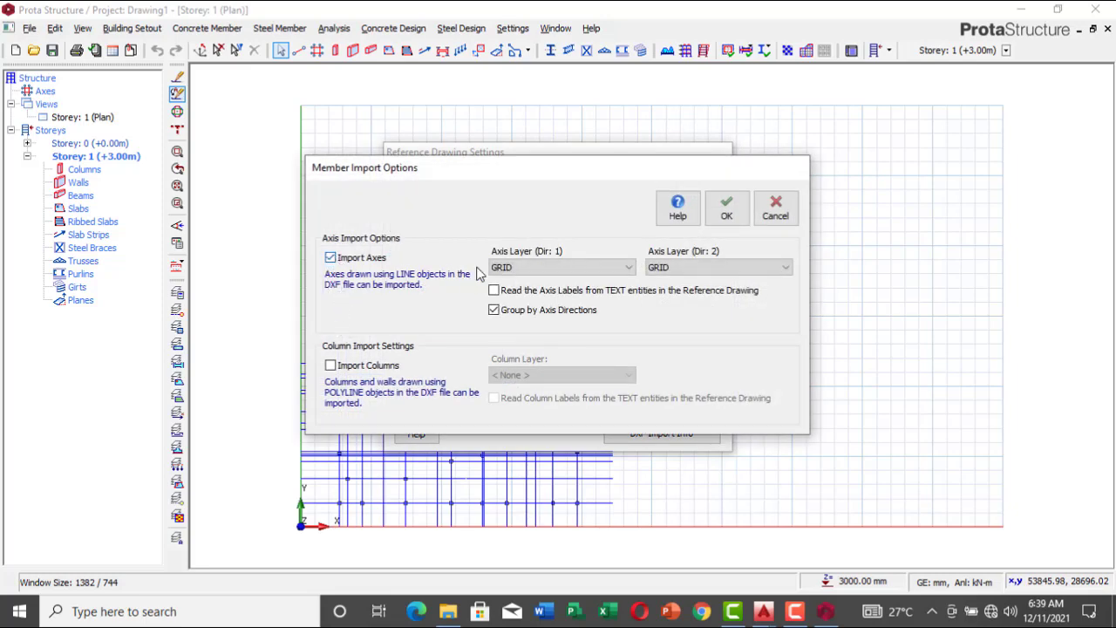
click(593, 267)
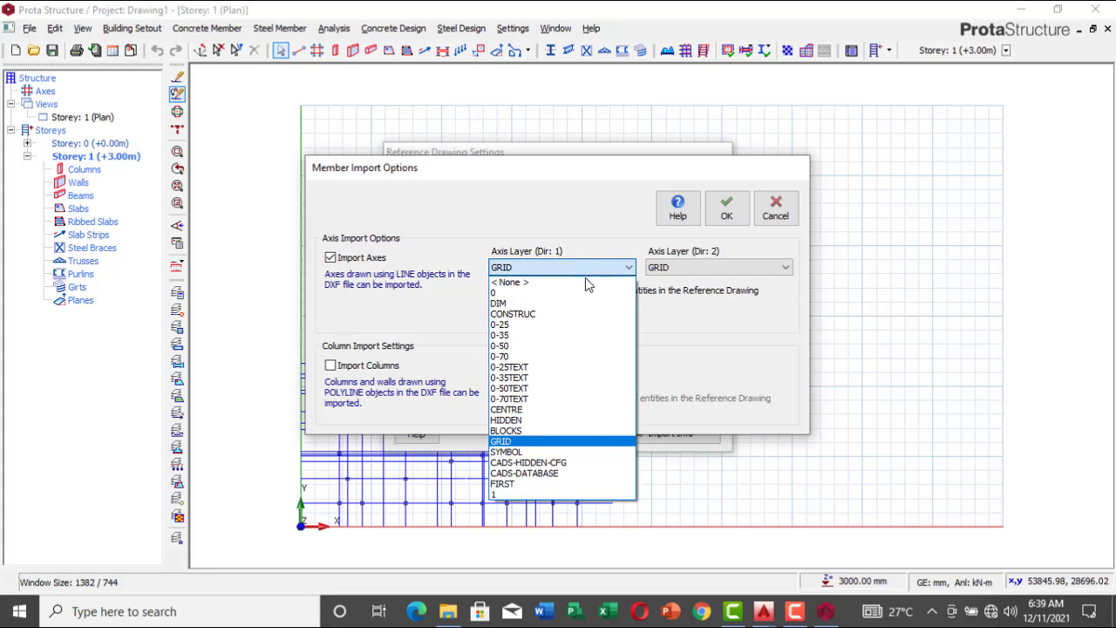
click(529, 484)
click(745, 268)
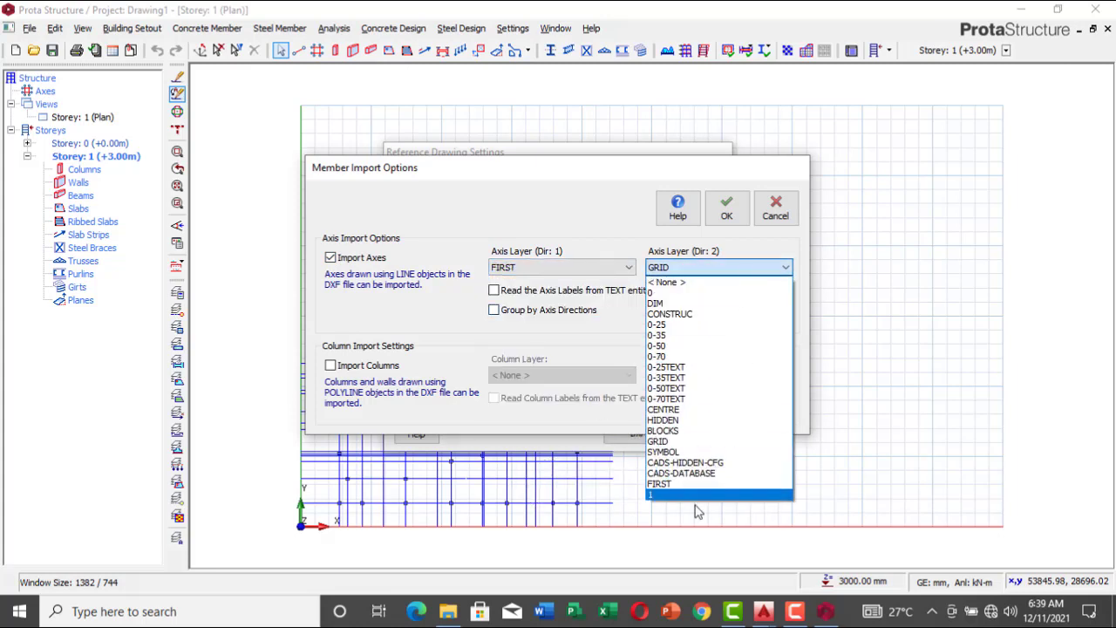
click(698, 483)
Step: Enable column import from layer 1 and import the axes and columns into the model
click(330, 365)
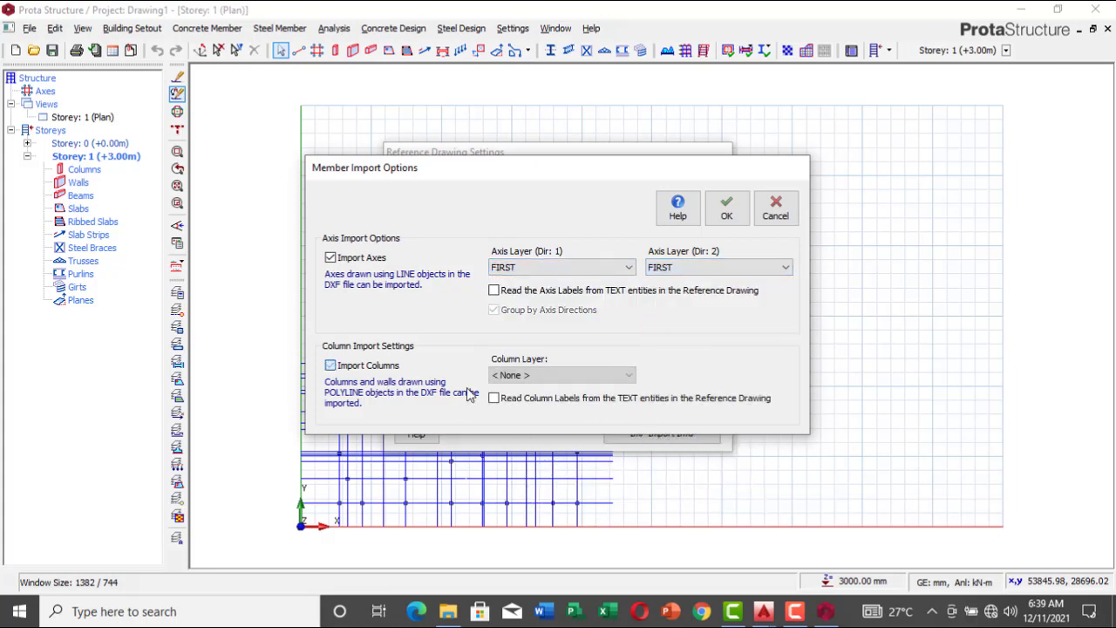
click(615, 375)
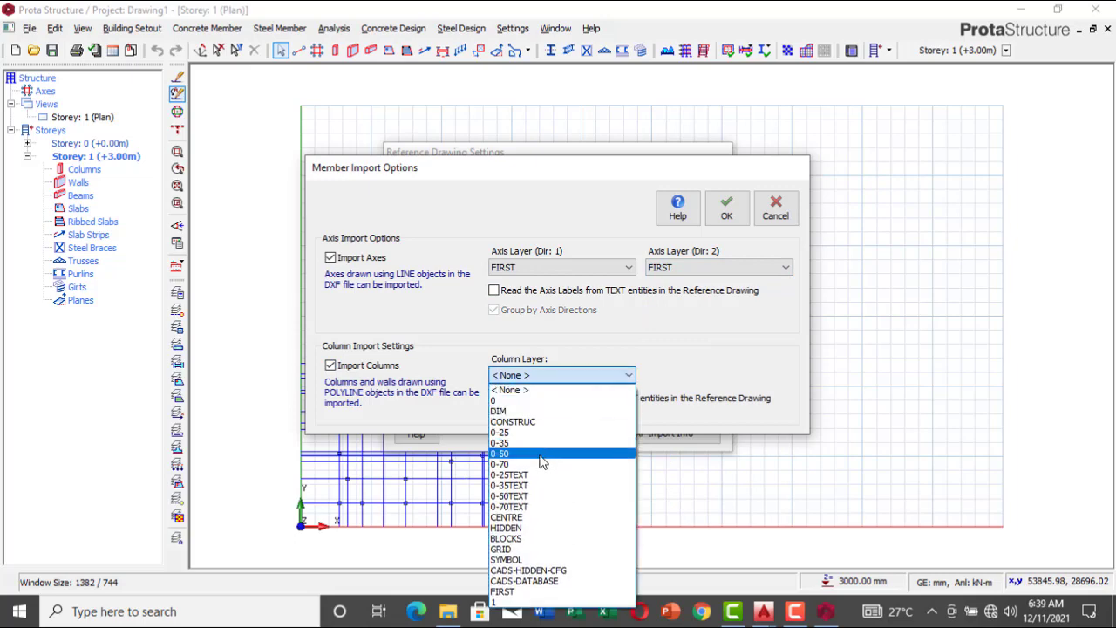
click(545, 602)
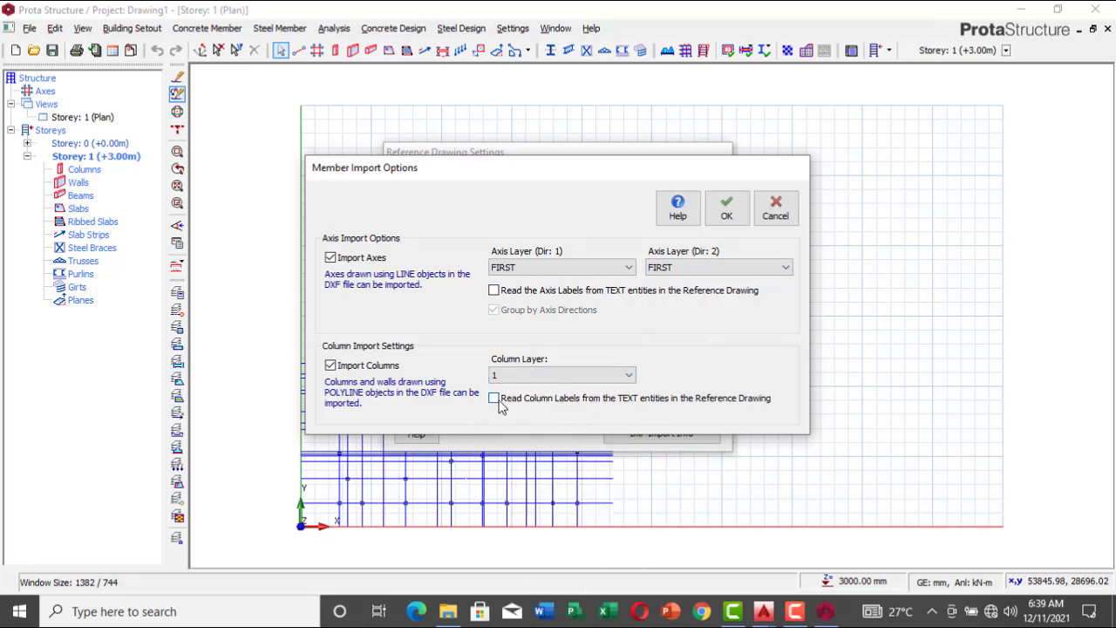
click(726, 209)
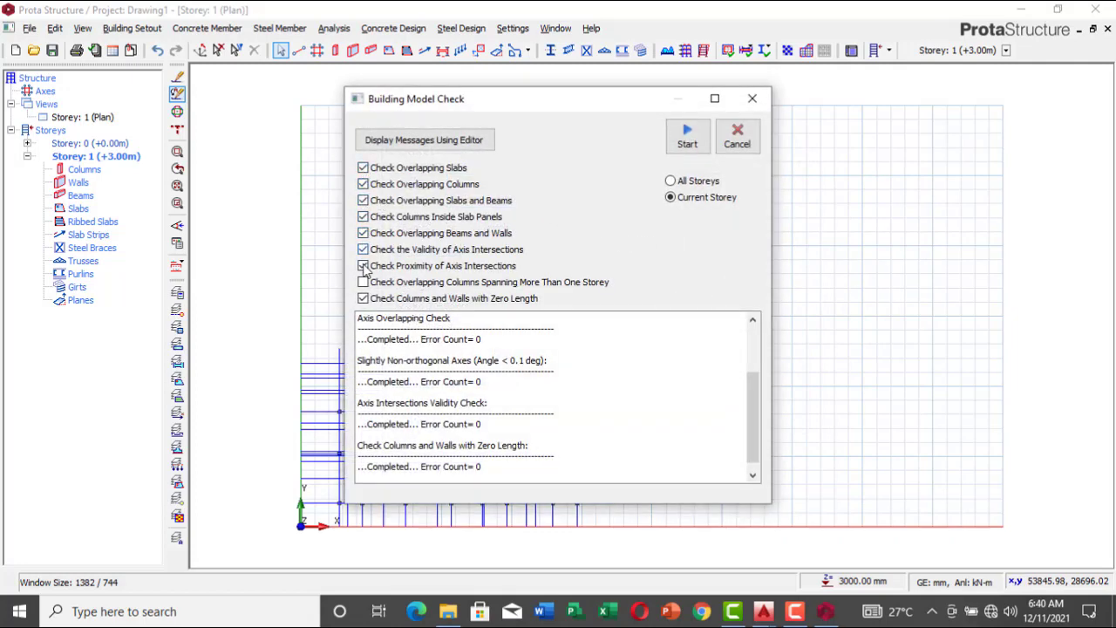
Step: Run the building model check for all storeys with every check enabled, and close the check and the reference drawing settings
click(680, 181)
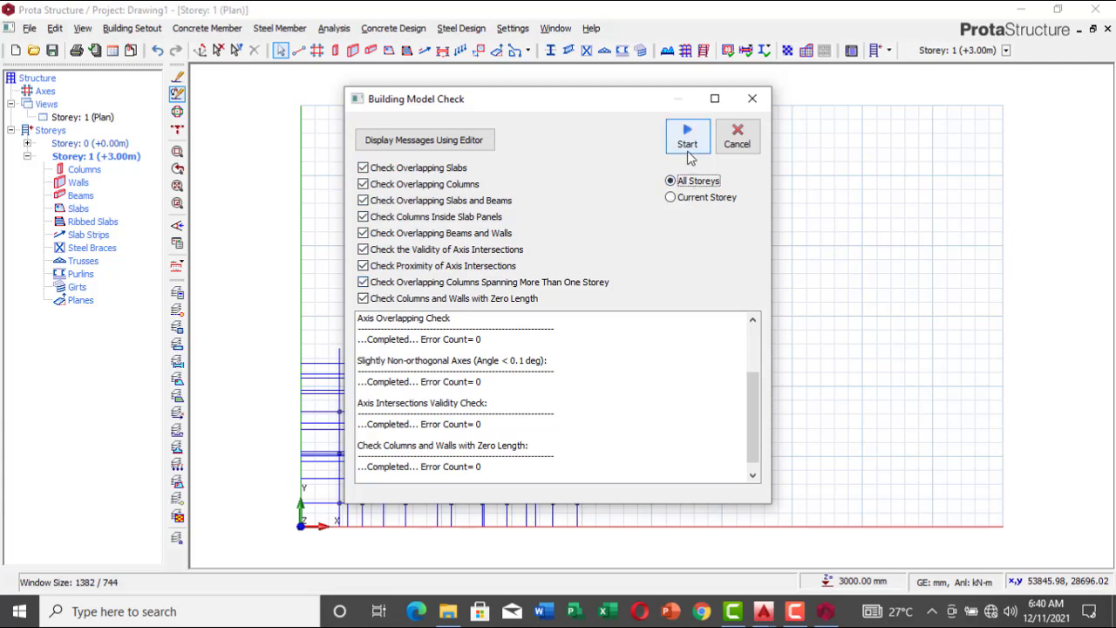
key(Return)
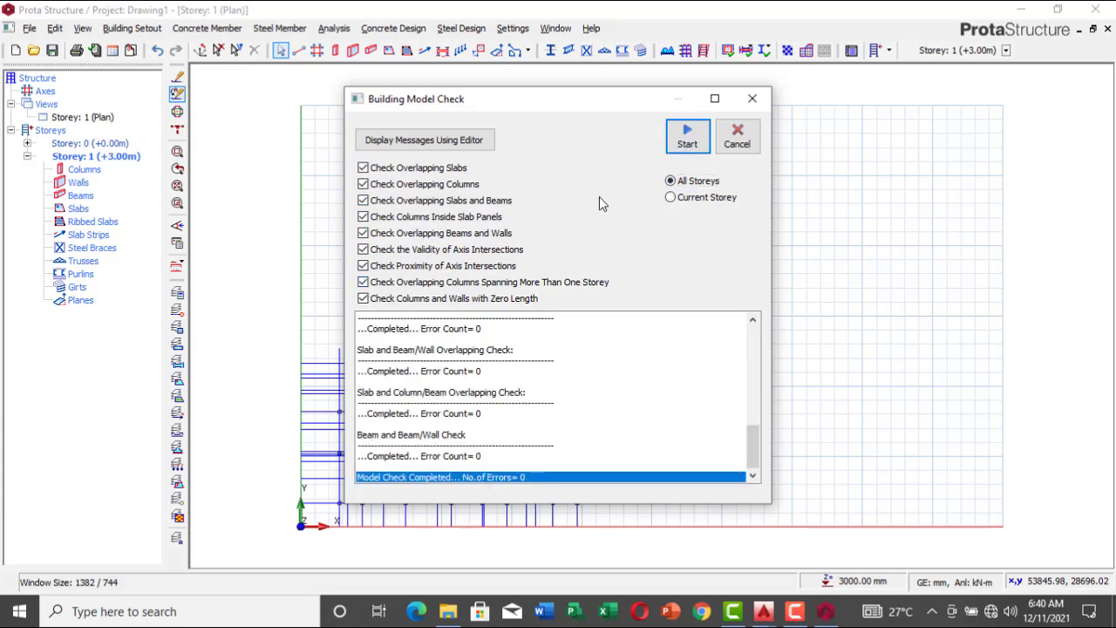
click(736, 138)
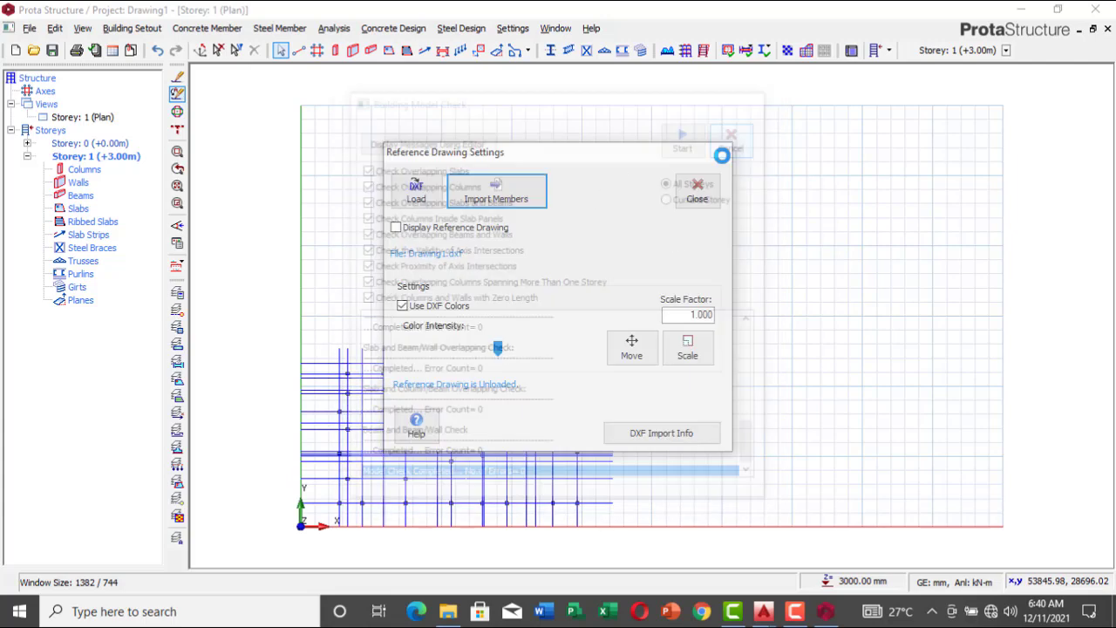
click(698, 194)
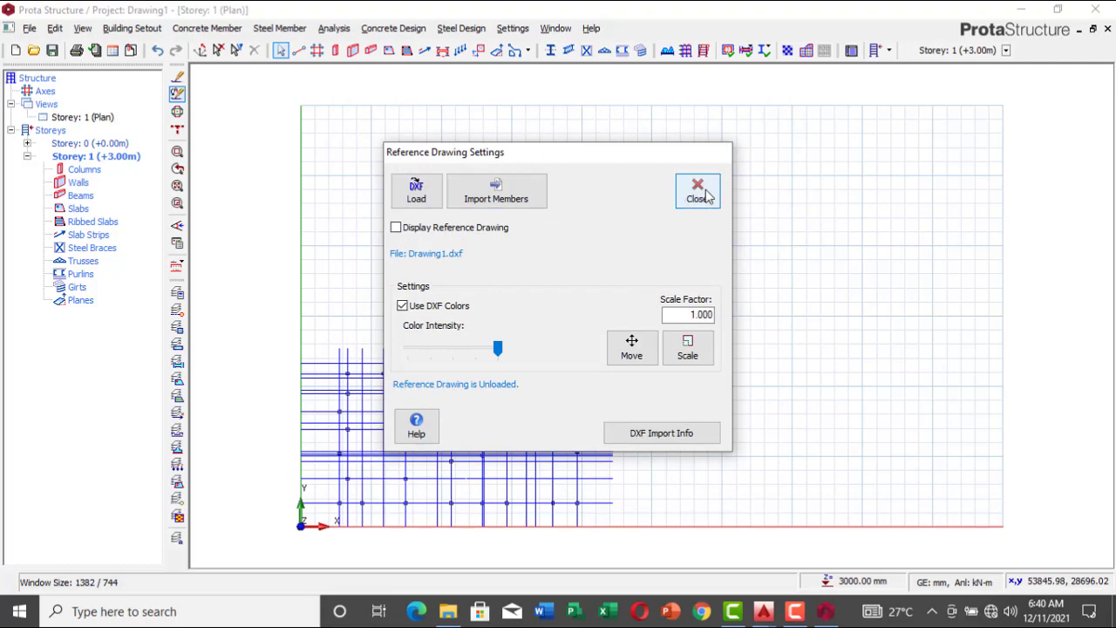
scroll(363, 536, up, 5)
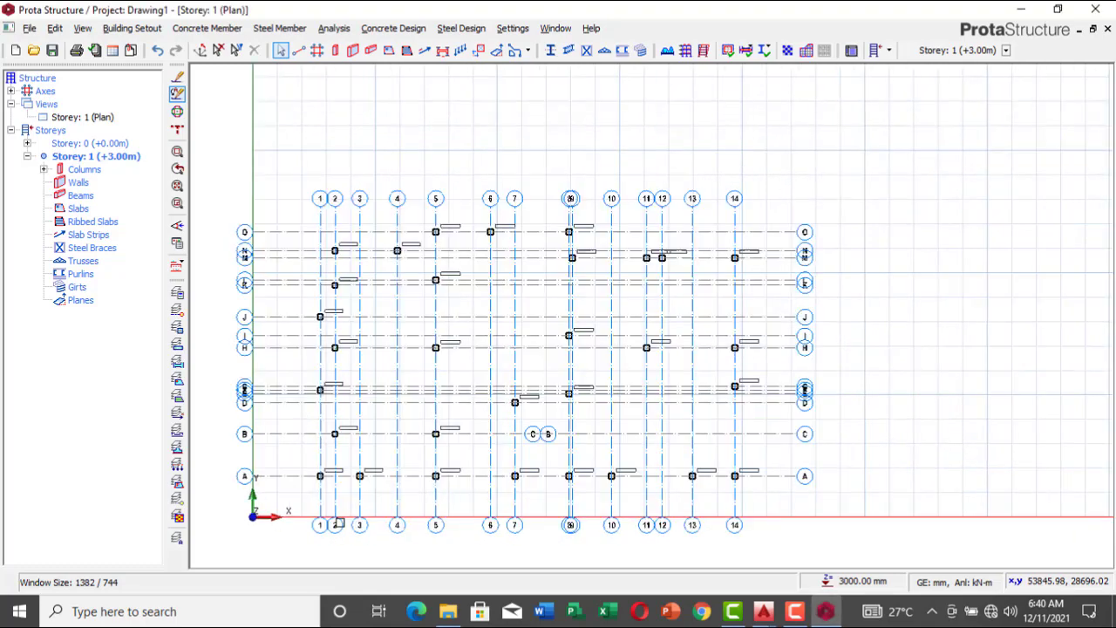
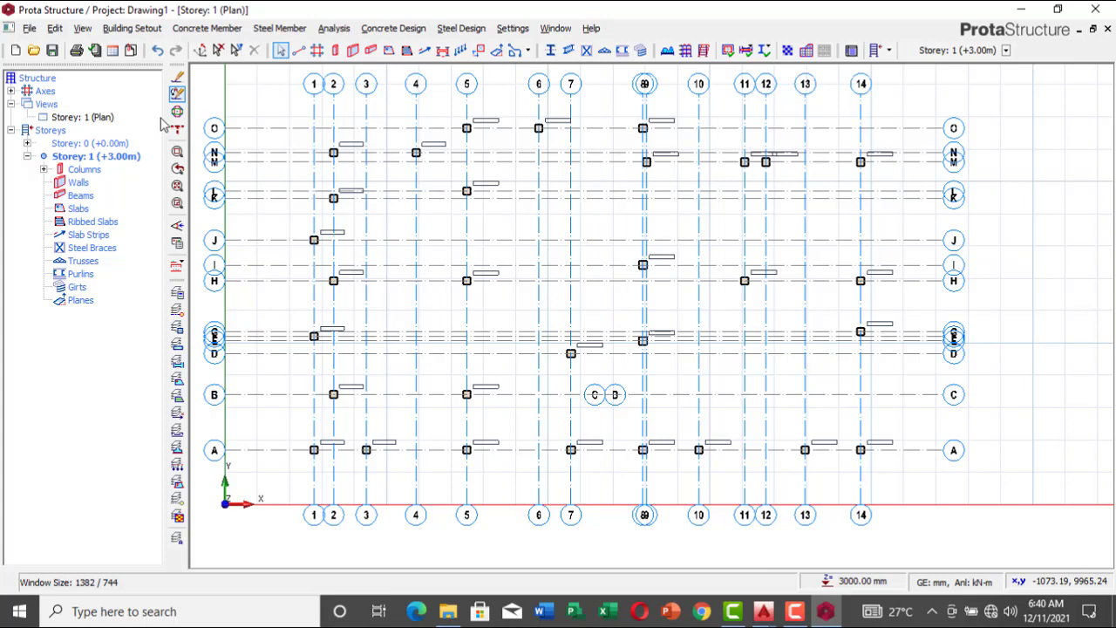
Step: Insert a storey above the current one by setting the total number of storeys to 2, accepting that this cannot be undone
click(890, 50)
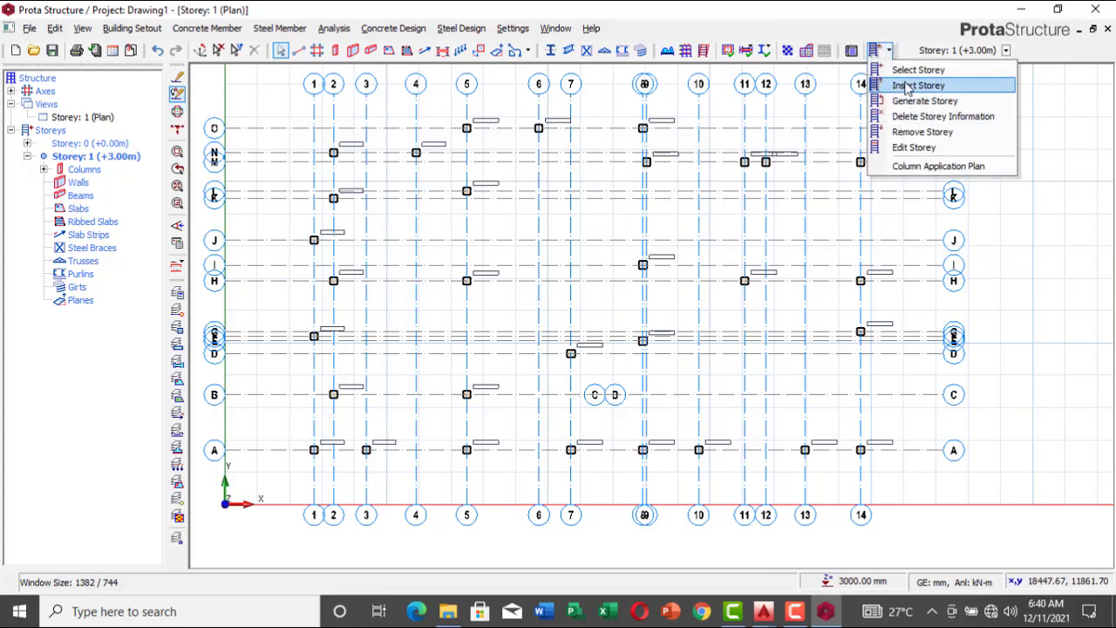
click(907, 85)
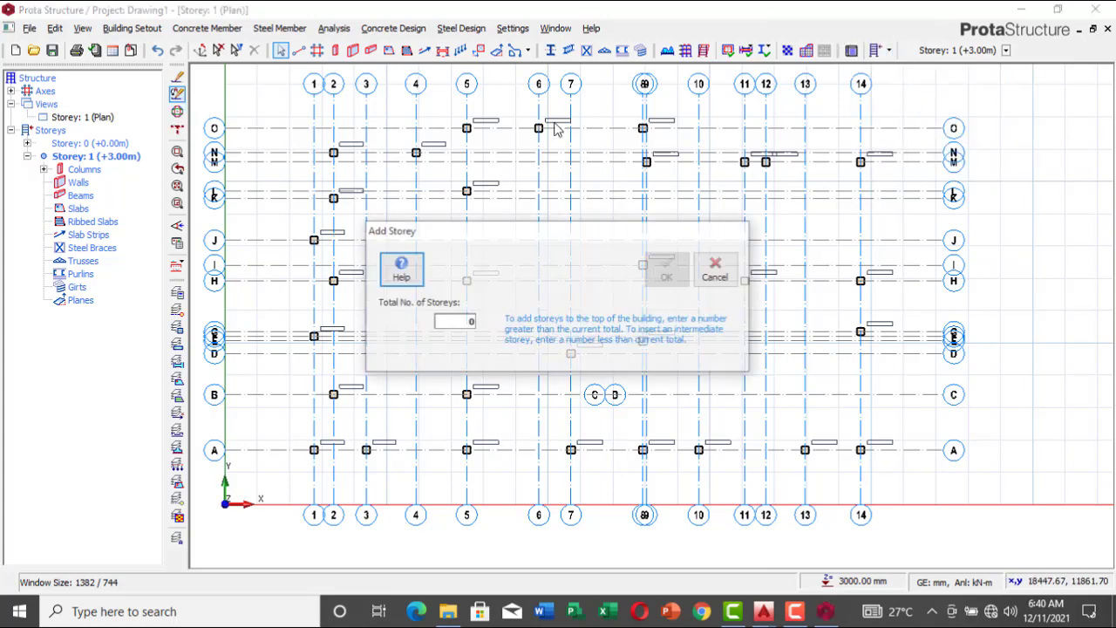
click(459, 324)
text(4)
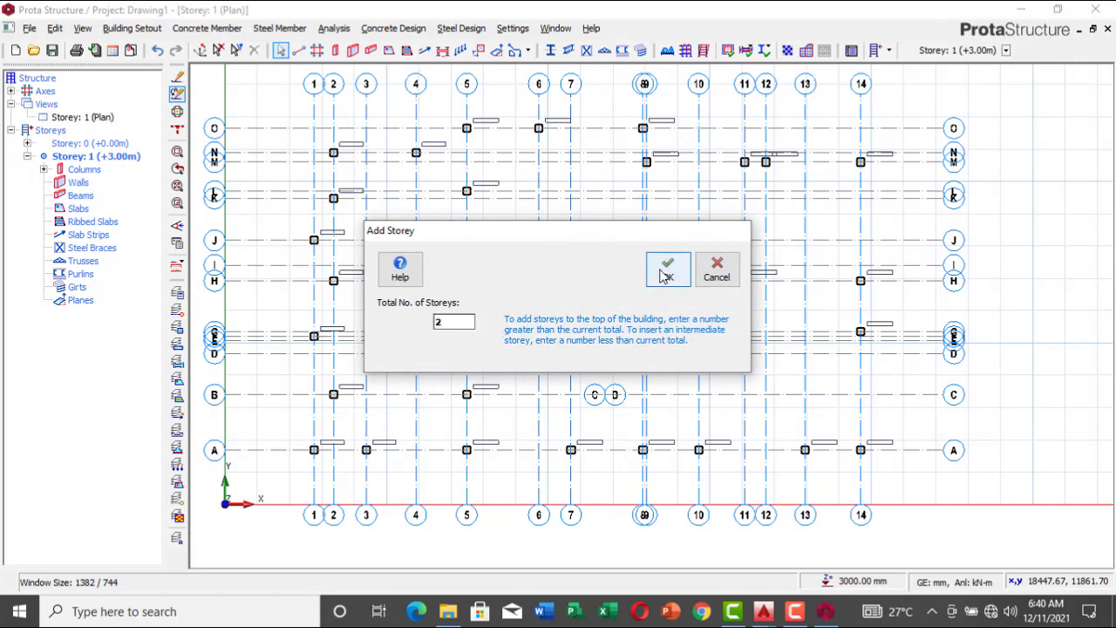
click(665, 270)
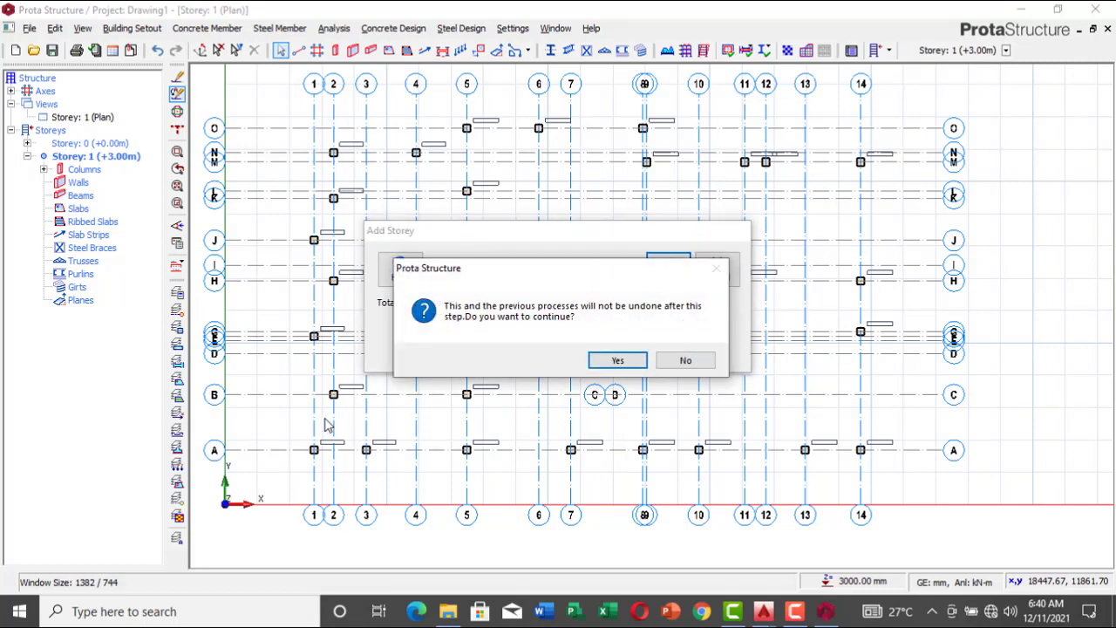
click(617, 360)
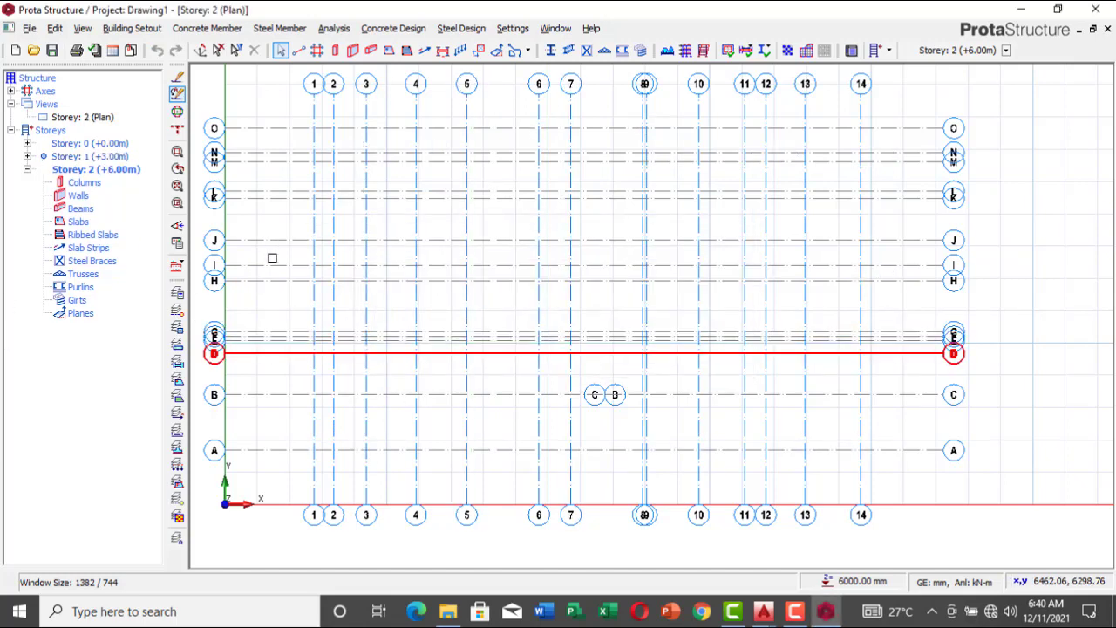
Step: Return to Storey 1 and generate Storey 2 from it, copying only the columns
double_click(88, 157)
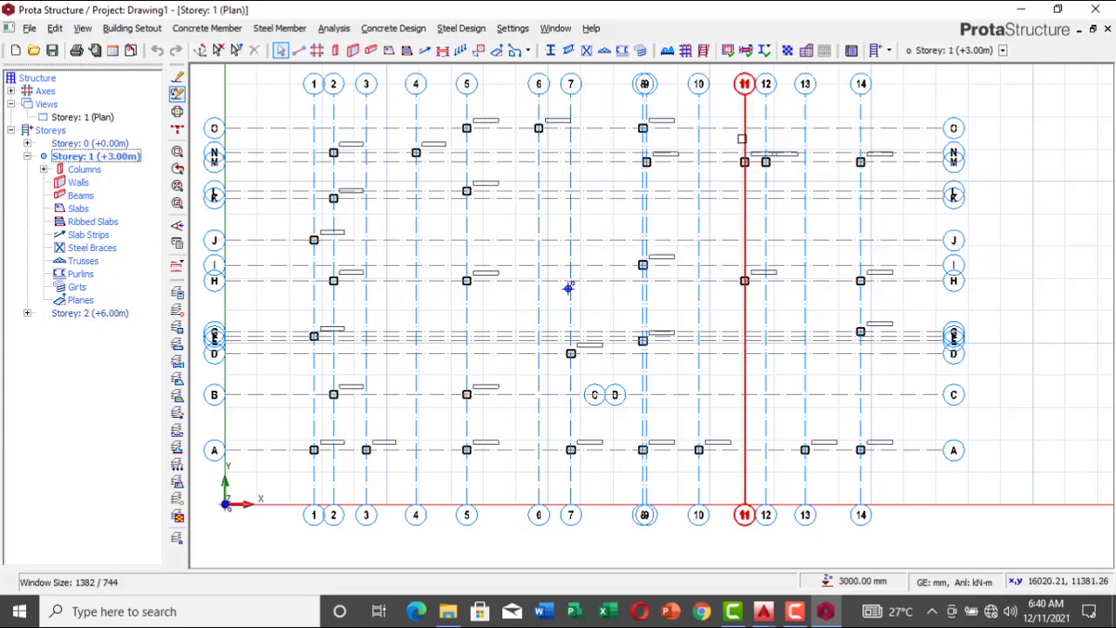
click(888, 52)
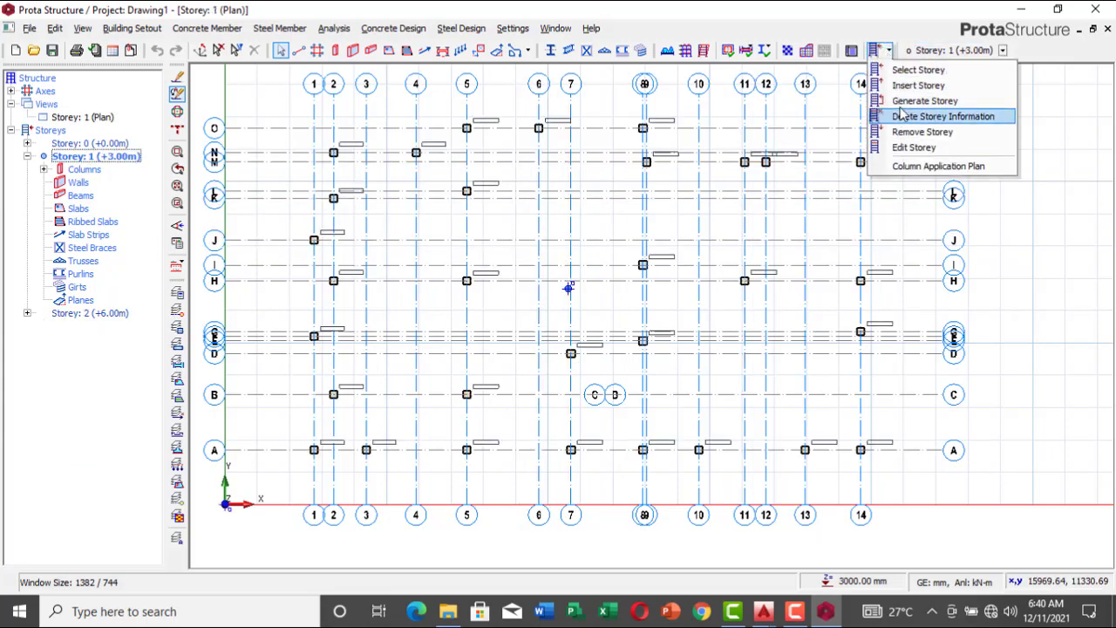
click(907, 97)
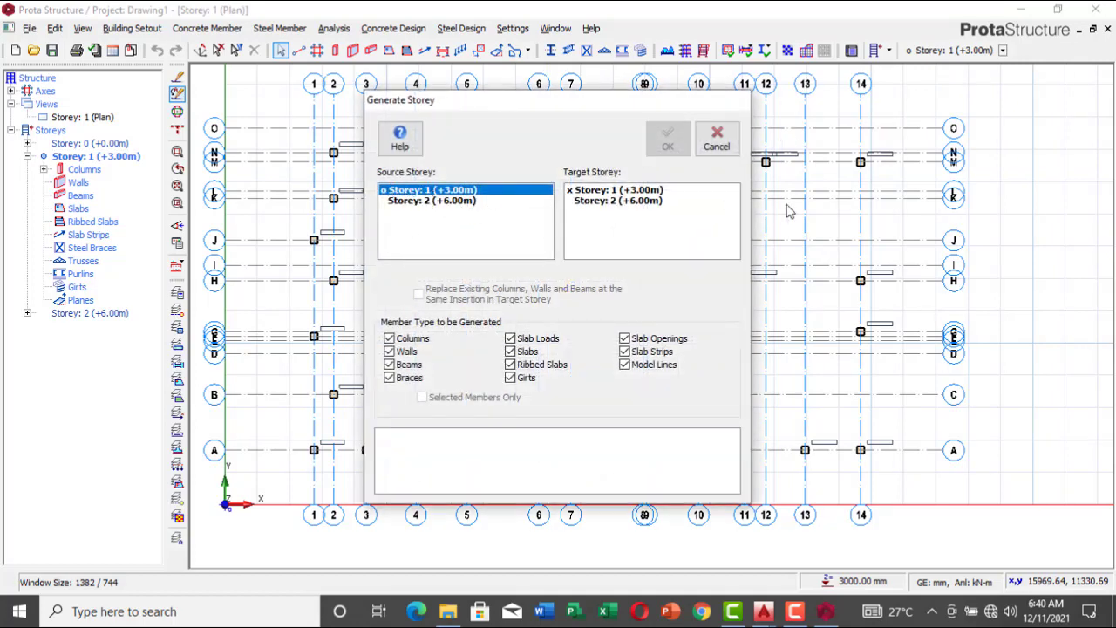
click(641, 201)
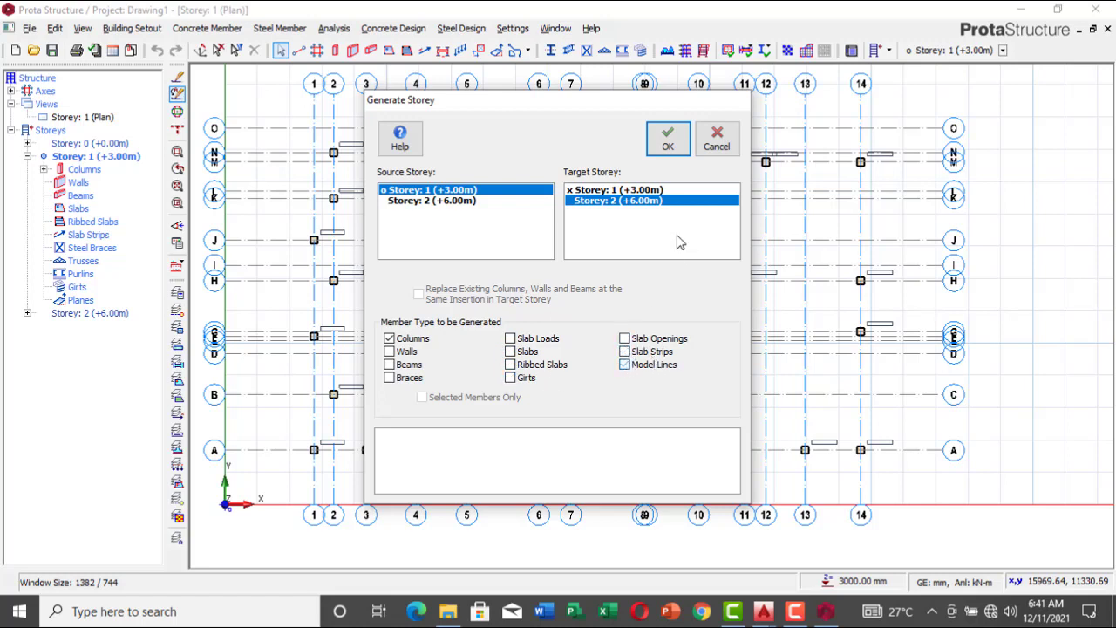
click(667, 139)
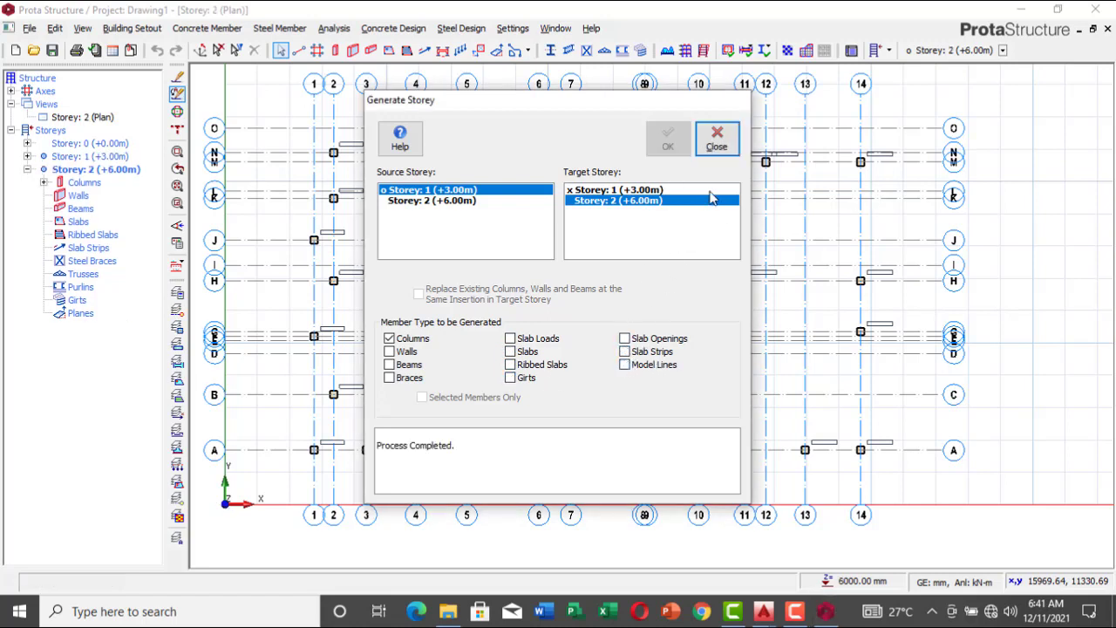
click(717, 139)
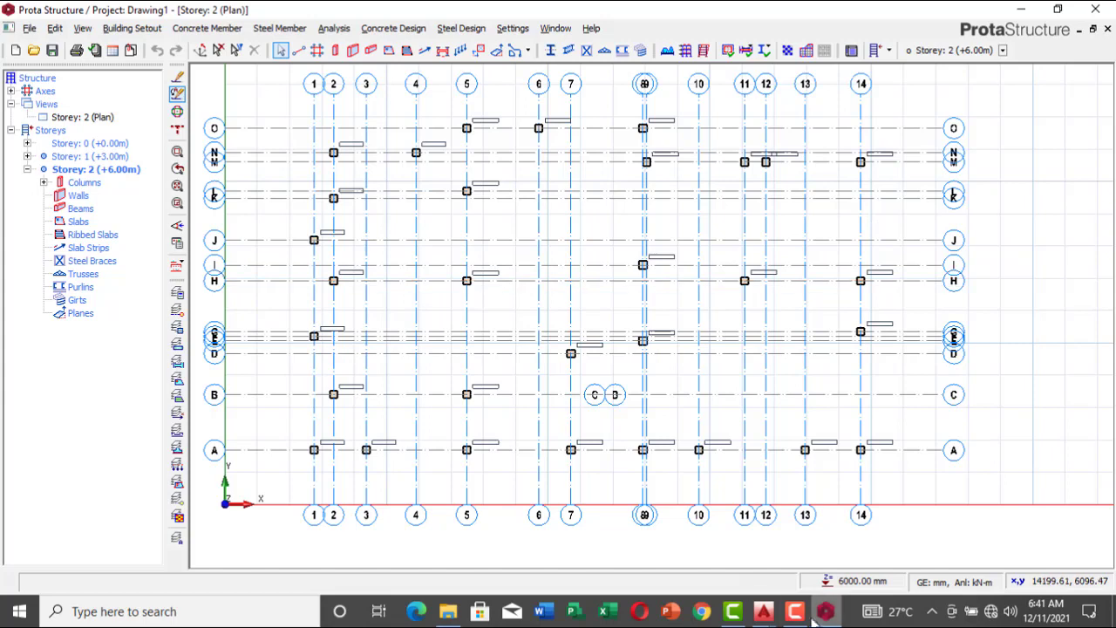
Step: Make Storey 1 current, switch to AutoCAD's recovered tutorial drawing, and examine the columns along the leftmost gridline of the overlaid floor plans
double_click(73, 158)
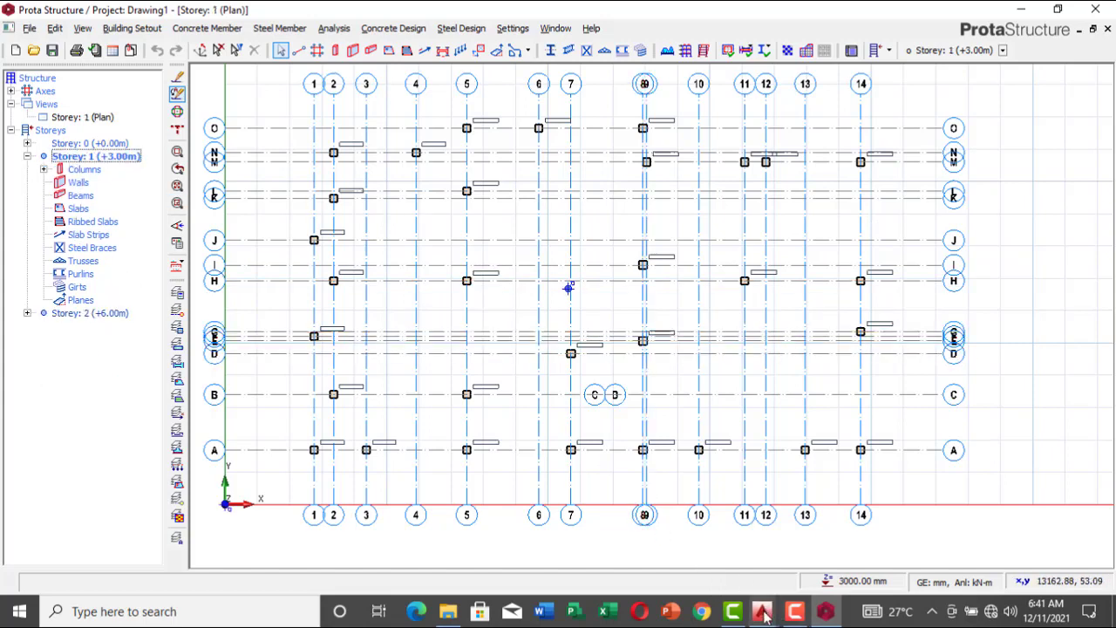
mouse_move(765, 612)
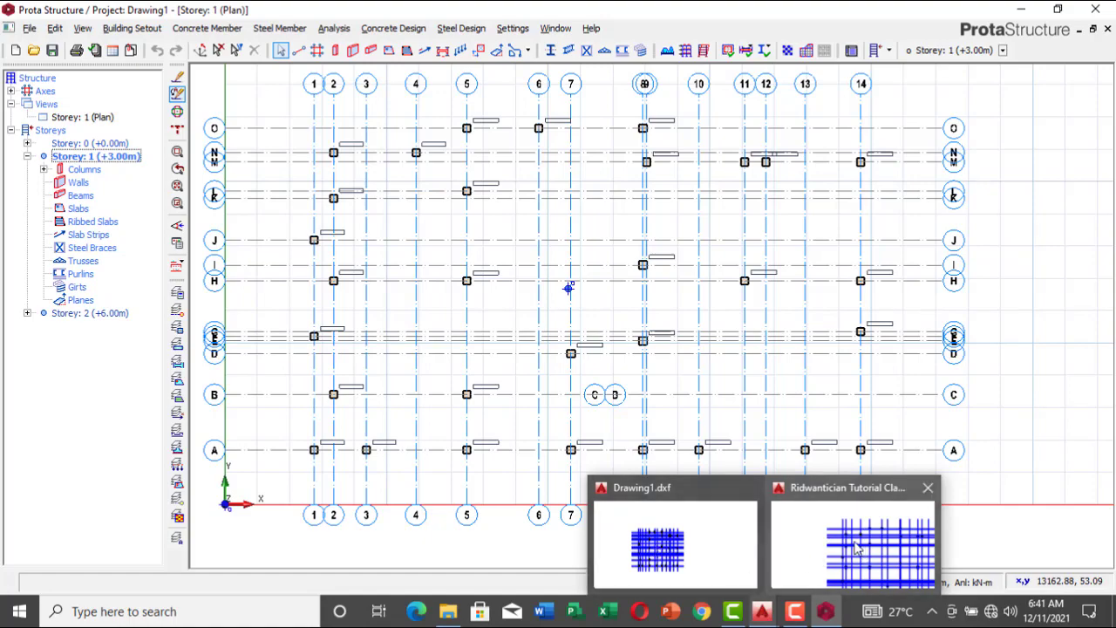
click(811, 540)
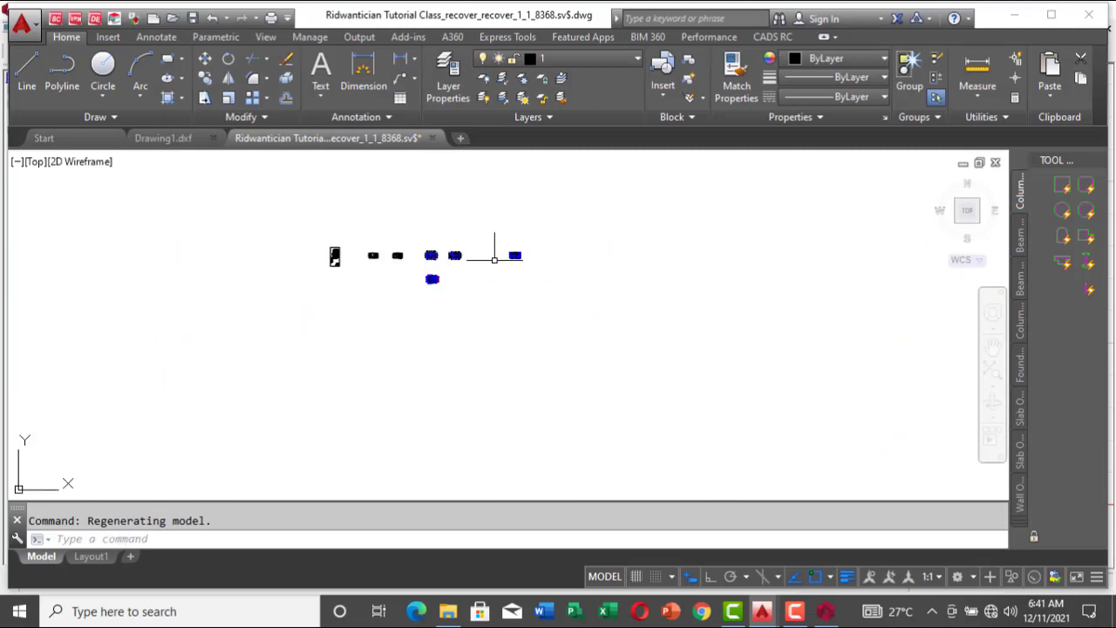
scroll(423, 292, up, 4)
scroll(423, 292, up, 8)
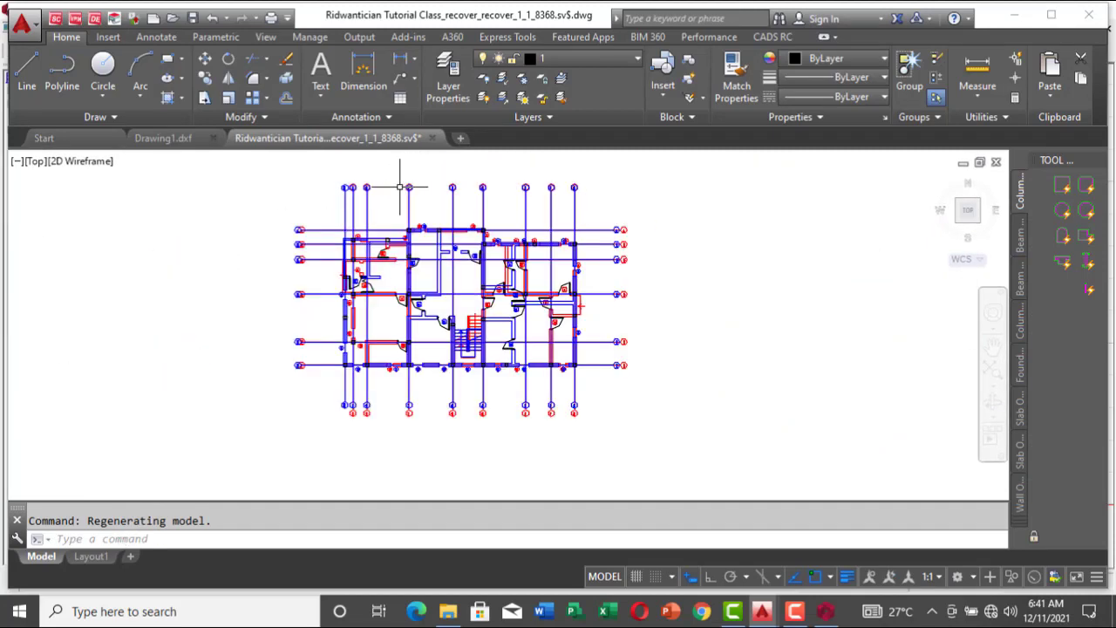
scroll(305, 311, down, 5)
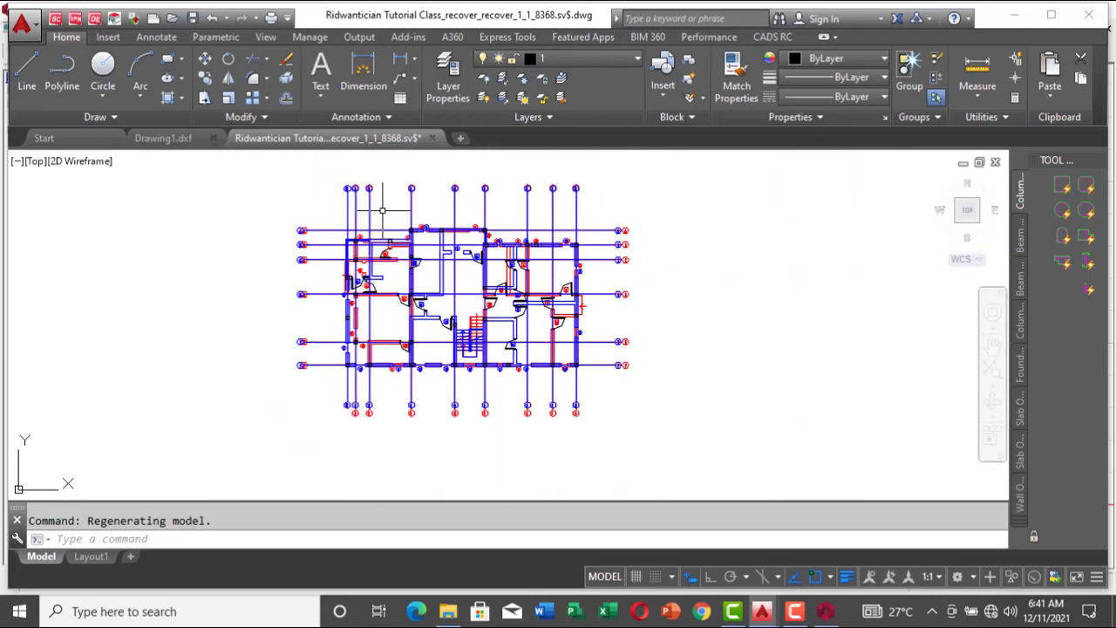
scroll(314, 298, up, 7)
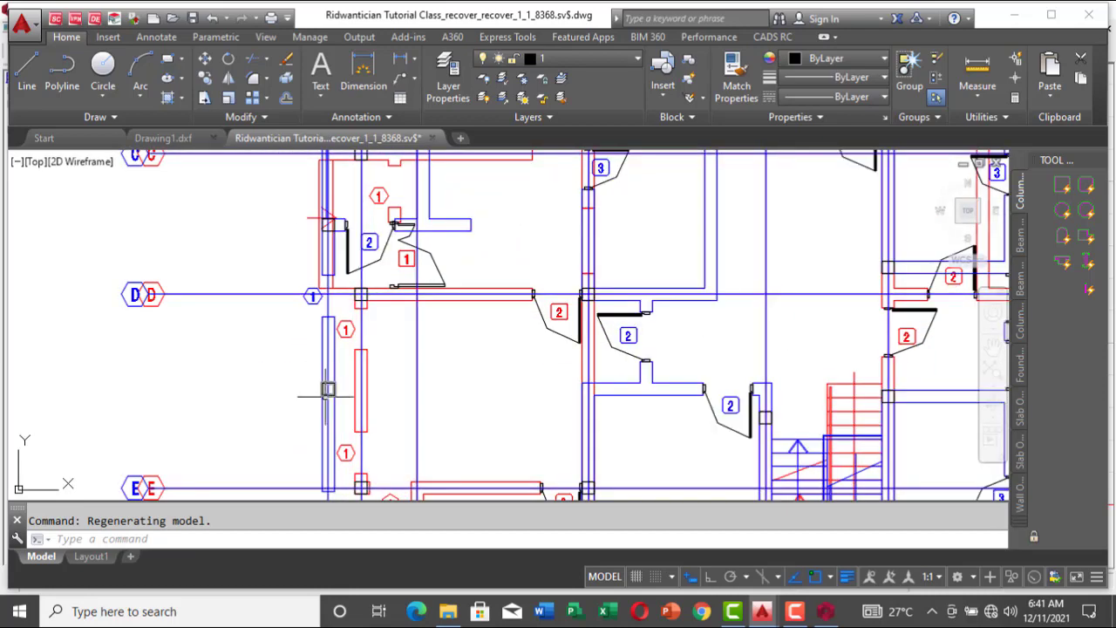
scroll(328, 389, down, 4)
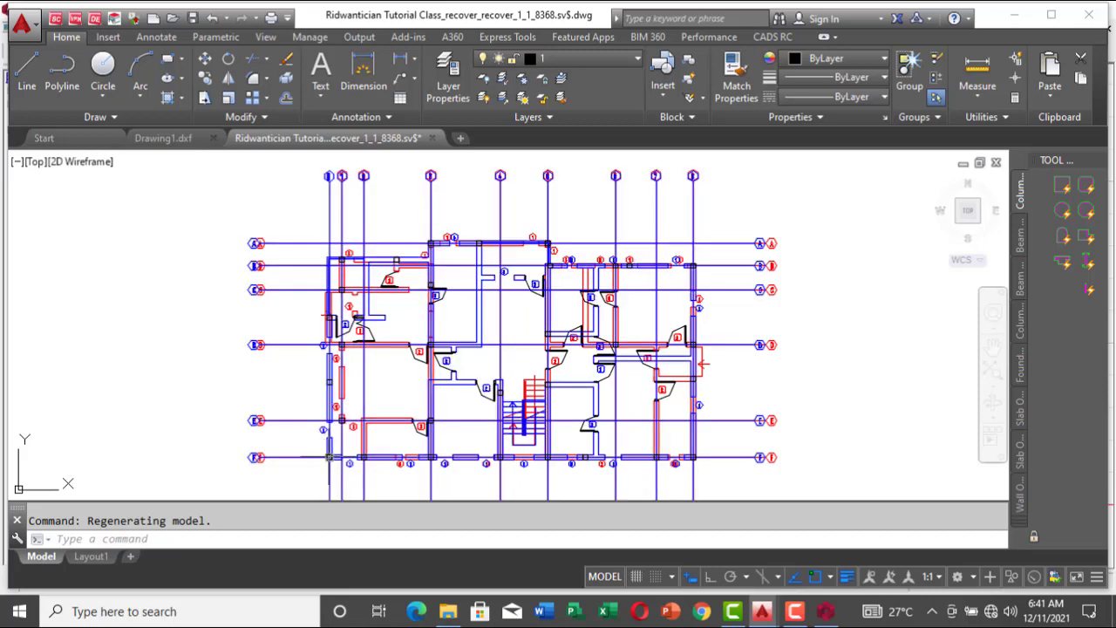
Step: Back in ProtaStructure, select the members along axis 1 on Storey 1, filter the selection to columns only, and delete those three columns
click(820, 615)
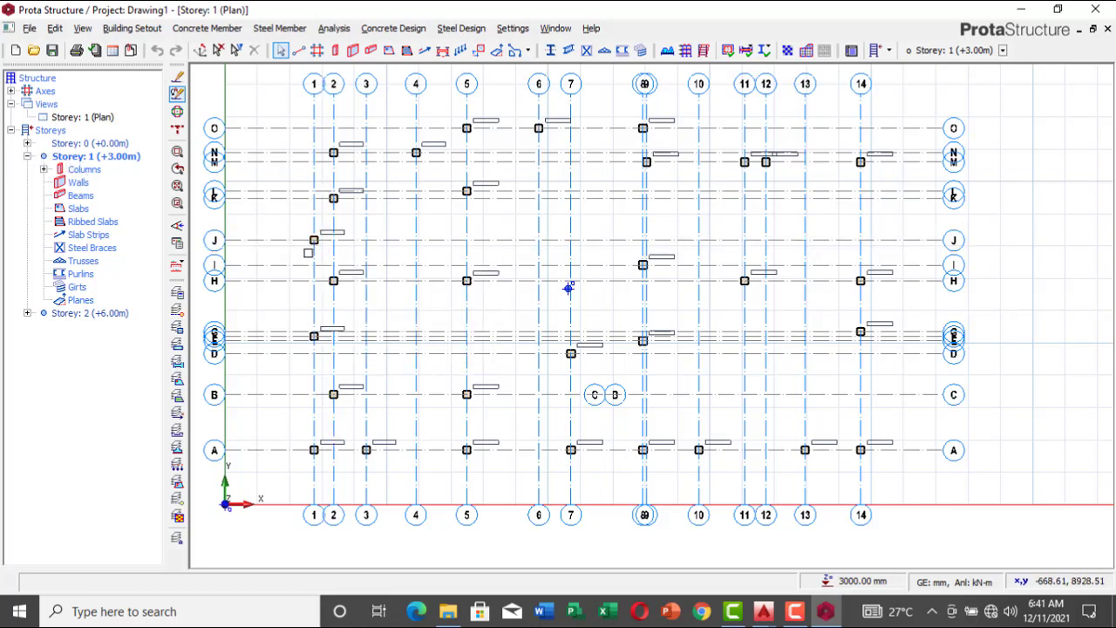
click(315, 245)
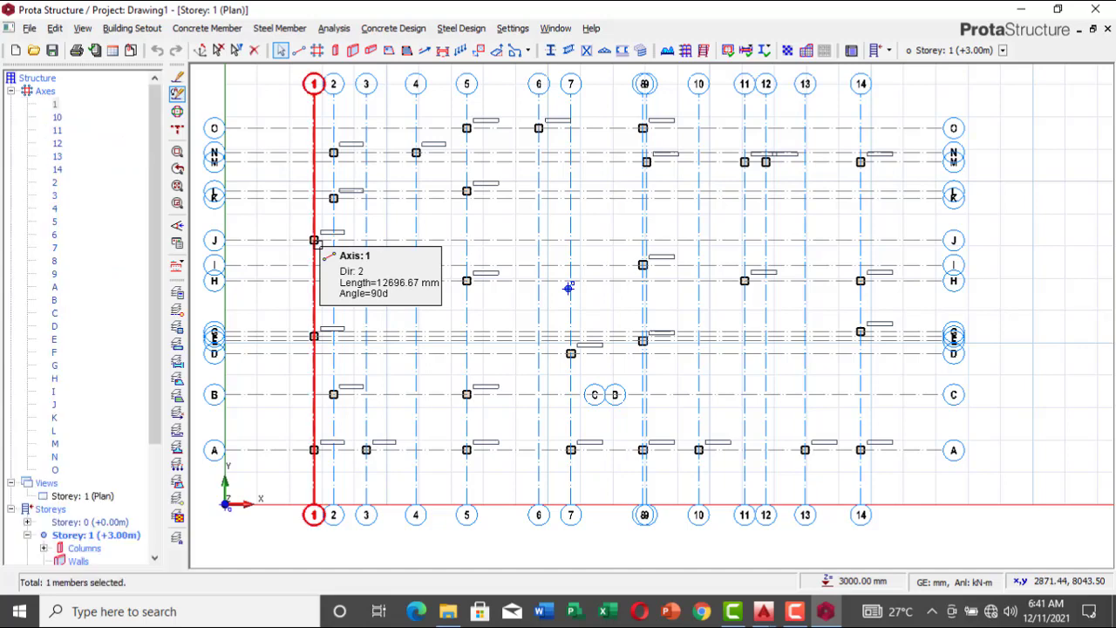
scroll(283, 221, up, 1)
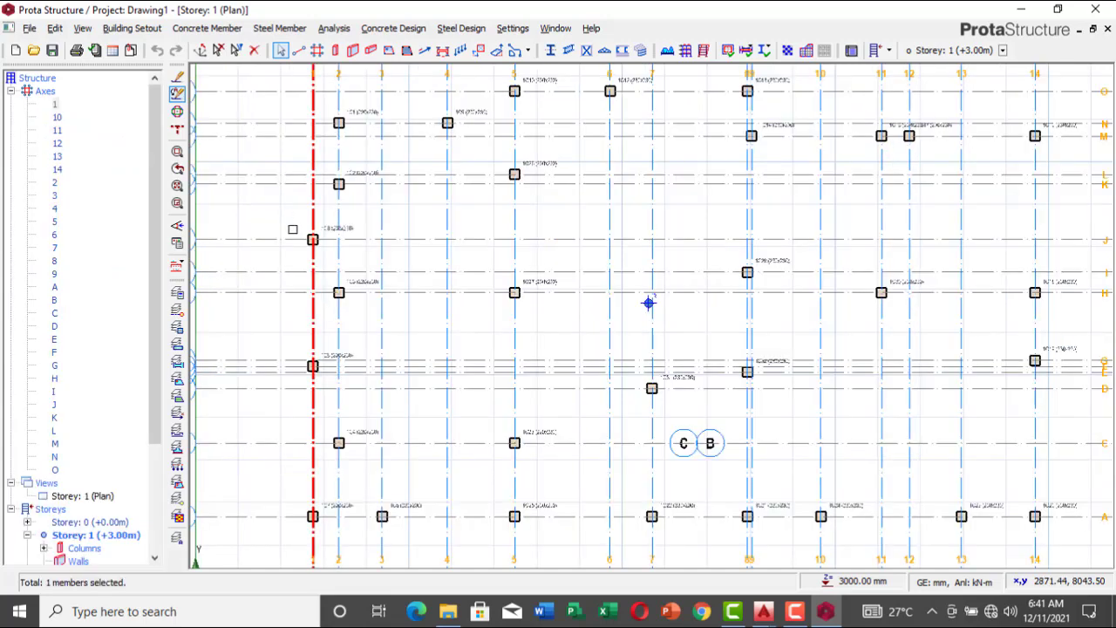
mouse_move(284, 219)
mouse_down()
mouse_move(318, 341)
mouse_move(297, 504)
mouse_move(310, 547)
mouse_move(339, 541)
mouse_move(293, 384)
mouse_move(277, 221)
mouse_up()
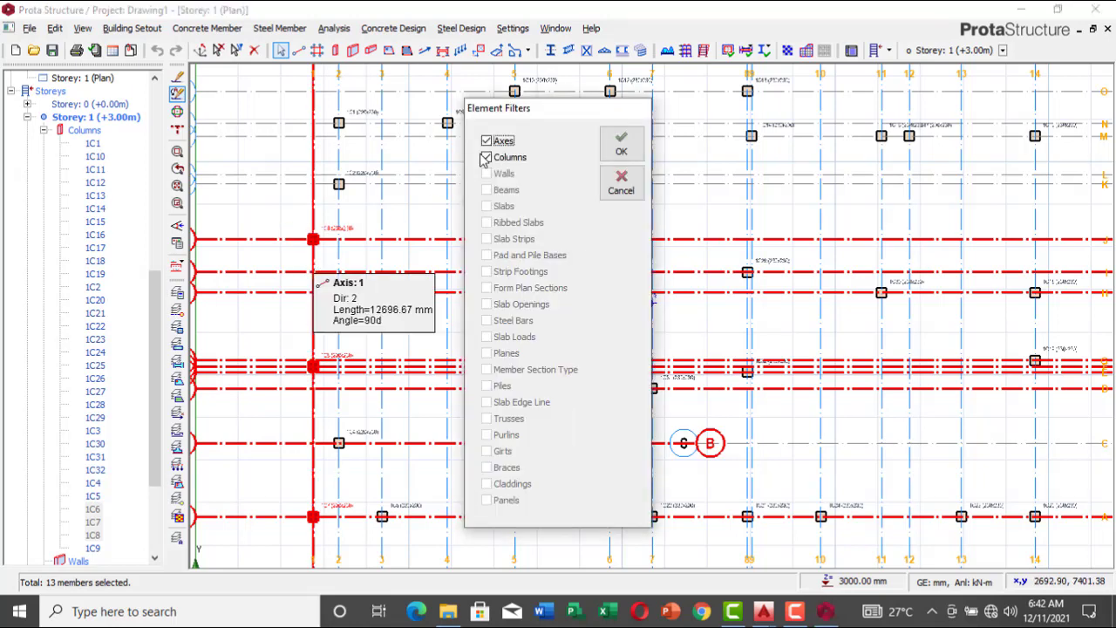
click(620, 144)
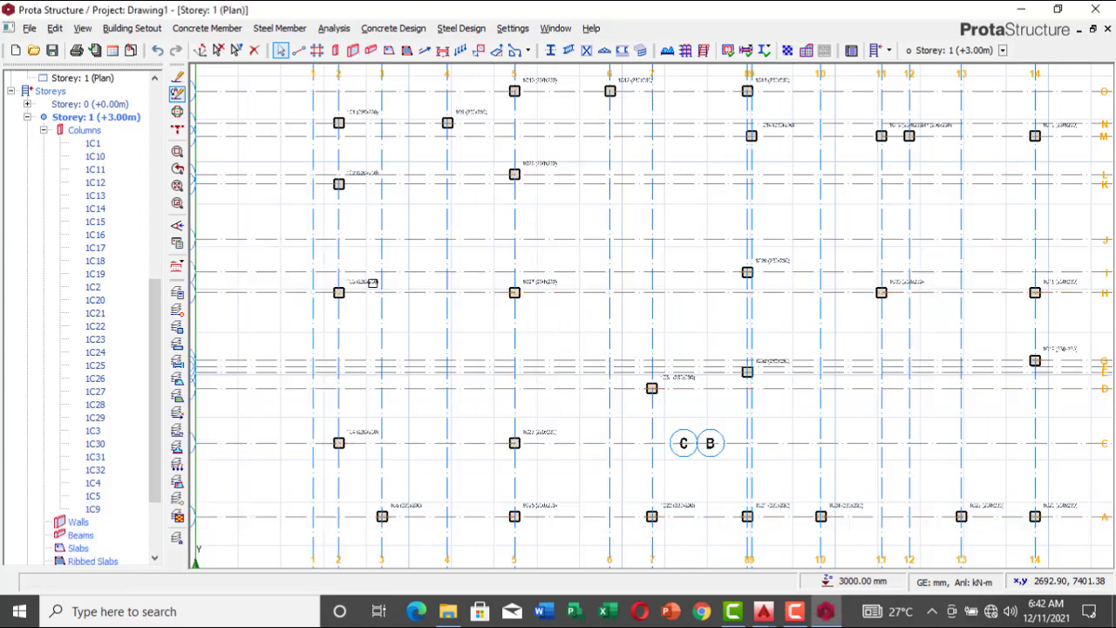
Step: Switch to AutoCAD's recovered tutorial drawing and examine the columns along gridline B on the right side of the overlaid floor plans
mouse_move(762, 611)
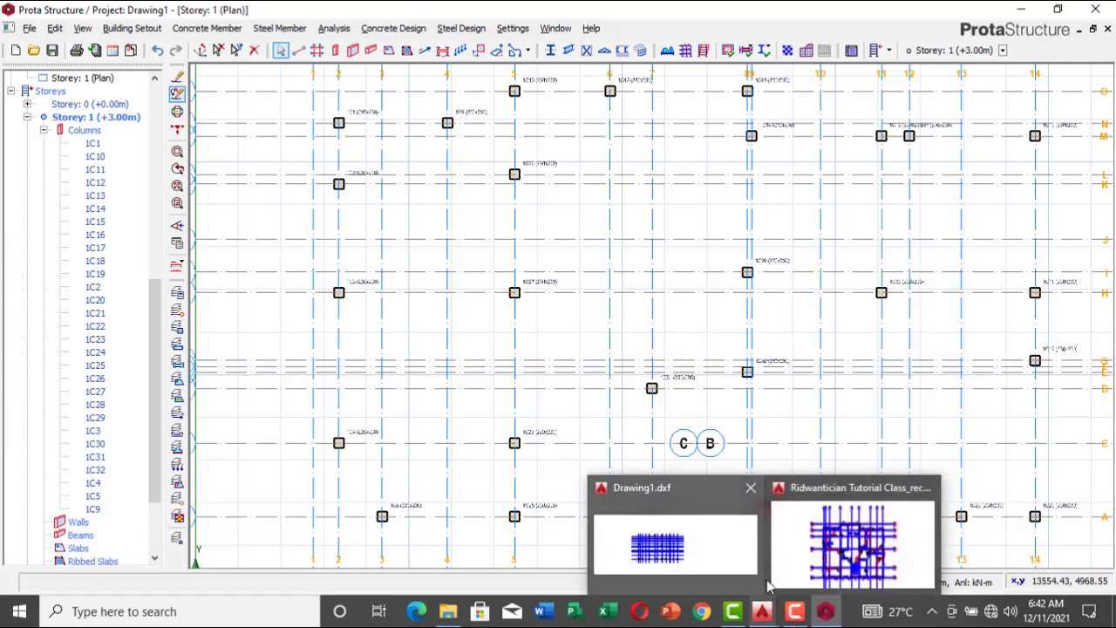
click(779, 567)
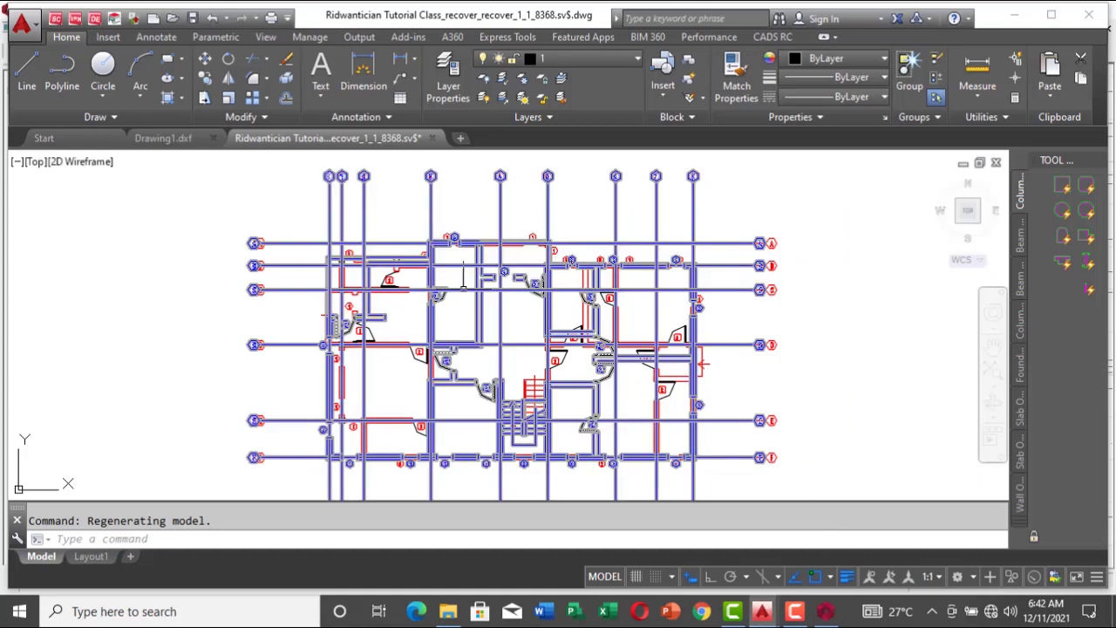
scroll(515, 273, down, 2)
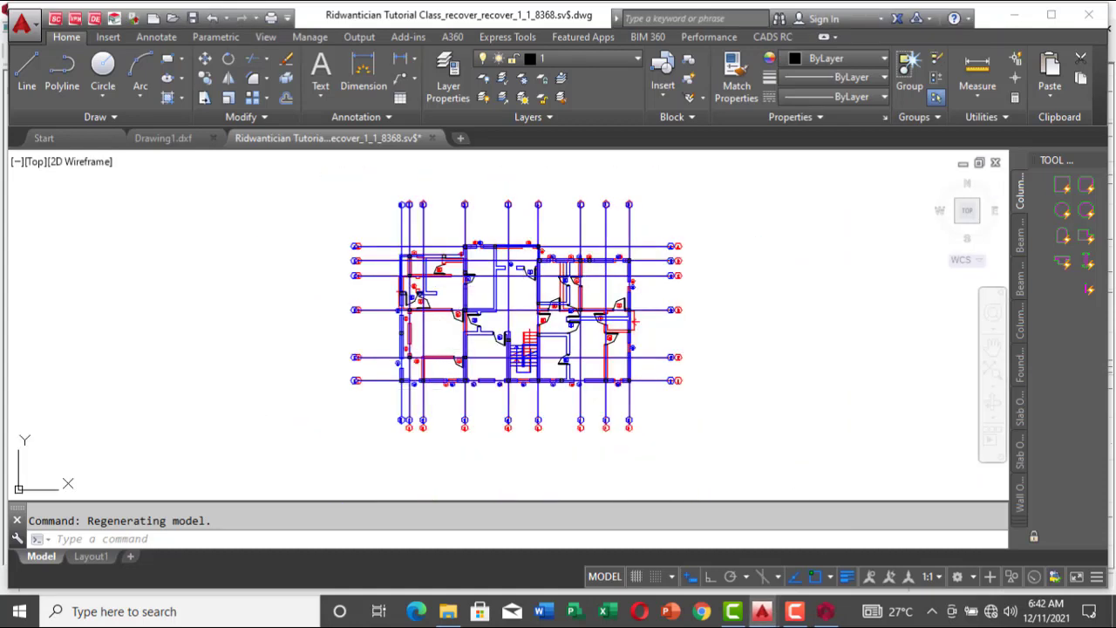
scroll(412, 302, up, 2)
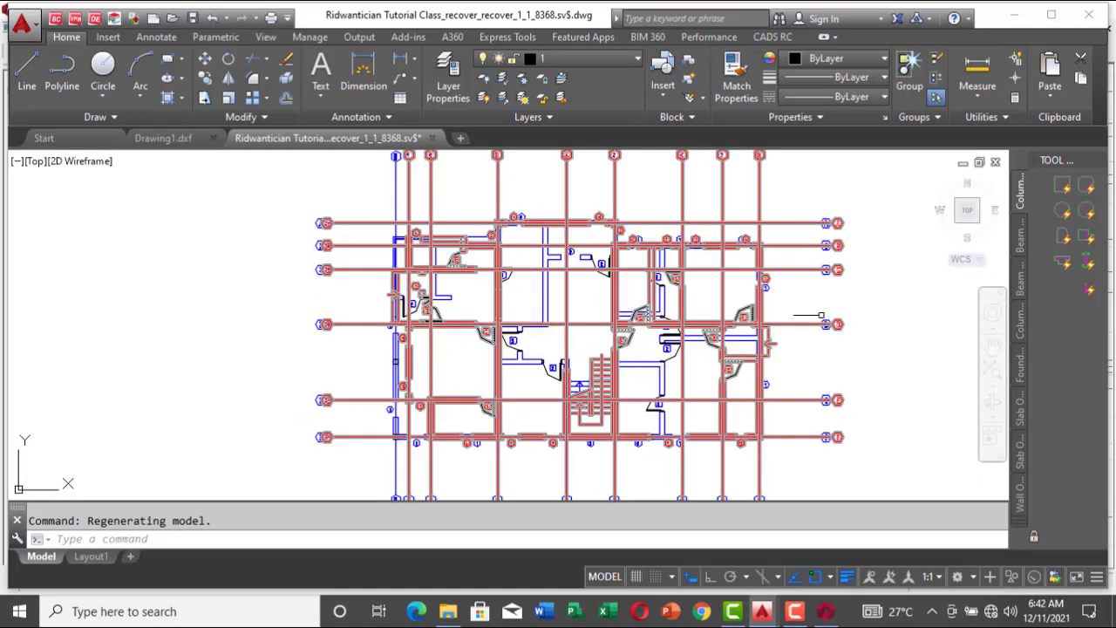
scroll(741, 243, up, 2)
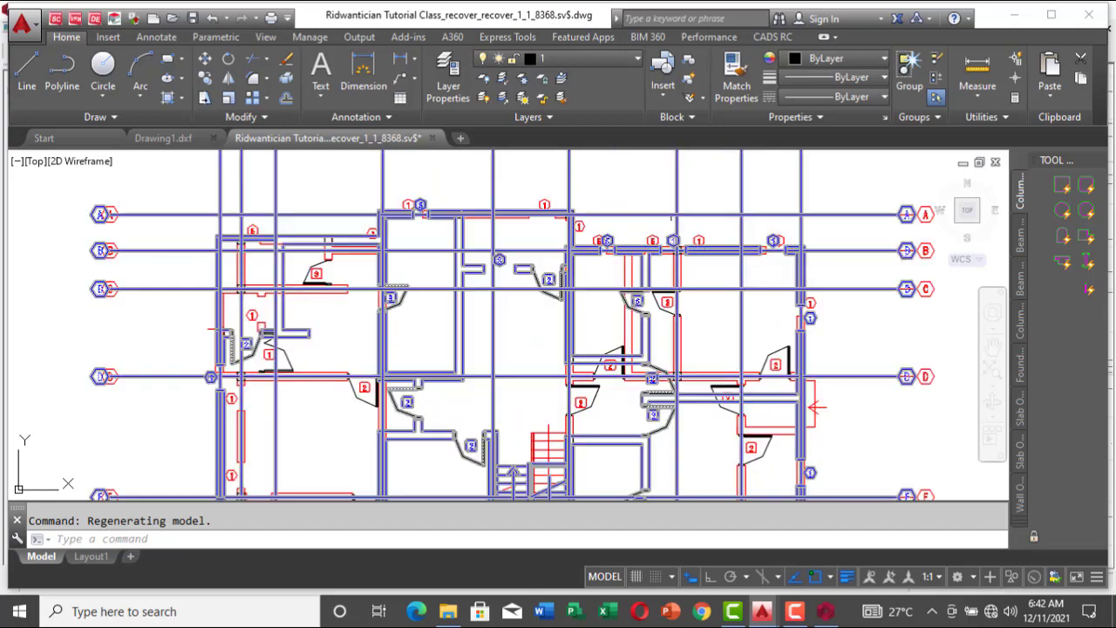
scroll(696, 249, up, 4)
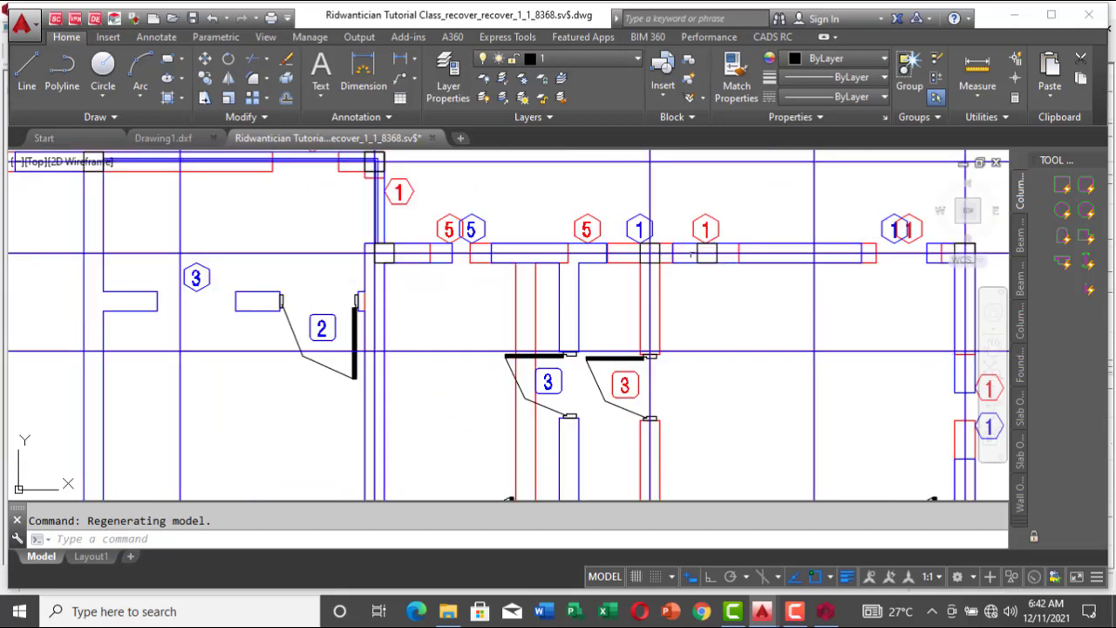
scroll(694, 249, up, 2)
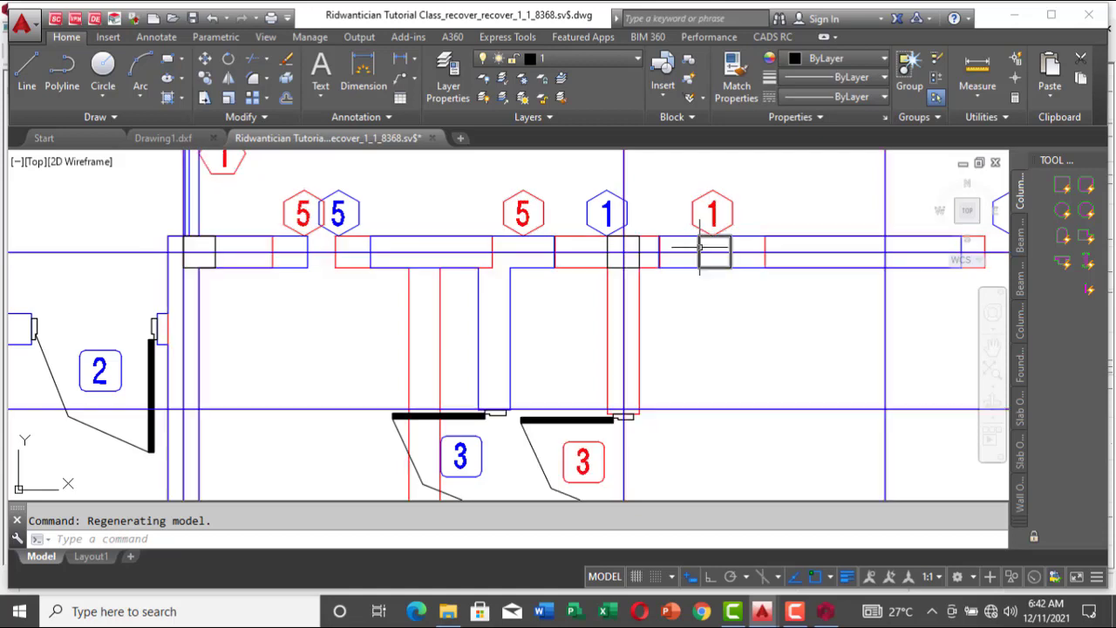
scroll(700, 247, down, 6)
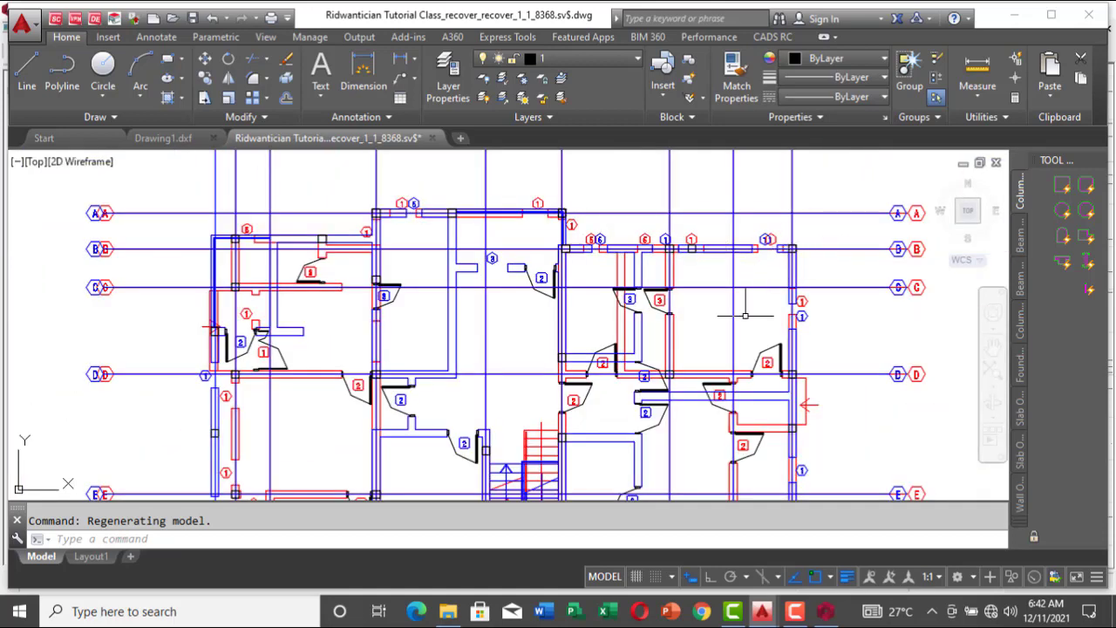
key(ctrl+a)
Step: Switch back to ProtaStructure and delete the Storey 1 column at the intersection of axes 12 and M
click(814, 530)
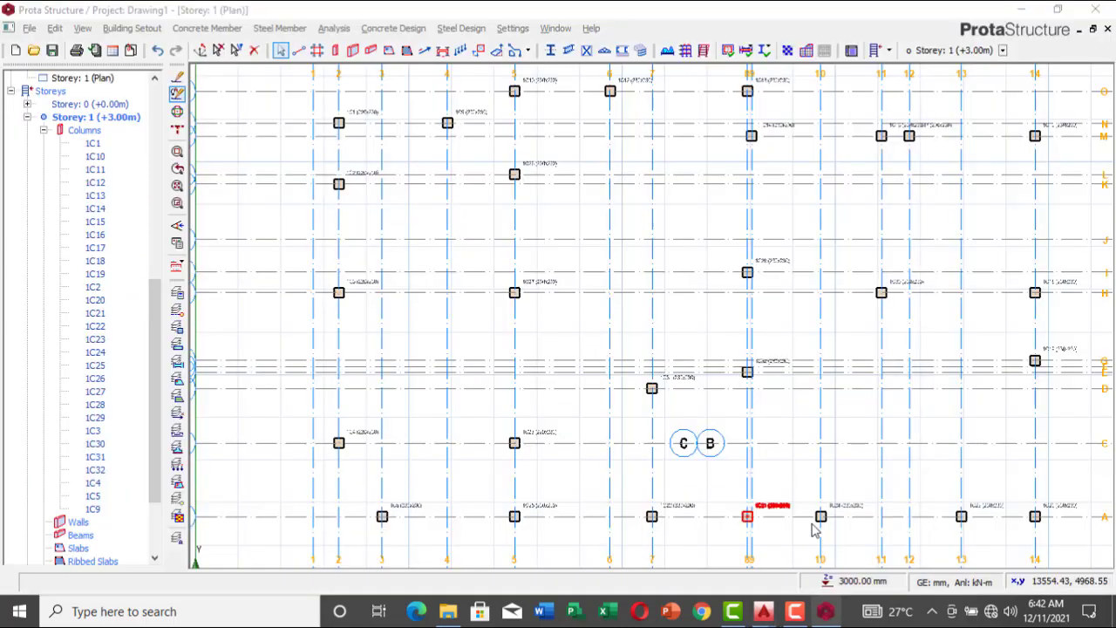
scroll(905, 214, down, 4)
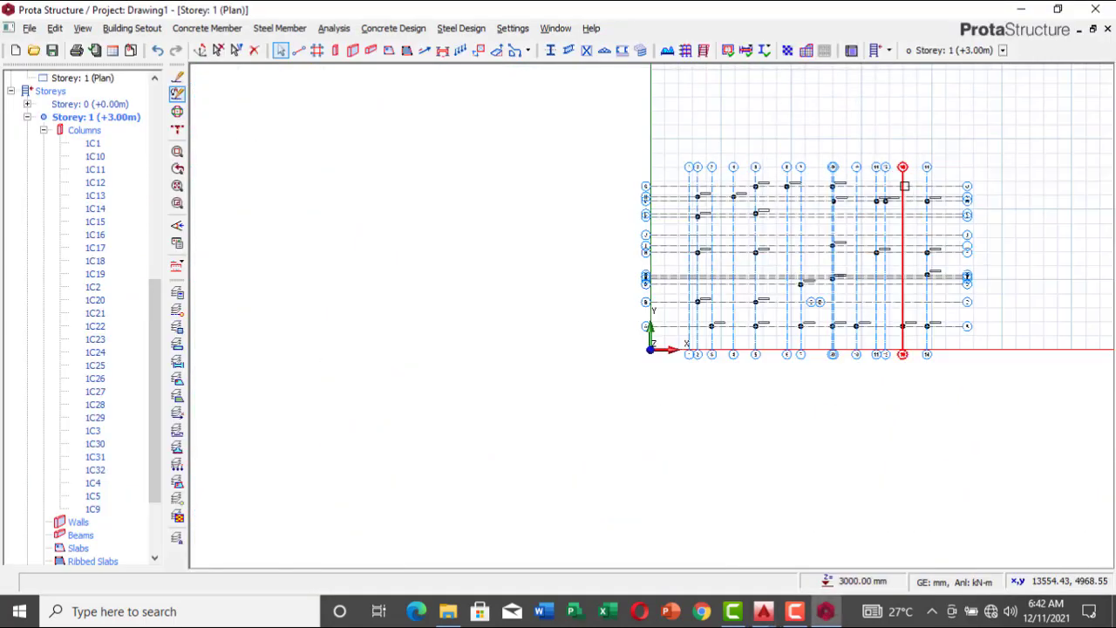
scroll(875, 226, up, 4)
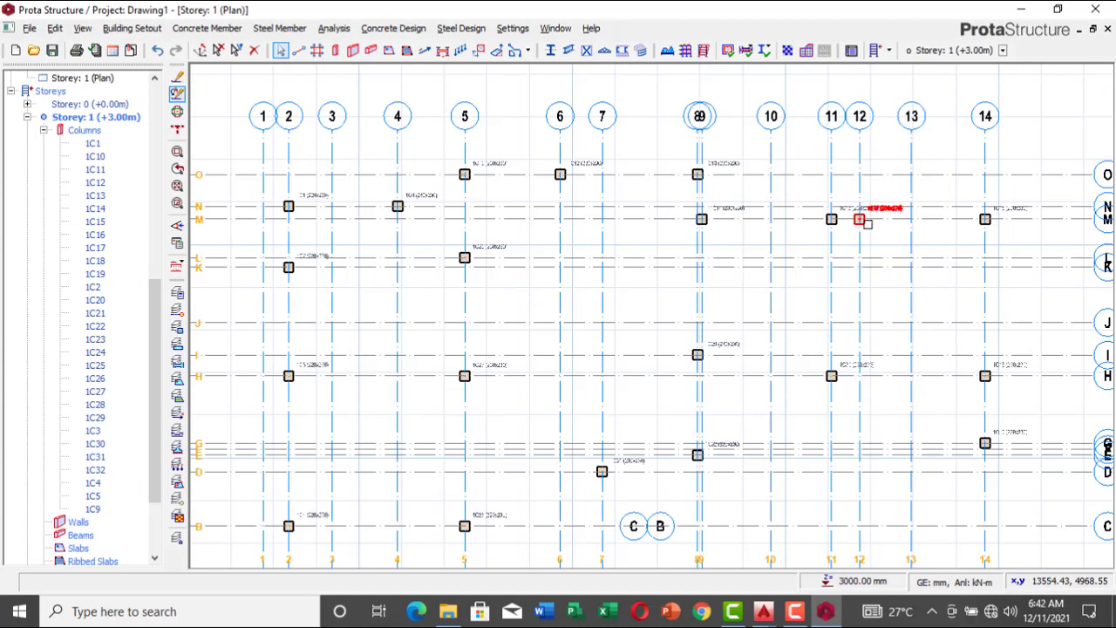
click(866, 223)
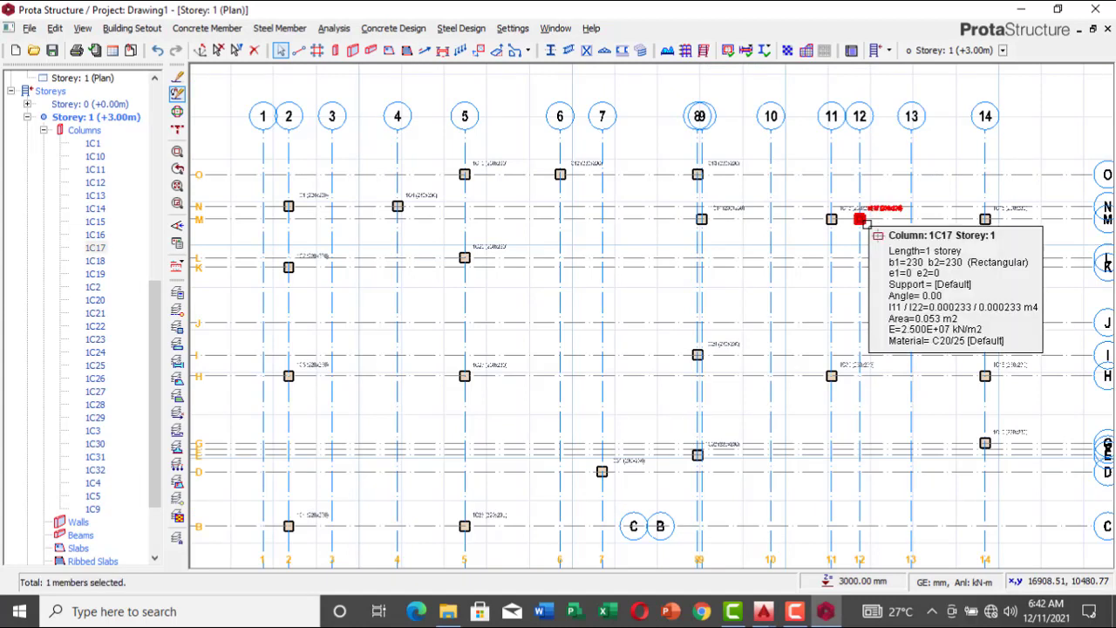
key(Delete)
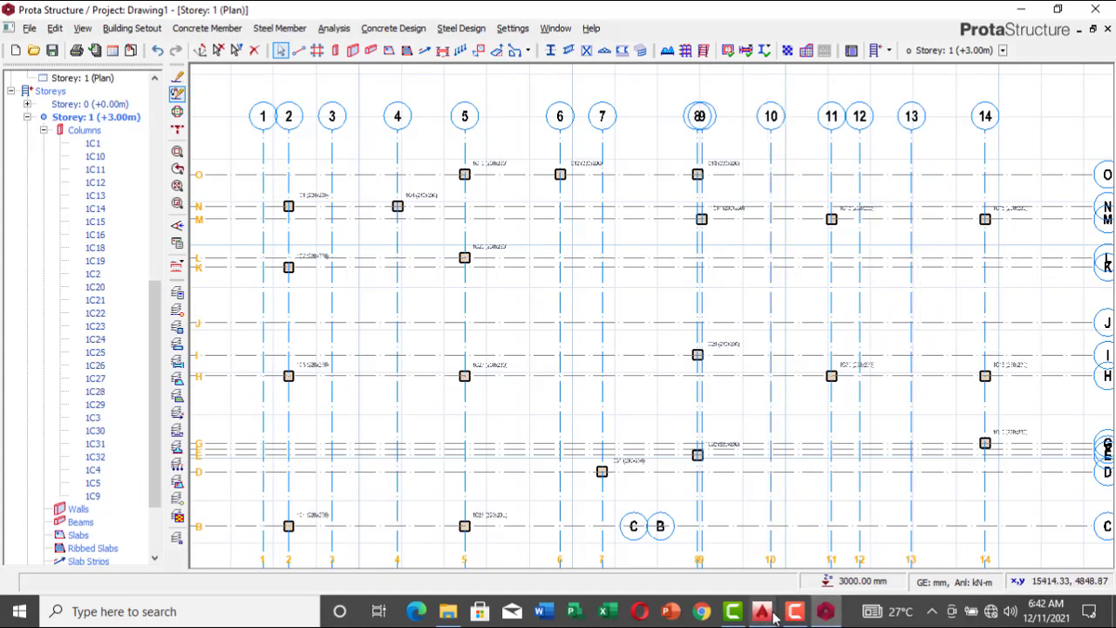
Step: Switch to AutoCAD's recovered tutorial drawing and examine the columns along gridlines A to D of the overlaid floor plans
mouse_move(774, 617)
click(859, 549)
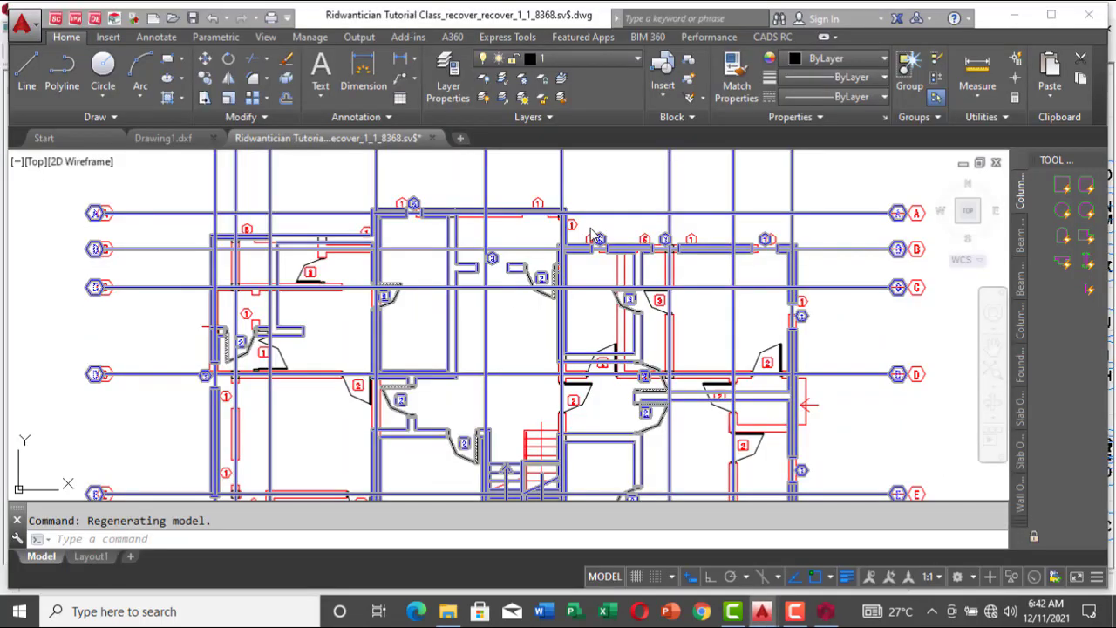
scroll(593, 235, down, 5)
scroll(653, 266, up, 7)
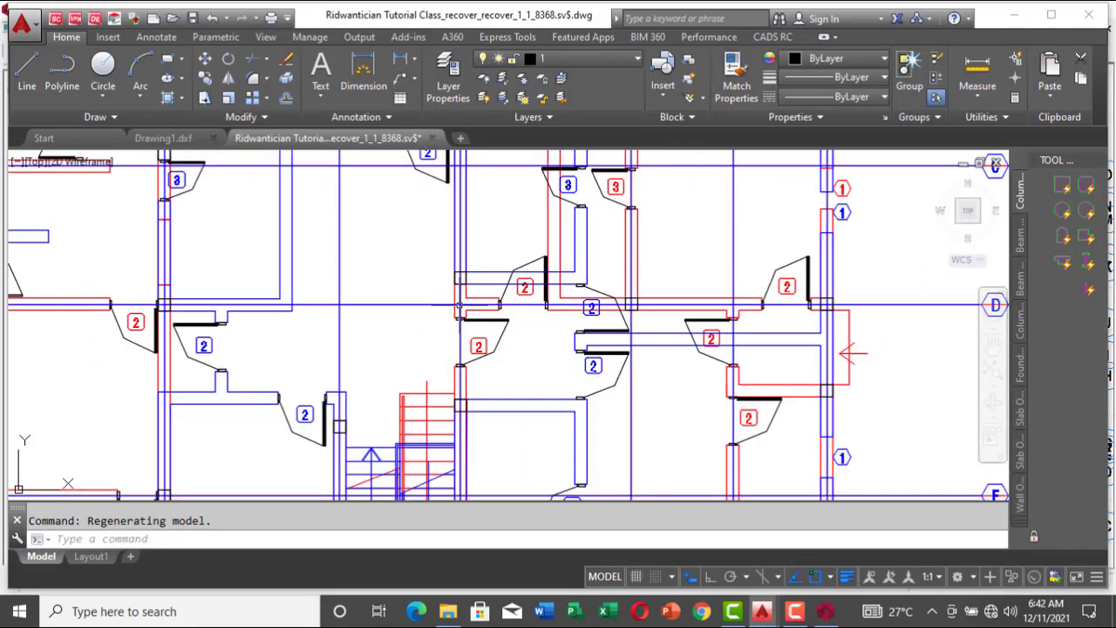
scroll(425, 295, down, 6)
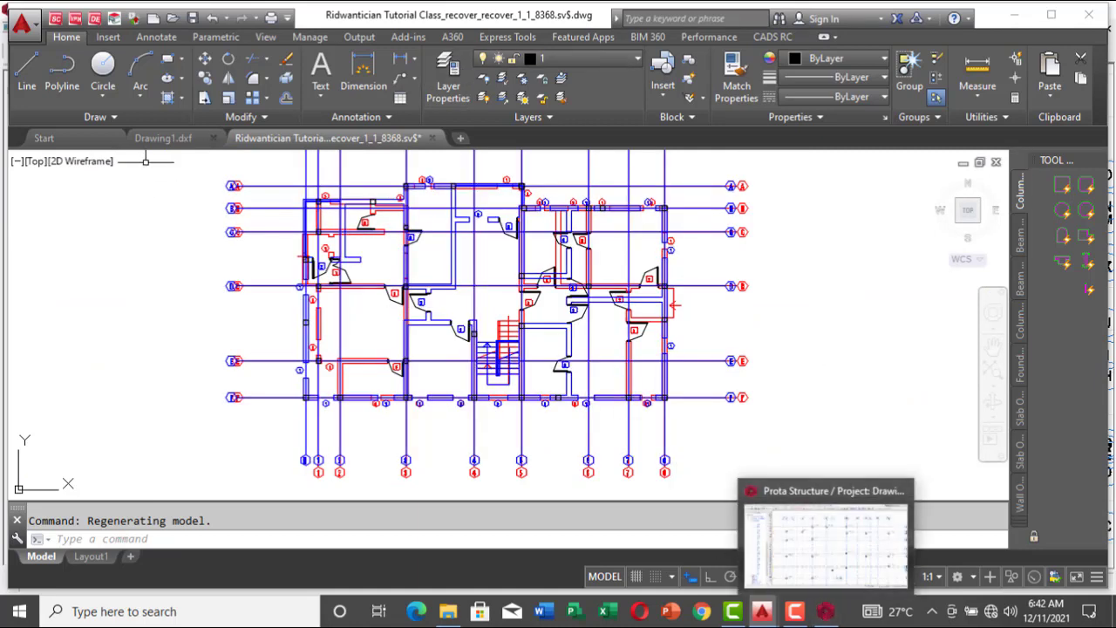
scroll(315, 229, up, 7)
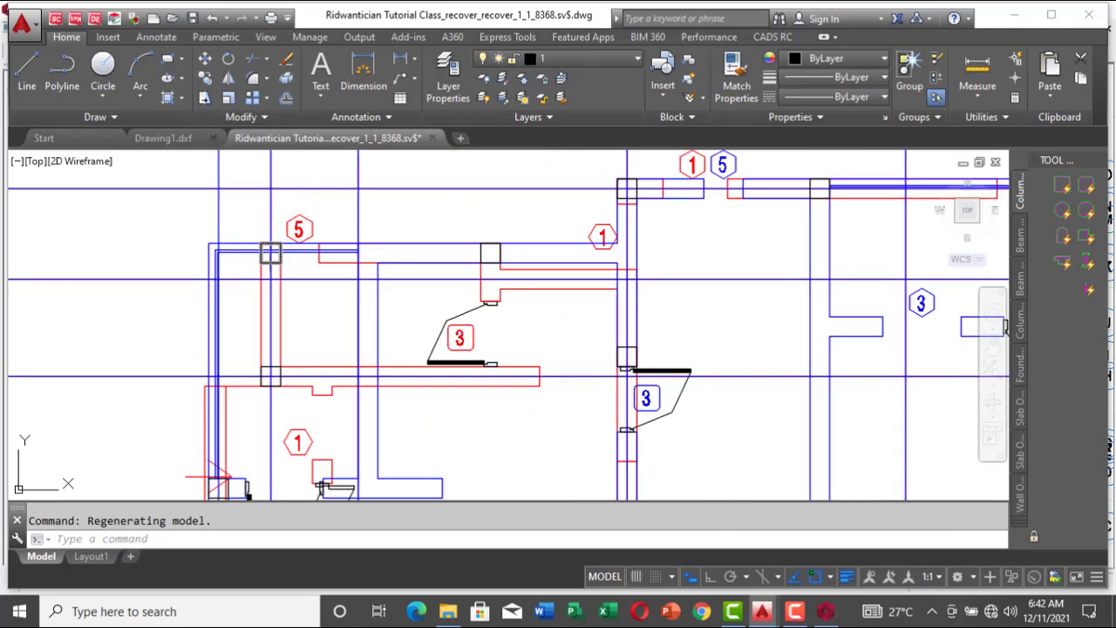
scroll(271, 377, down, 7)
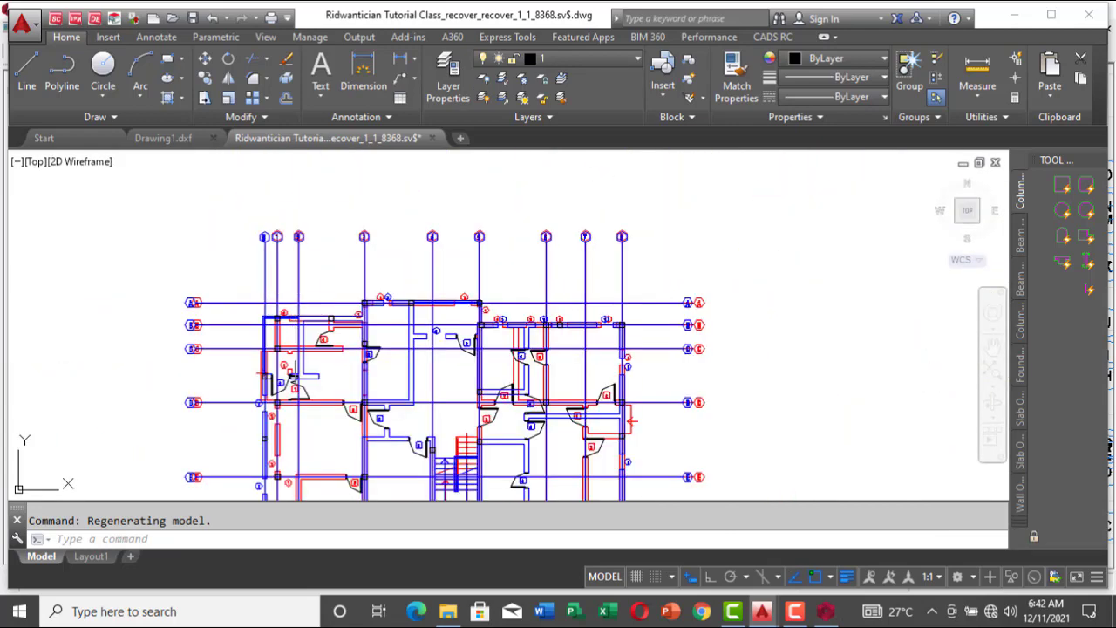
scroll(276, 403, up, 5)
scroll(295, 359, down, 5)
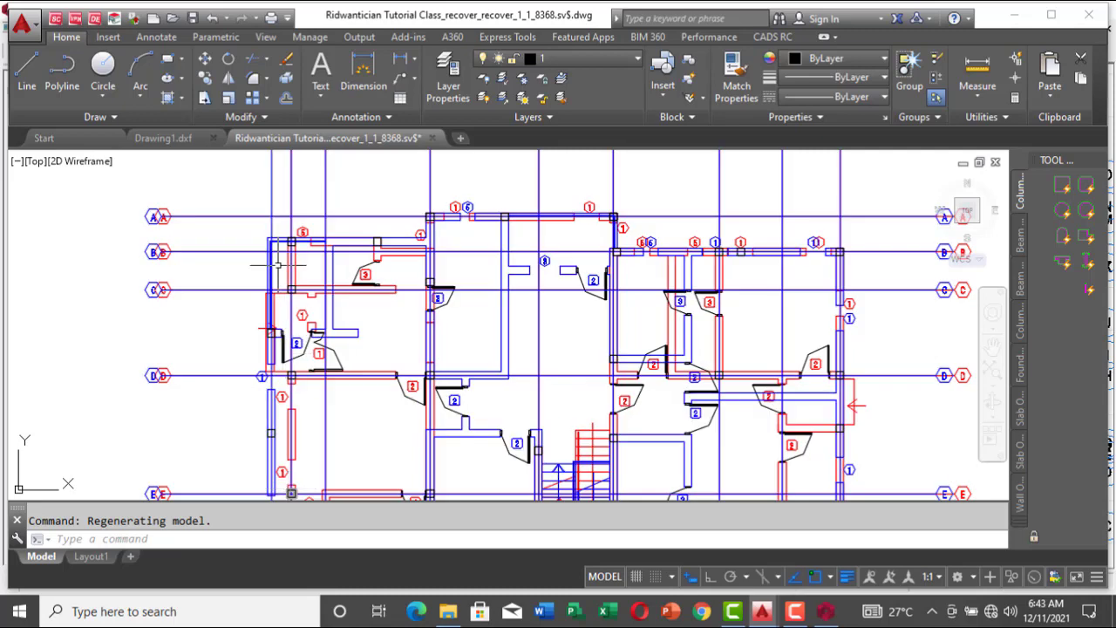
scroll(261, 327, down, 5)
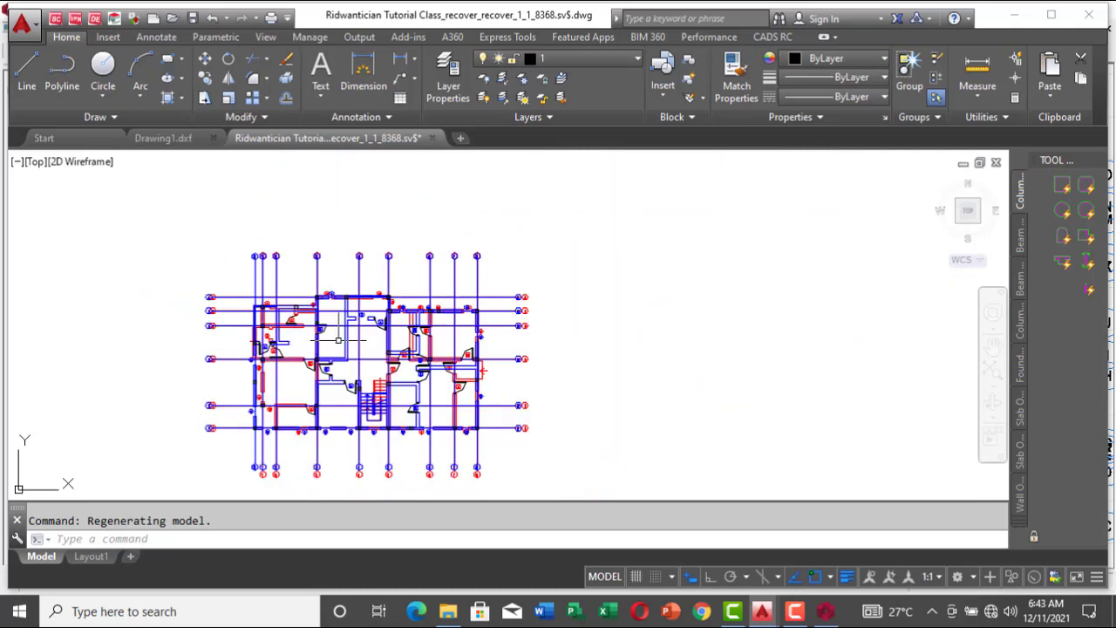
scroll(484, 296, up, 5)
scroll(286, 336, up, 3)
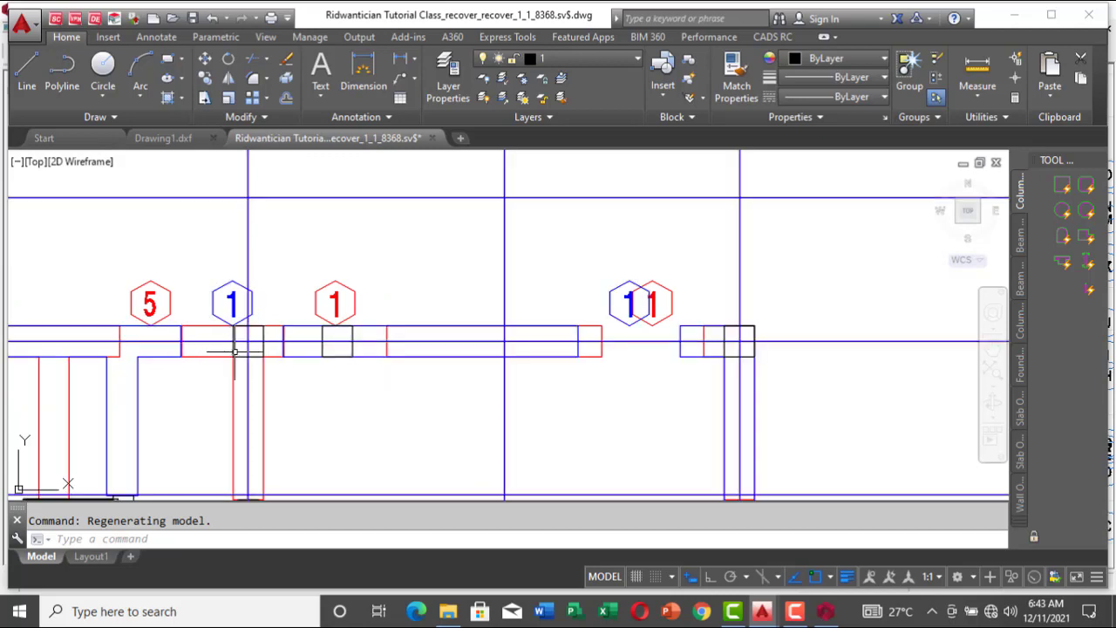
scroll(382, 285, down, 2)
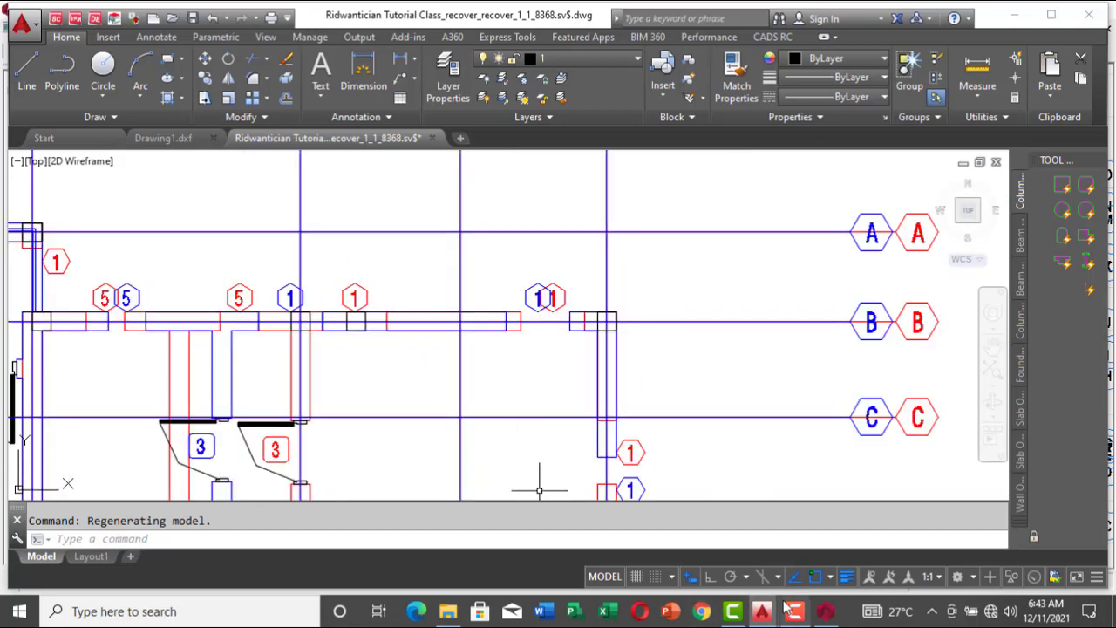
Step: Switch back to ProtaStructure and make Storey 2 the current storey
click(823, 613)
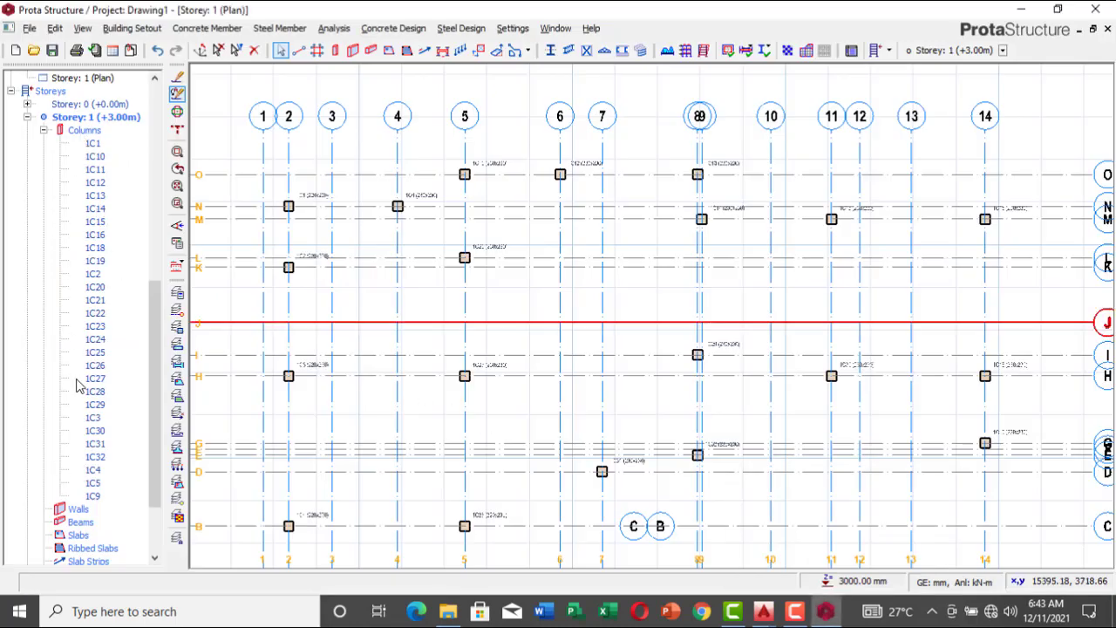
click(154, 560)
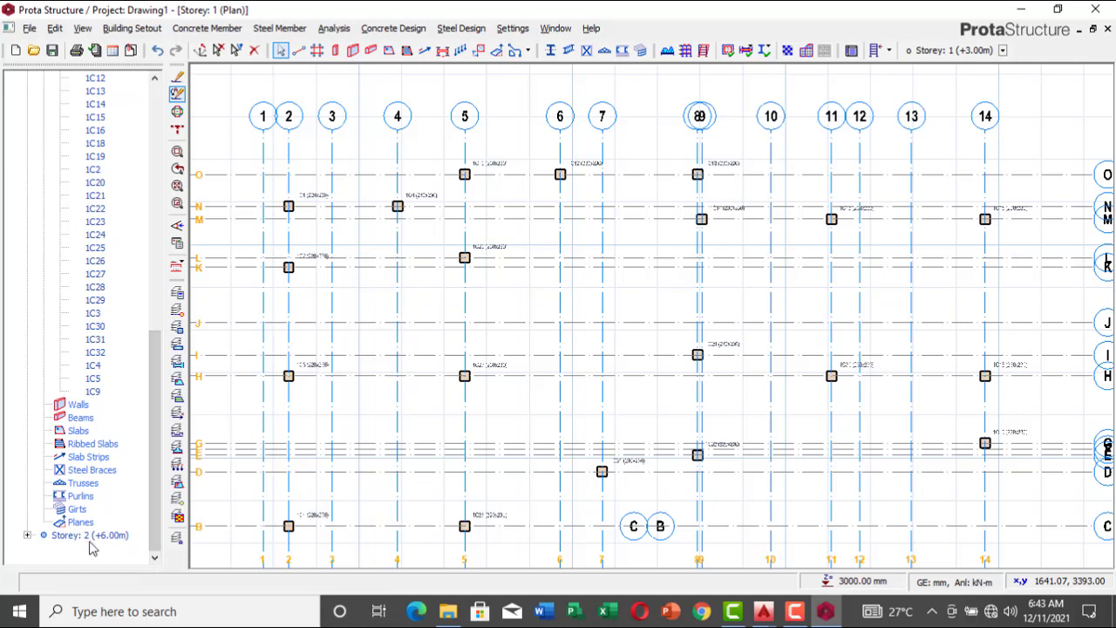
double_click(76, 536)
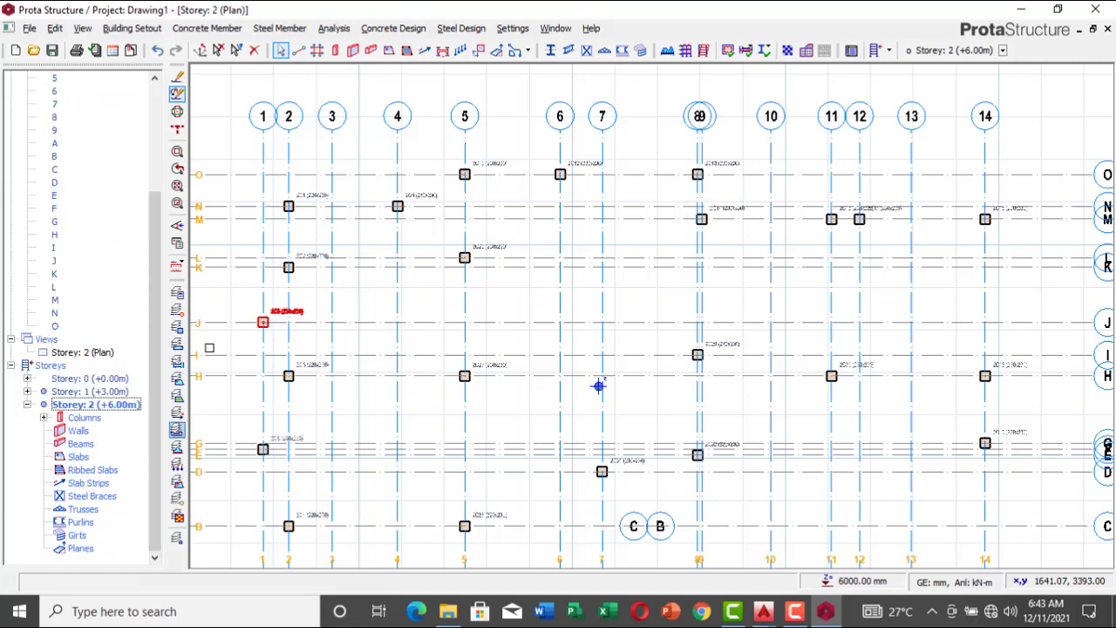
click(177, 325)
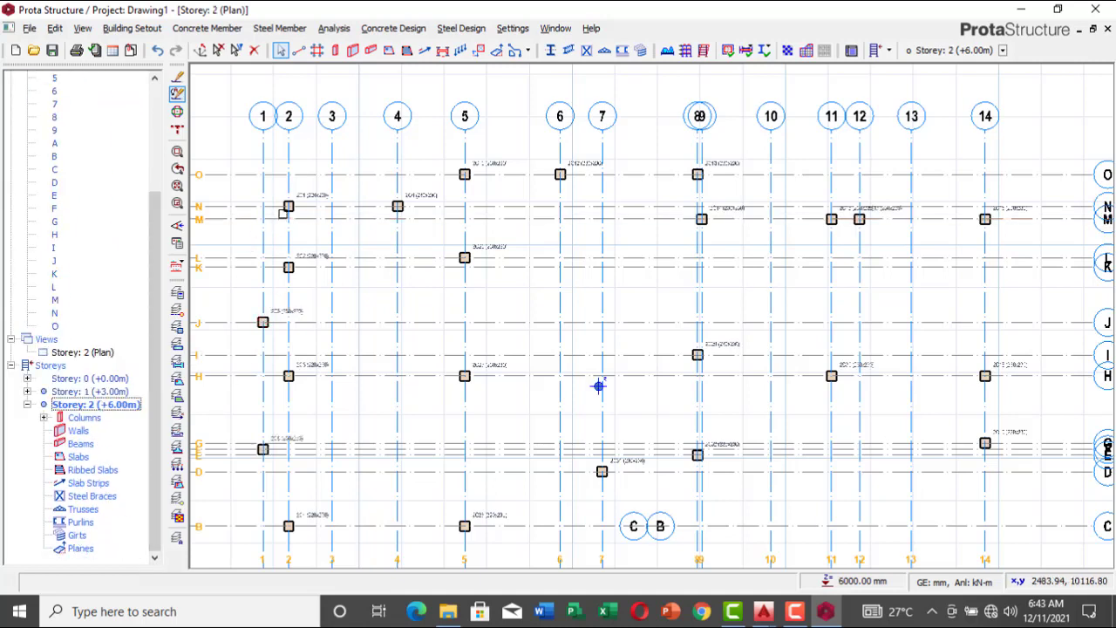
Step: On Storey 2, select the axis 2 columns at N, H and B and the column at 11/M, filter out axes, and delete them
drag(277, 188, 312, 533)
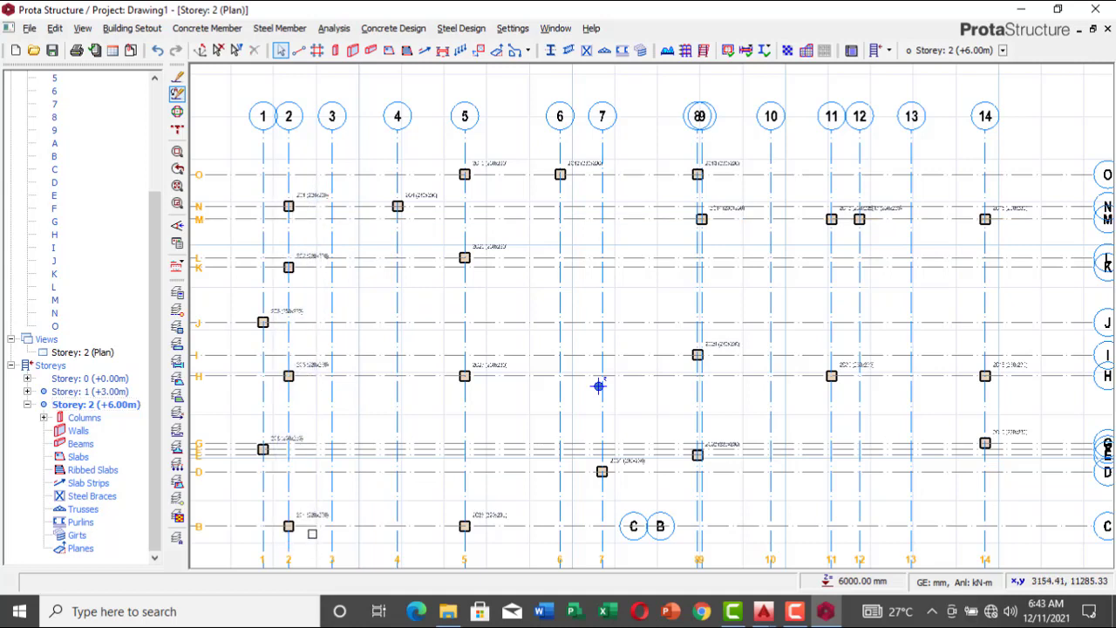
click(291, 209)
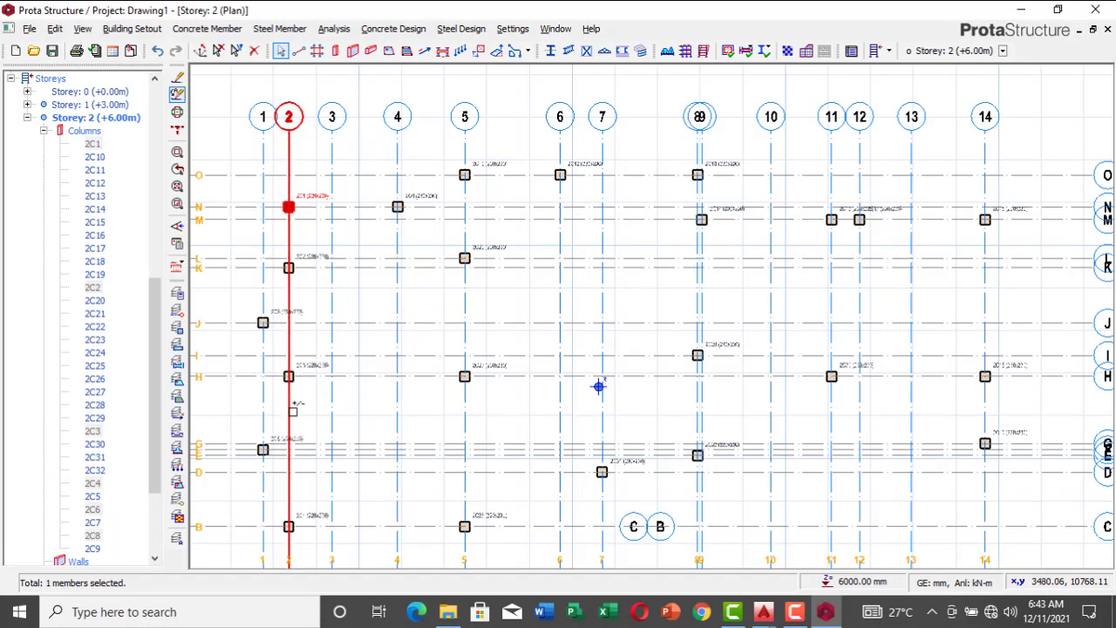
click(288, 376)
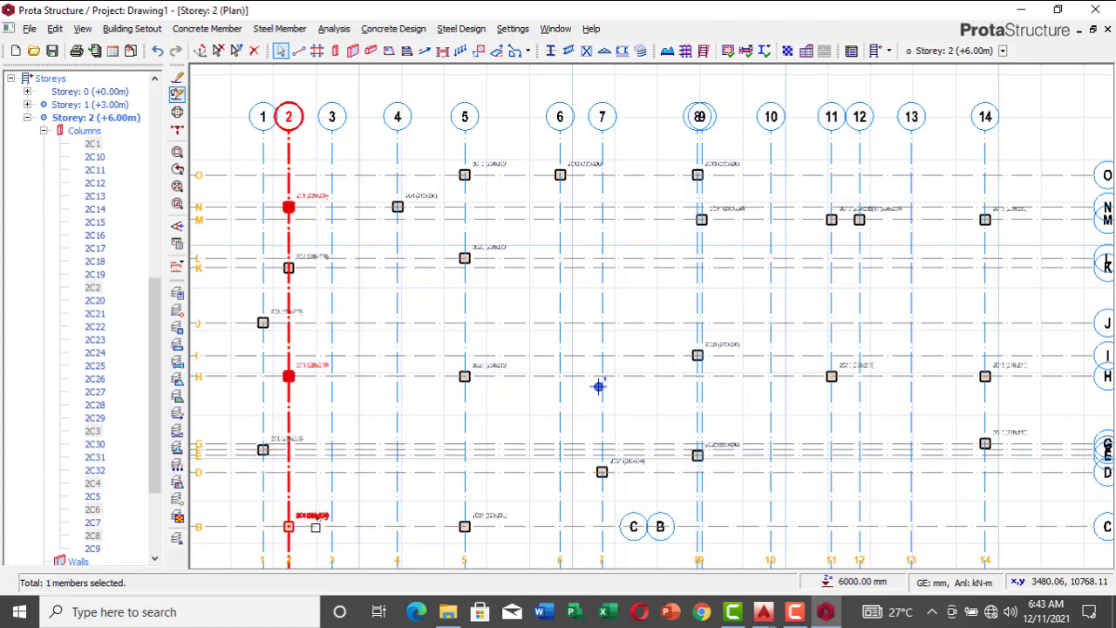
click(316, 527)
scroll(869, 225, down, 2)
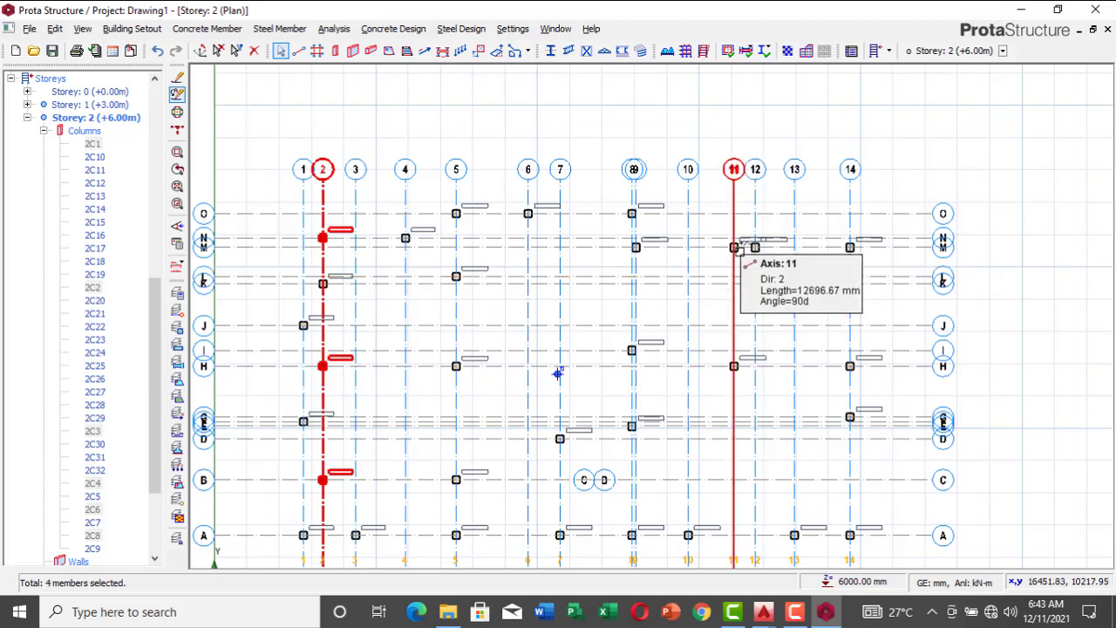
click(734, 248)
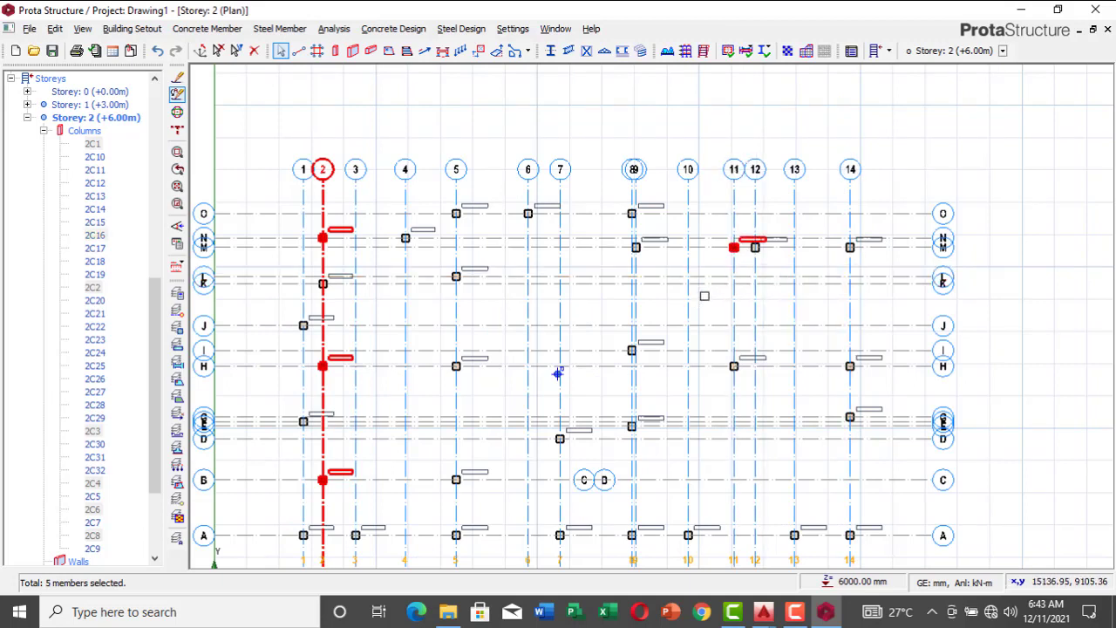
key(Delete)
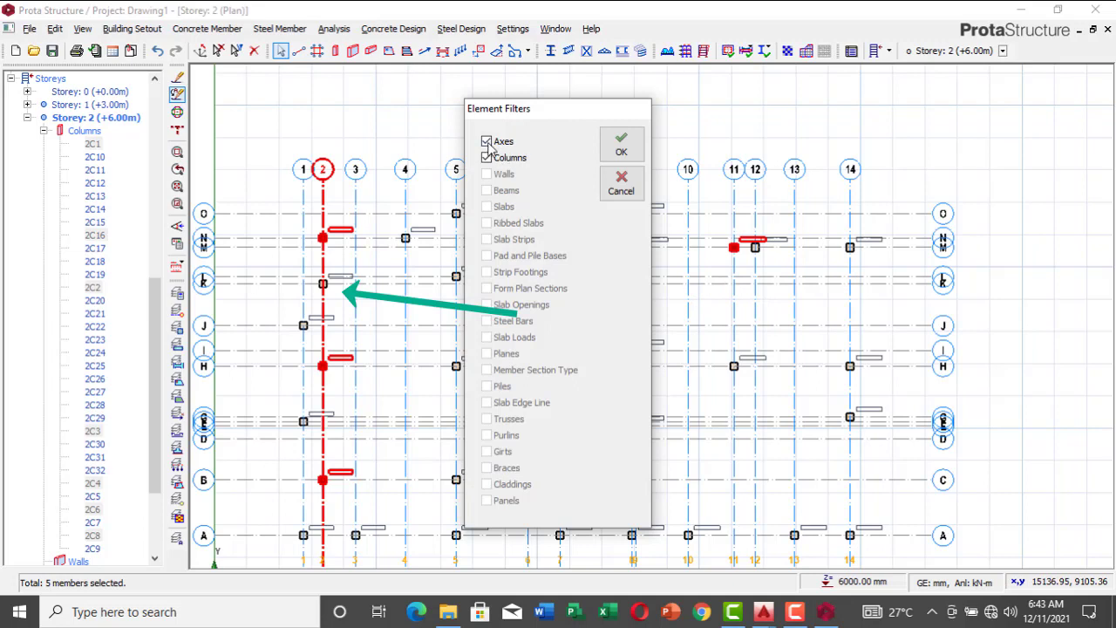
click(615, 146)
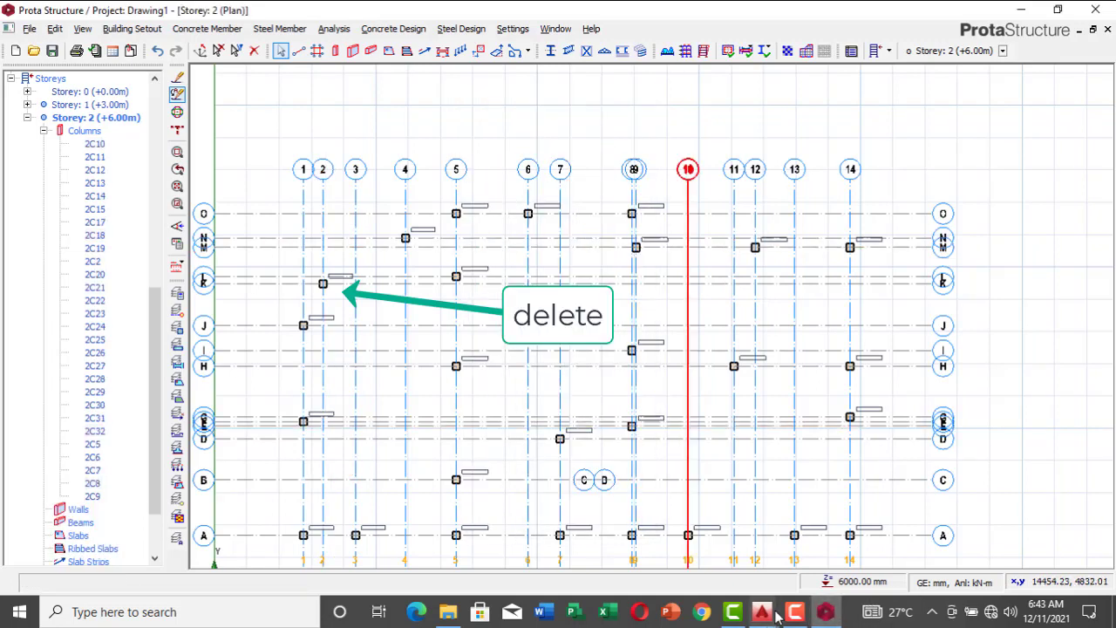
Step: Check the columns along gridline D in AutoCAD's tutorial drawing, and back in ProtaStructure delete the Storey 2 column at axes 11 and H
mouse_move(763, 611)
click(843, 547)
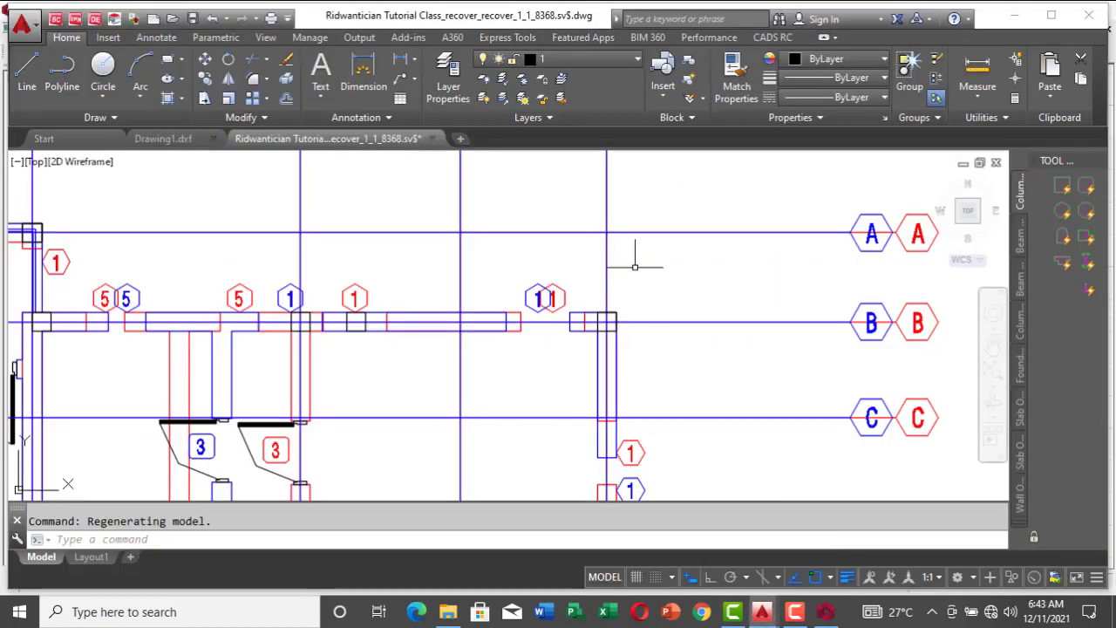
scroll(640, 250, down, 4)
scroll(593, 347, up, 8)
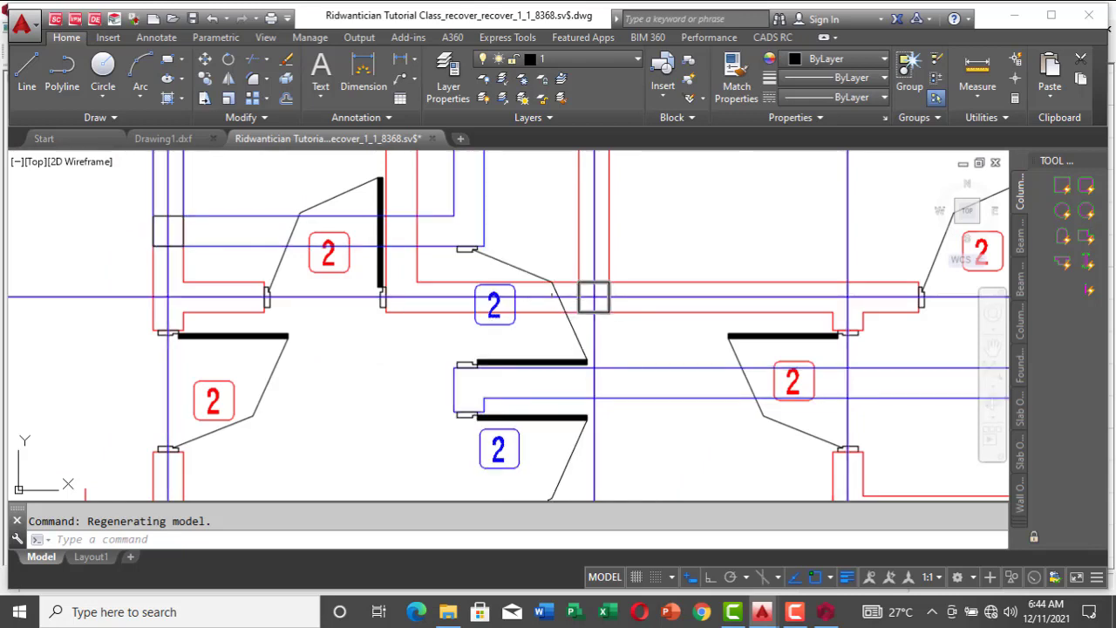
scroll(556, 284, down, 5)
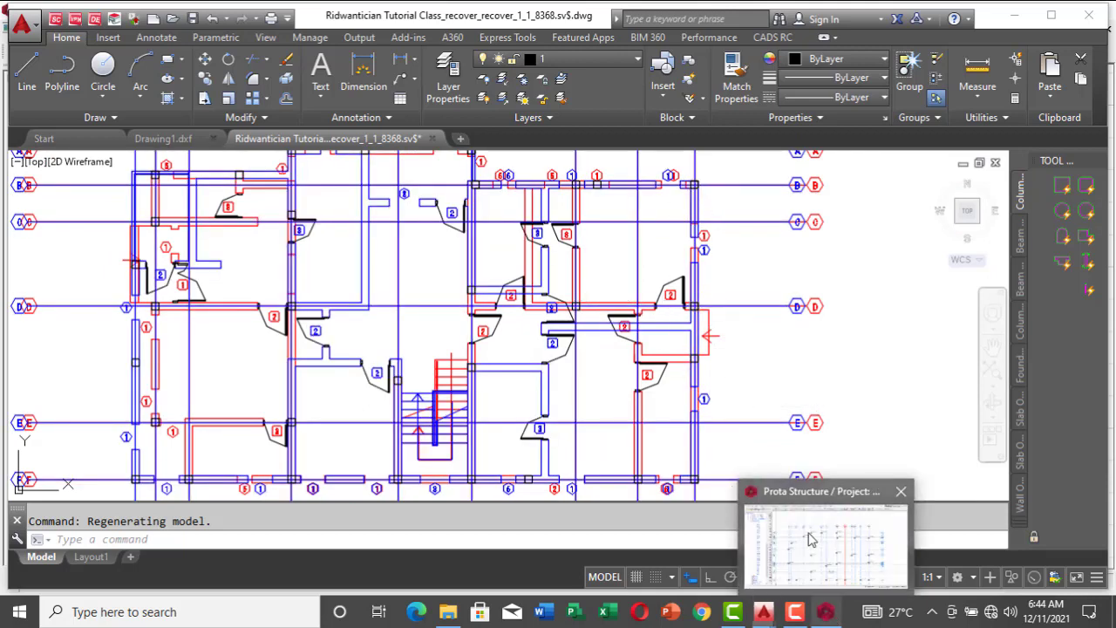
click(812, 541)
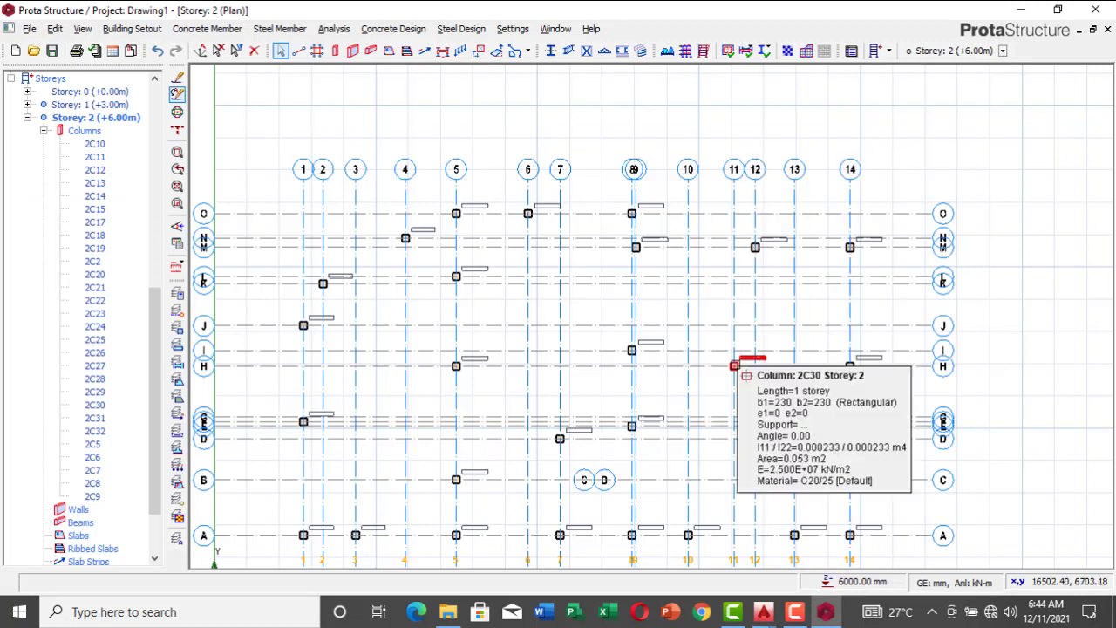
click(734, 365)
key(Delete)
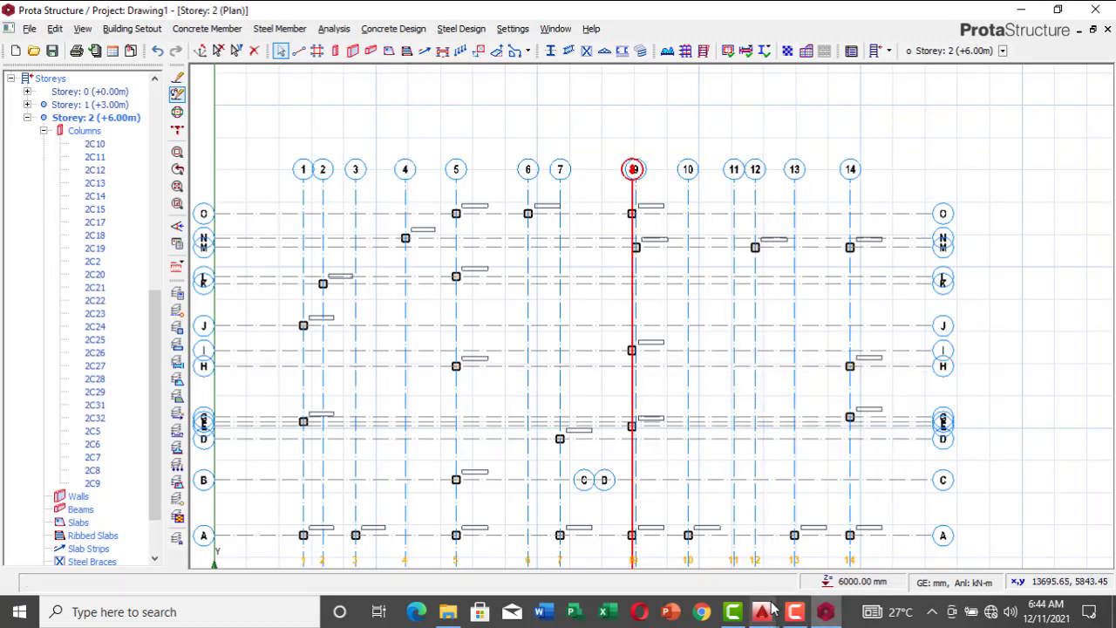
Step: Switch to AutoCAD's tutorial drawing and examine the columns around the staircase and along gridlines E and F of the overlaid floor plans
mouse_move(764, 599)
click(850, 541)
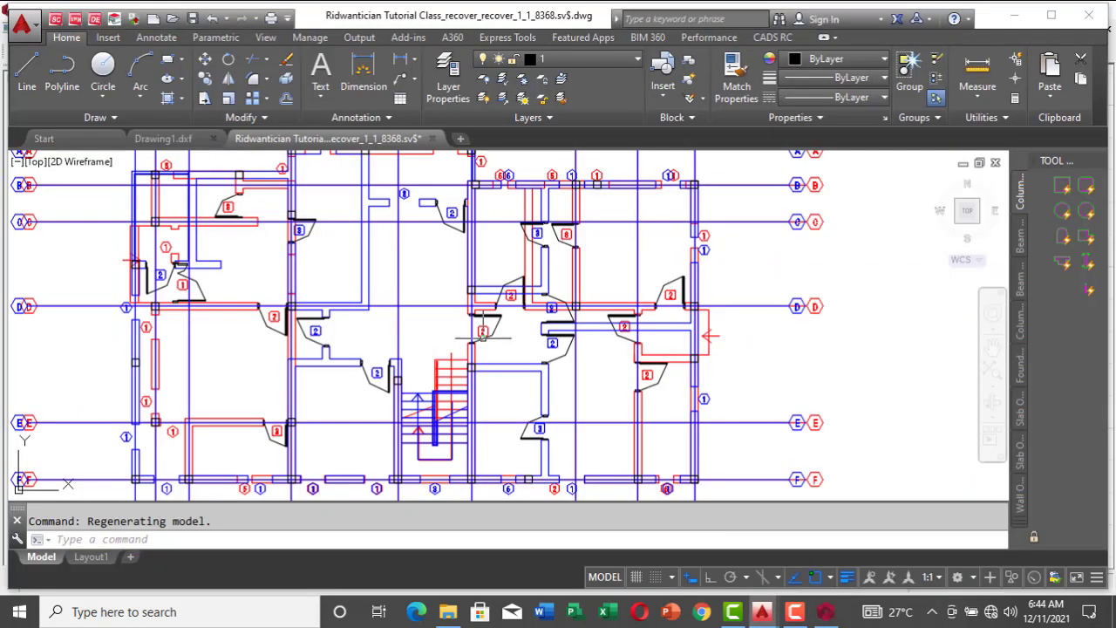
scroll(523, 296, down, 2)
scroll(422, 378, up, 3)
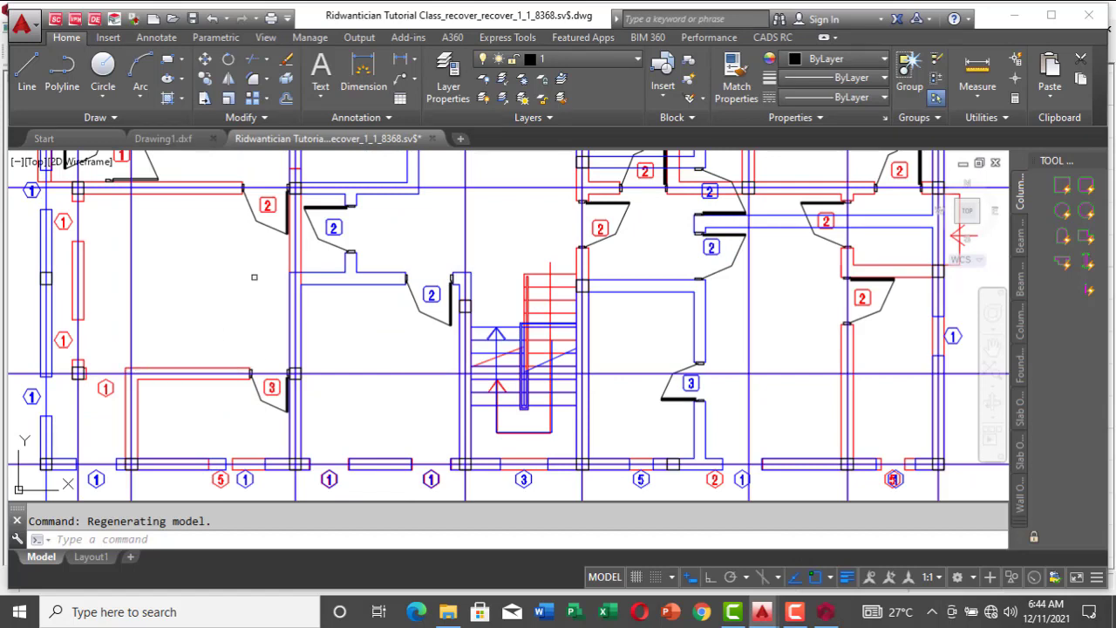
scroll(301, 252, down, 2)
scroll(453, 339, up, 4)
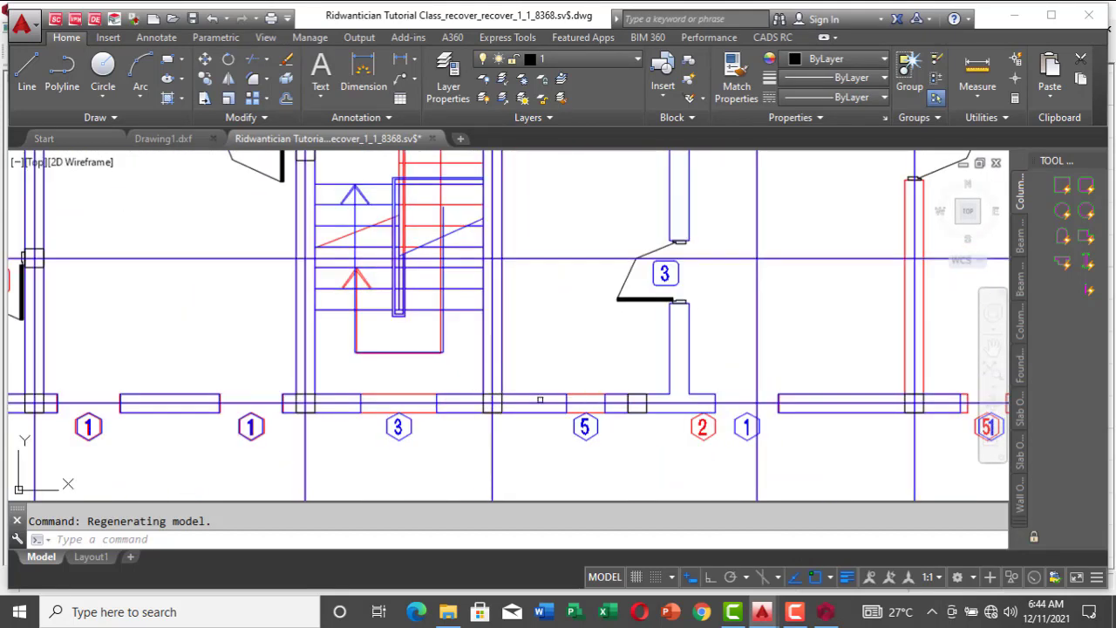
scroll(488, 377, down, 2)
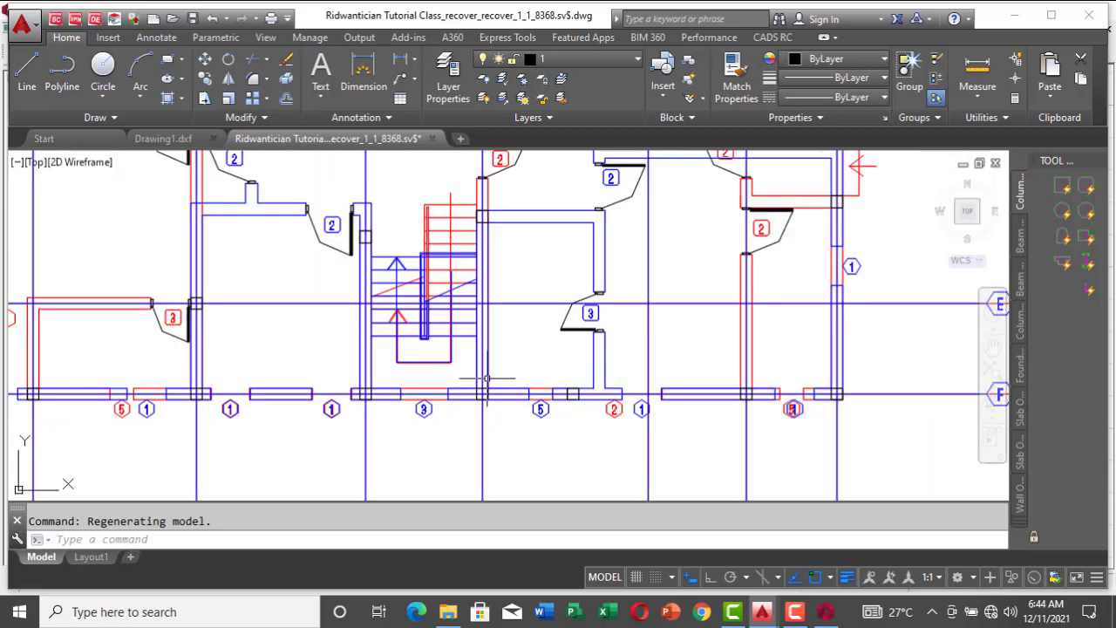
scroll(246, 408, down, 3)
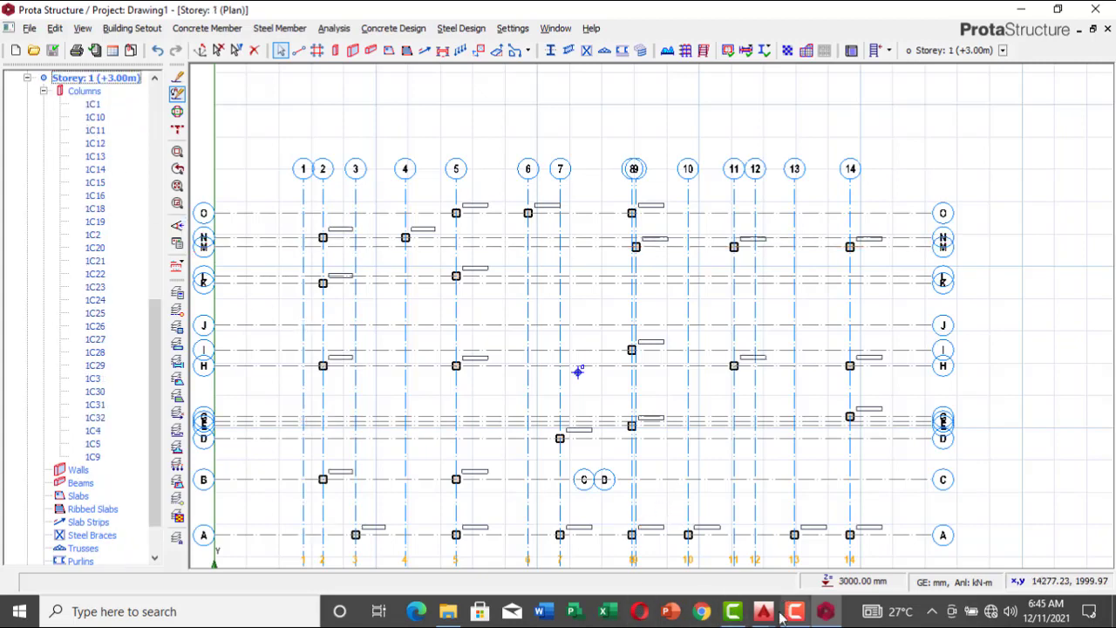
Step: Switch to AutoCAD's new.dwg and examine the walls and columns of the overlaid floor plans, from gridline A down to the staircase and gridline F
mouse_move(764, 614)
click(638, 527)
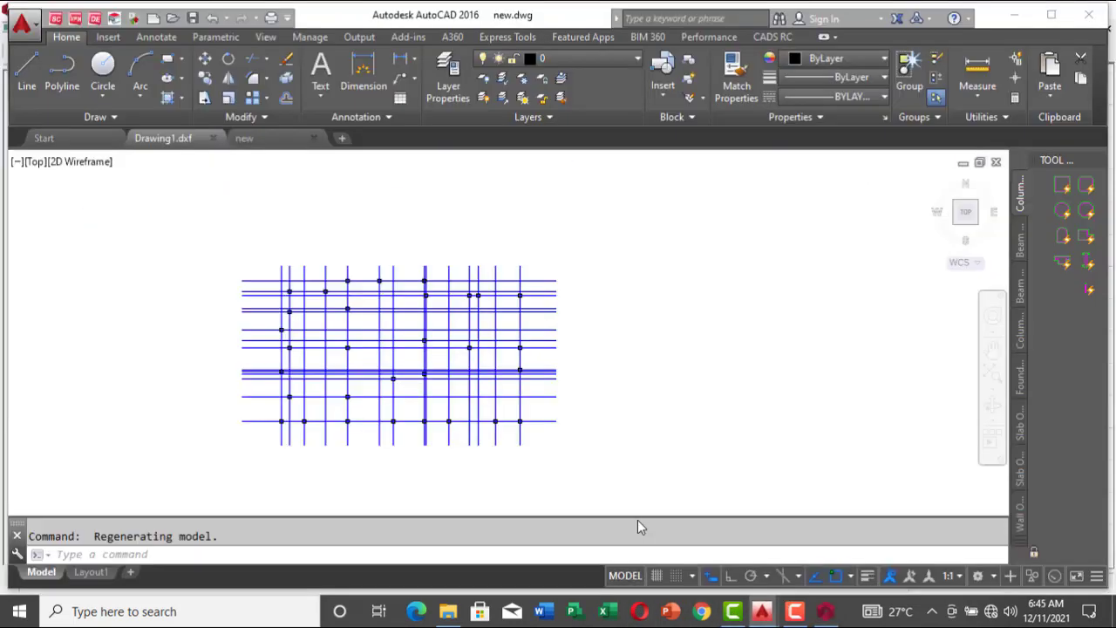
scroll(405, 367, down, 4)
scroll(334, 264, up, 8)
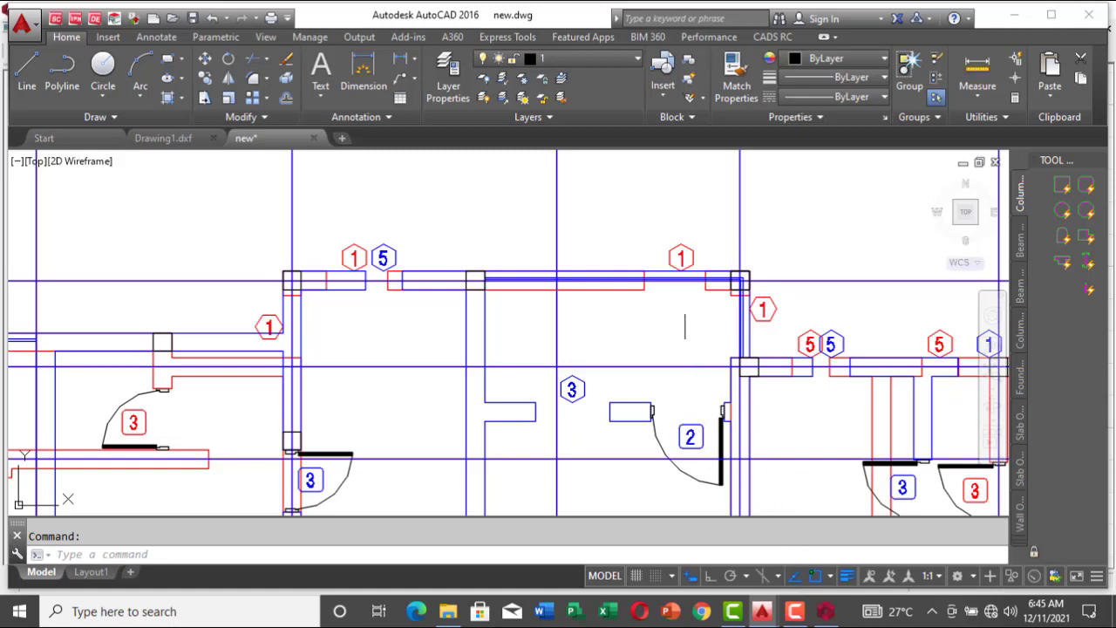
scroll(748, 293, down, 2)
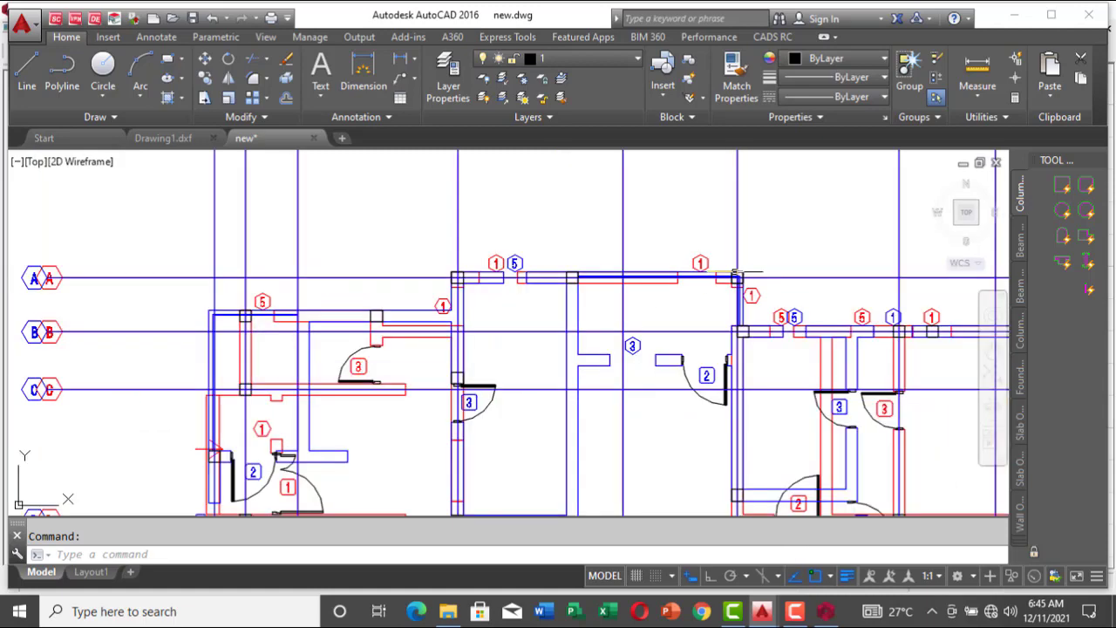
scroll(748, 292, down, 2)
scroll(736, 366, down, 4)
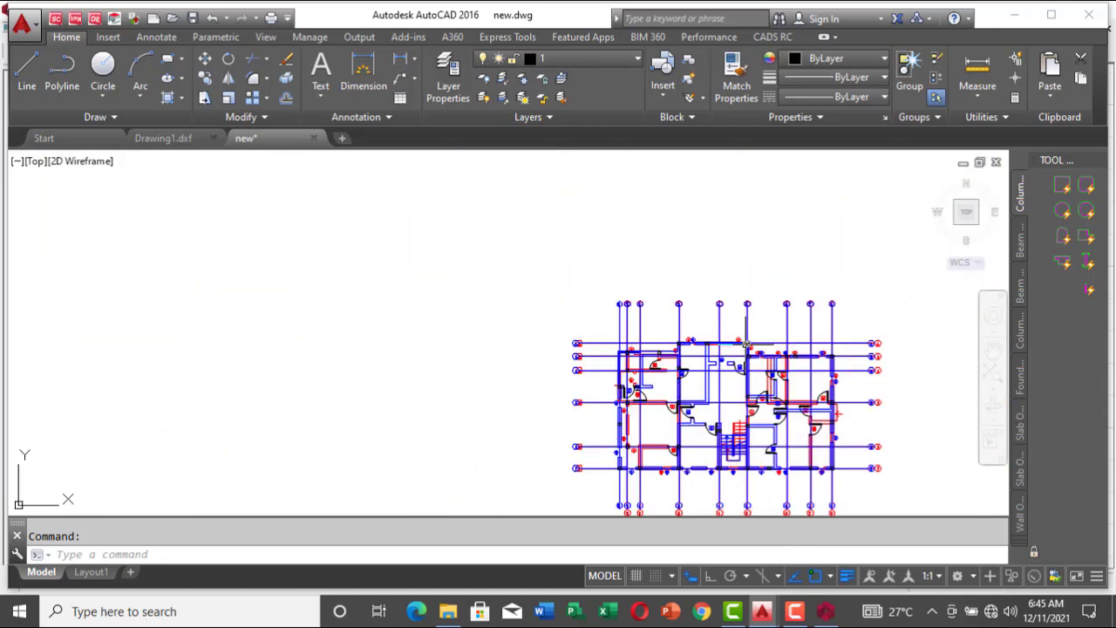
scroll(728, 391, up, 6)
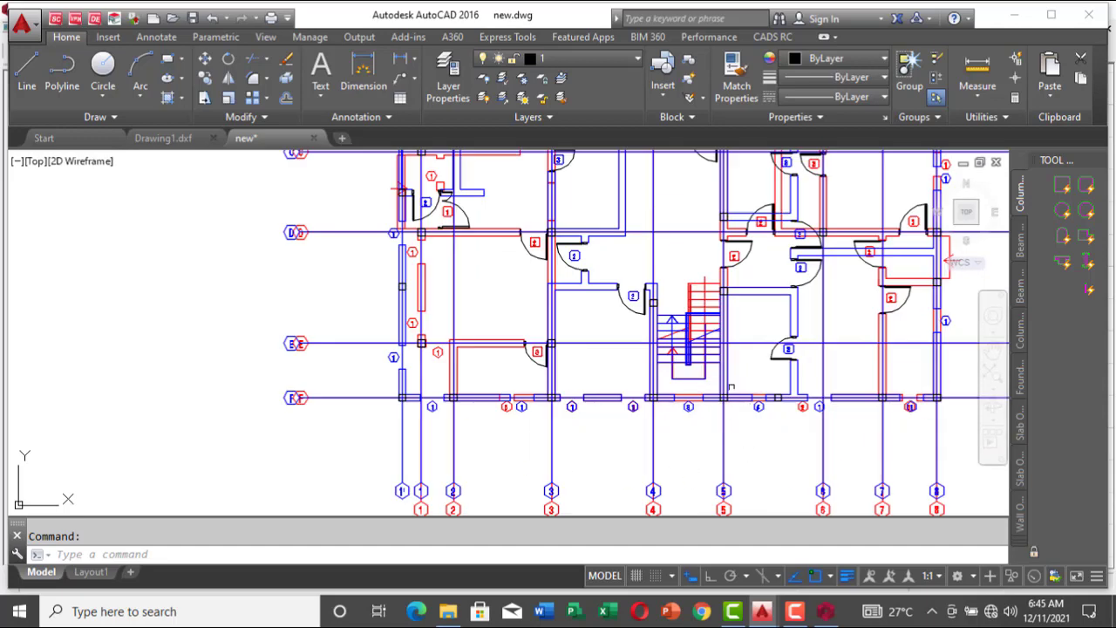
scroll(731, 406, up, 2)
scroll(706, 333, down, 4)
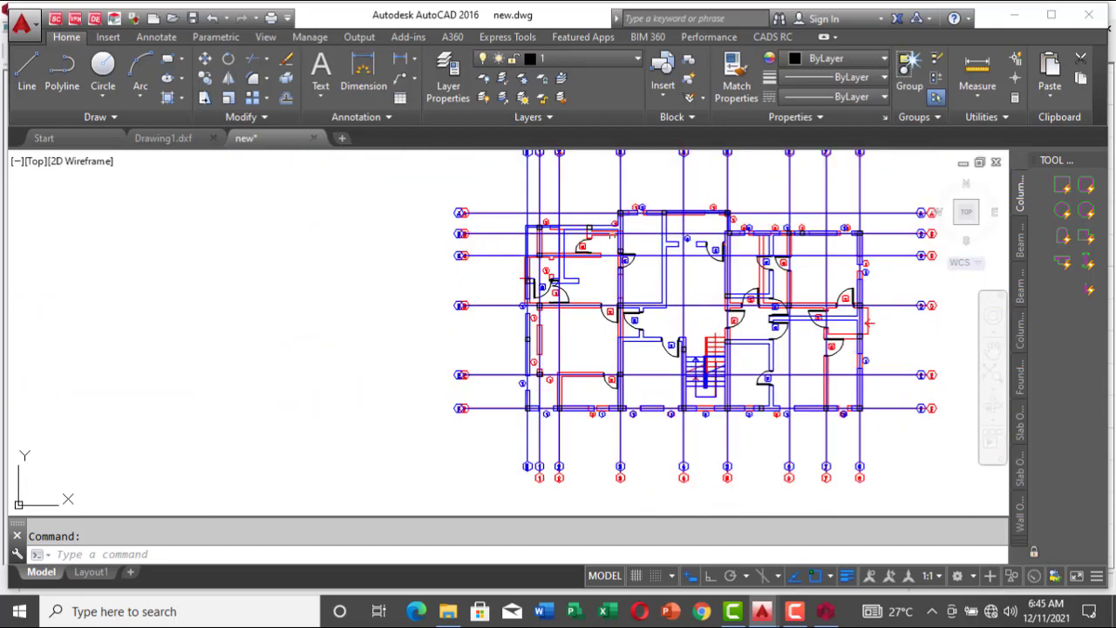
scroll(621, 220, up, 3)
scroll(597, 202, down, 4)
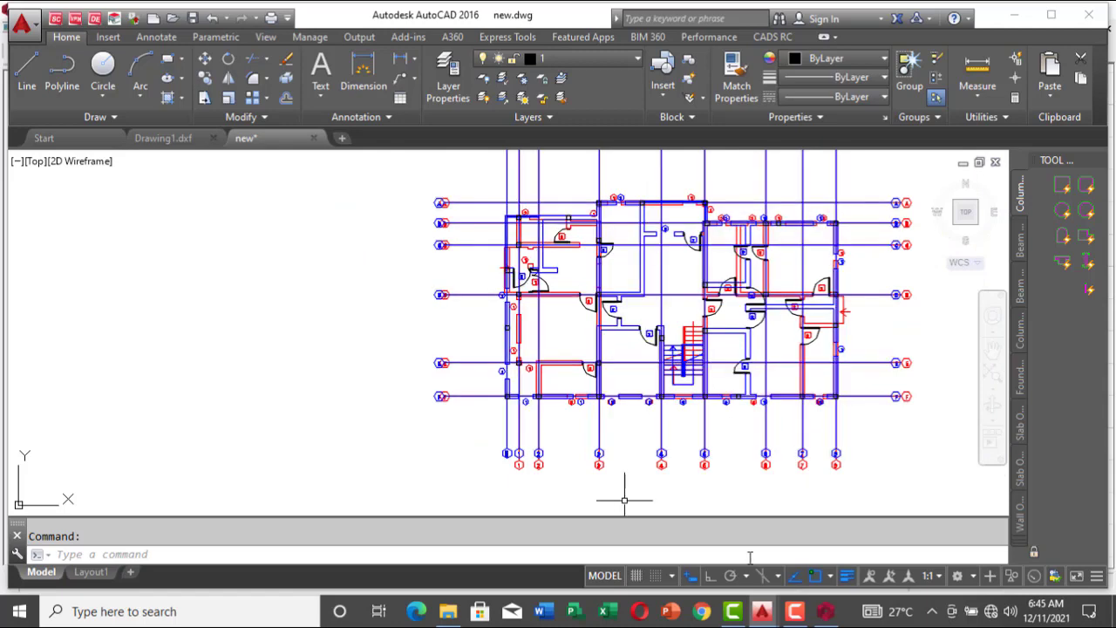
Step: Switch back to ProtaStructure and start a beam on Storey 1 with width b 230 mm and h-Bot 450 mm
mouse_move(828, 614)
click(829, 568)
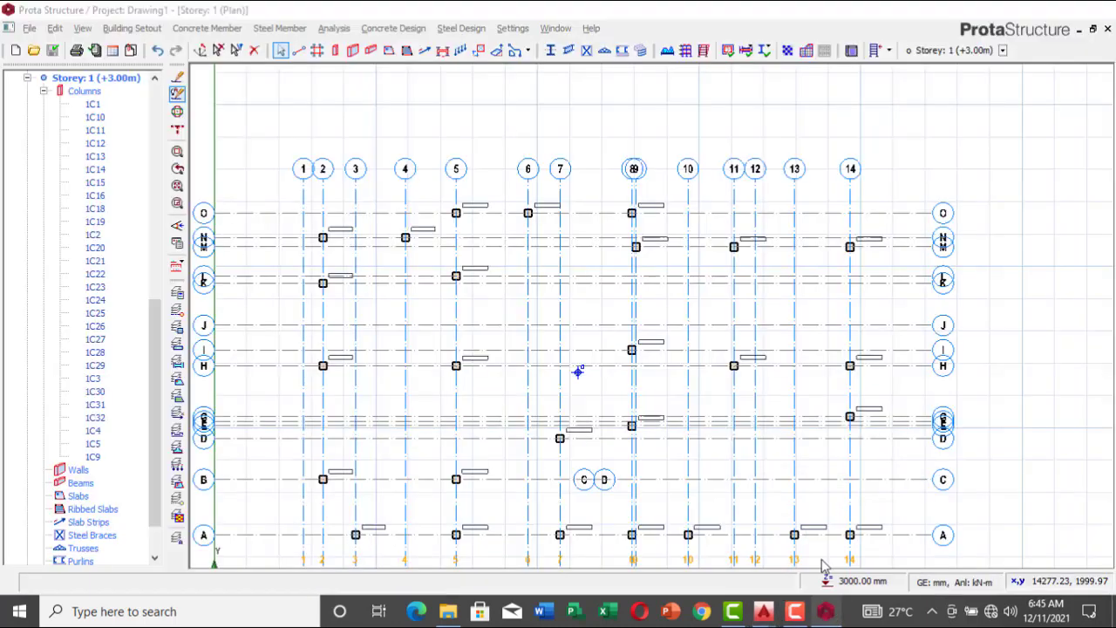
click(371, 53)
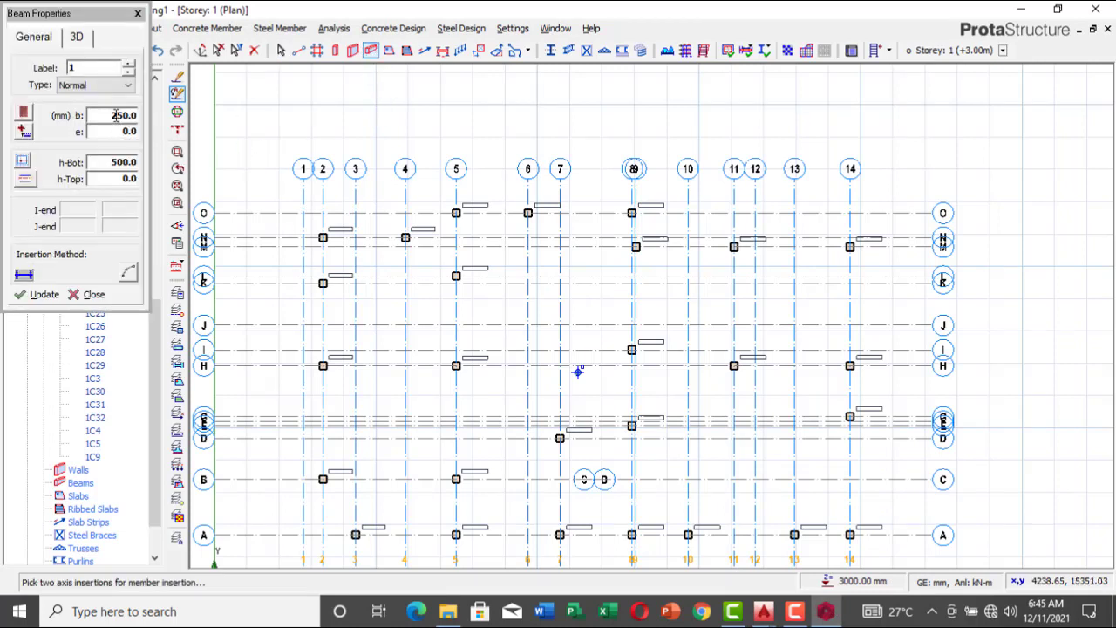
double_click(115, 115)
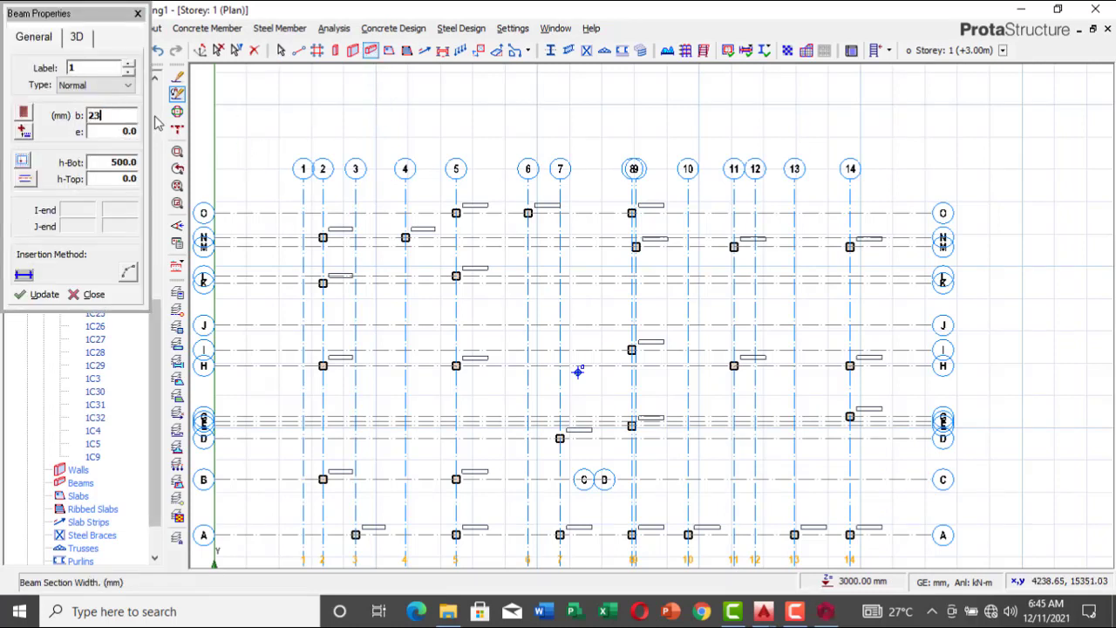
double_click(108, 162)
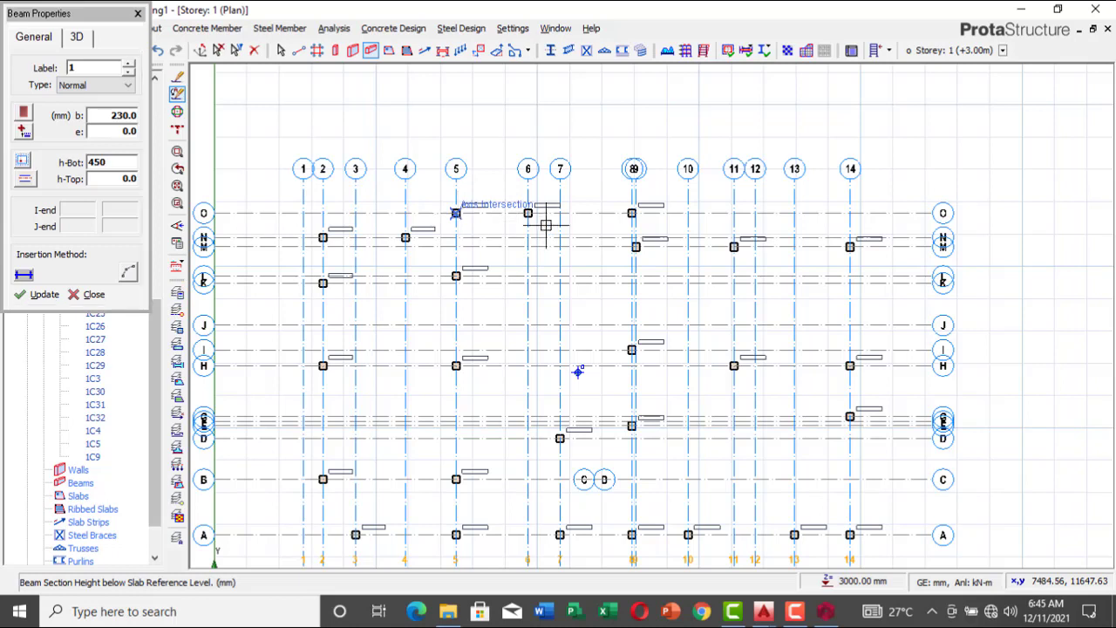
Step: Insert beams along axis O from axis 5 to 8, and along axes 8 and 5 from O to A
drag(546, 225, 633, 210)
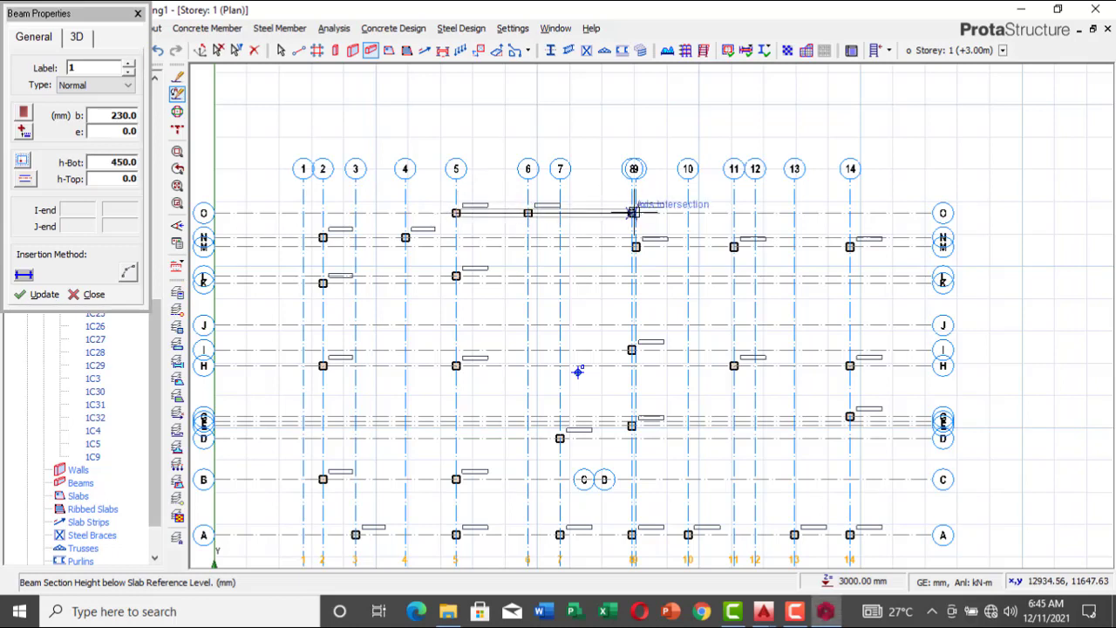
click(633, 212)
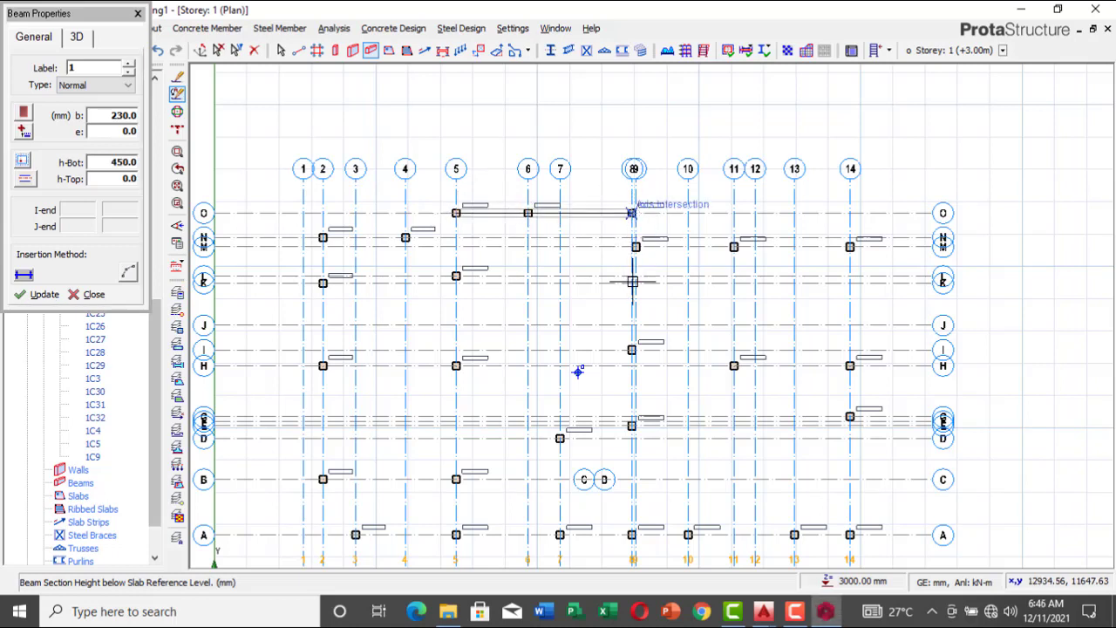
click(632, 535)
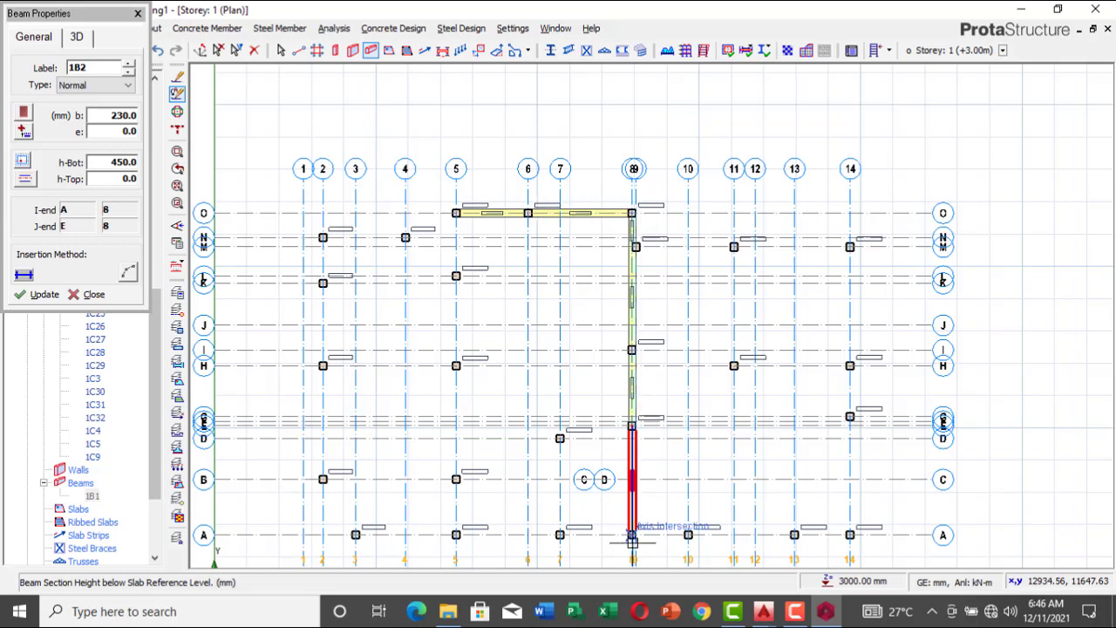
click(455, 213)
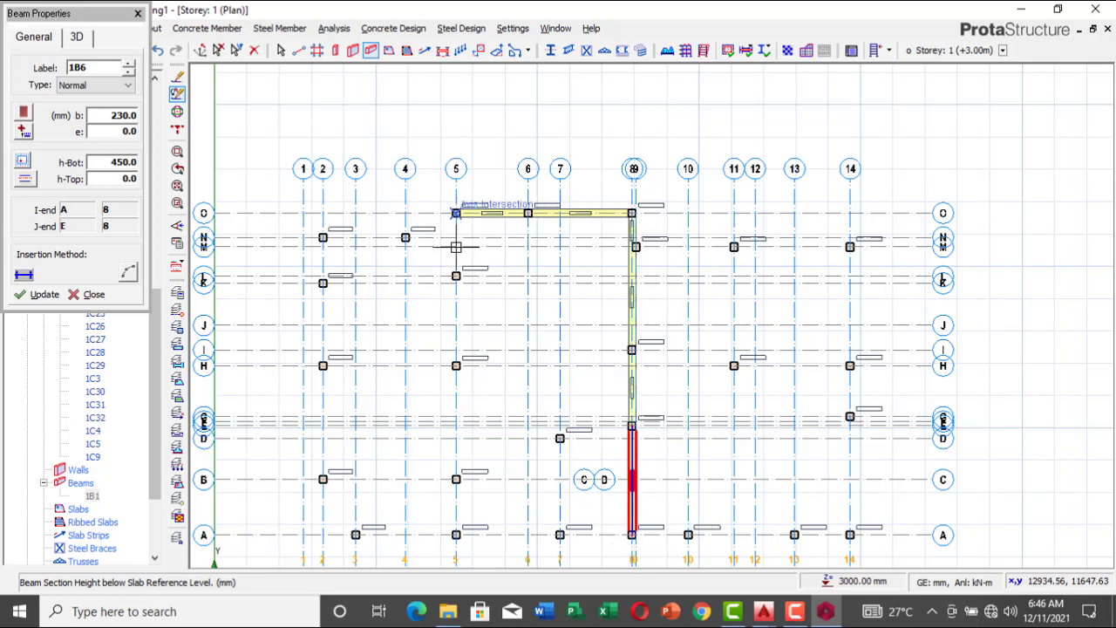
click(455, 533)
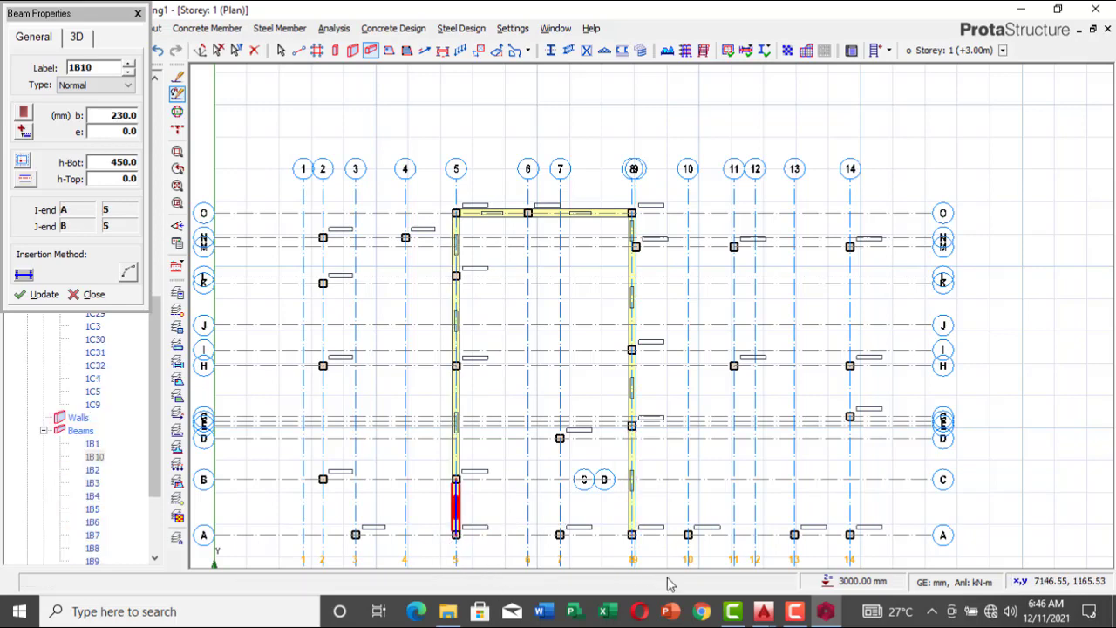
Step: Switch to AutoCAD's new.dwg and examine the walls right of the staircase and the corner columns along gridline F
mouse_move(760, 612)
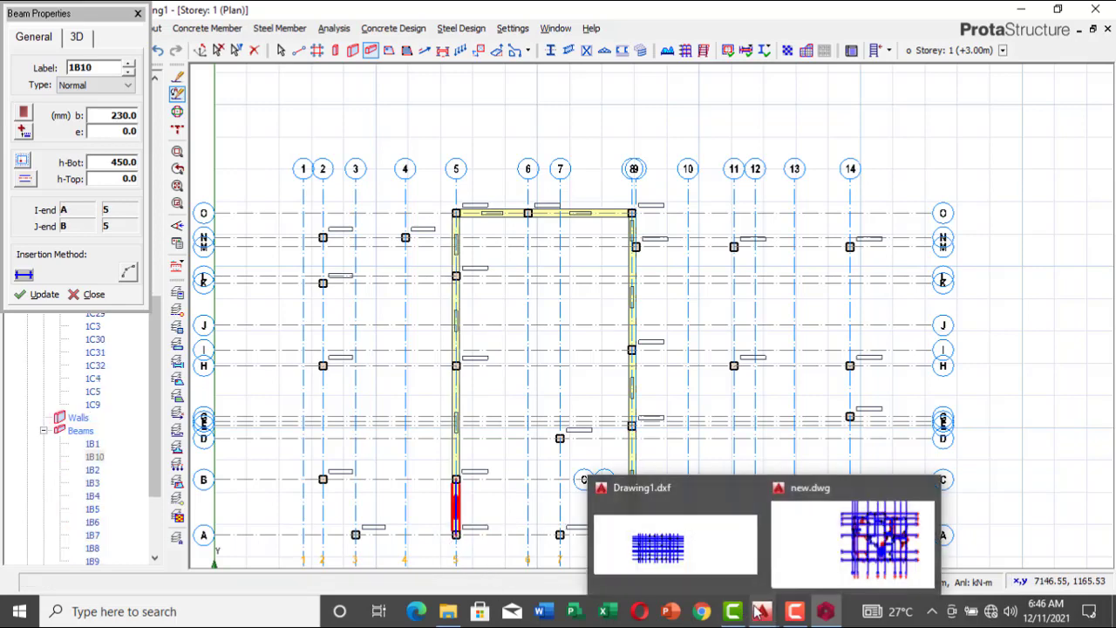
click(811, 565)
scroll(746, 281, up, 2)
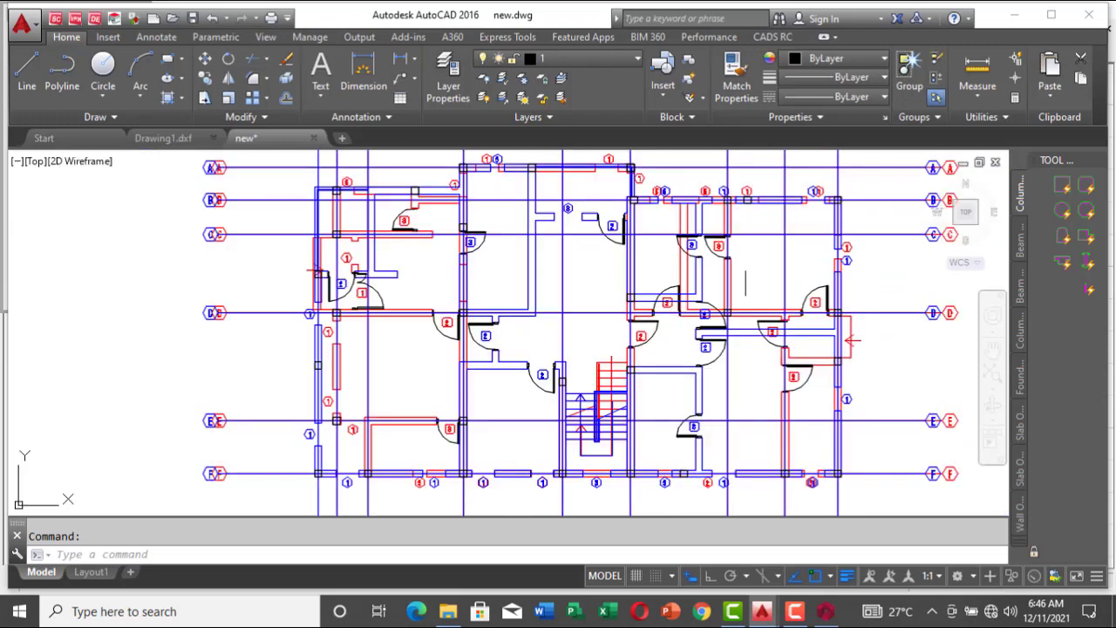
scroll(631, 200, up, 3)
scroll(634, 220, down, 1)
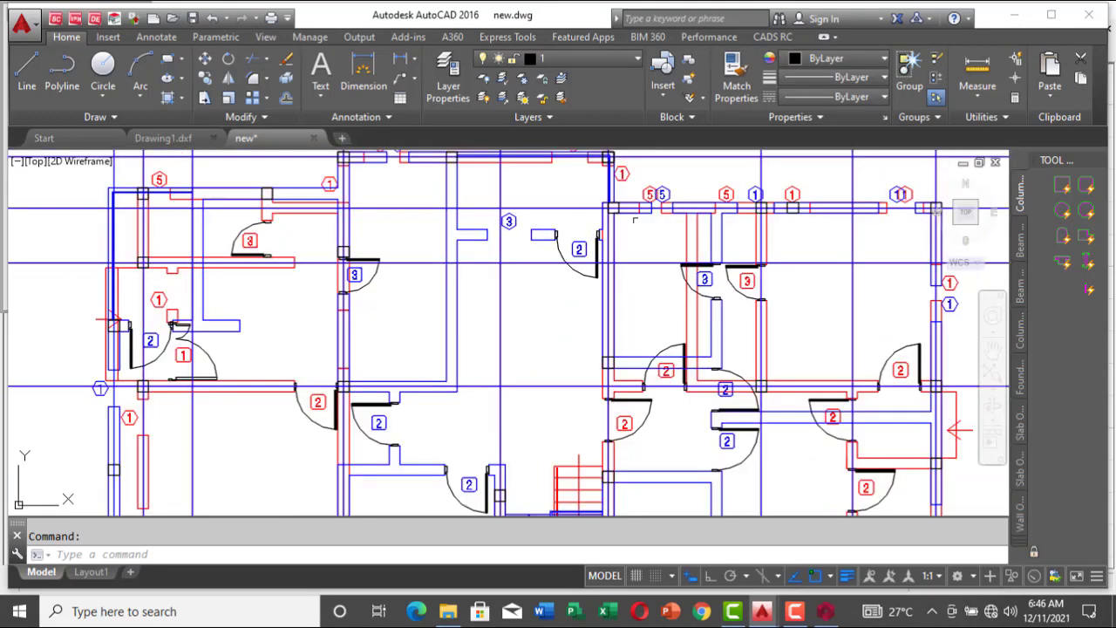
scroll(617, 222, down, 4)
scroll(628, 218, up, 4)
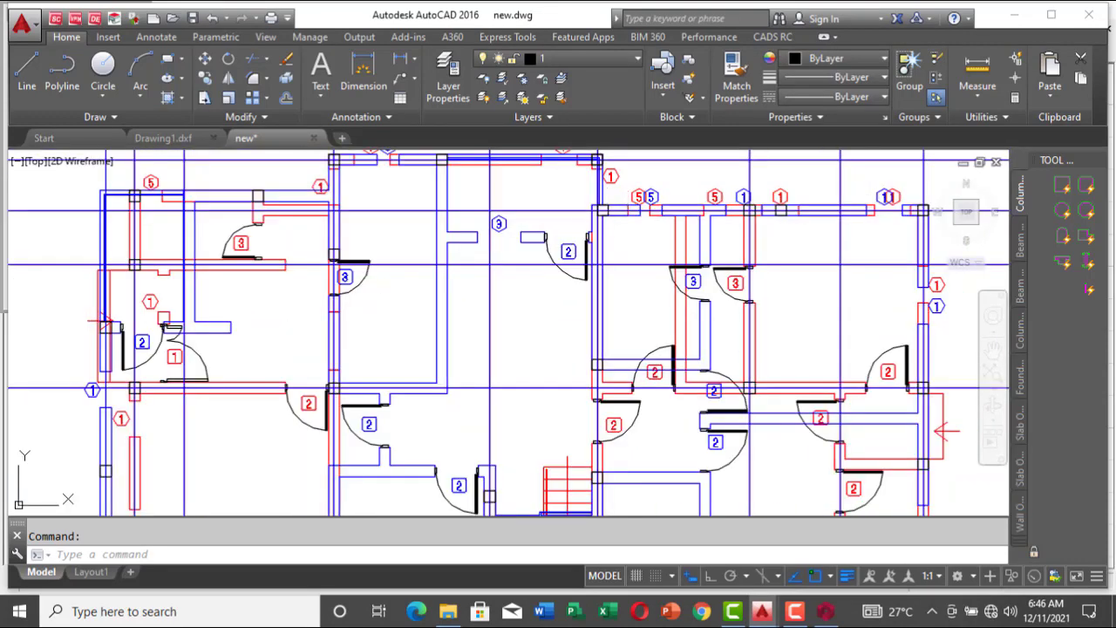
scroll(913, 209, down, 5)
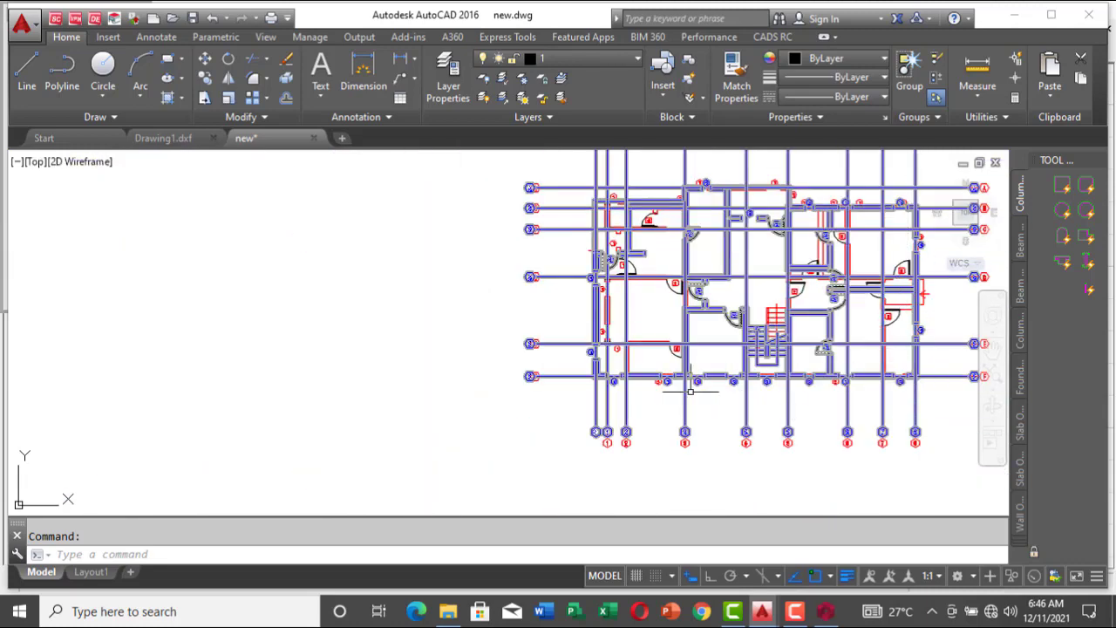
scroll(617, 382, up, 6)
scroll(634, 356, up, 3)
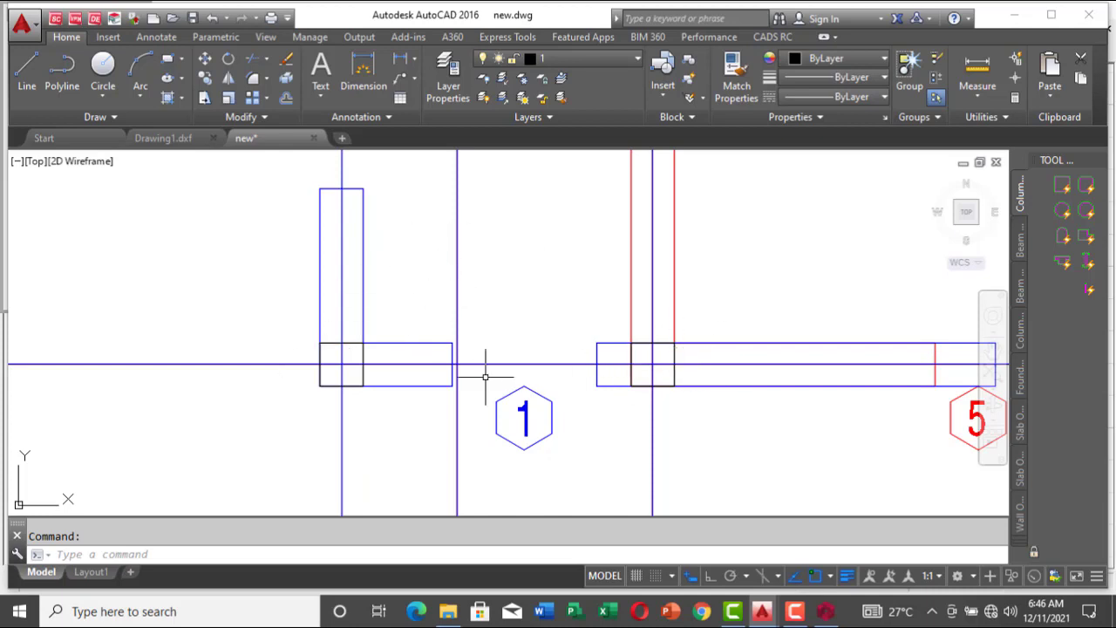
Step: Back in ProtaStructure, insert beams along axis M from 9 to 14, axis 14 from M to A, and axis A from 14 to 1
mouse_move(825, 612)
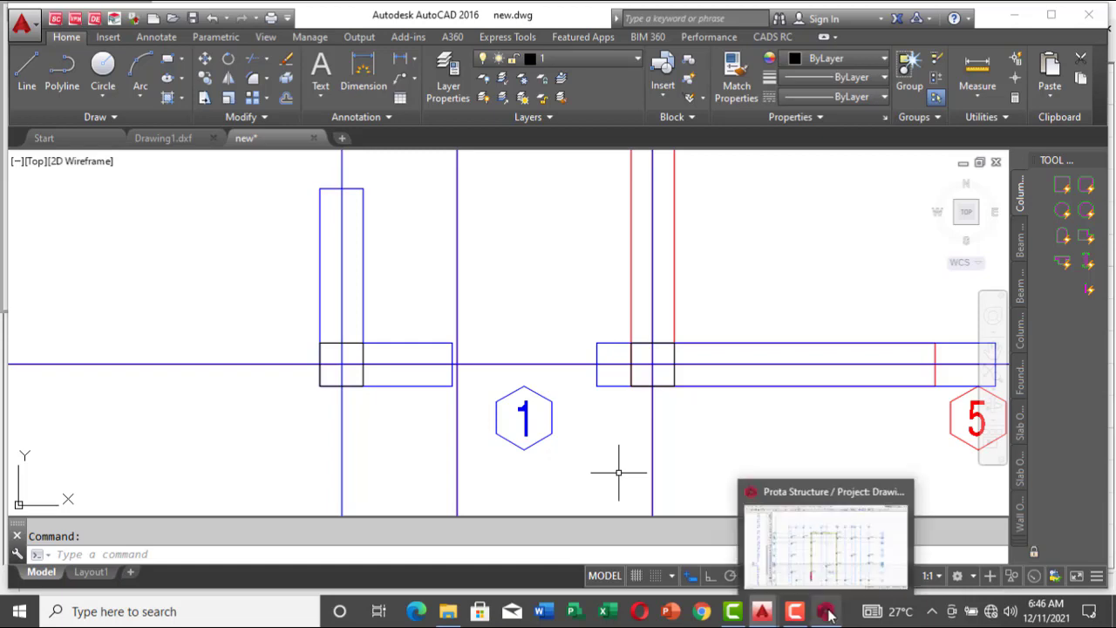
click(819, 563)
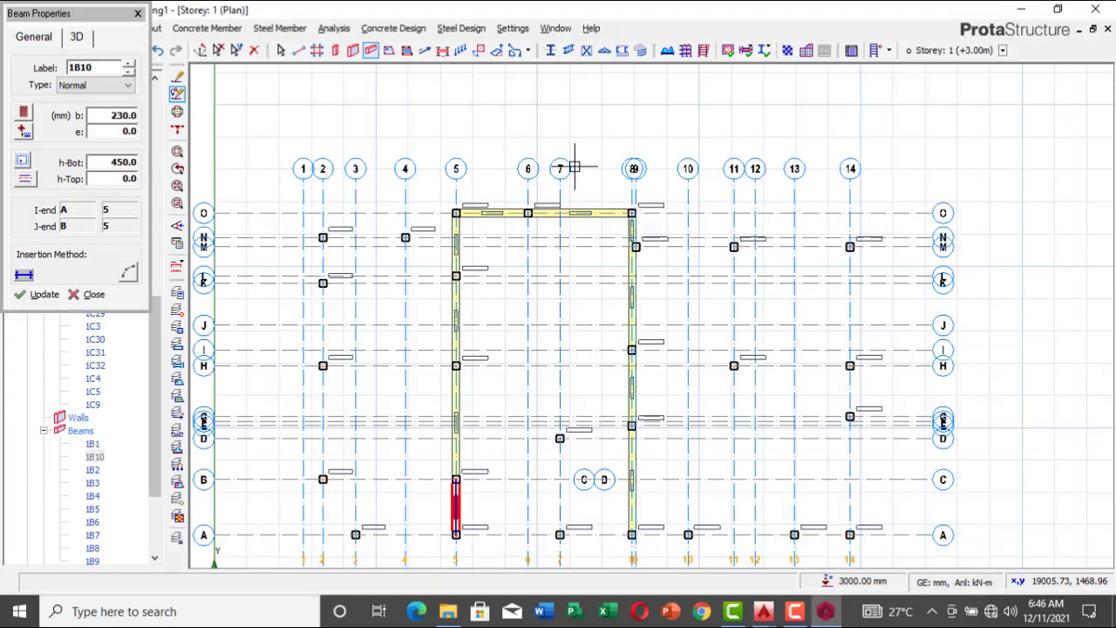
click(636, 247)
click(850, 247)
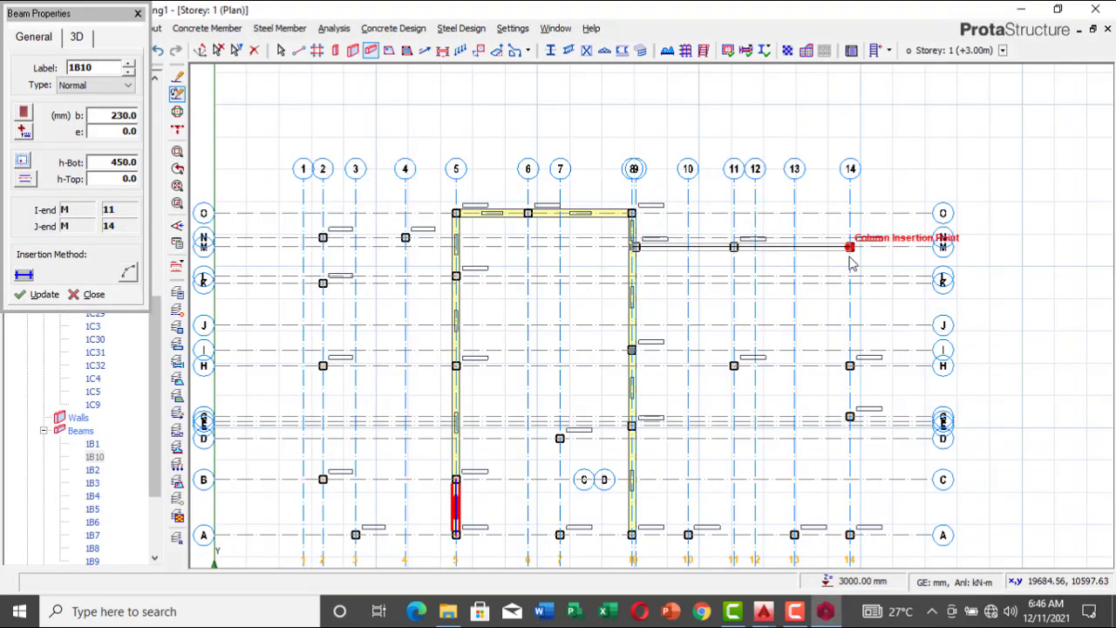
click(857, 421)
click(850, 535)
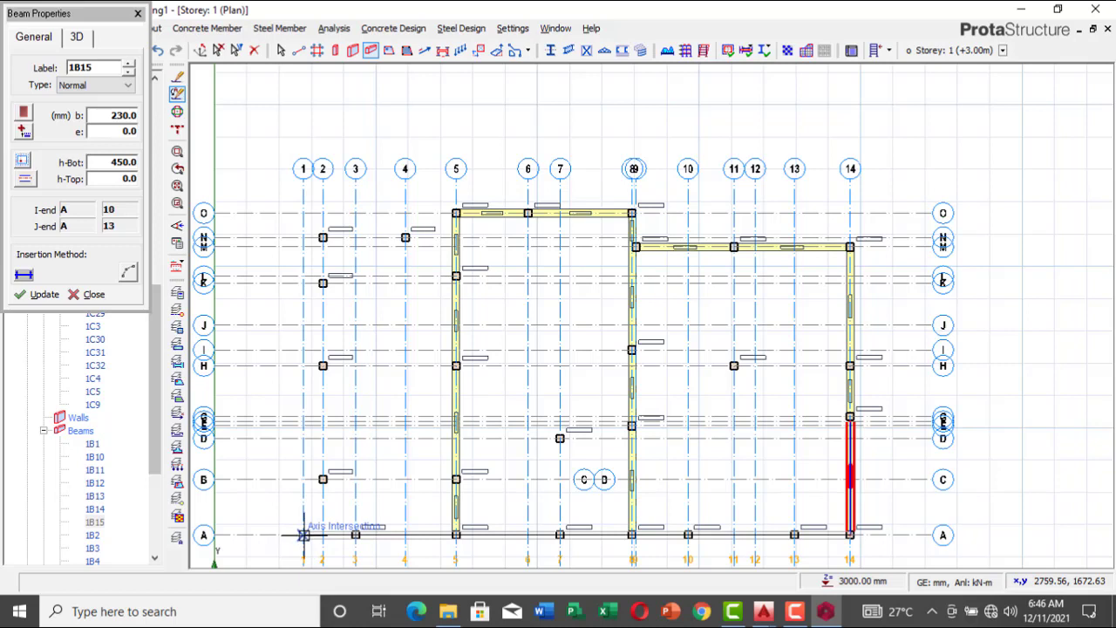
click(304, 535)
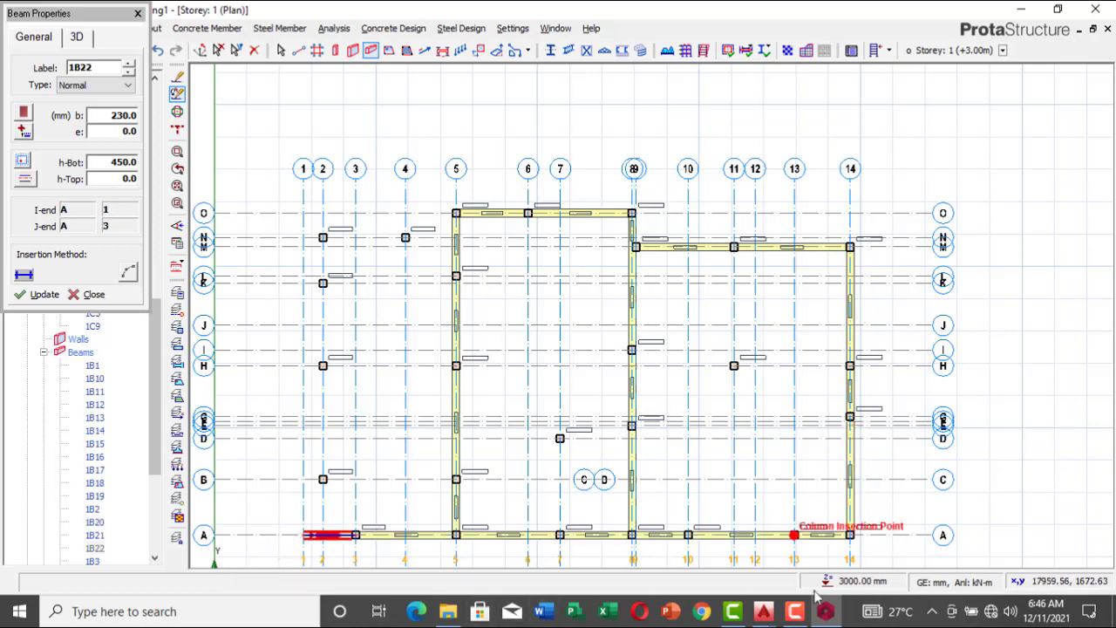
Step: Switch to AutoCAD's new.dwg and examine the walls and columns between gridlines A and C near gridlines 1 to 3
mouse_move(764, 615)
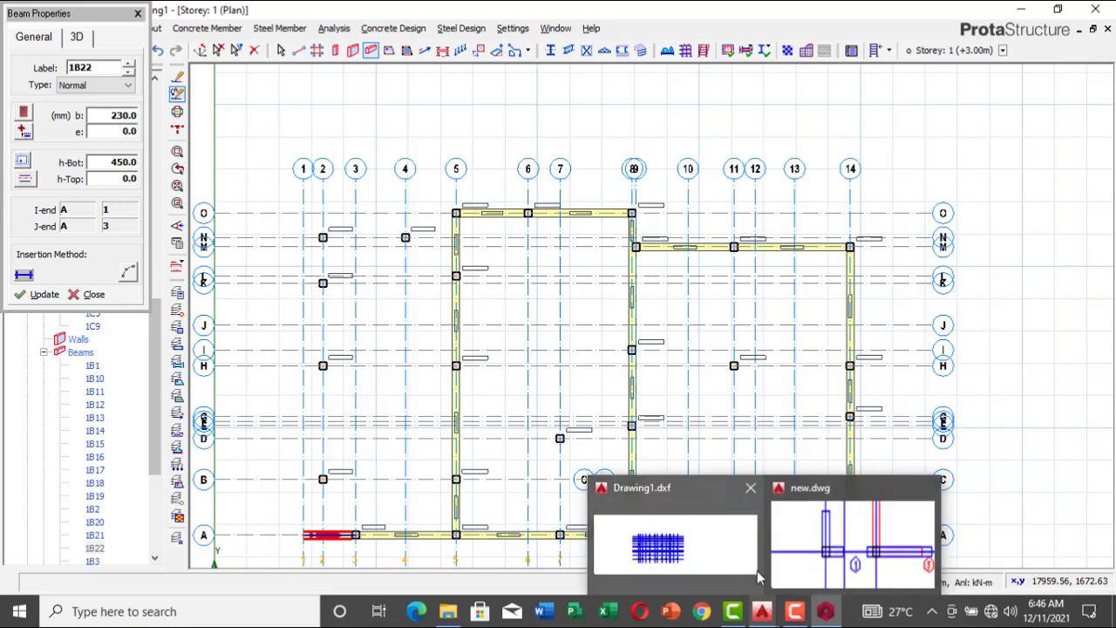
click(846, 553)
scroll(601, 370, down, 5)
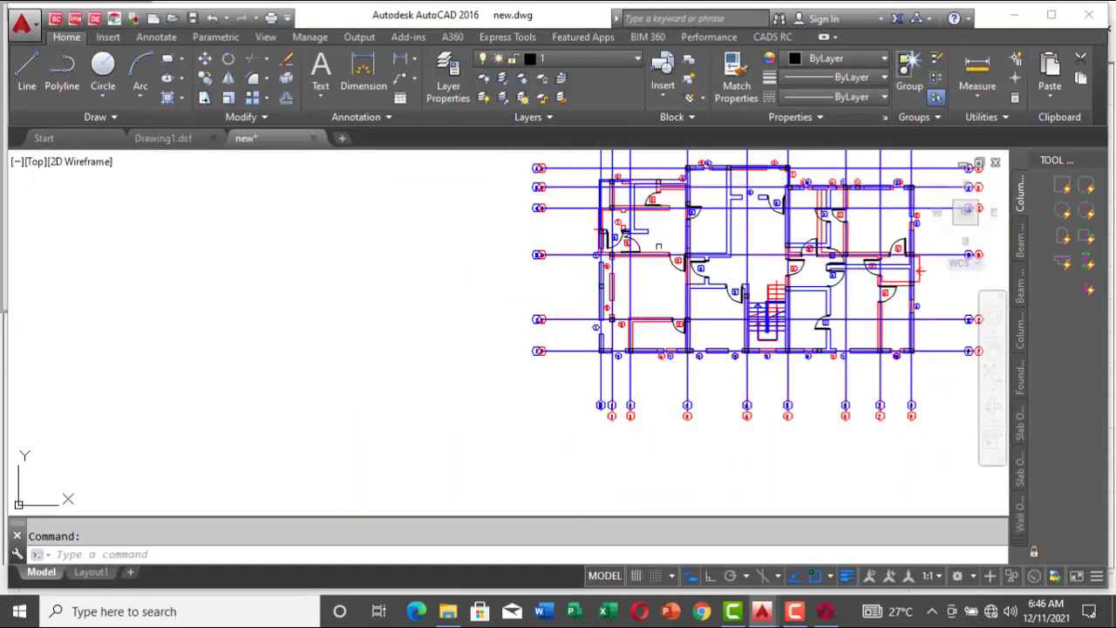
scroll(672, 159, up, 6)
scroll(615, 306, down, 2)
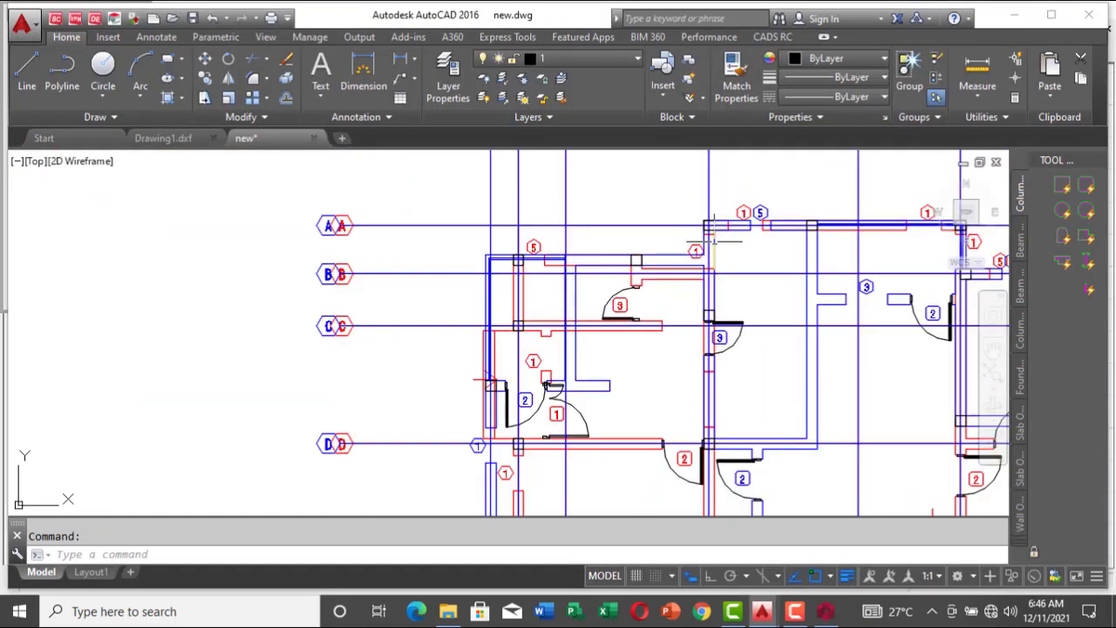
scroll(674, 254, up, 2)
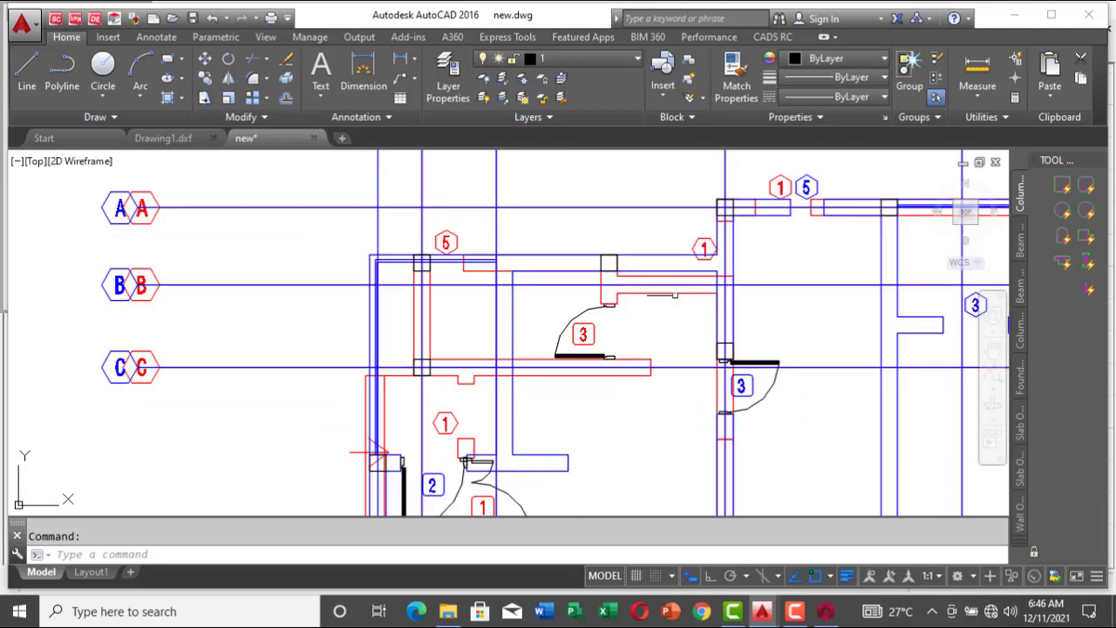
scroll(425, 272, up, 4)
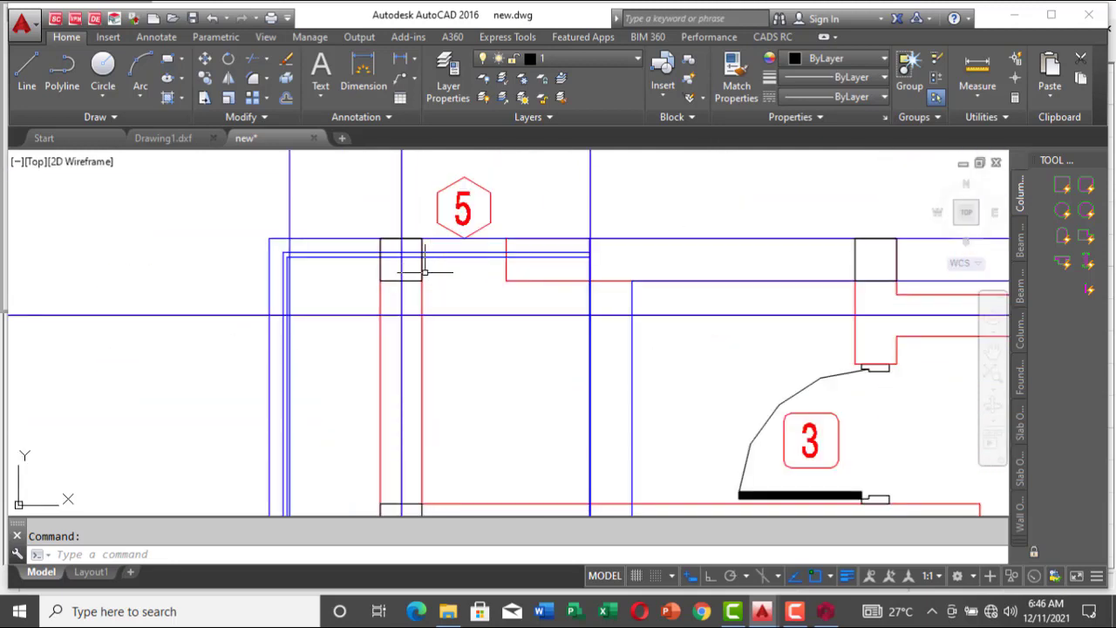
scroll(411, 248, down, 3)
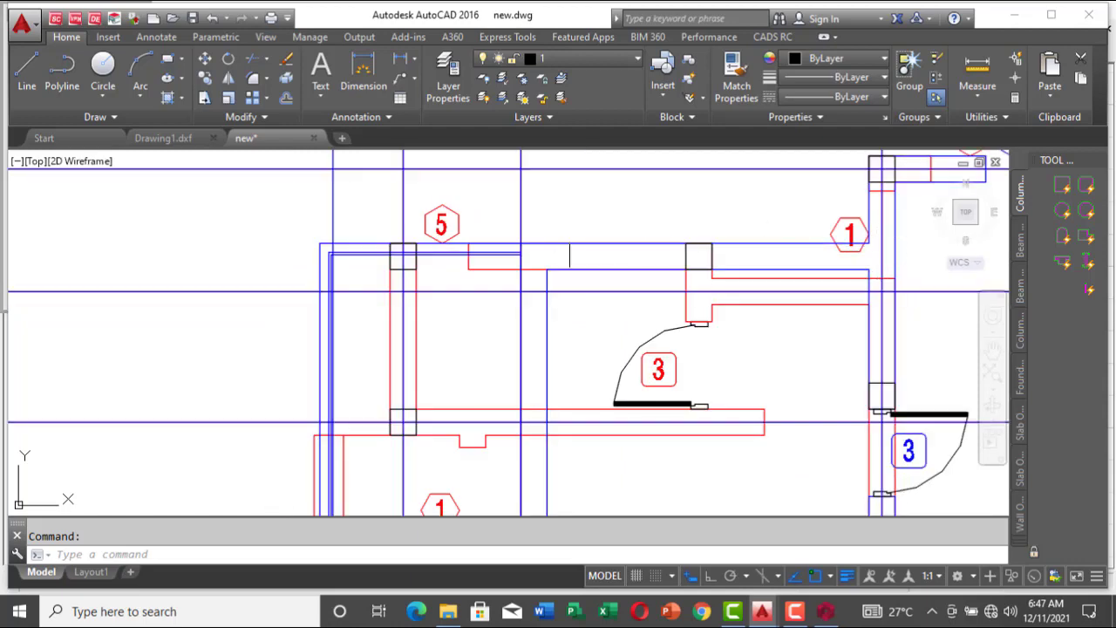
scroll(932, 254, down, 2)
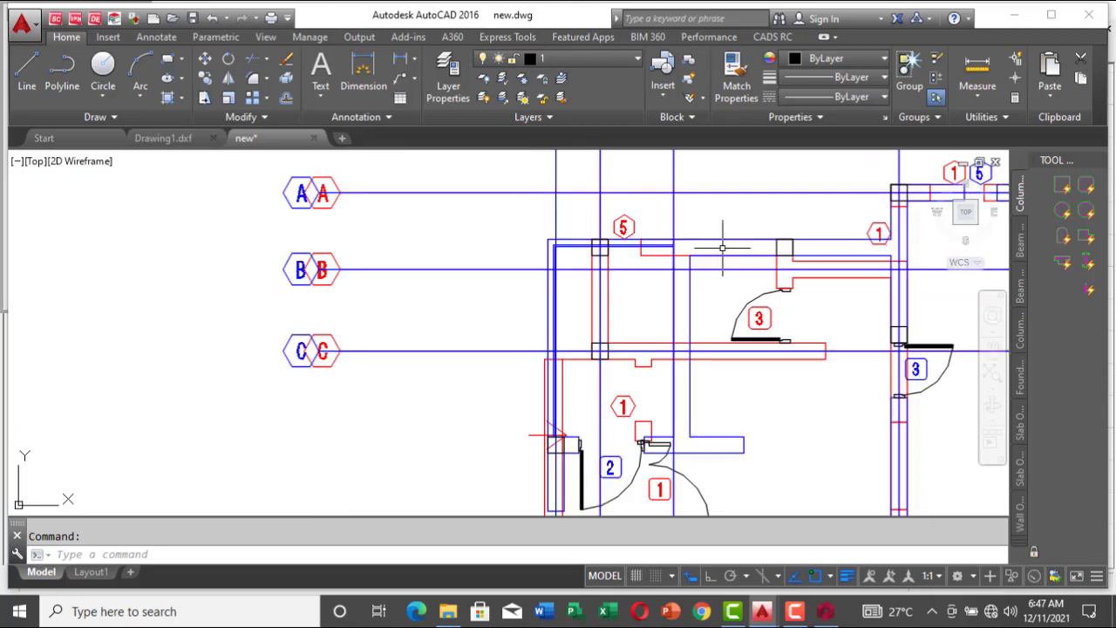
scroll(656, 229, down, 1)
scroll(656, 228, down, 1)
scroll(656, 222, up, 4)
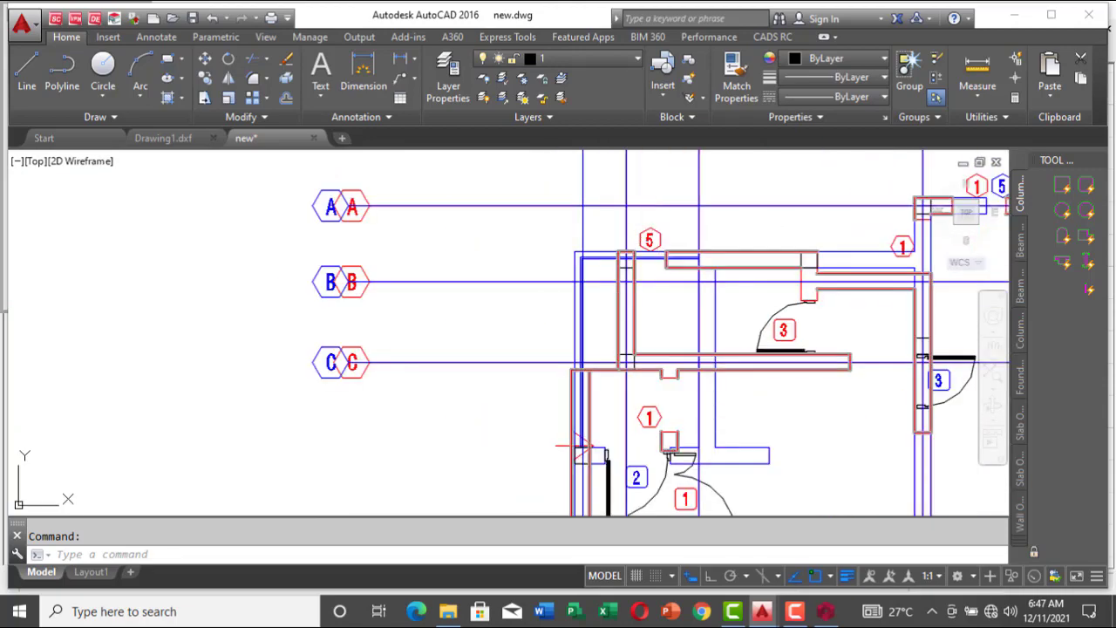
Step: Examine the plan's walls and columns from gridline A down to gridline F near the outer vertical gridlines
scroll(649, 222, down, 5)
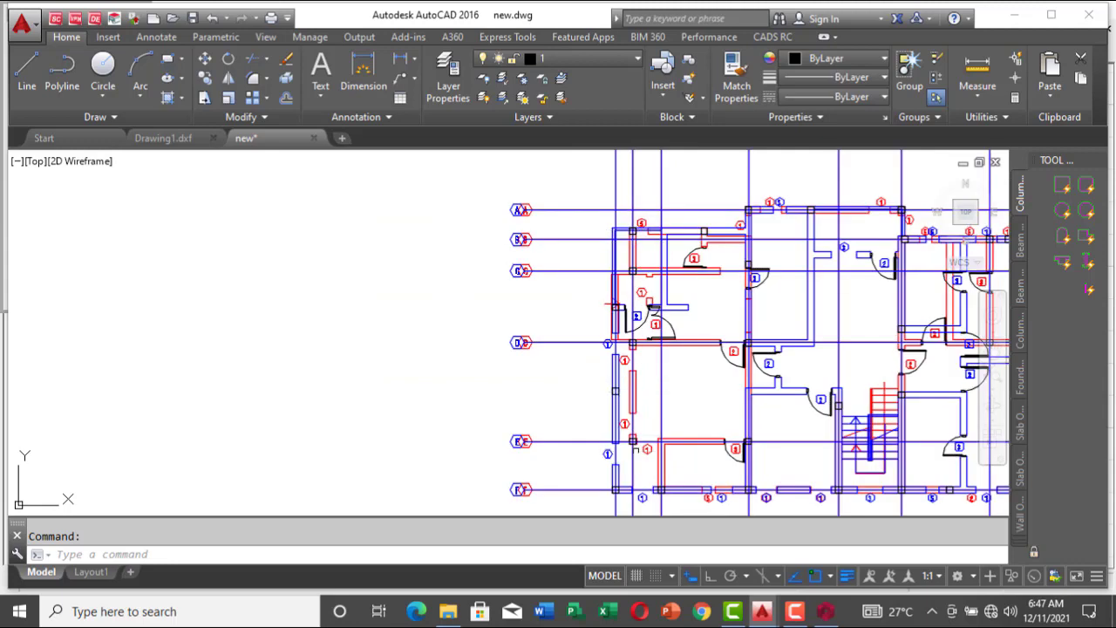
mouse_move(824, 610)
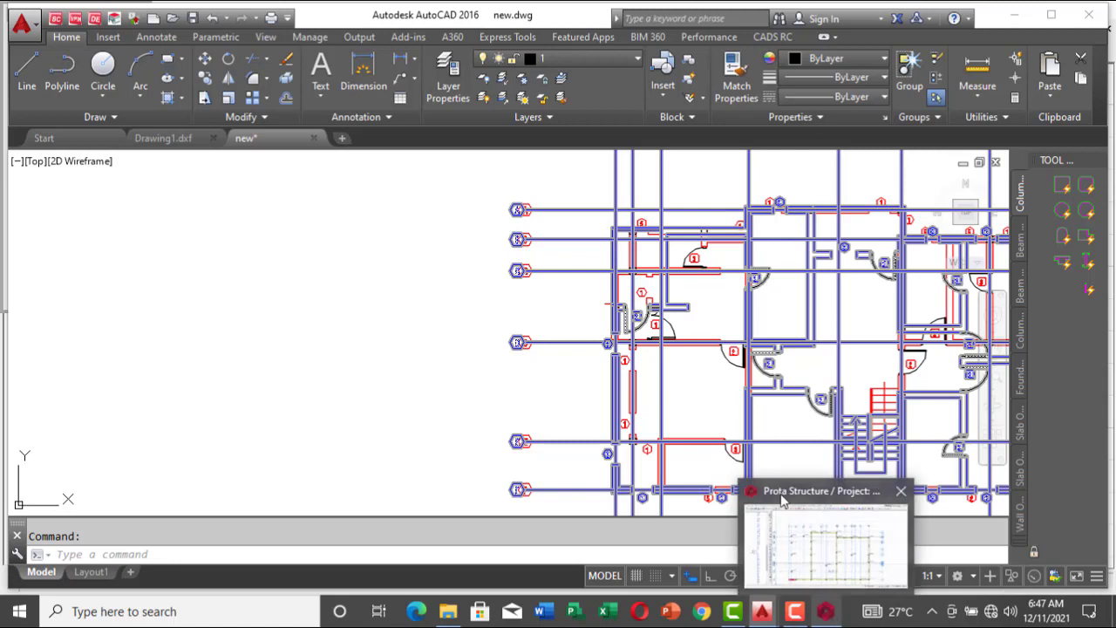
scroll(715, 211, up, 4)
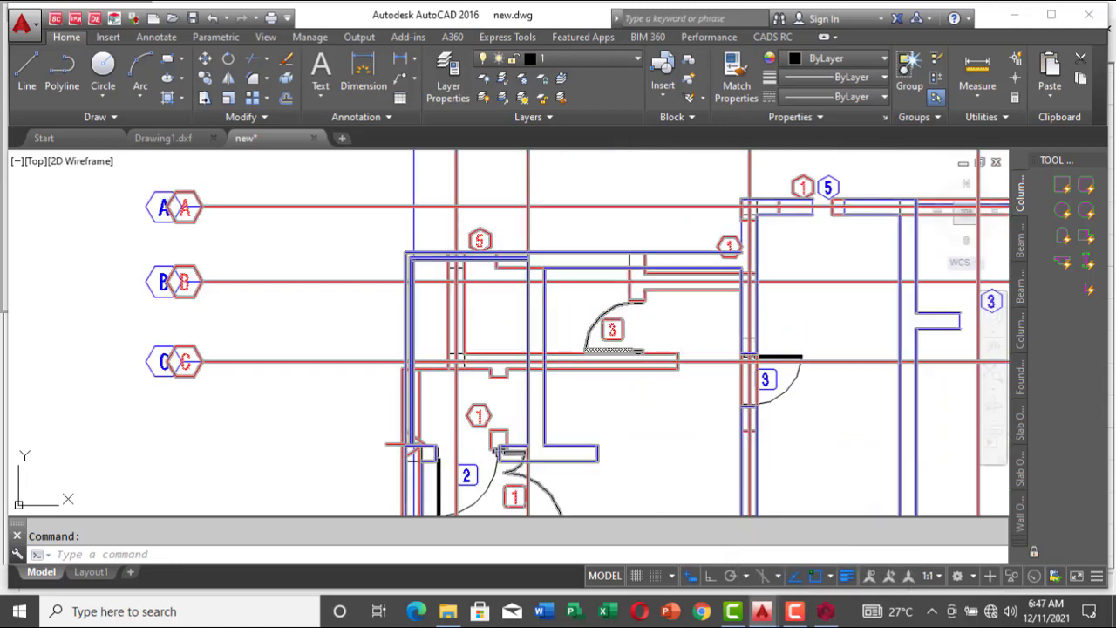
scroll(704, 253, down, 2)
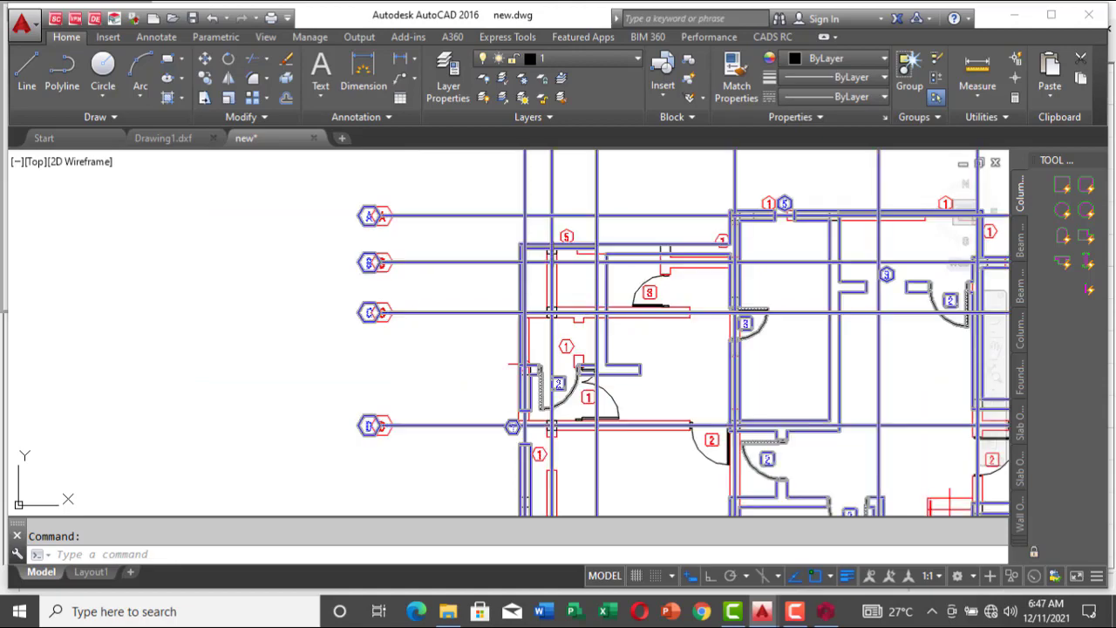
scroll(556, 240, down, 4)
scroll(572, 370, up, 4)
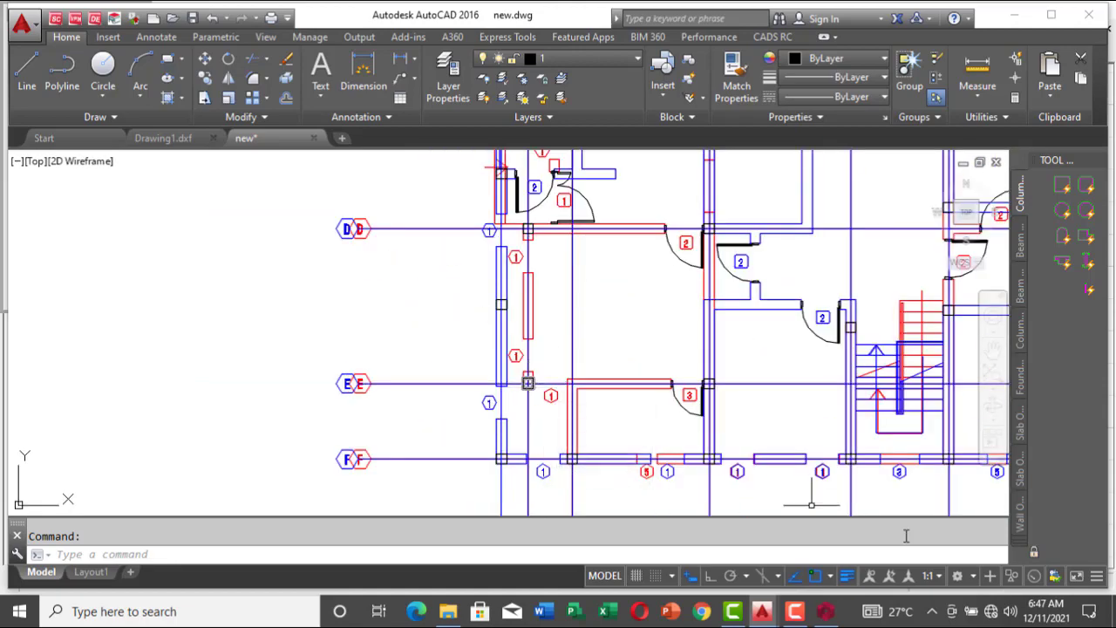
Step: Switch to ProtaStructure and insert beams along axis N from axis 2 to 5 and along axis 2 from N to B
click(825, 610)
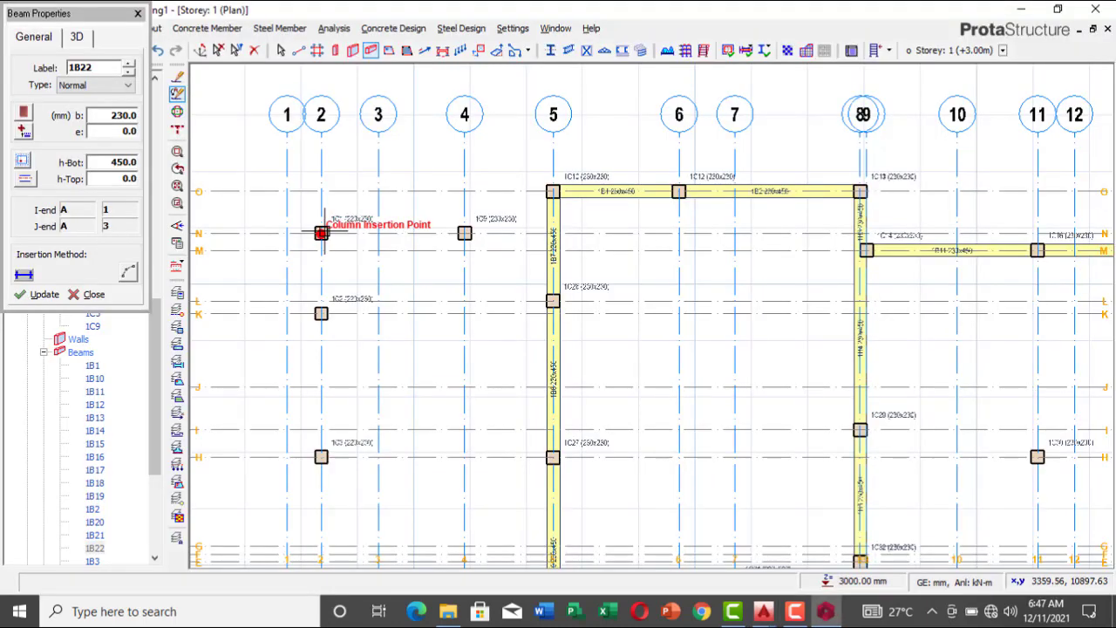
click(320, 233)
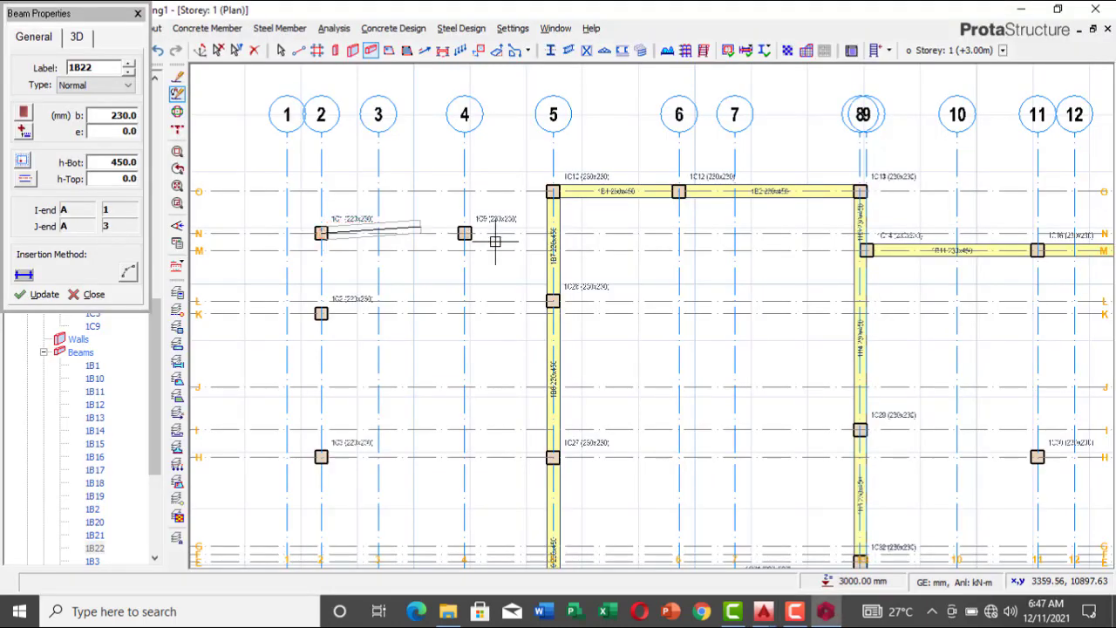
click(549, 235)
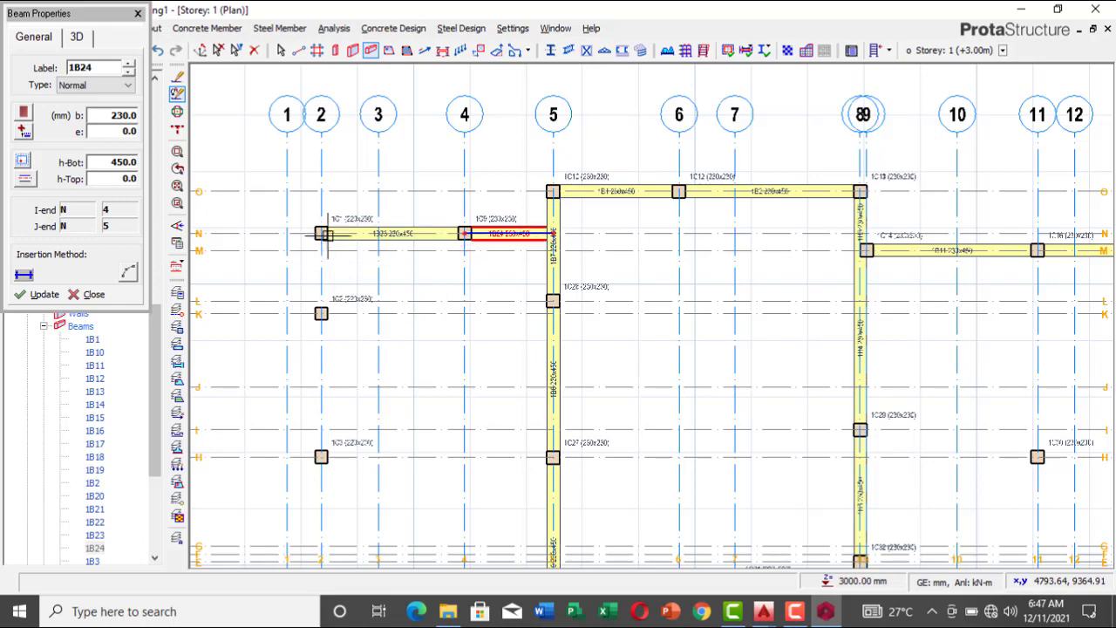
scroll(327, 279, down, 2)
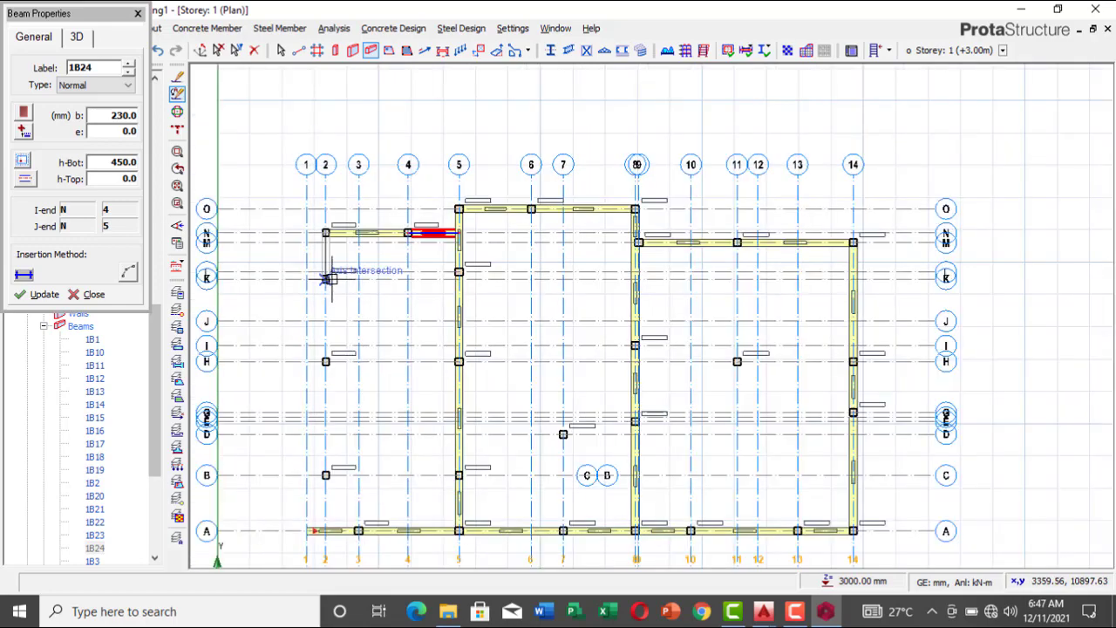
scroll(331, 278, down, 2)
scroll(327, 393, up, 2)
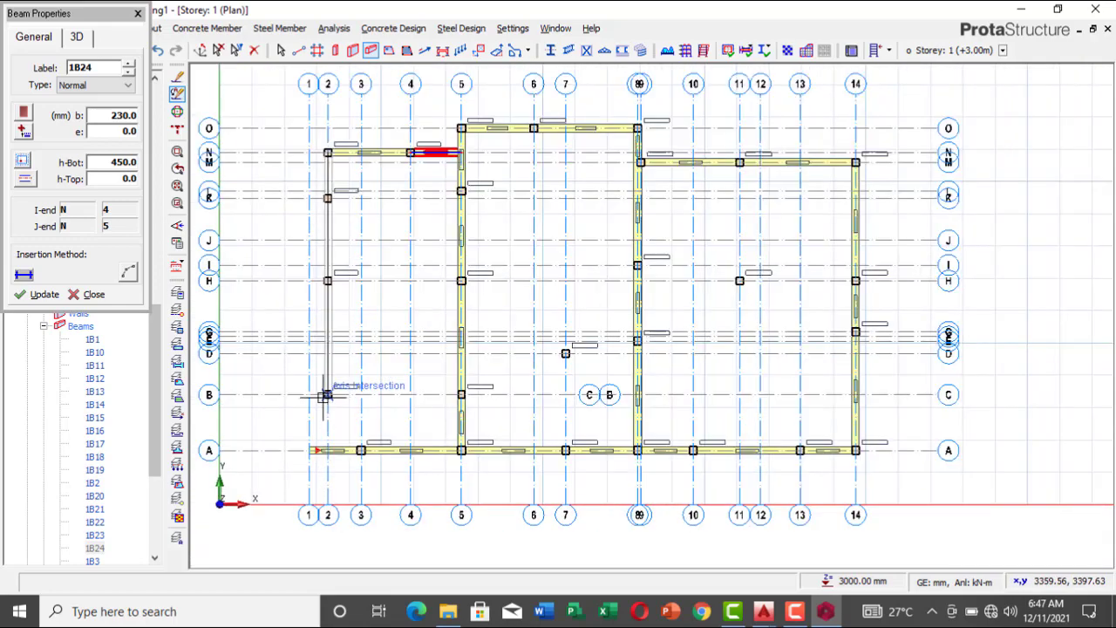
click(328, 394)
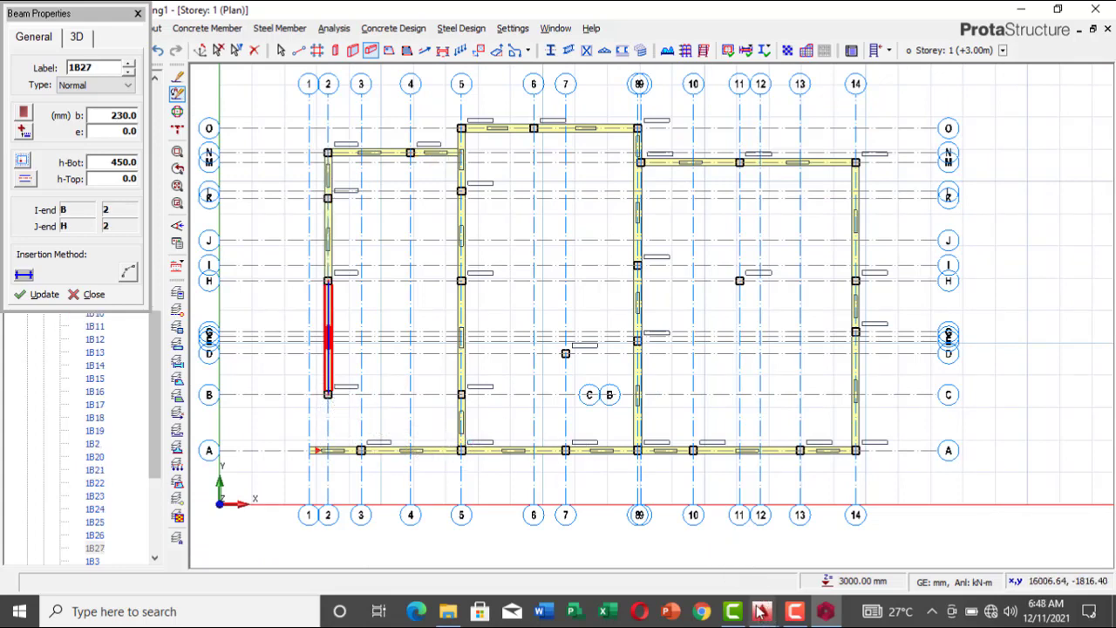
Step: Switch to AutoCAD's new.dwg and examine the wall corner and column along gridline E
mouse_move(760, 612)
click(846, 558)
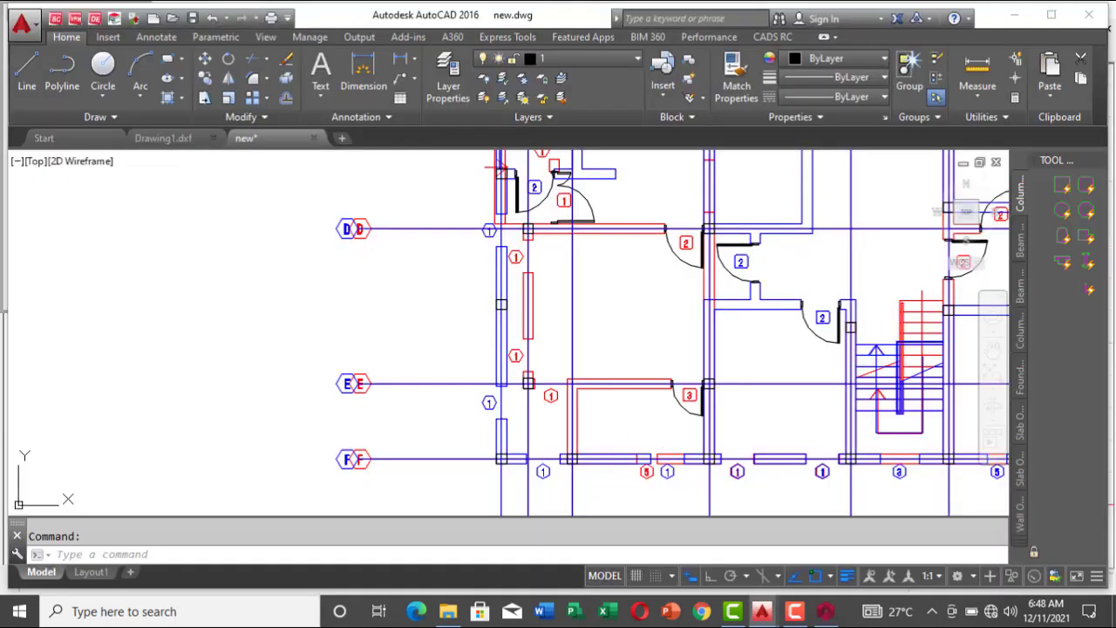
scroll(576, 397, up, 4)
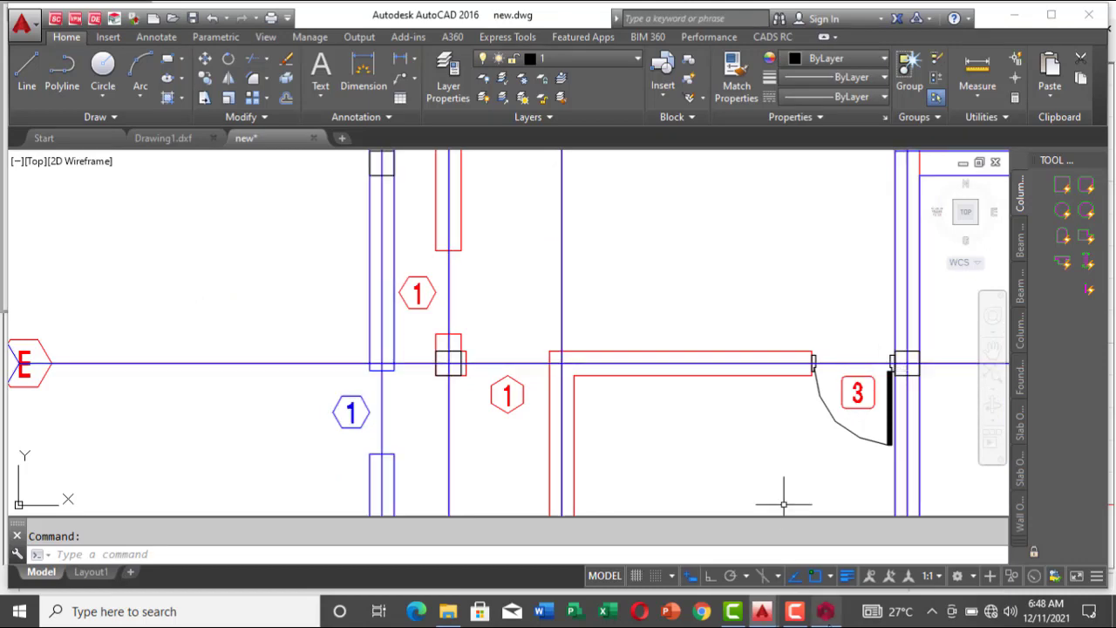
Step: Back in ProtaStructure, insert a beam along axis B from axis 2 to 5 and one along axis 3 from A to B
click(827, 612)
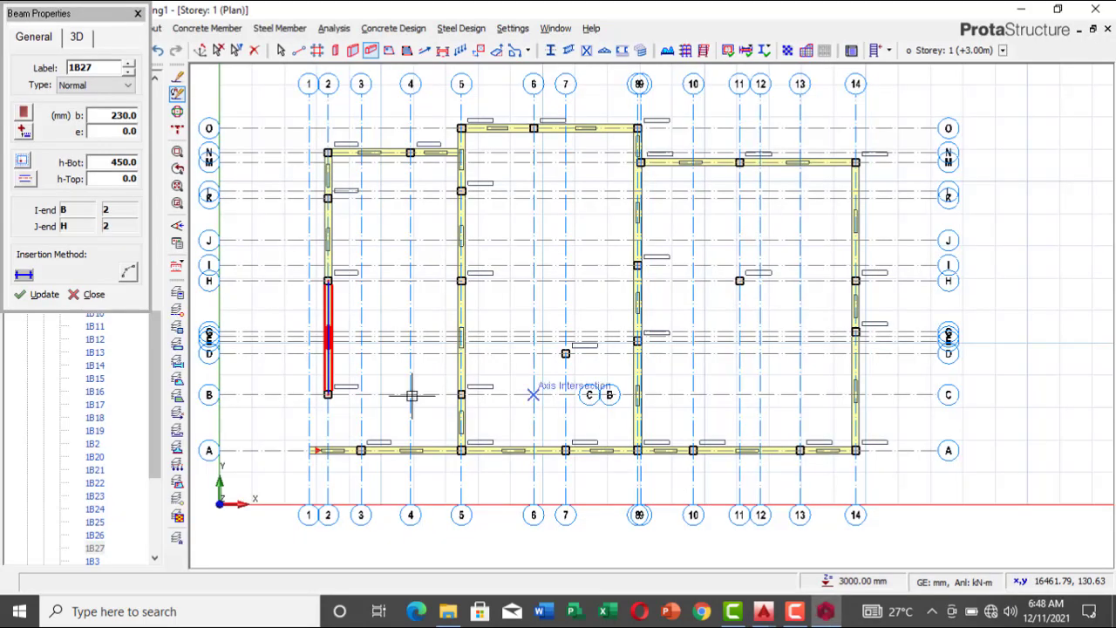
click(328, 394)
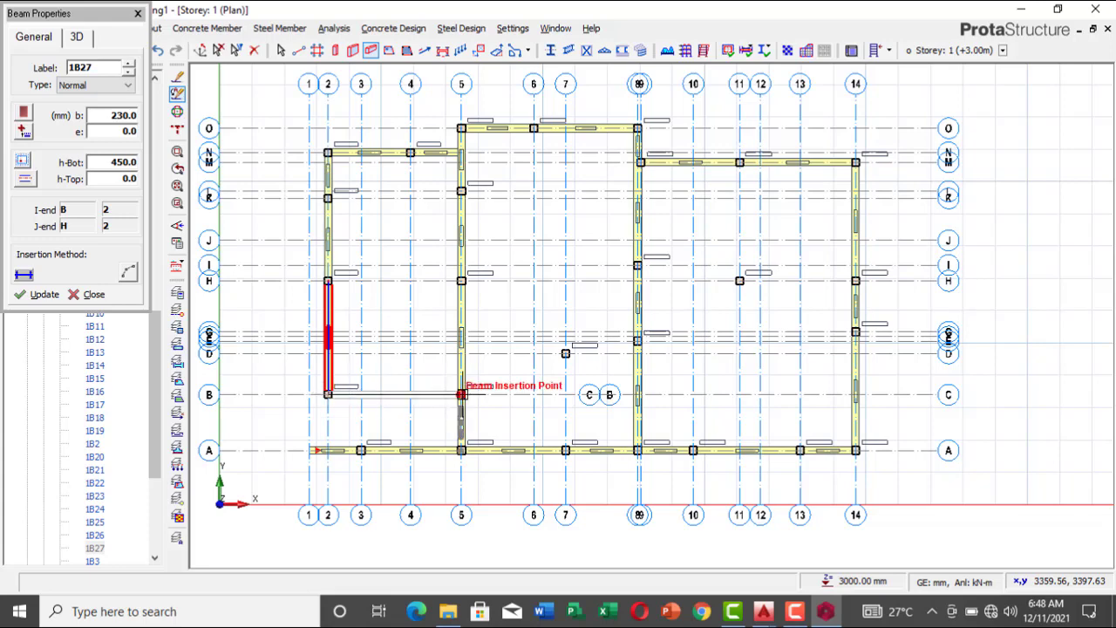
click(462, 395)
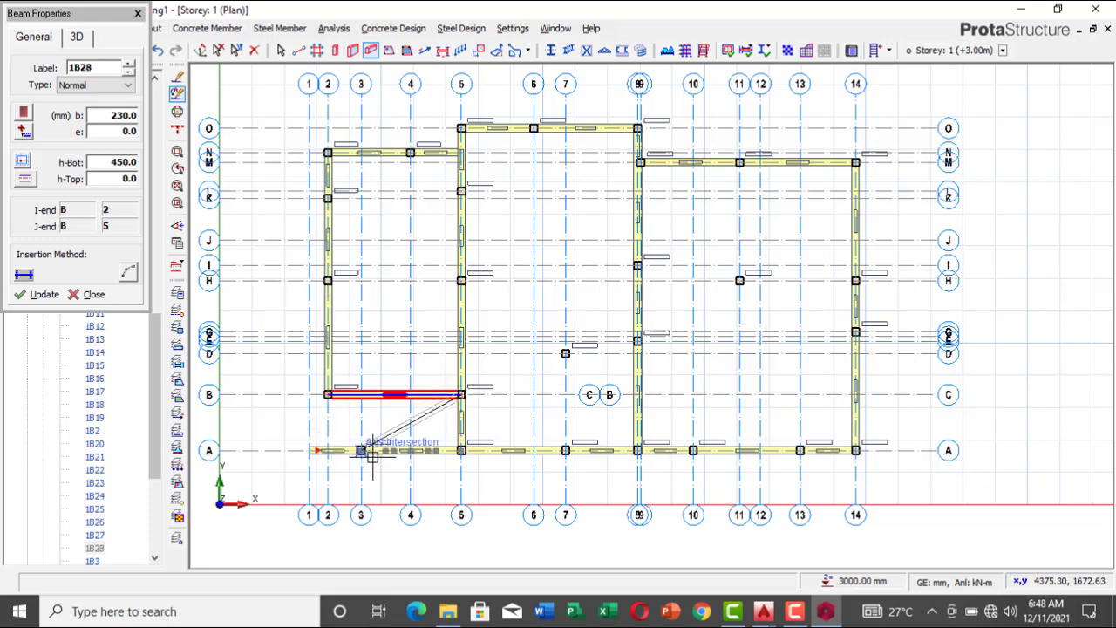
key(Escape)
click(361, 450)
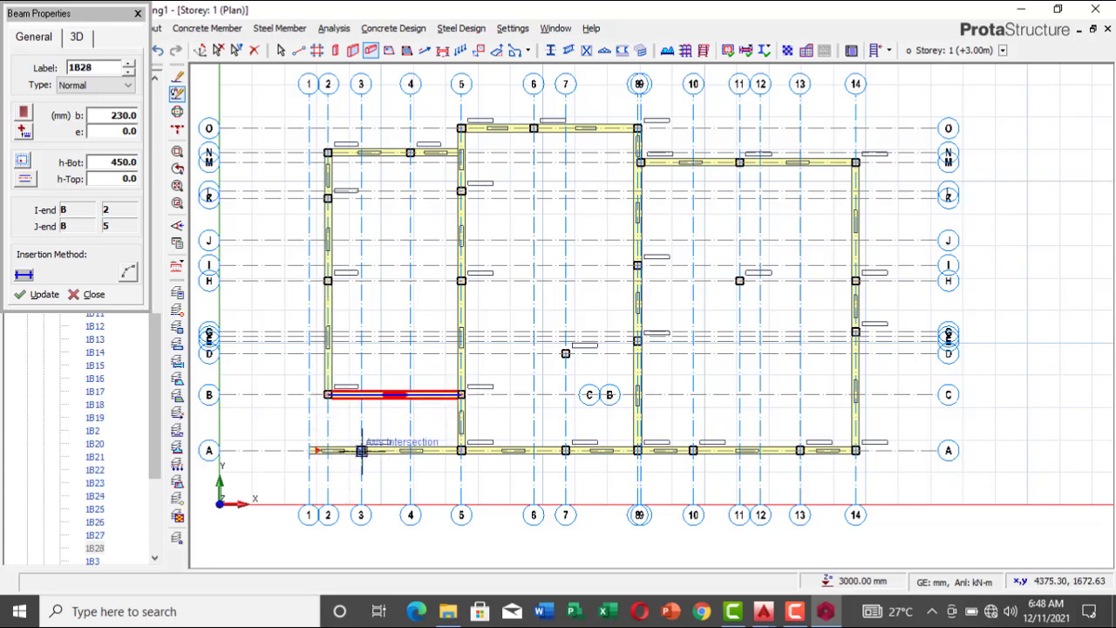
click(361, 394)
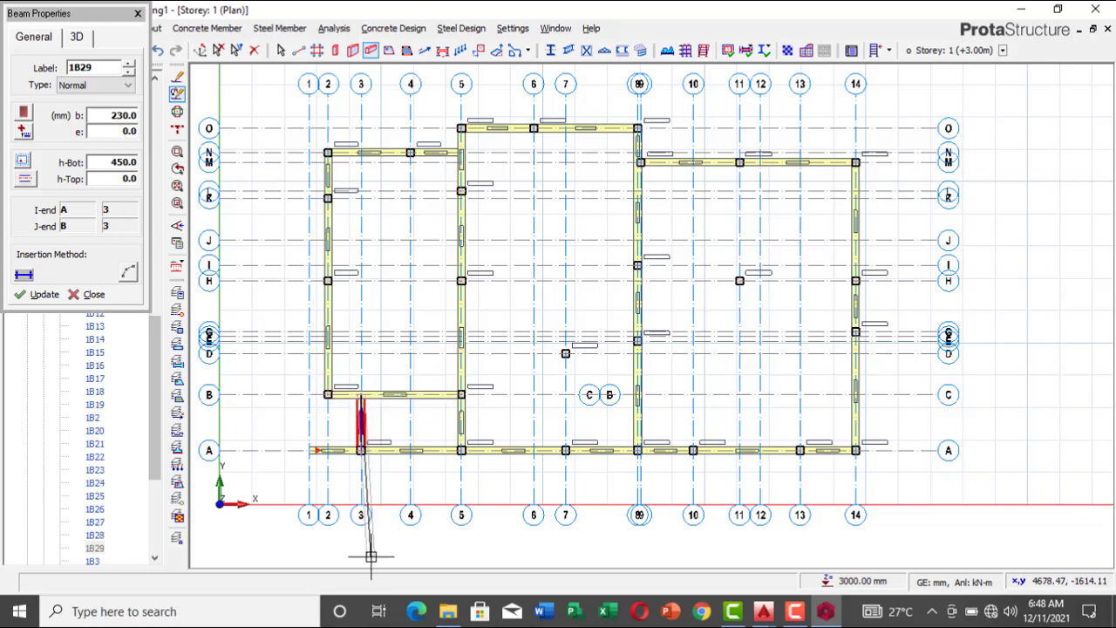
key(Escape)
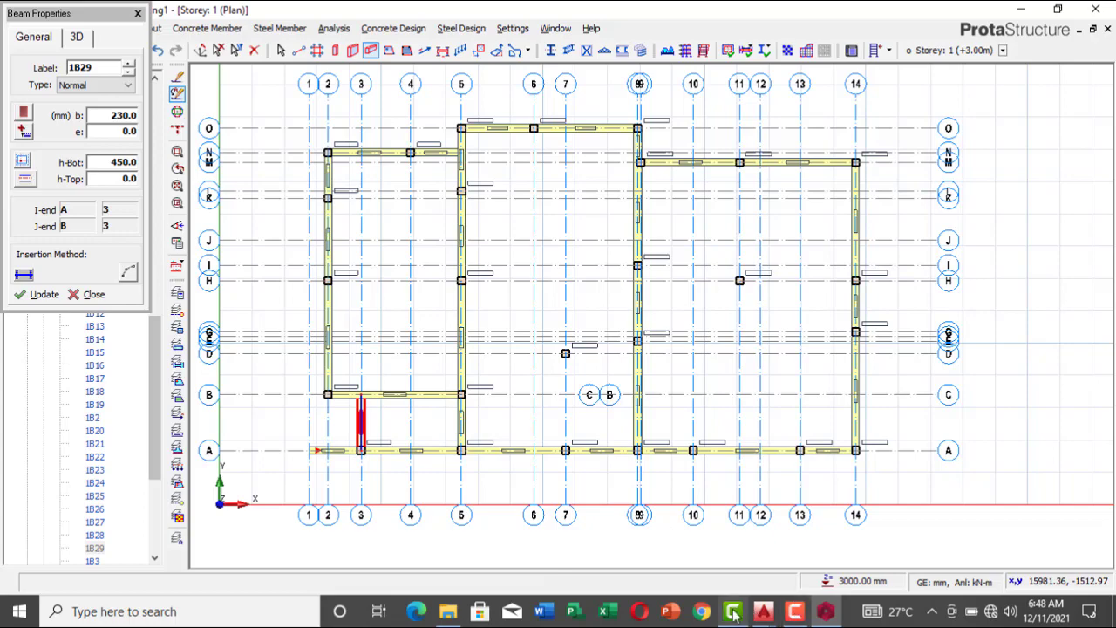
Step: Switch to AutoCAD's new.dwg and examine how the outer walls project beyond the columns between gridlines B and F
mouse_move(761, 611)
click(839, 552)
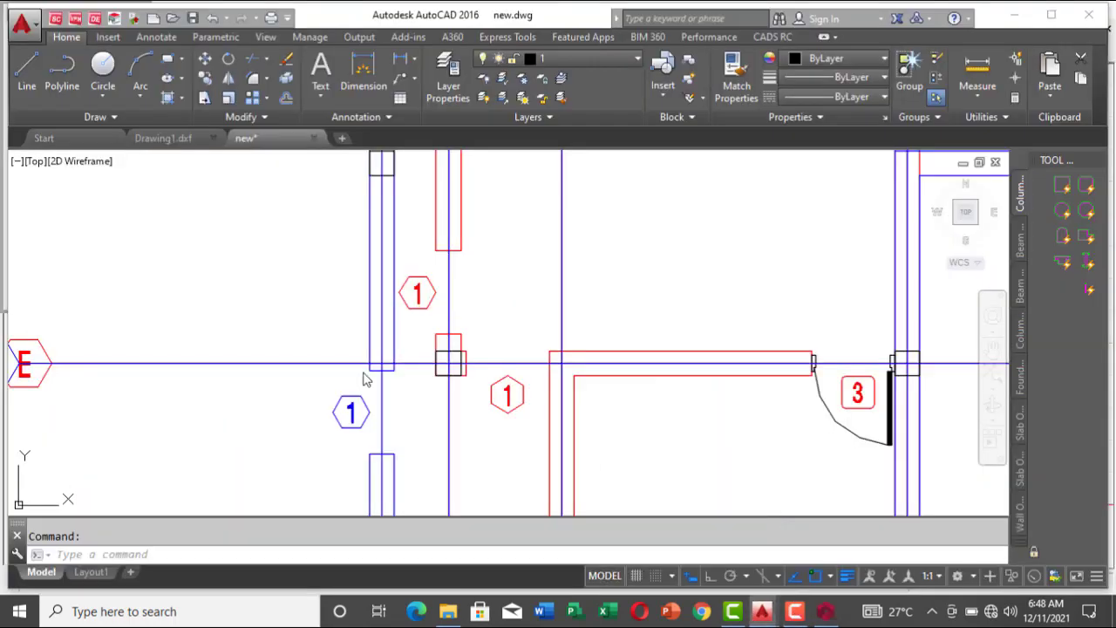
scroll(361, 374, down, 8)
scroll(381, 321, up, 6)
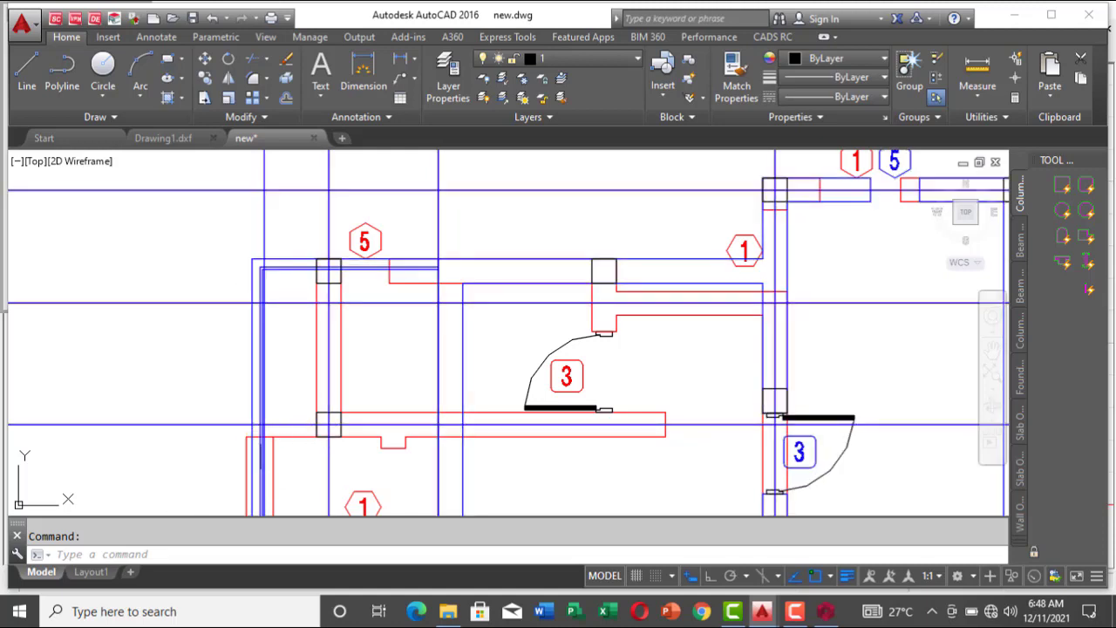
scroll(258, 461, up, 5)
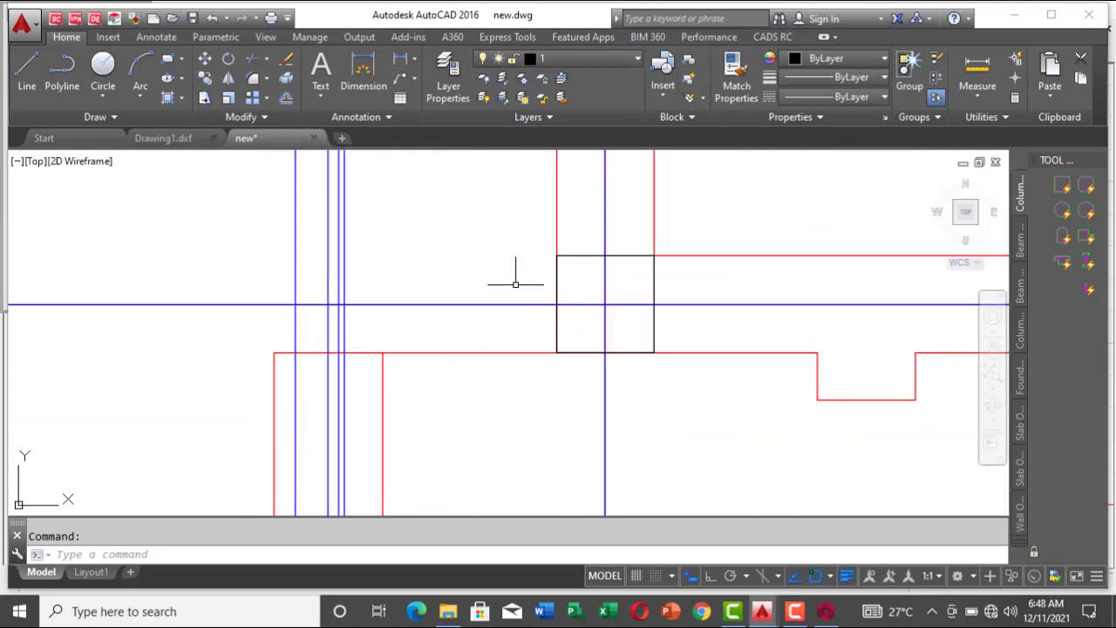
scroll(516, 283, down, 6)
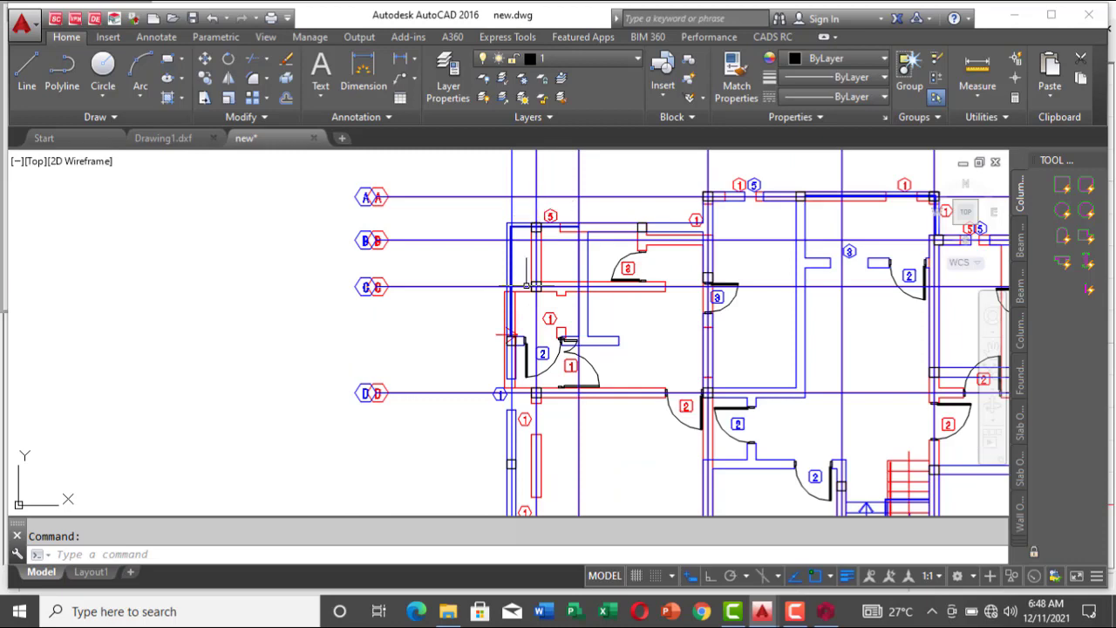
scroll(531, 420, up, 5)
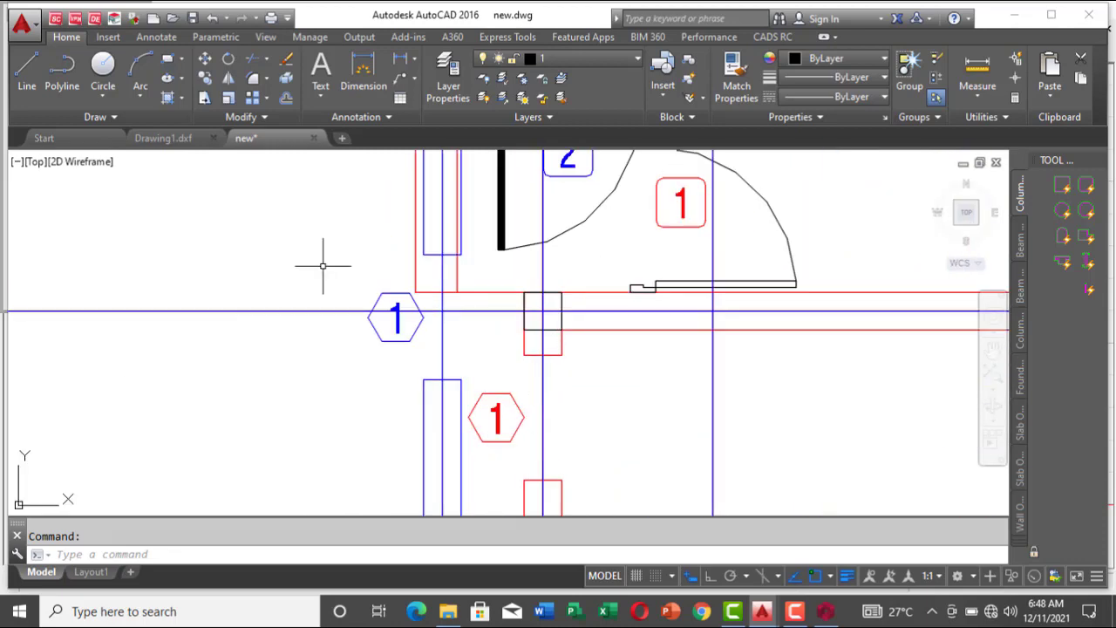
scroll(454, 281, down, 3)
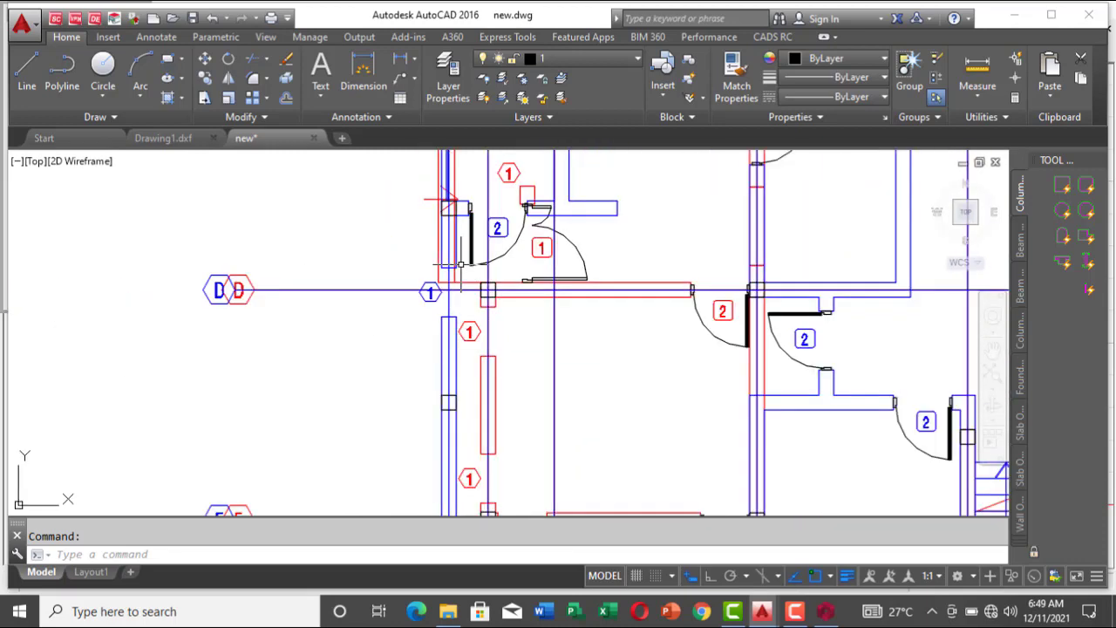
scroll(487, 366, down, 5)
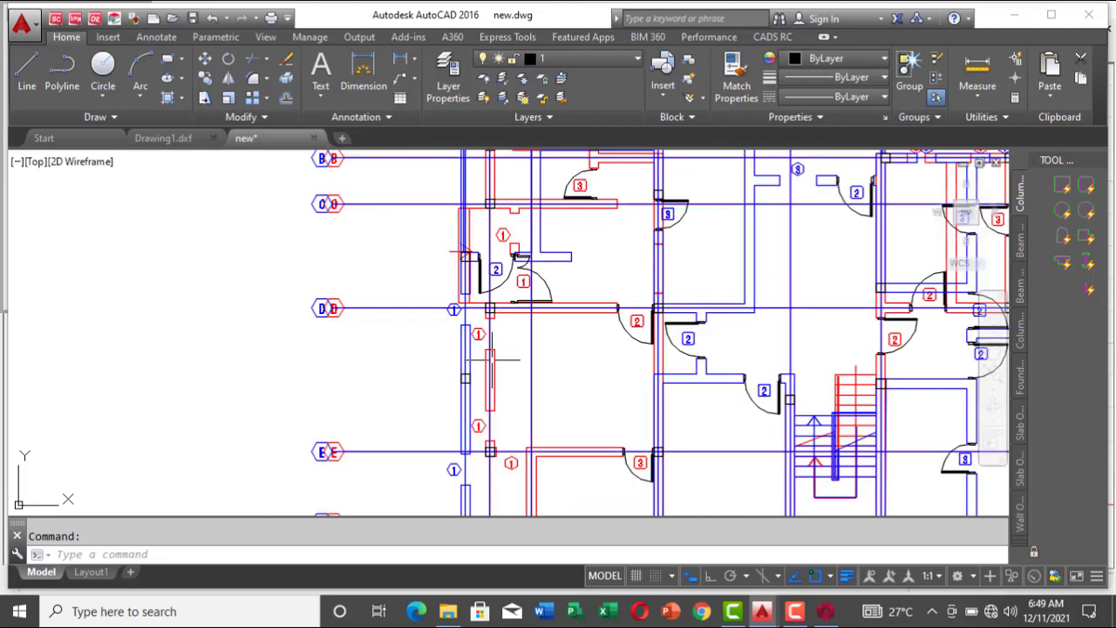
scroll(496, 340, up, 4)
scroll(467, 450, up, 2)
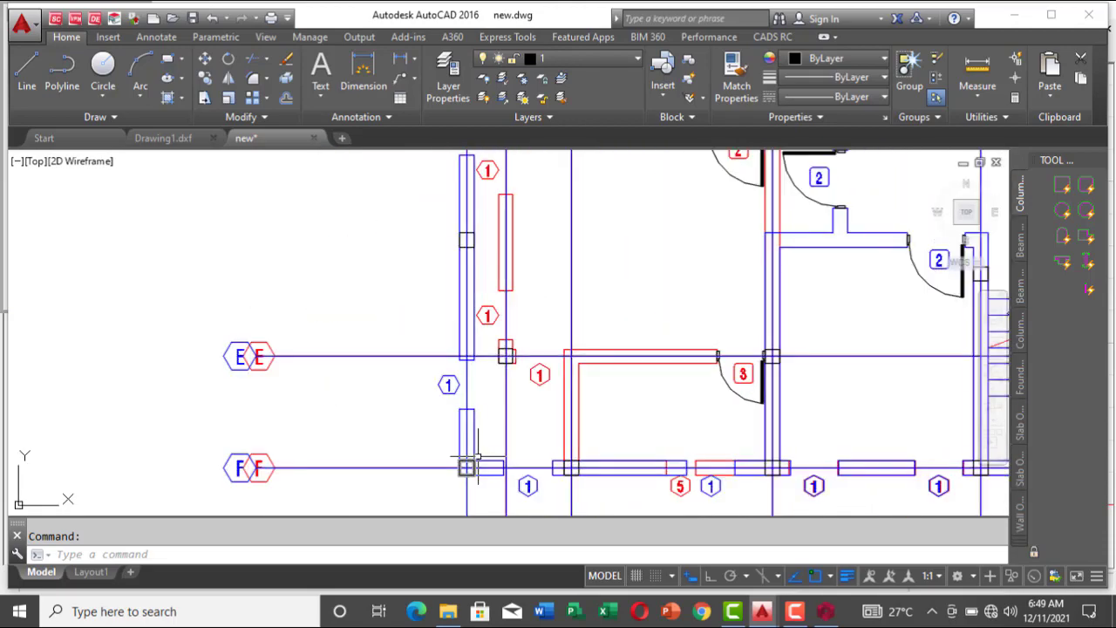
Step: Back in ProtaStructure, insert cantilever beams between axes 1 and 2 along axes B, H, K and N
click(828, 613)
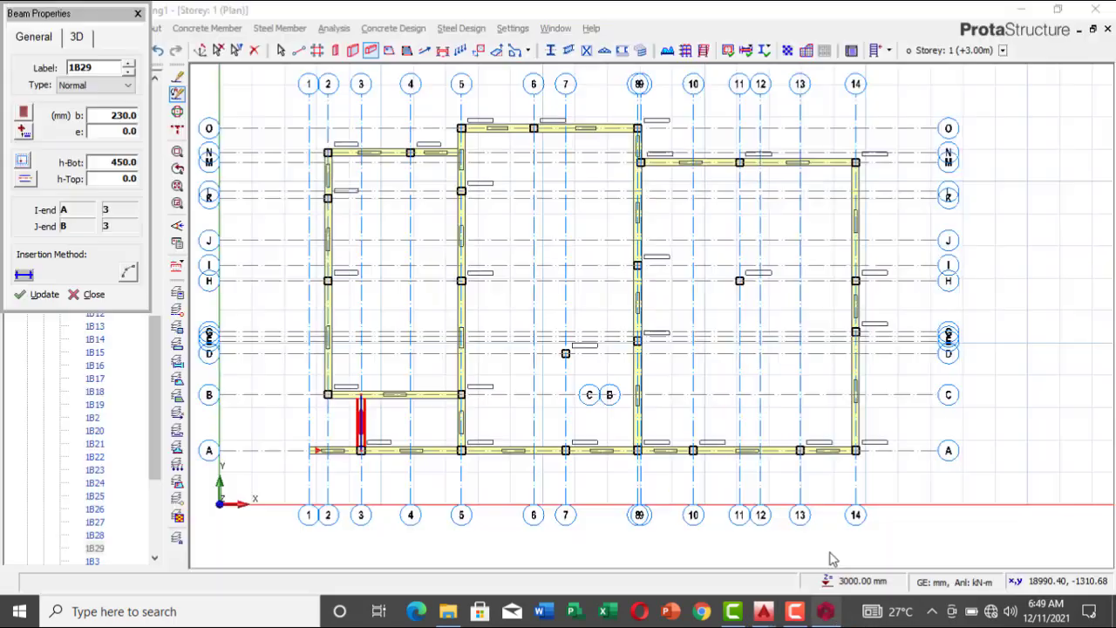
click(311, 395)
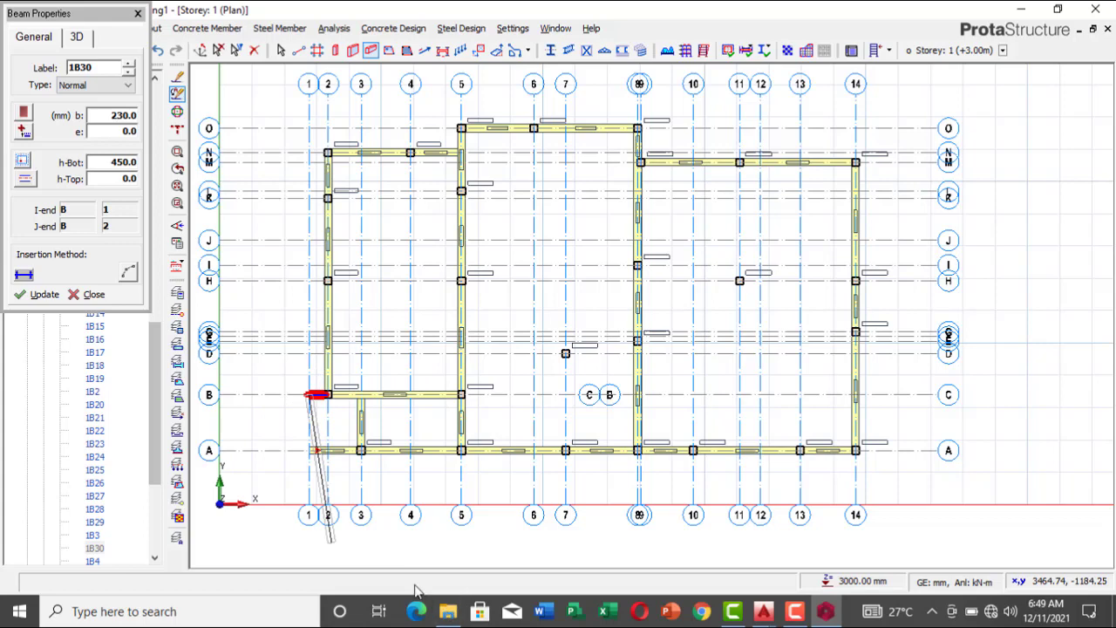
scroll(336, 296, up, 2)
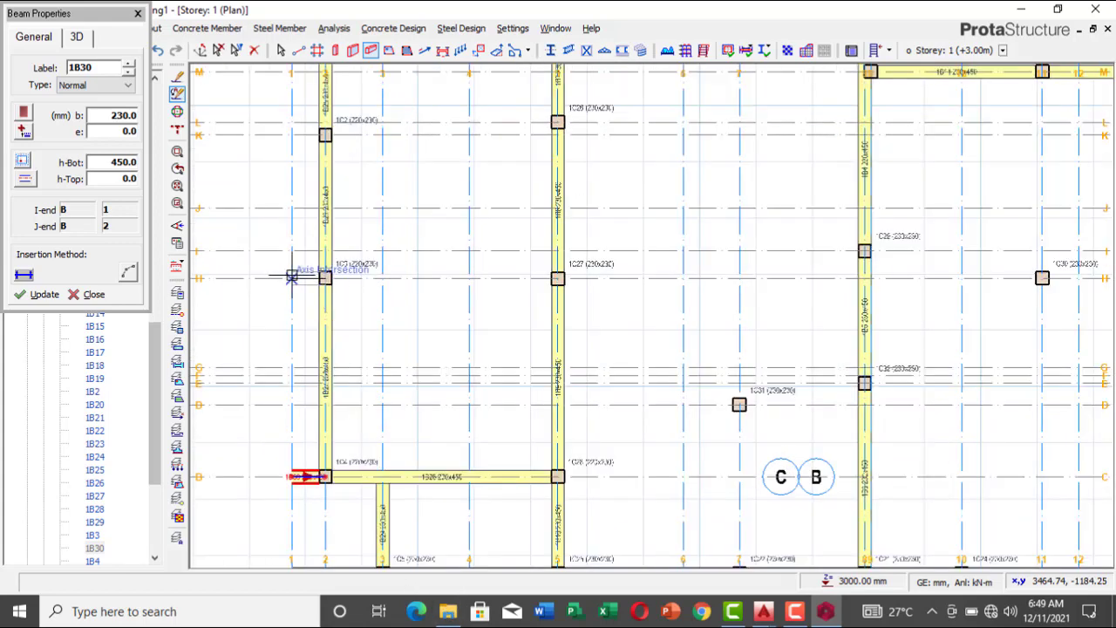
click(291, 278)
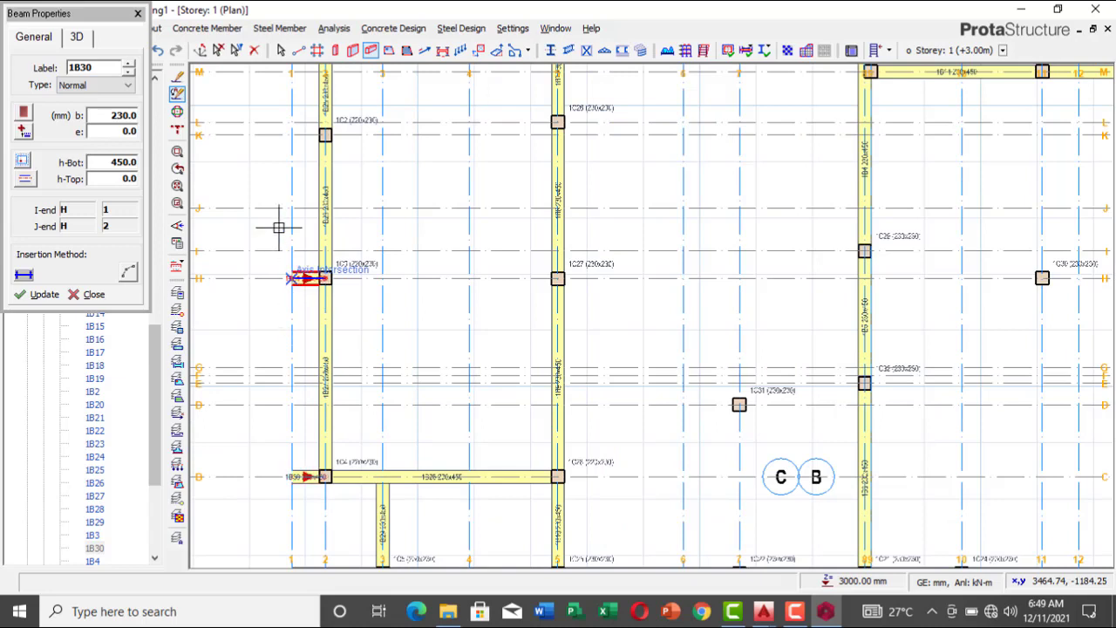
click(324, 136)
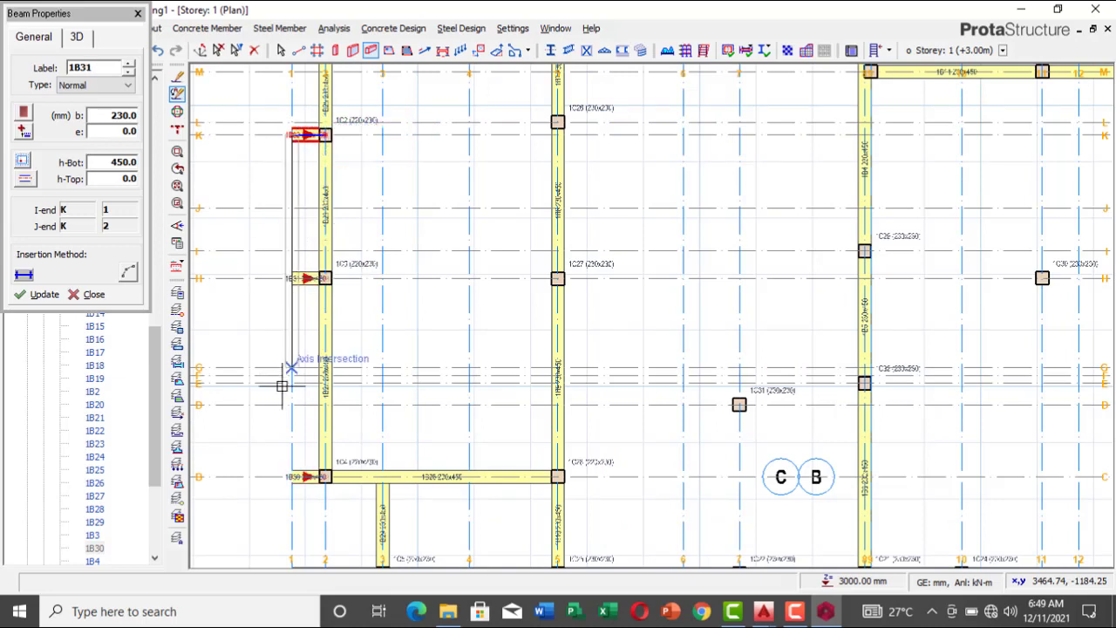
scroll(282, 374, down, 3)
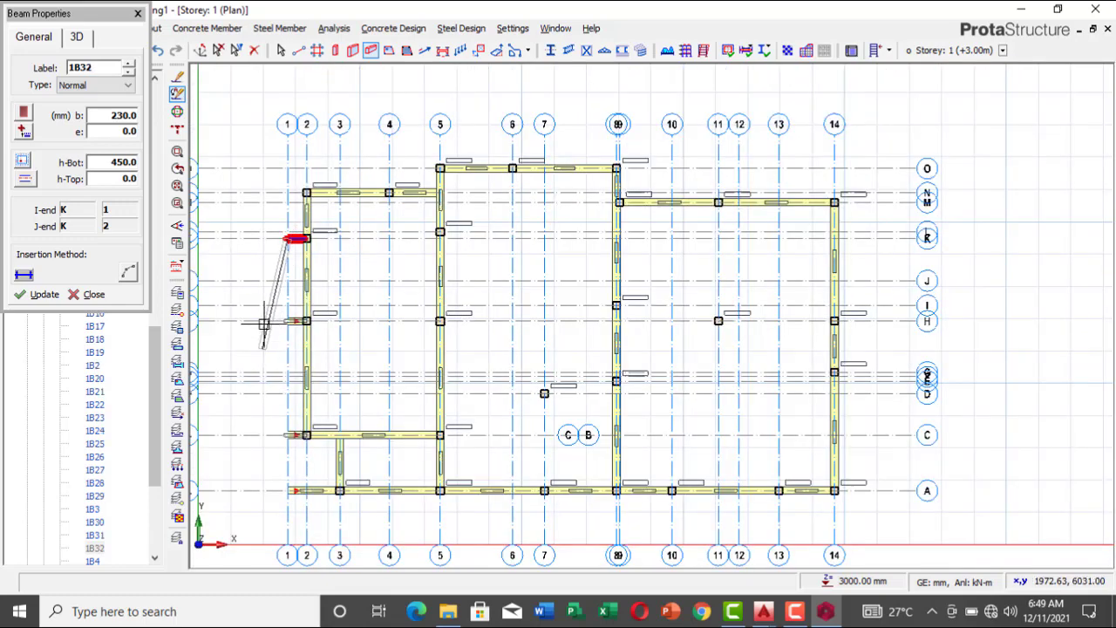
scroll(301, 197, up, 2)
scroll(312, 189, up, 1)
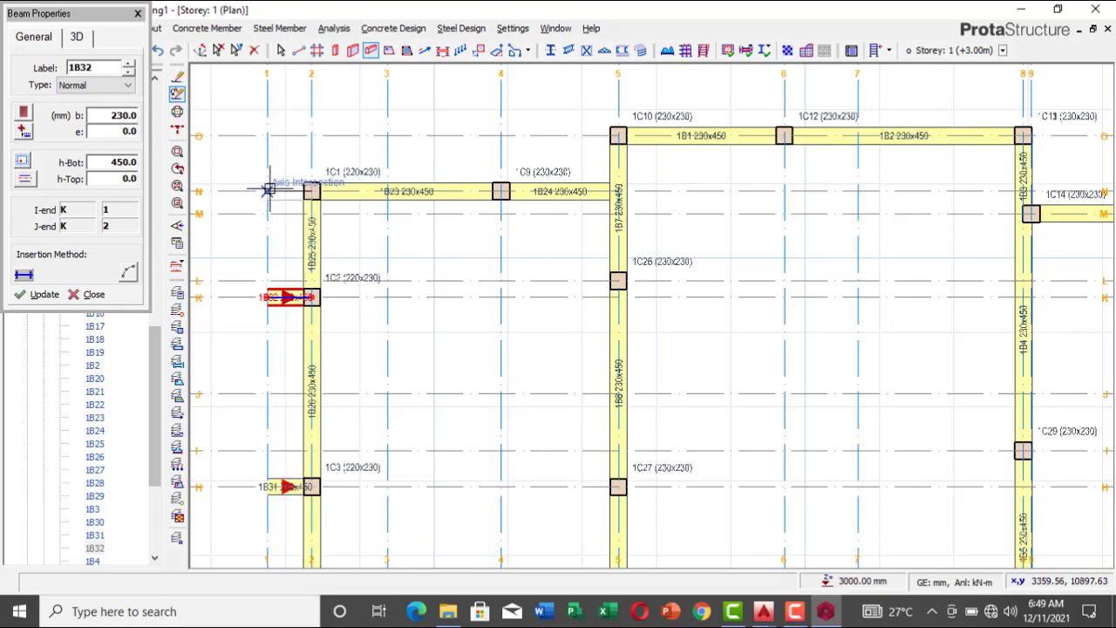
click(269, 190)
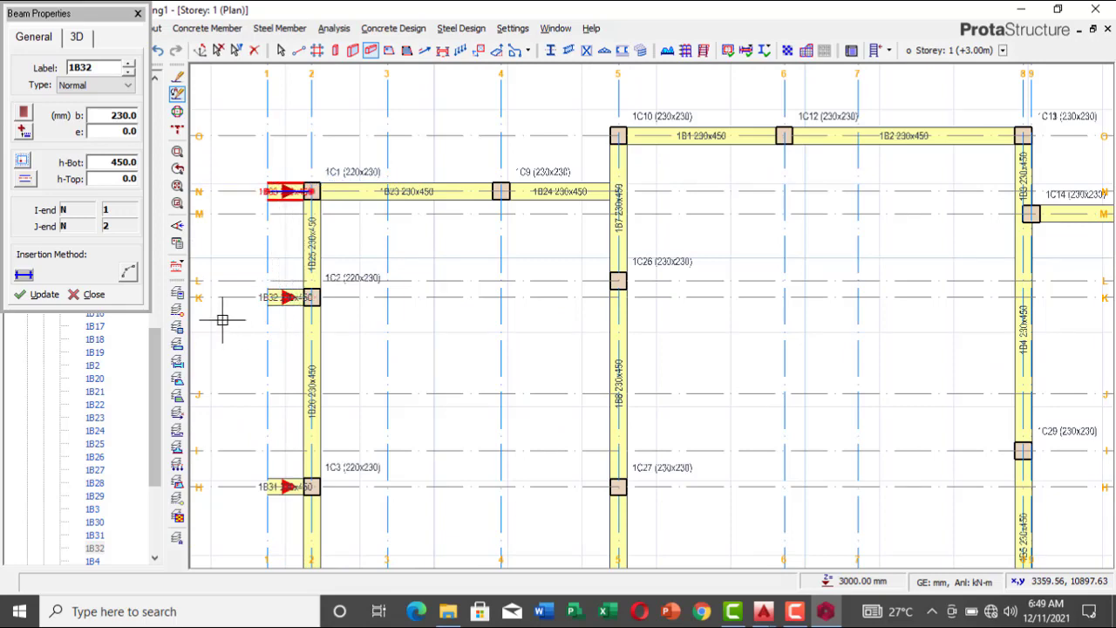
Step: Switch to AutoCAD's new.dwg and examine the walls and column around the intersection of gridlines C and 3
scroll(251, 283, down, 3)
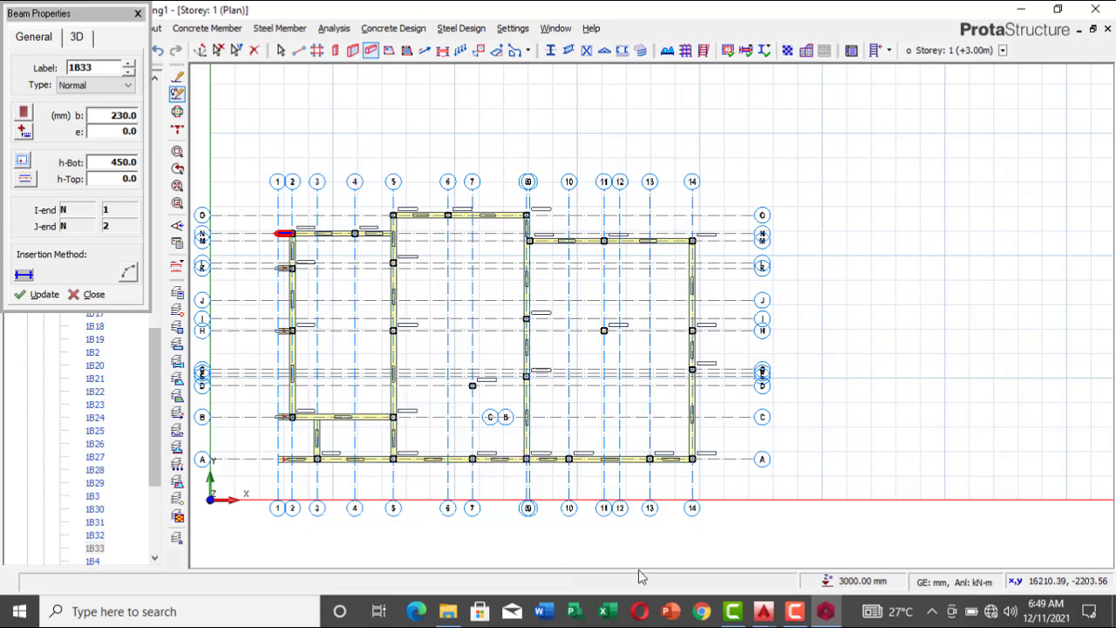
mouse_move(767, 614)
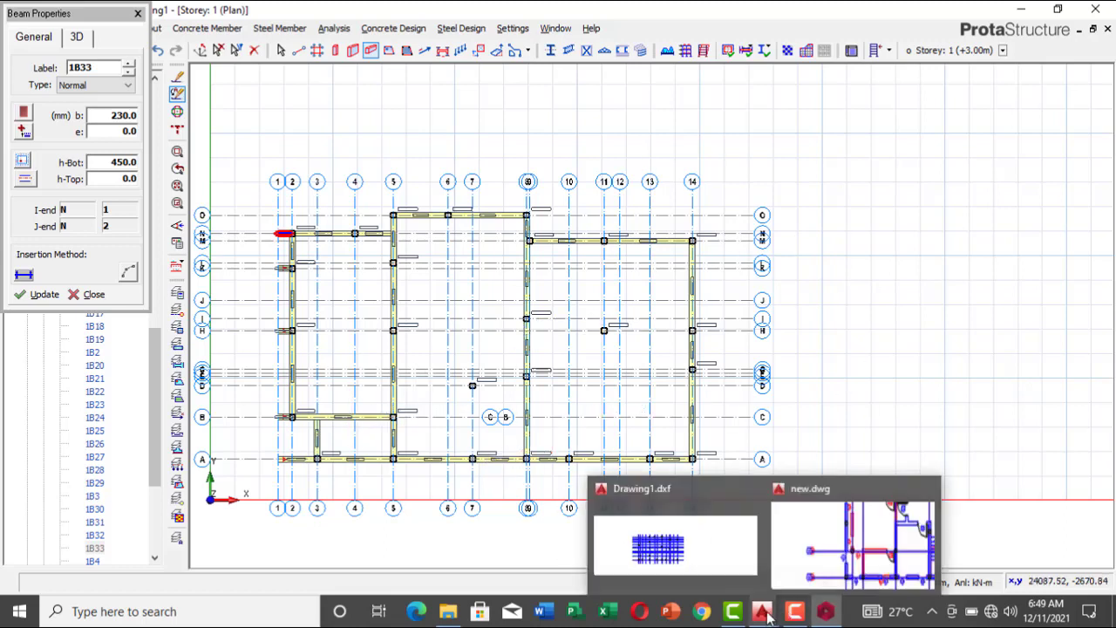
click(853, 541)
scroll(539, 381, down, 4)
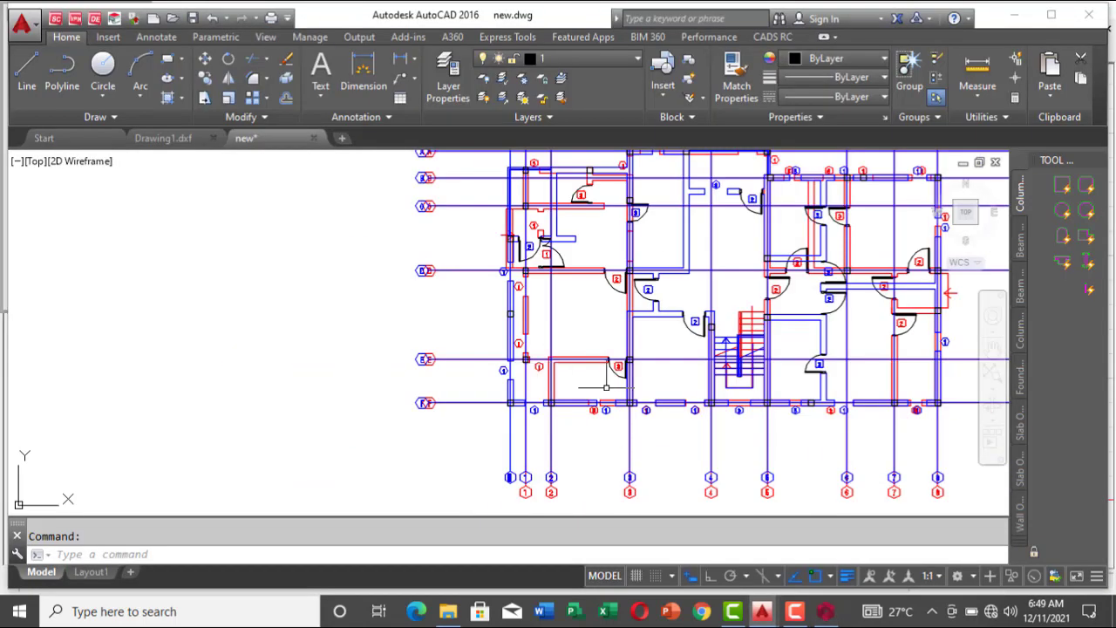
scroll(672, 347, down, 3)
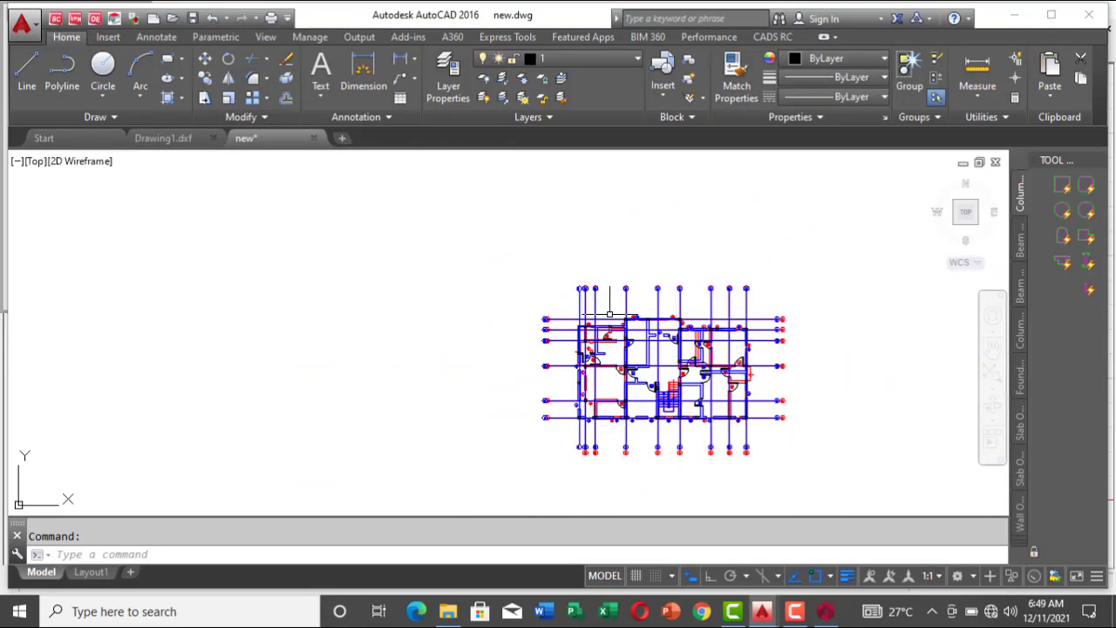
scroll(508, 331, up, 8)
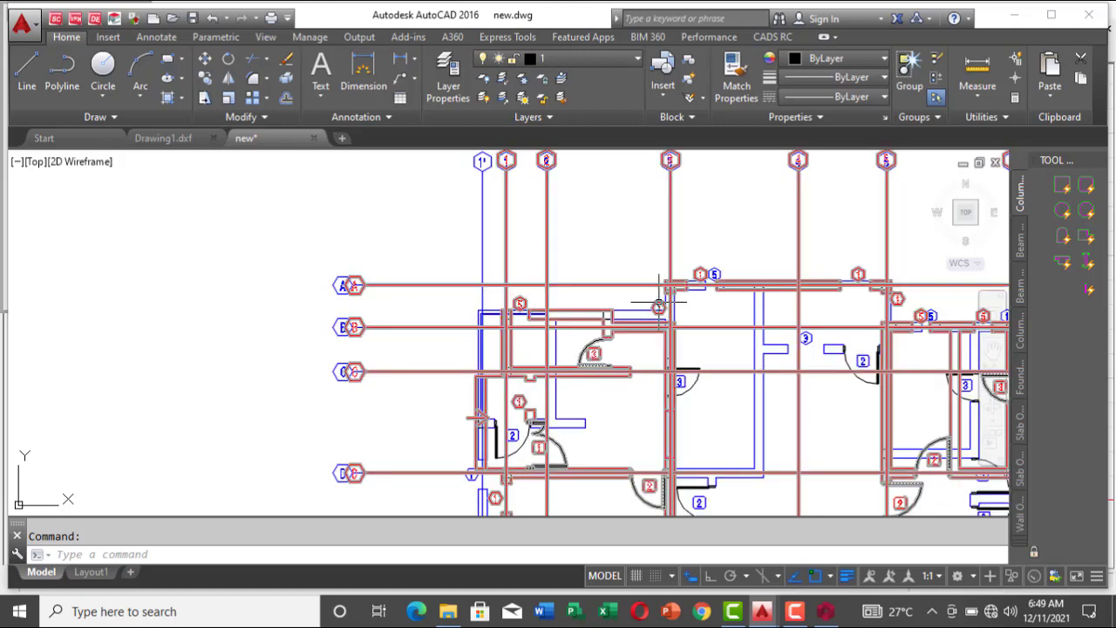
scroll(664, 379, up, 6)
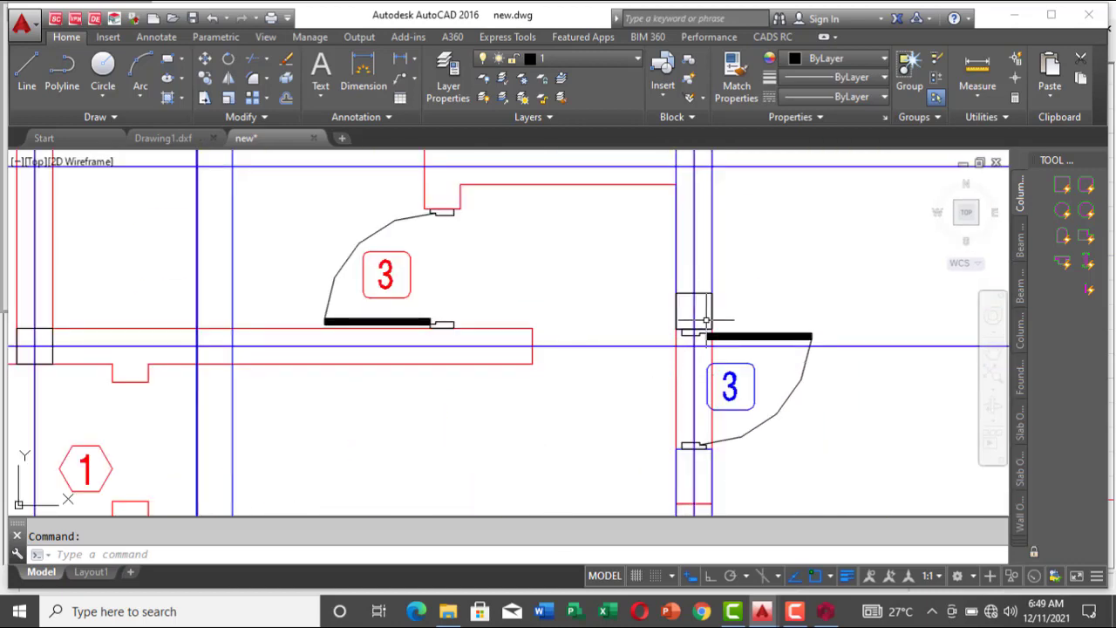
scroll(795, 316, down, 4)
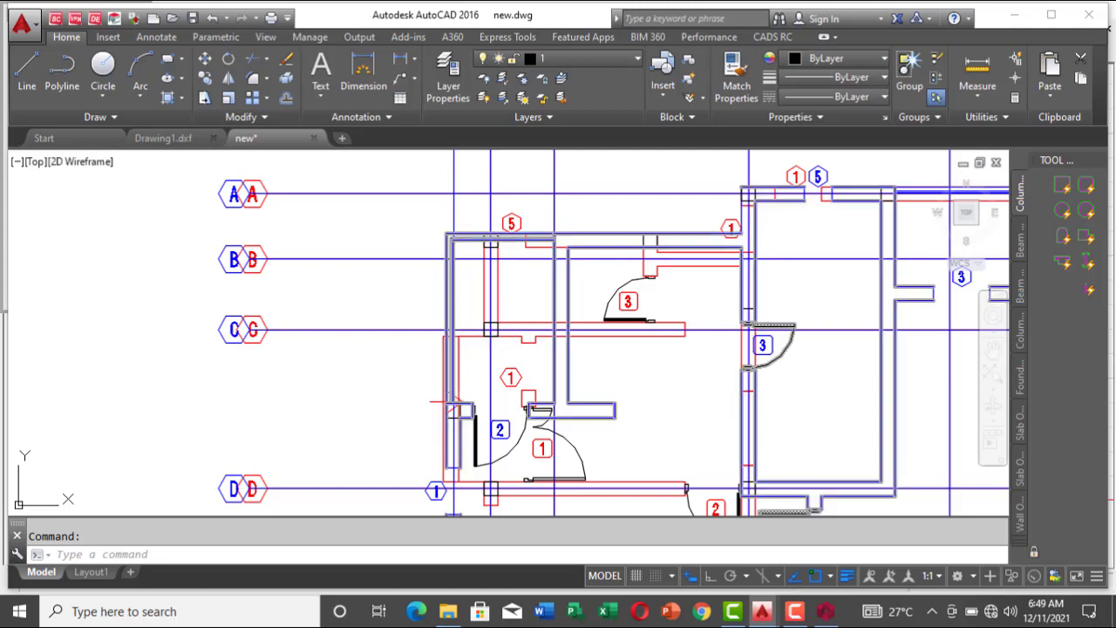
Step: Back in ProtaStructure, insert a 230x450 beam along axis K from axis 2 to axis 5
click(825, 611)
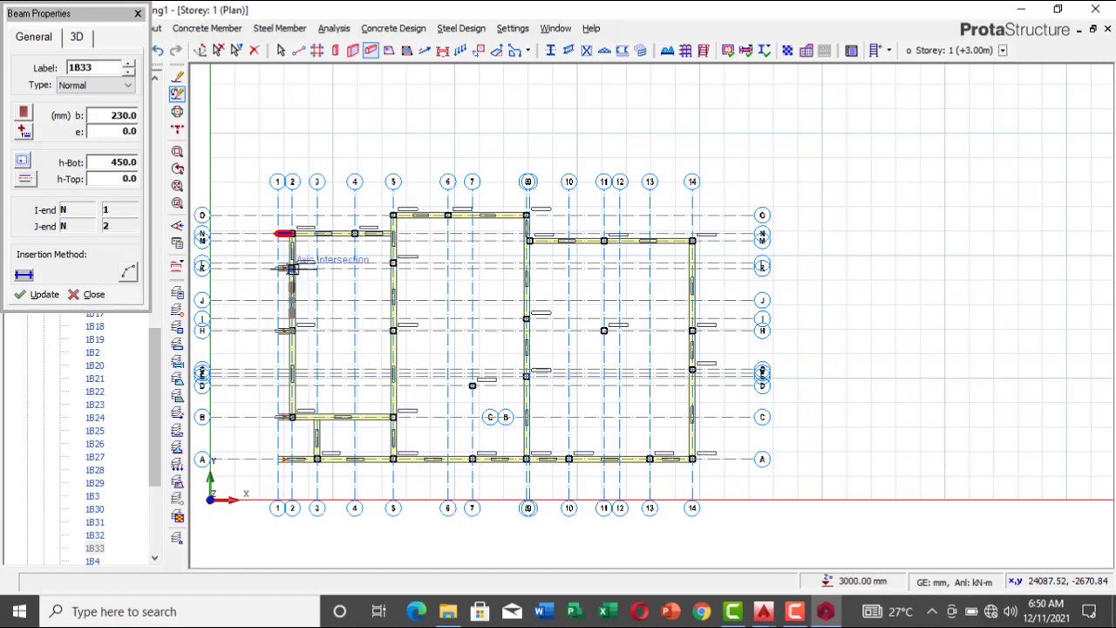
click(393, 267)
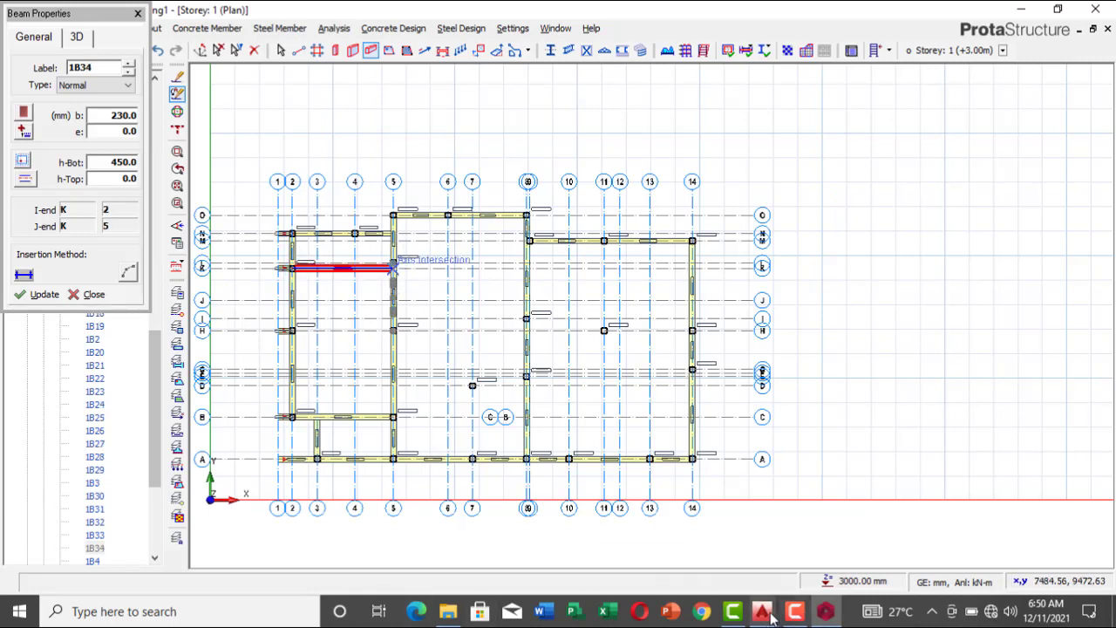
Step: Check the walls along gridline D in AutoCAD's new.dwg, and insert a beam along axis H from axis 2 to 5 in ProtaStructure
mouse_move(767, 615)
click(850, 541)
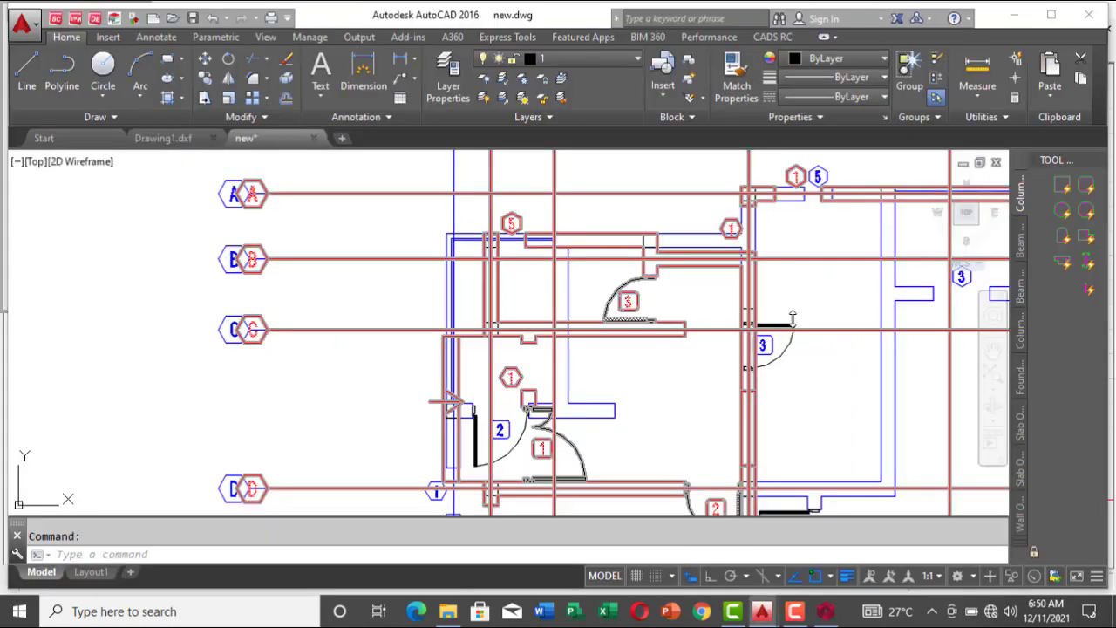
scroll(638, 436, up, 2)
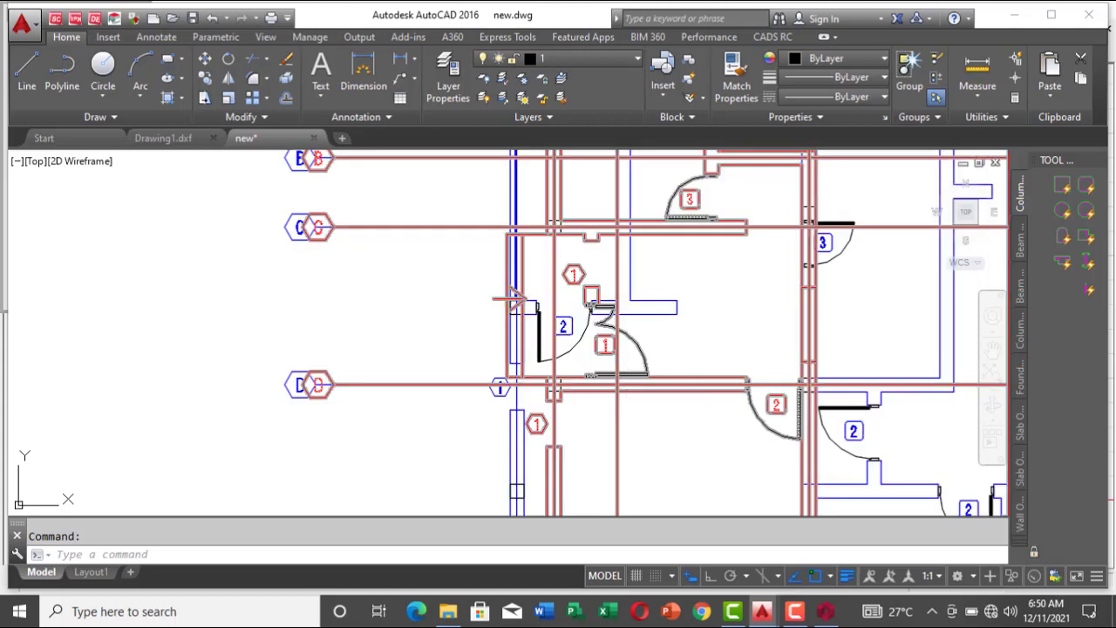
mouse_move(825, 611)
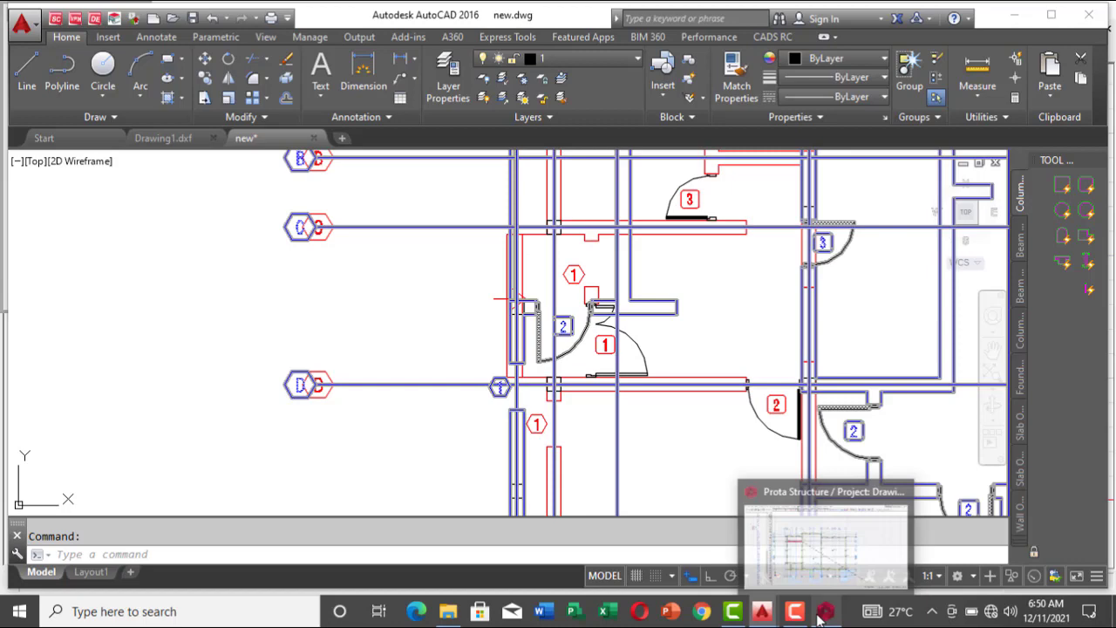
click(826, 550)
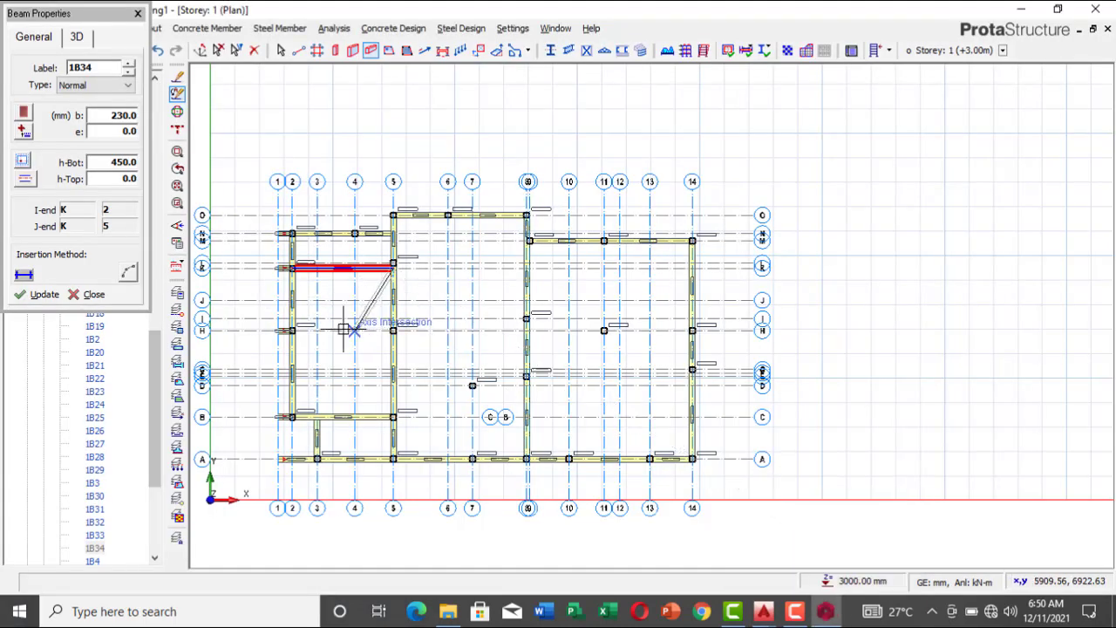
key(Escape)
click(292, 330)
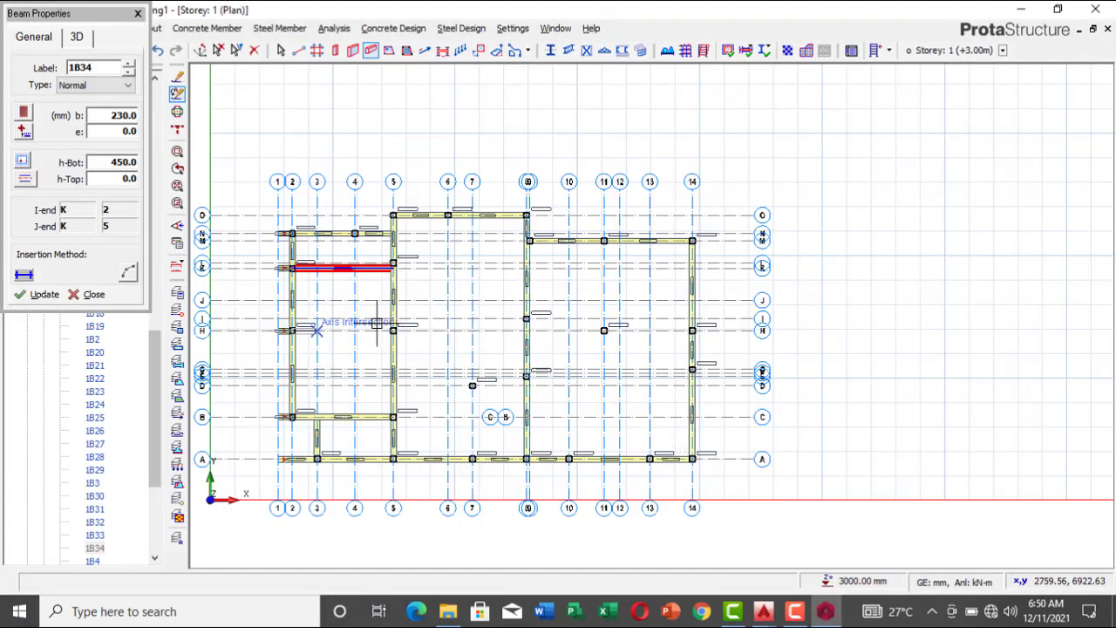
click(393, 330)
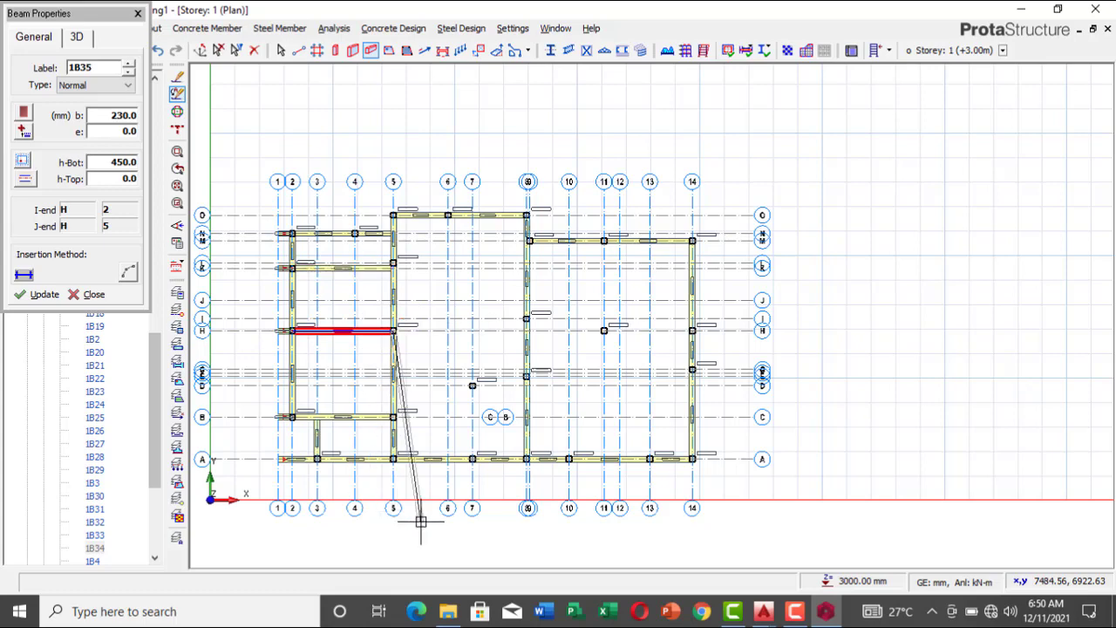
scroll(354, 406, up, 1)
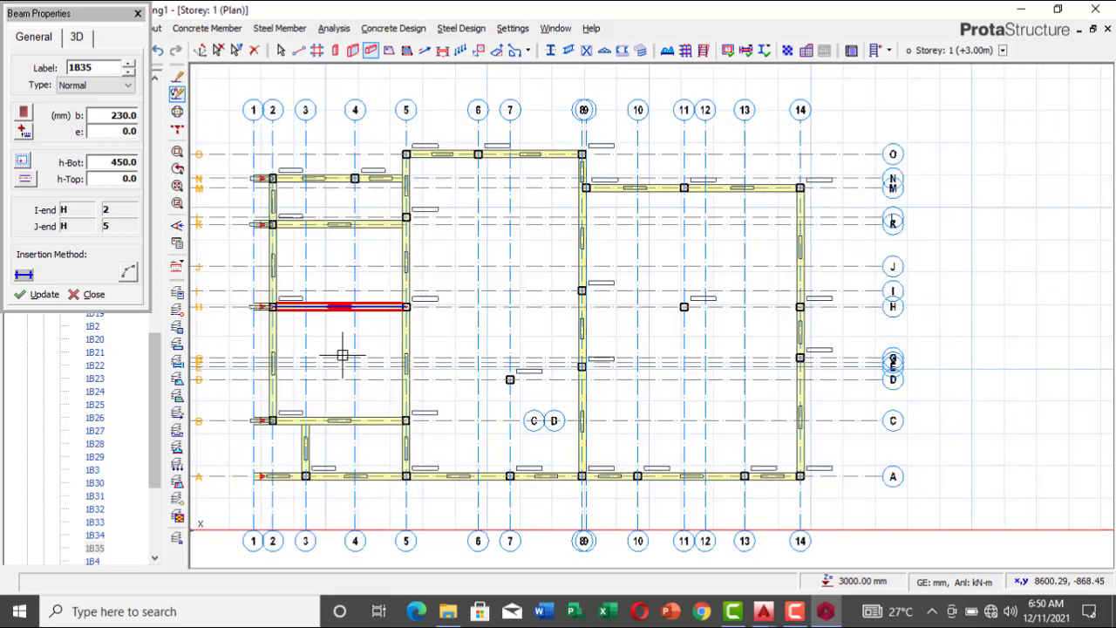
scroll(343, 354, up, 1)
scroll(364, 334, down, 1)
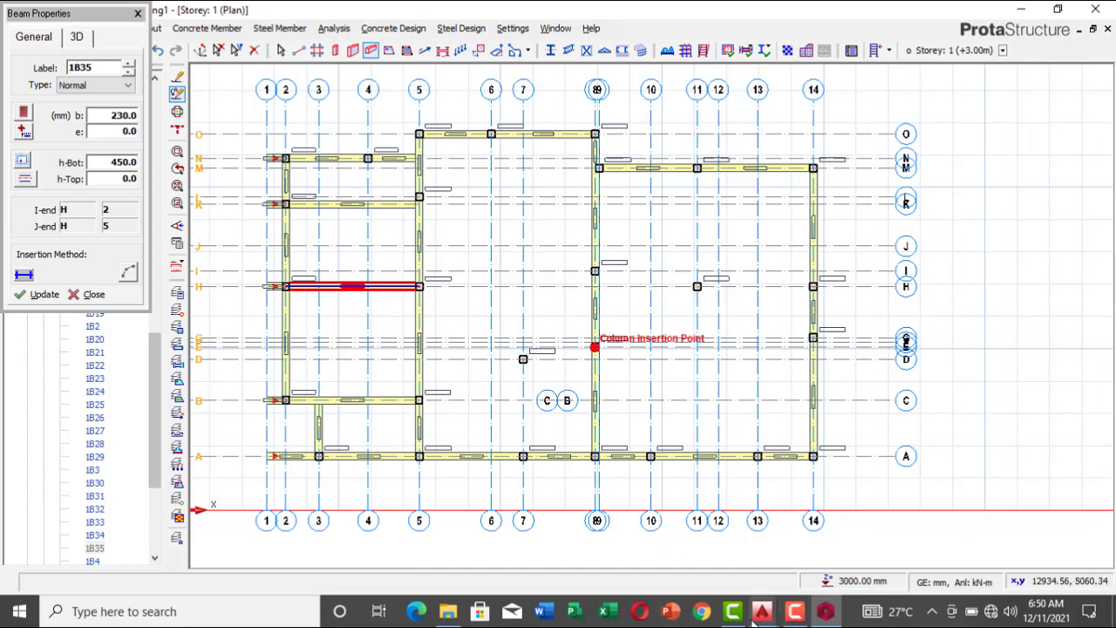
Step: Switch to AutoCAD's new.dwg and examine the walls along gridlines C and D and the column where gridlines D and 3 meet
mouse_move(763, 611)
click(820, 559)
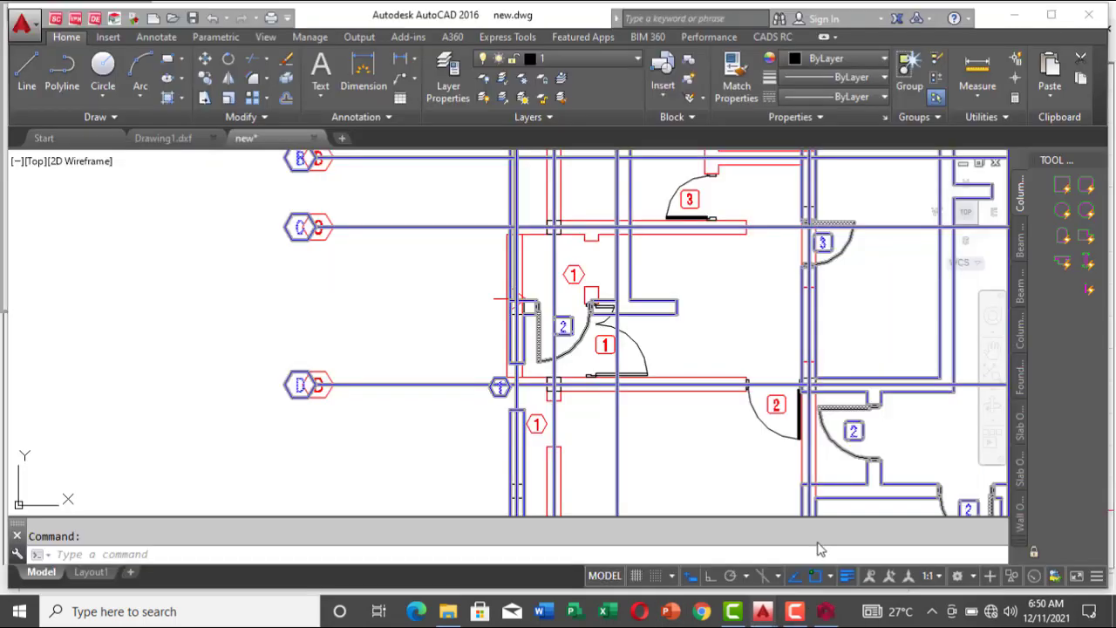
scroll(776, 405, down, 1)
scroll(775, 237, up, 1)
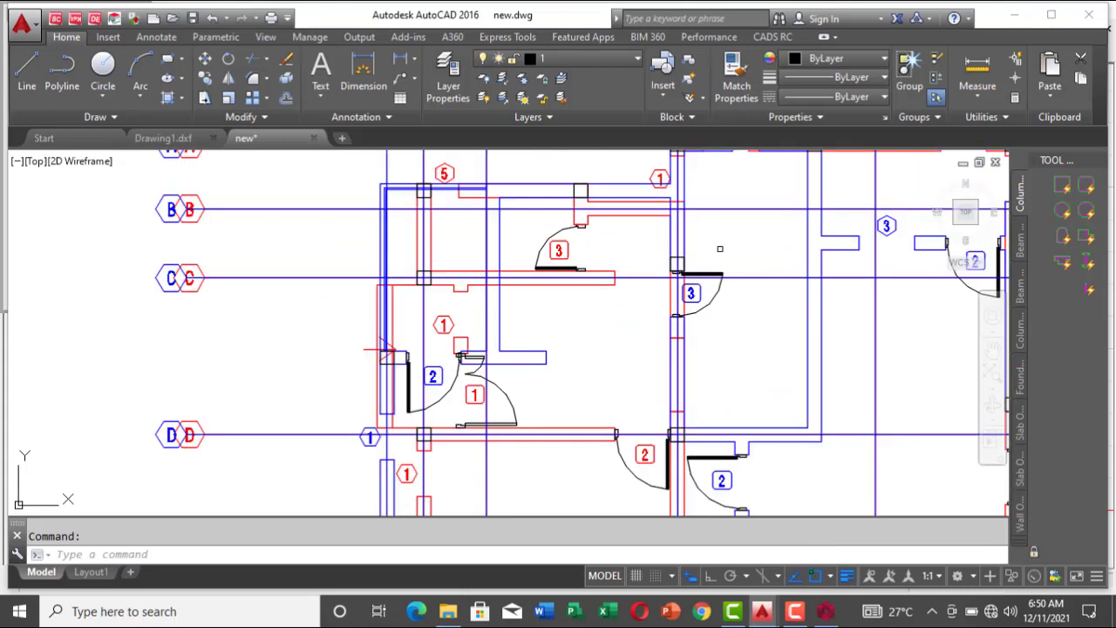
scroll(684, 262, down, 1)
scroll(685, 262, up, 3)
scroll(680, 263, down, 5)
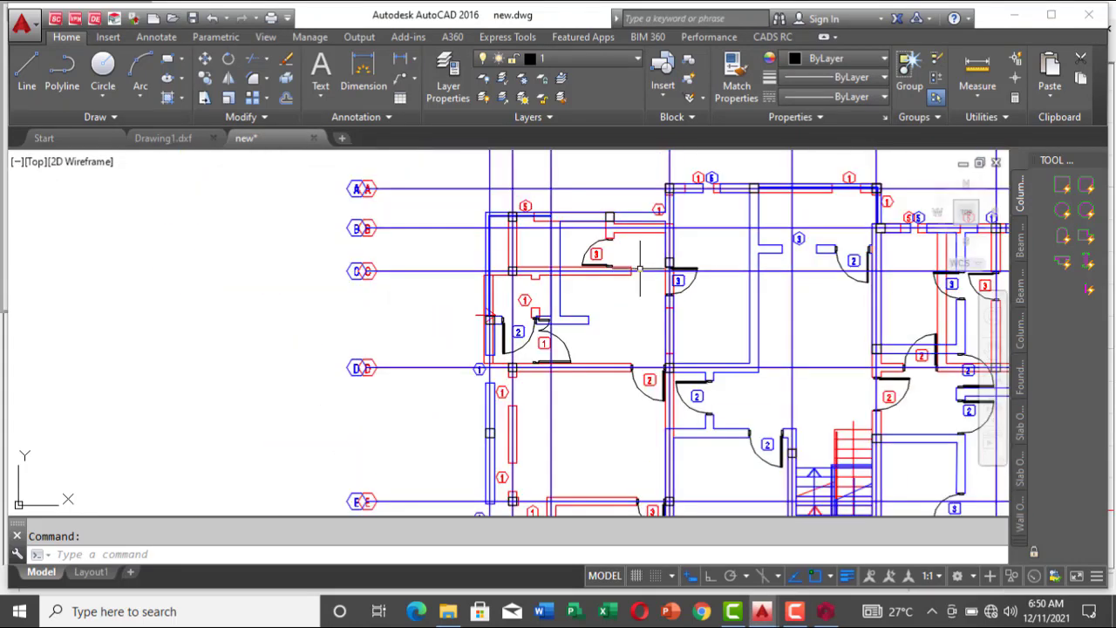
scroll(671, 264, up, 2)
key(ctrl+a)
scroll(665, 265, up, 2)
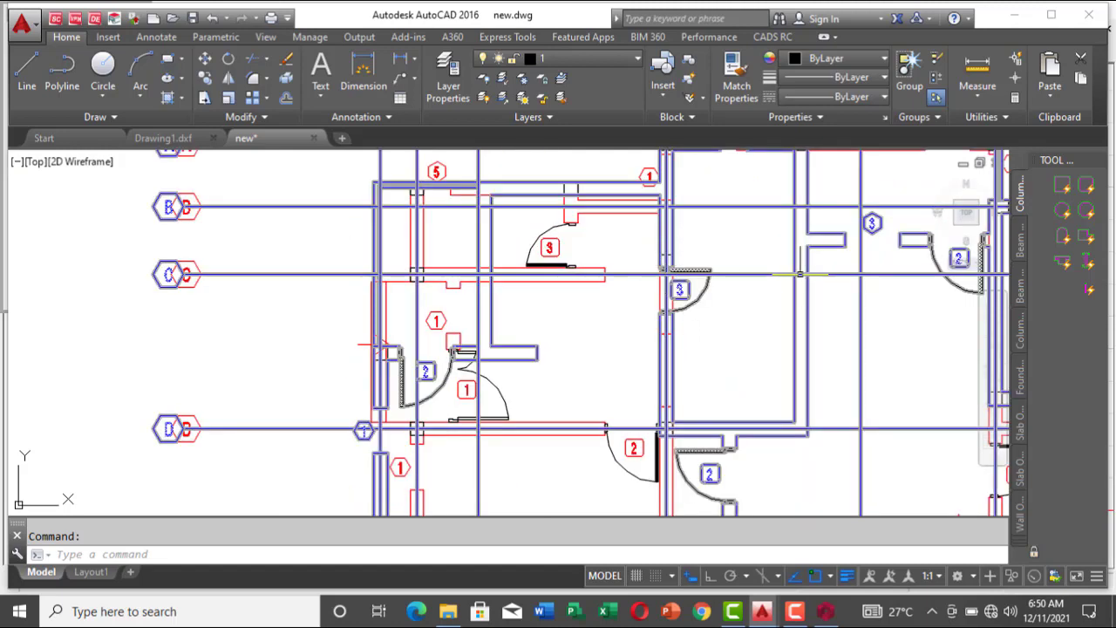
scroll(771, 275, down, 2)
scroll(654, 301, down, 2)
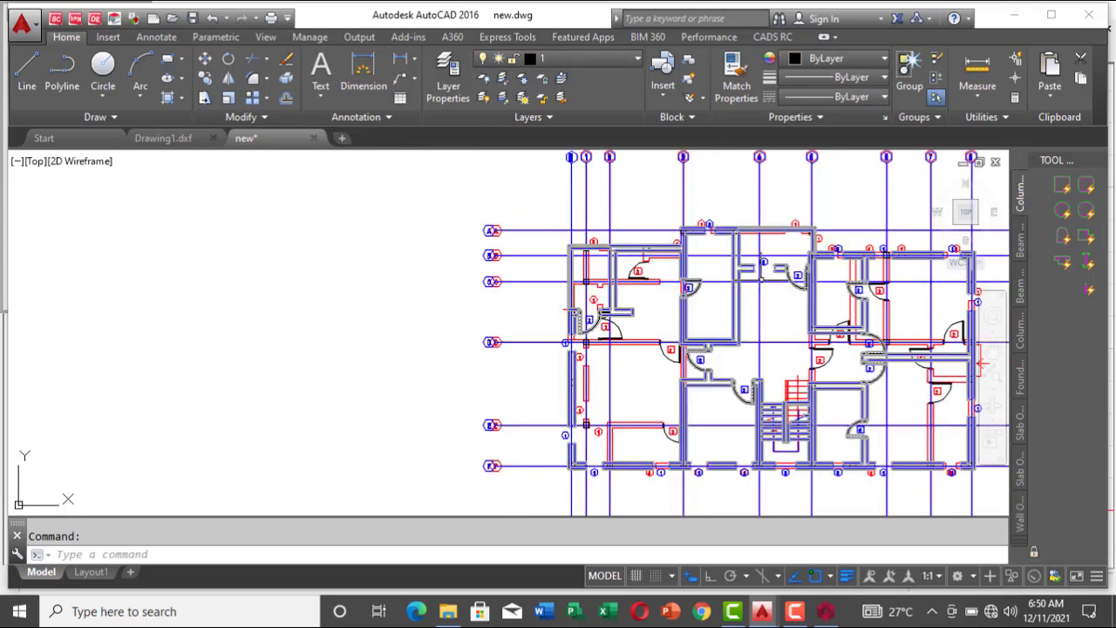
scroll(768, 266, up, 4)
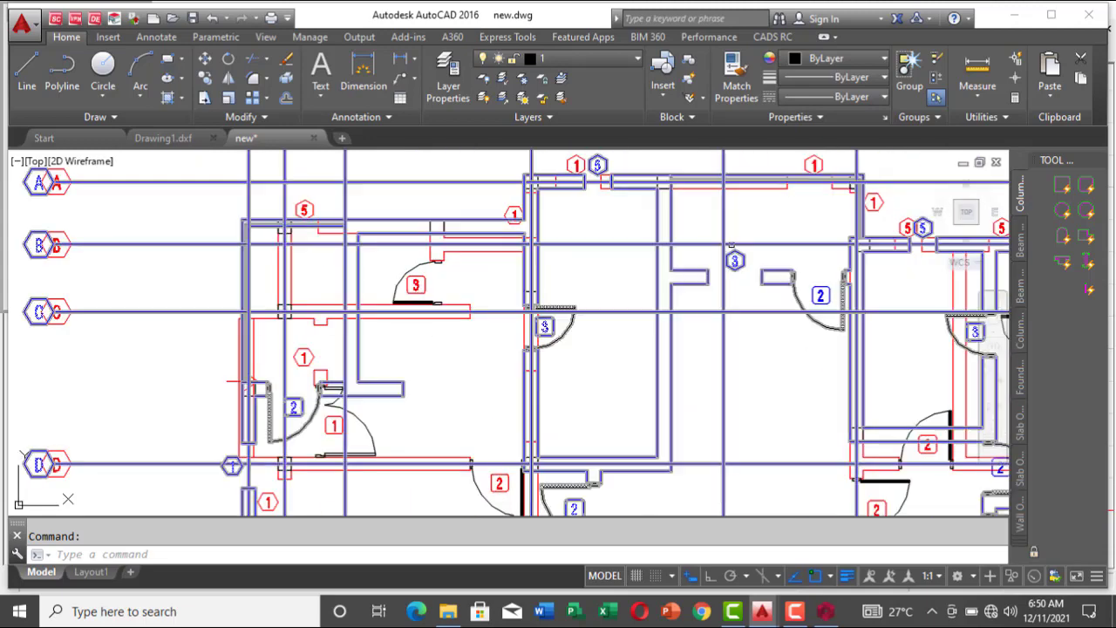
scroll(698, 240, down, 2)
scroll(642, 406, up, 4)
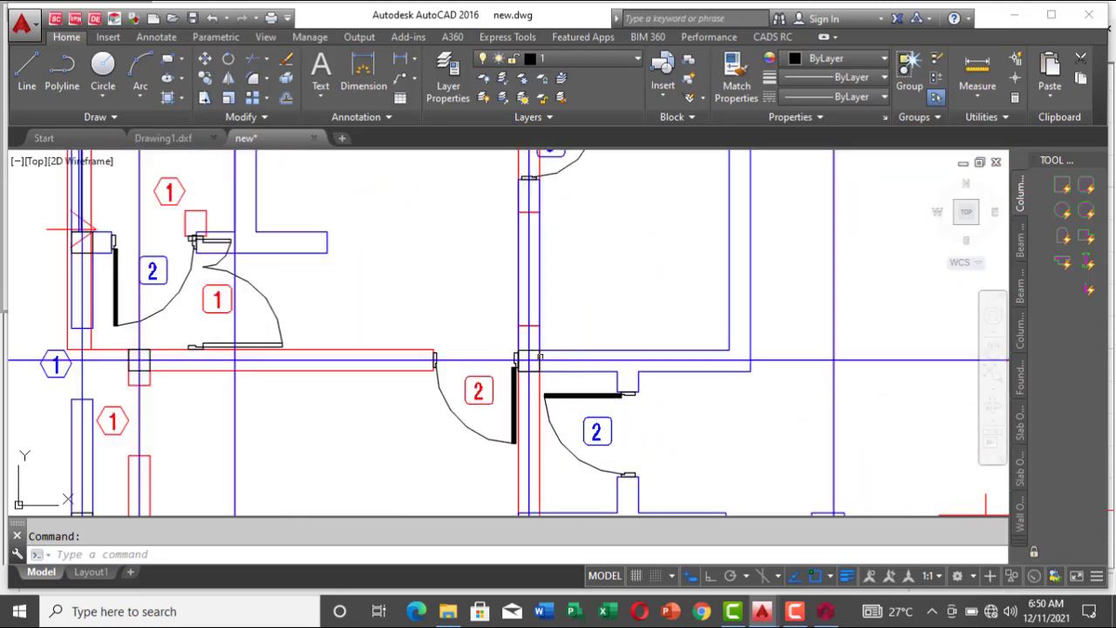
scroll(529, 355, down, 2)
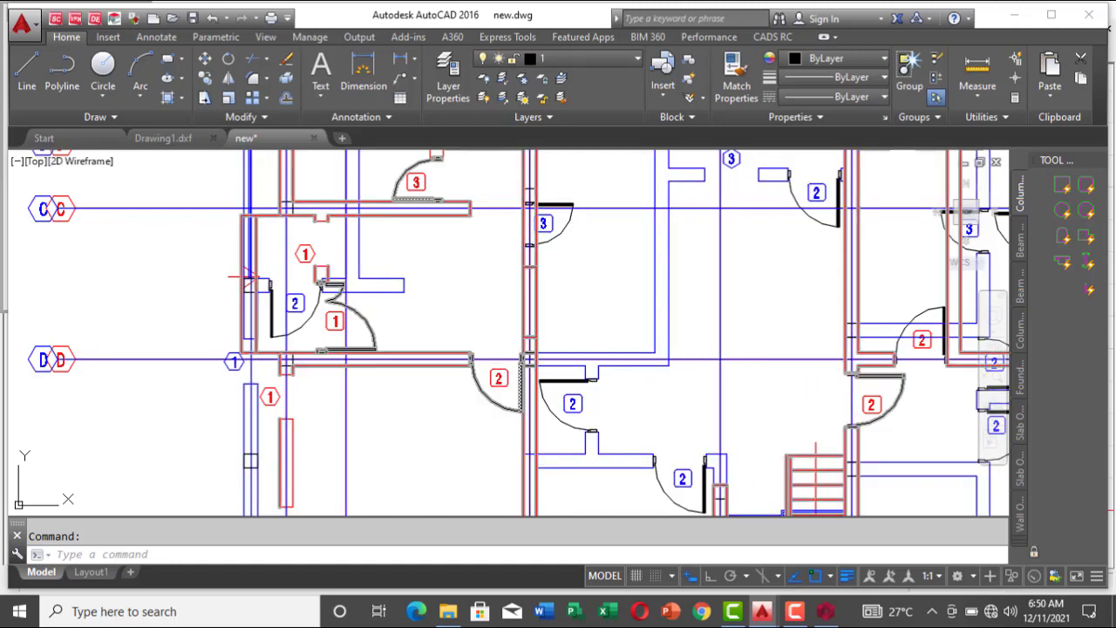
Step: Back in ProtaStructure, insert a beam along axis H from axis 5 to axis 8 and end the beam chain
click(793, 612)
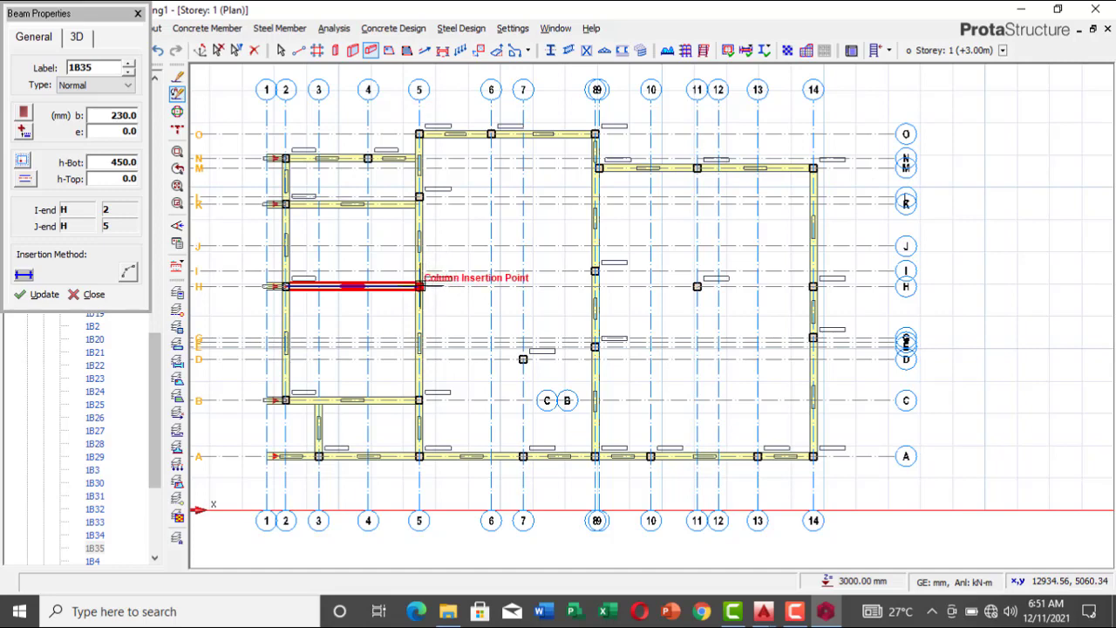
click(419, 286)
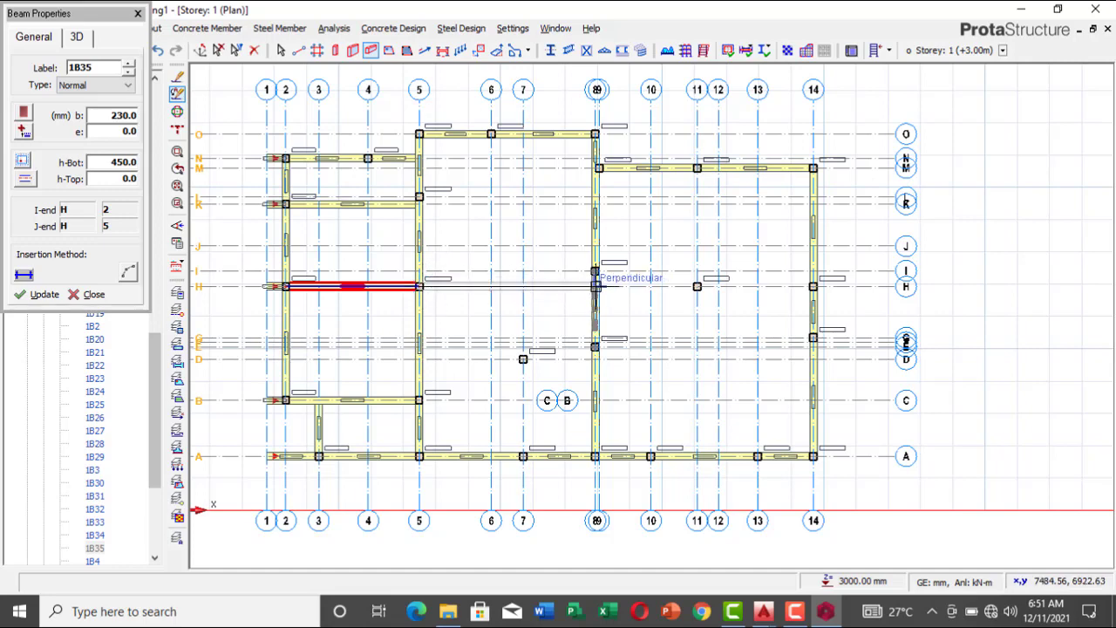
click(595, 286)
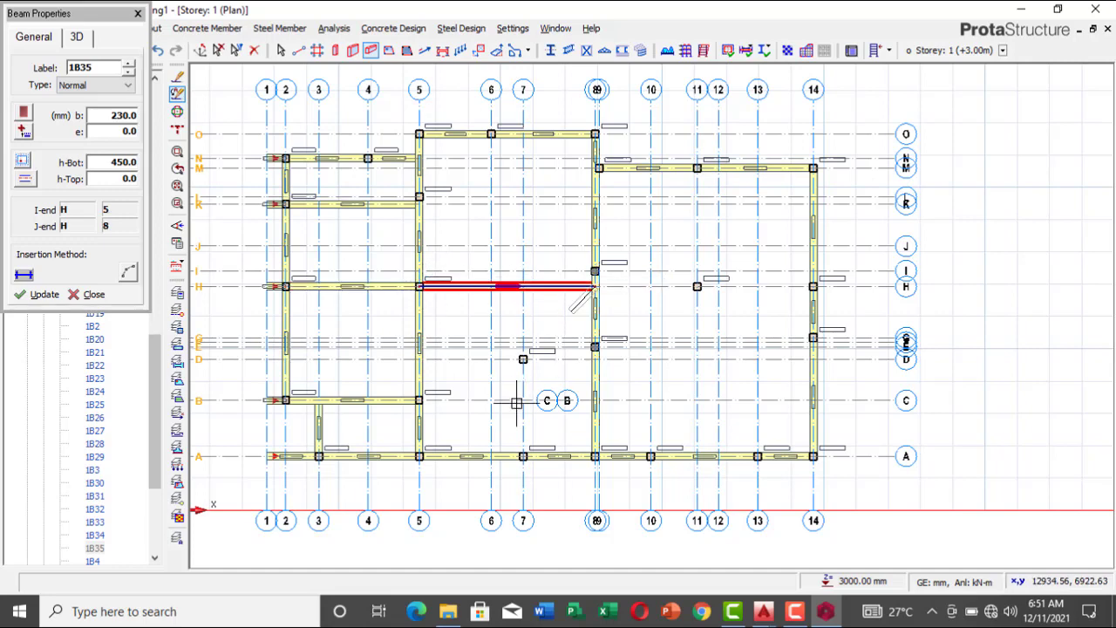
right_click(479, 469)
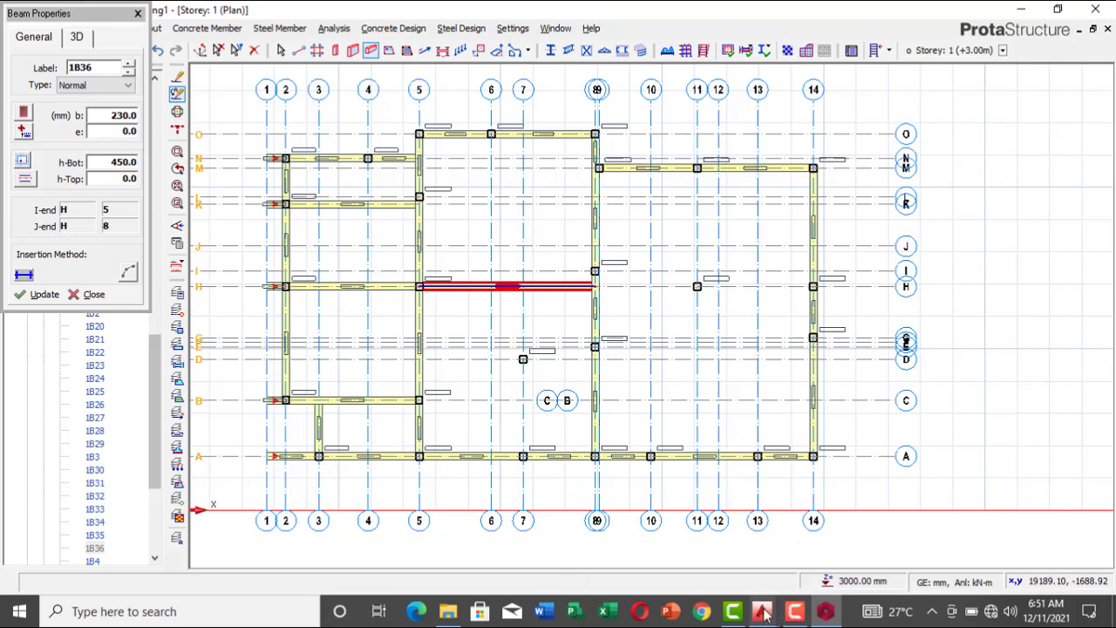
Step: Switch to AutoCAD's new.dwg and highlight the blue floor plan to examine the walls and columns around the staircase between gridlines D and E
mouse_move(763, 611)
click(817, 547)
scroll(689, 349, down, 4)
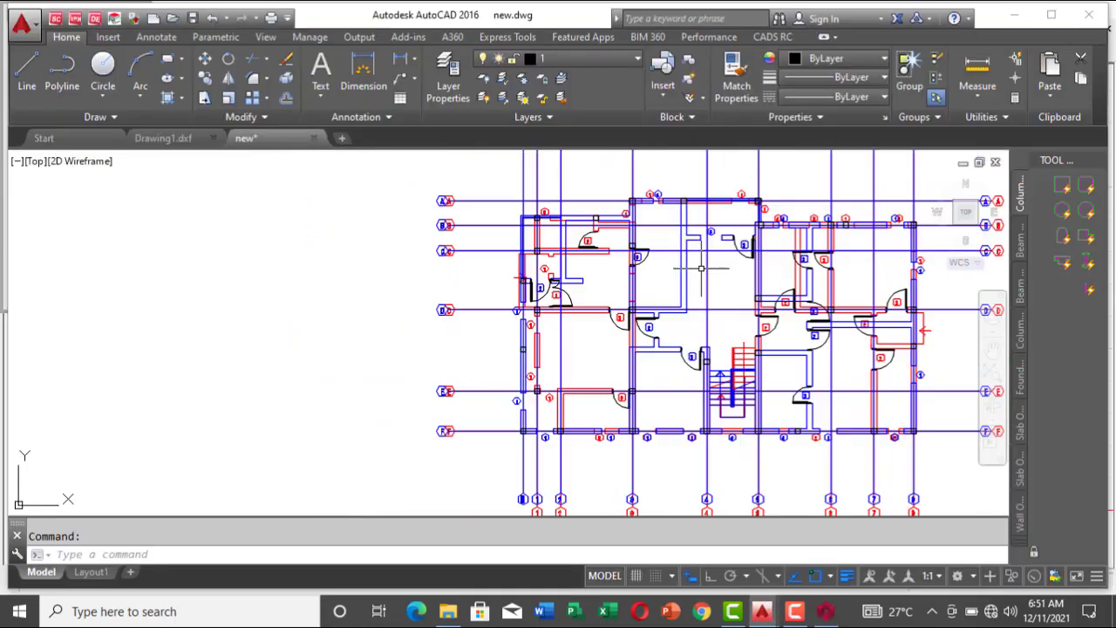
scroll(723, 338, up, 2)
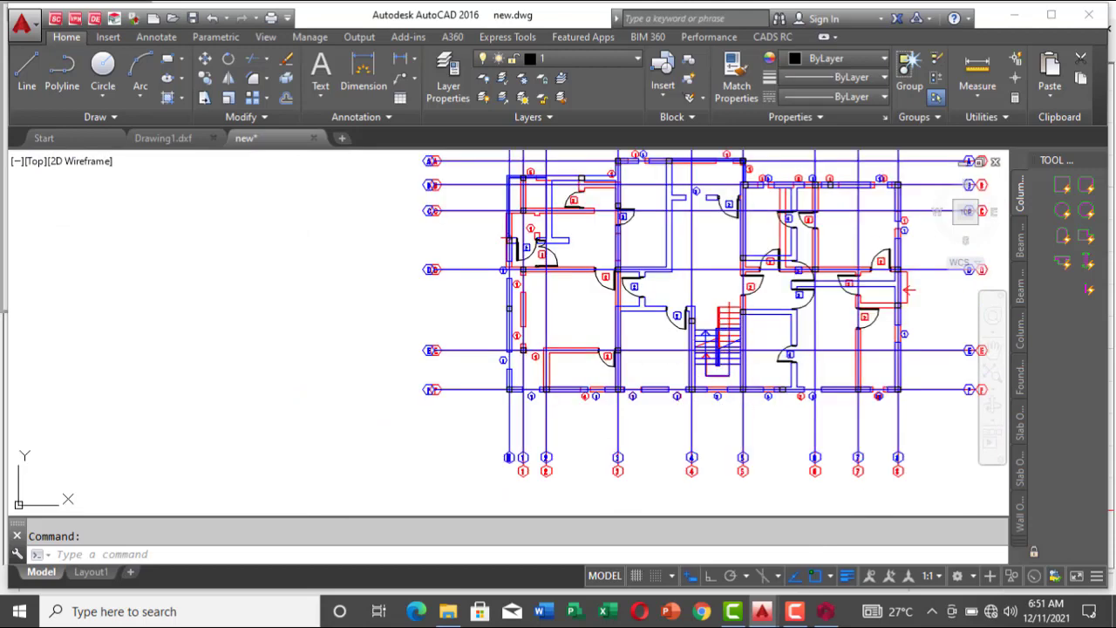
key(ctrl+a)
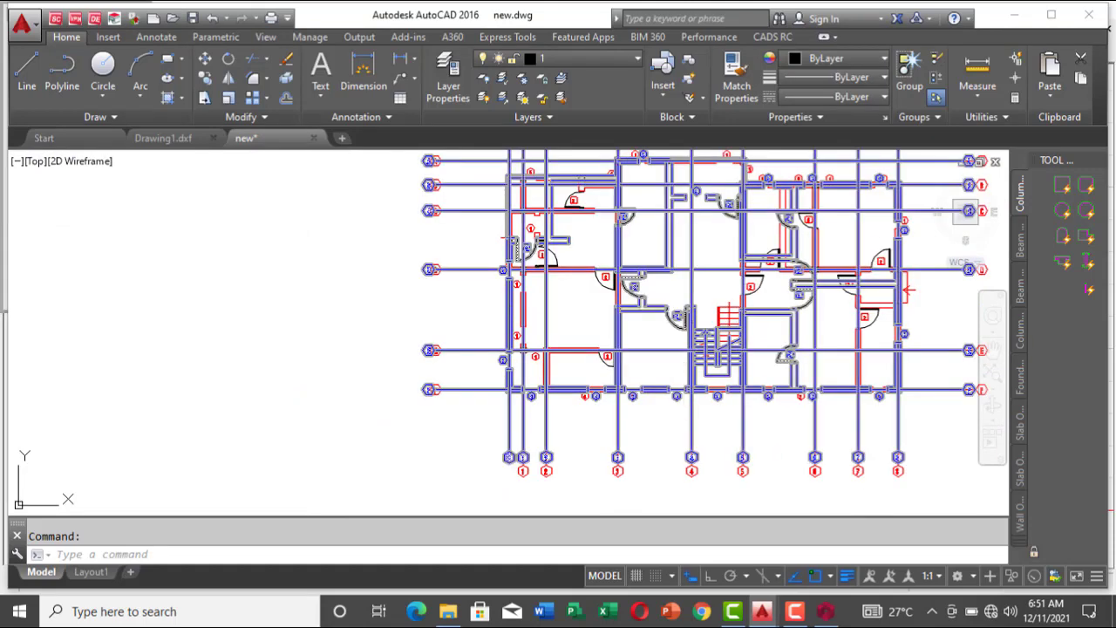
scroll(688, 280, up, 2)
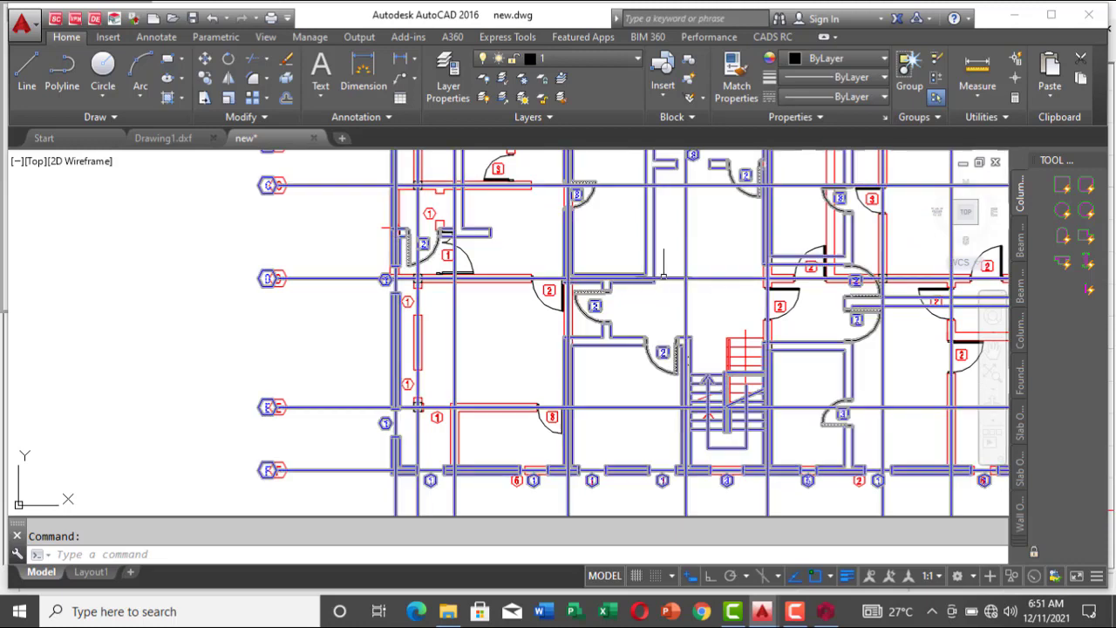
key(Escape)
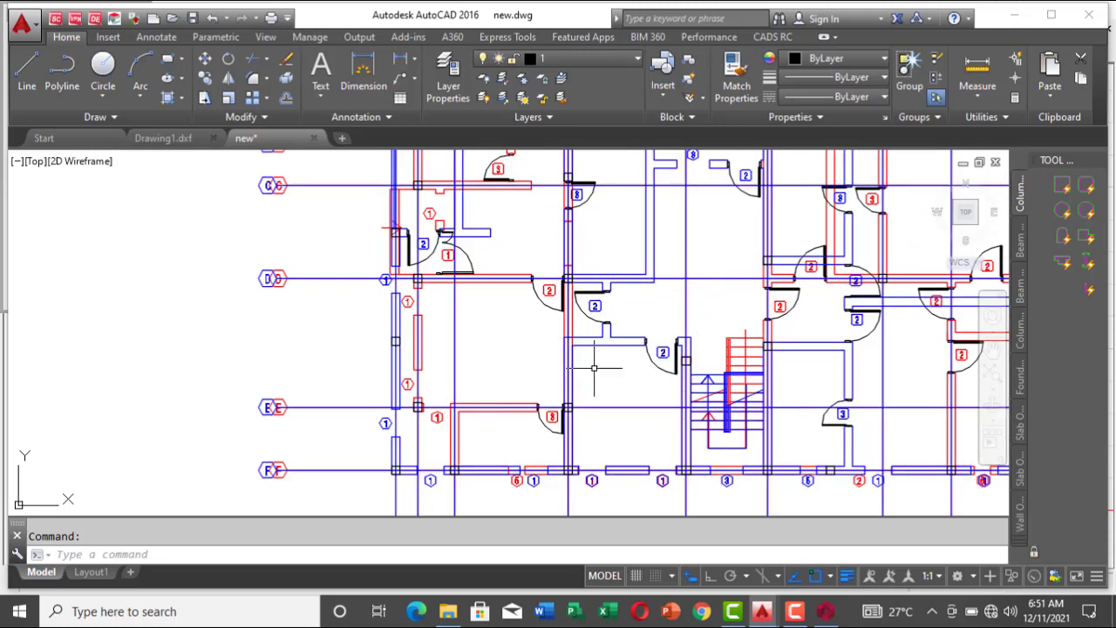
key(ctrl+a)
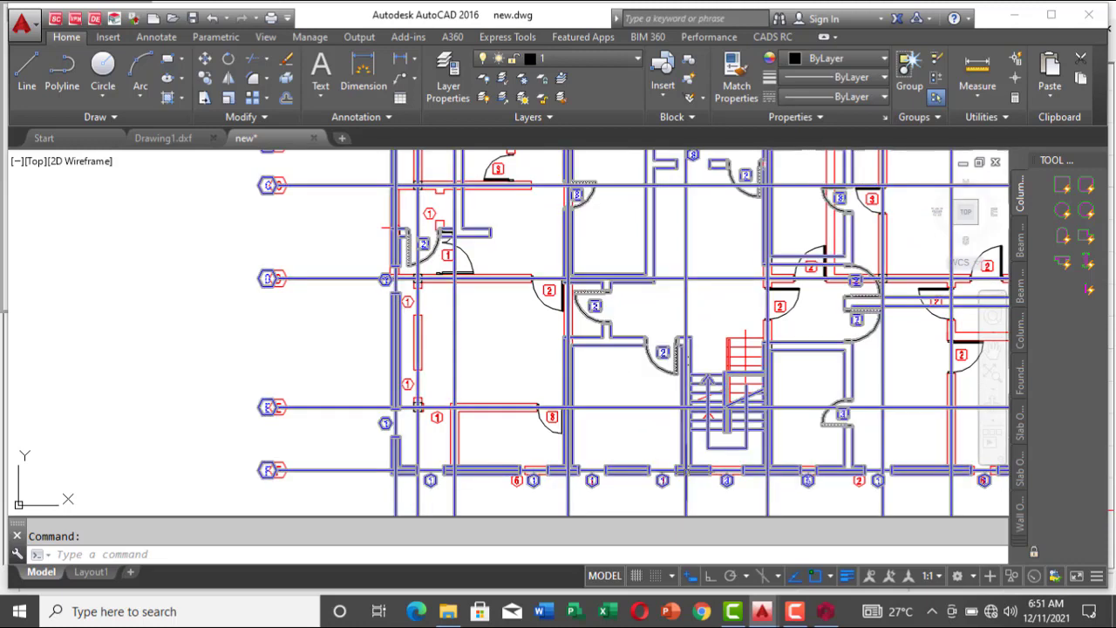
key(Escape)
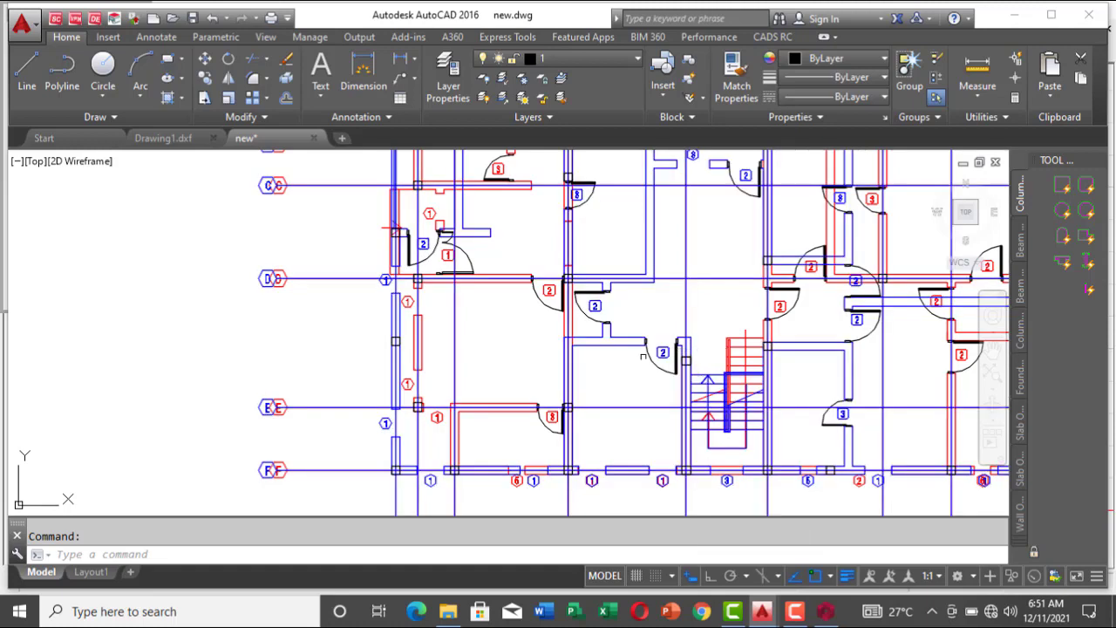
key(ctrl+a)
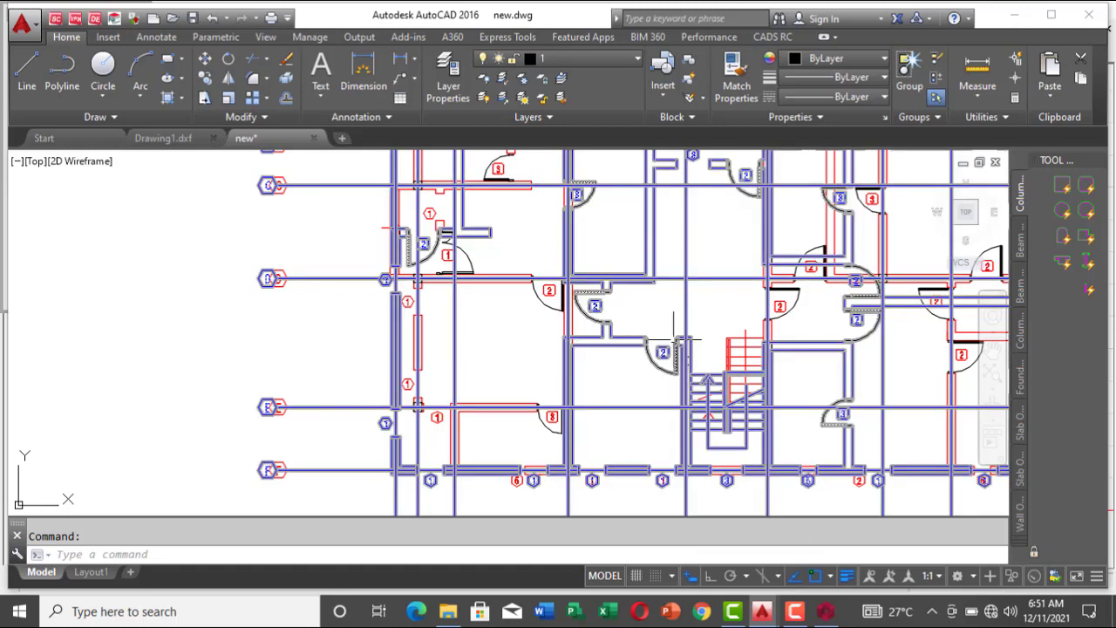
key(Escape)
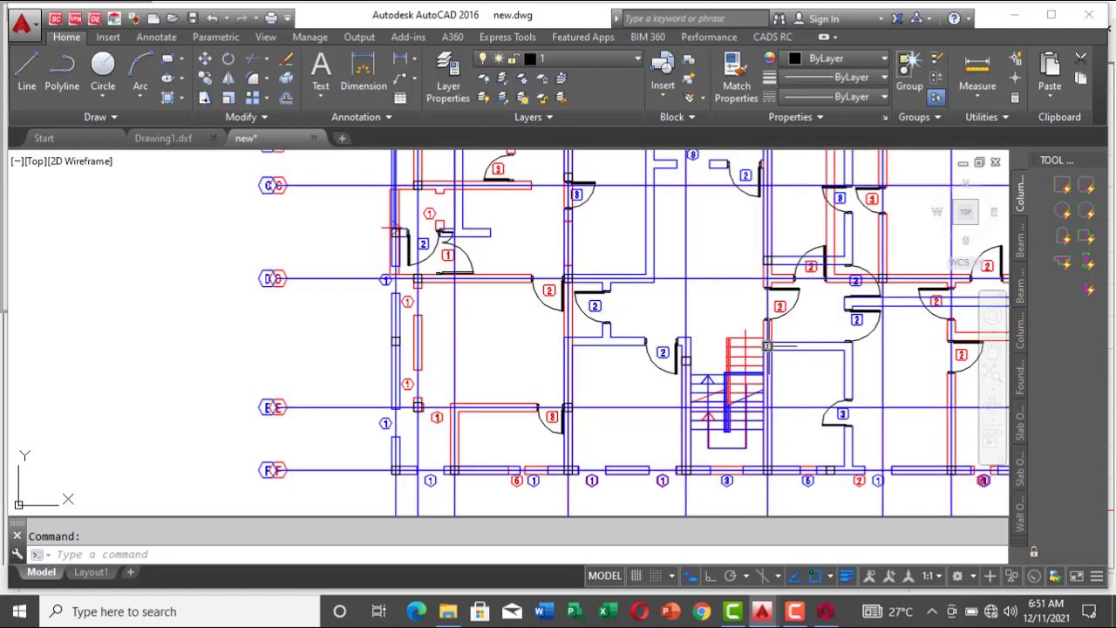
key(ctrl+a)
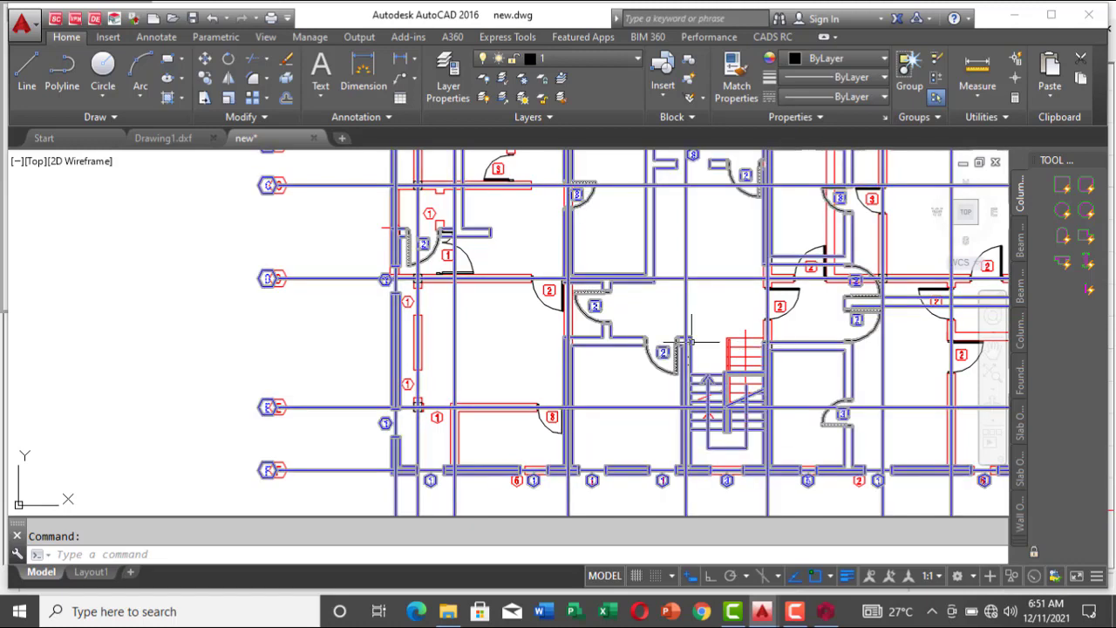
key(Escape)
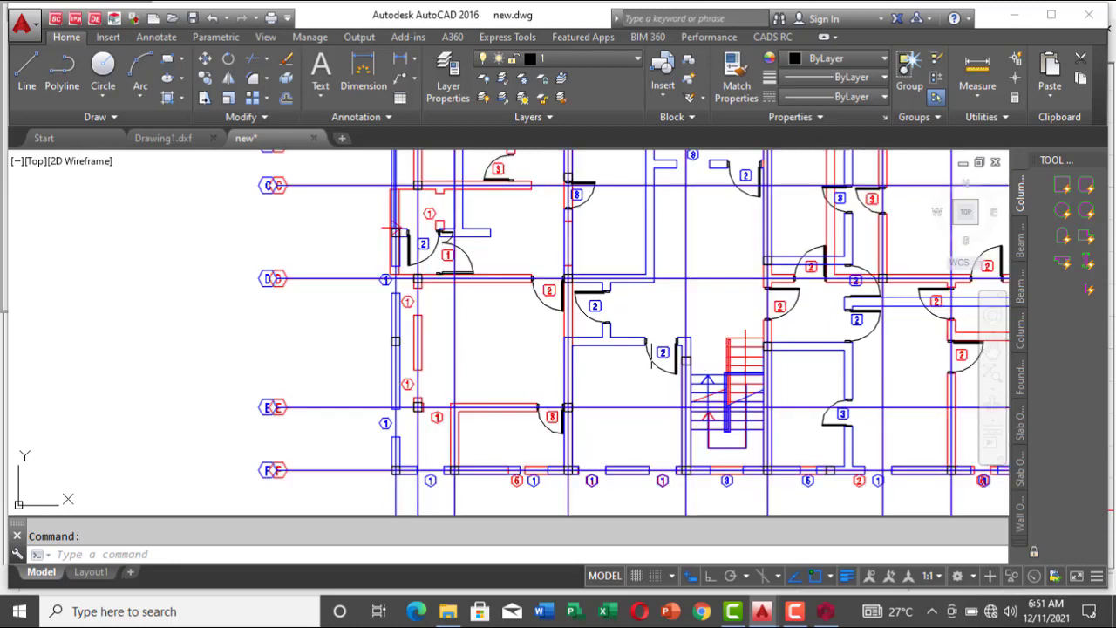
key(ctrl+a)
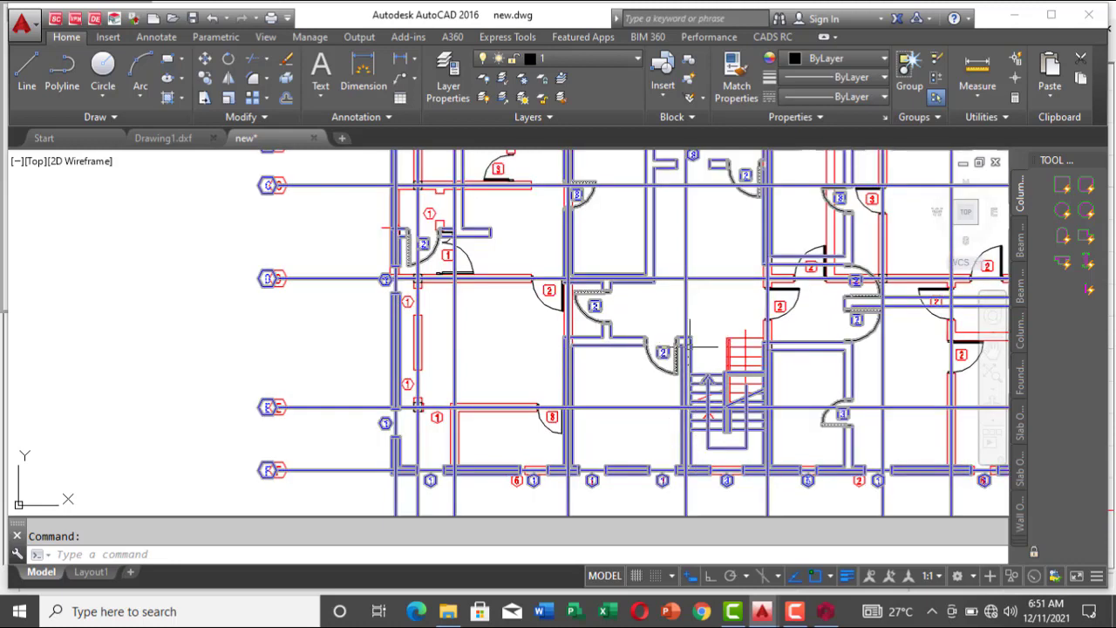
key(Escape)
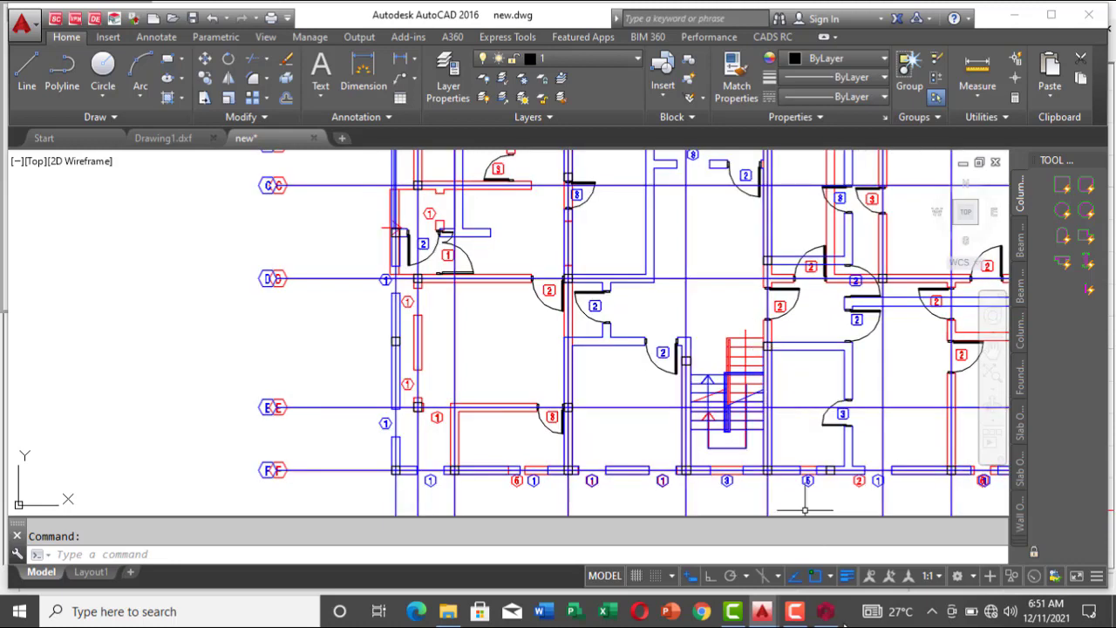
Step: Back in ProtaStructure, try a beam from the column at axes E and 8 to axis 5, and delete the slanted beam
mouse_move(825, 613)
click(817, 561)
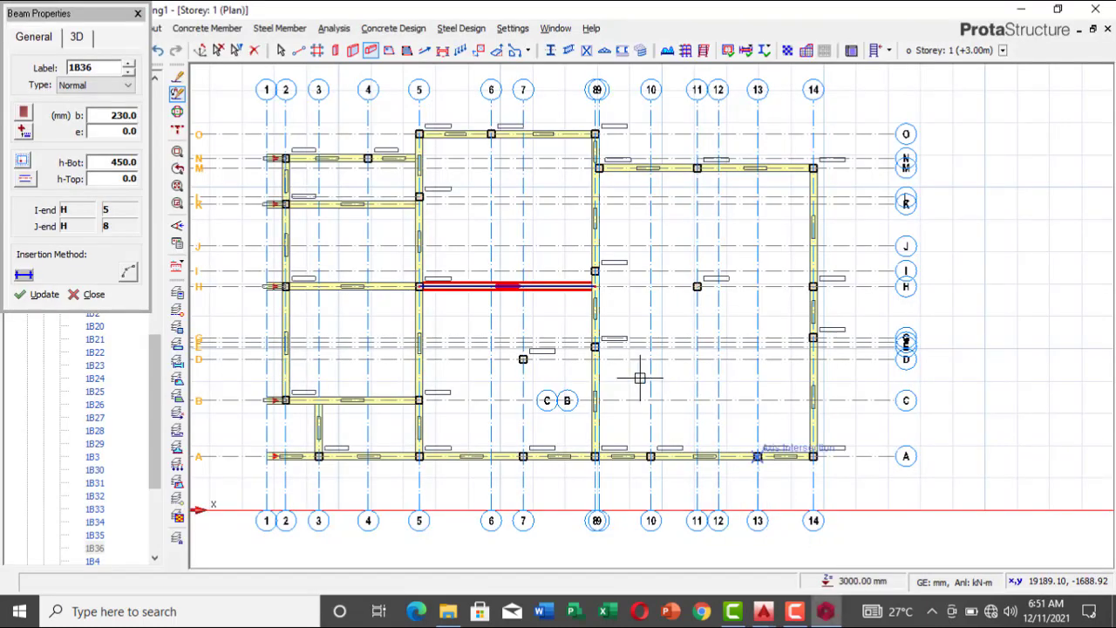
click(595, 347)
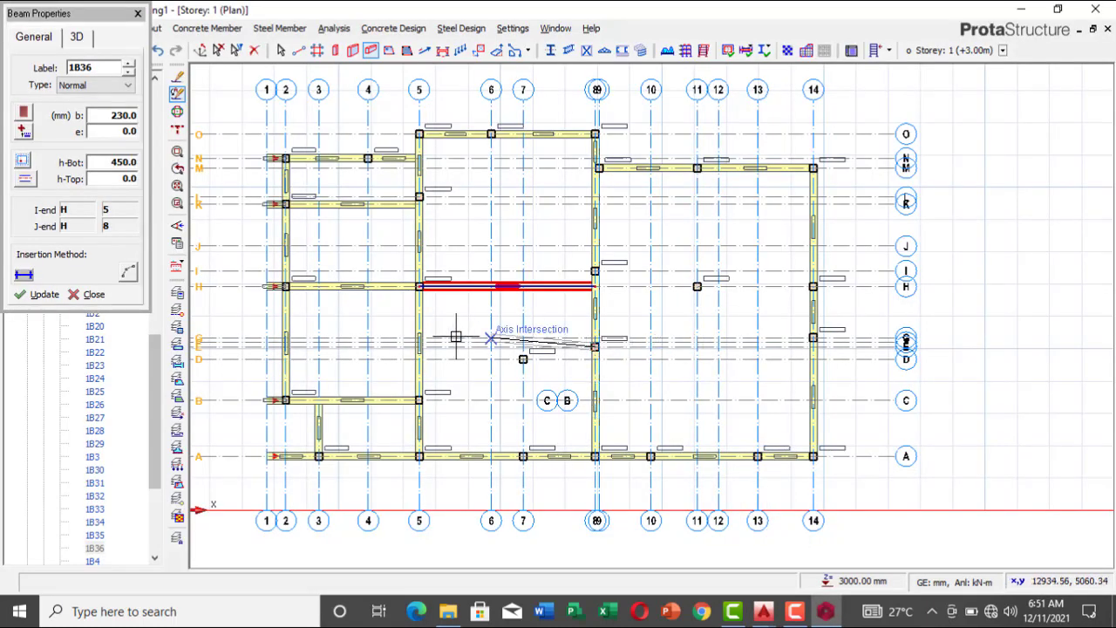
click(418, 345)
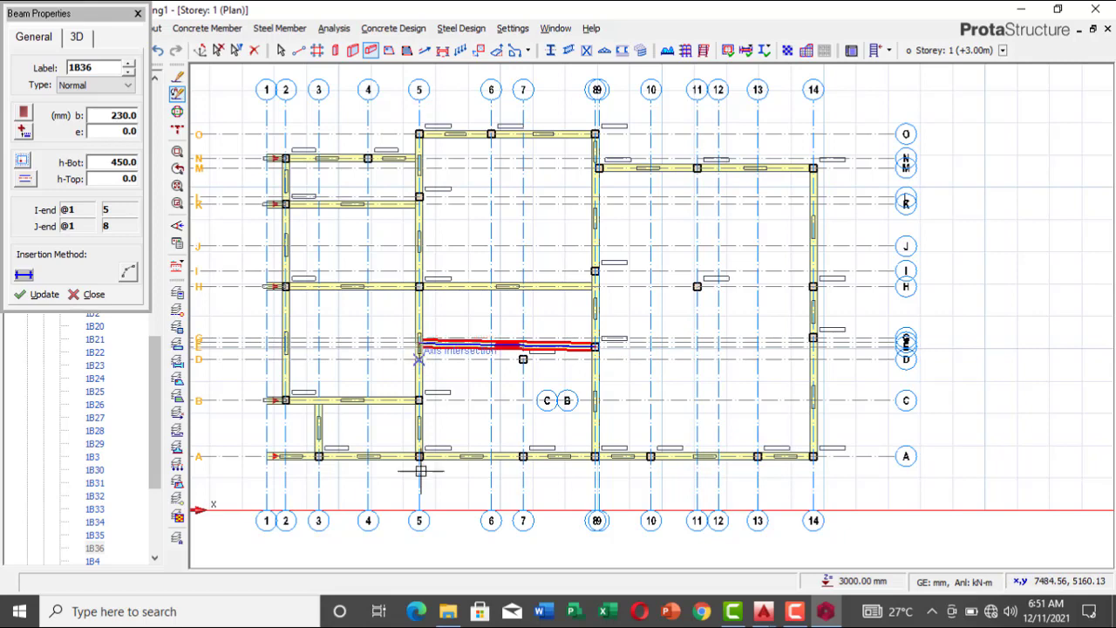
scroll(441, 345, up, 2)
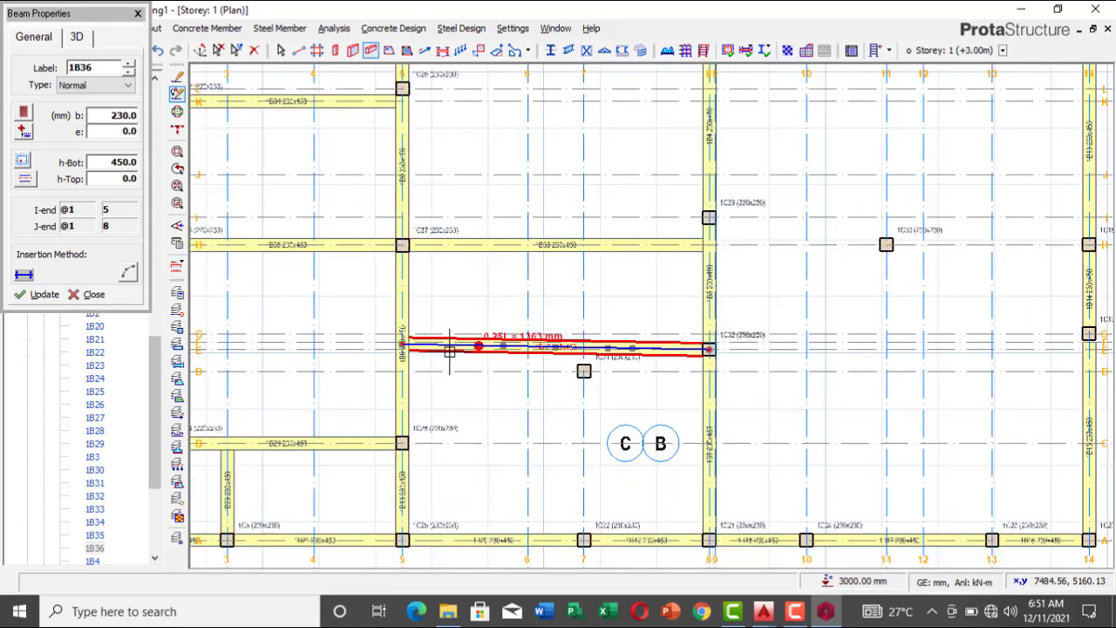
key(Escape)
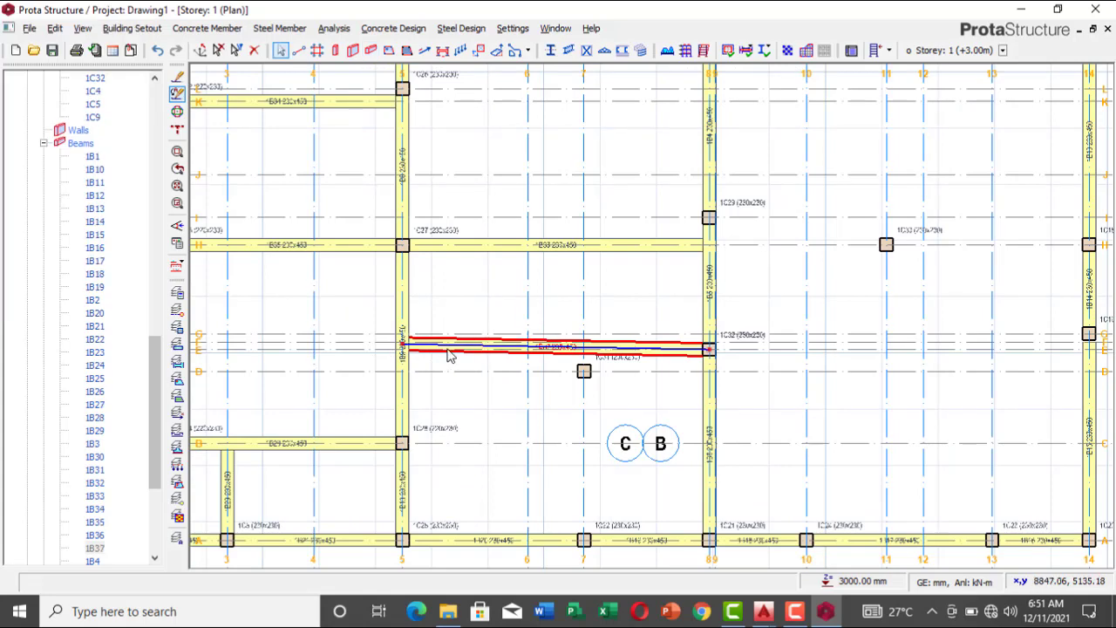
key(Delete)
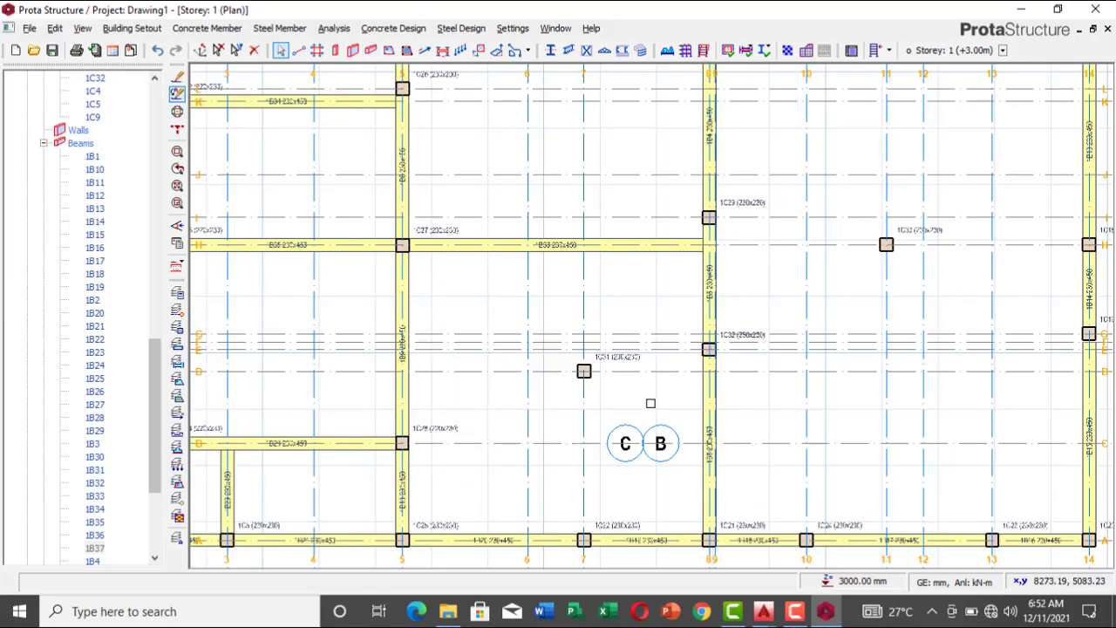
Step: Using the axis 8 beam's 230x450 properties, insert a straight beam along axis E from axis 8 to axis 5
click(709, 419)
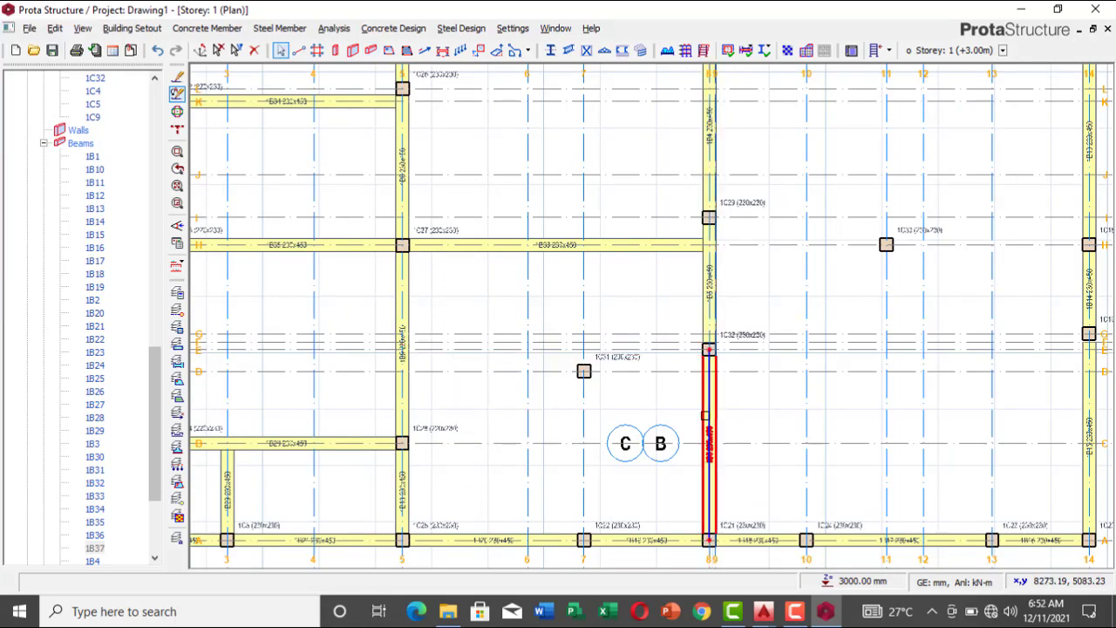
right_click(705, 415)
click(755, 9)
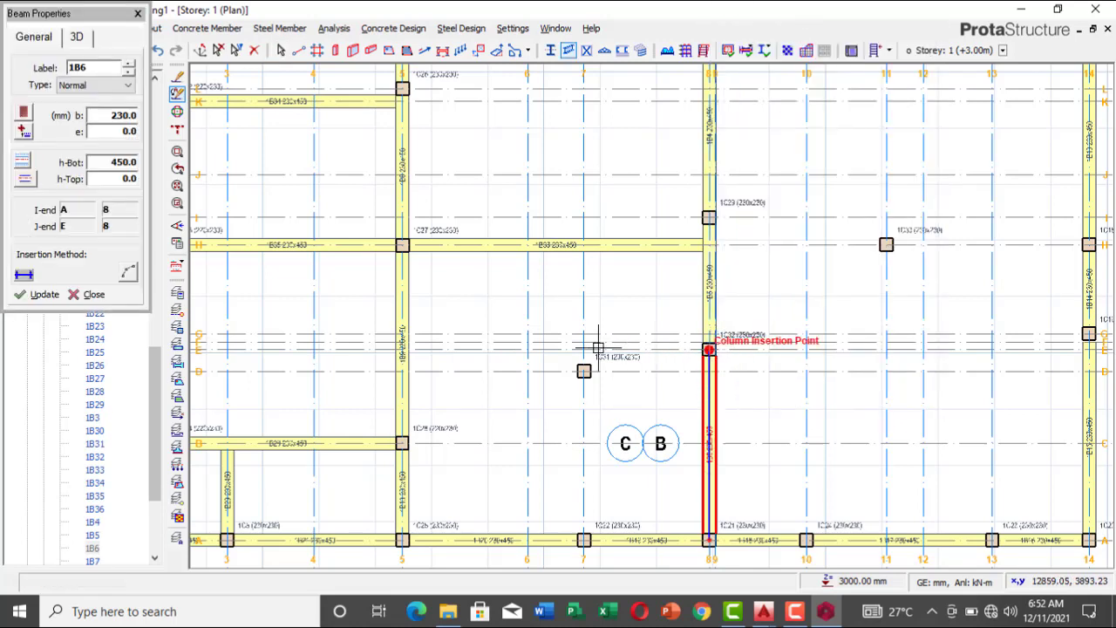
click(401, 349)
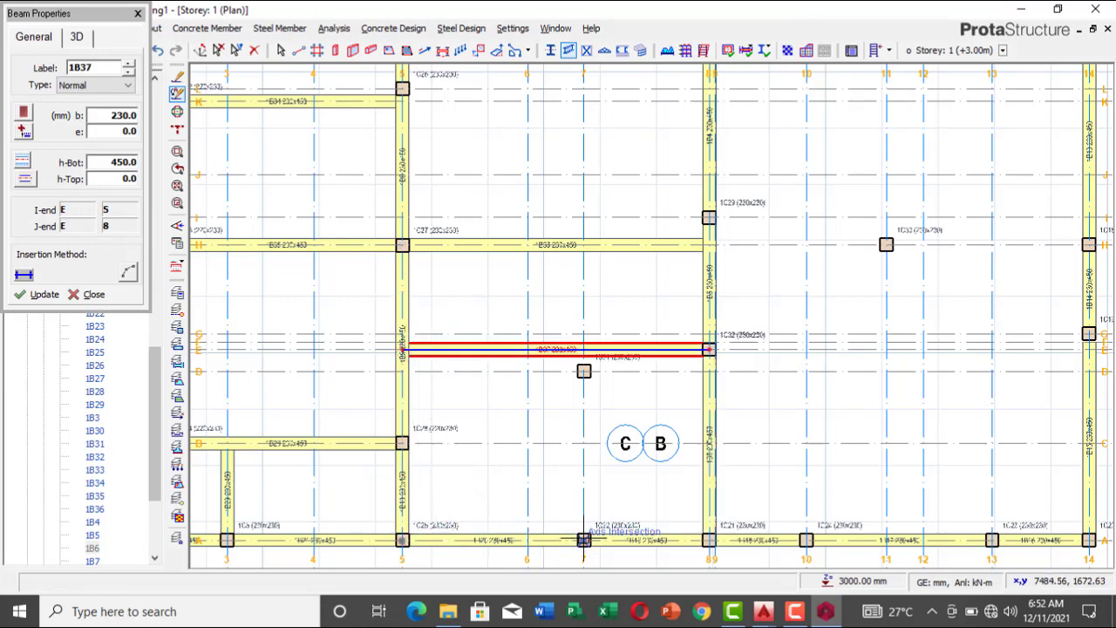
Step: Insert a beam along axis 7 from axis A through the column at axis D to axis E, and end the beam chain
click(585, 351)
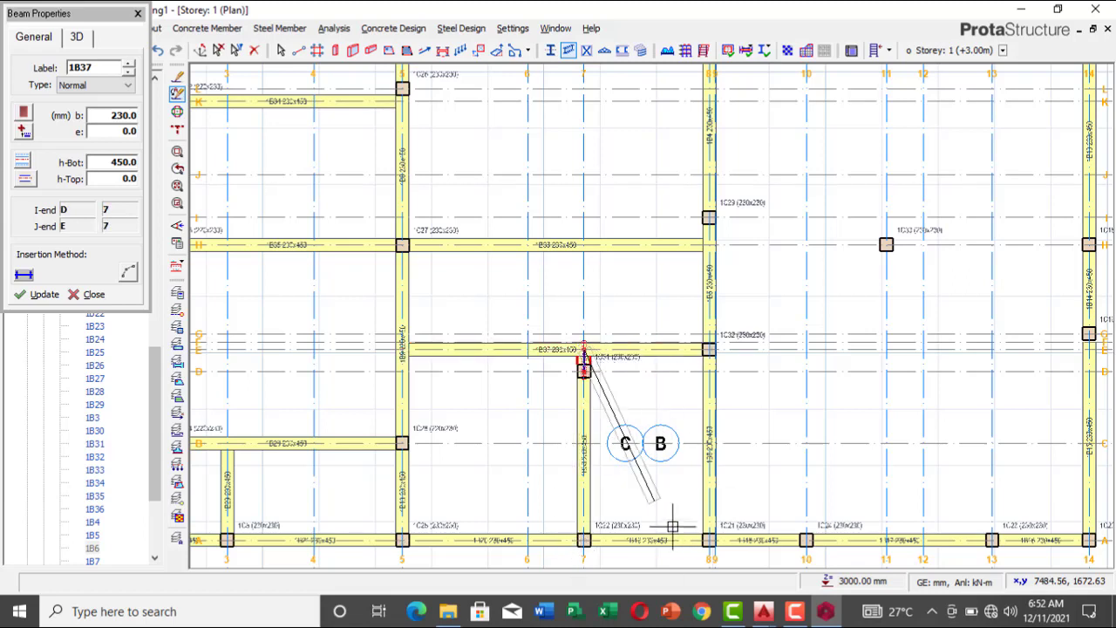
key(Escape)
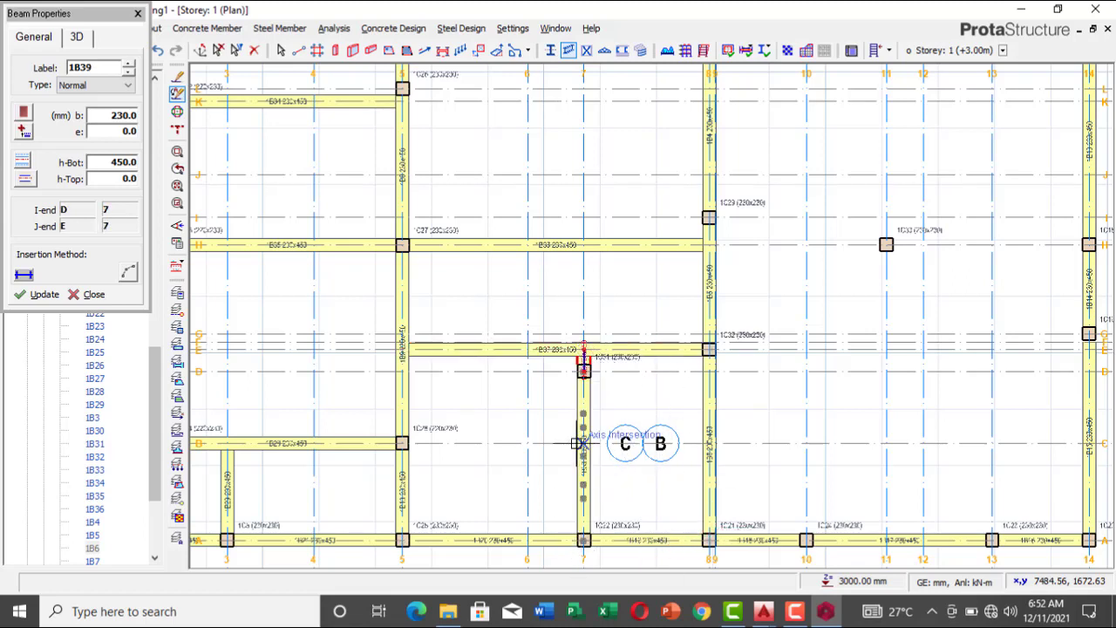
scroll(661, 444, down, 2)
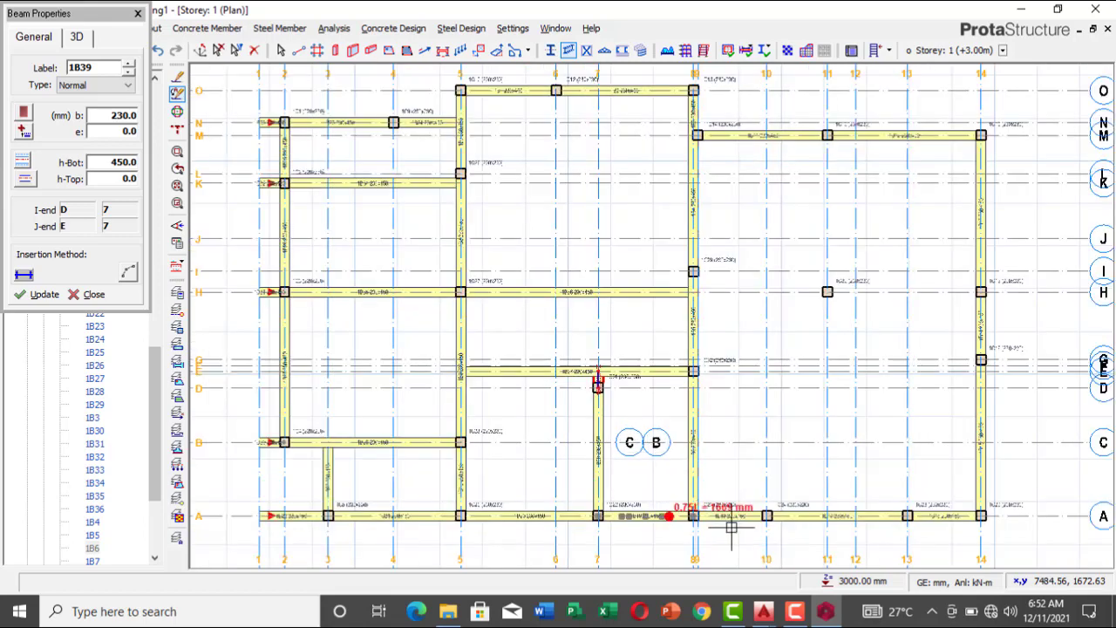
Step: Switch to AutoCAD's new.dwg and examine the walls and columns along gridline D between gridlines 5 and 8, highlighting the red floor plan
mouse_move(761, 615)
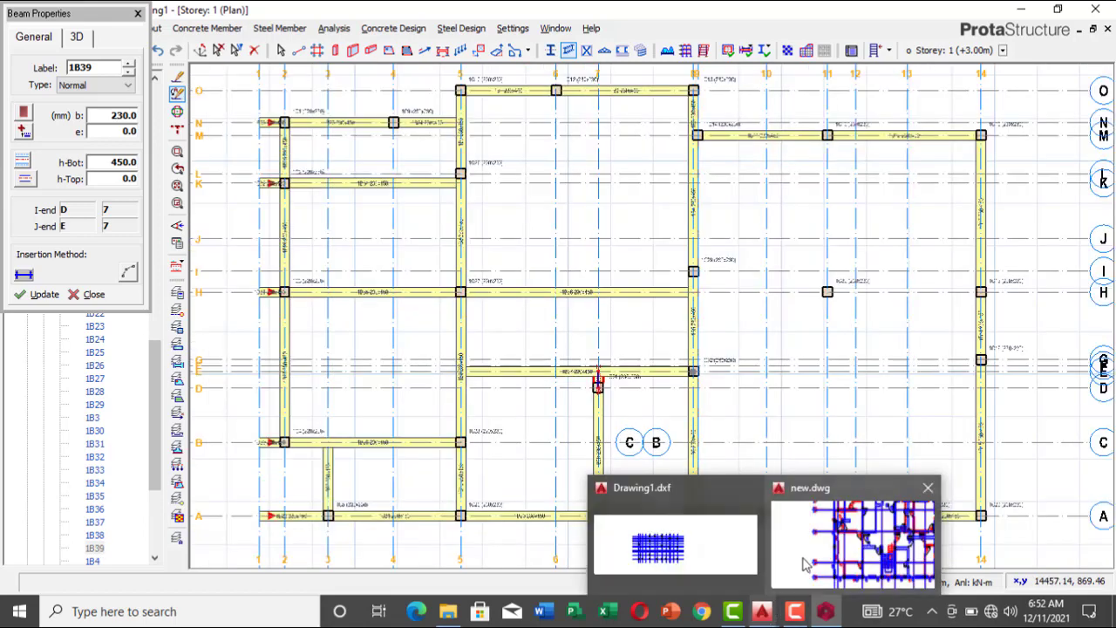
click(824, 555)
scroll(659, 358, down, 2)
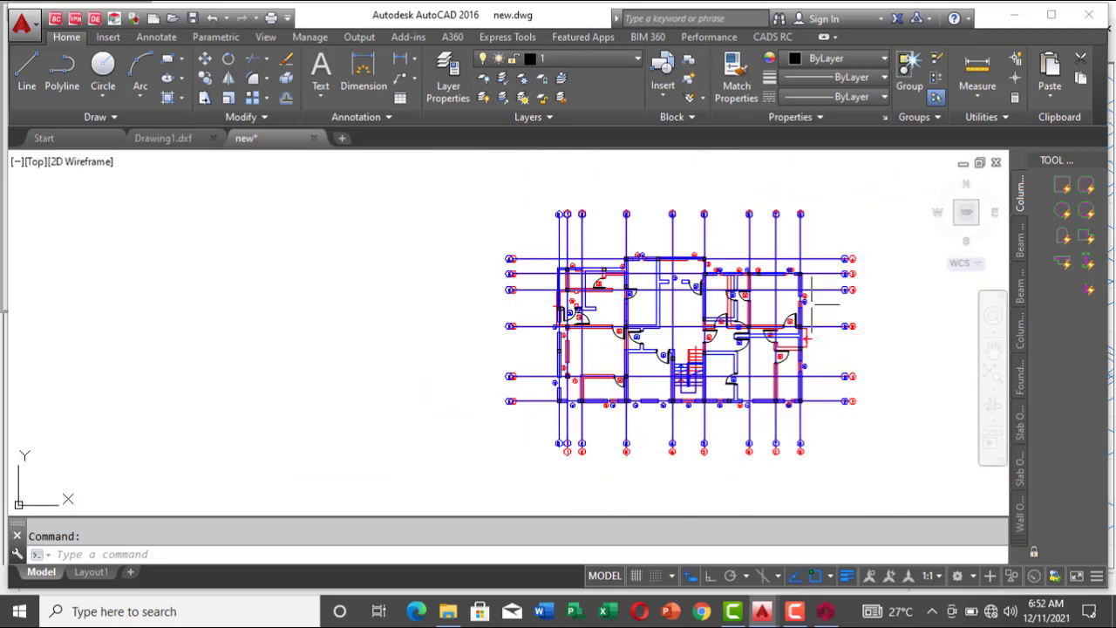
scroll(808, 303, up, 4)
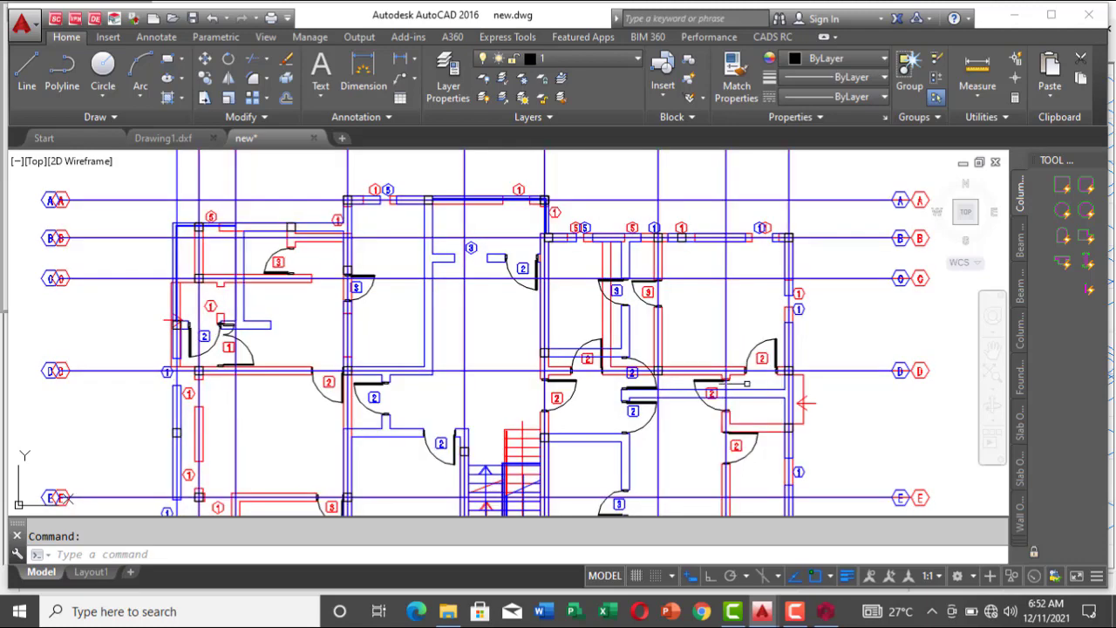
scroll(802, 401, up, 6)
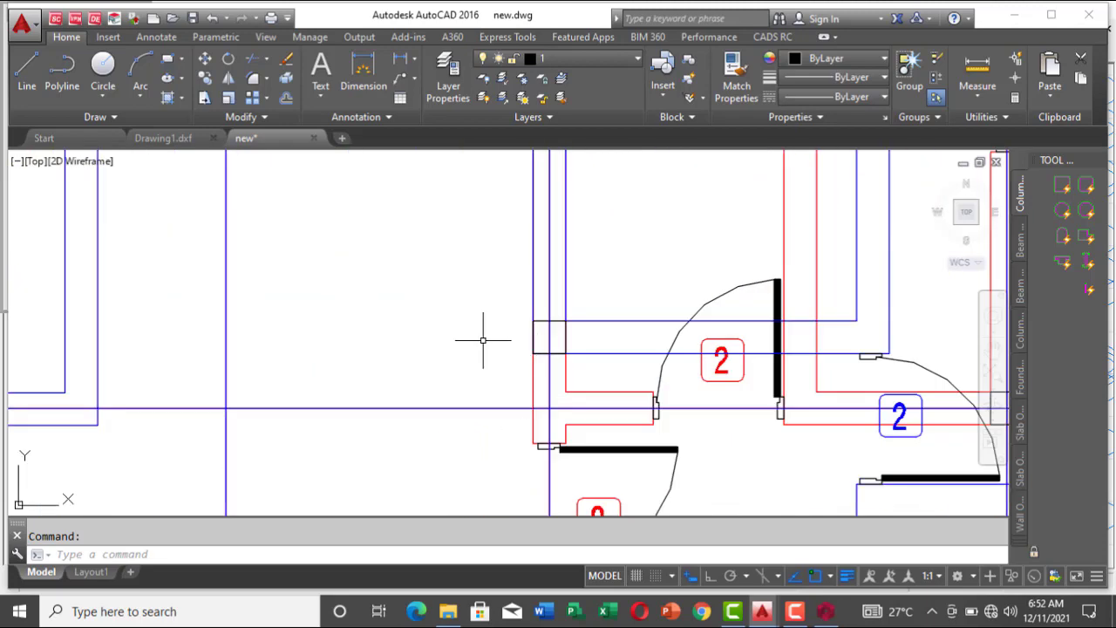
scroll(522, 377, down, 5)
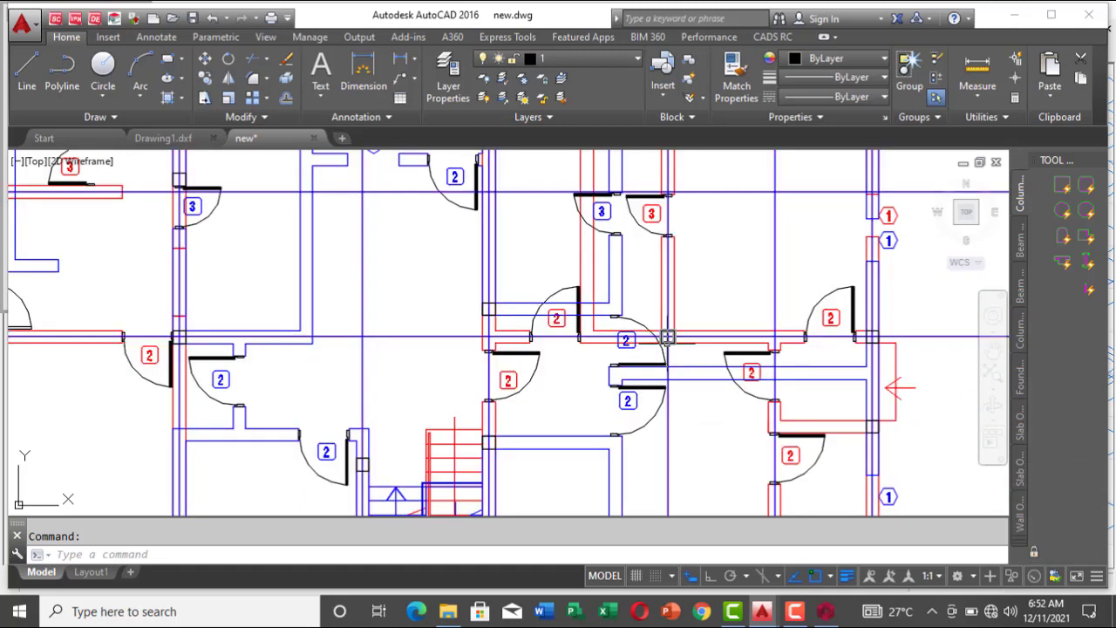
scroll(667, 337, down, 3)
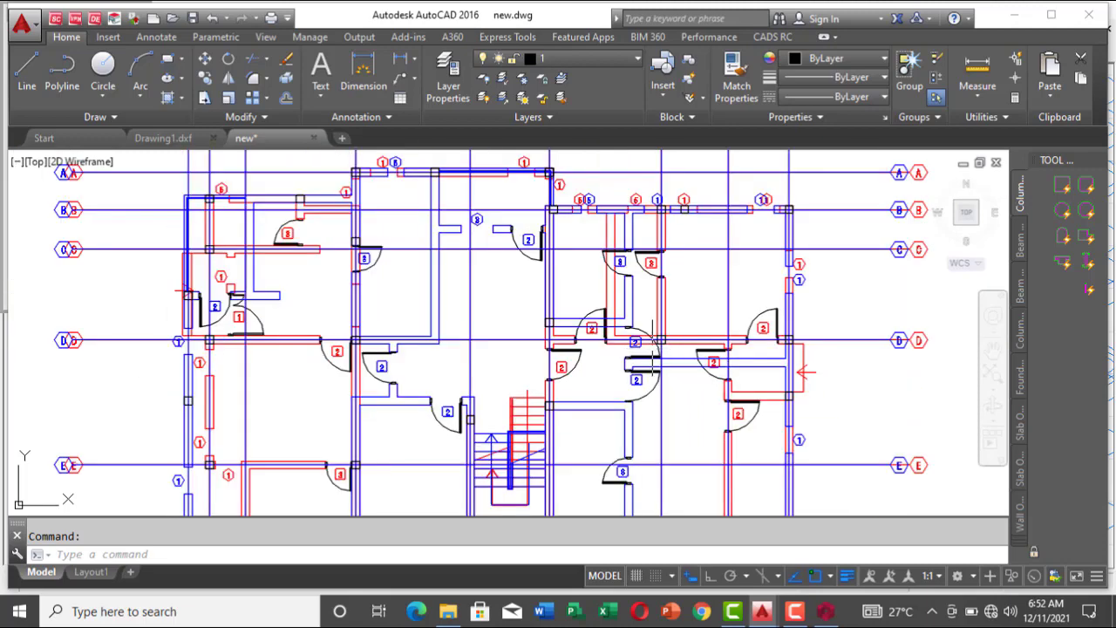
key(ctrl+a)
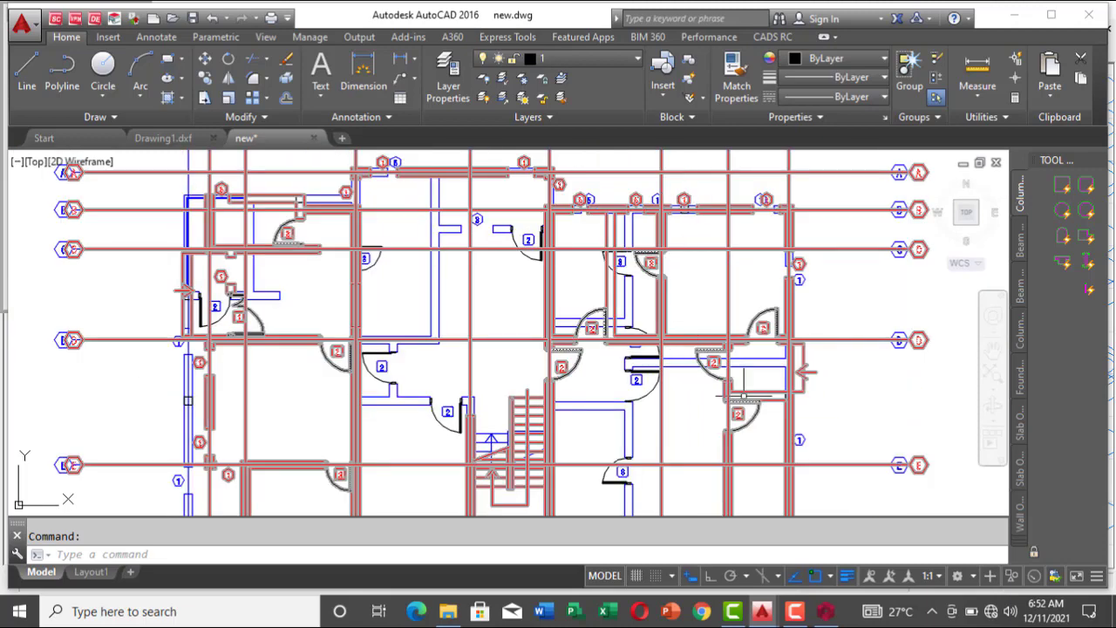
key(Escape)
Step: Back in ProtaStructure, insert 230x450 beams along axis H from axis 14 to axis 11 and along axis 11 from axis H to axis M
mouse_move(825, 612)
click(804, 546)
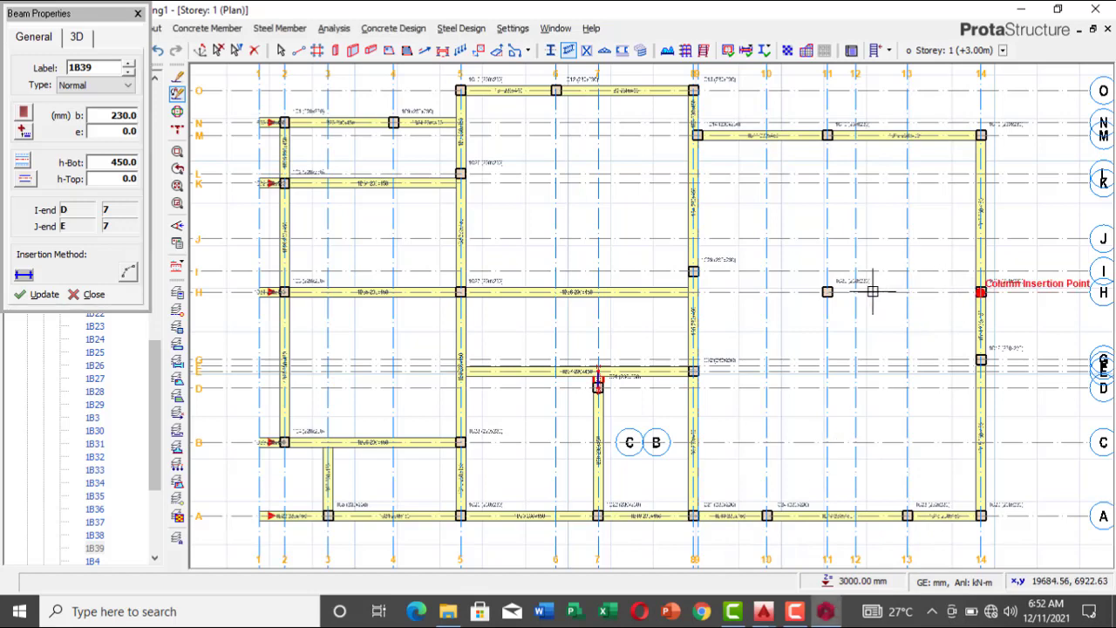
click(827, 293)
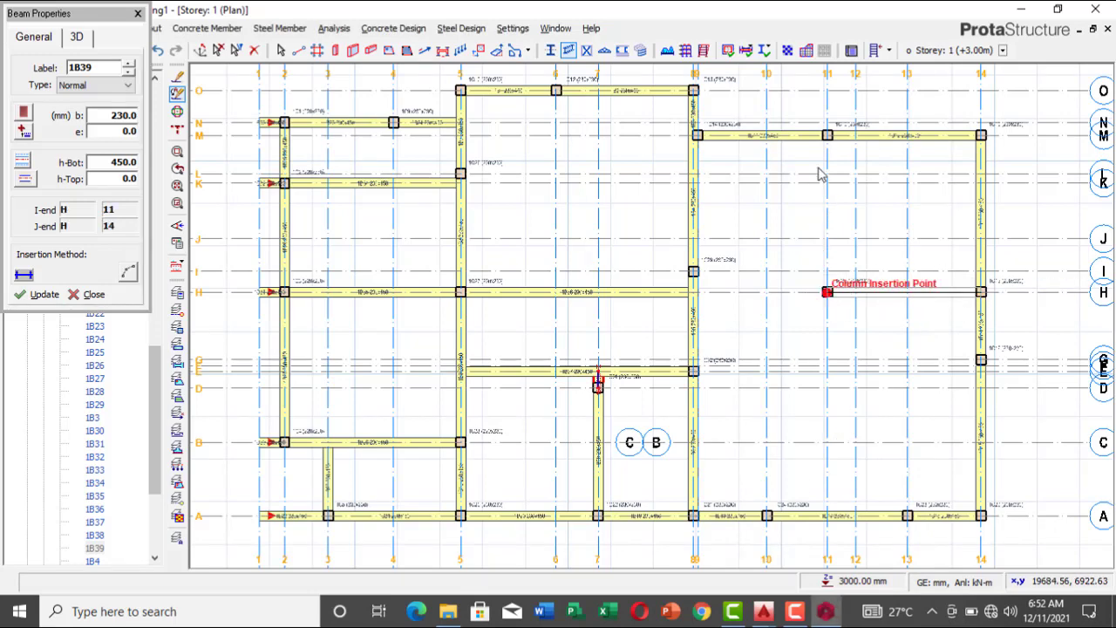
click(826, 134)
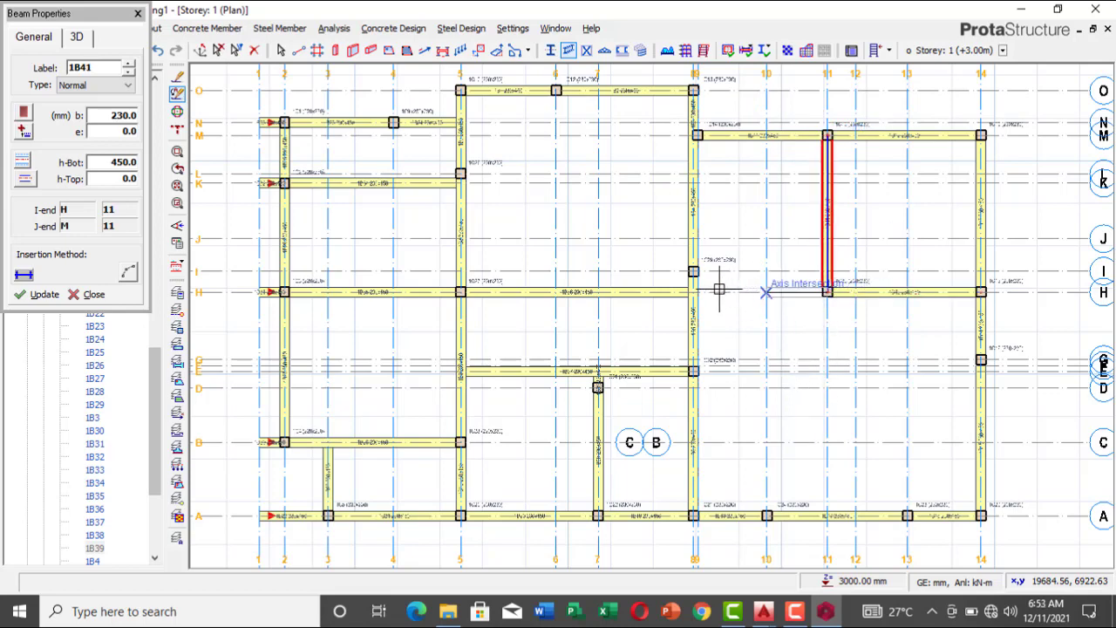
Step: Insert a 230x450 beam along axis H between axis 11 and axis 8
click(693, 292)
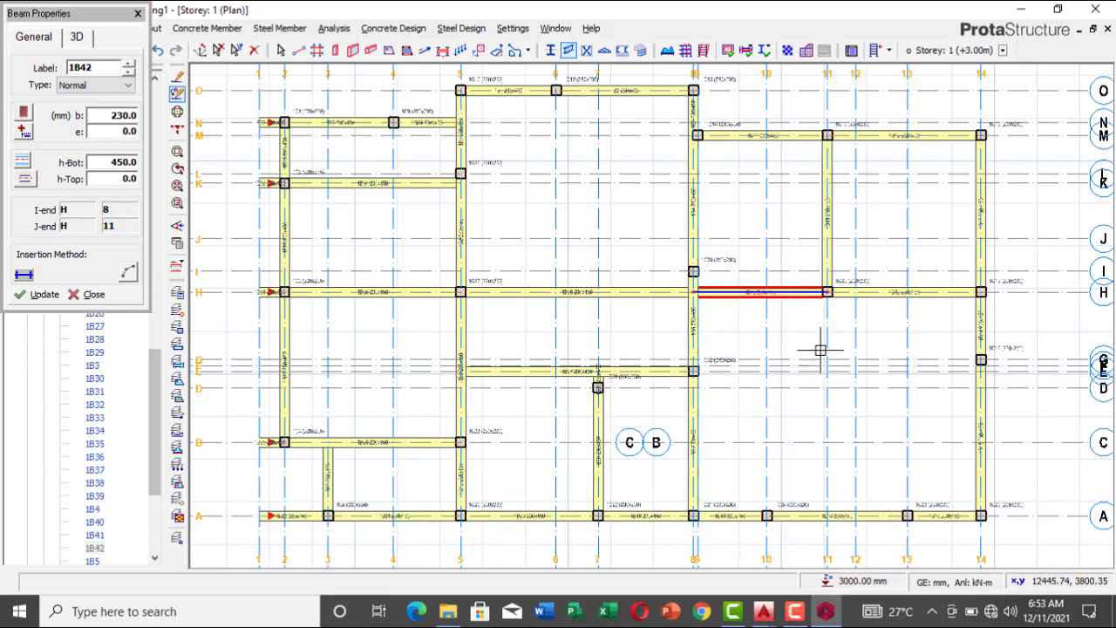
scroll(862, 401, down, 2)
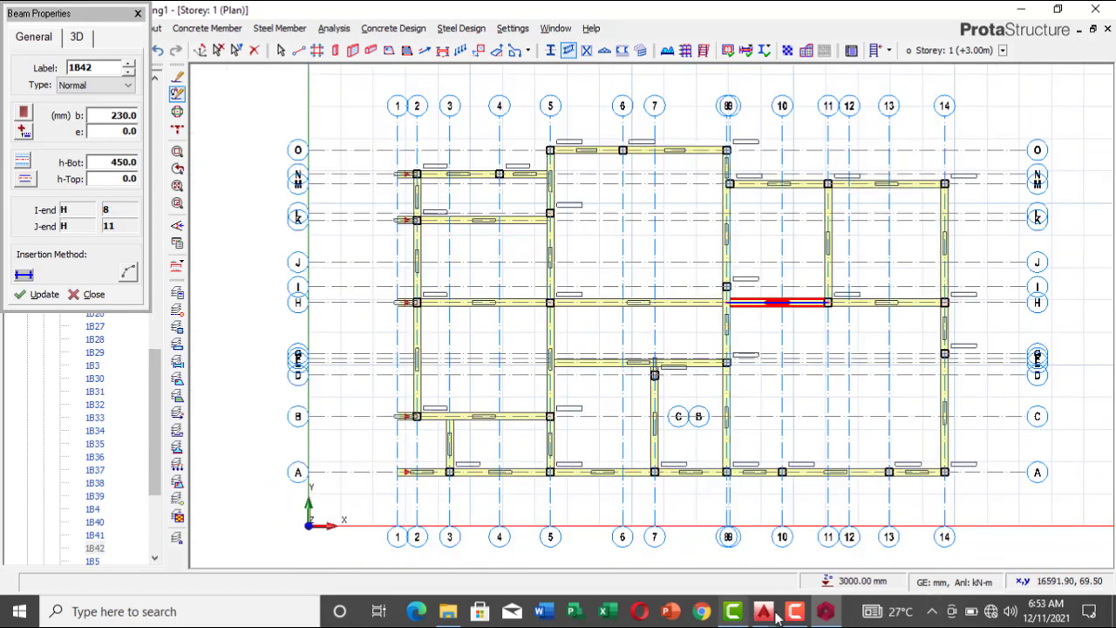
Step: Check the wall layout in AutoCAD's new.dwg and, back in ProtaStructure, insert a 230x450 beam along axis 13 from axis A to axis H
mouse_move(764, 613)
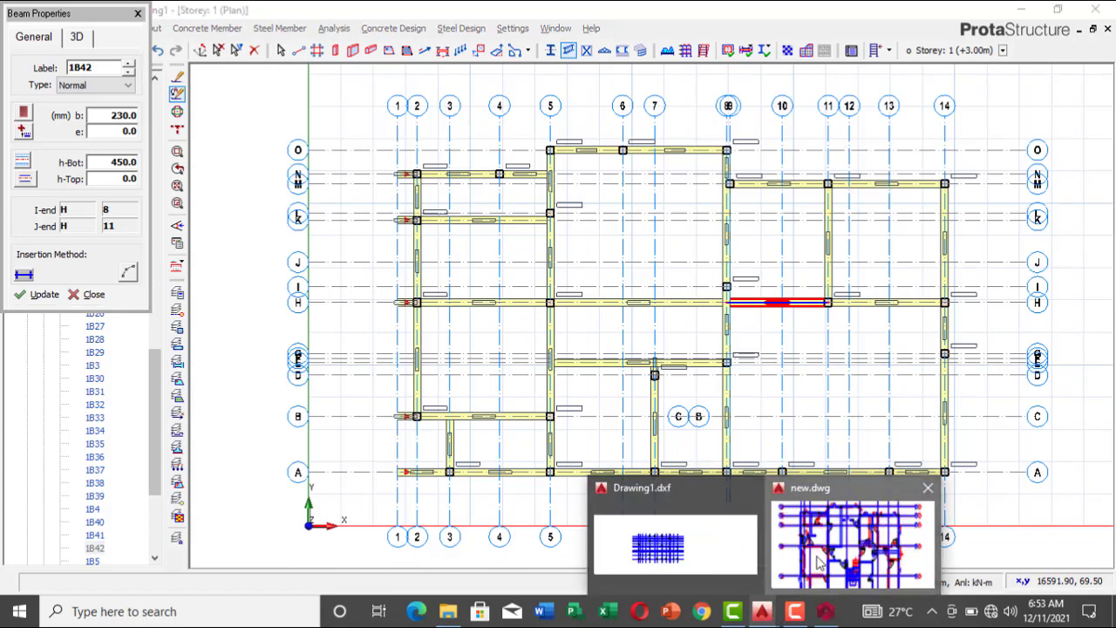
click(824, 562)
scroll(802, 348, down, 2)
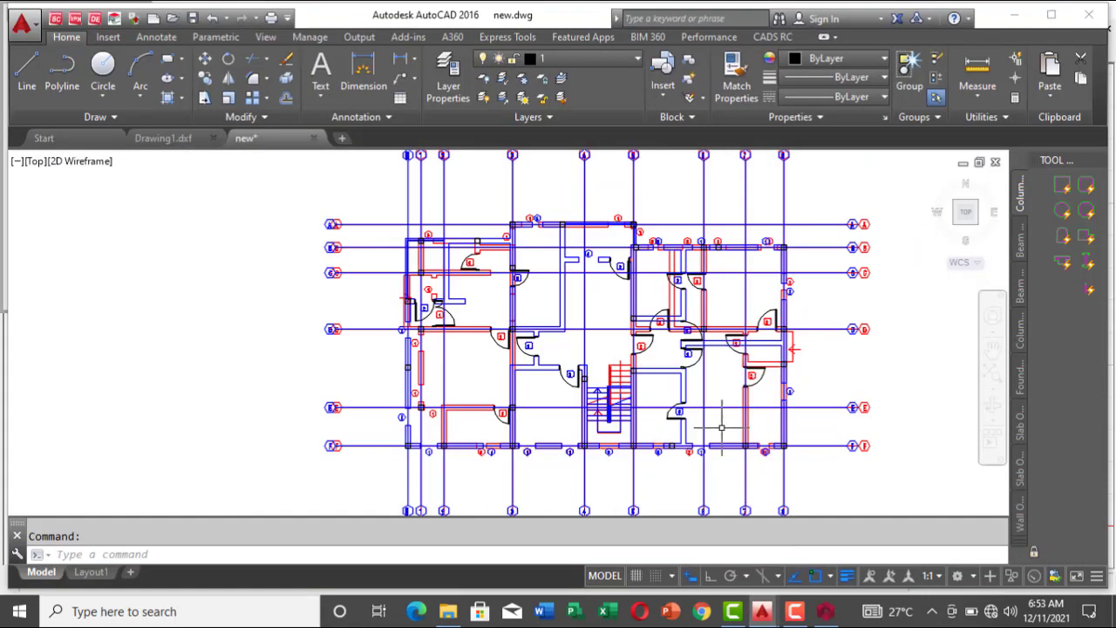
scroll(717, 408, up, 2)
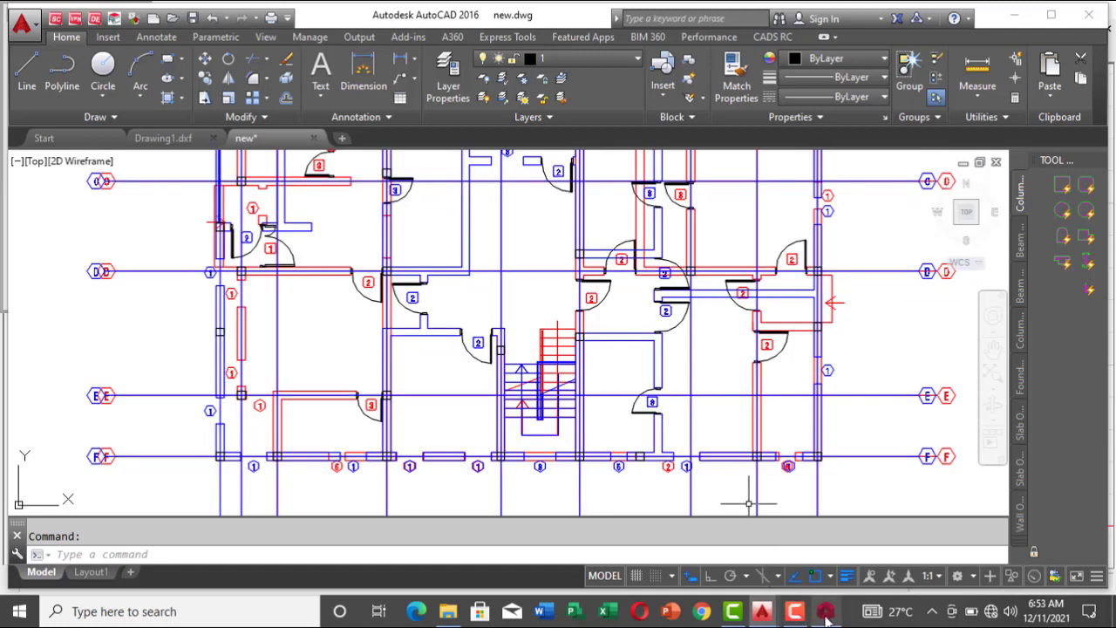
mouse_move(827, 615)
click(835, 540)
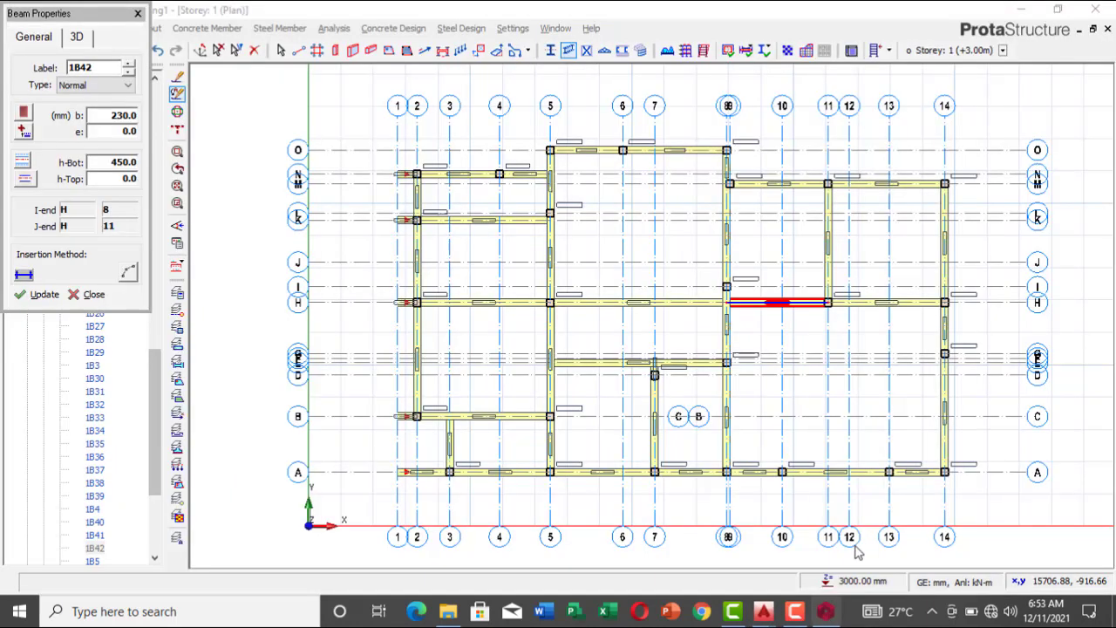
click(889, 471)
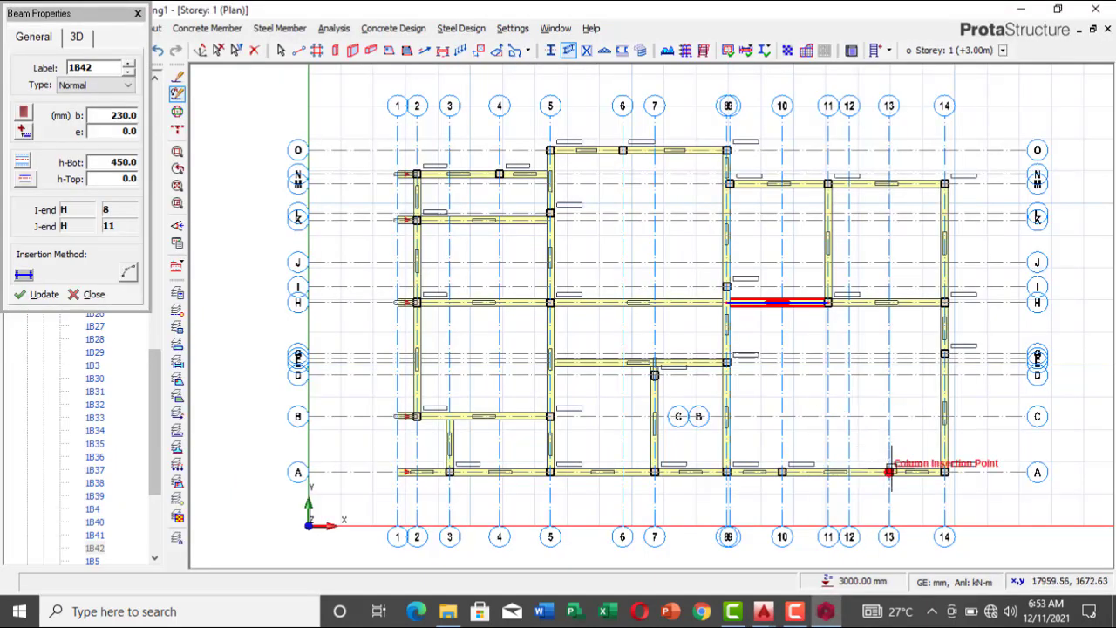
click(890, 302)
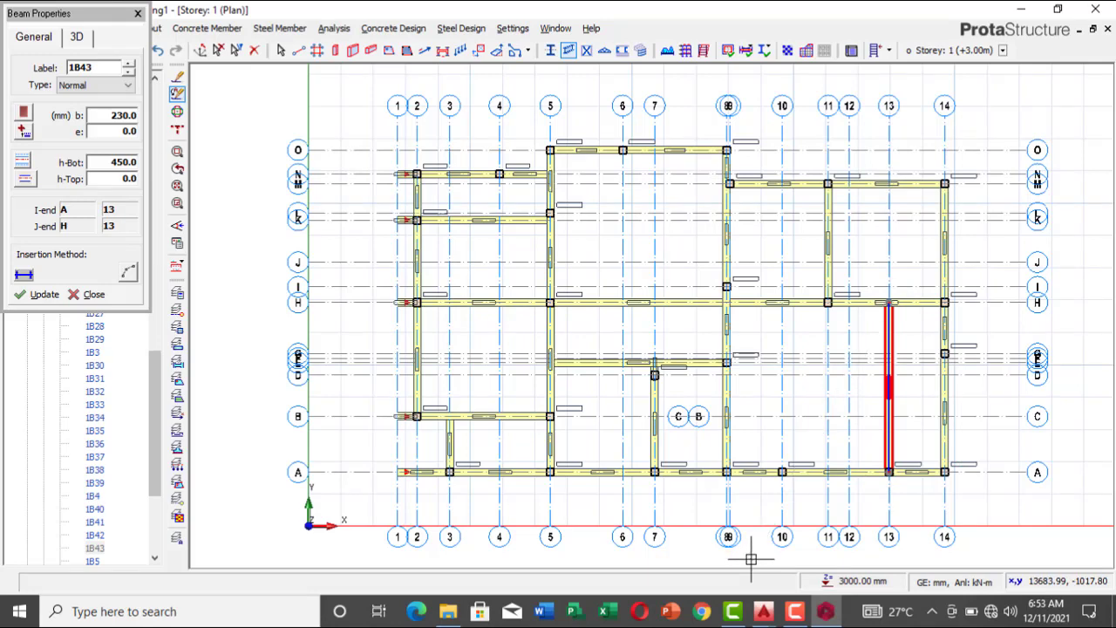
key(Escape)
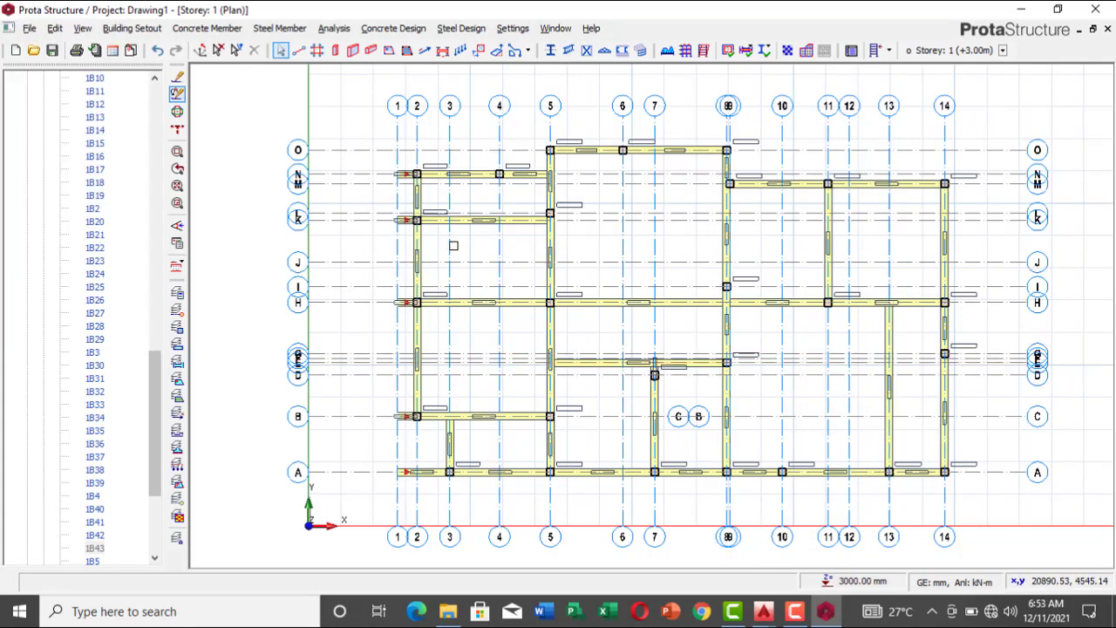
Step: Switch to AutoCAD's new.dwg and examine the red wall projecting beyond the column at gridline C on the building's west side
scroll(399, 183, up, 2)
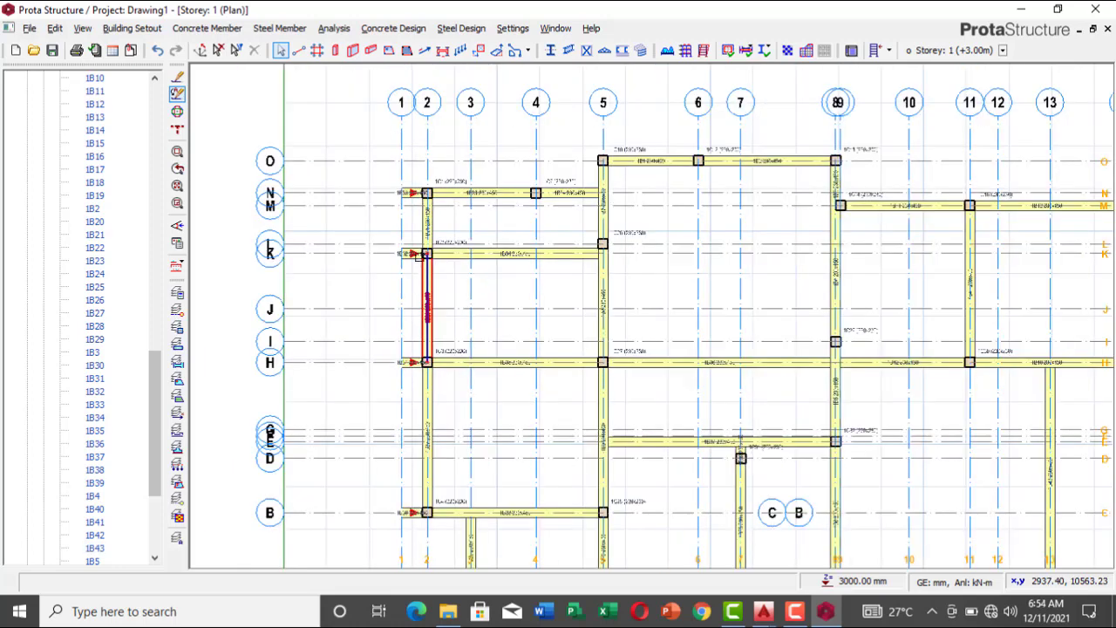
scroll(425, 274, down, 1)
scroll(413, 283, up, 1)
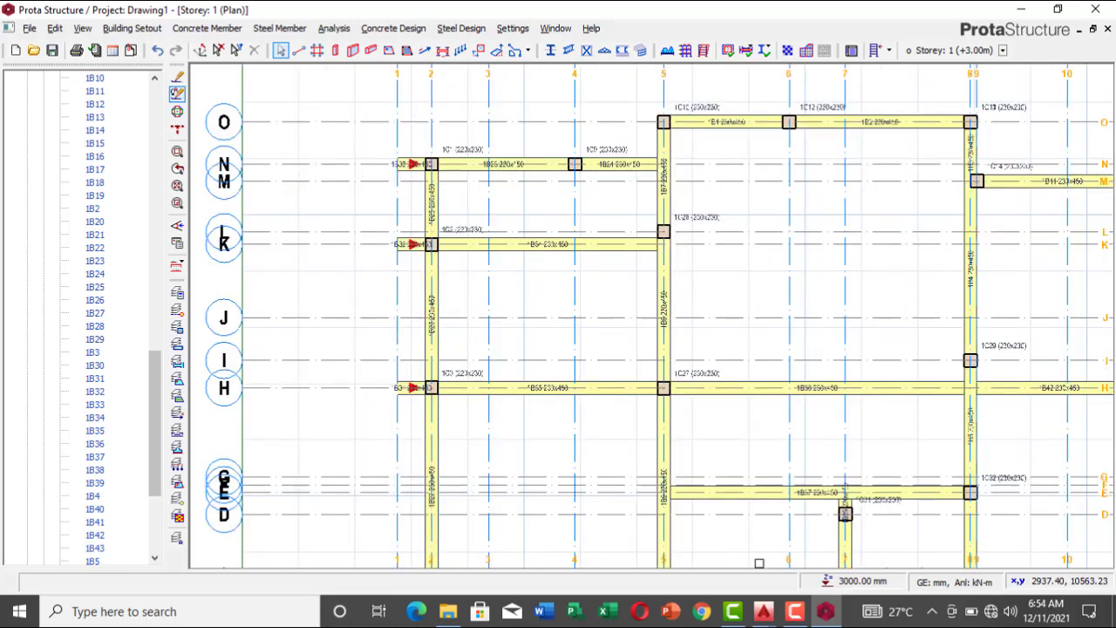
mouse_move(764, 613)
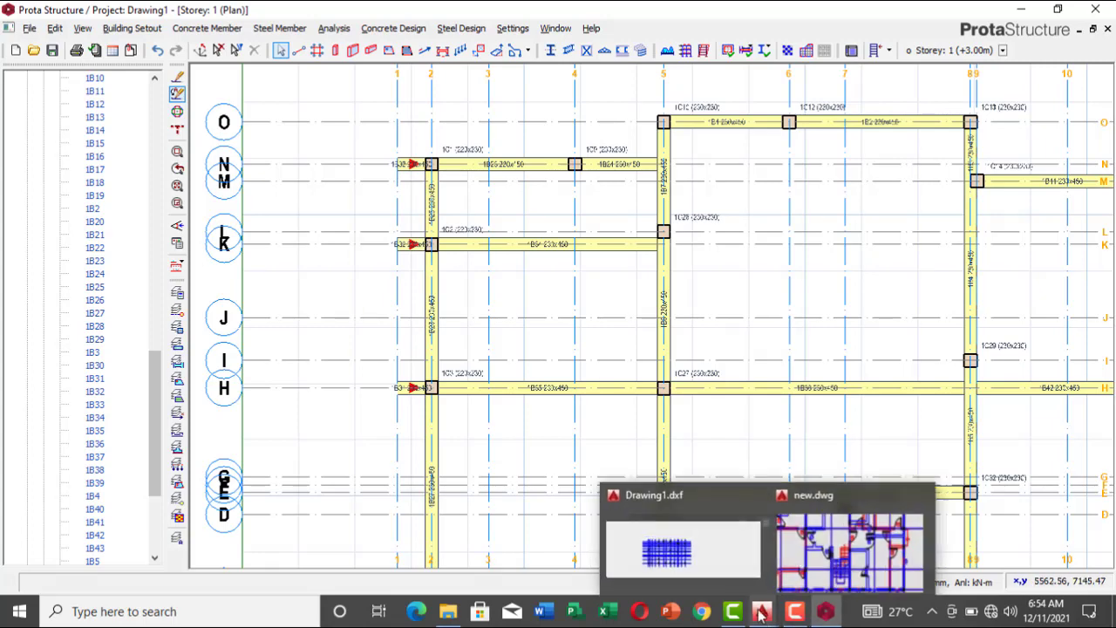
click(850, 542)
scroll(734, 316, down, 1)
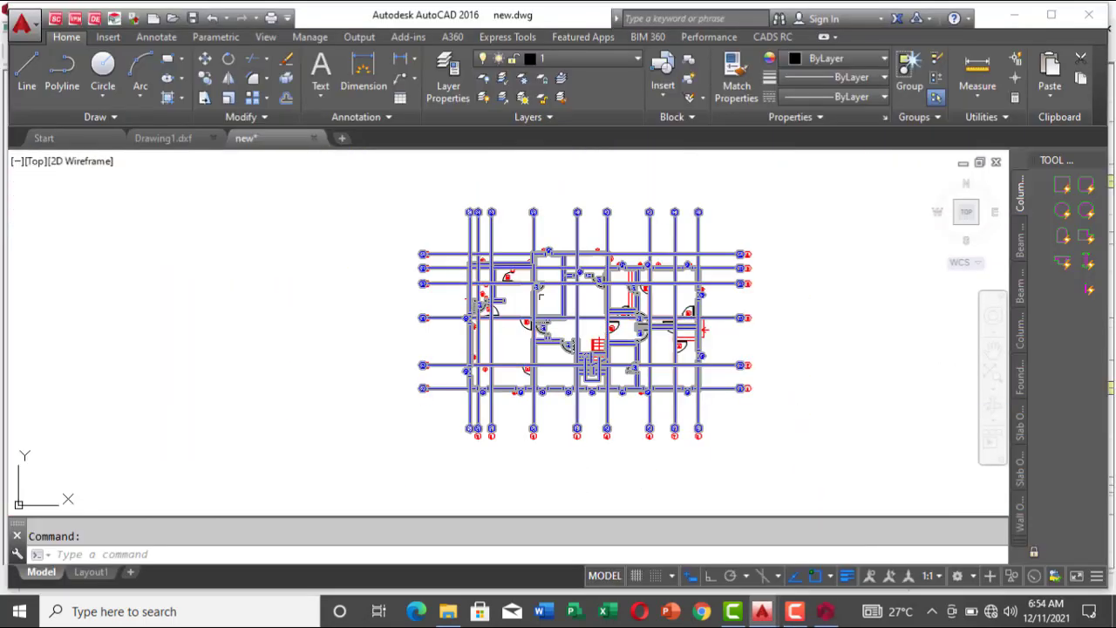
scroll(488, 281, up, 3)
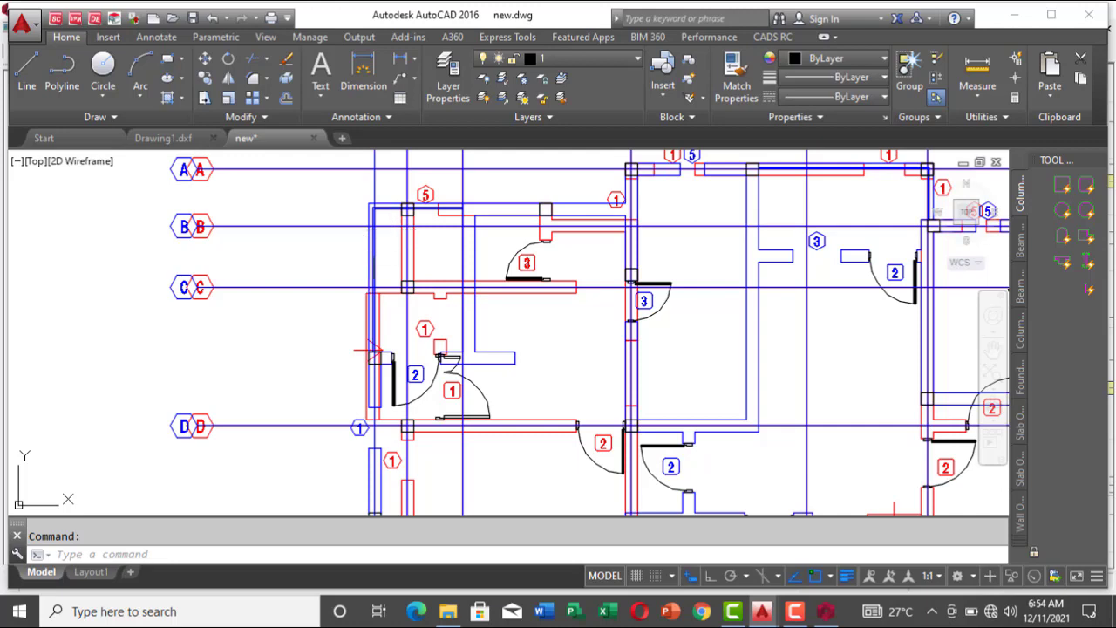
scroll(381, 254, up, 4)
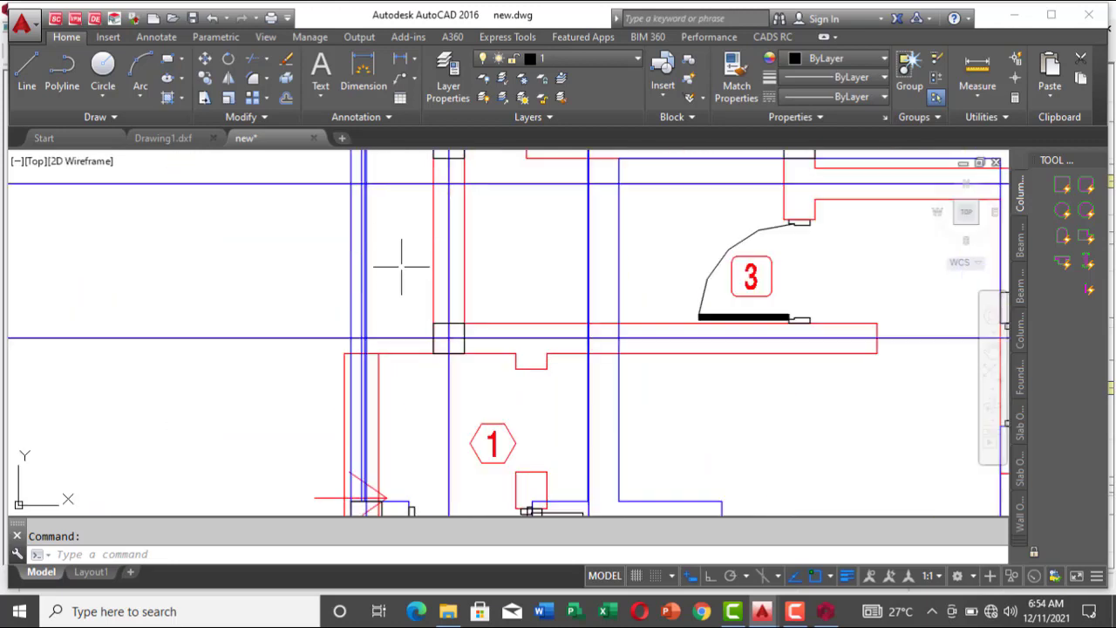
scroll(347, 411, up, 3)
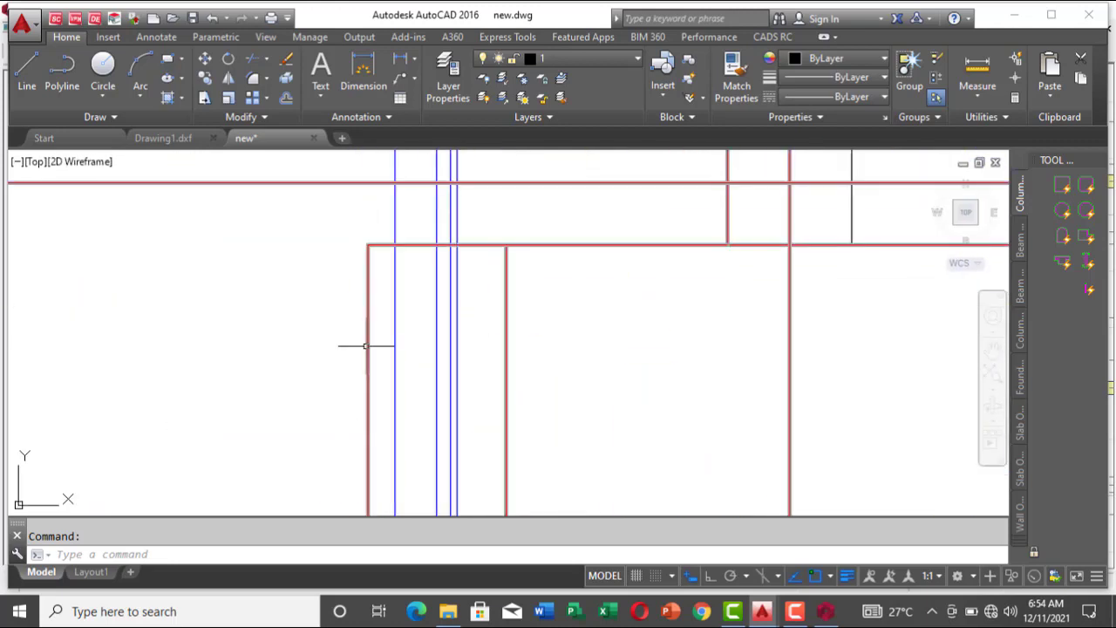
scroll(367, 348, down, 2)
scroll(406, 379, up, 2)
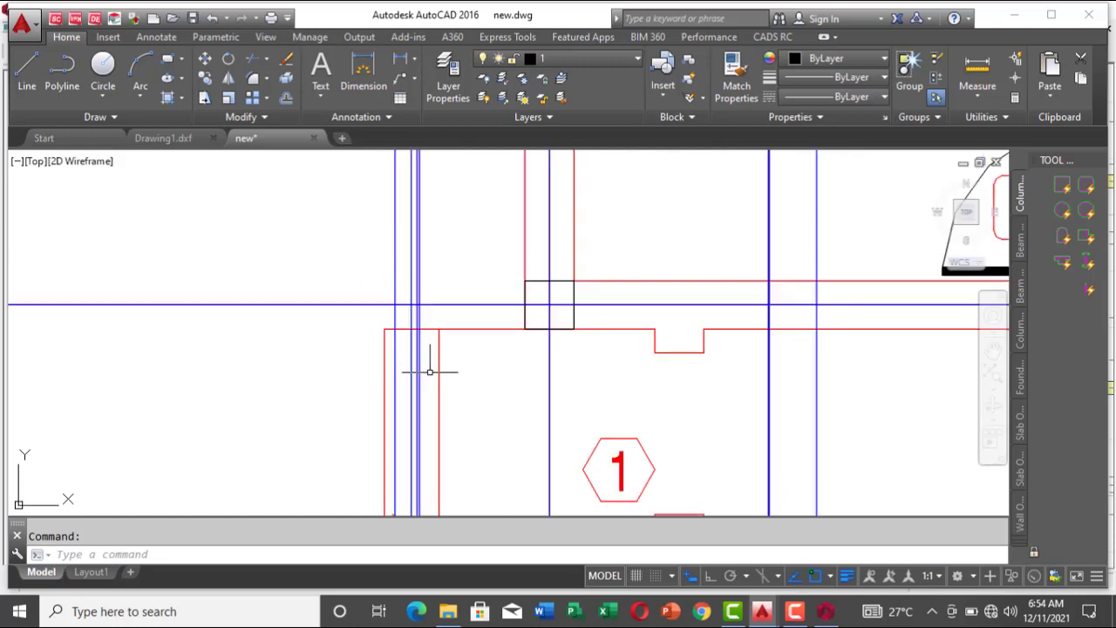
scroll(523, 285, down, 2)
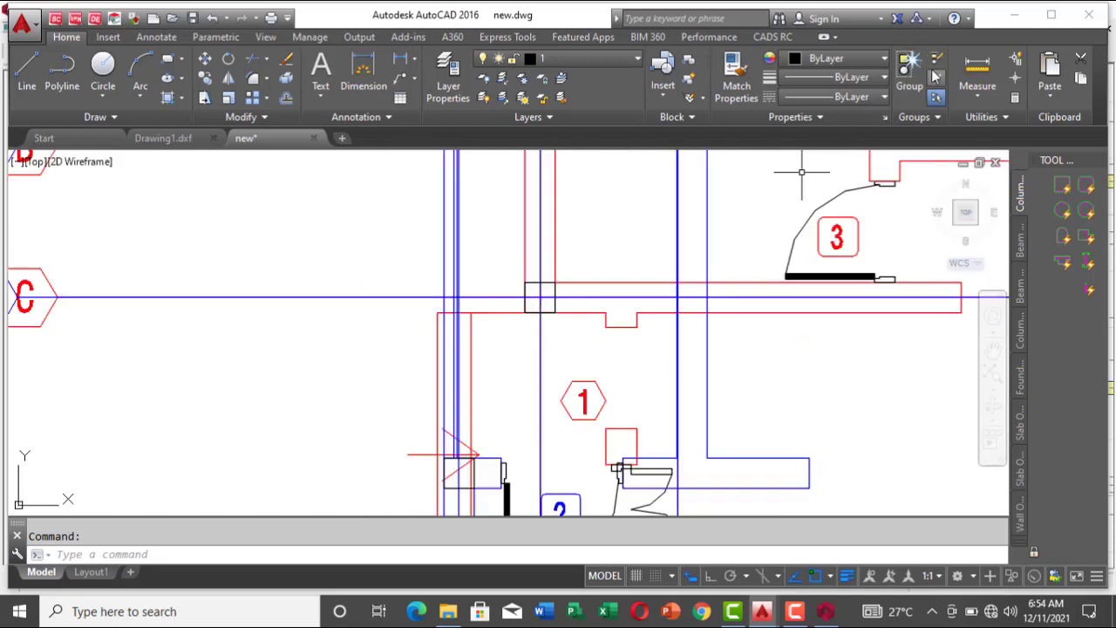
Step: Measure the distance from the lower edge of the gridline C column to the projecting red wall's outer face, and inspect its end near gridline D
click(978, 70)
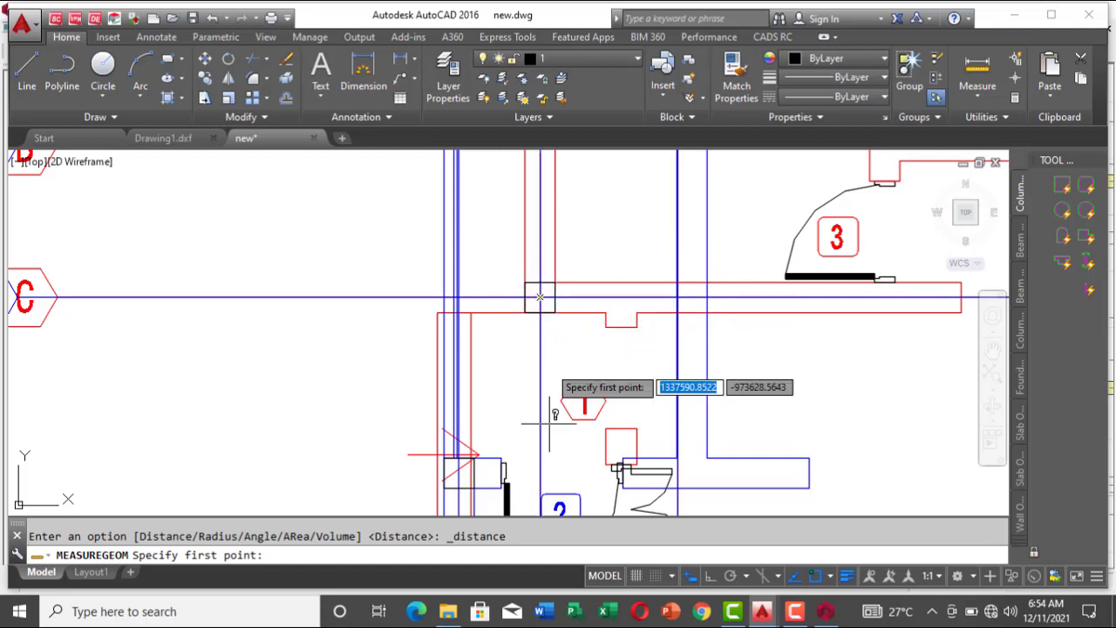
scroll(547, 261, up, 5)
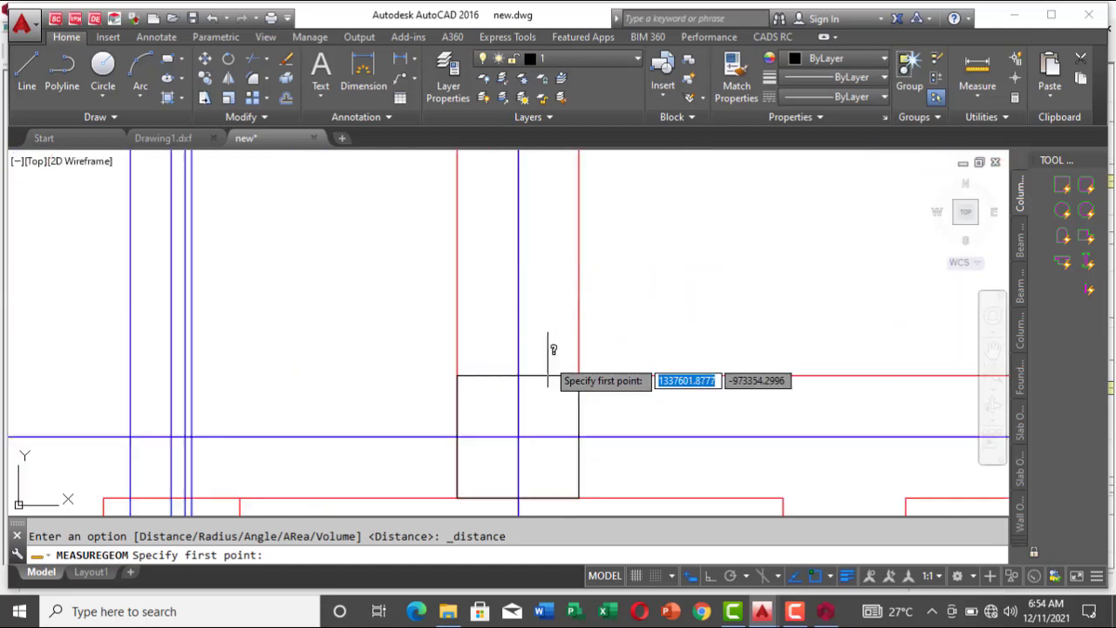
click(517, 498)
scroll(811, 279, down, 2)
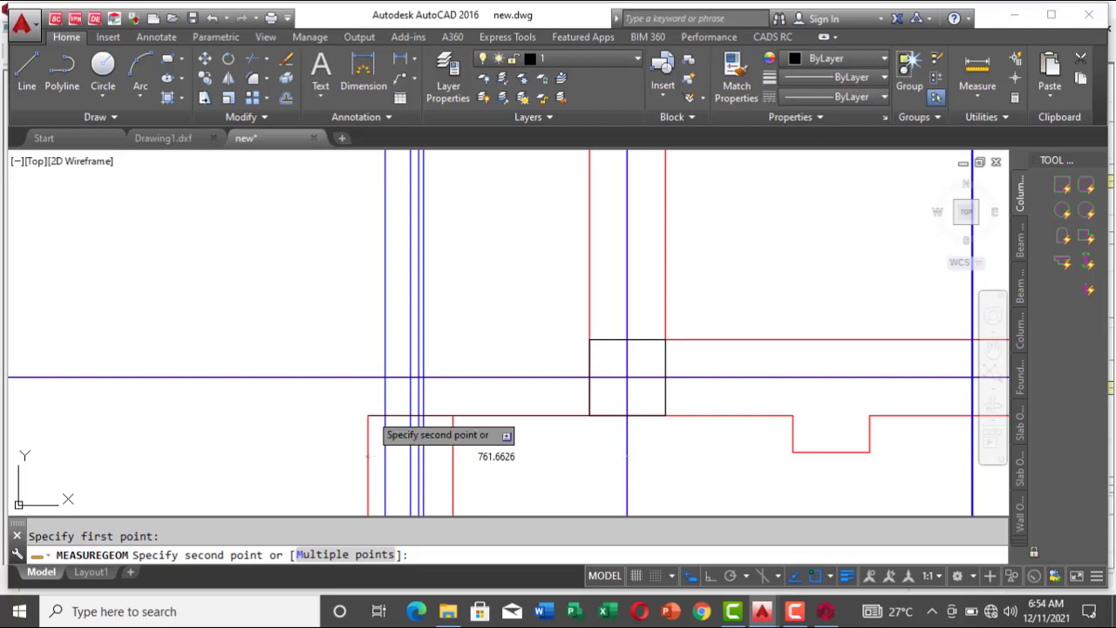
key(Escape)
scroll(638, 271, down, 4)
scroll(638, 288, down, 4)
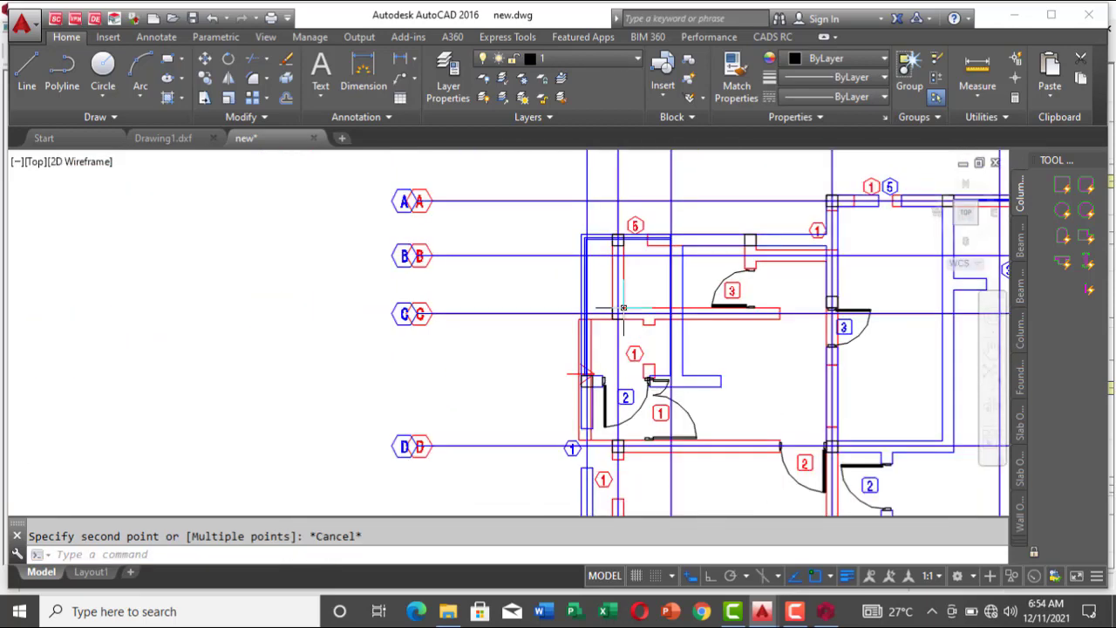
scroll(614, 410, up, 4)
scroll(628, 409, up, 2)
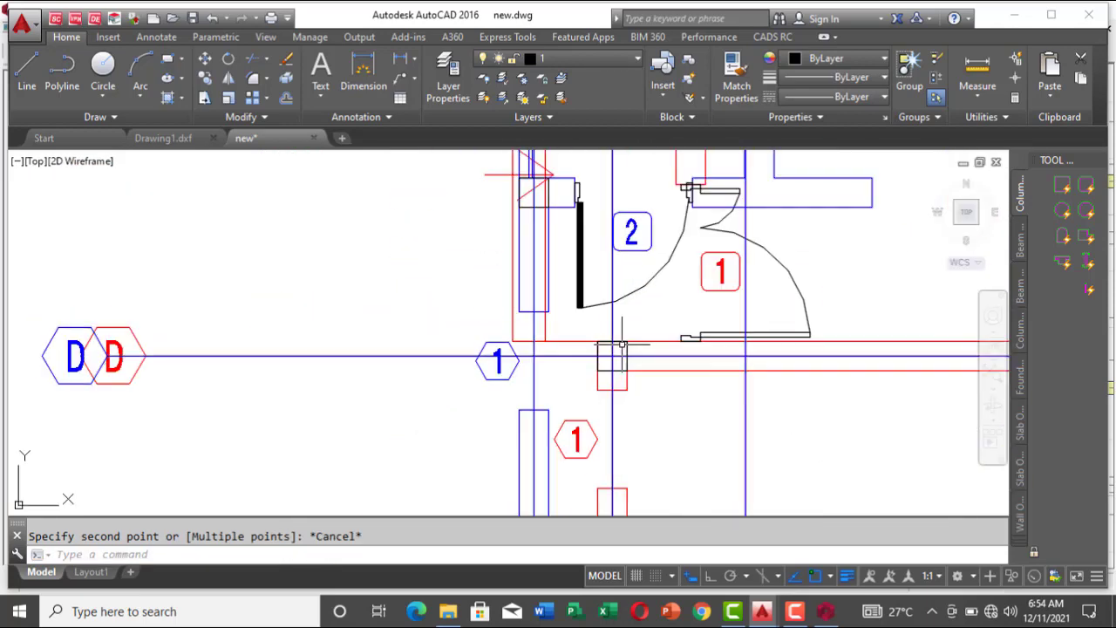
Step: Back in ProtaStructure, configure a new slab as type 12 with a depth of 150 mm and a cantilever length of 761 mm
mouse_move(824, 611)
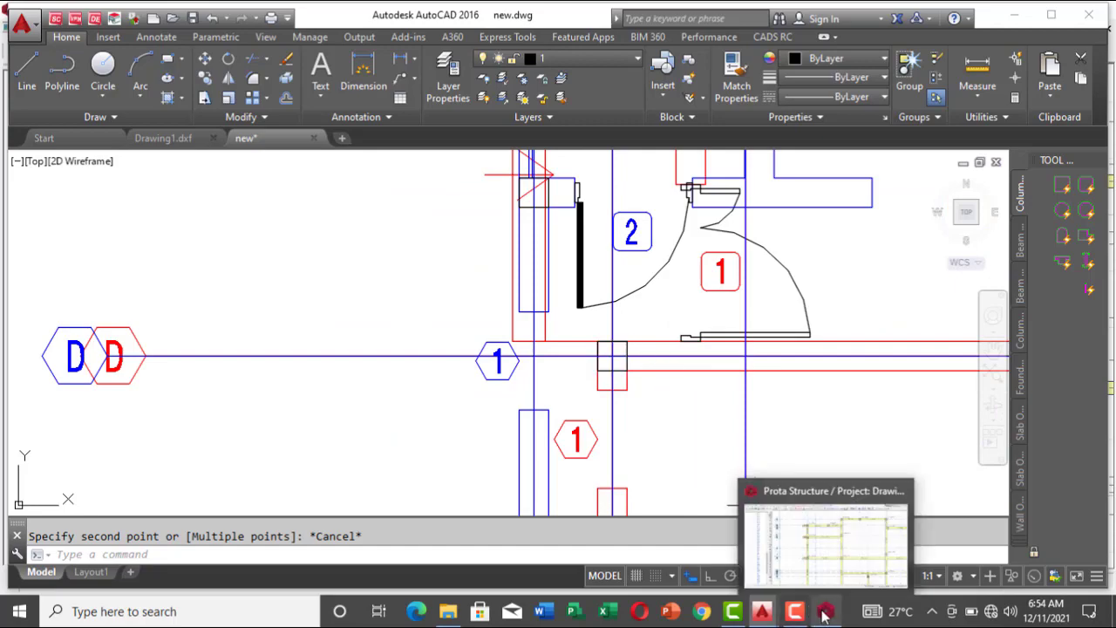
click(835, 548)
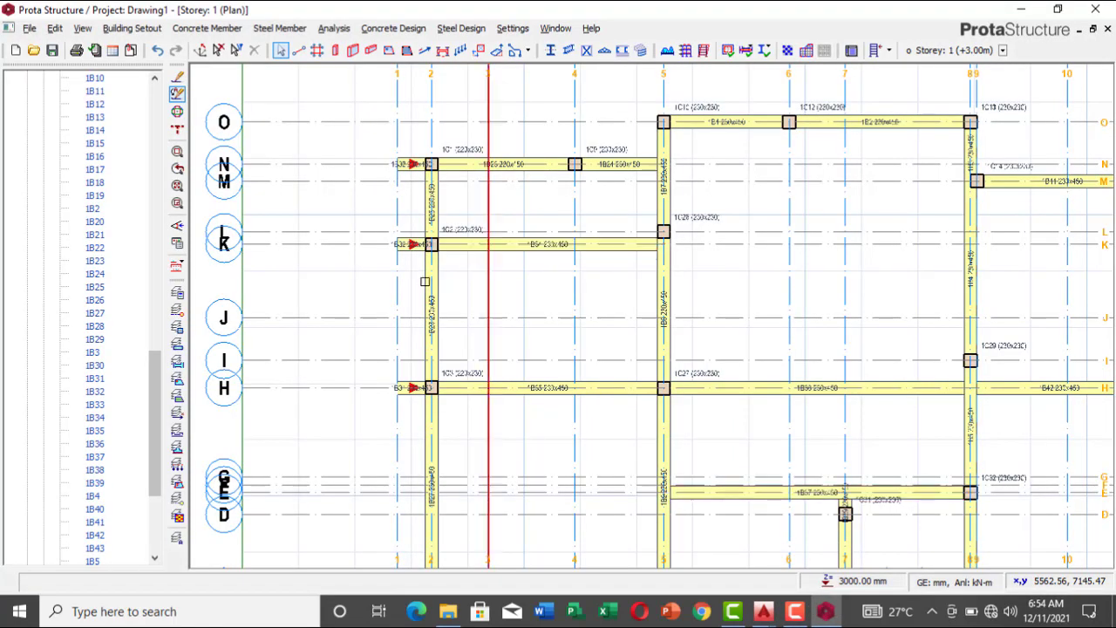
scroll(432, 266, down, 4)
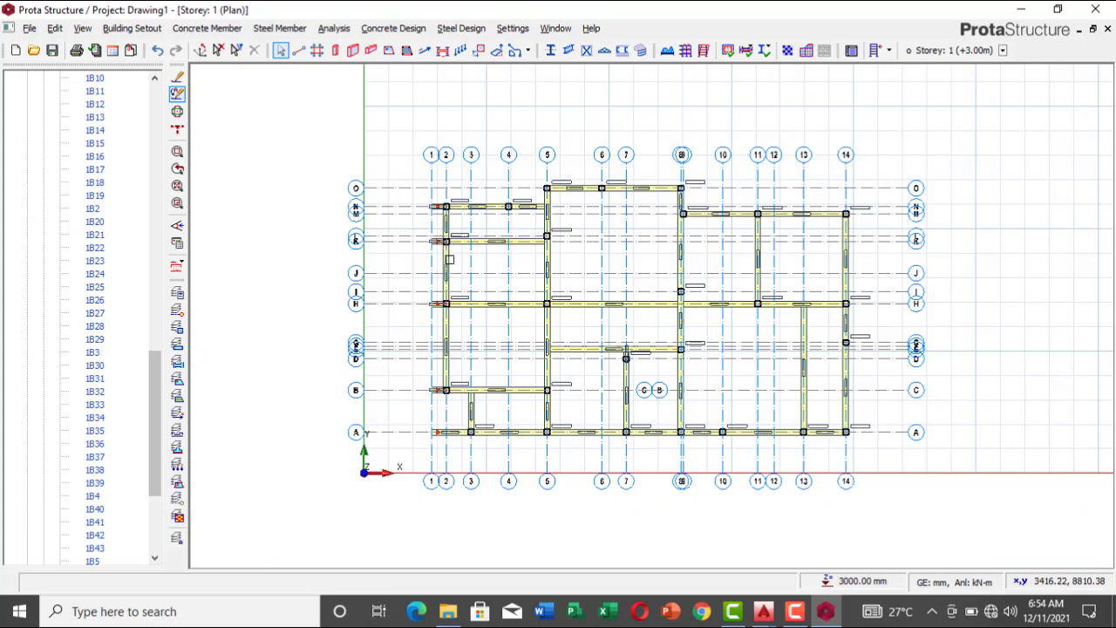
scroll(449, 259, up, 3)
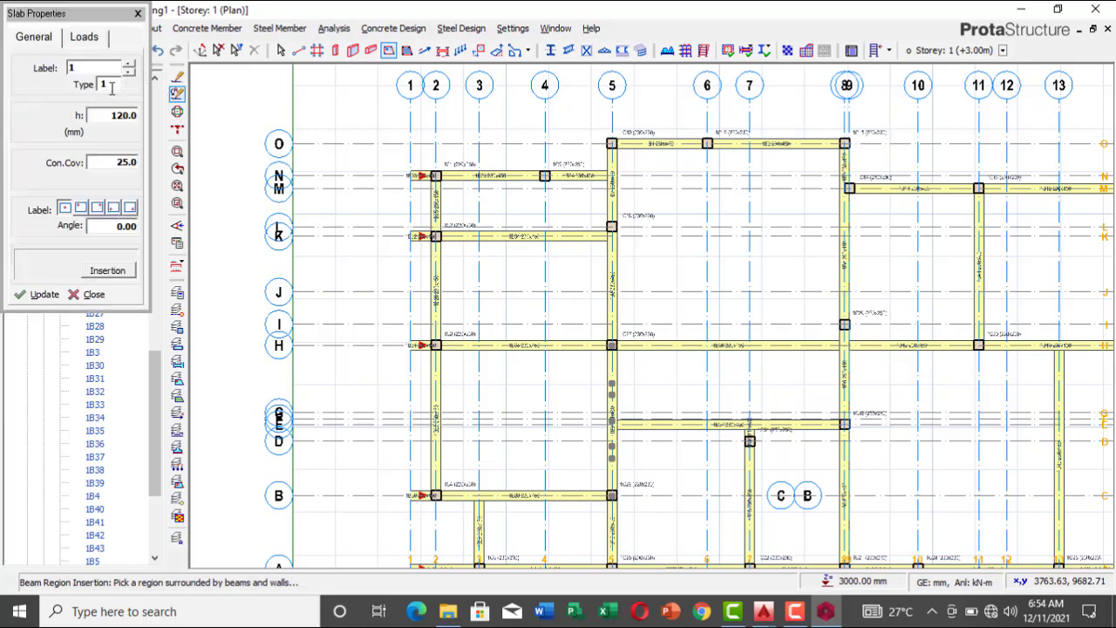
click(111, 87)
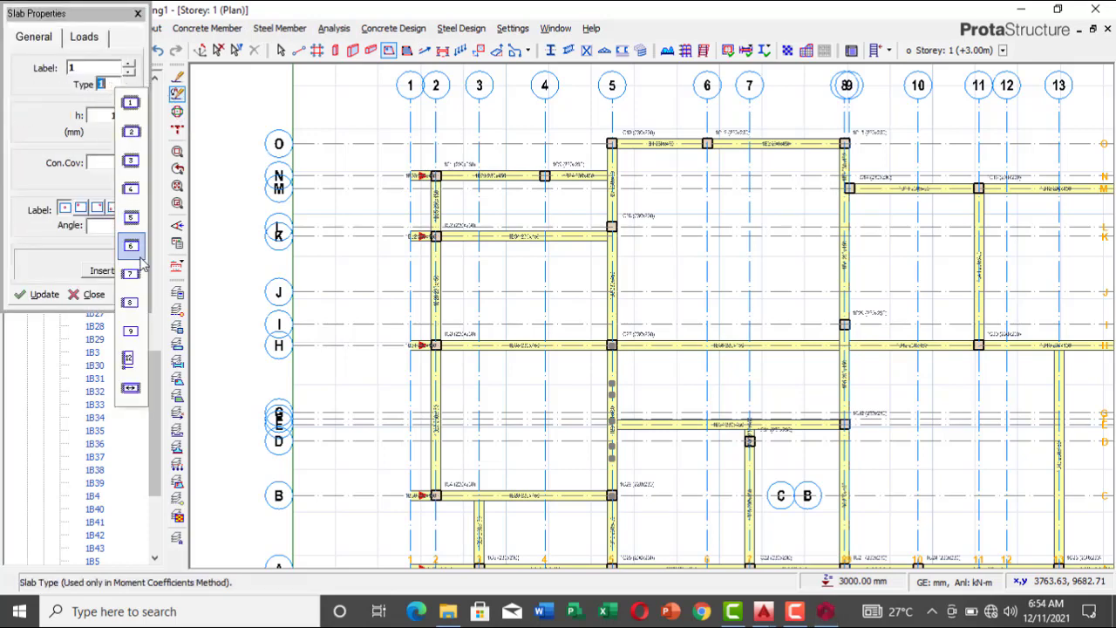
click(130, 360)
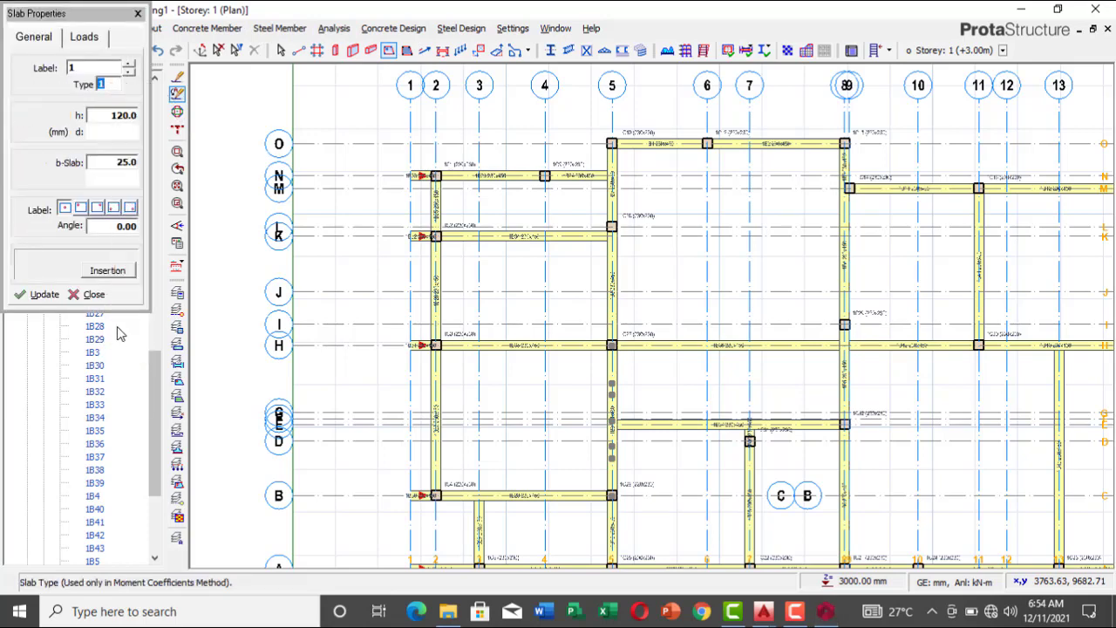
click(111, 112)
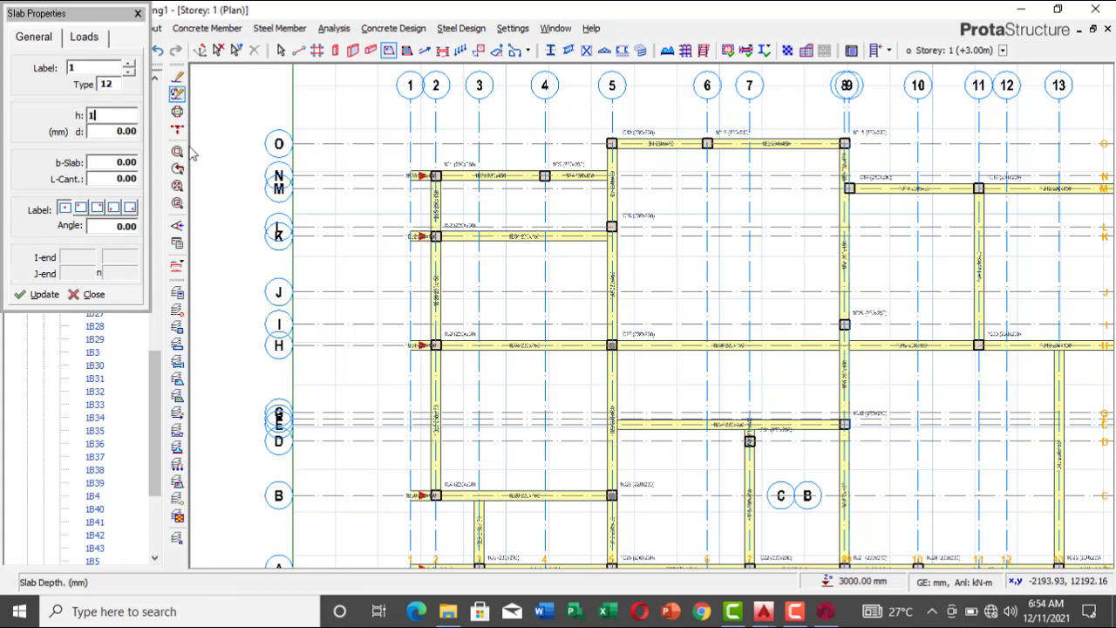
text(150)
click(100, 177)
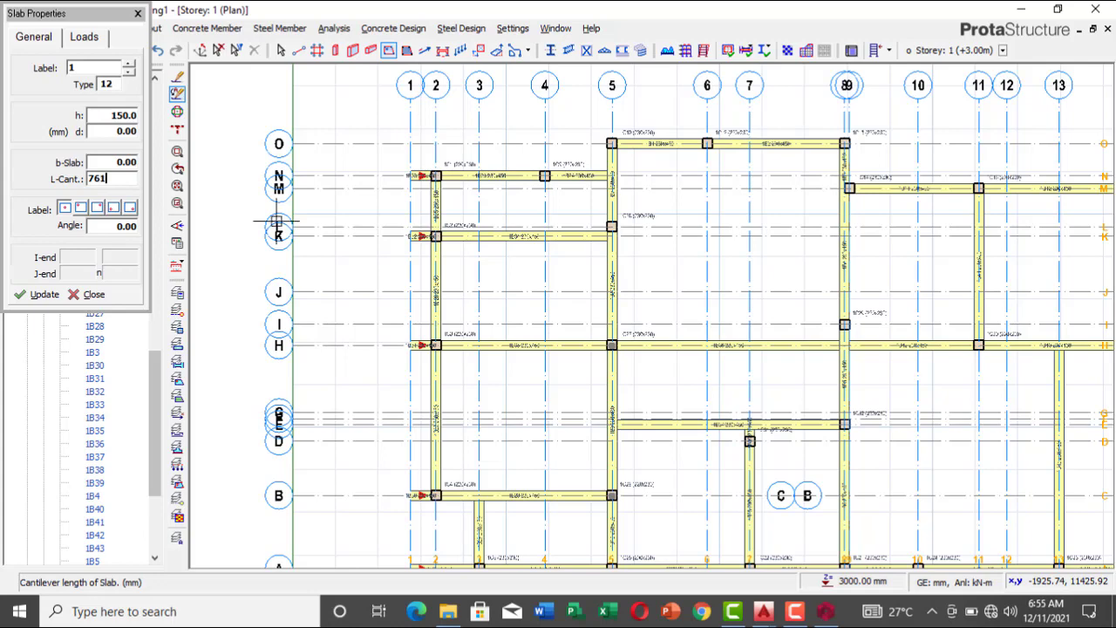
Step: Insert the cantilever slab along axis 2 from axis K to axis H, projecting outward past axis 1
click(437, 235)
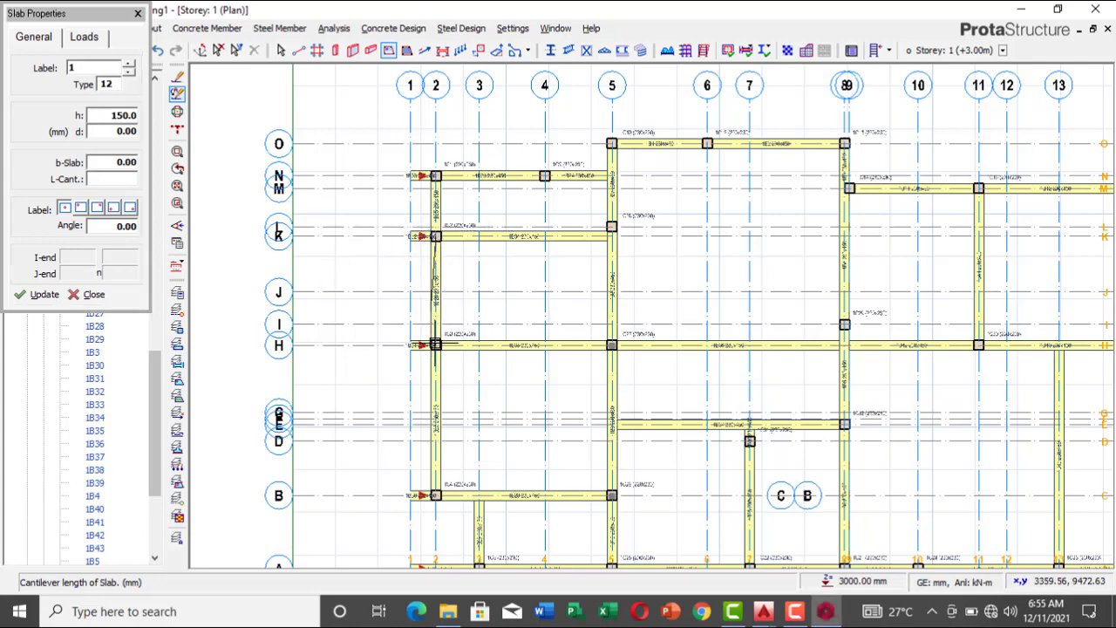
click(437, 346)
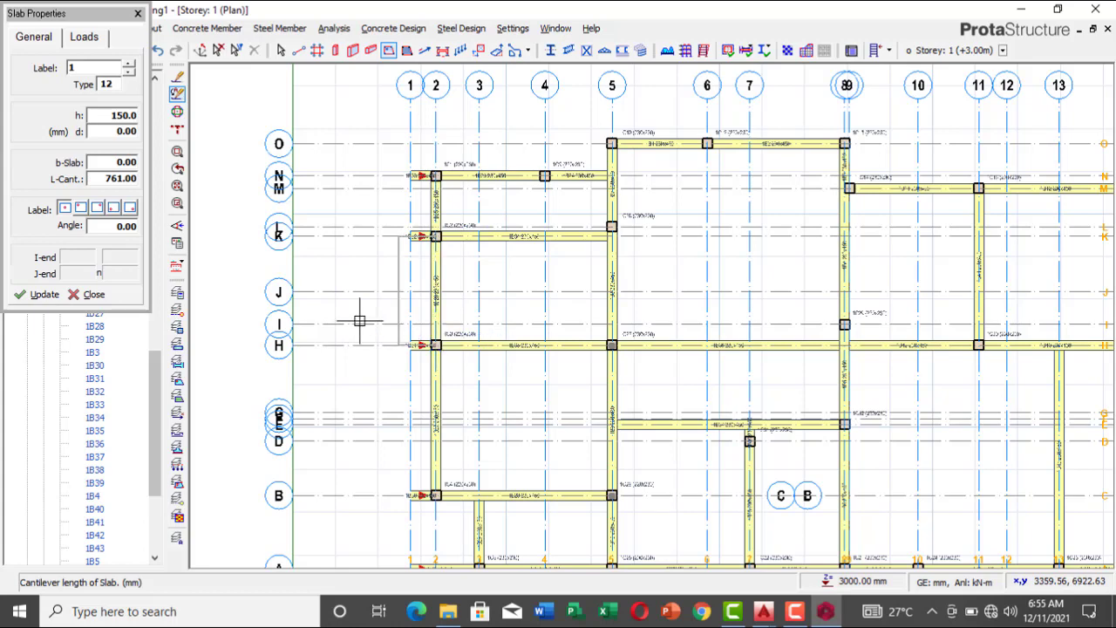
click(359, 321)
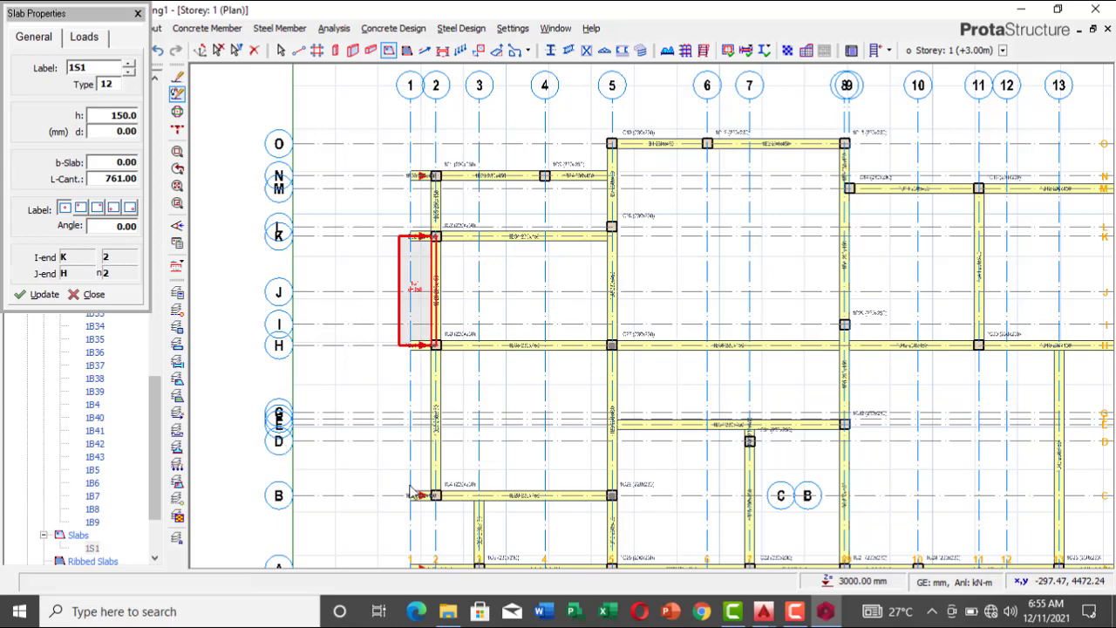
Step: Switch to AutoCAD's new.dwg and measure from the upper-edge midpoint of the column near gridline B towards the west outer wall
key(Escape)
mouse_move(769, 599)
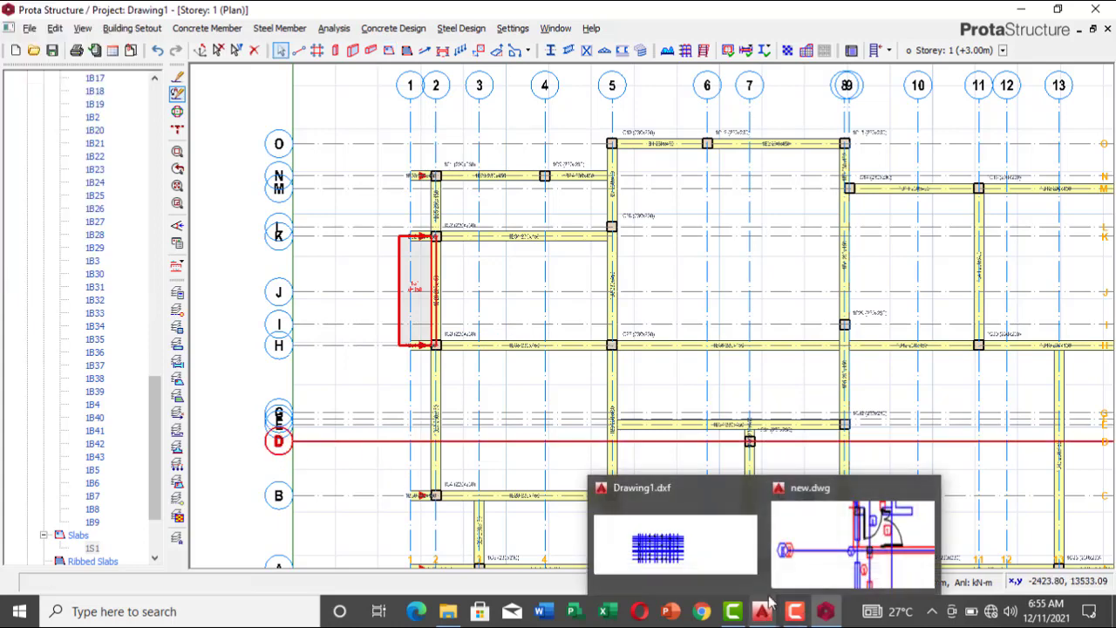
click(853, 536)
scroll(502, 288, down, 5)
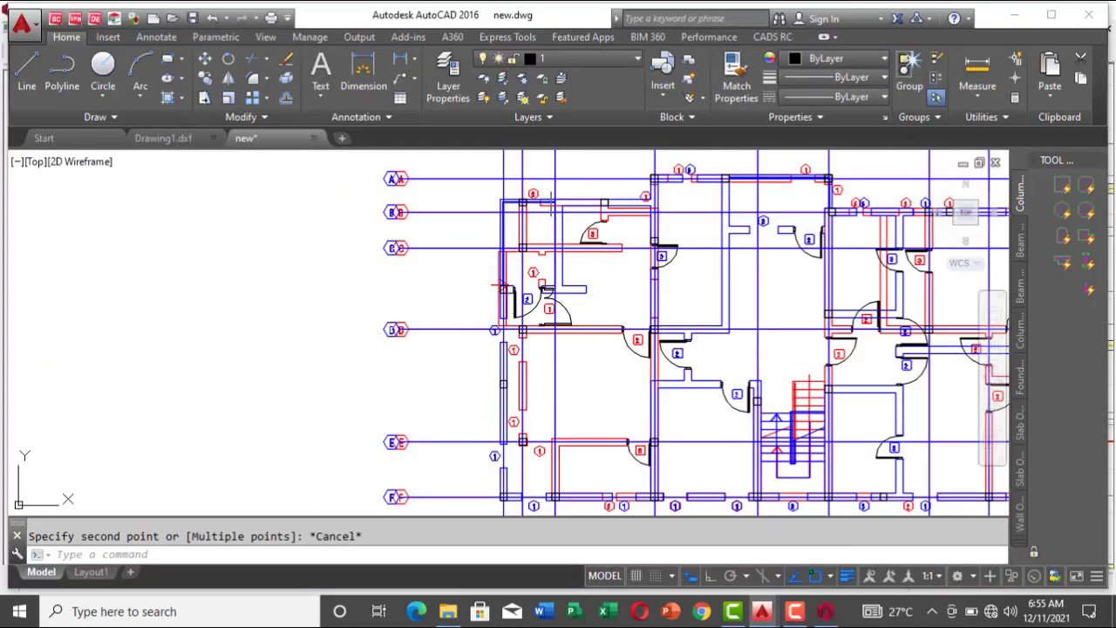
scroll(500, 286, up, 10)
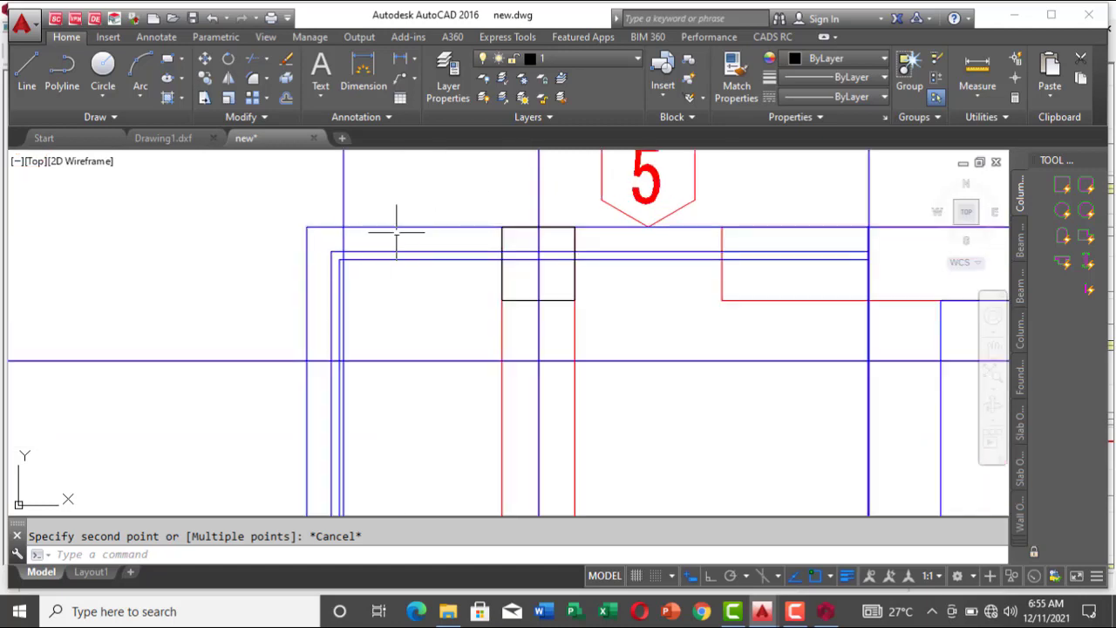
click(978, 74)
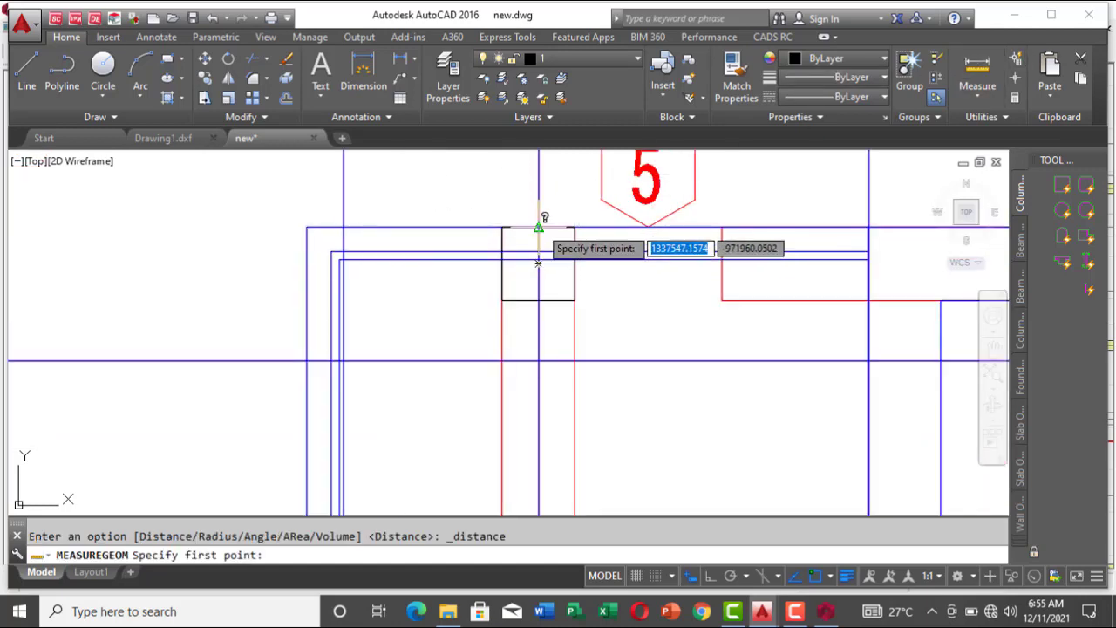
click(538, 227)
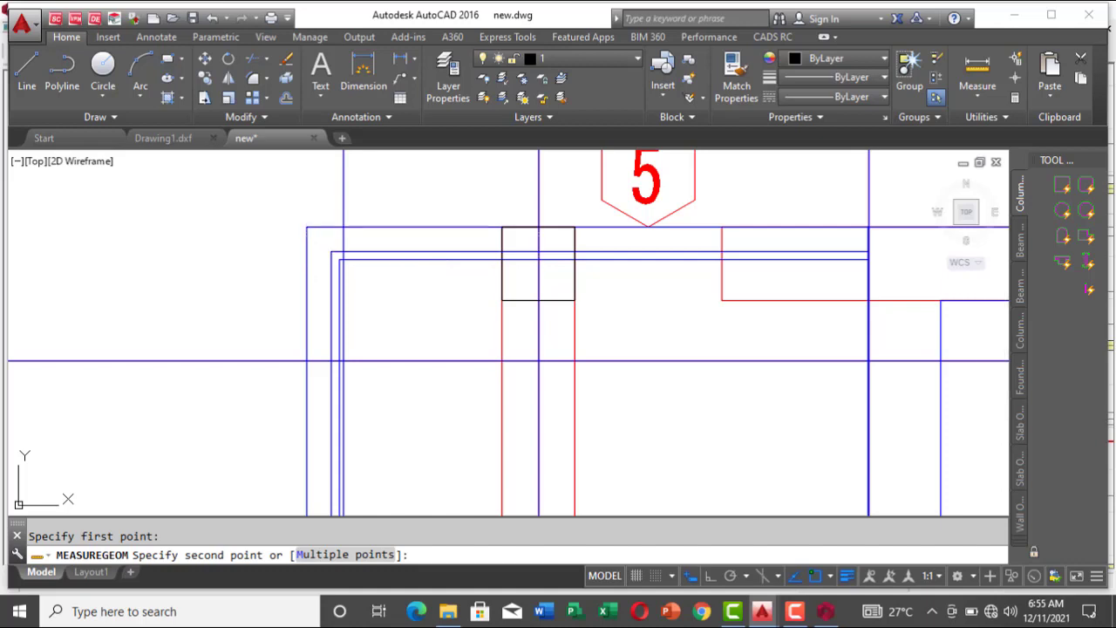
key(Escape)
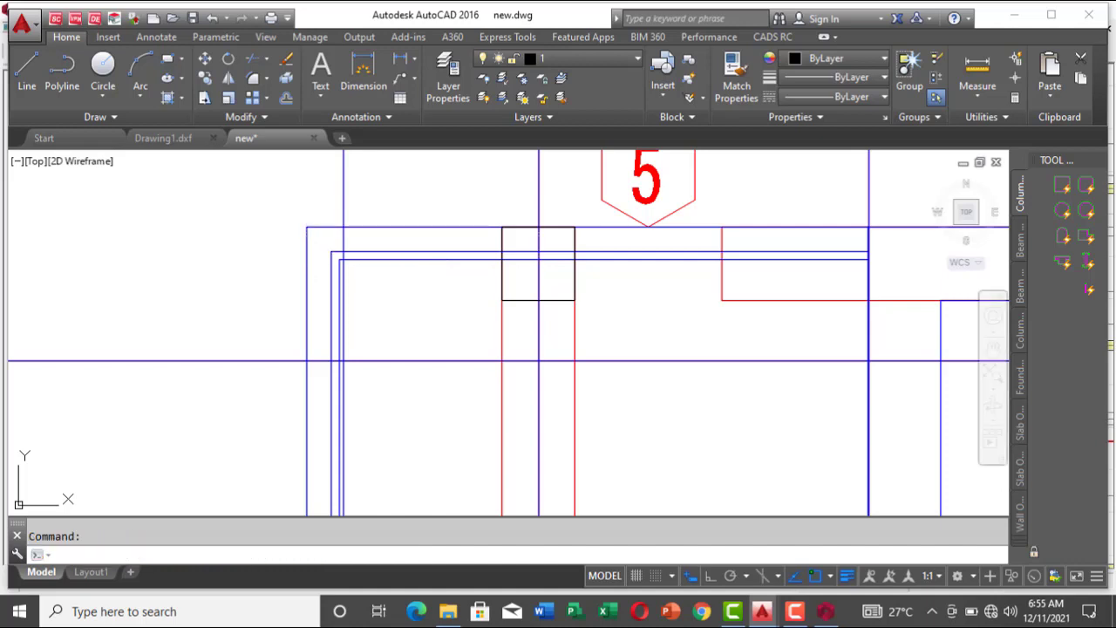
Step: Examine the projecting walls on the building's west side, from gridline C down to the corner at gridlines E and F
scroll(1105, 21, down, 2)
scroll(1096, 24, down, 1)
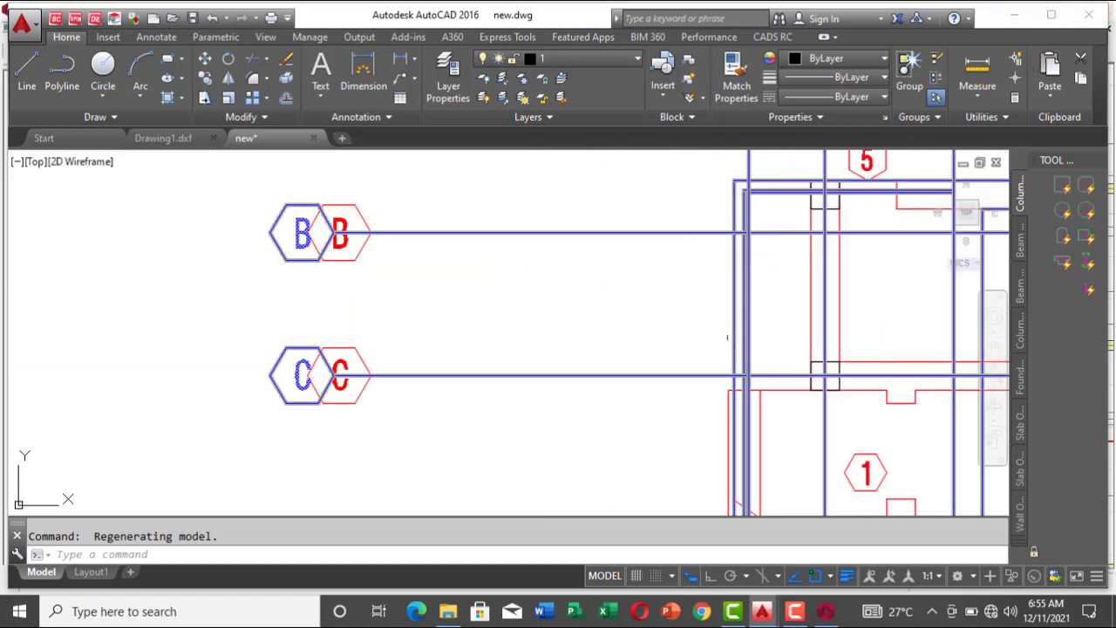
scroll(726, 374, up, 3)
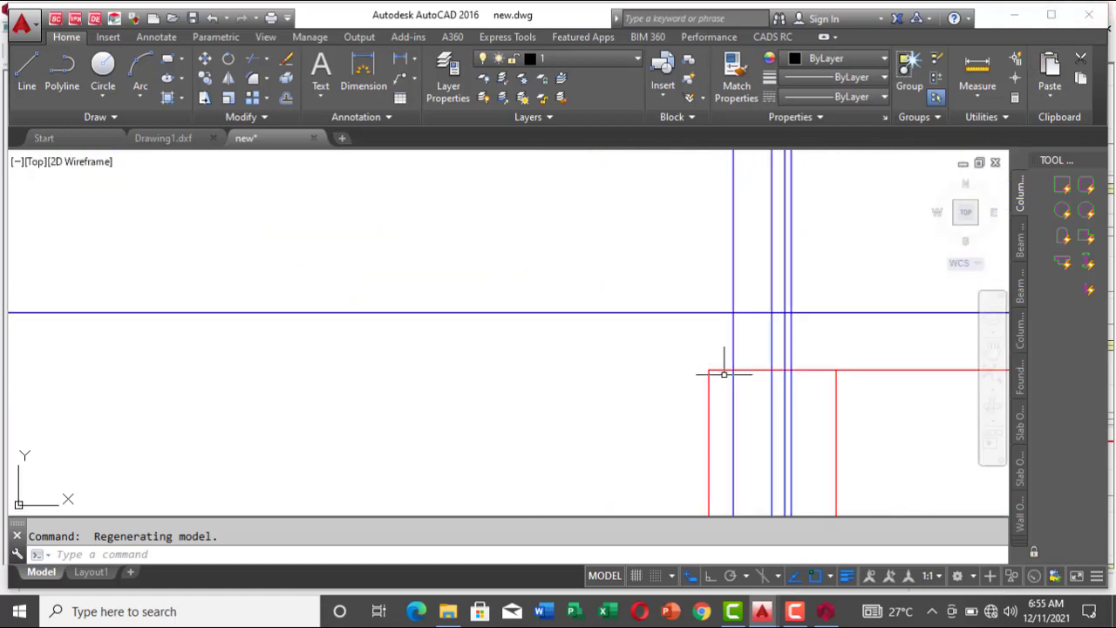
scroll(798, 248, down, 4)
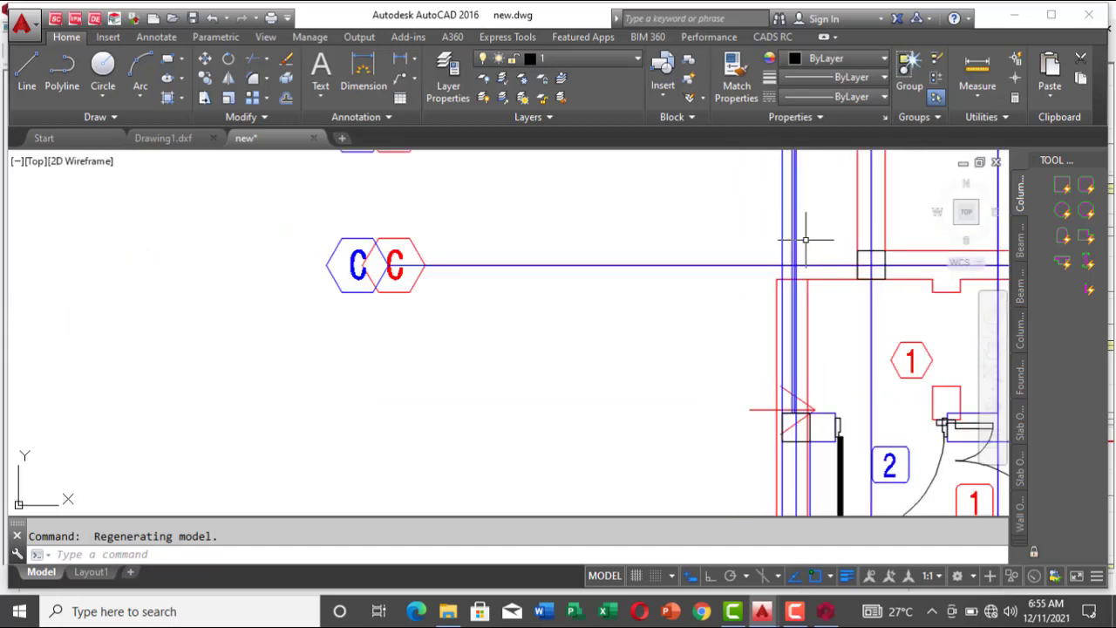
scroll(813, 251, down, 3)
scroll(806, 315, down, 3)
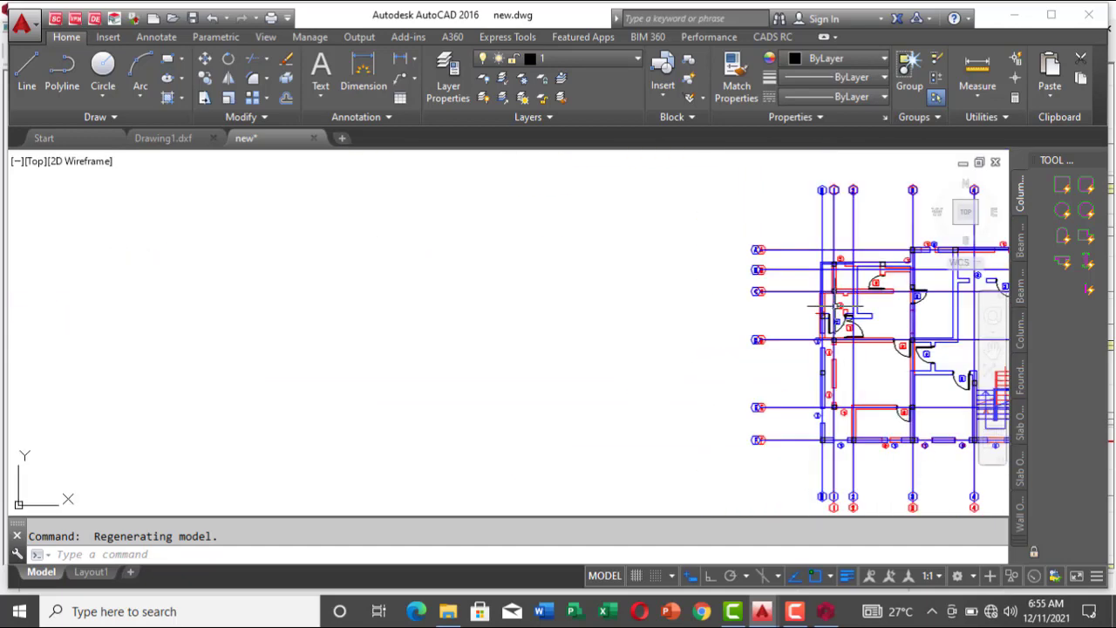
scroll(824, 436, up, 6)
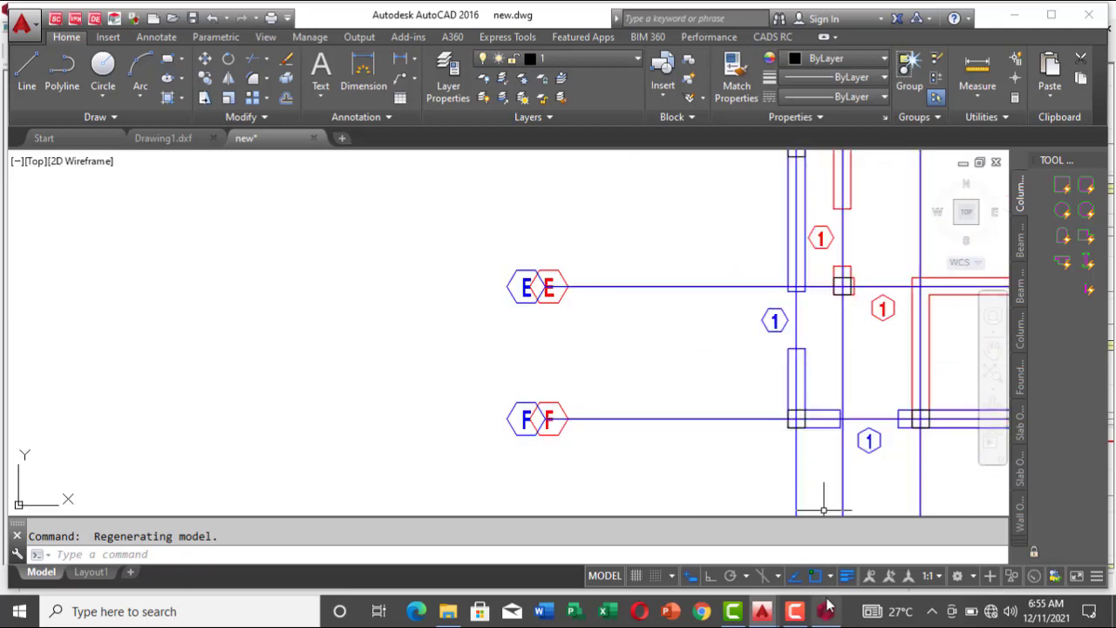
Step: Back in ProtaStructure, set the cantilever length to 712 mm and insert a 150 mm type 12 slab along axis 2 between axes N and K
mouse_move(827, 610)
click(847, 540)
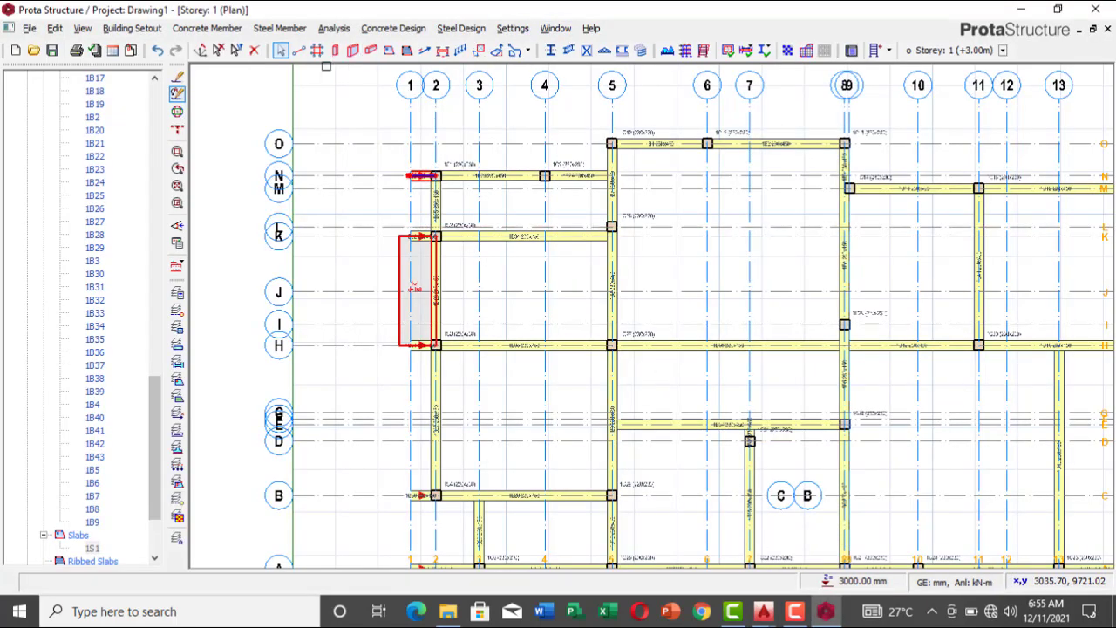
click(419, 280)
right_click(422, 281)
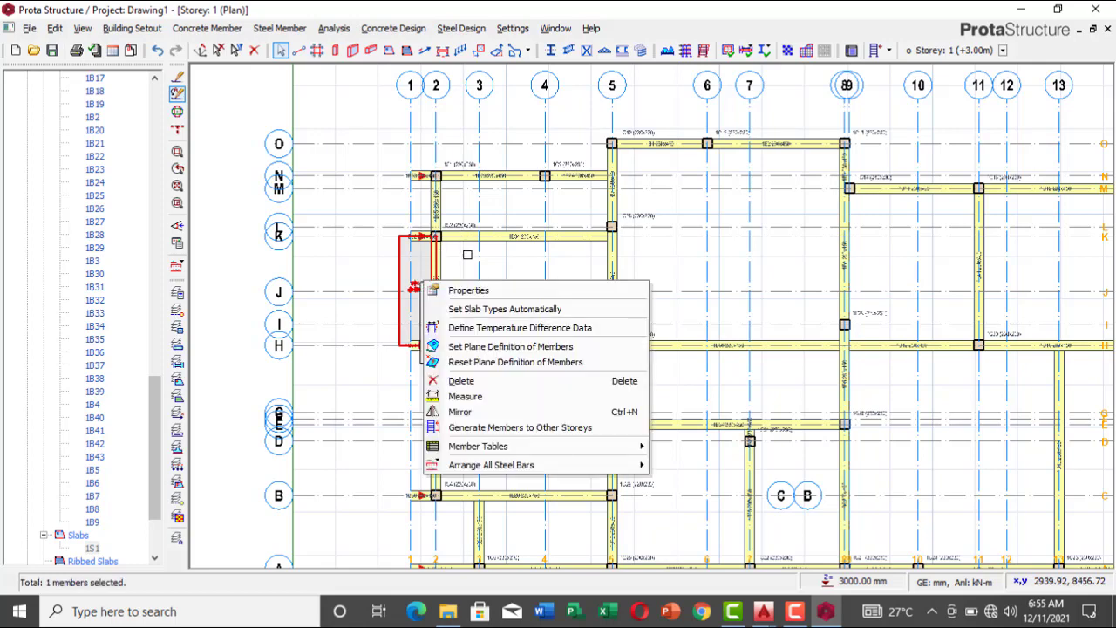
click(469, 291)
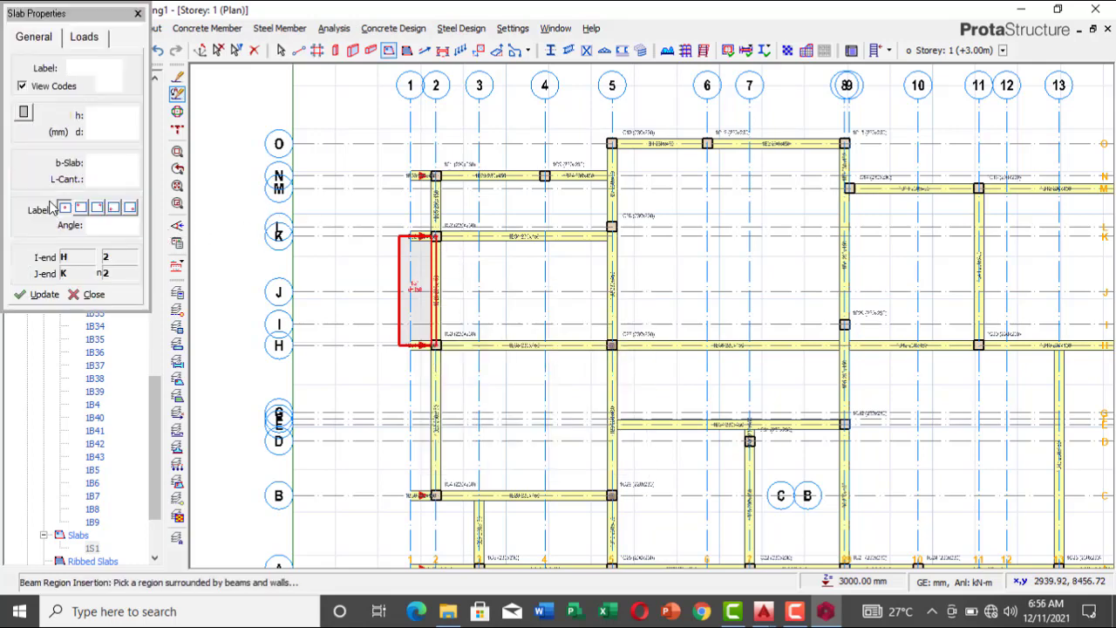
double_click(99, 178)
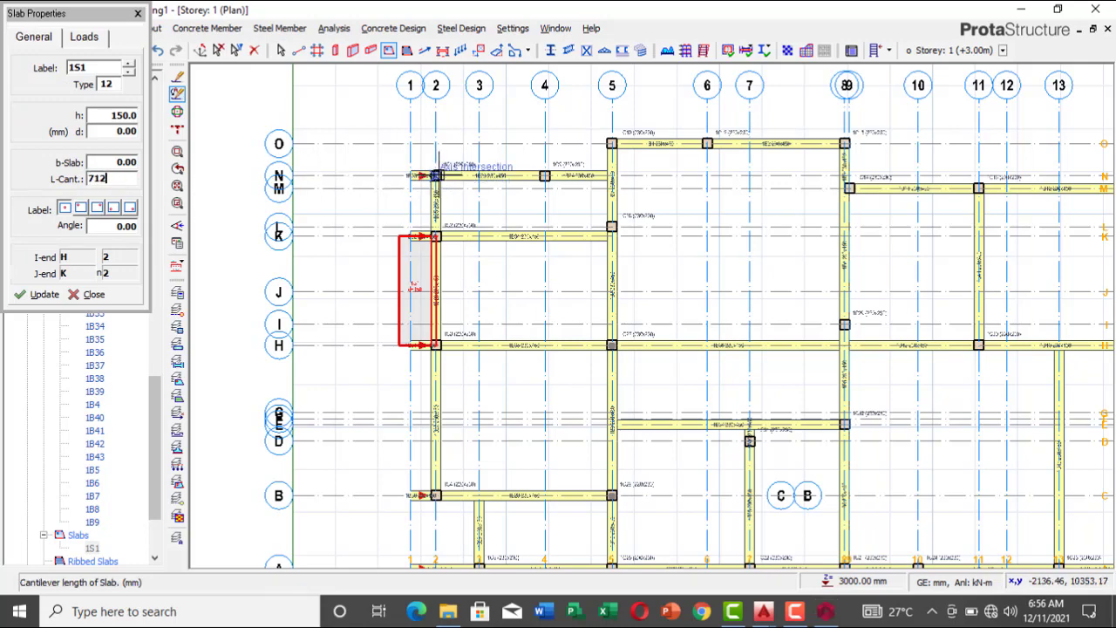
text(712)
key(Return)
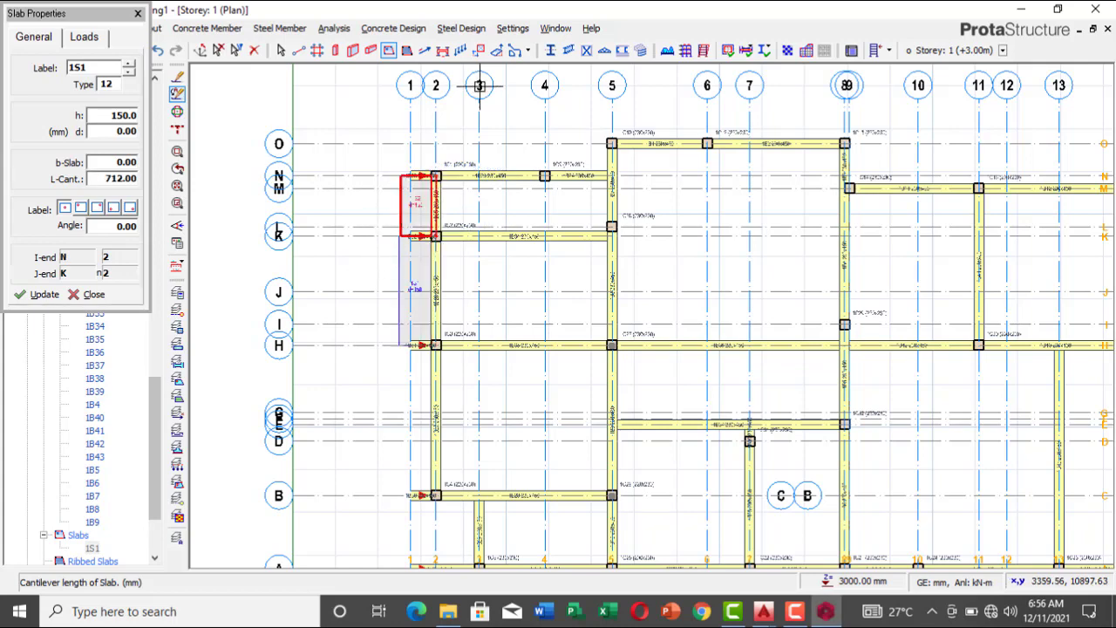
Step: Insert another 712 mm cantilever slab along axis 2 from axis H to axis B, projecting outward past axis 1
scroll(479, 87, down, 1)
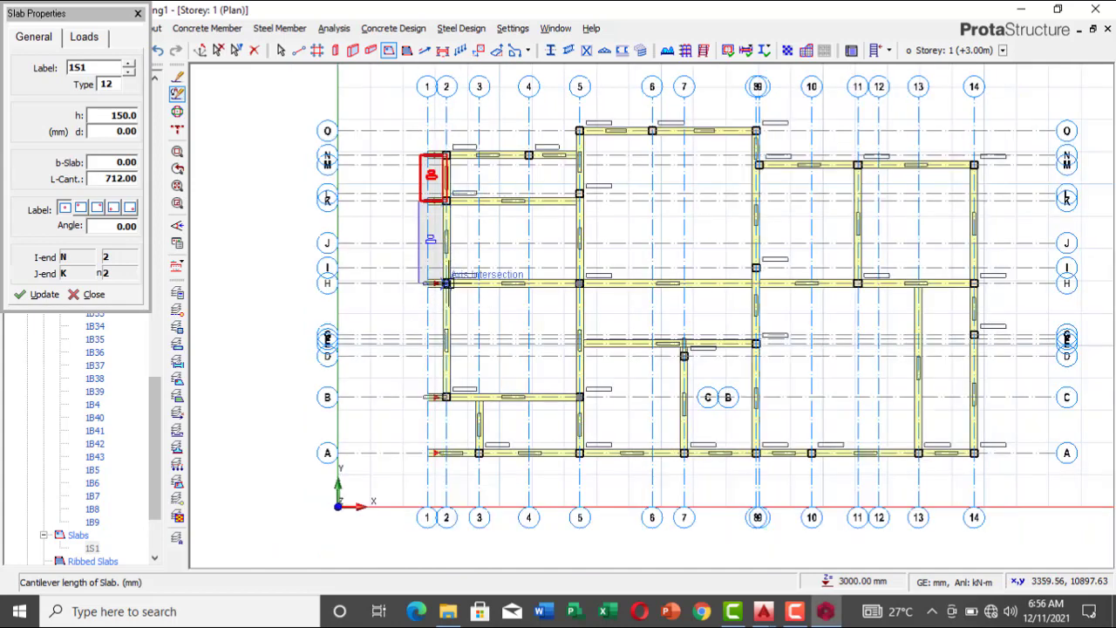
click(446, 283)
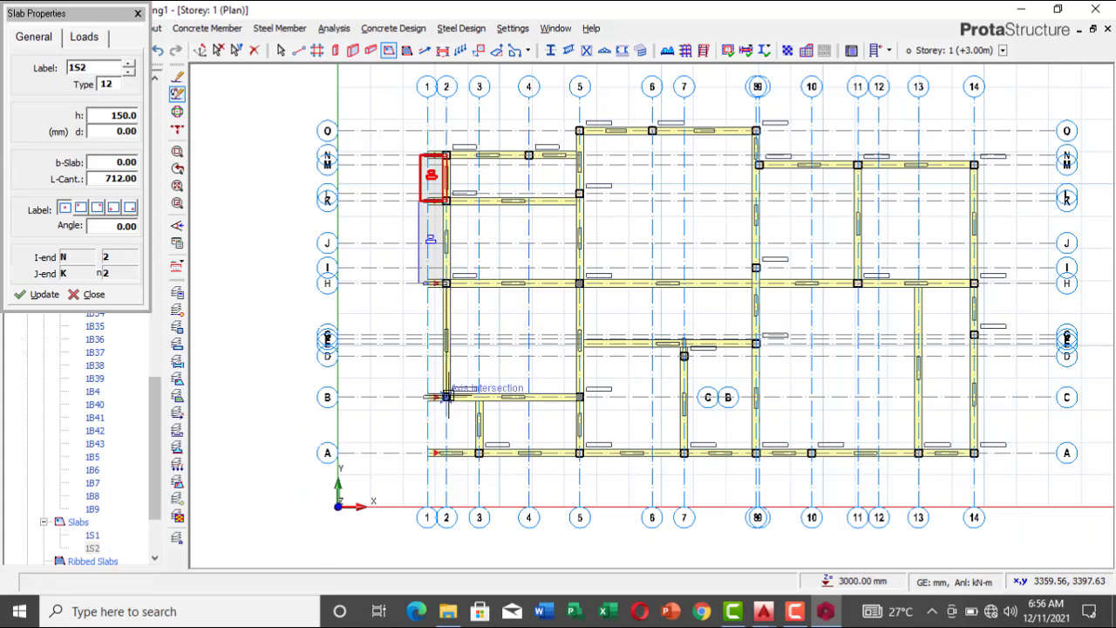
click(447, 397)
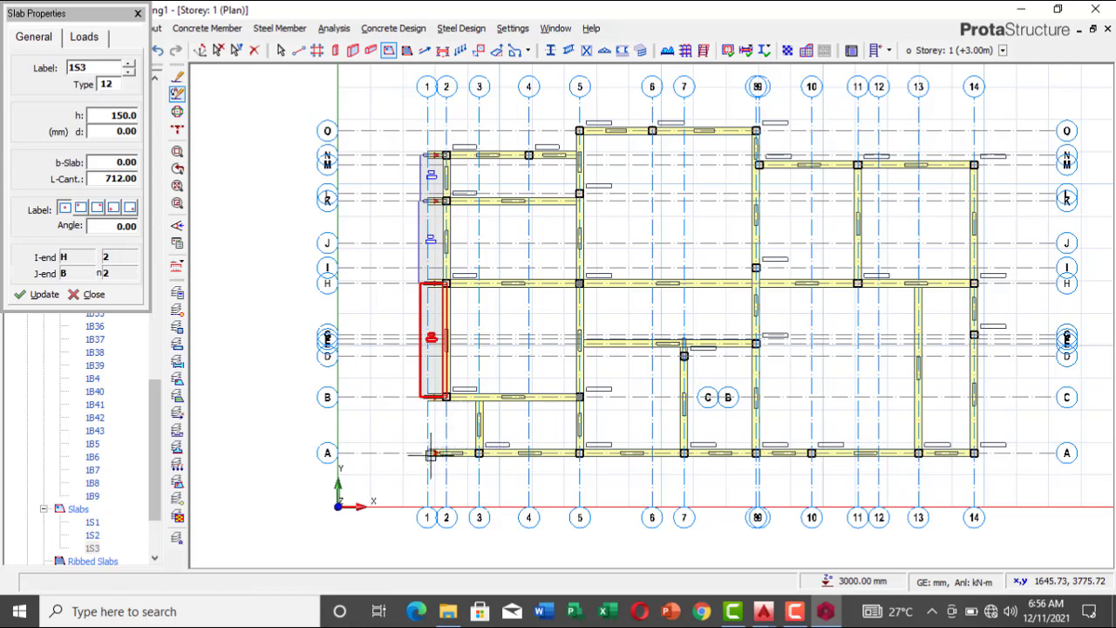
Step: Insert a 712 mm cantilever slab along axis 2 from axis B to axis A, on the outer side, and end the insertion
scroll(446, 471, up, 2)
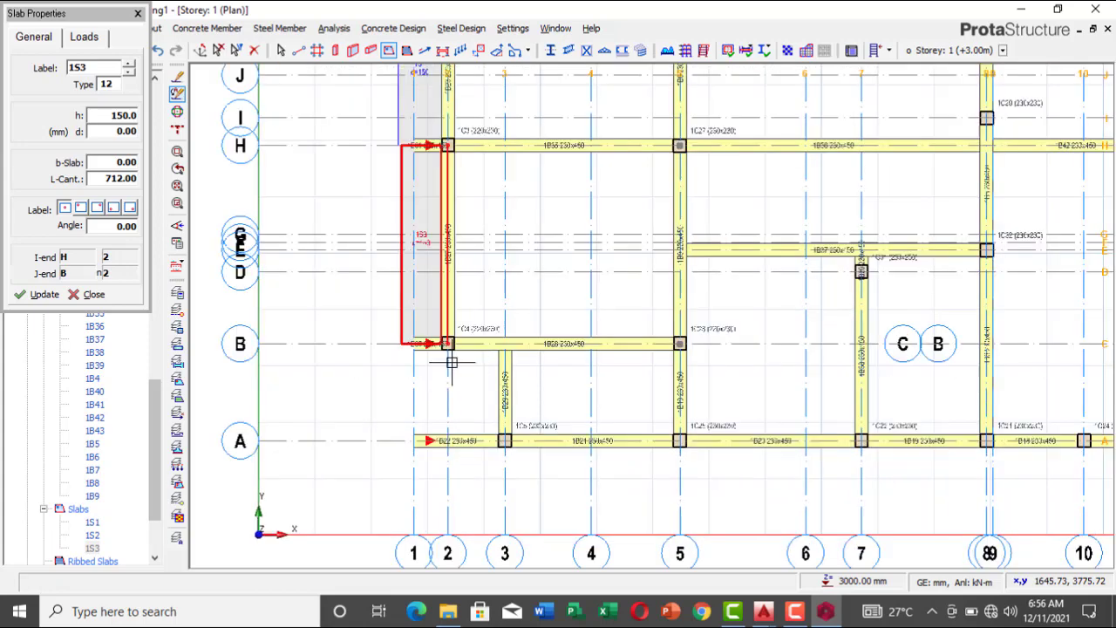
click(446, 342)
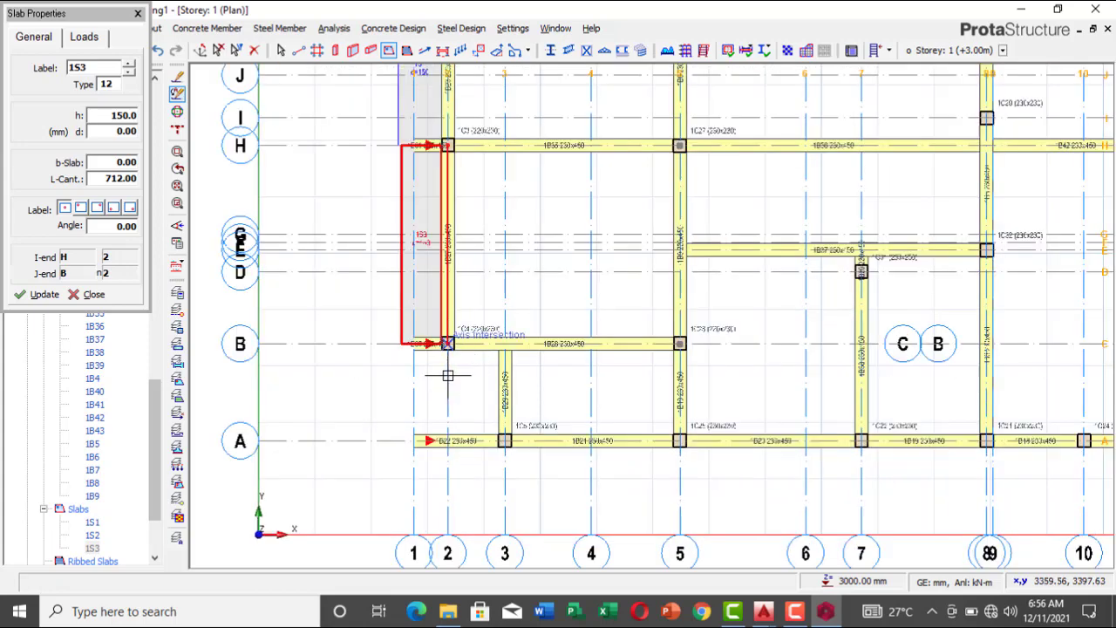
click(428, 443)
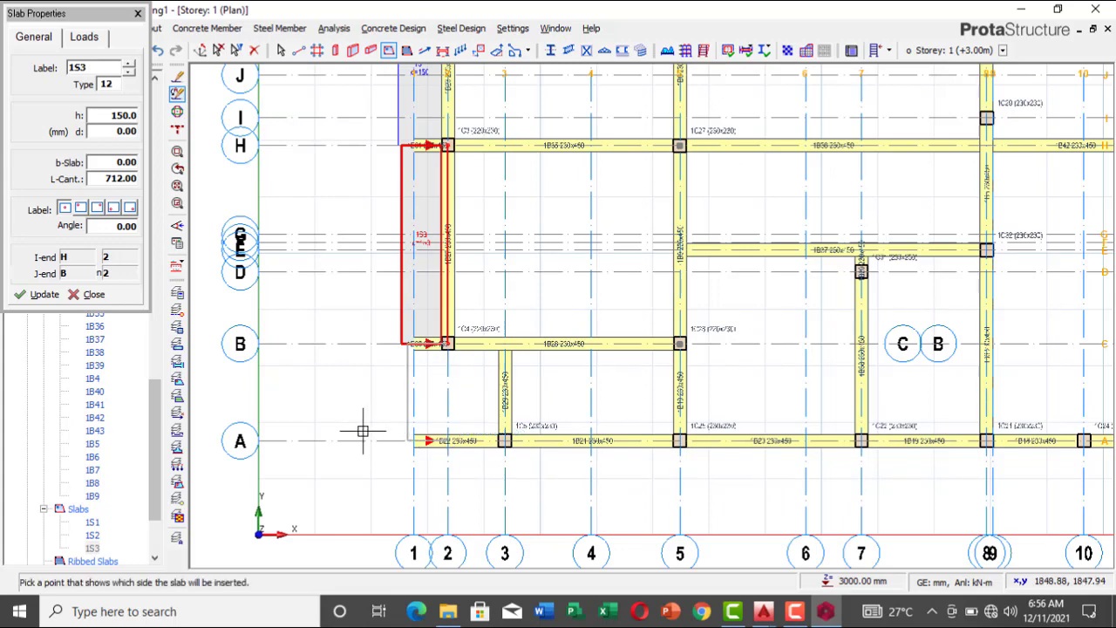
click(363, 431)
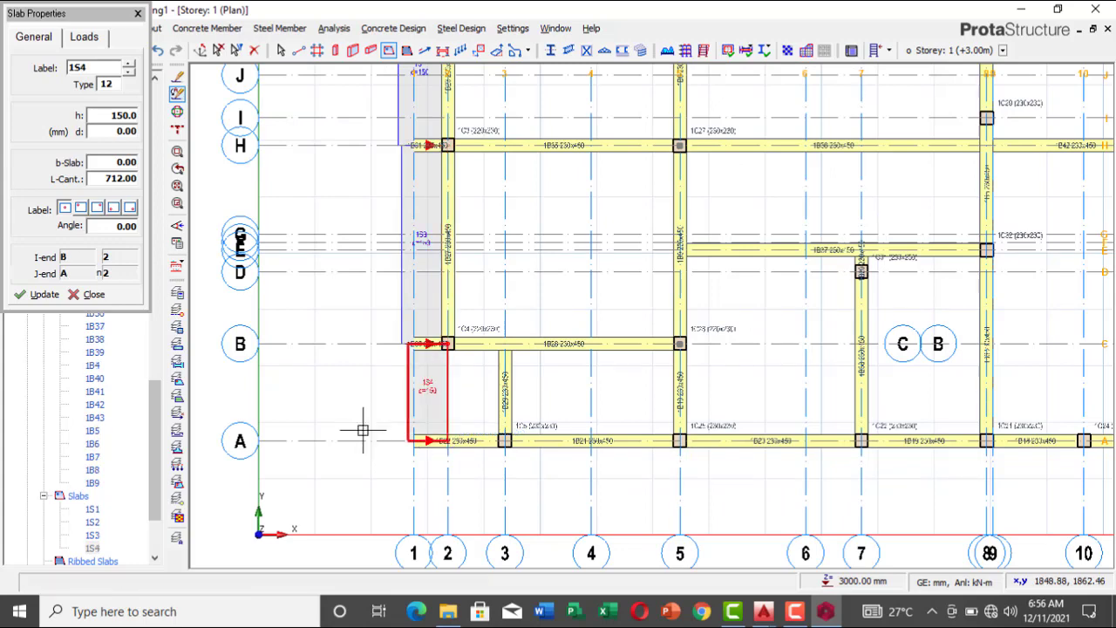
key(Escape)
Step: Set the slab type to 1 and insert 150 mm slabs in bays E–H/5–8, B–H/2–5 and H–K/2–5
scroll(307, 343, down, 3)
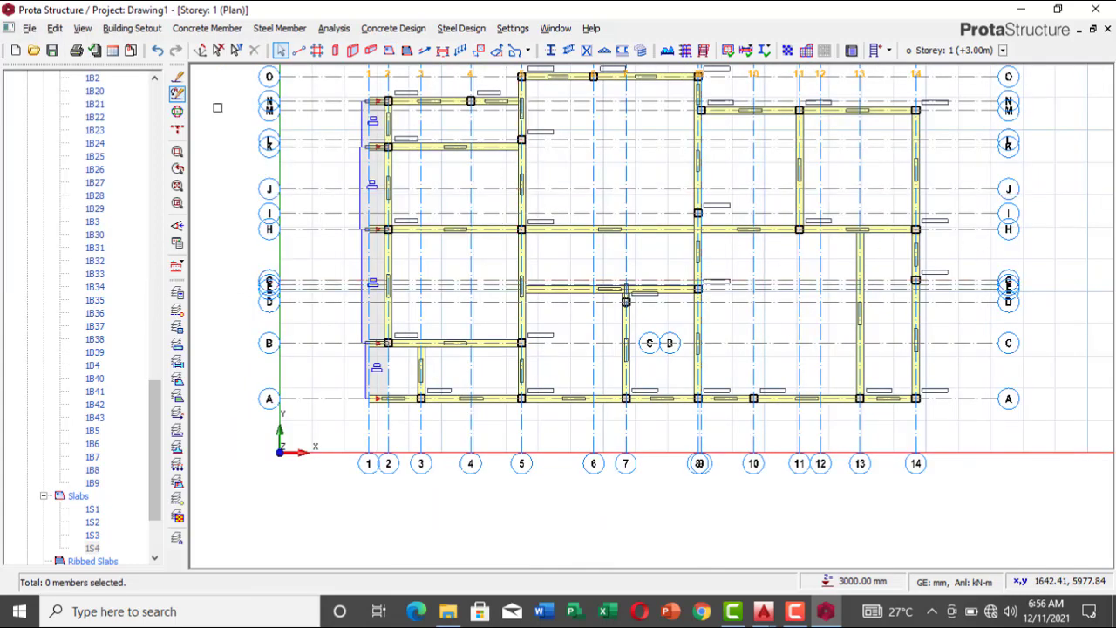
click(389, 52)
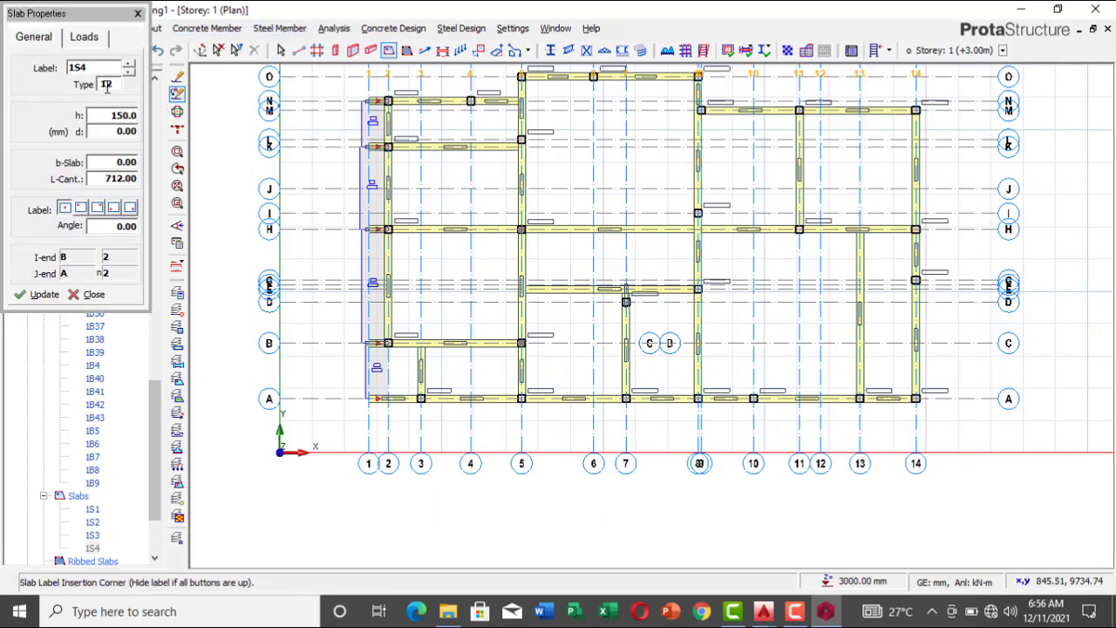
click(107, 84)
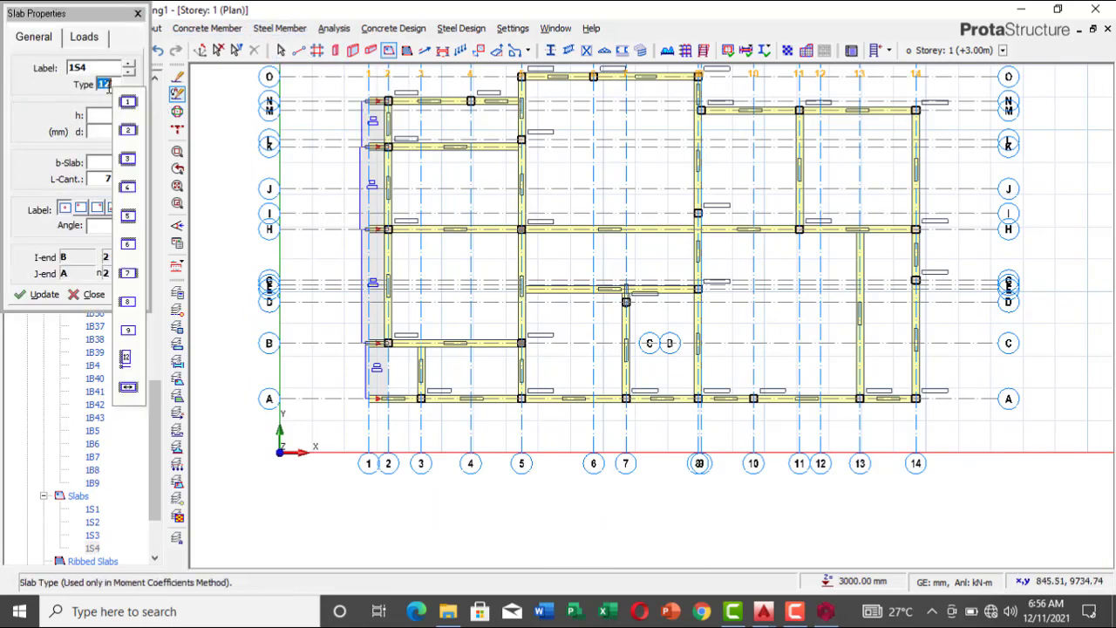
click(130, 104)
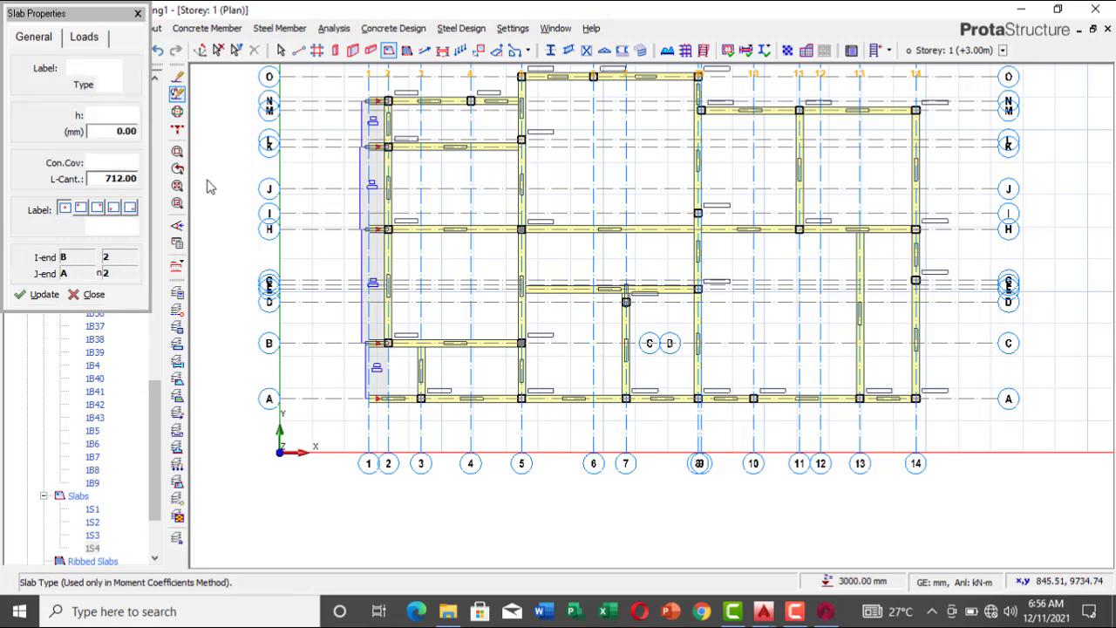
click(612, 264)
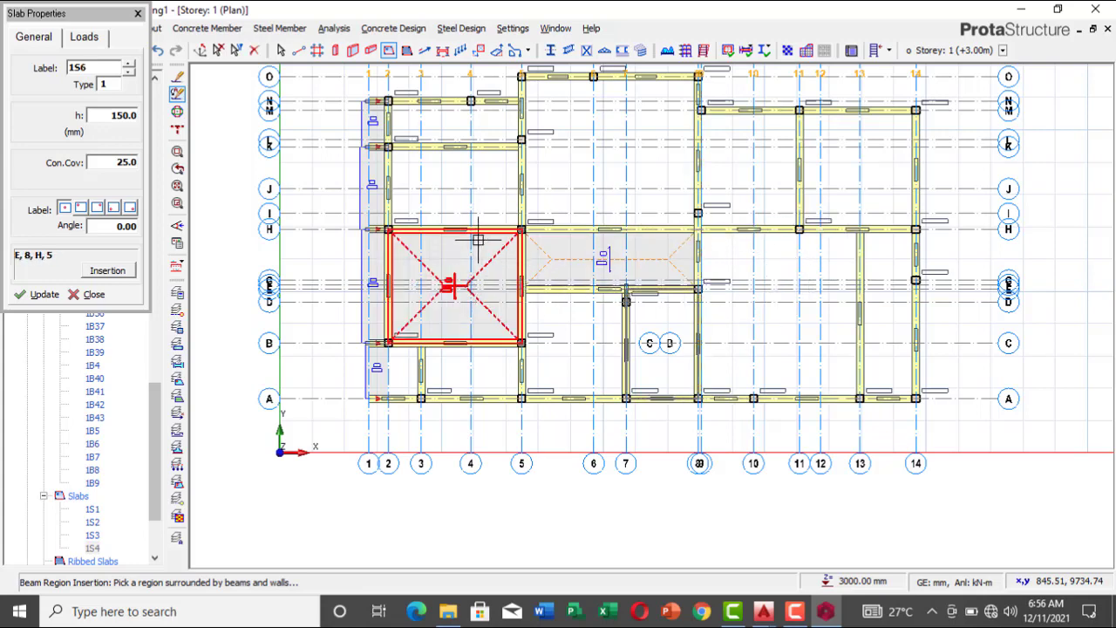
click(448, 187)
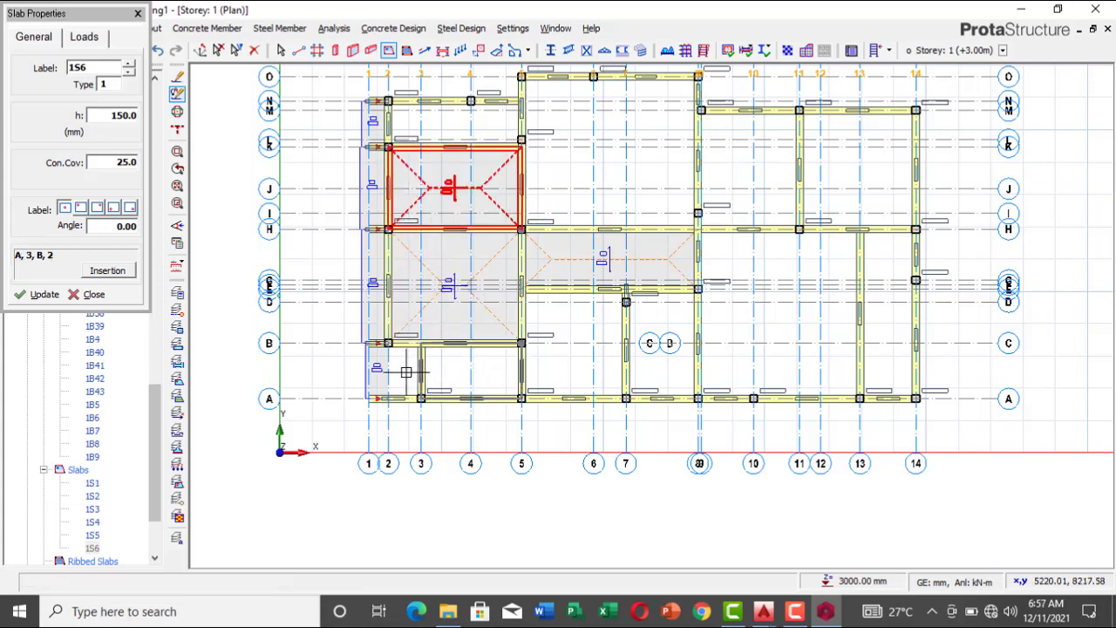
click(441, 375)
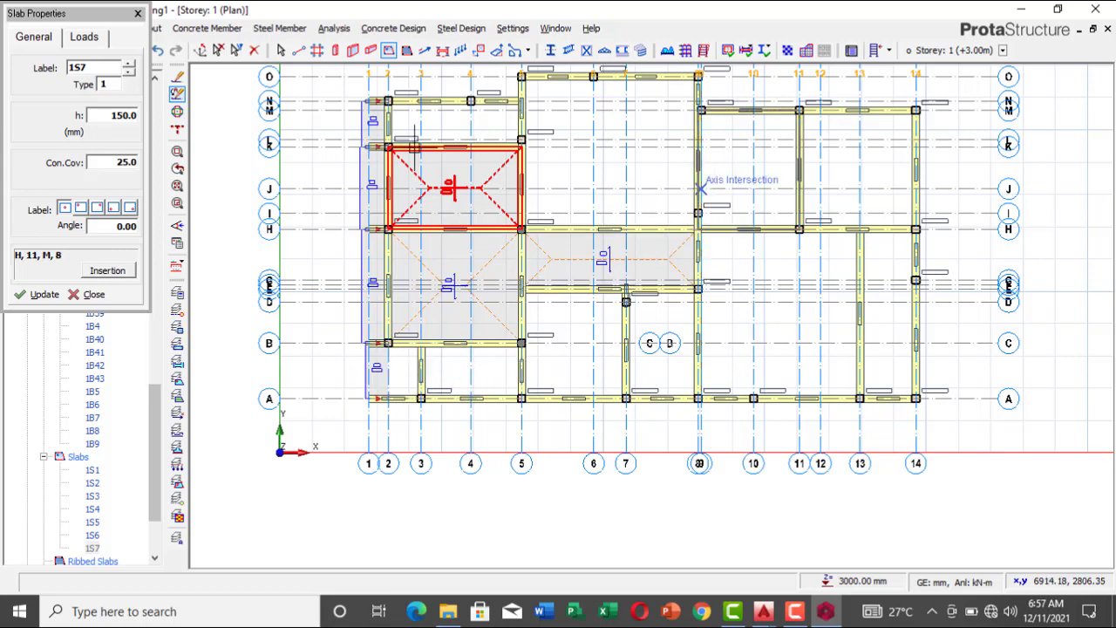
Step: Set the slab type to 2 and insert 150 mm slabs in bays K–N/2–5 and A–B/3–5
click(111, 84)
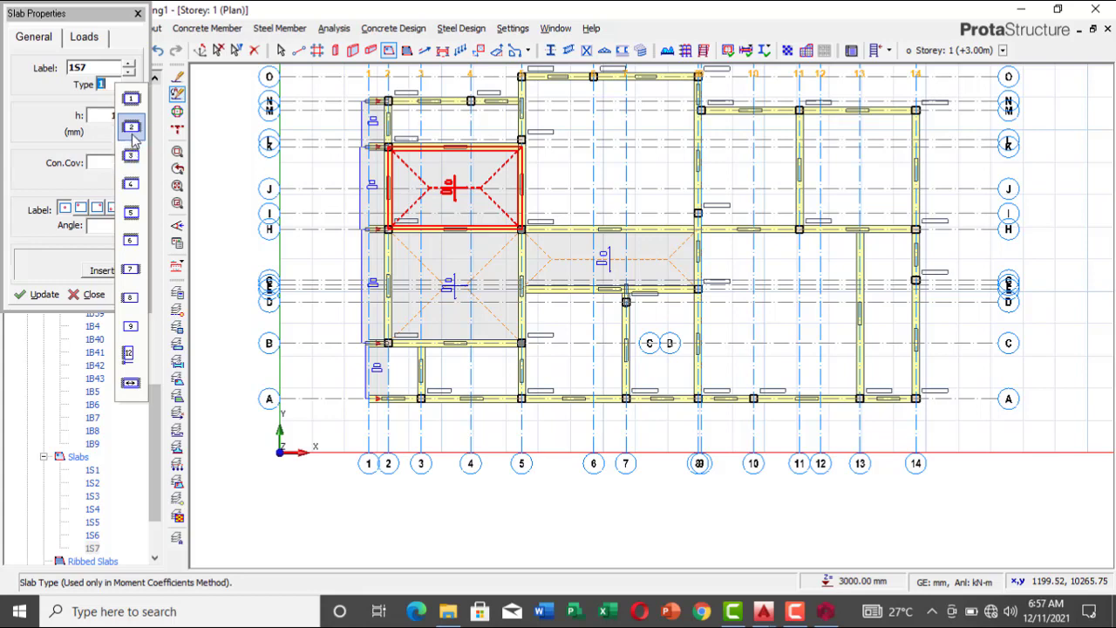
click(131, 126)
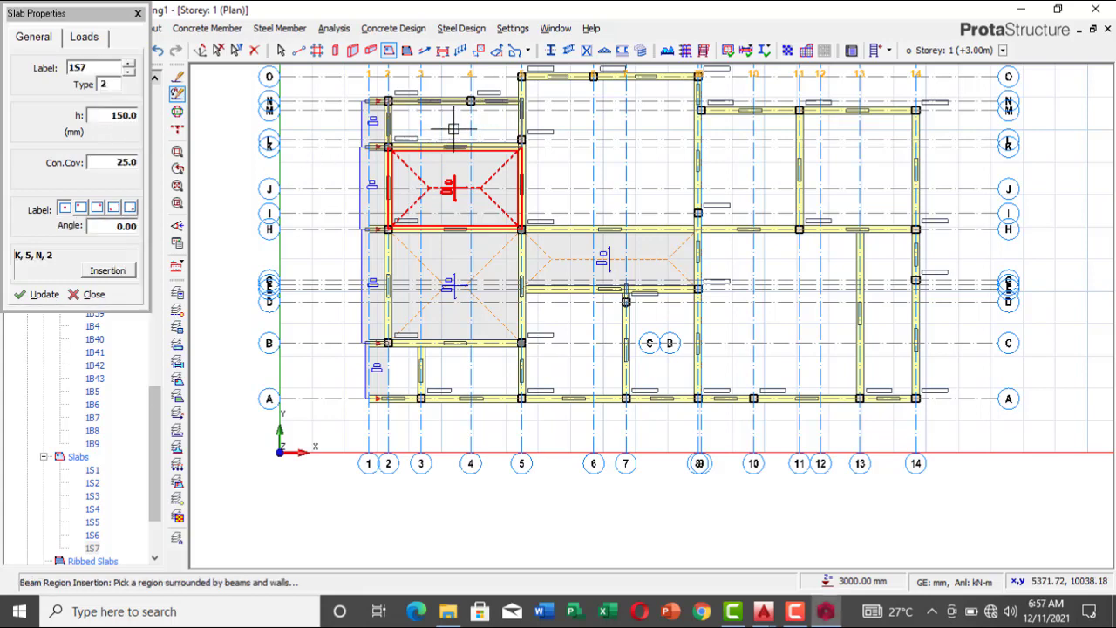
click(454, 129)
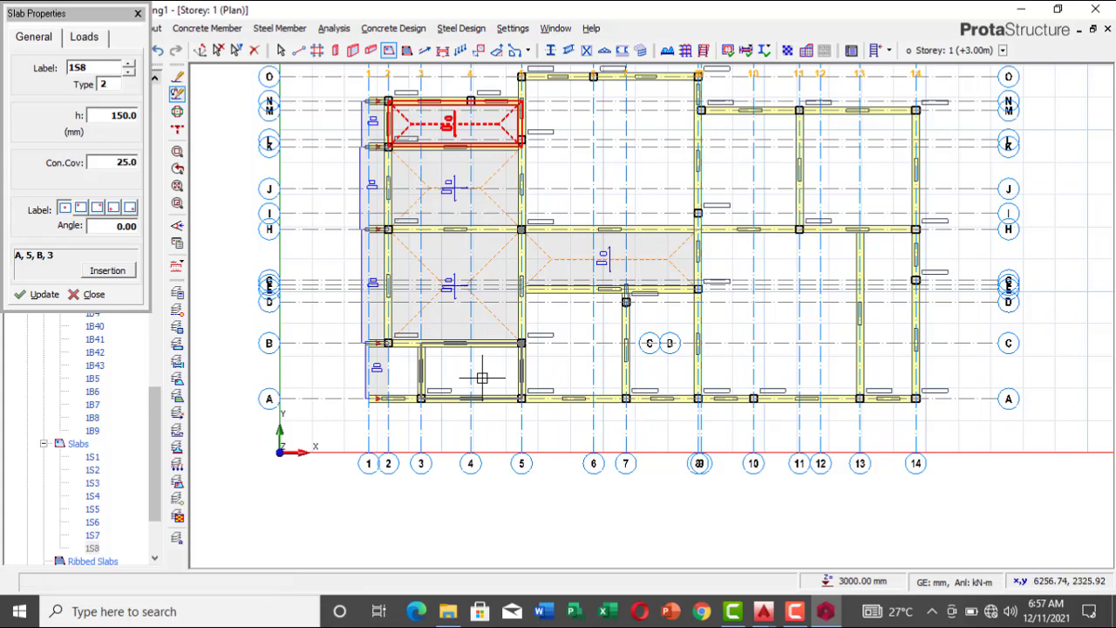
click(482, 376)
Step: Set the slab type to 3 and insert 150 mm slabs in bays A–B/2–3, A–E/5–7, H–M/8–11 and A–H/8–13
click(120, 84)
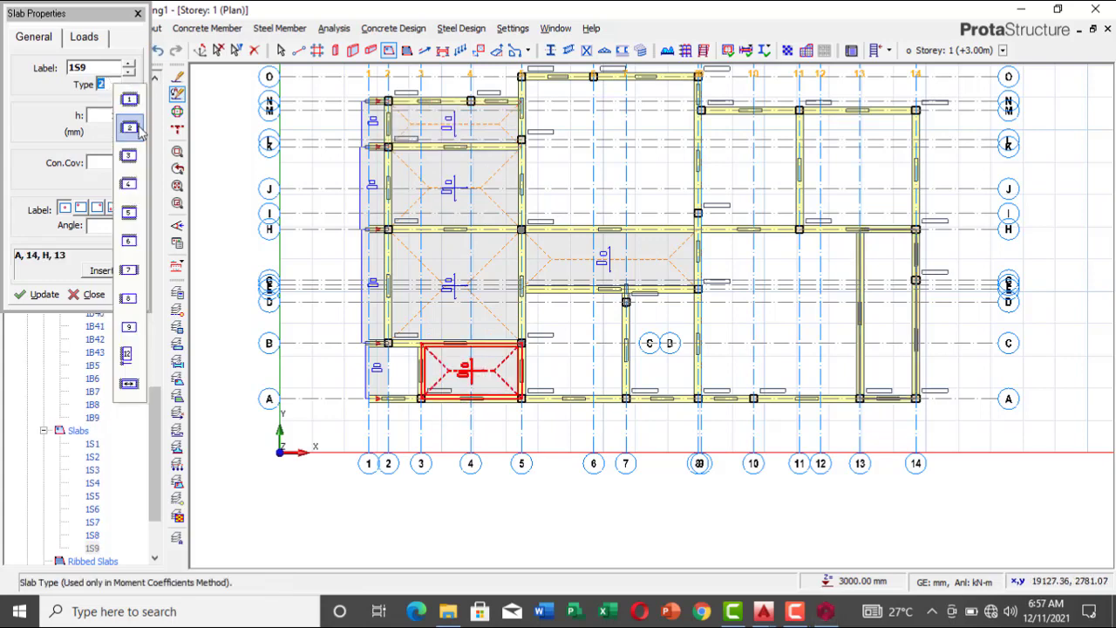
click(141, 162)
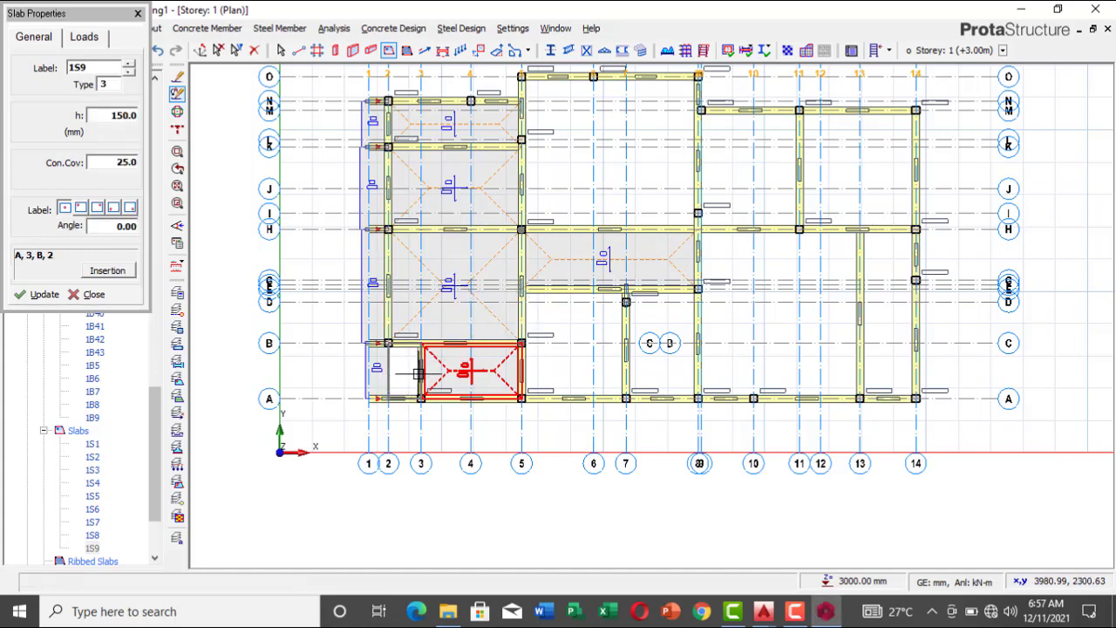
click(403, 375)
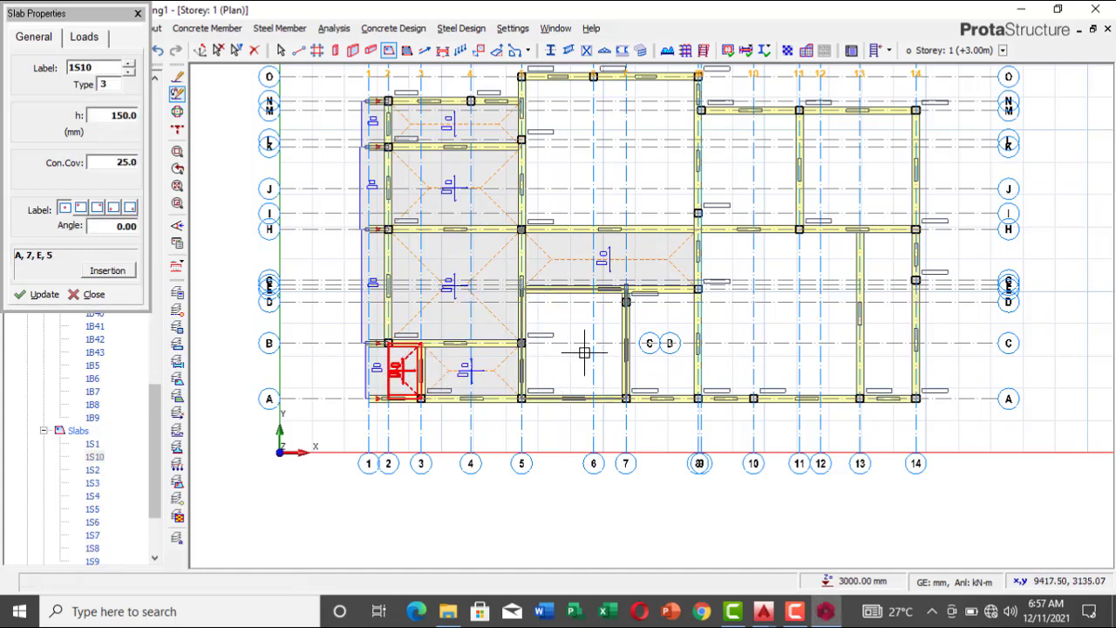
click(584, 353)
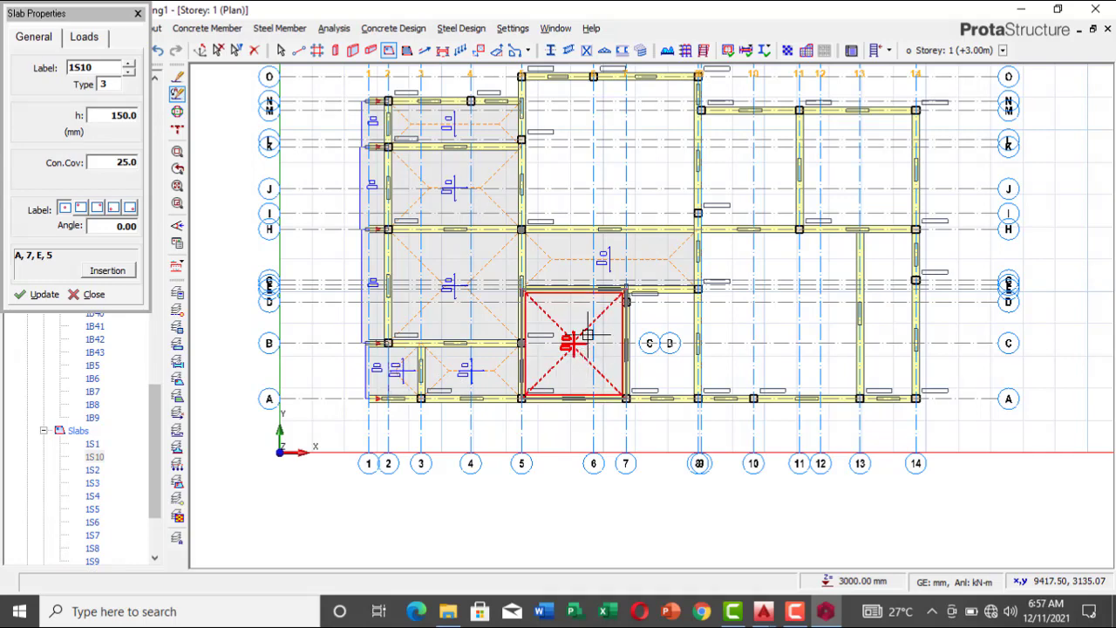
click(762, 174)
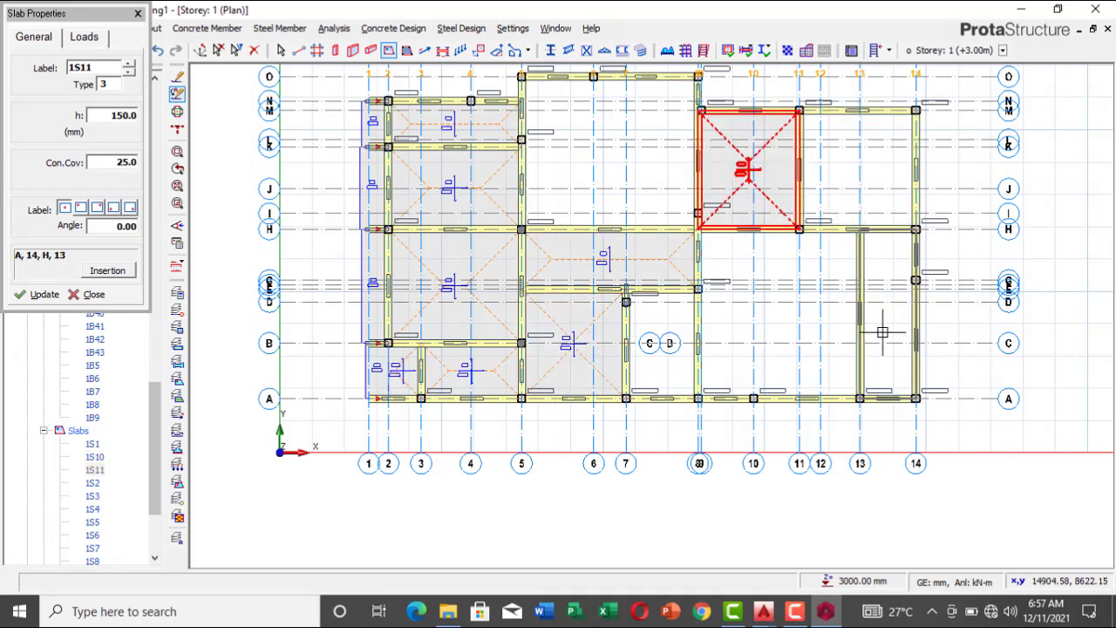
click(819, 352)
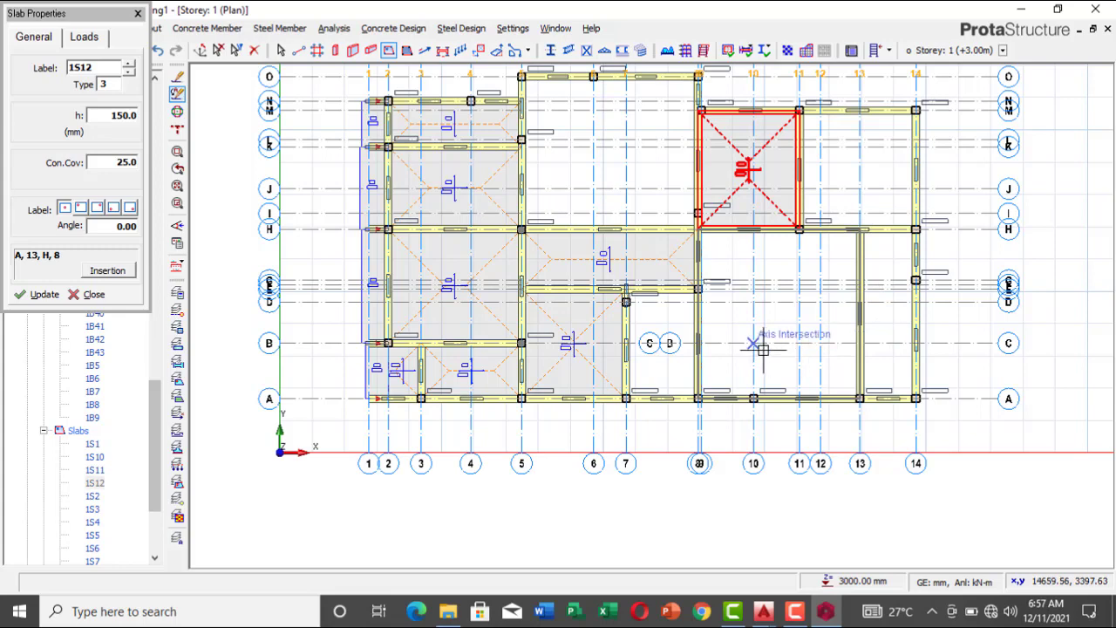
click(763, 349)
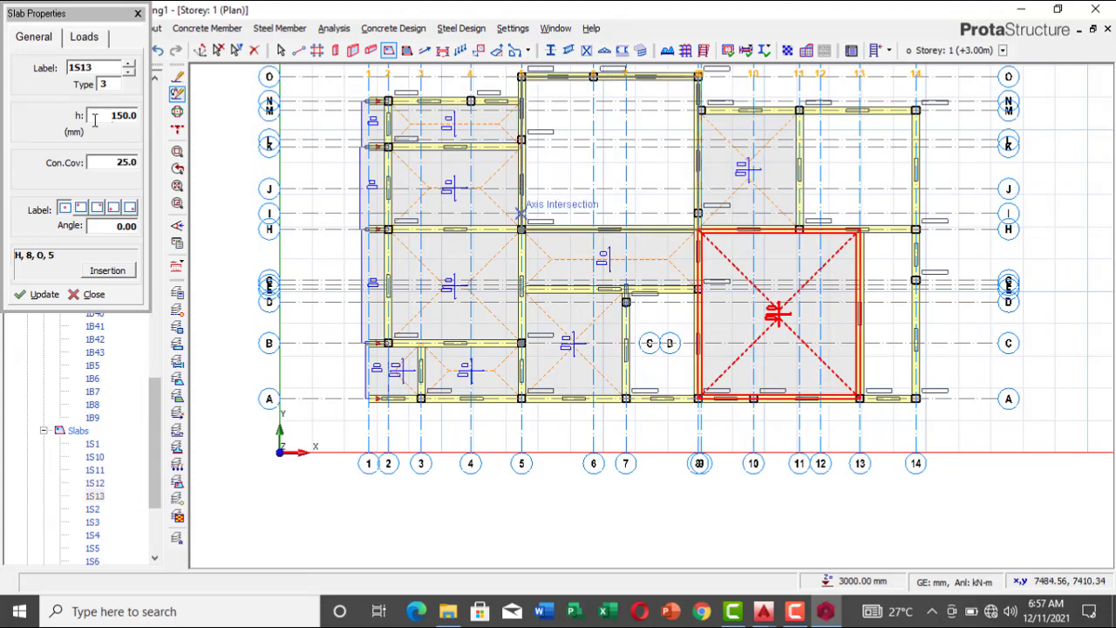
Step: Insert 150 mm slabs in bay A–H/13–14 as type 4, bay H–M/11–14, and bay H–O/5–8 as type 3, and end the insertion
click(121, 83)
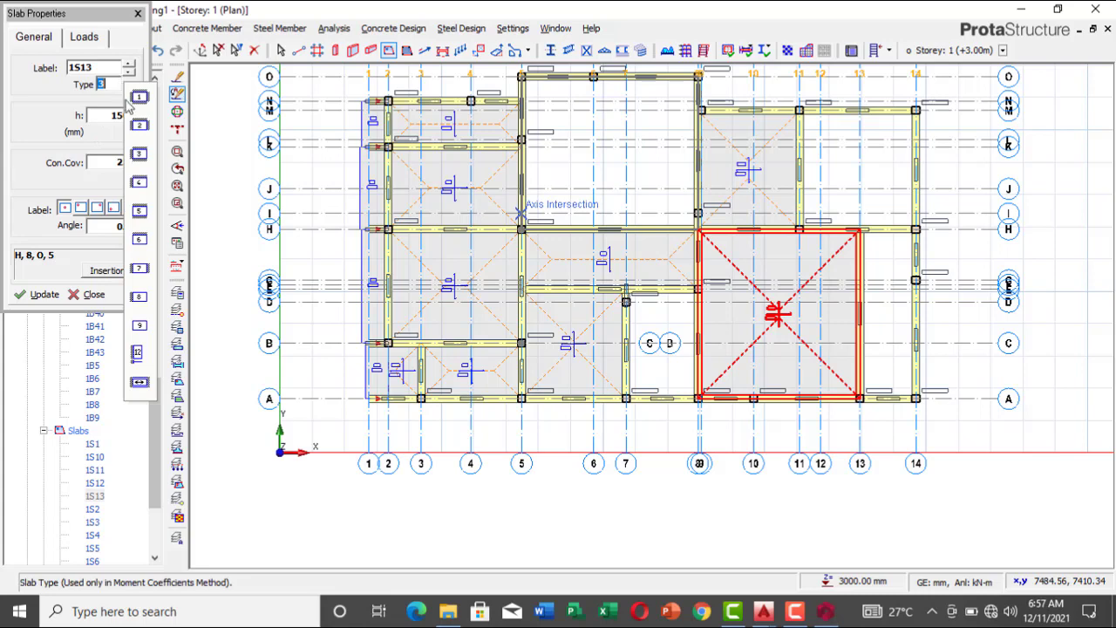
click(140, 210)
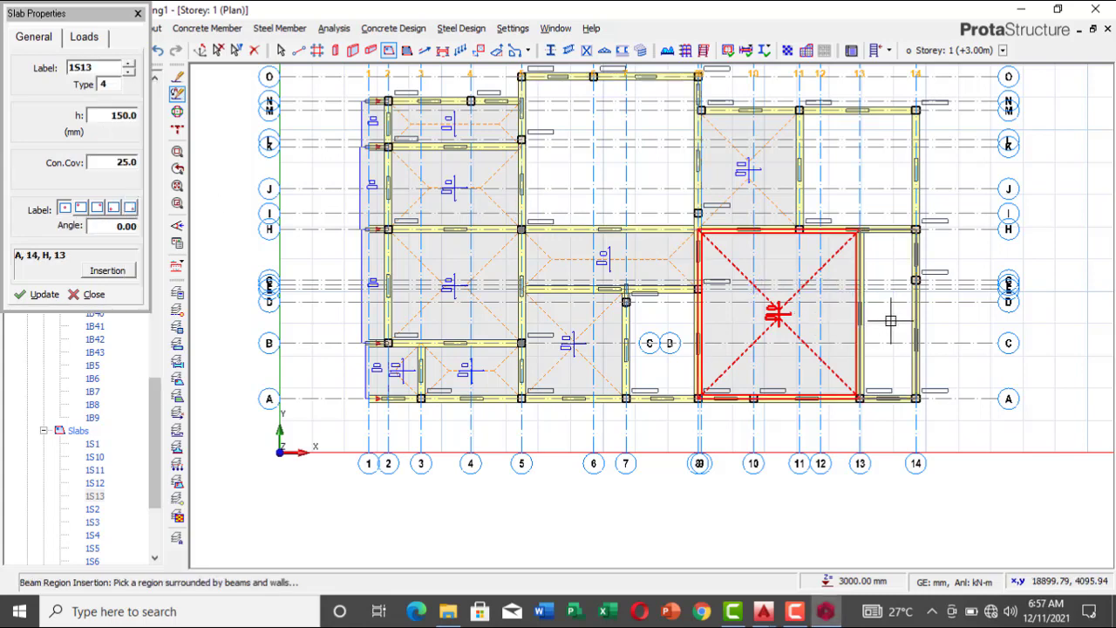
click(857, 174)
click(578, 145)
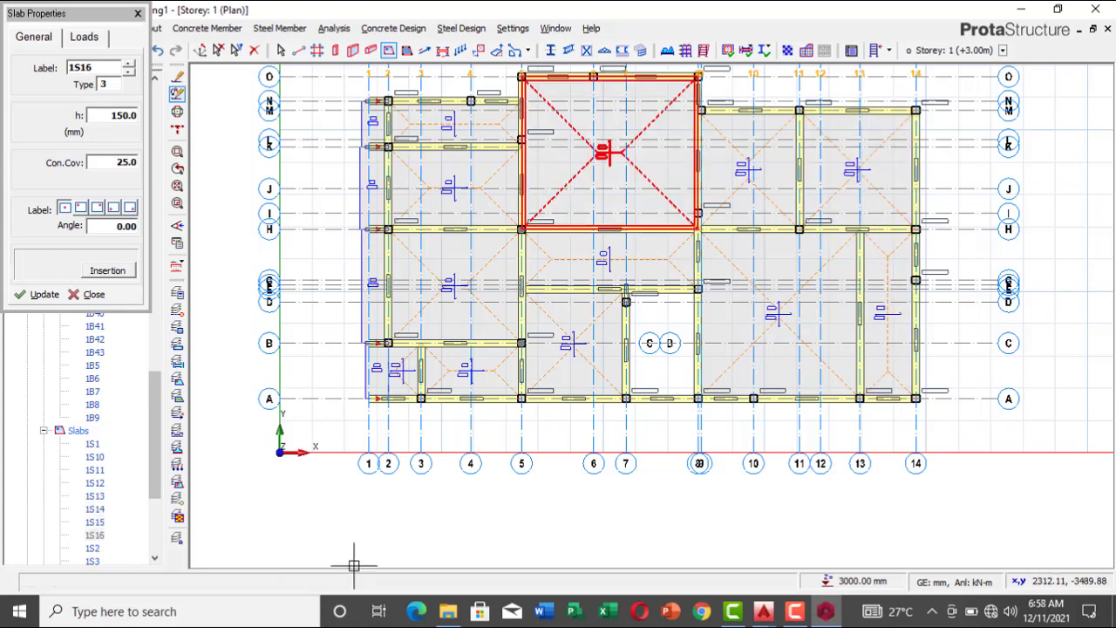
key(Escape)
Step: Open the Storey 2 (+6.00m) plan from the project structure
scroll(358, 419, up, 1)
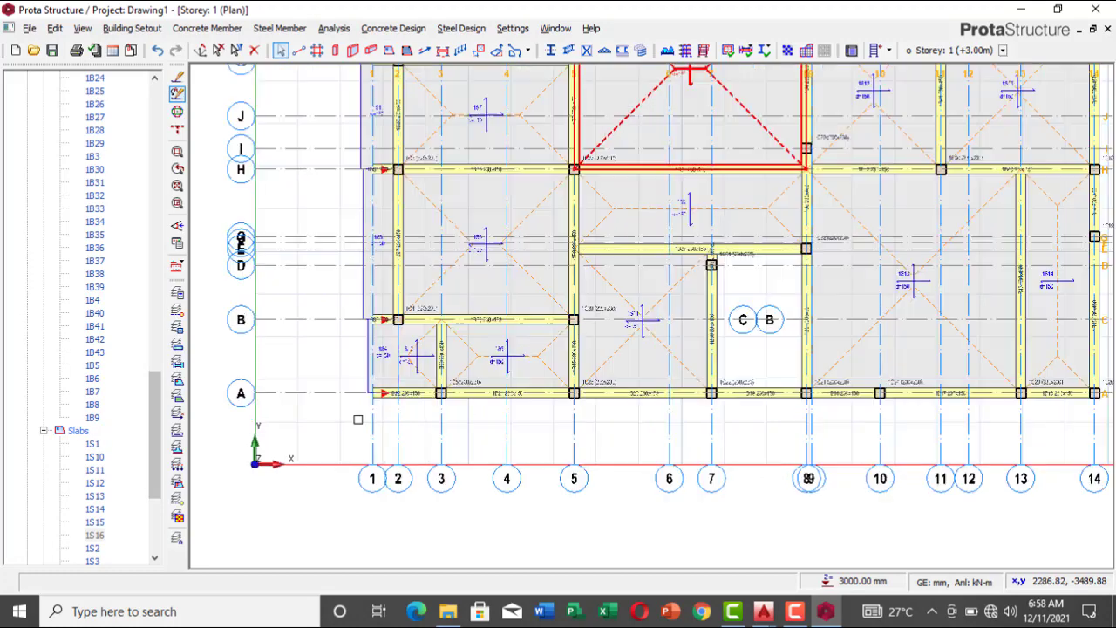
scroll(358, 416, down, 1)
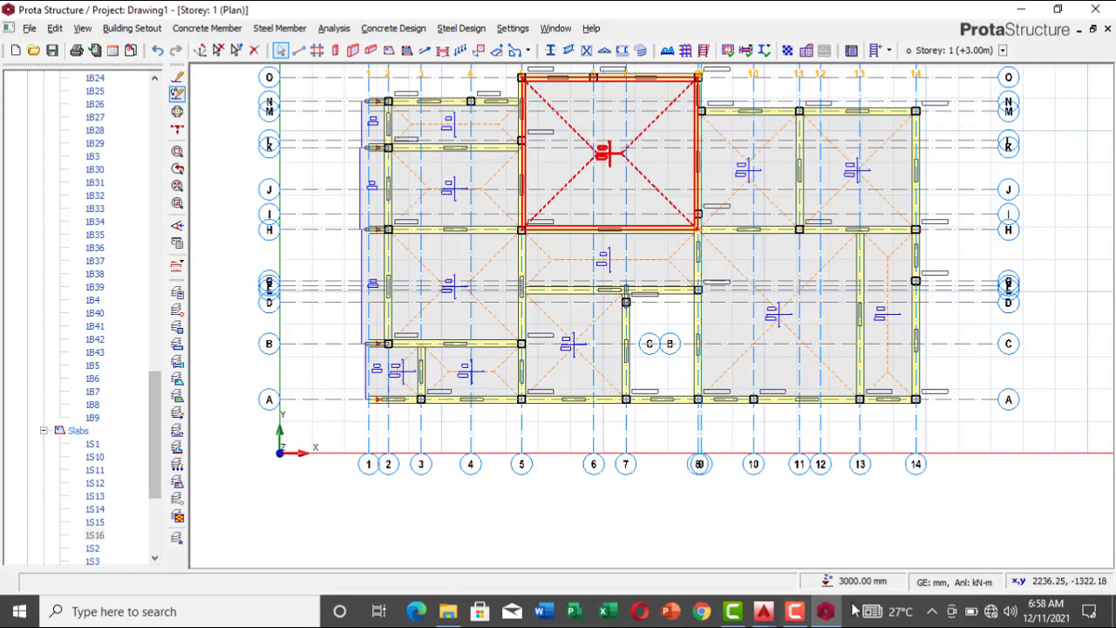
mouse_move(763, 615)
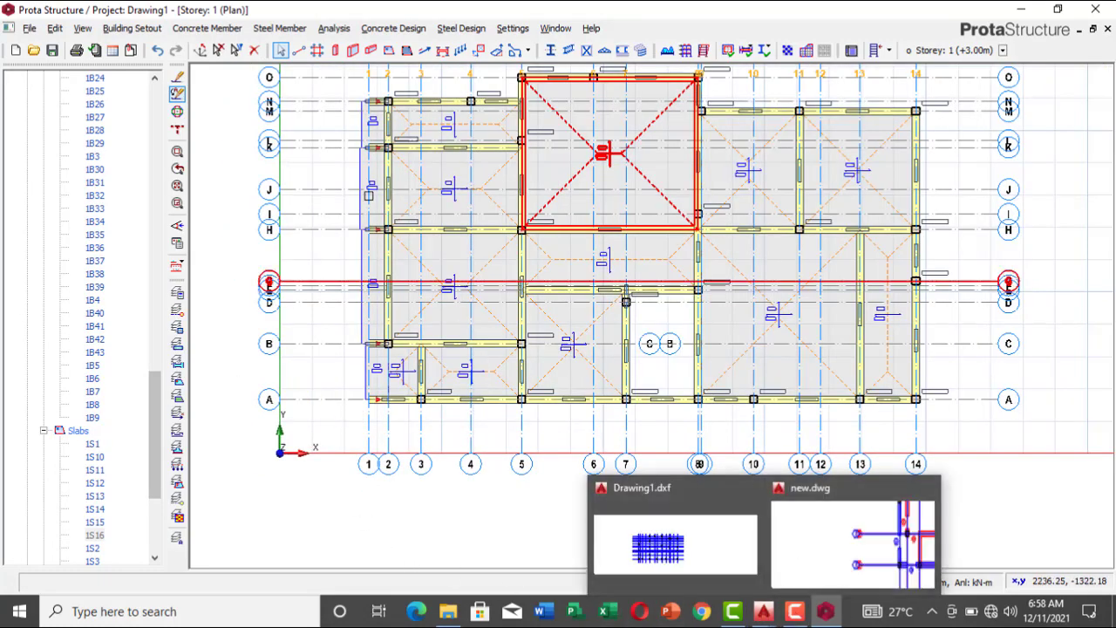
drag(155, 436, 154, 561)
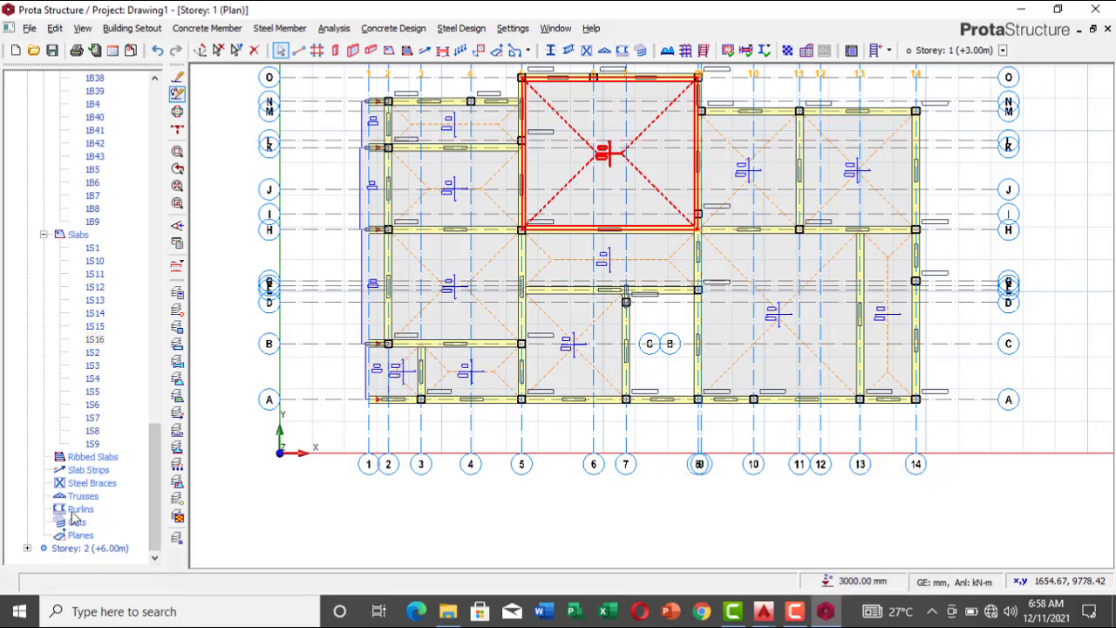
double_click(68, 549)
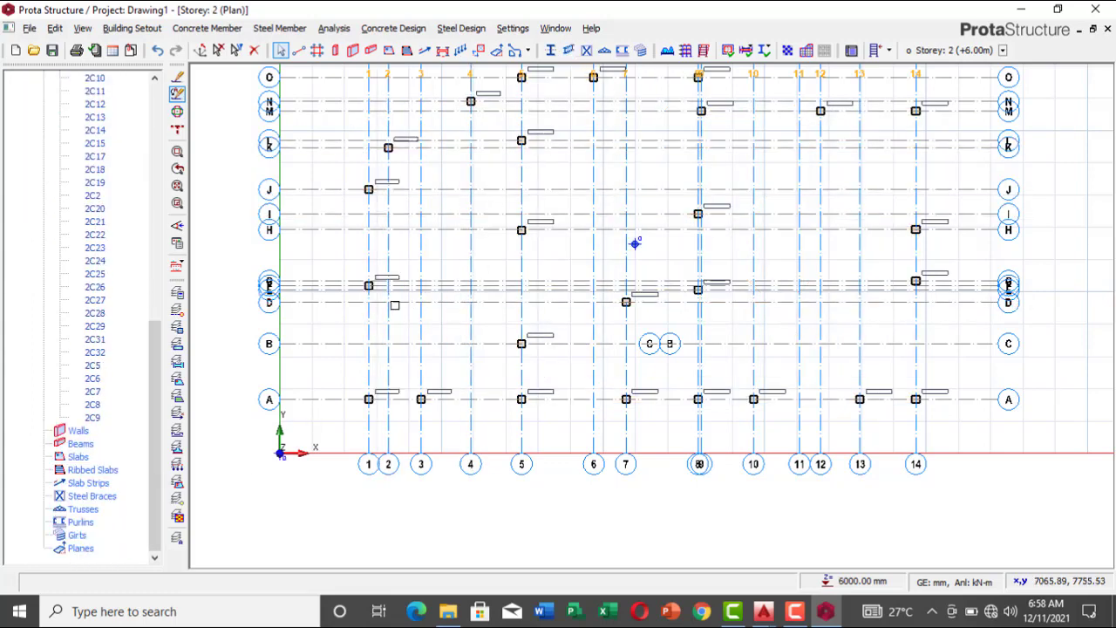
scroll(635, 244, down, 3)
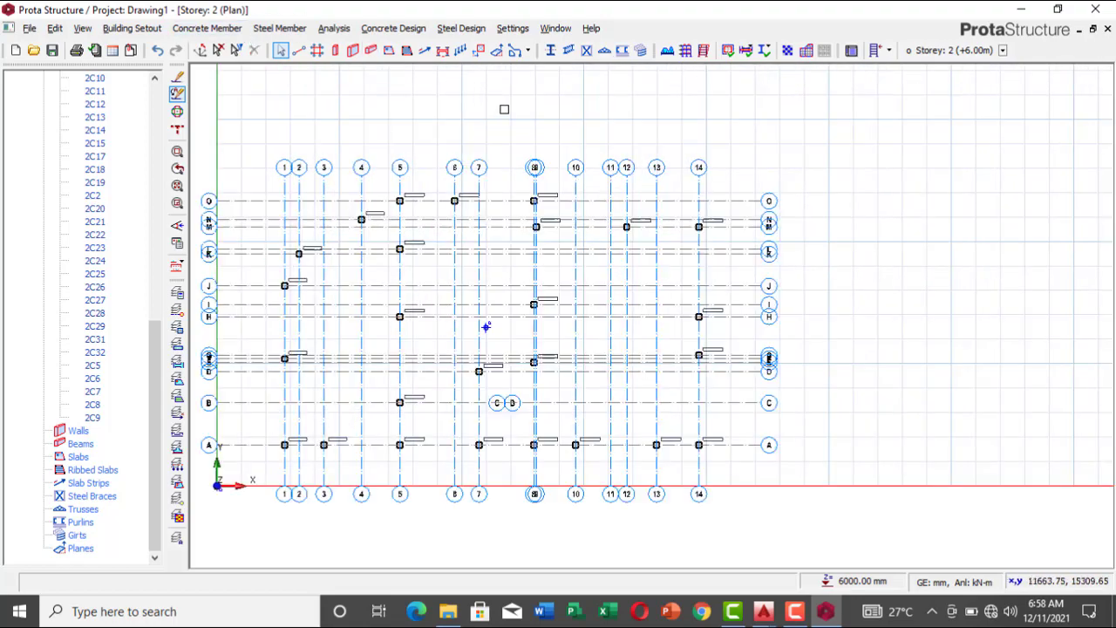
Step: Insert 230 x 450 mm beams along axis O from axis 5 to 8 and along axis 8 from axis O to A
click(373, 52)
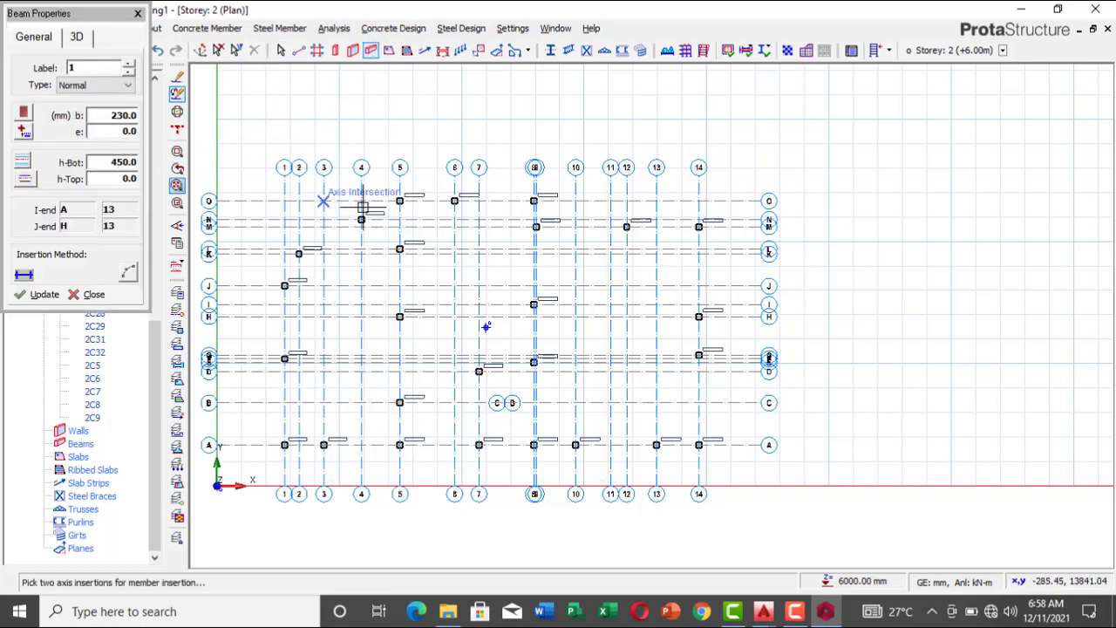
click(399, 201)
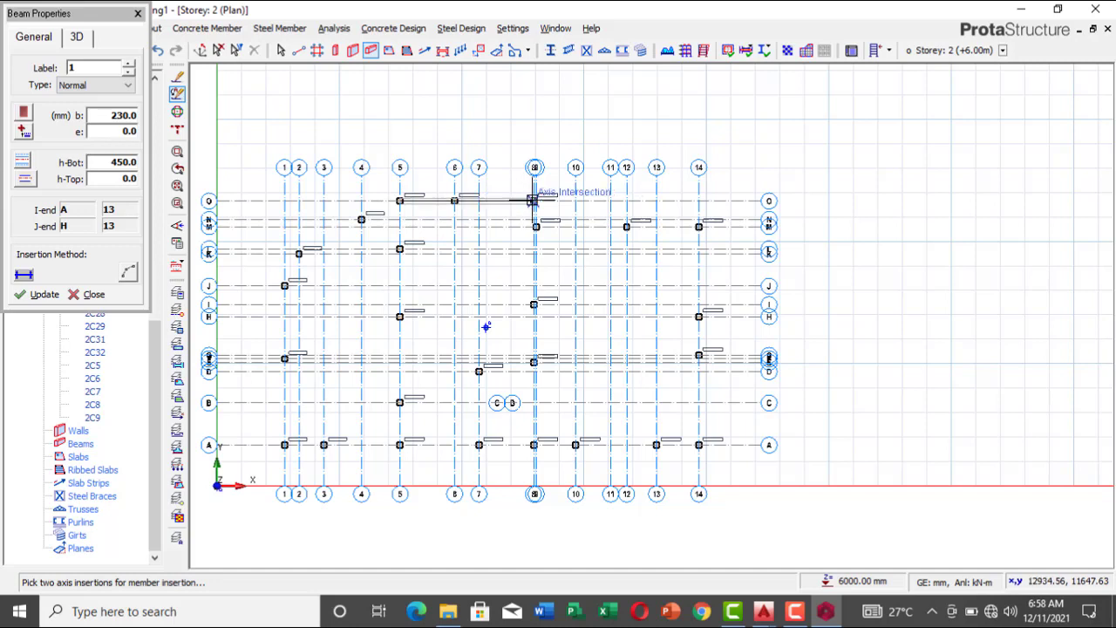
click(536, 201)
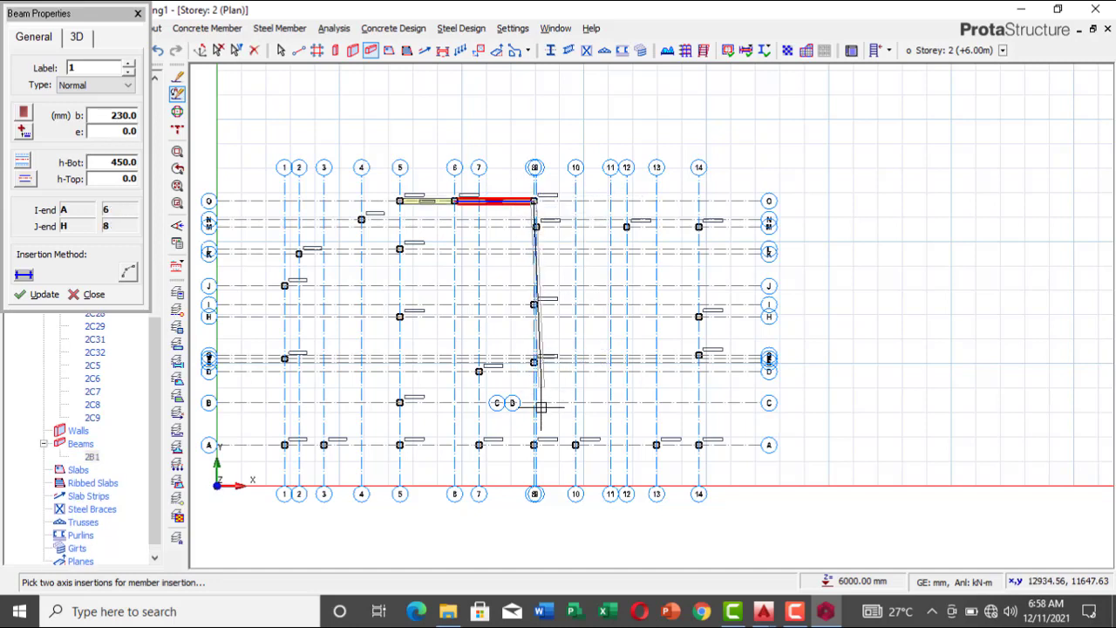
click(535, 445)
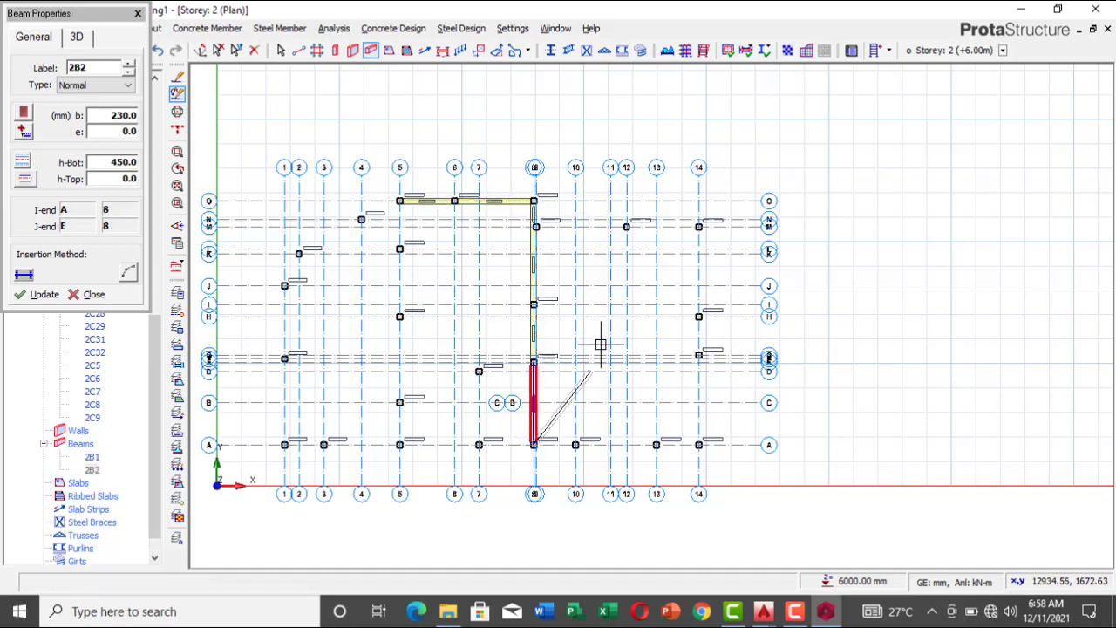
key(Escape)
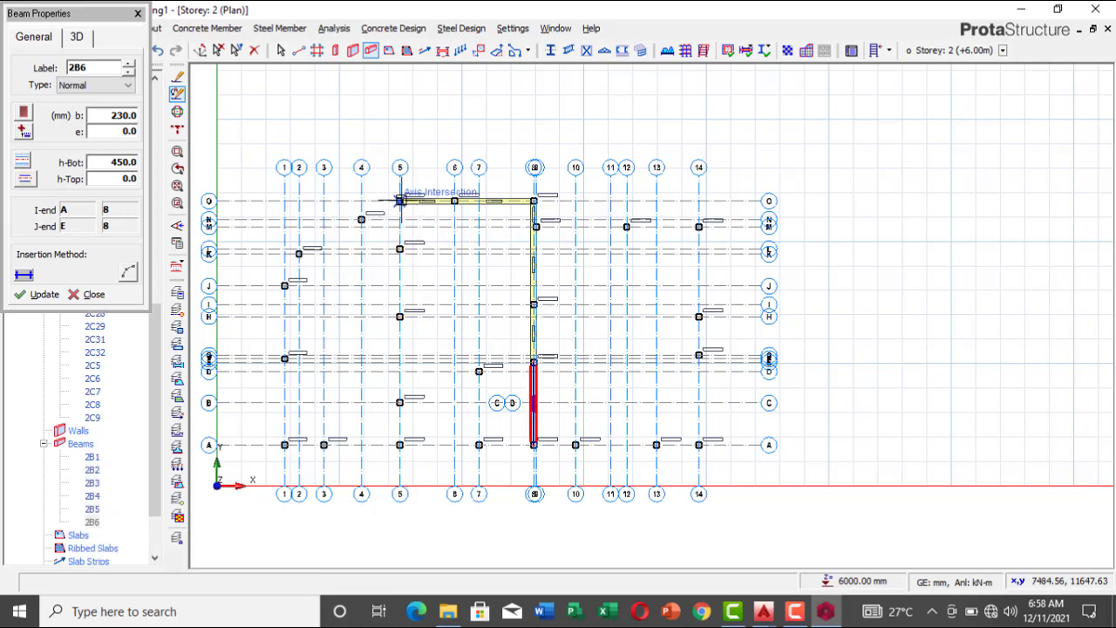
Step: Insert 230 x 450 mm beams along axis 5 from axis O to axis A and end the chain
click(400, 203)
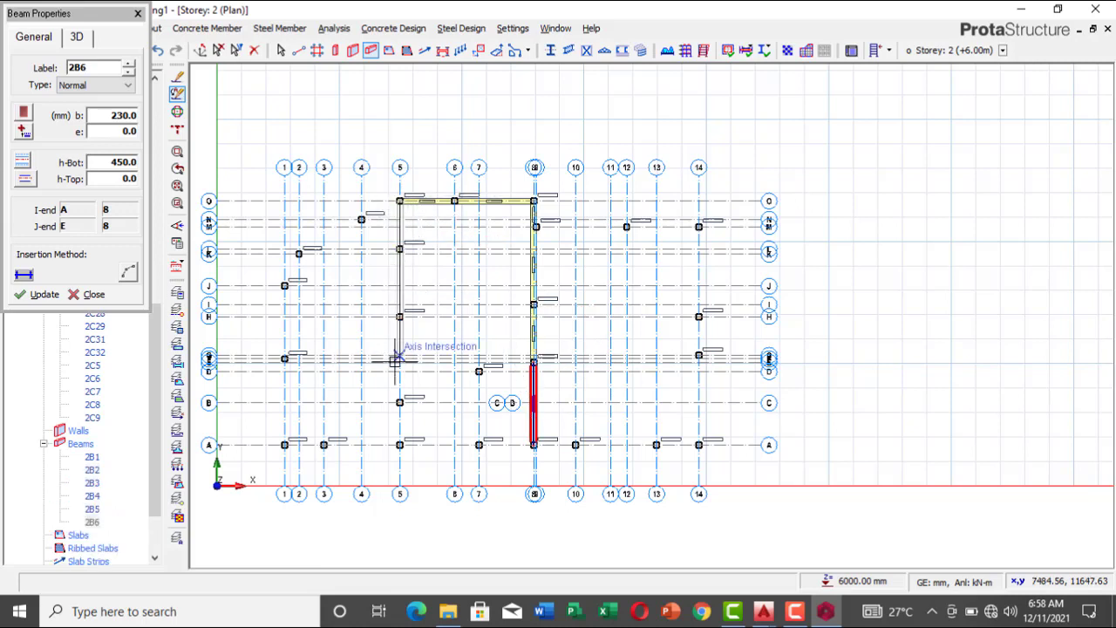
click(399, 445)
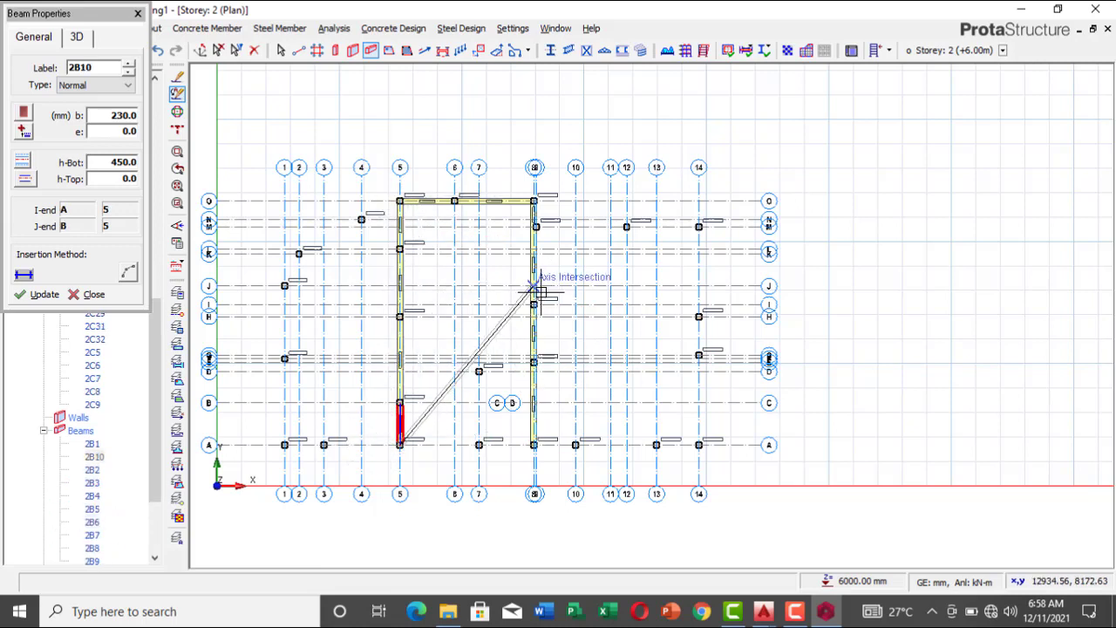
key(Escape)
Step: Insert 230 x 450 mm beams along axis M from axis 8 to 14, axis 14 down to A, and axis A back to axis 1
click(535, 226)
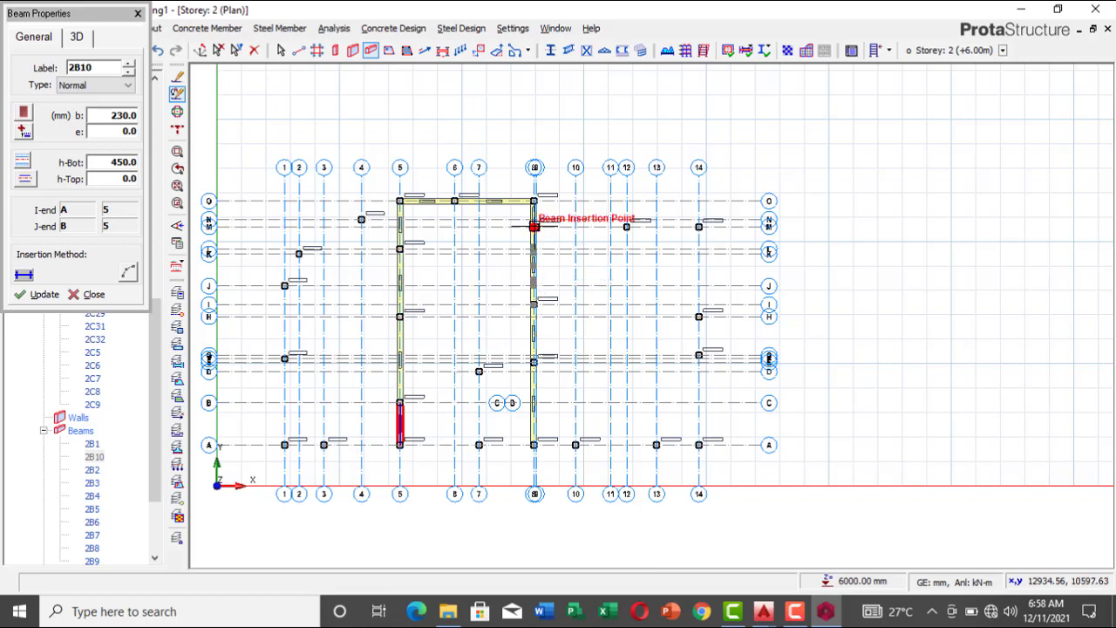
click(701, 227)
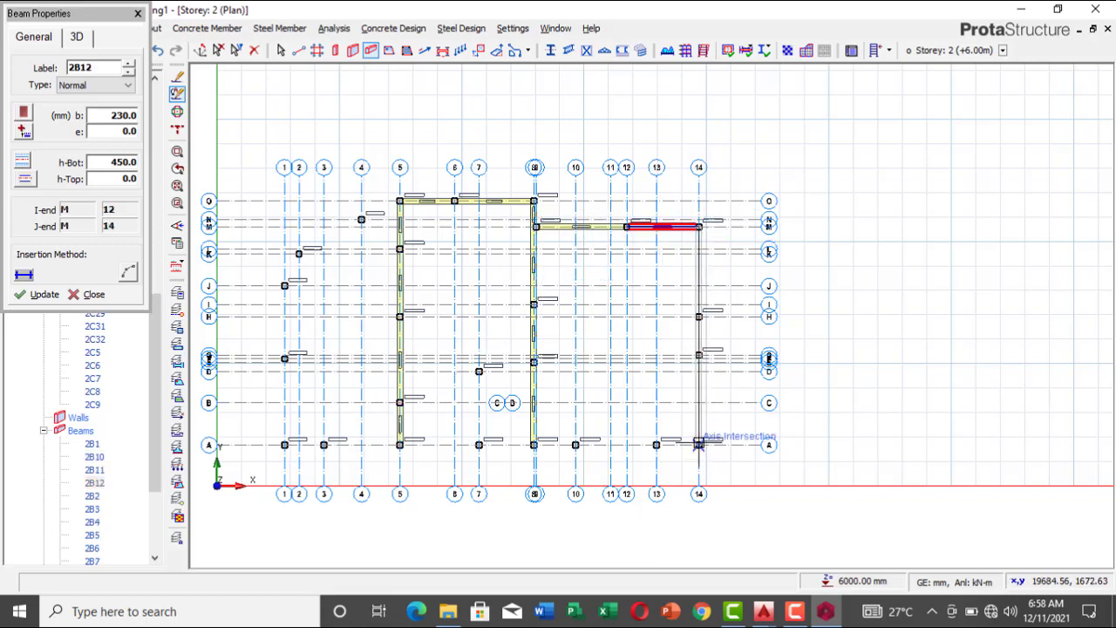
click(698, 445)
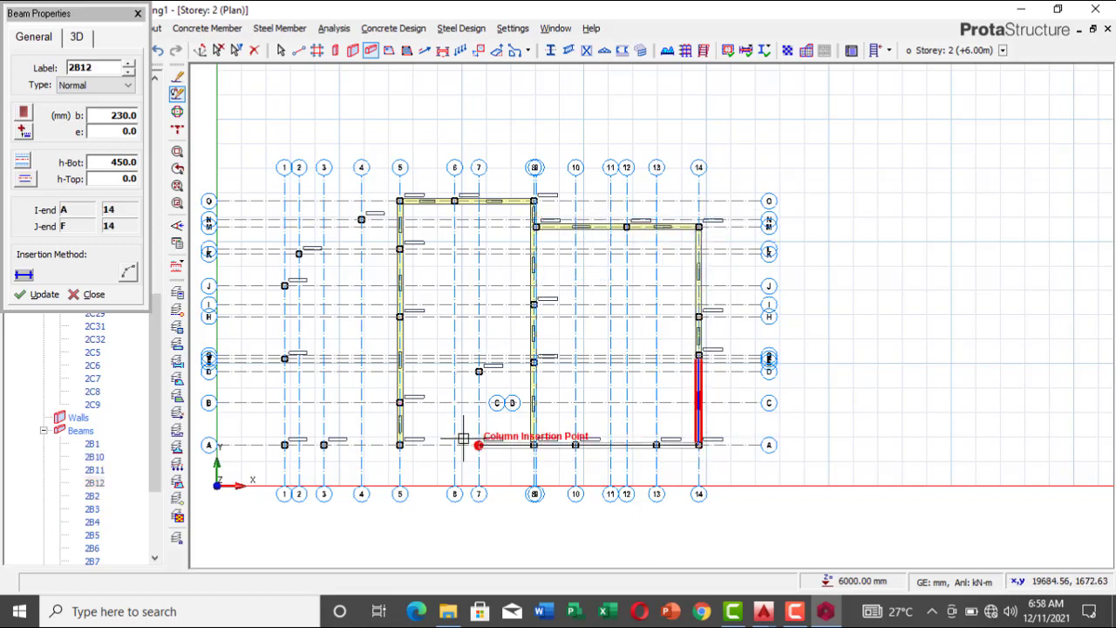
click(285, 445)
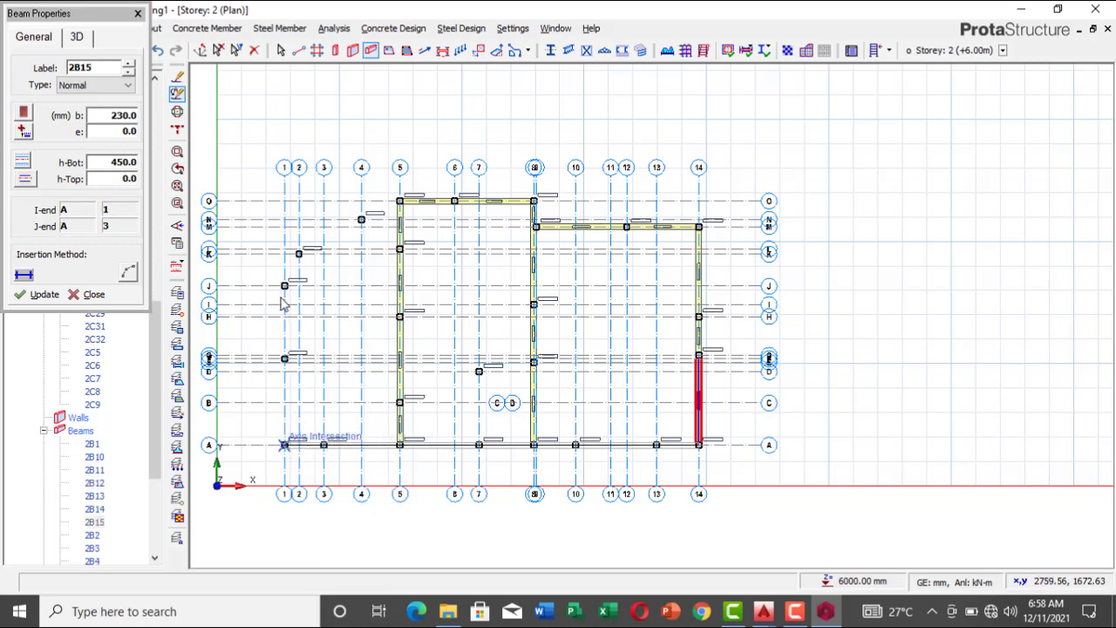
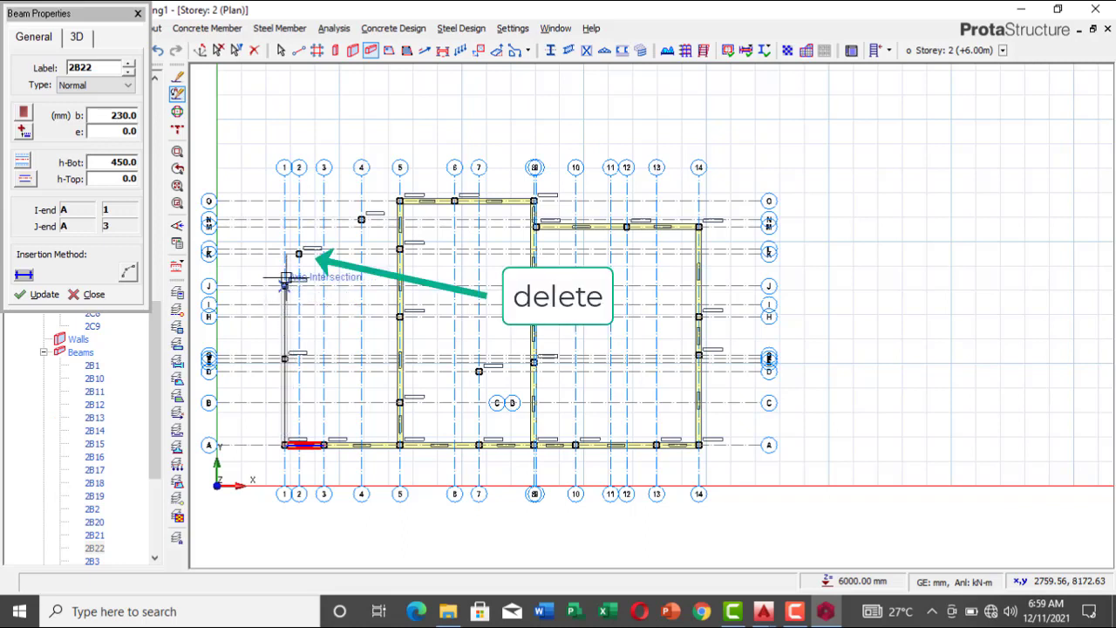
Step: Insert 230 x 450 mm beams along axis 1 from axis A up to axis K
click(285, 286)
scroll(292, 297, up, 3)
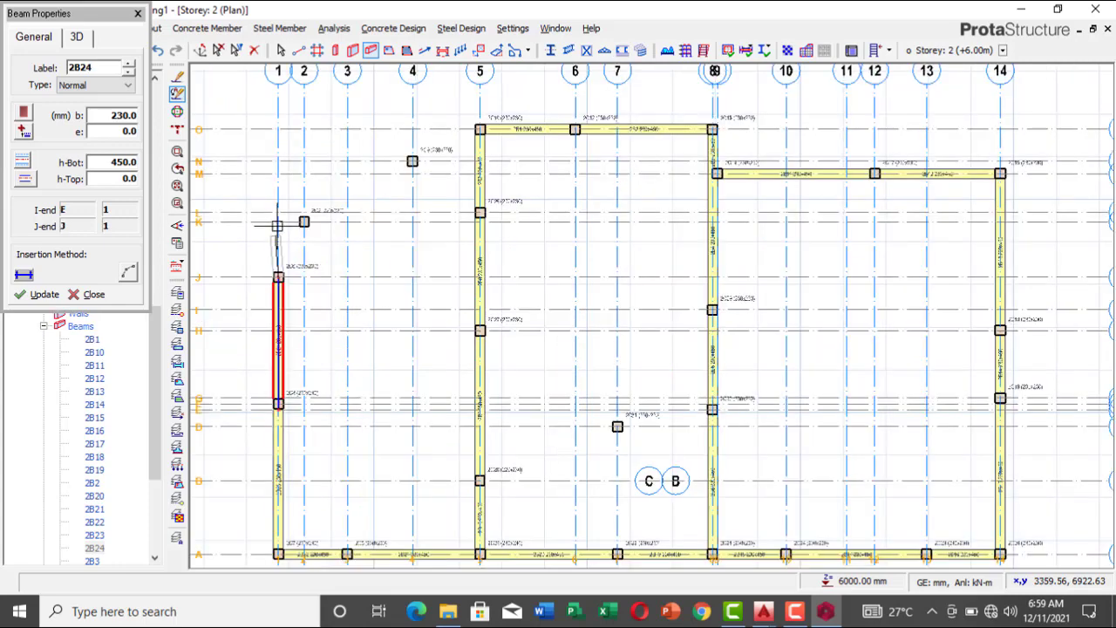
click(332, 230)
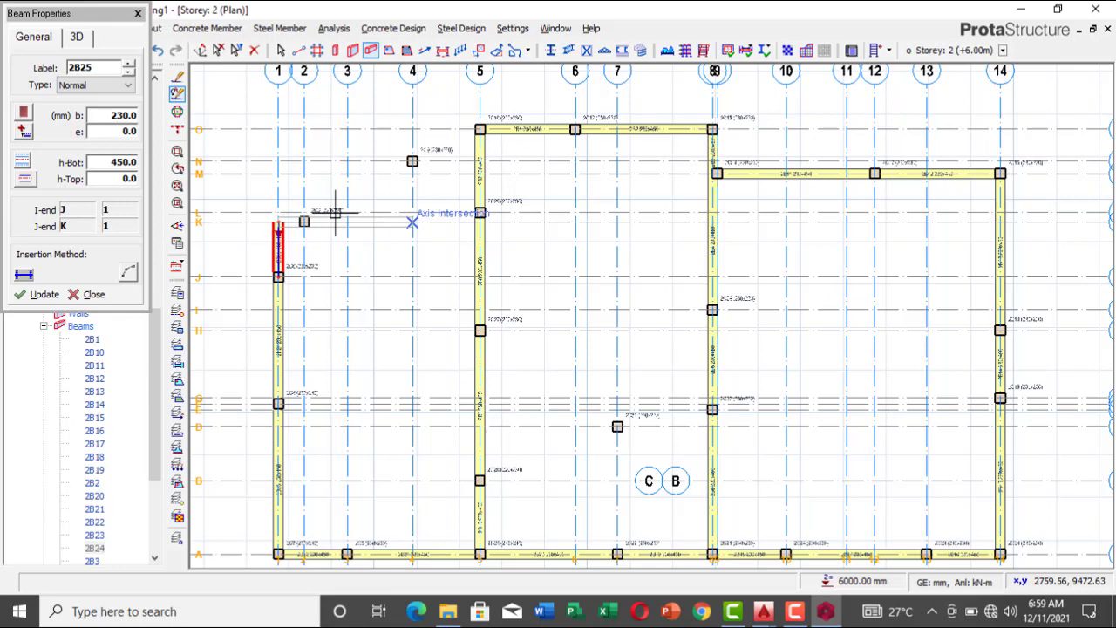
Step: Continue the 230 x 450 mm beams along axis K to axis 4, up axis 4 to N, and along axis N to axis 5
click(412, 222)
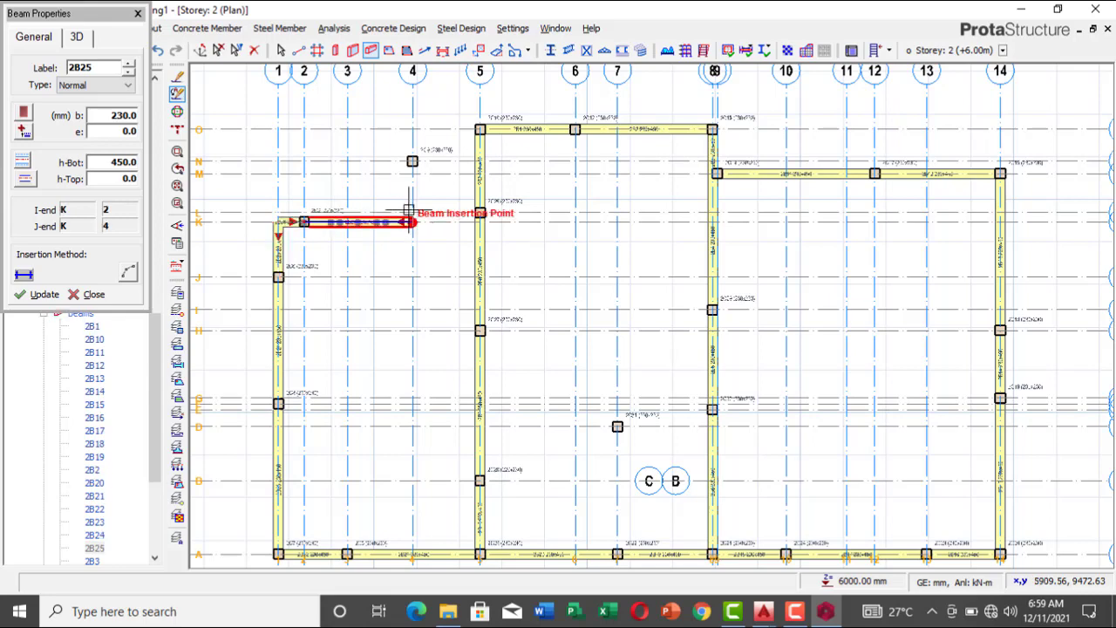
click(412, 161)
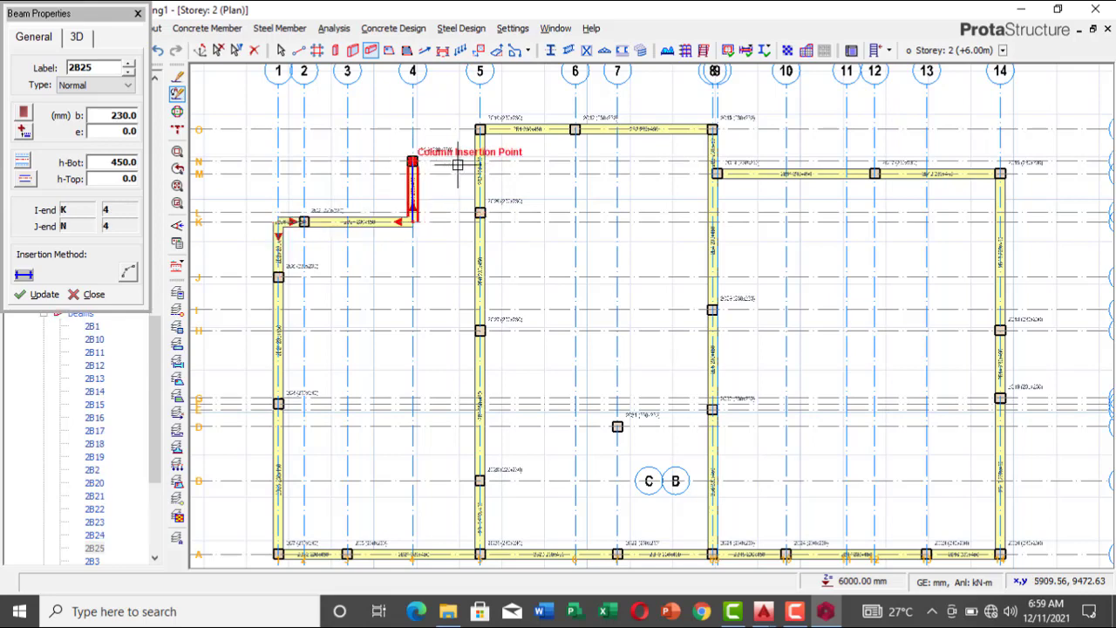
click(479, 162)
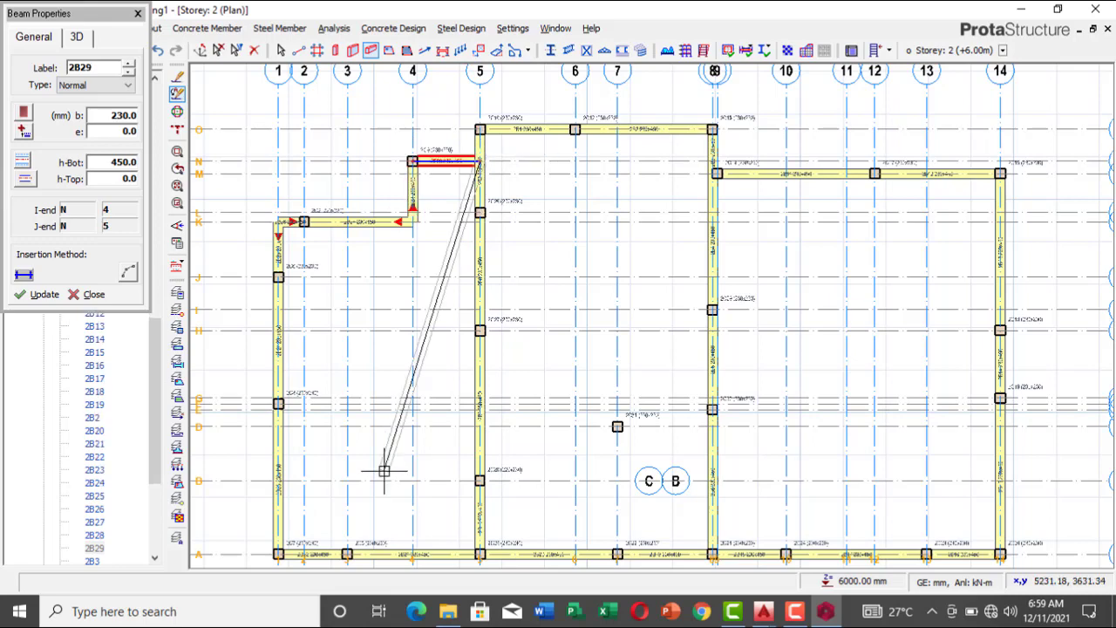
Step: Switch to new.dwg in AutoCAD and examine the upper-floor walls and columns, especially around the stairwell, for remaining beam positions
scroll(410, 196, down, 3)
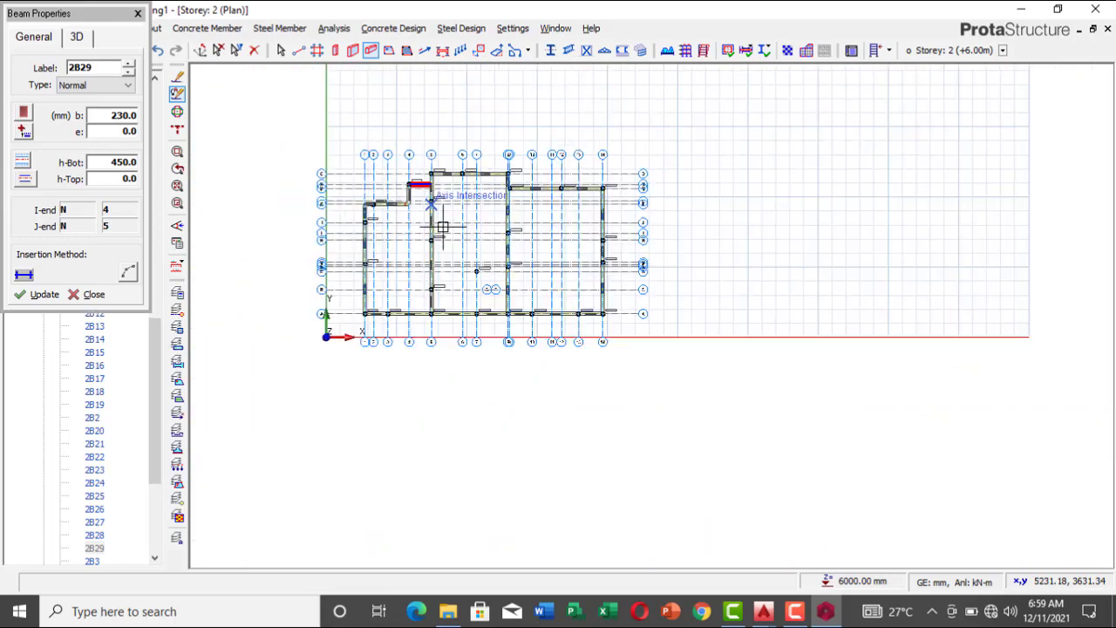
scroll(449, 231, up, 1)
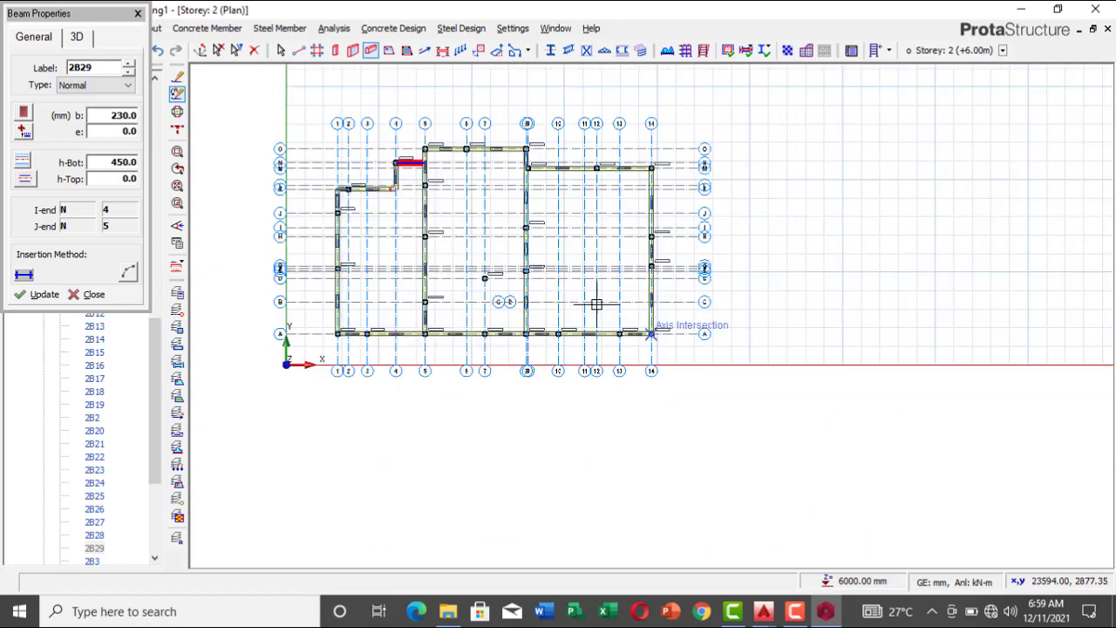
scroll(558, 215, up, 2)
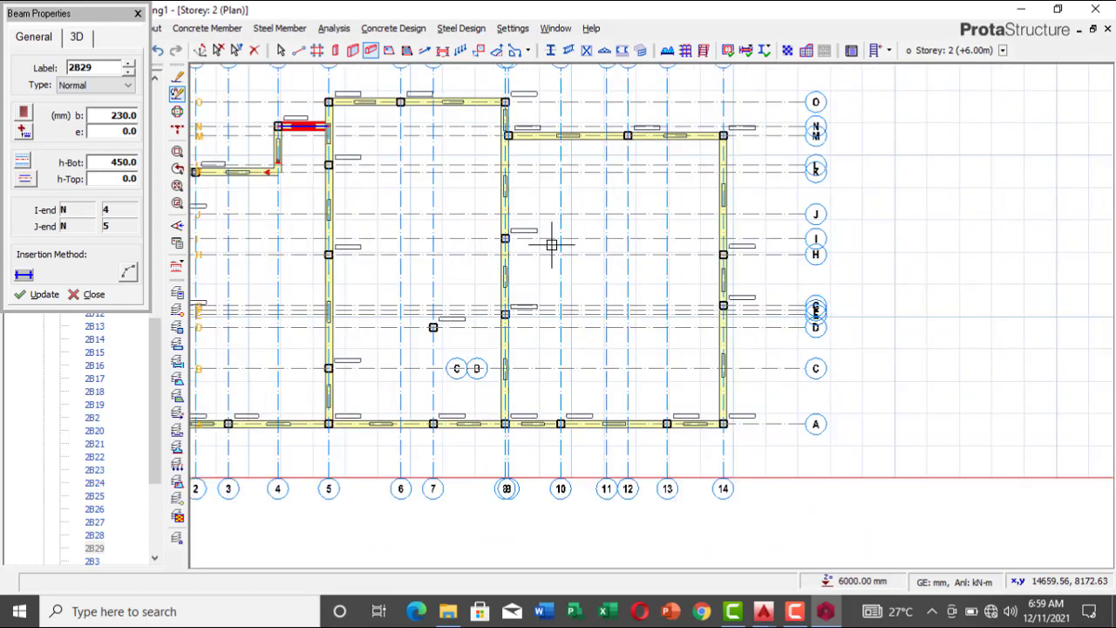
scroll(671, 251, down, 1)
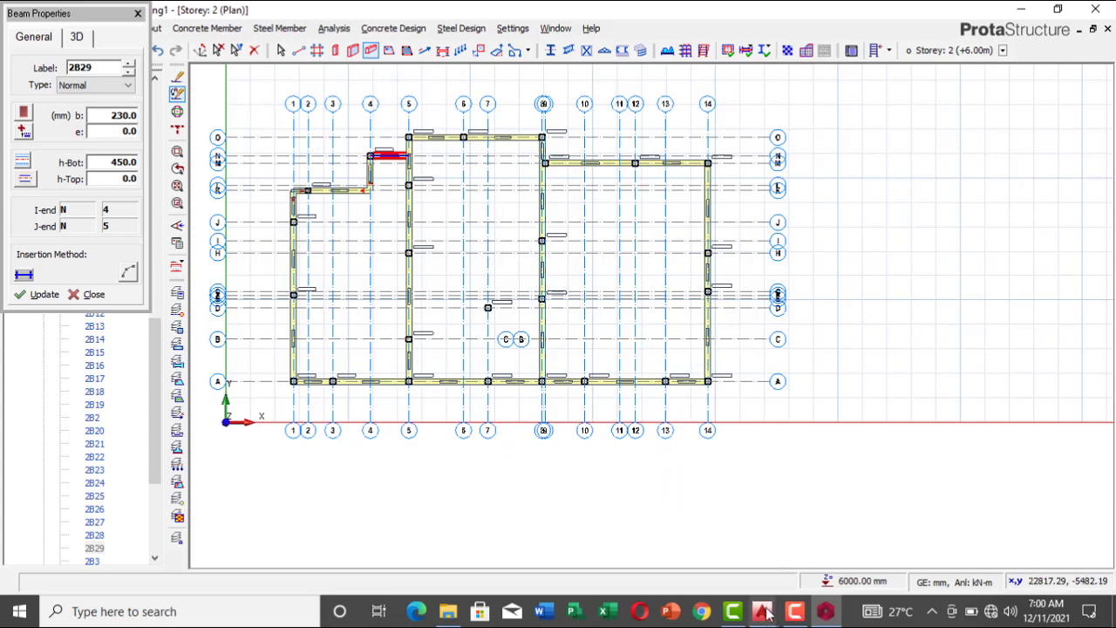
mouse_move(765, 613)
click(819, 572)
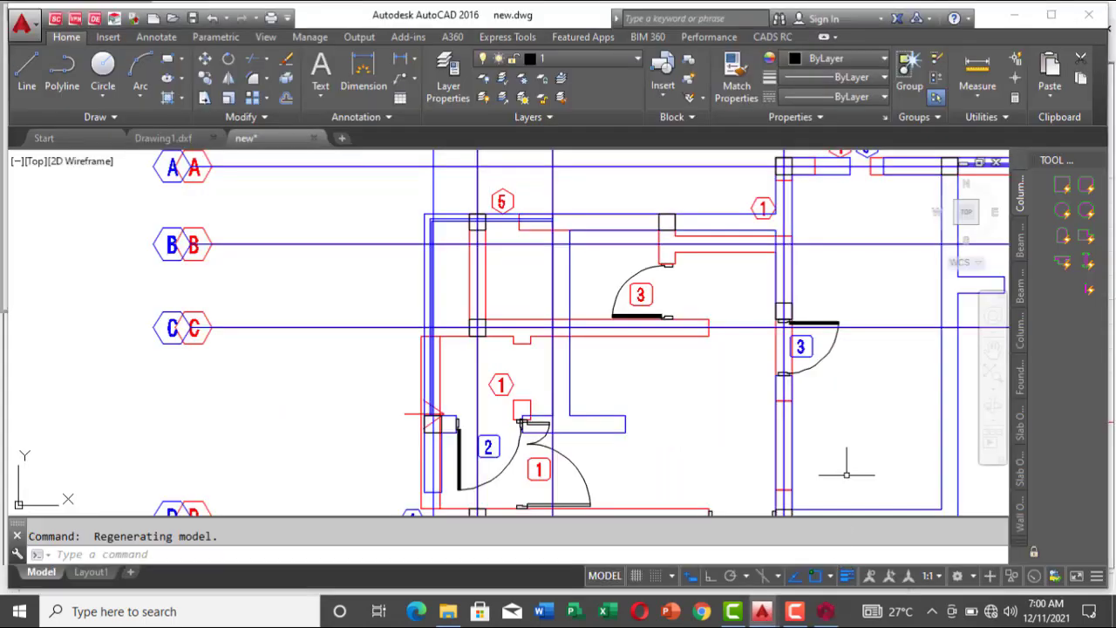
scroll(596, 266, down, 5)
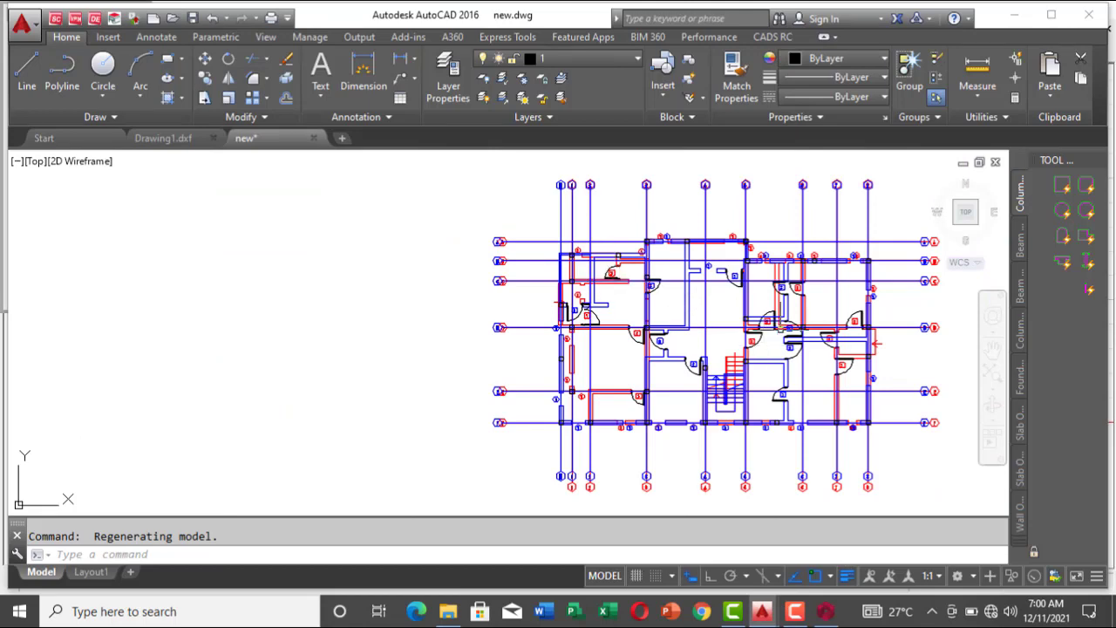
scroll(782, 335, up, 4)
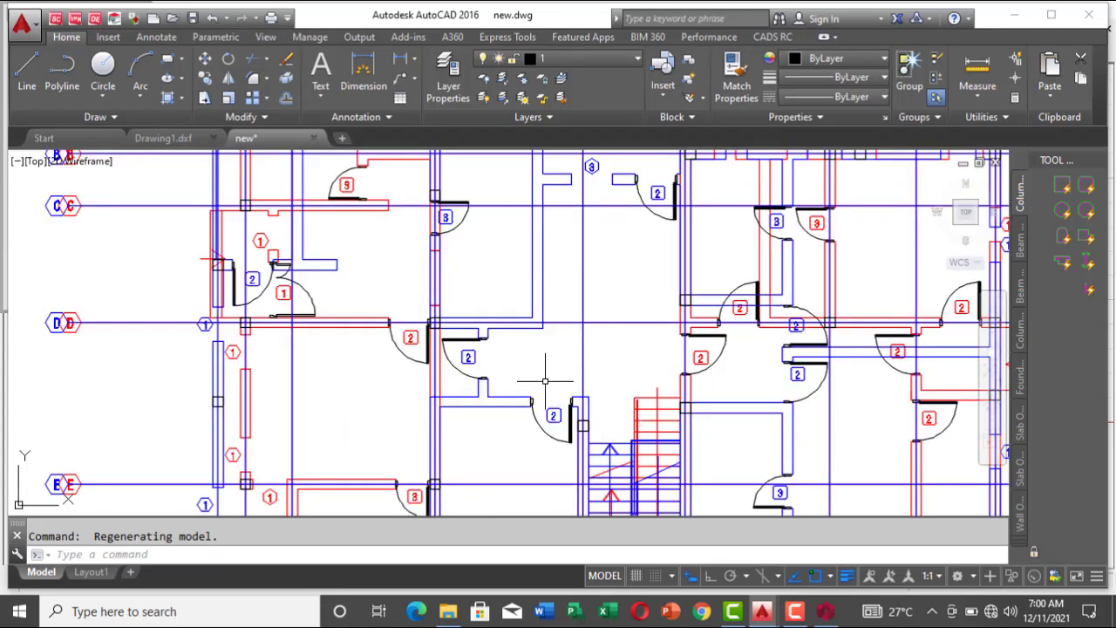
scroll(598, 362, down, 5)
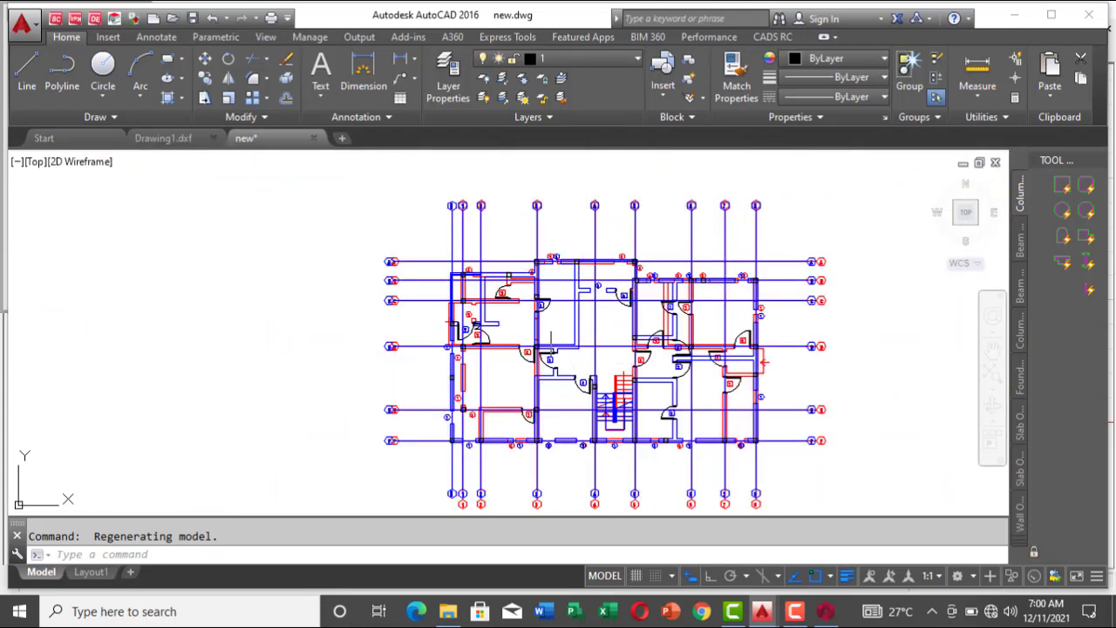
scroll(559, 384, up, 5)
key(ctrl+a)
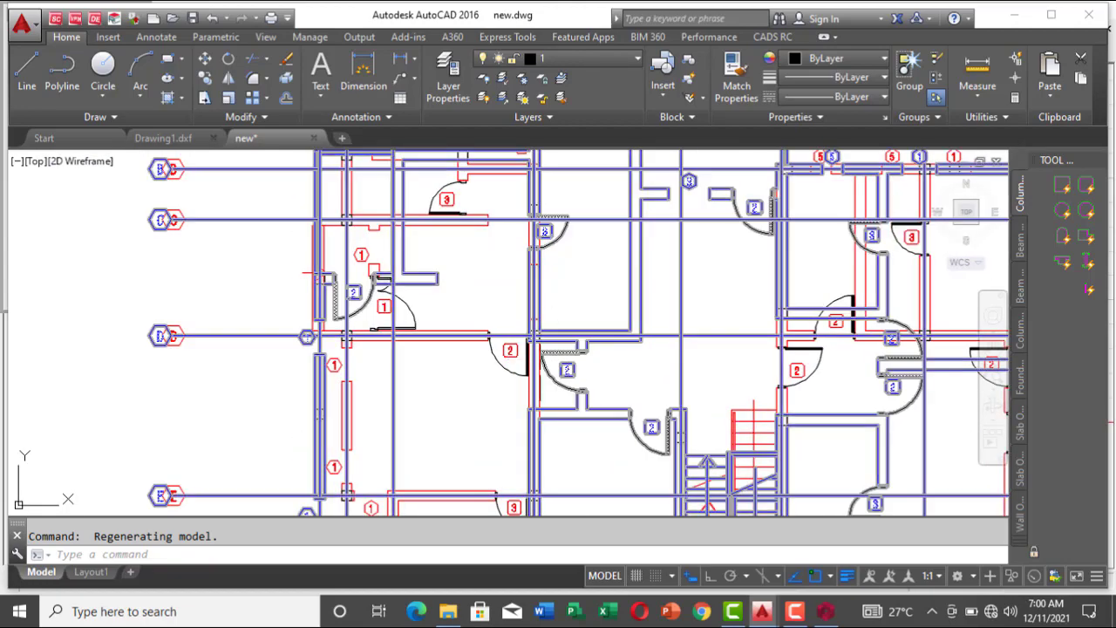
scroll(663, 336, down, 4)
scroll(632, 281, up, 4)
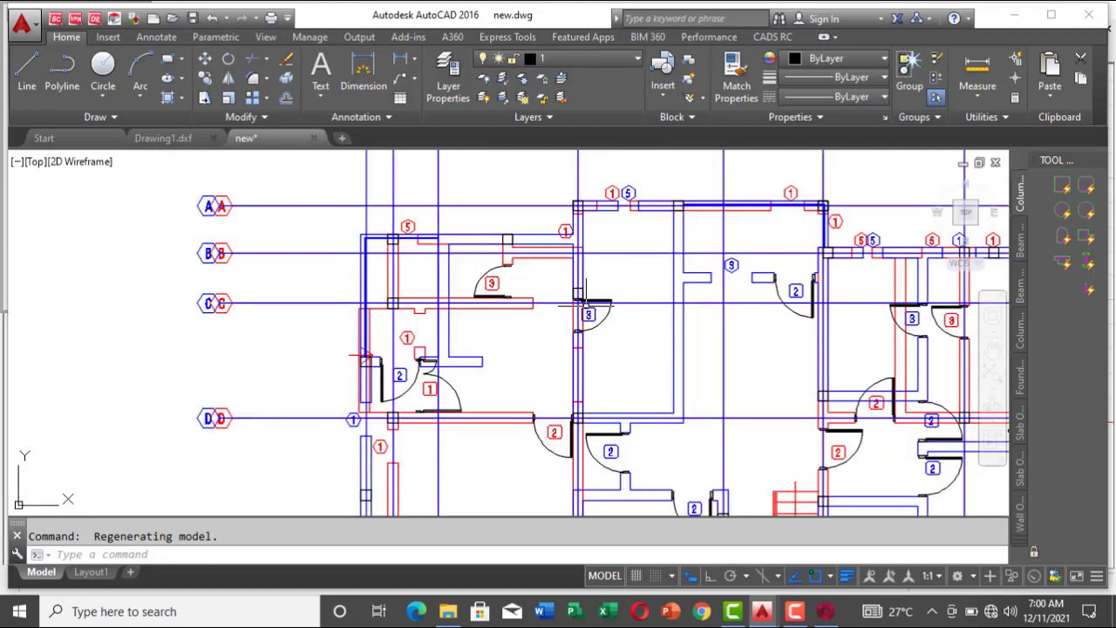
scroll(587, 281, down, 5)
scroll(573, 305, up, 5)
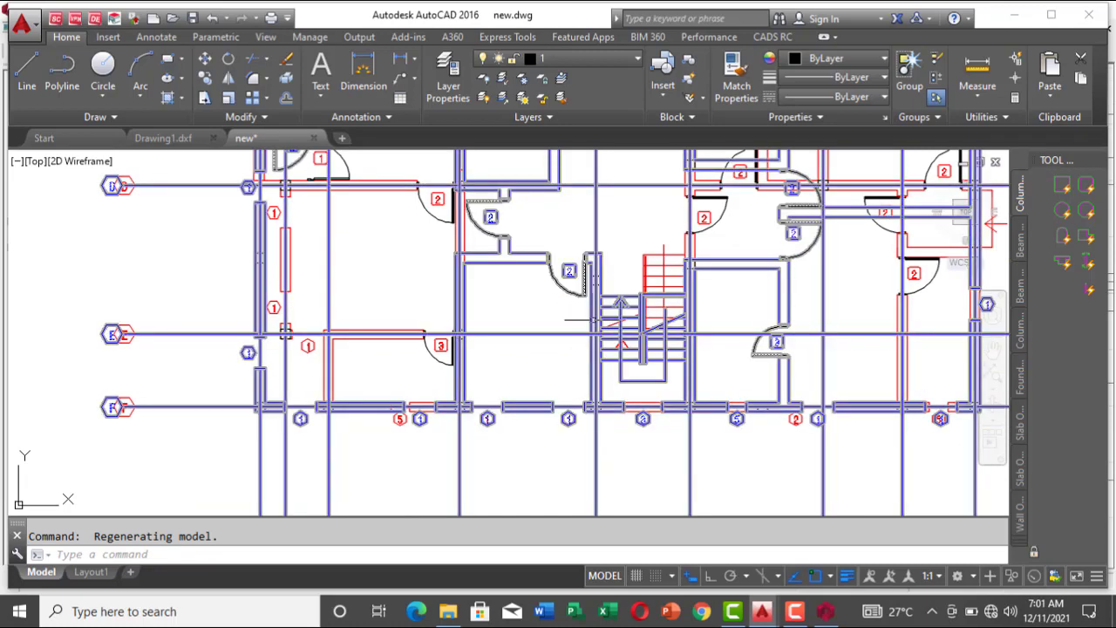
scroll(594, 286, up, 2)
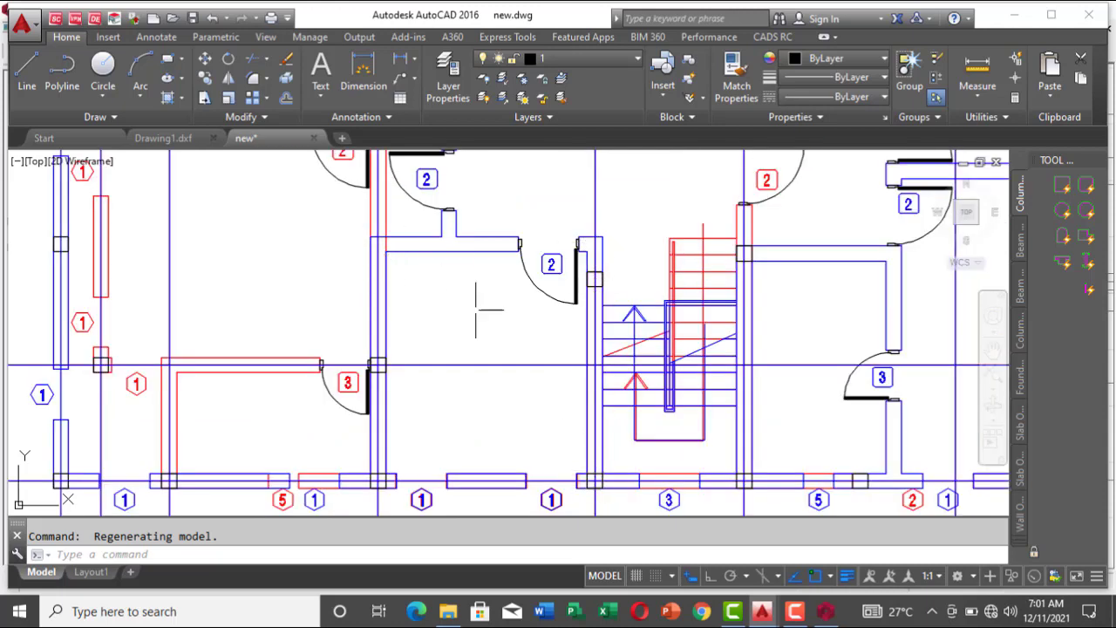
mouse_move(764, 615)
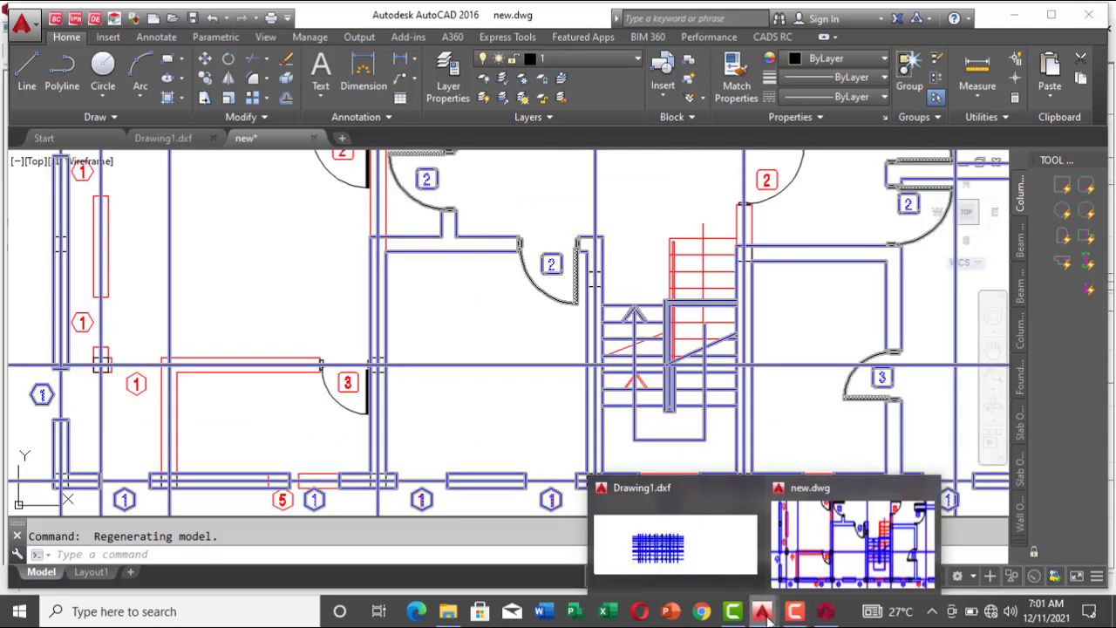
click(828, 554)
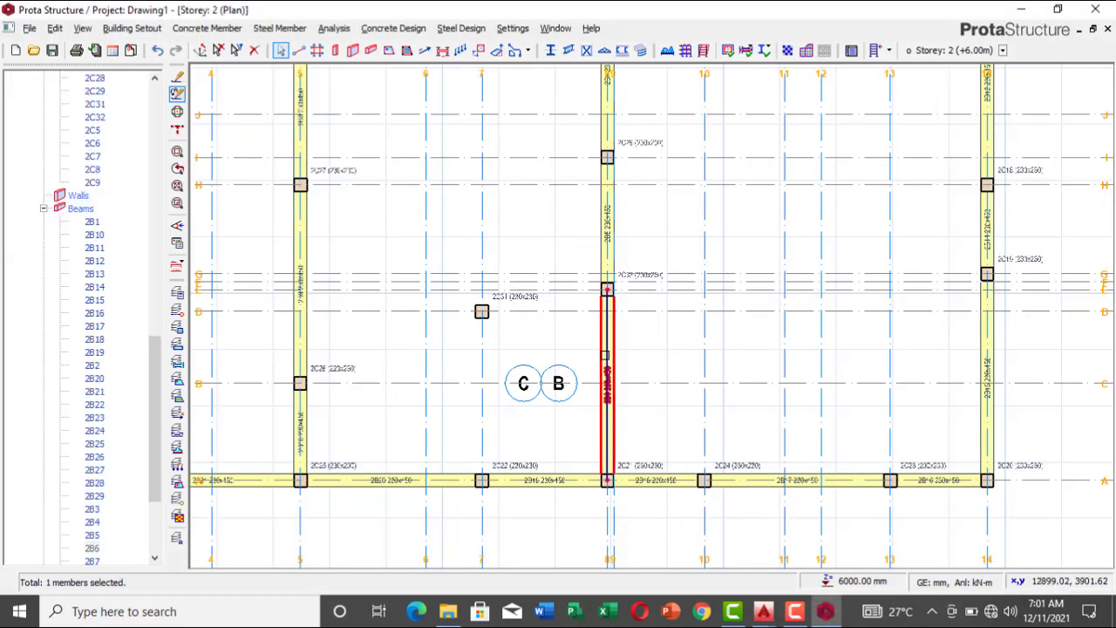
Step: Insert 230 x 450 mm beams along axis 7 from axis A to D and along axis D from axis 7 to 5
right_click(650, 276)
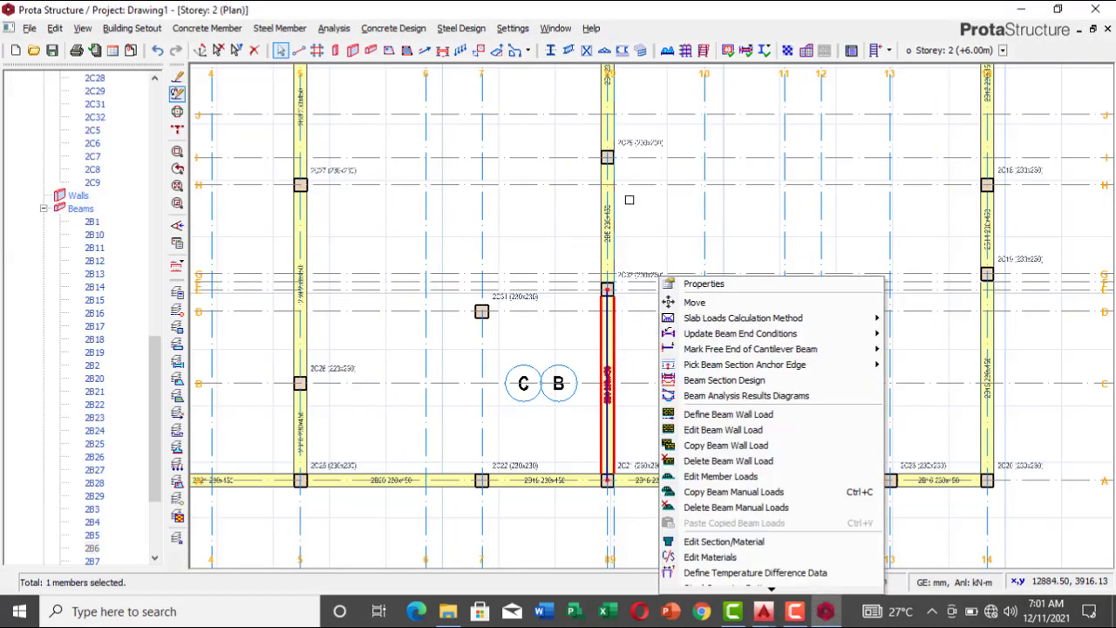
click(706, 288)
click(481, 480)
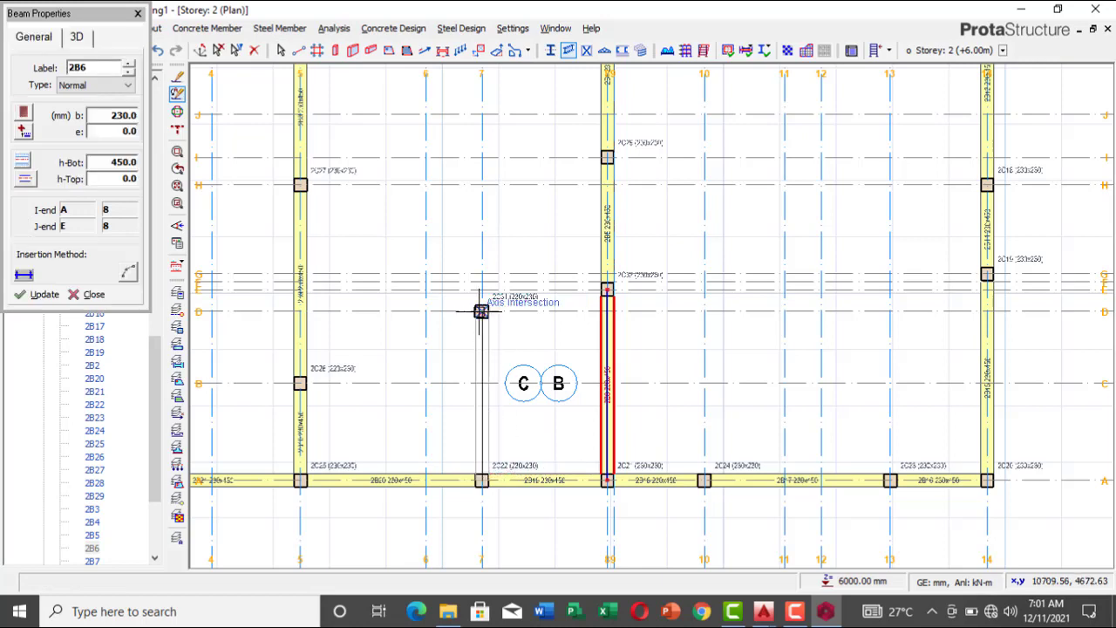
click(300, 312)
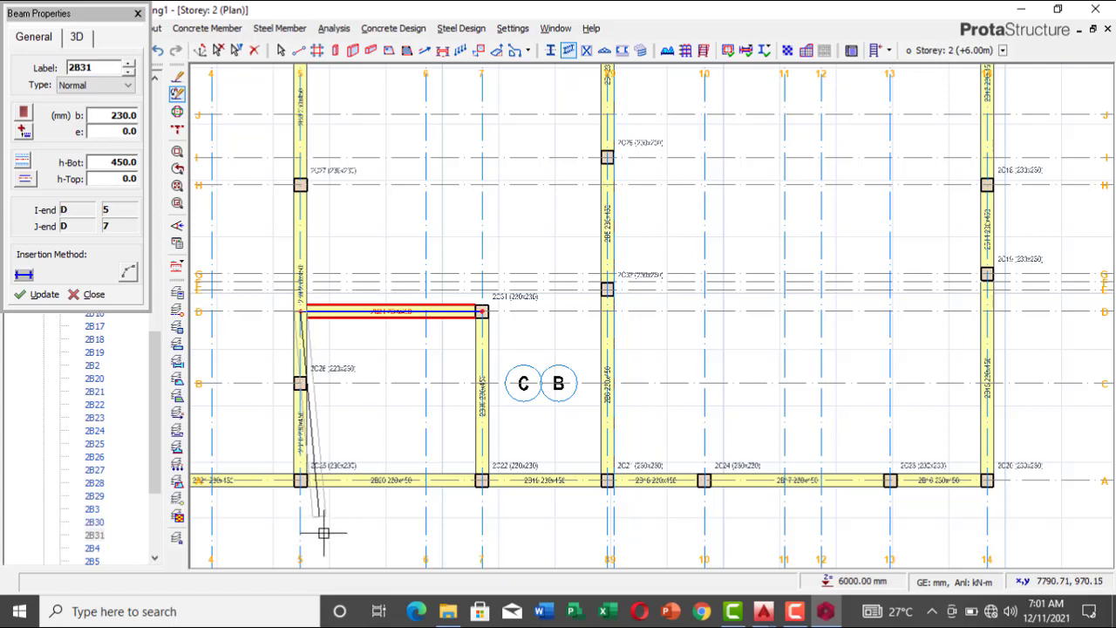
scroll(375, 444, down, 5)
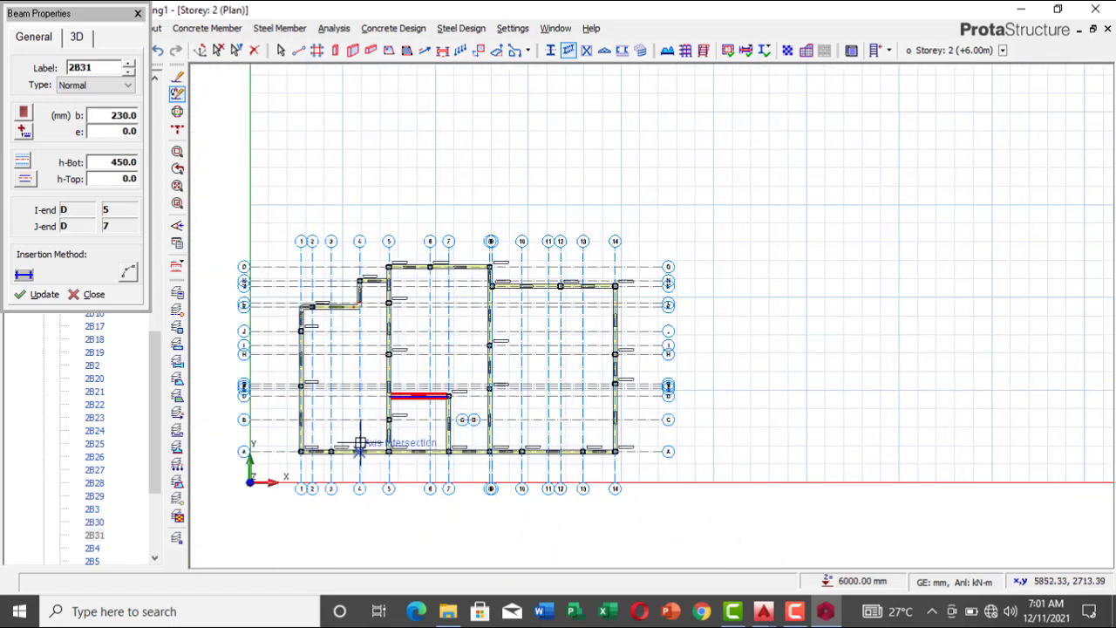
click(137, 15)
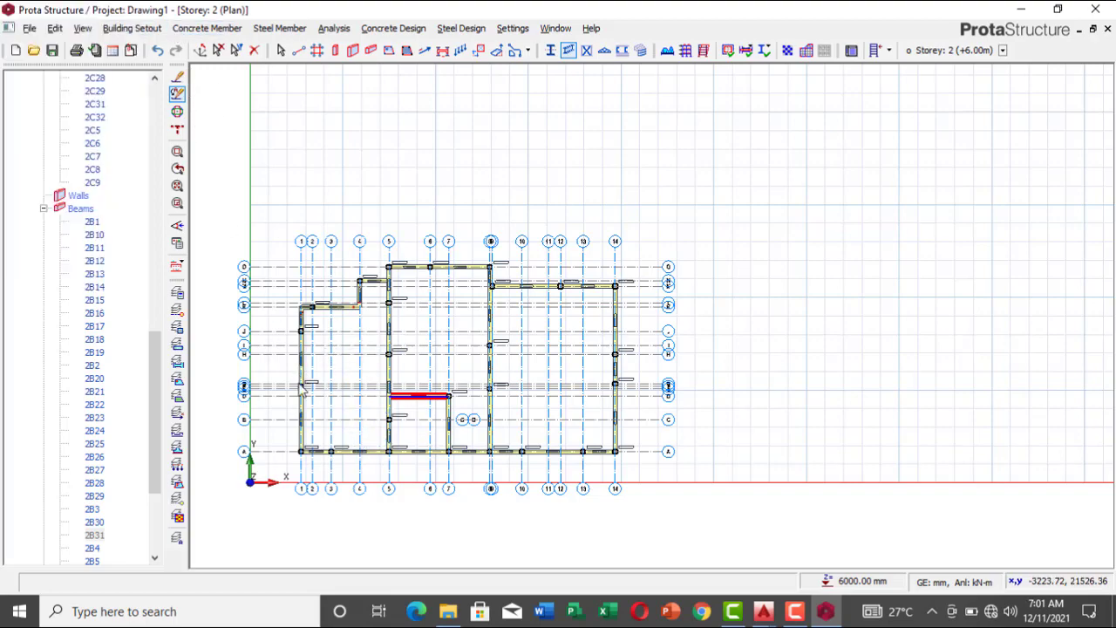
Step: Review the Storey 2 beam layout and compare it with the Storey 1 (+3.00m) plan, returning to Storey 2
scroll(283, 416, up, 5)
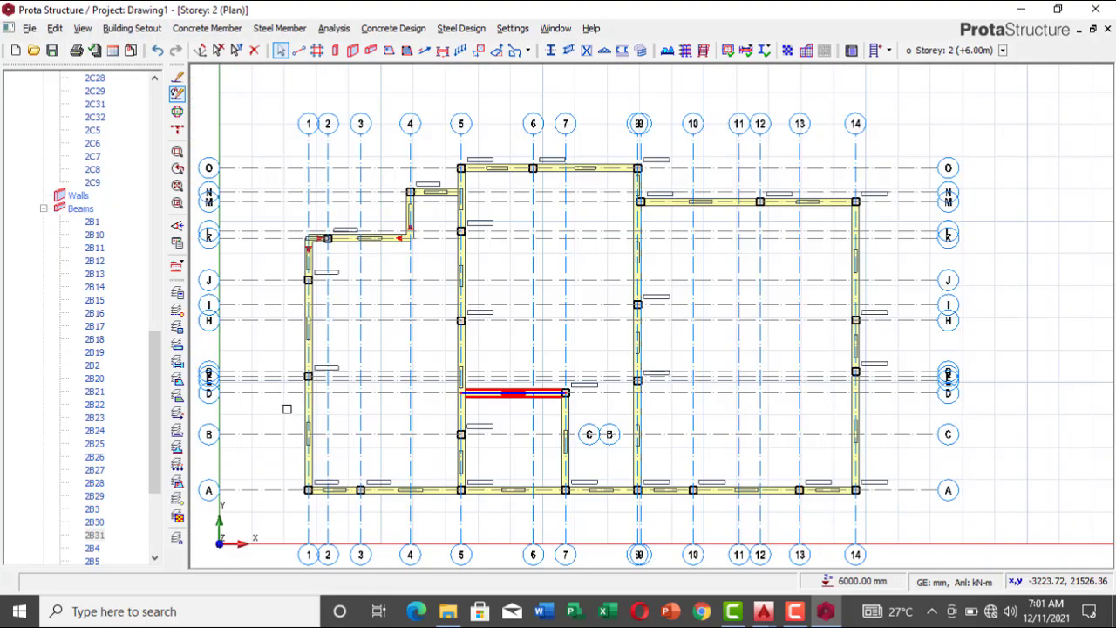
scroll(289, 417, down, 6)
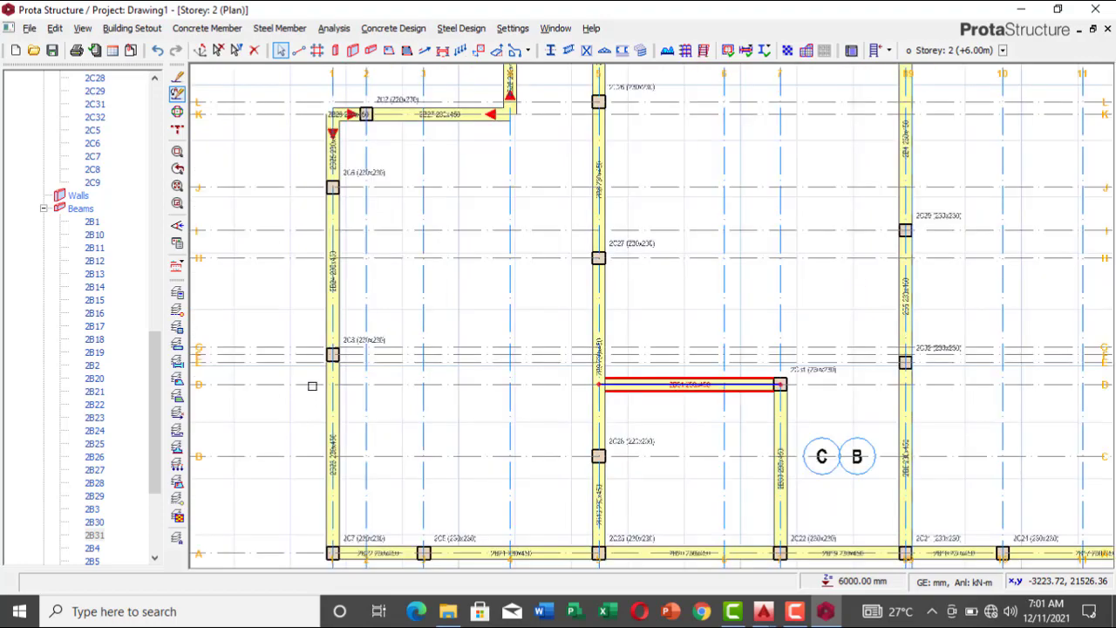
scroll(290, 332, up, 2)
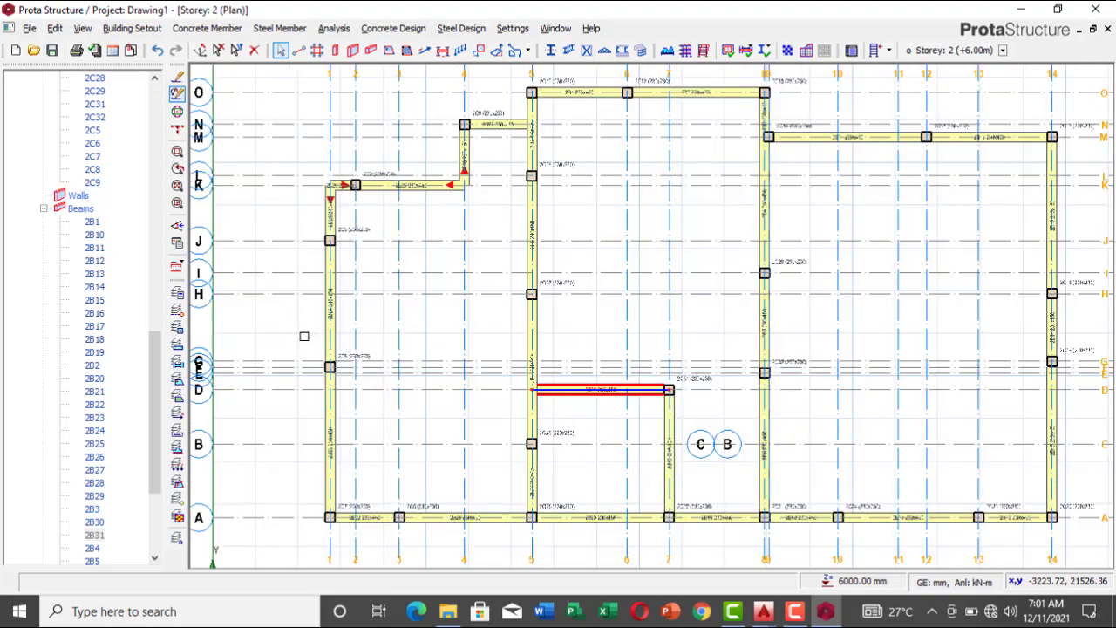
scroll(494, 264, down, 3)
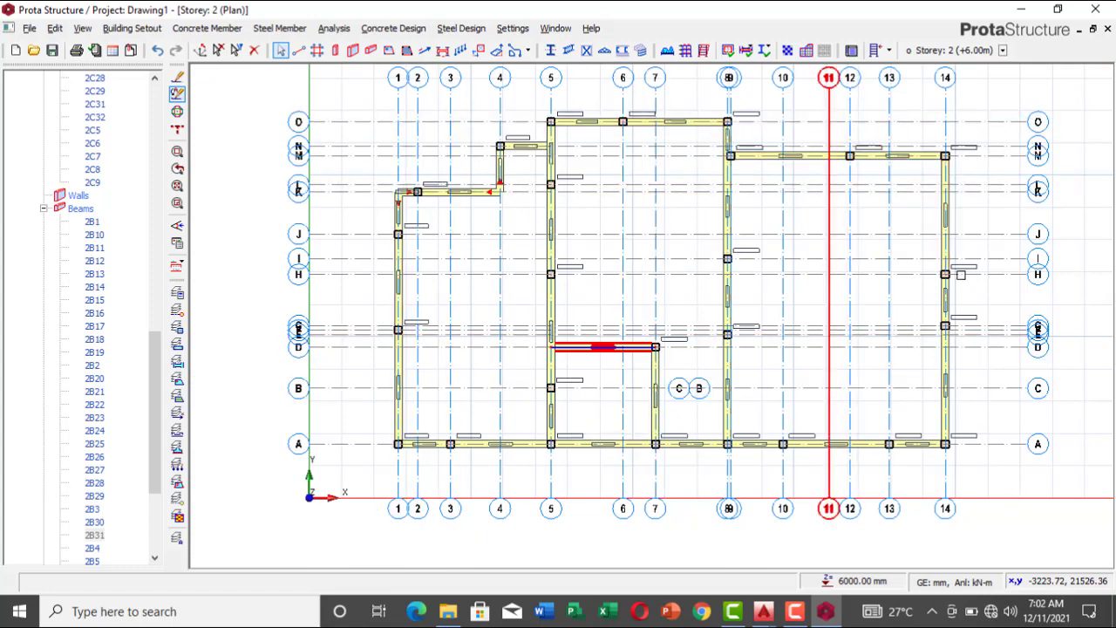
click(351, 242)
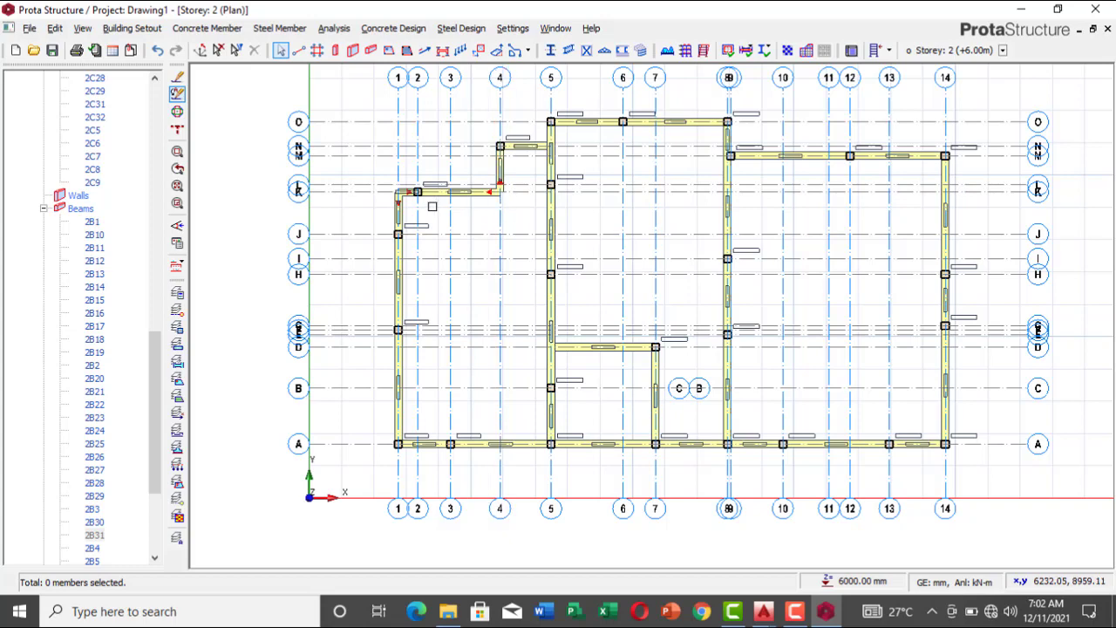
click(154, 562)
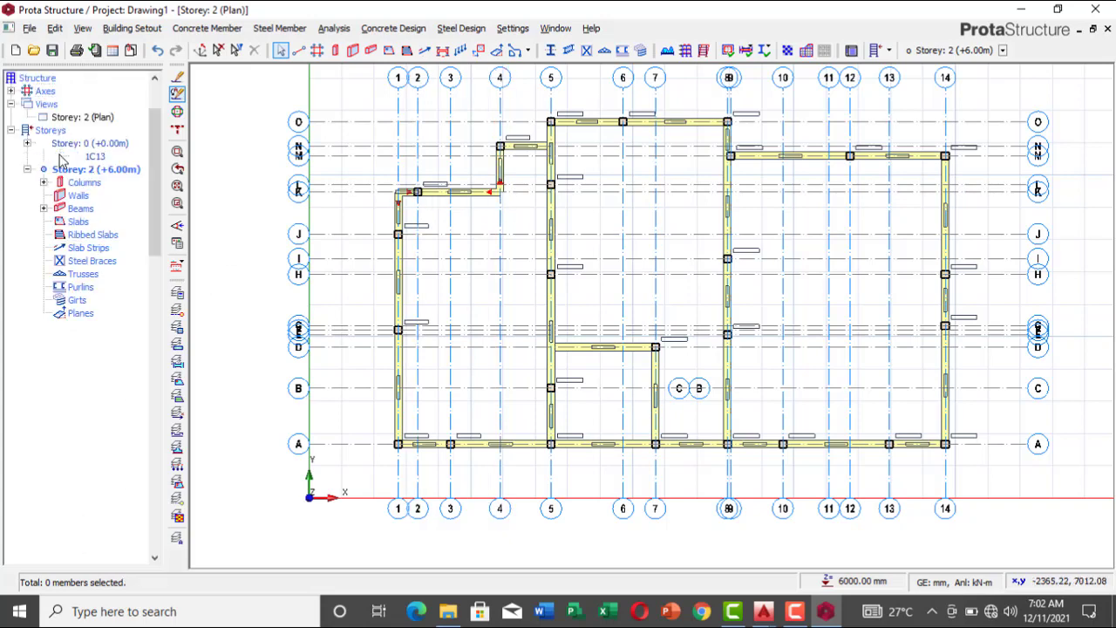
double_click(60, 156)
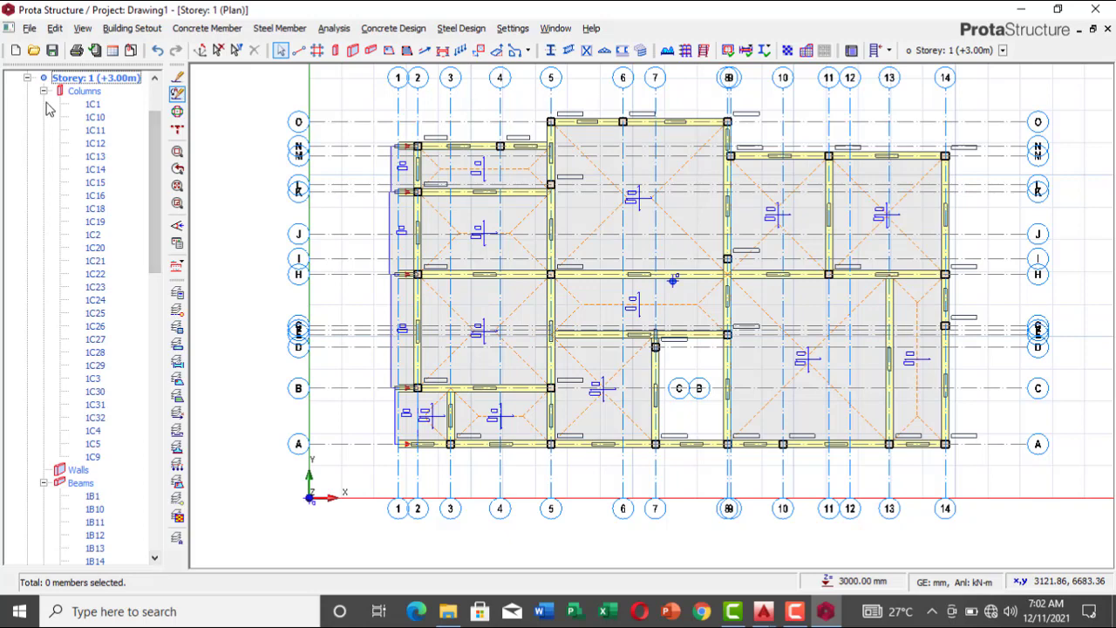
key(Page_Up)
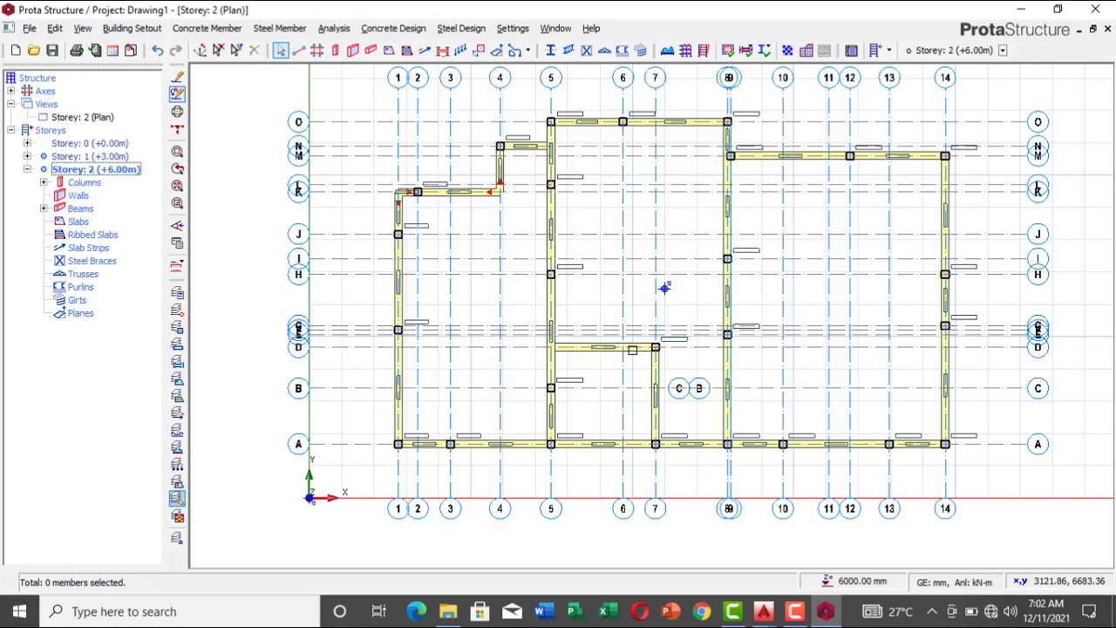
Step: Change the Storey 2 plan view to a 3D view of the structure
right_click(84, 169)
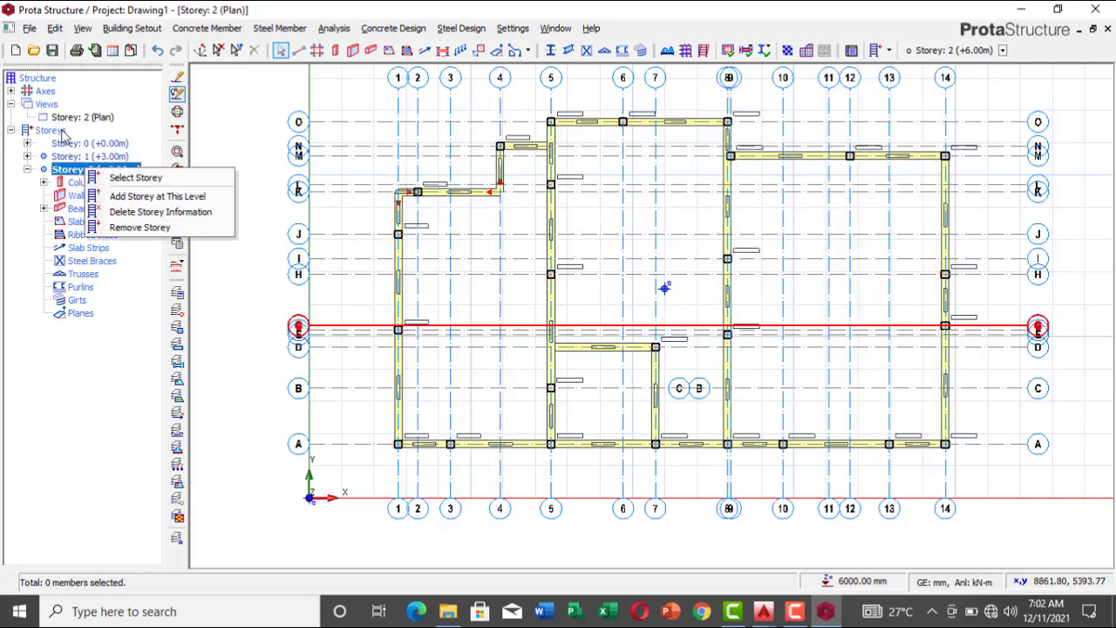
key(Escape)
click(83, 117)
right_click(83, 117)
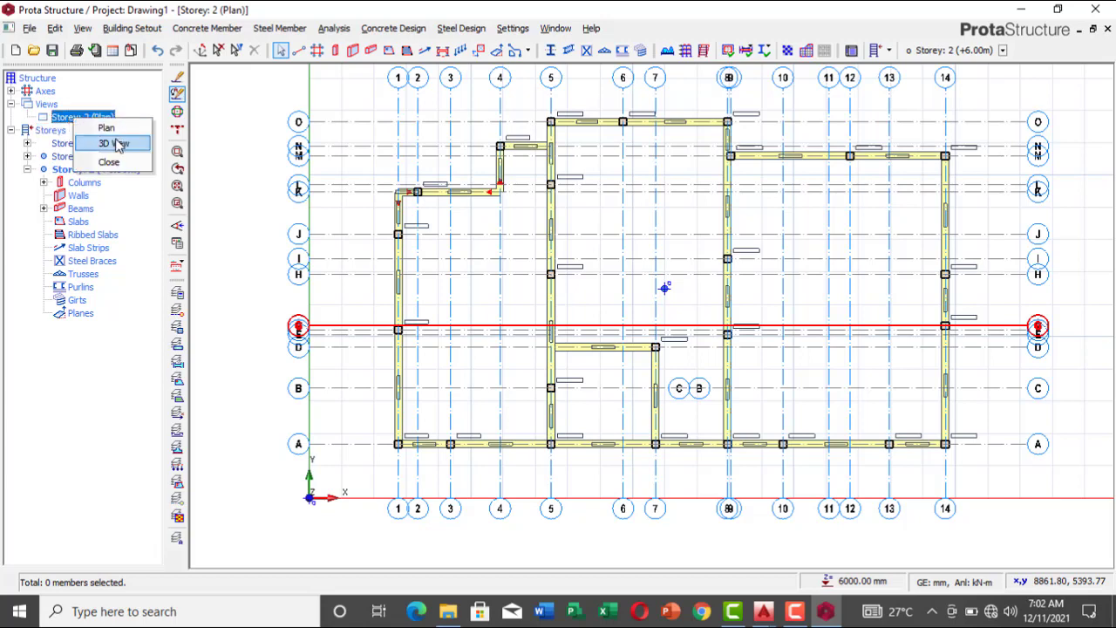
click(116, 143)
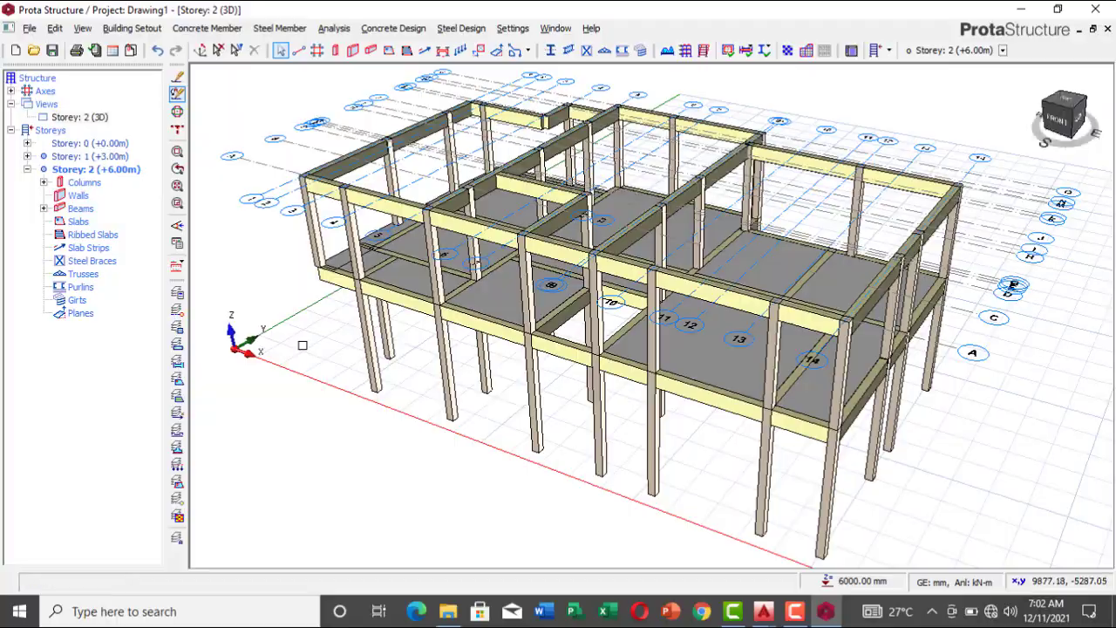
Step: Examine the 3D frame from all sides, checking the Storey 2 beams, columns and the slabs below
middle_drag(301, 345, 229, 404)
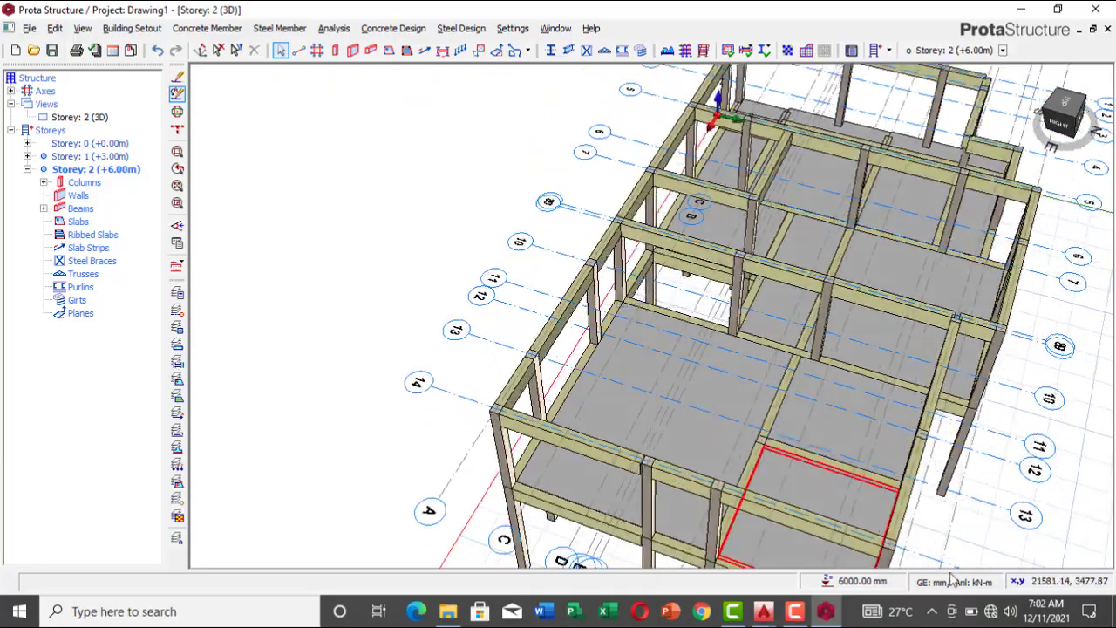
middle_drag(937, 516, 901, 502)
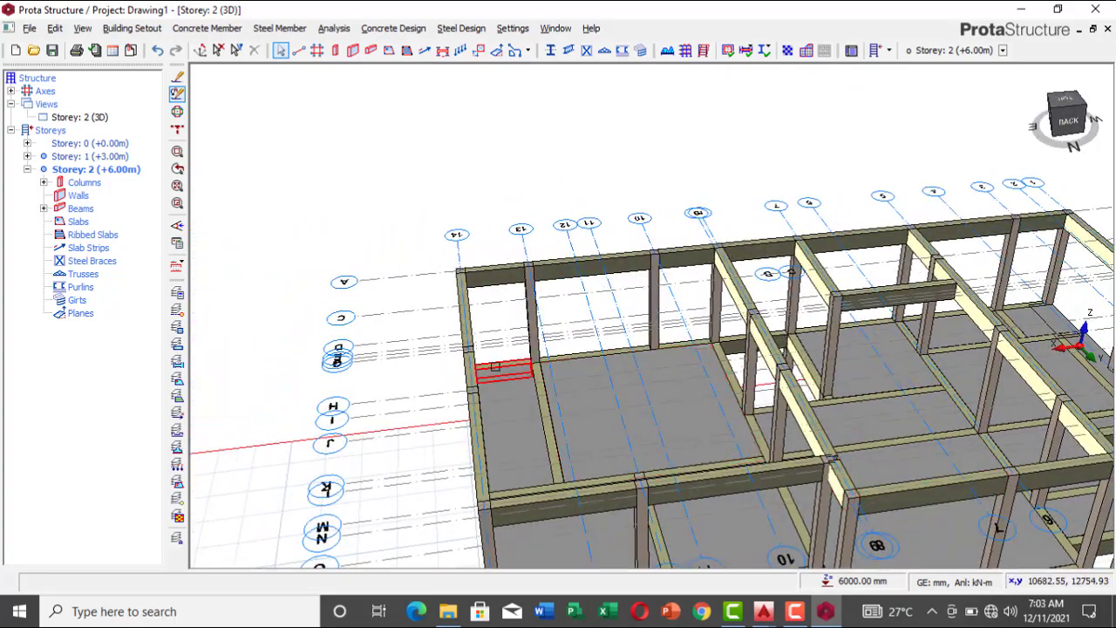
middle_drag(965, 494, 767, 436)
middle_drag(881, 495, 891, 496)
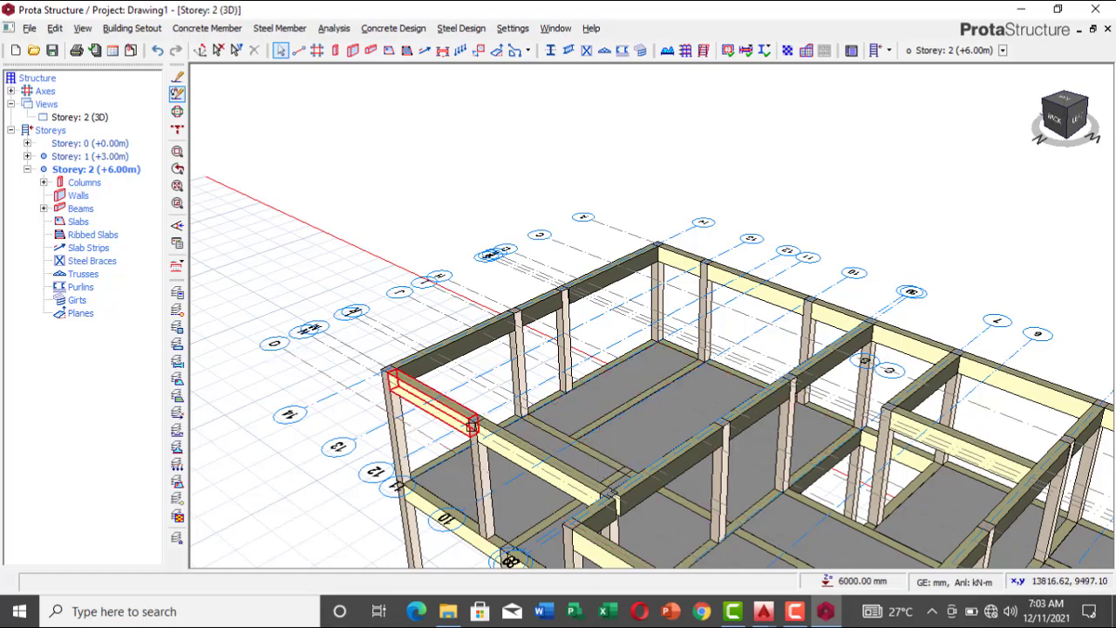
mouse_move(542, 481)
middle_down()
mouse_move(603, 444)
mouse_move(587, 466)
middle_up()
middle_drag(580, 469, 573, 469)
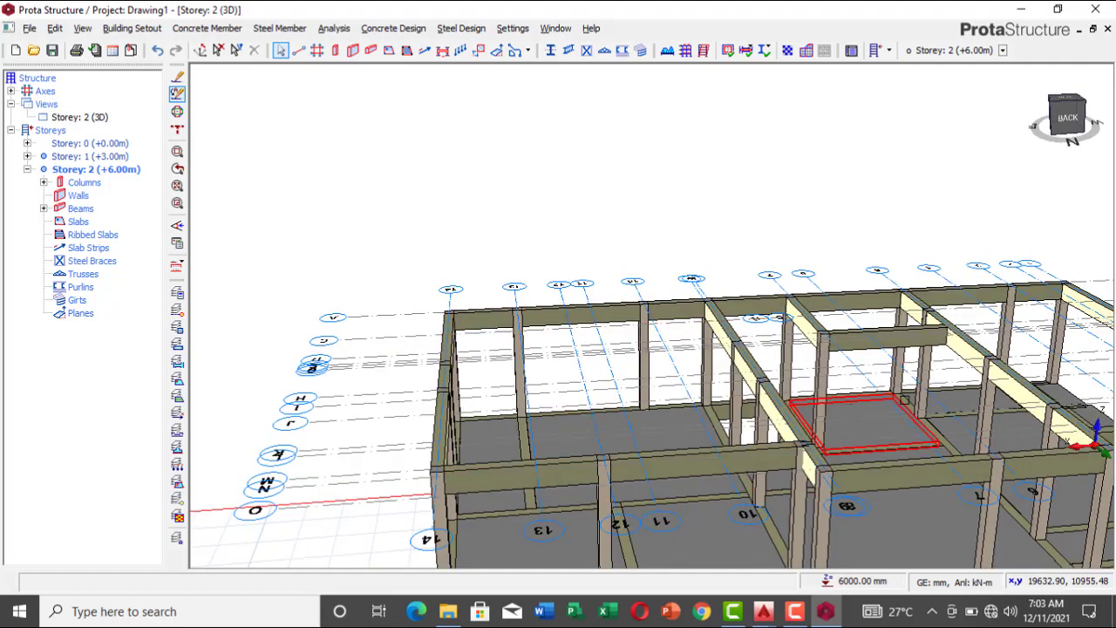
mouse_move(906, 401)
middle_down()
mouse_move(802, 401)
mouse_move(848, 425)
mouse_move(914, 395)
mouse_move(724, 404)
mouse_move(540, 433)
mouse_move(304, 385)
mouse_move(386, 428)
mouse_move(637, 411)
mouse_move(686, 349)
mouse_move(568, 386)
mouse_move(300, 392)
mouse_move(368, 416)
mouse_move(453, 410)
mouse_move(559, 368)
middle_up()
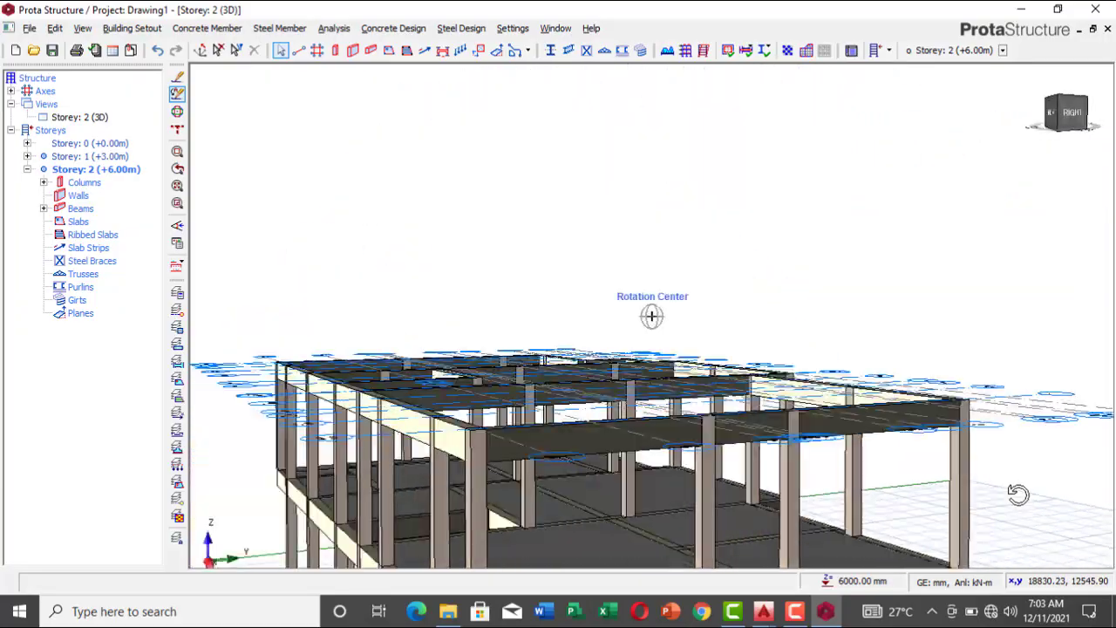
mouse_move(779, 486)
middle_down()
mouse_move(722, 451)
mouse_move(780, 475)
middle_up()
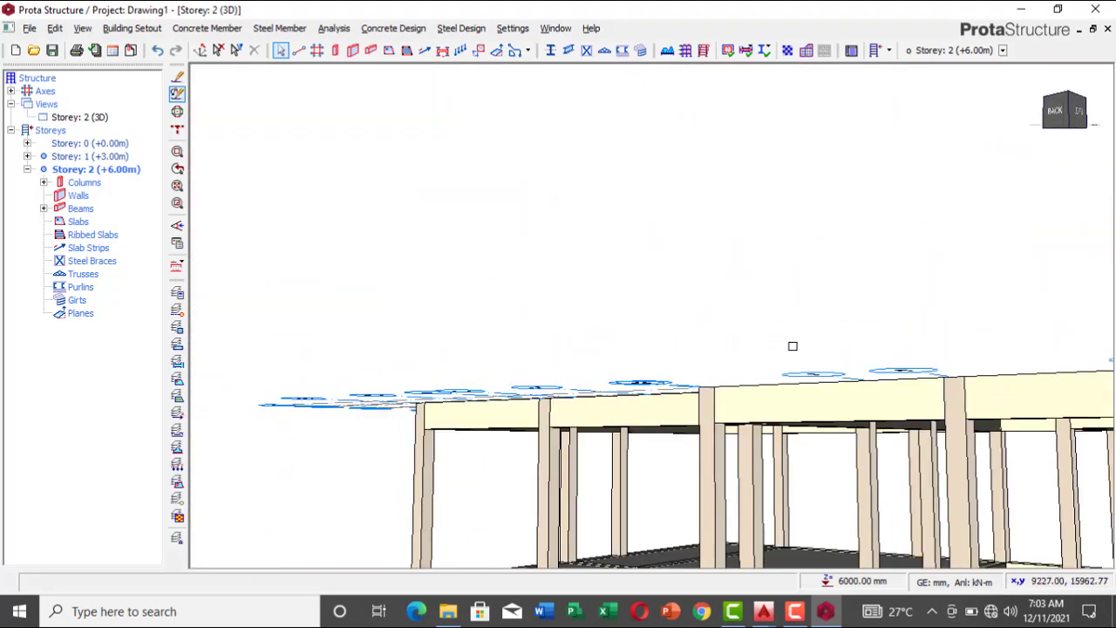